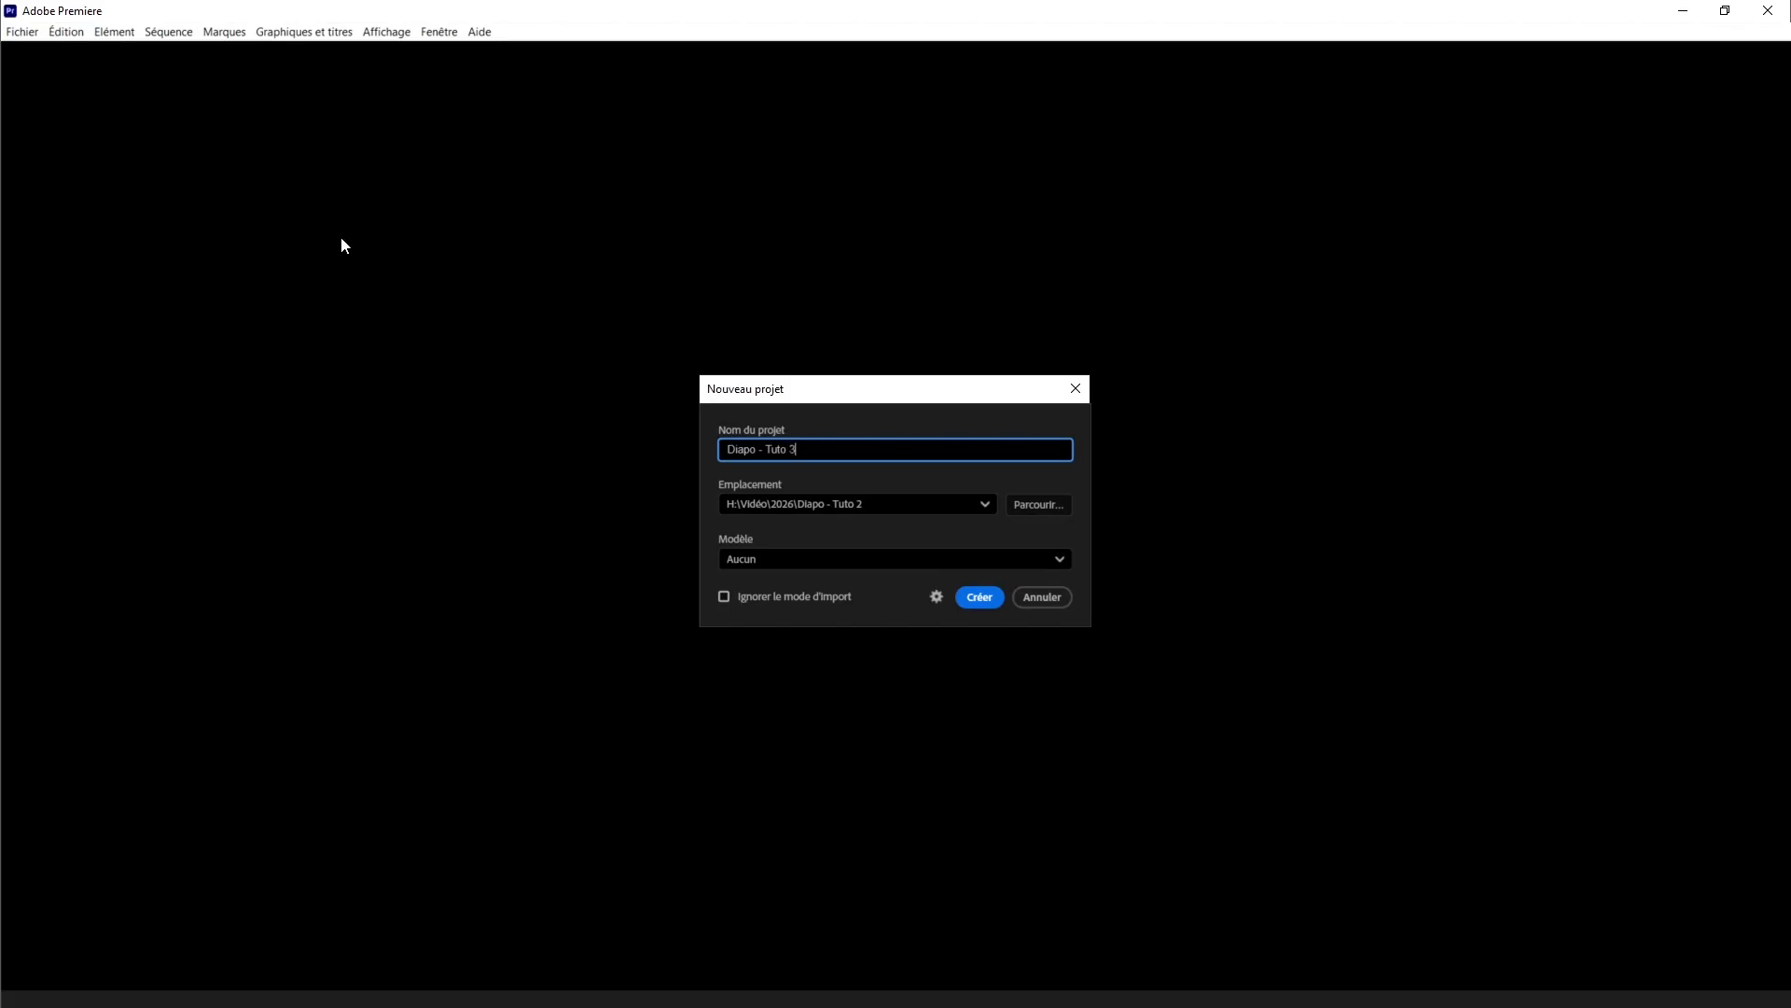
- Create the project Diapo - Tuto 3 in H:\Vidéo\2026\Diapo - Tuto 2 and go to the editing workspace without importing sample media
click(977, 599)
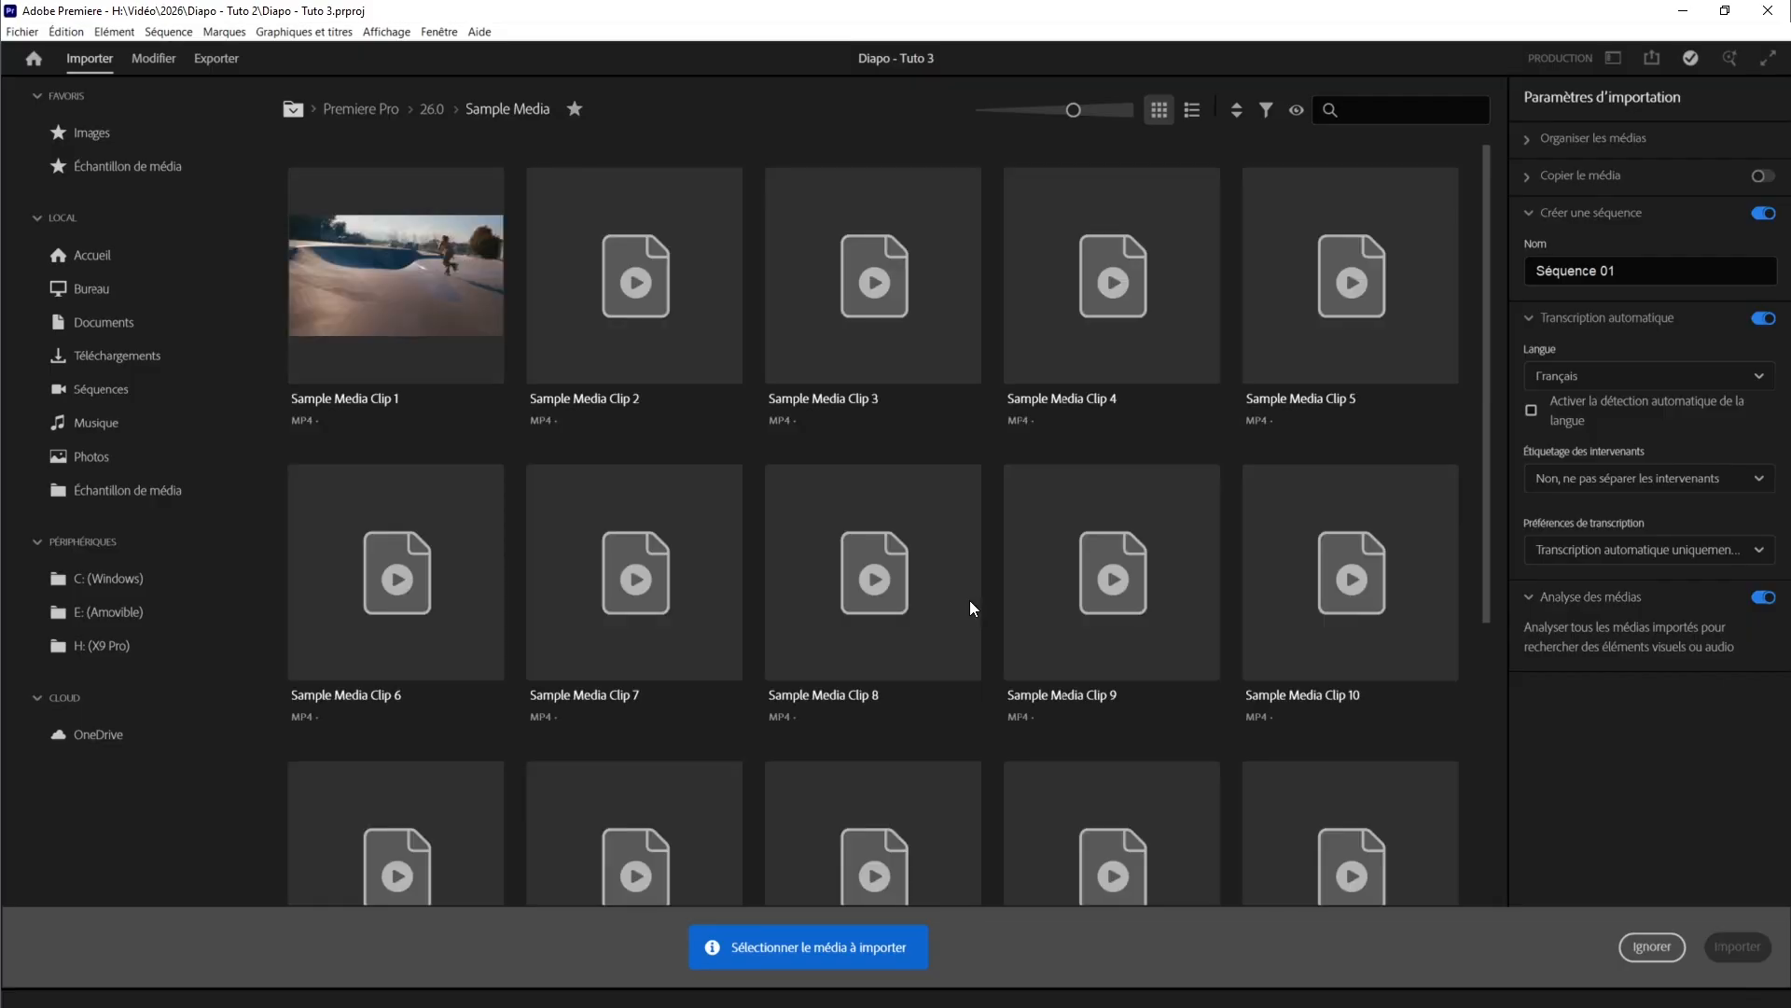
click(127, 168)
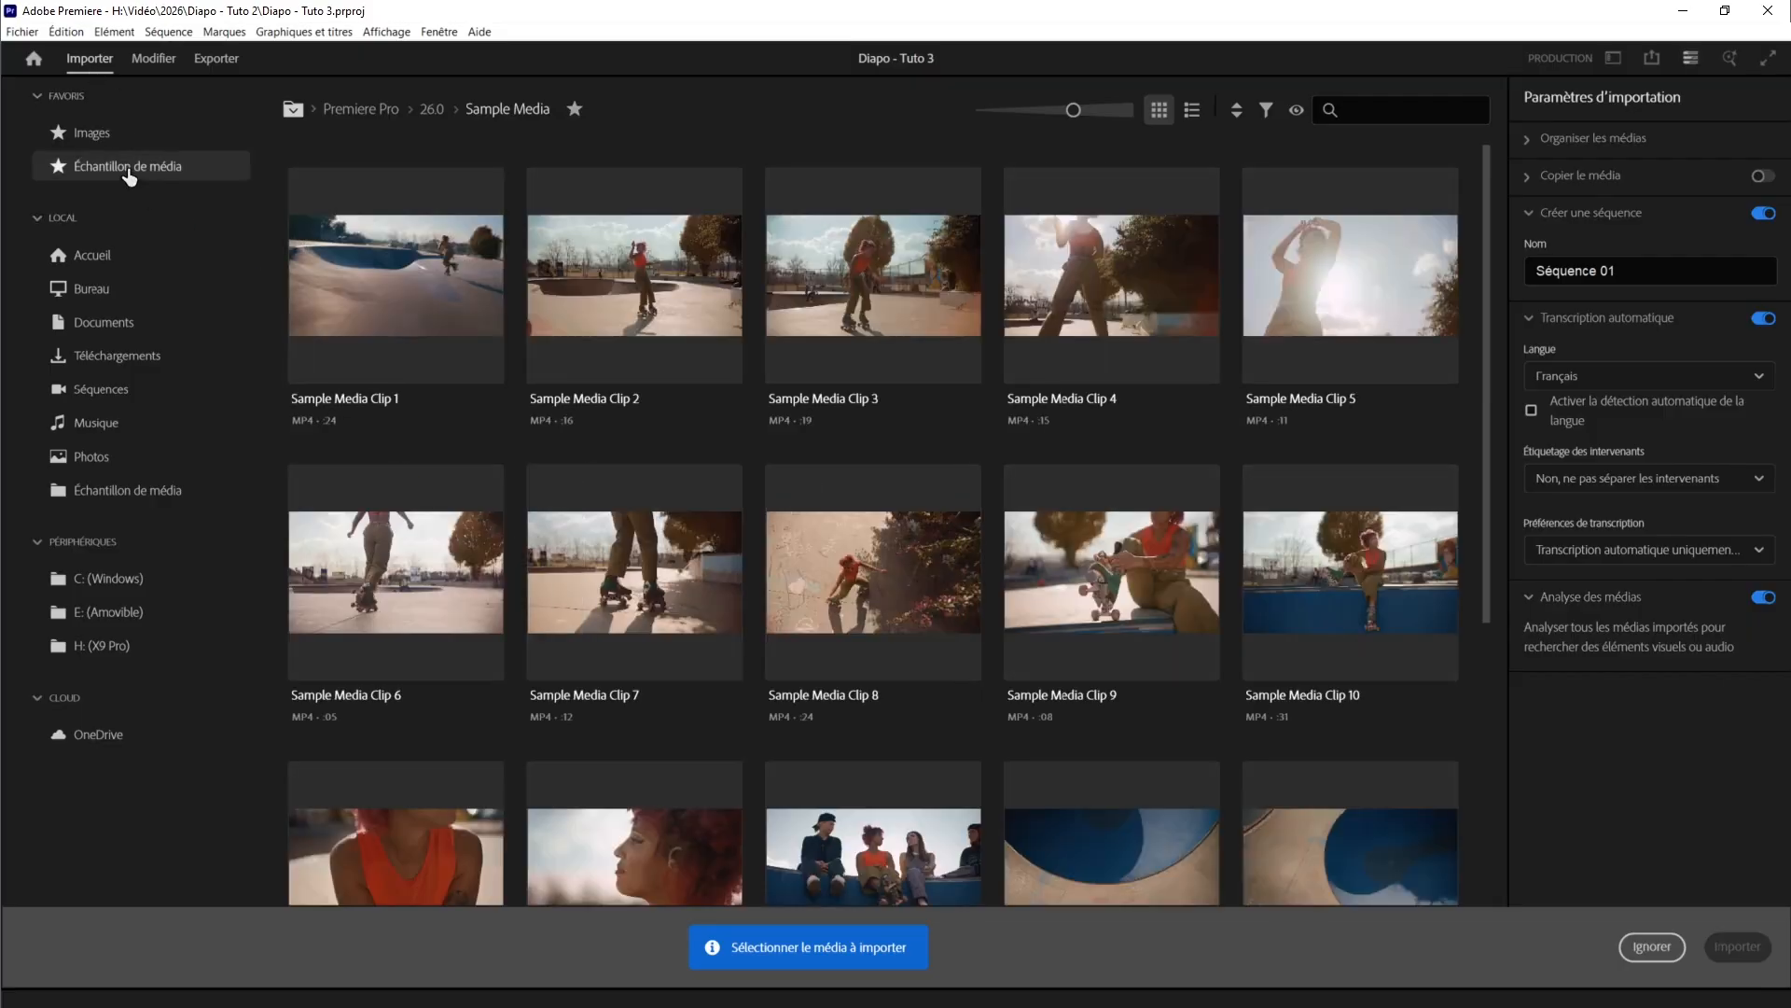
click(153, 60)
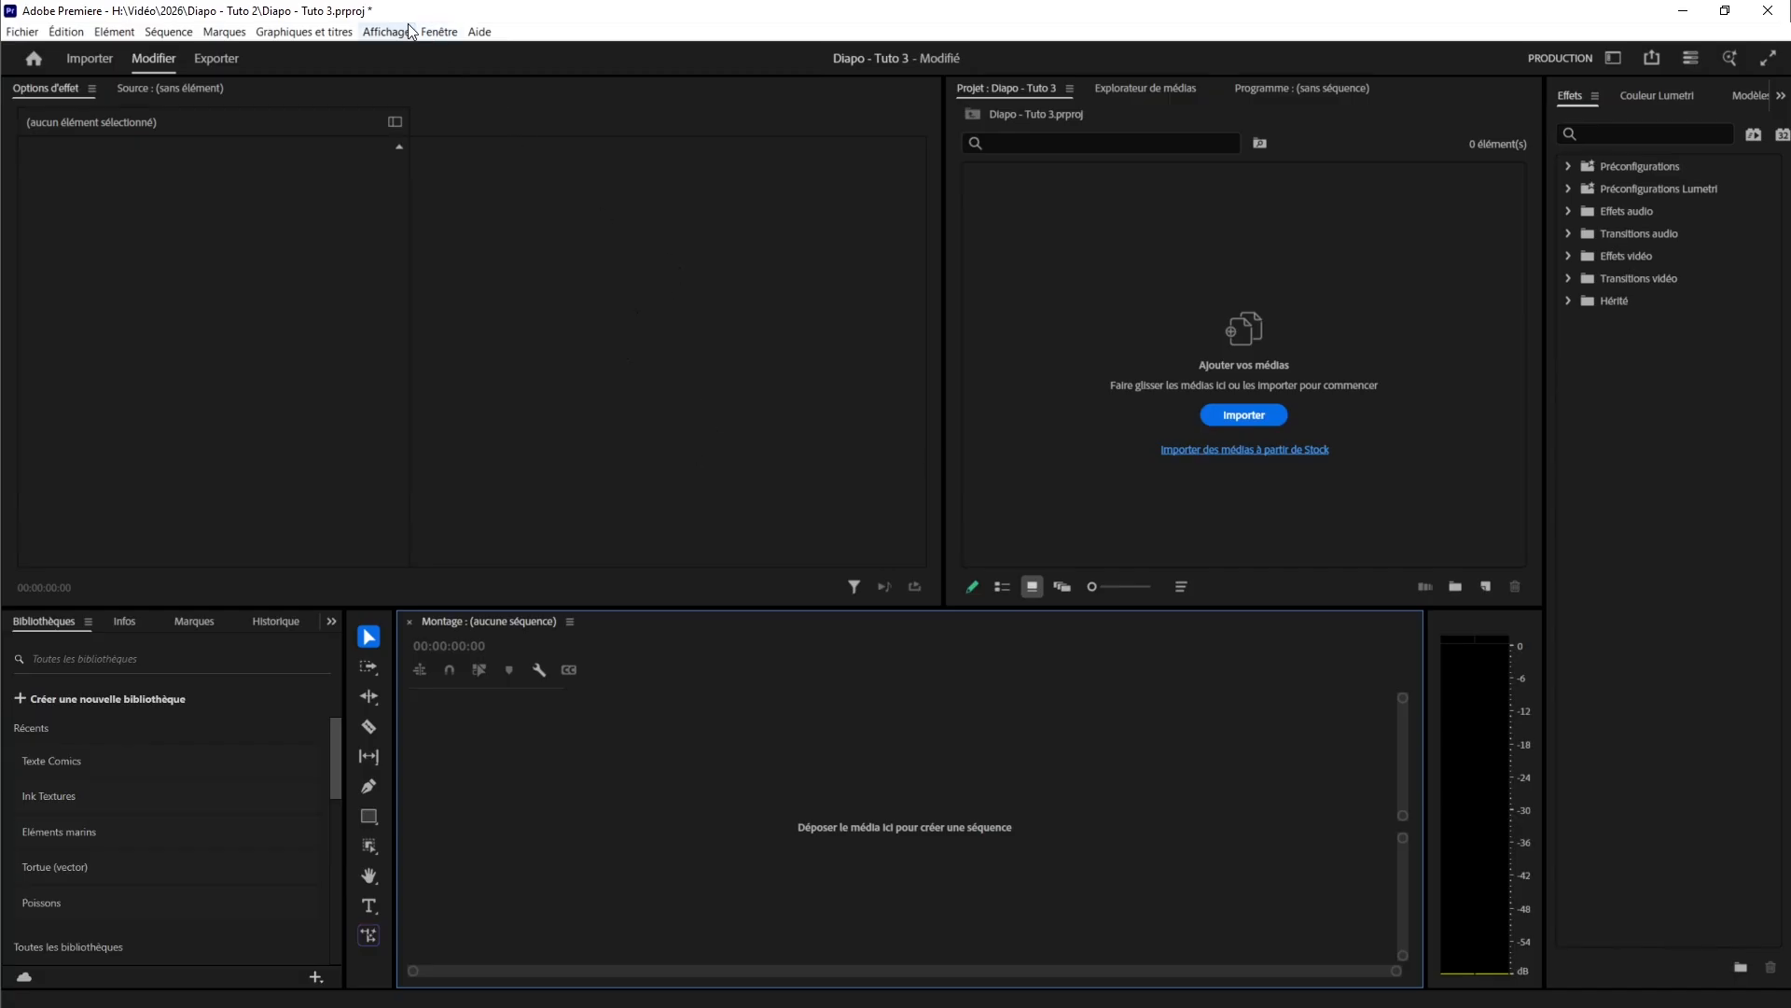
- Switch to the personal Montage workspace that carries its owner's first name
click(438, 31)
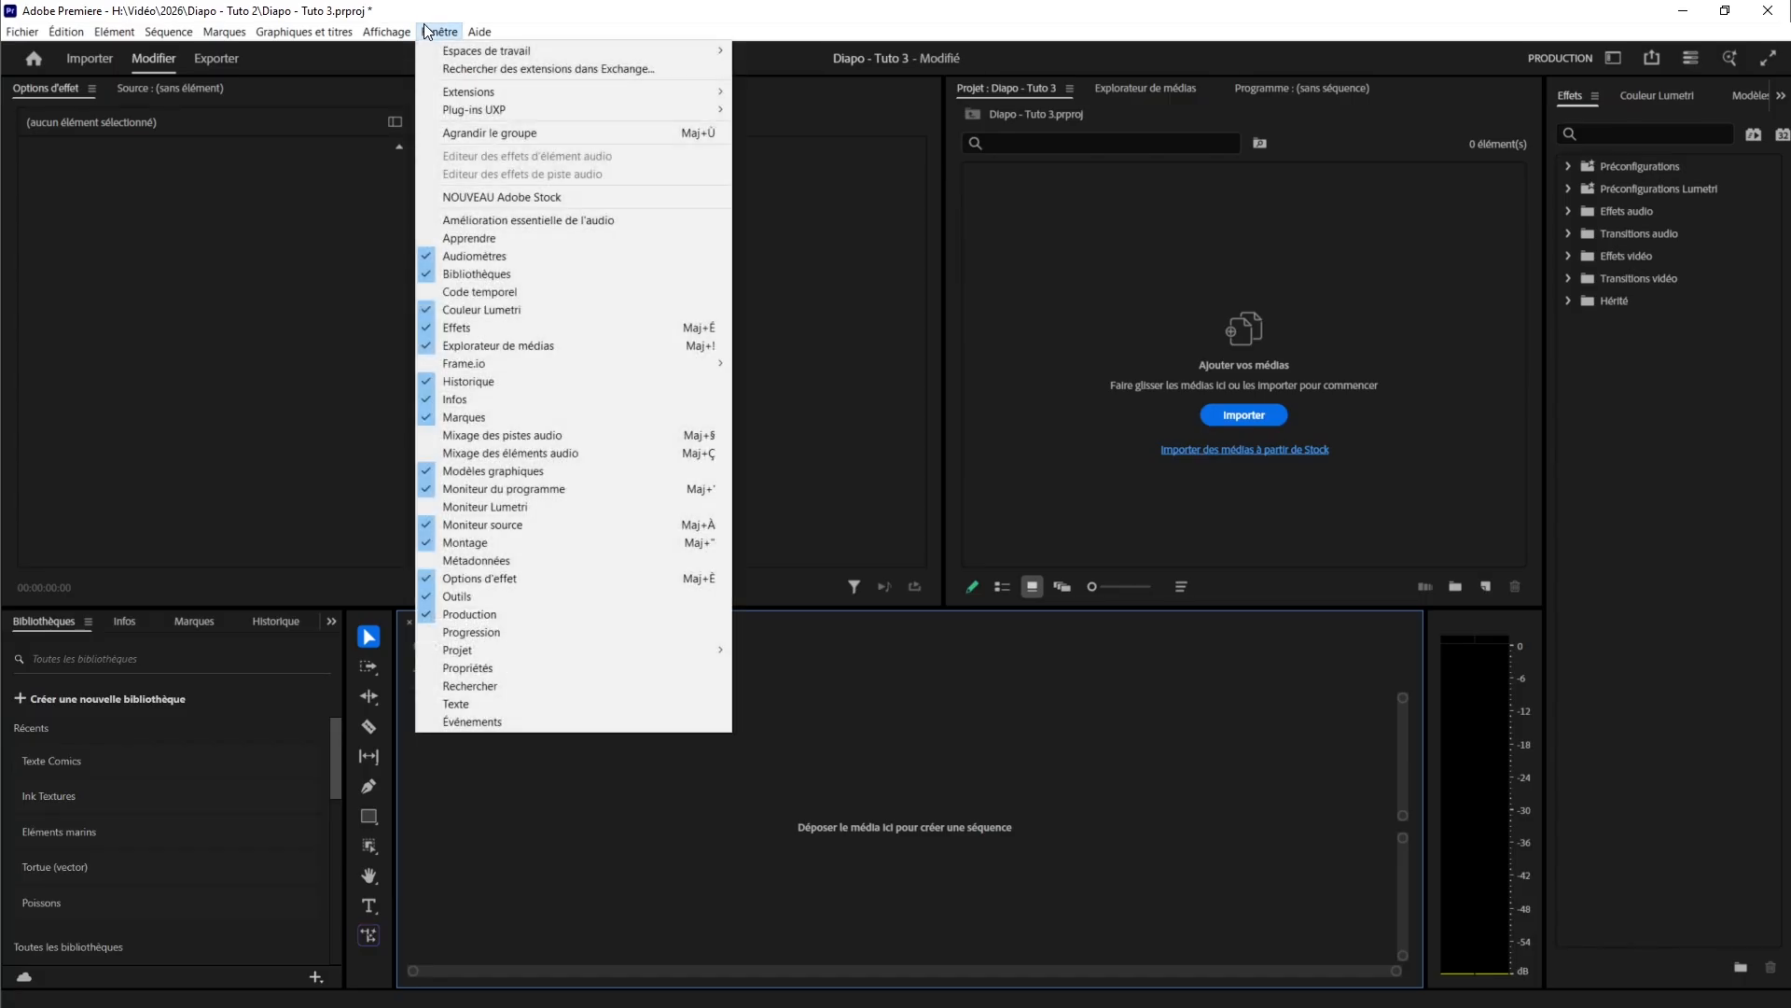
mouse_move(449, 56)
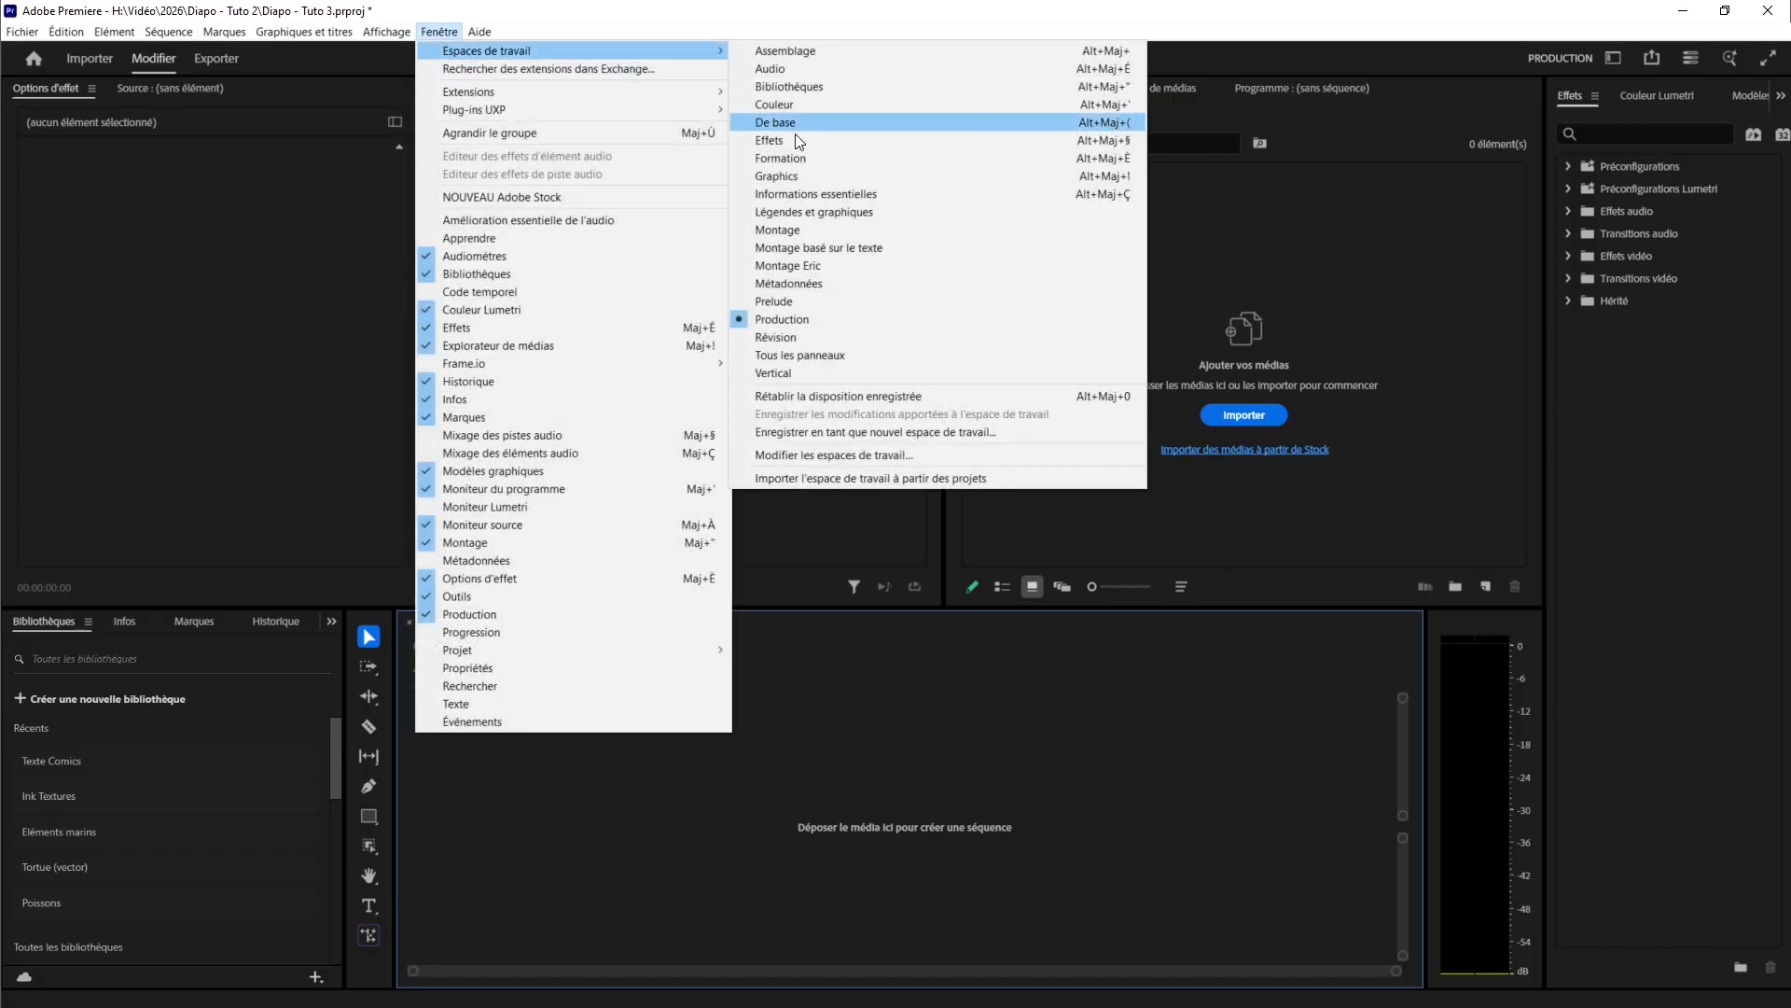
click(778, 265)
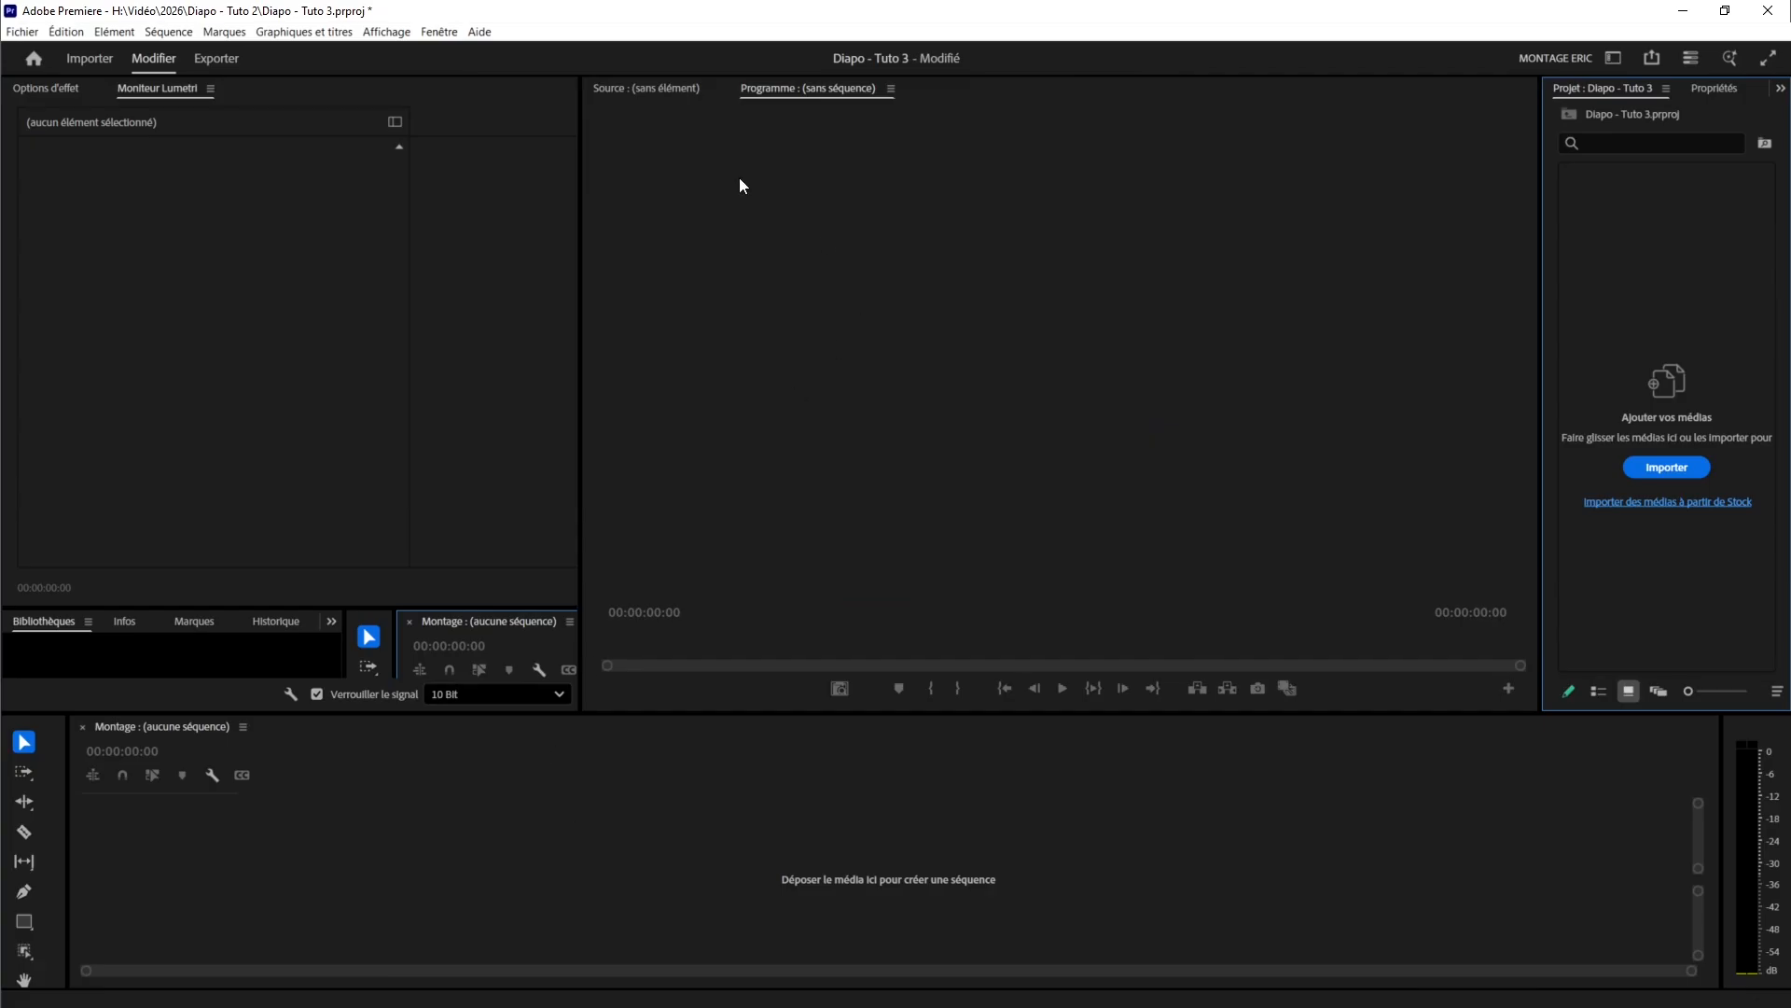
- View the Source and Programme monitors, and dock the Project panel ahead of Options d'effet in the same panel group
click(641, 93)
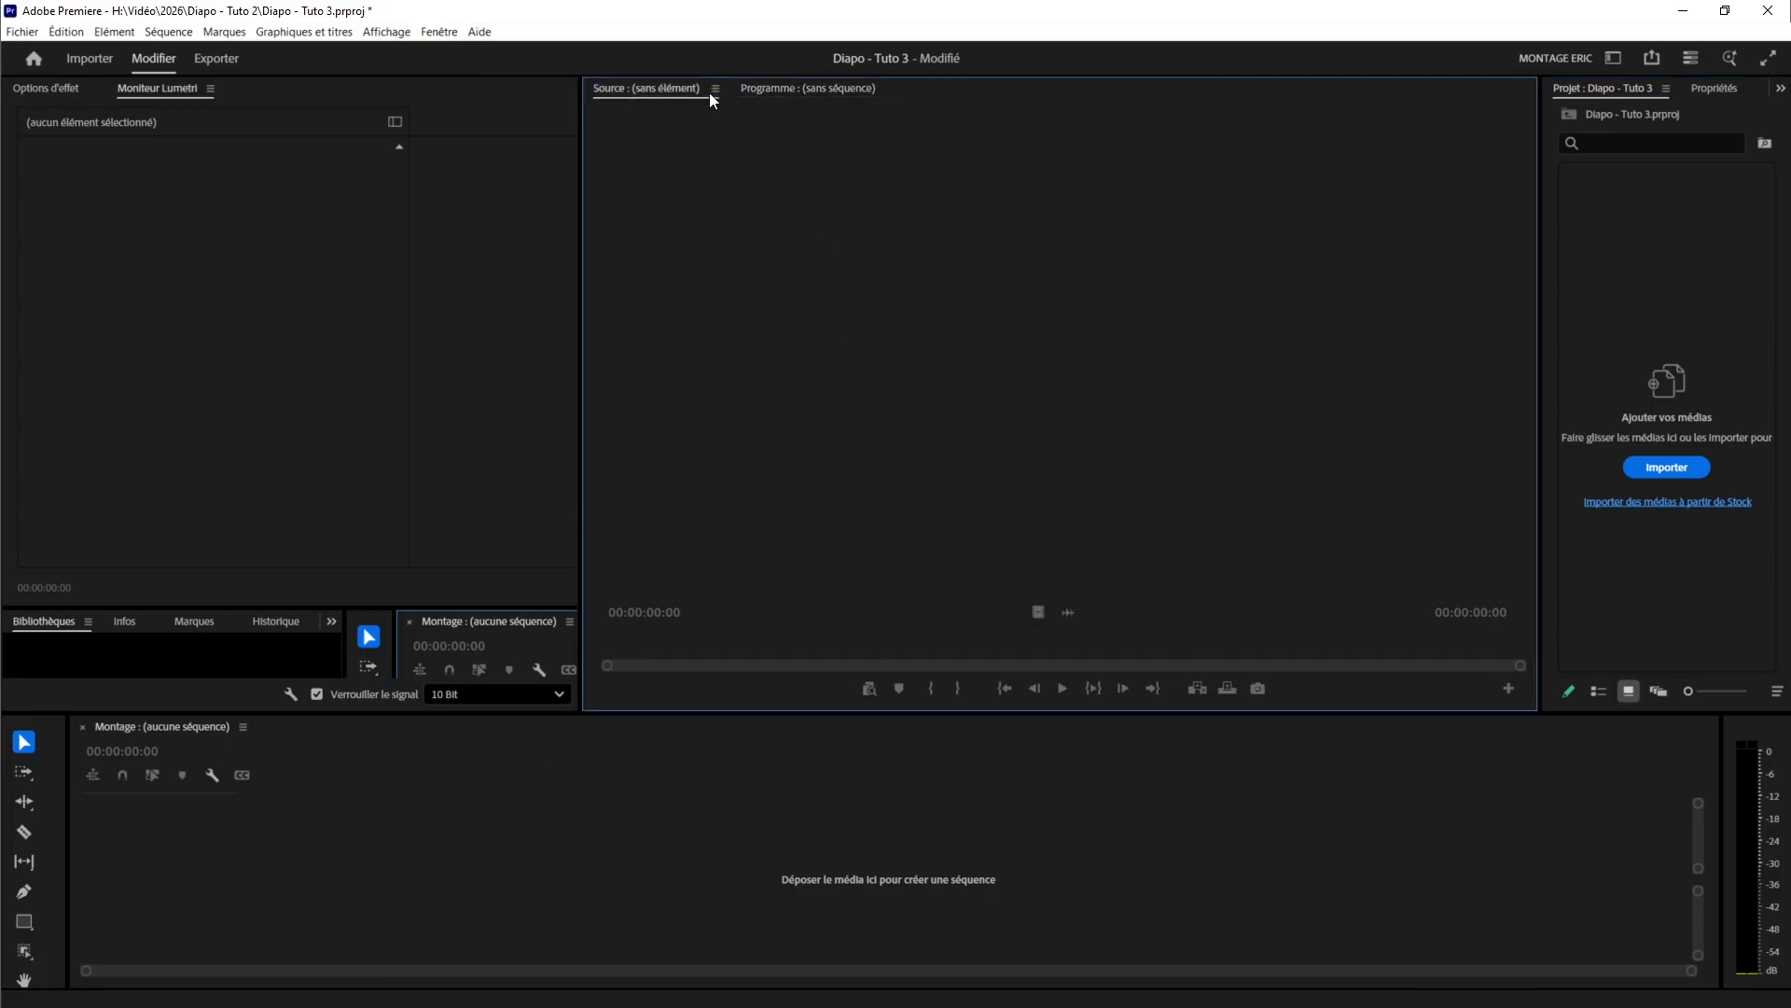
click(771, 94)
click(629, 96)
click(781, 92)
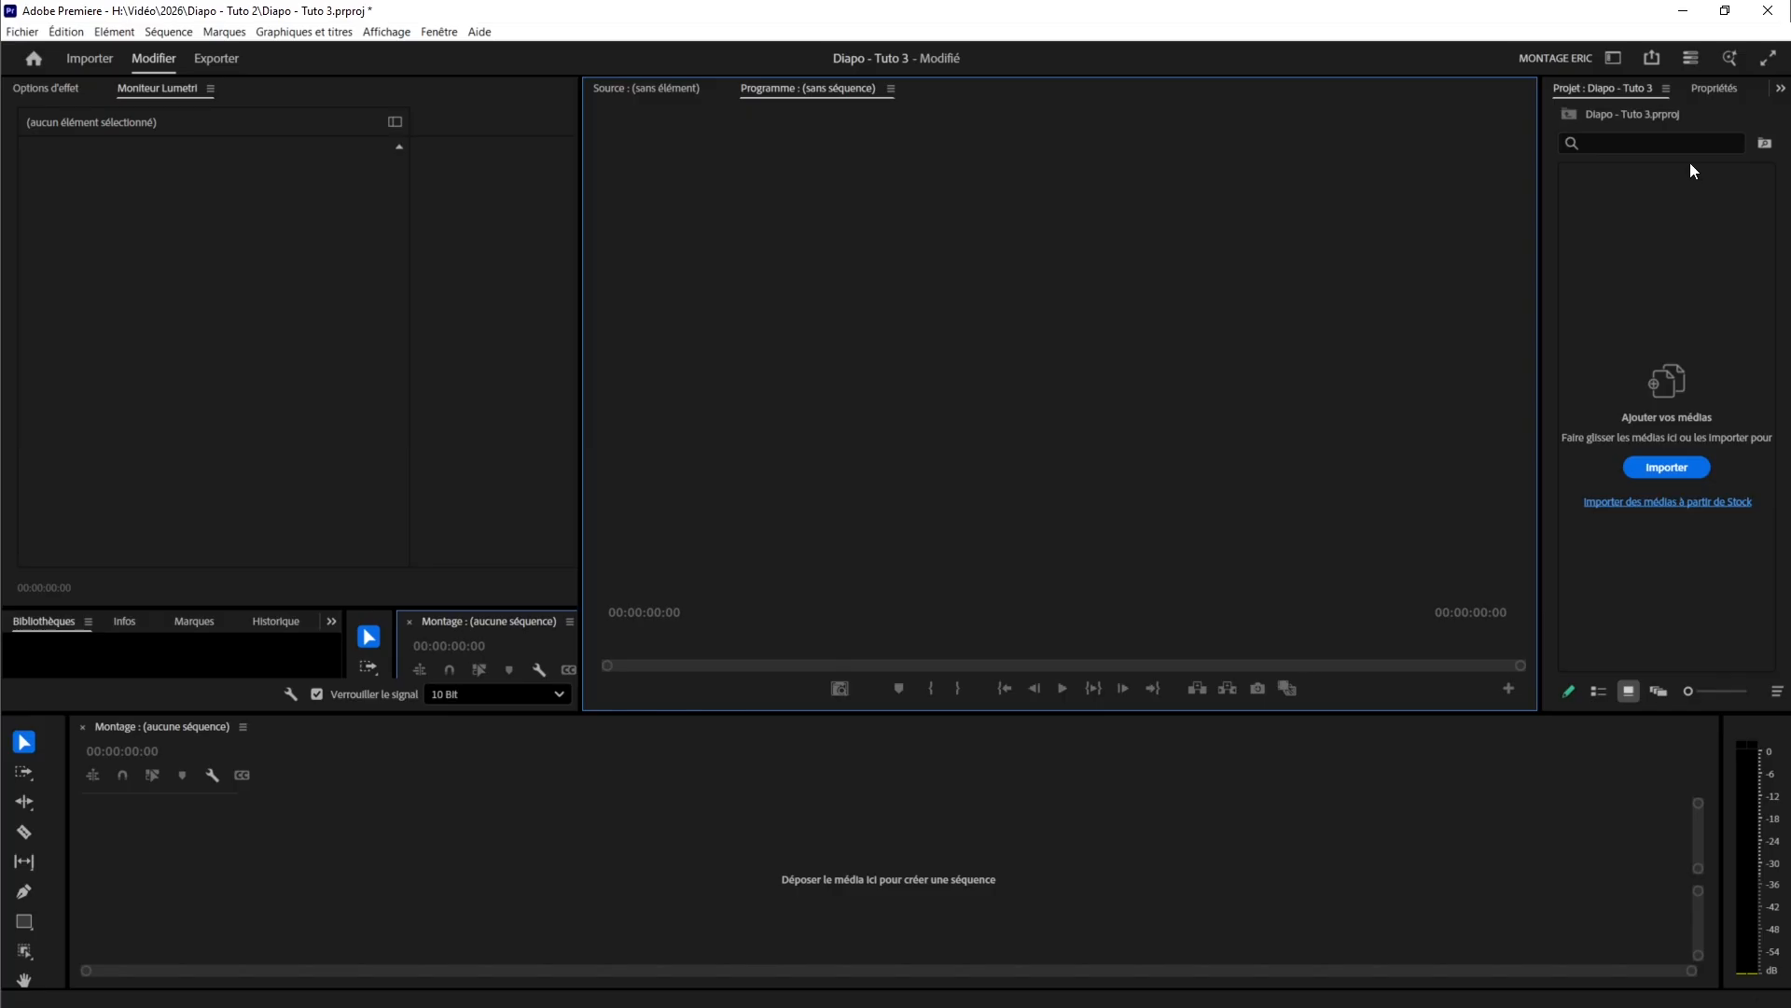
drag(1610, 89, 28, 91)
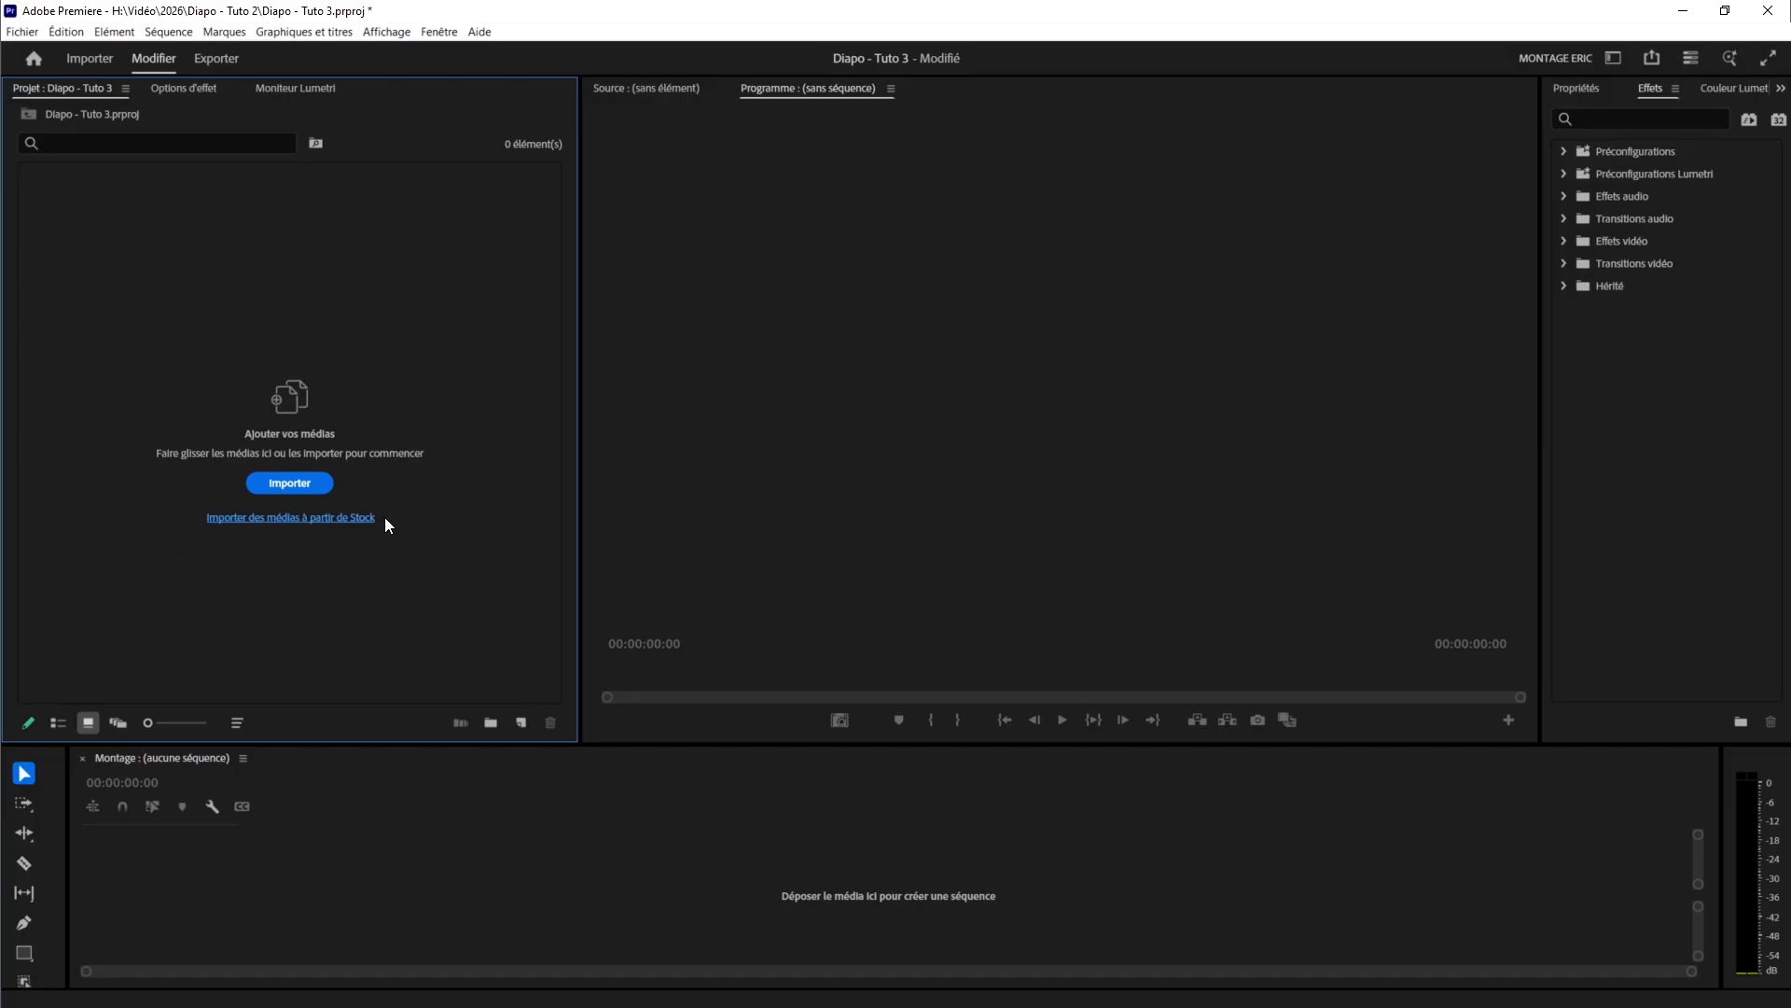
- Start a media import and browse to the Photo folder on the X9 Pro (H:) drive
click(293, 484)
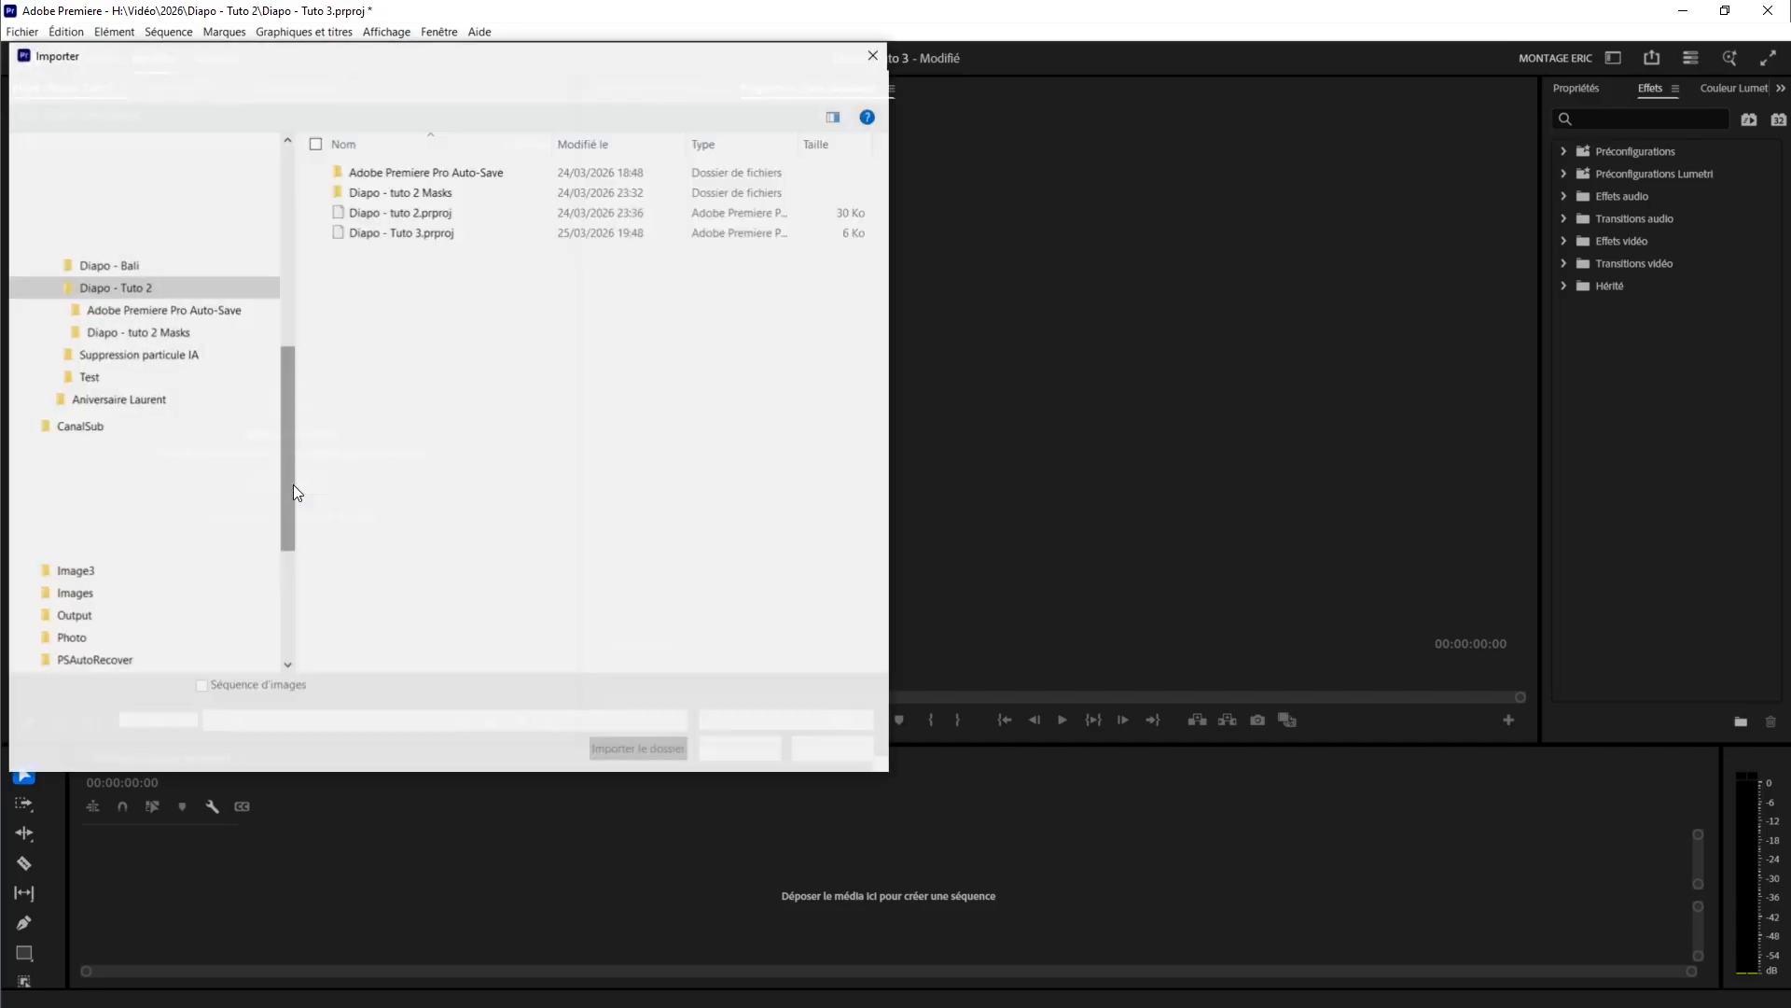
drag(214, 456, 284, 444)
scroll(105, 469, down, 10)
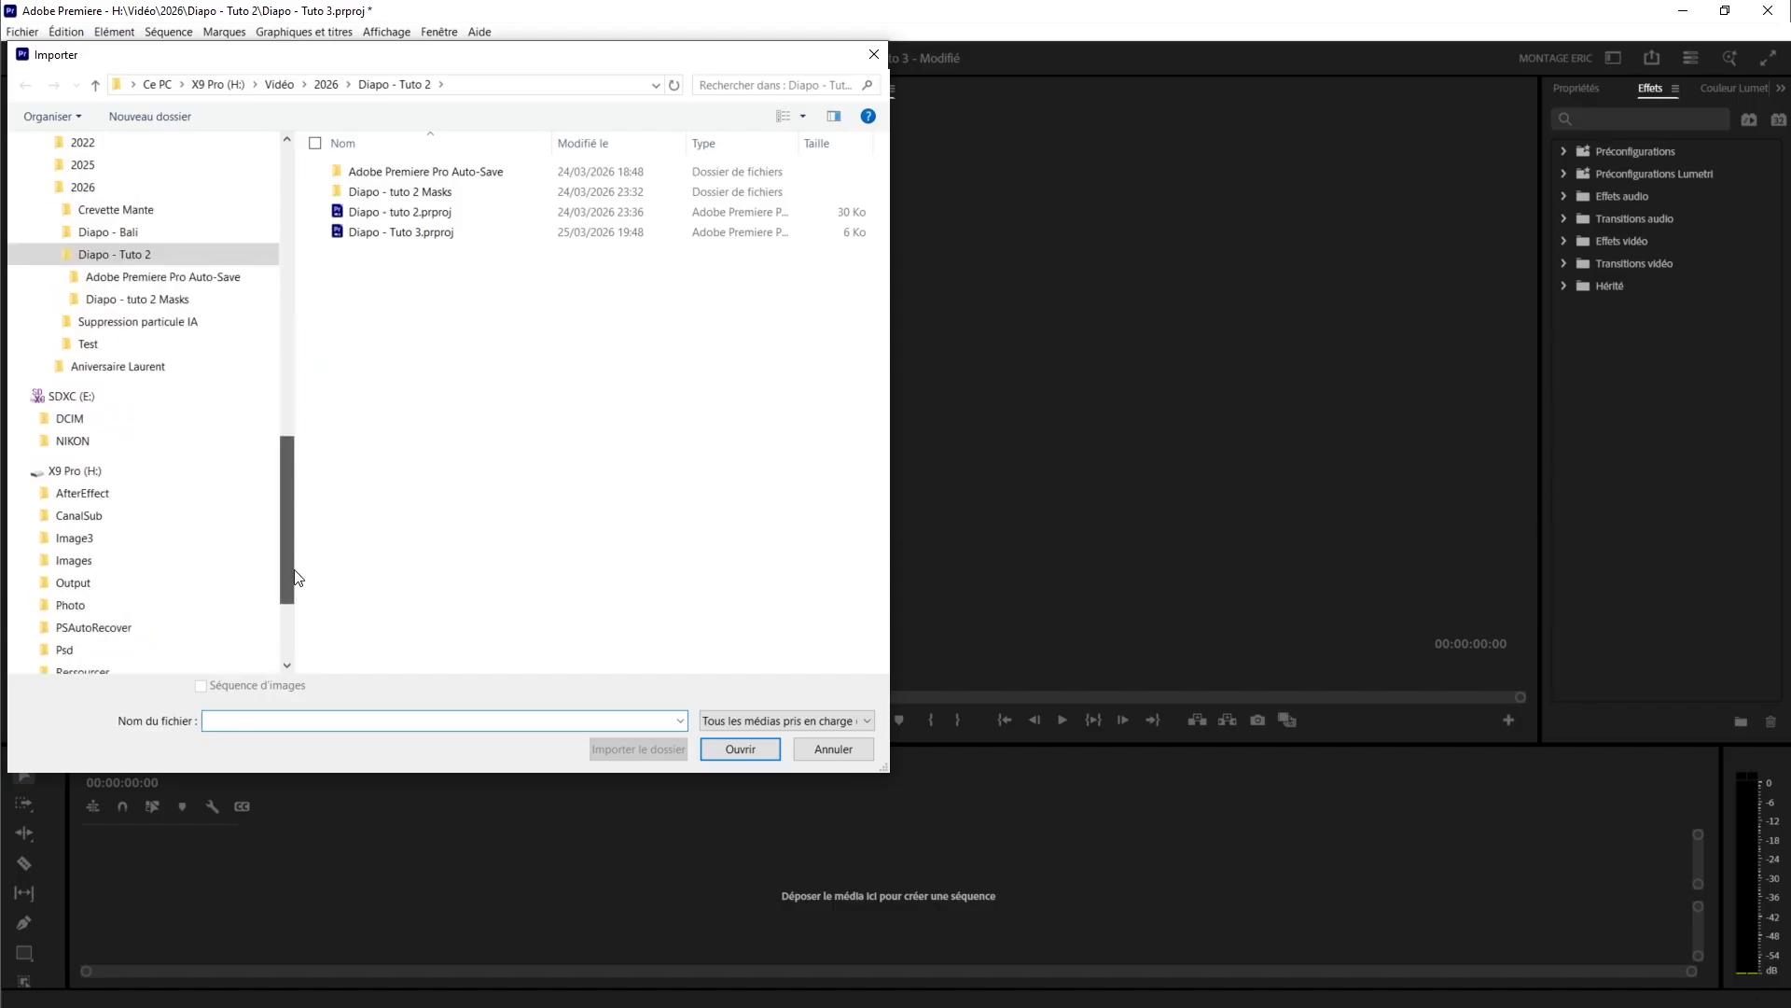
click(73, 426)
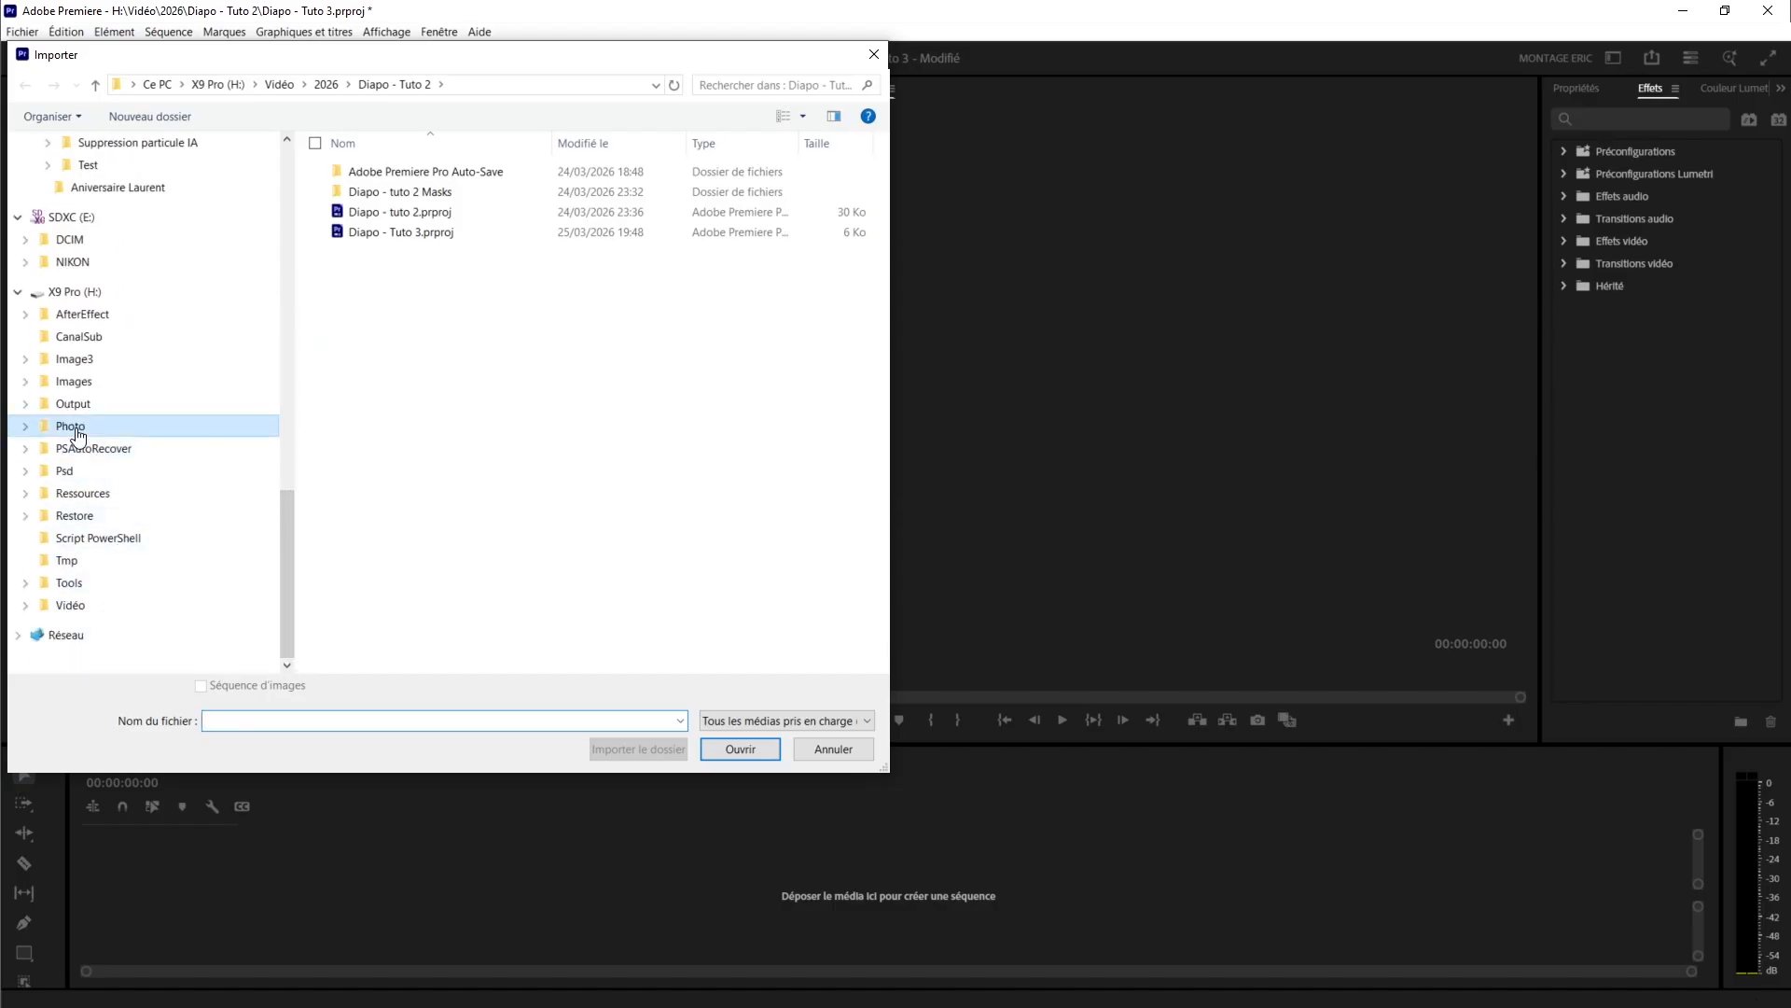
double_click(391, 354)
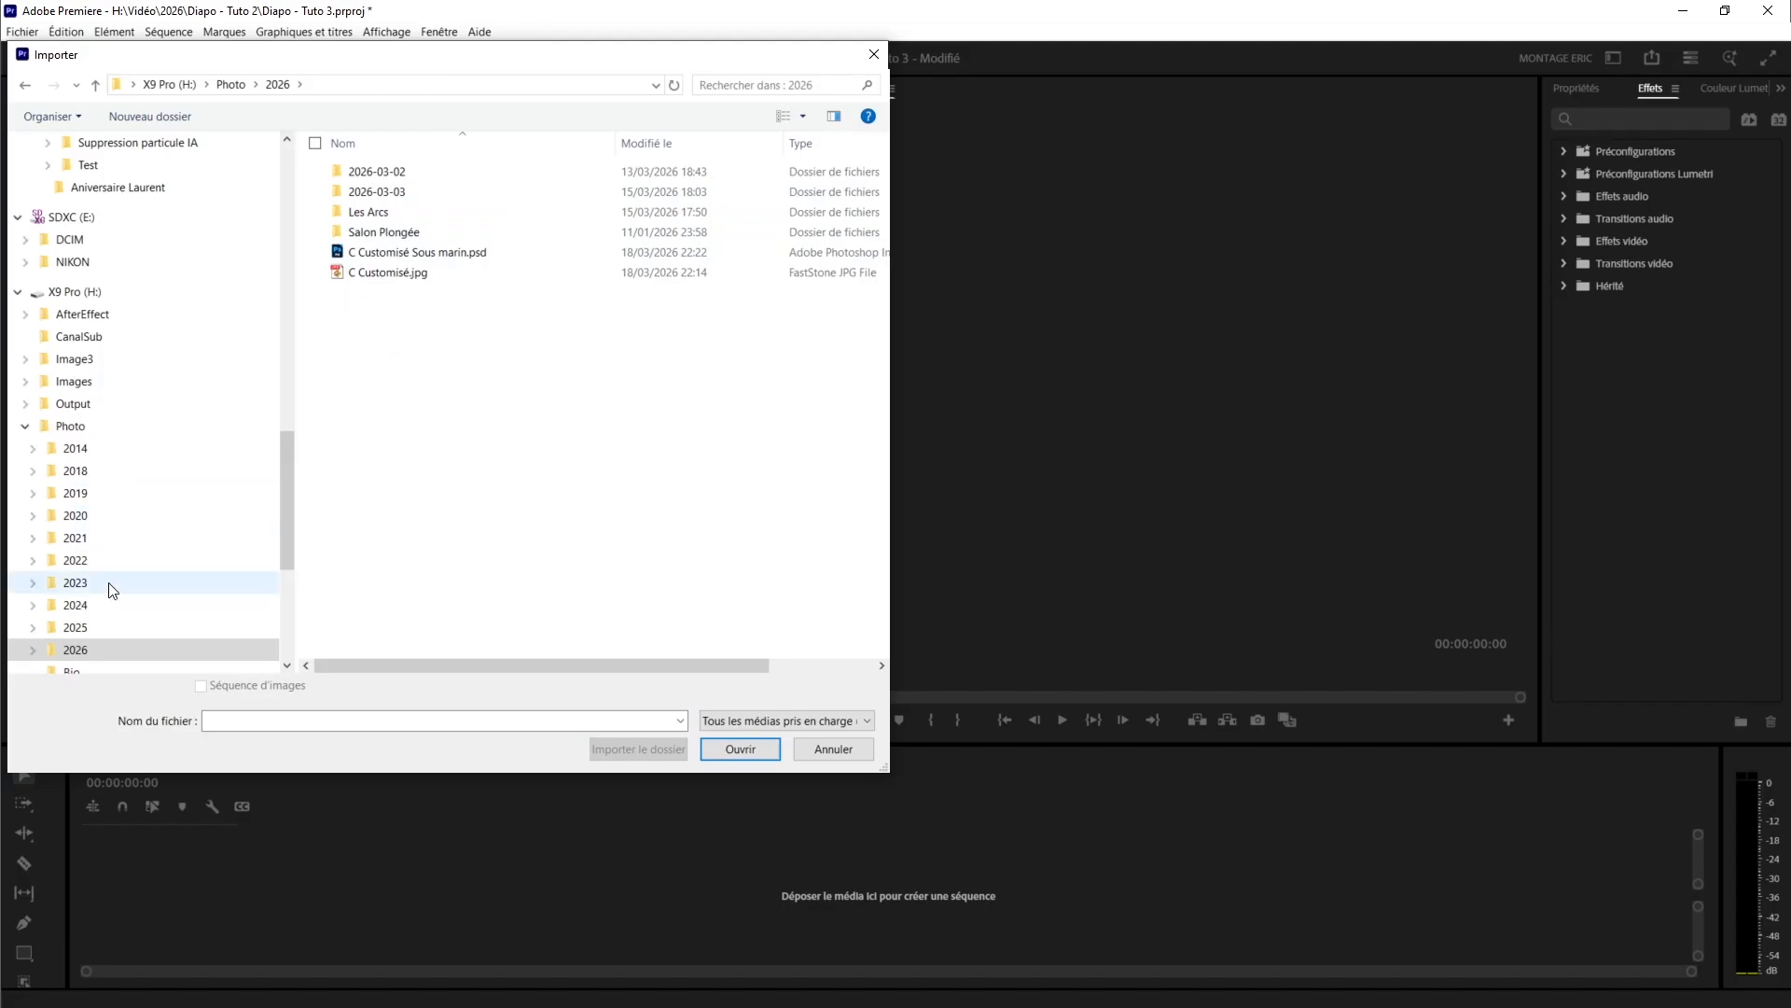
scroll(117, 504, down, 4)
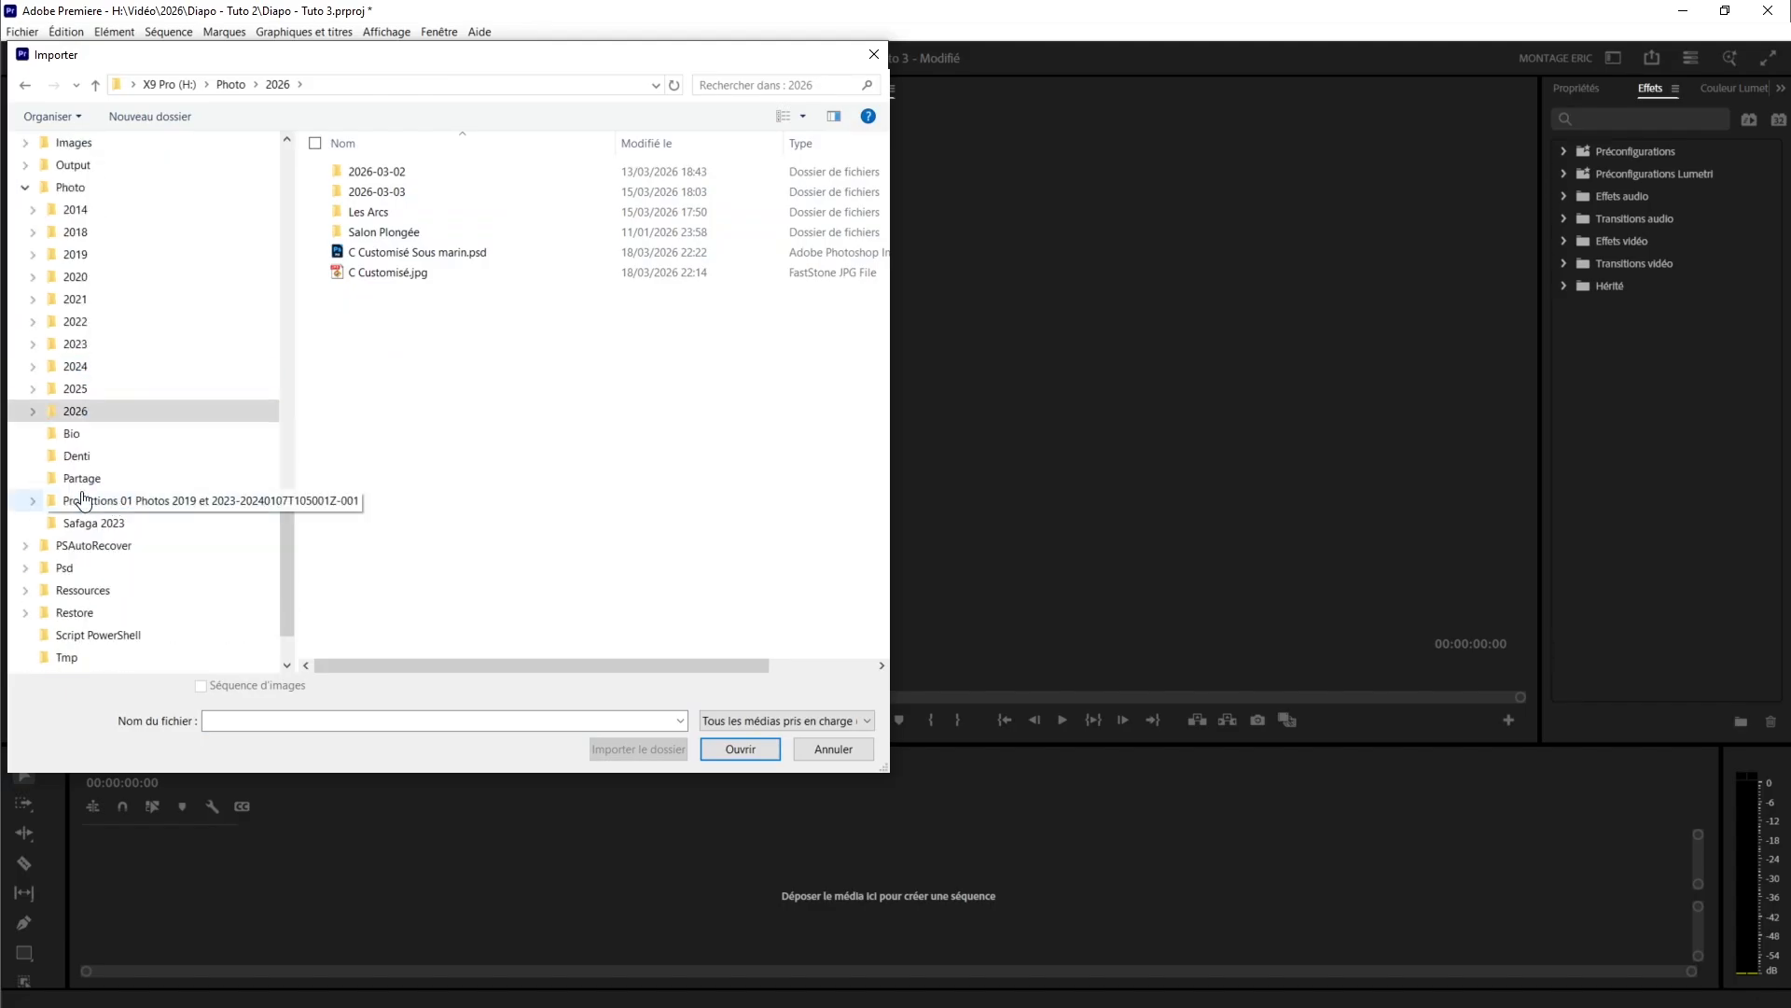
click(35, 411)
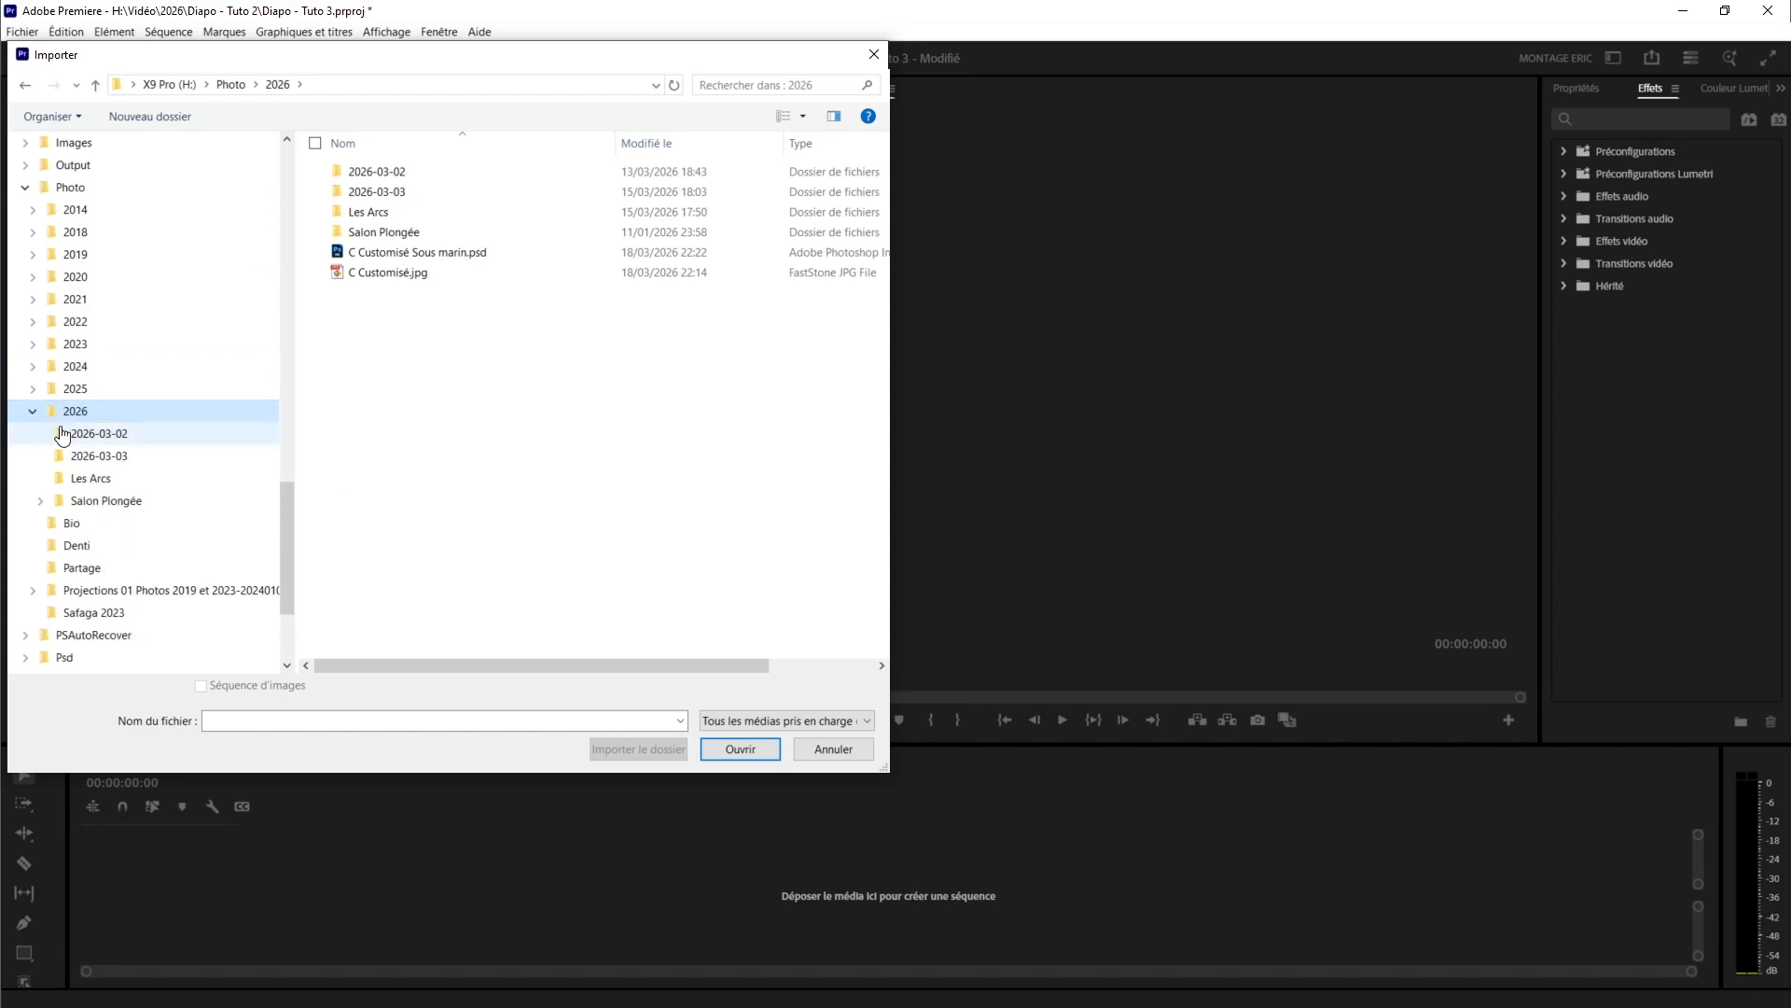
scroll(148, 518, down, 3)
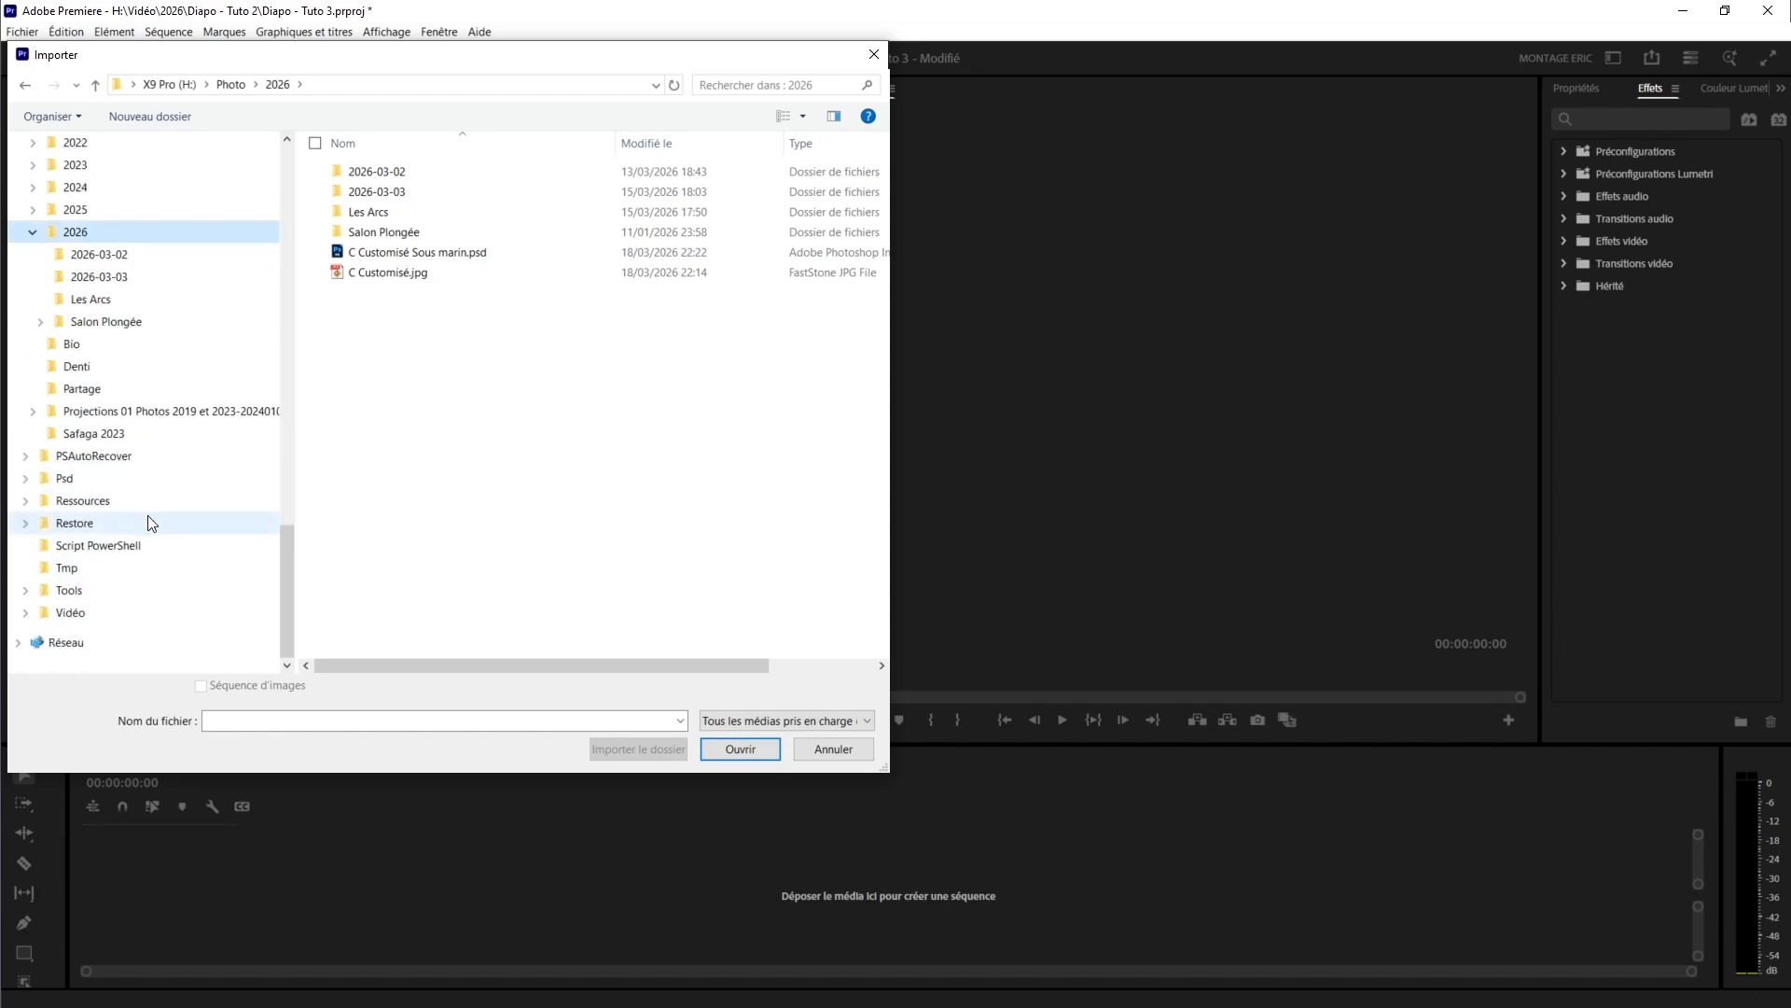
scroll(151, 523, up, 7)
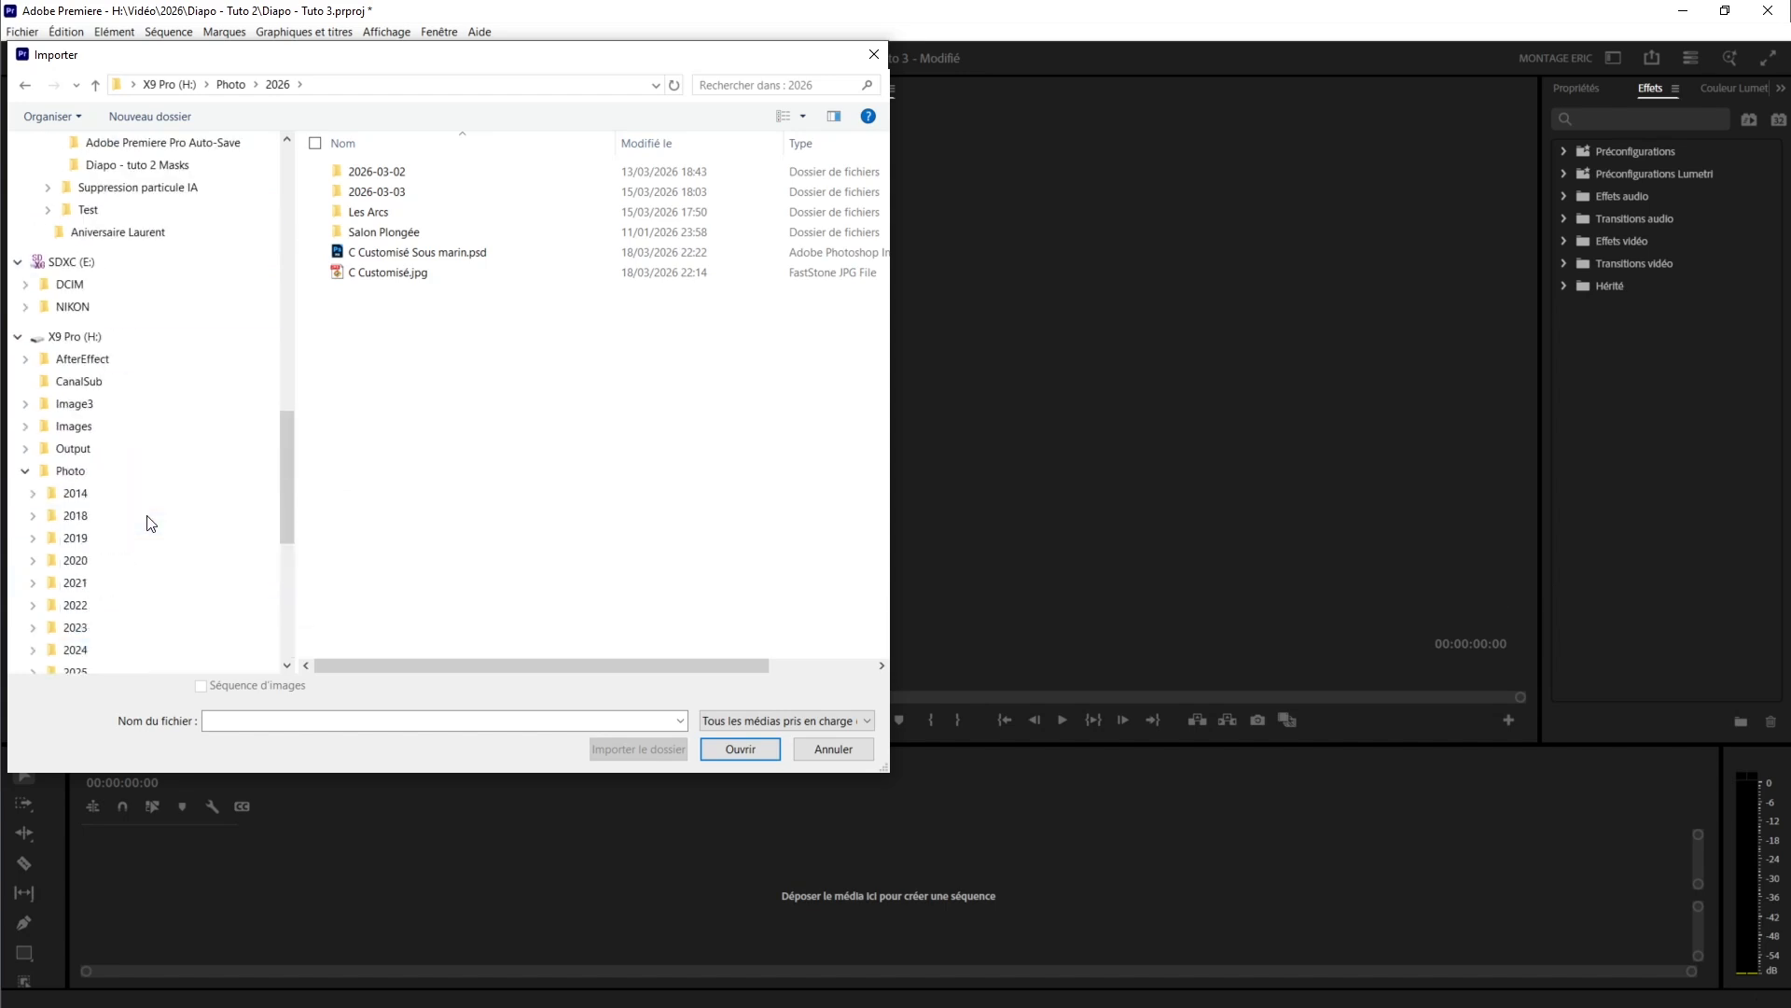
click(65, 470)
double_click(357, 353)
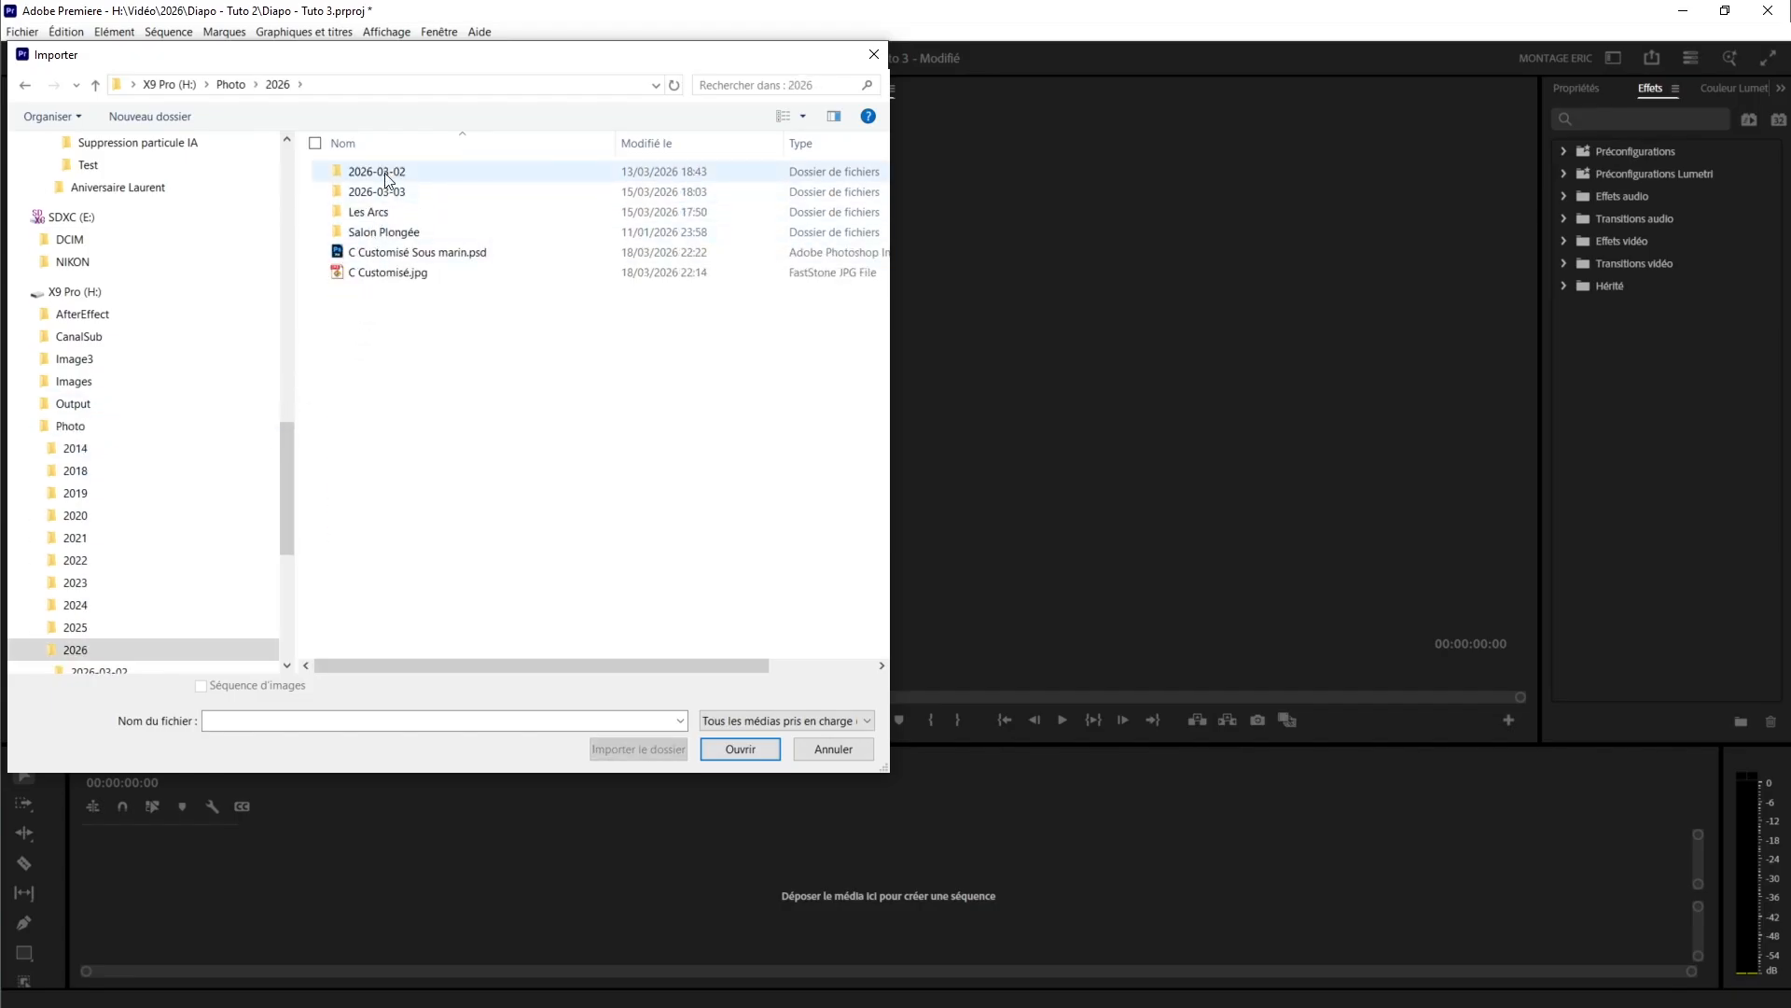
- Import the photo _DSC9623_aprés.jpg from the Bali folder inside 2025
click(71, 627)
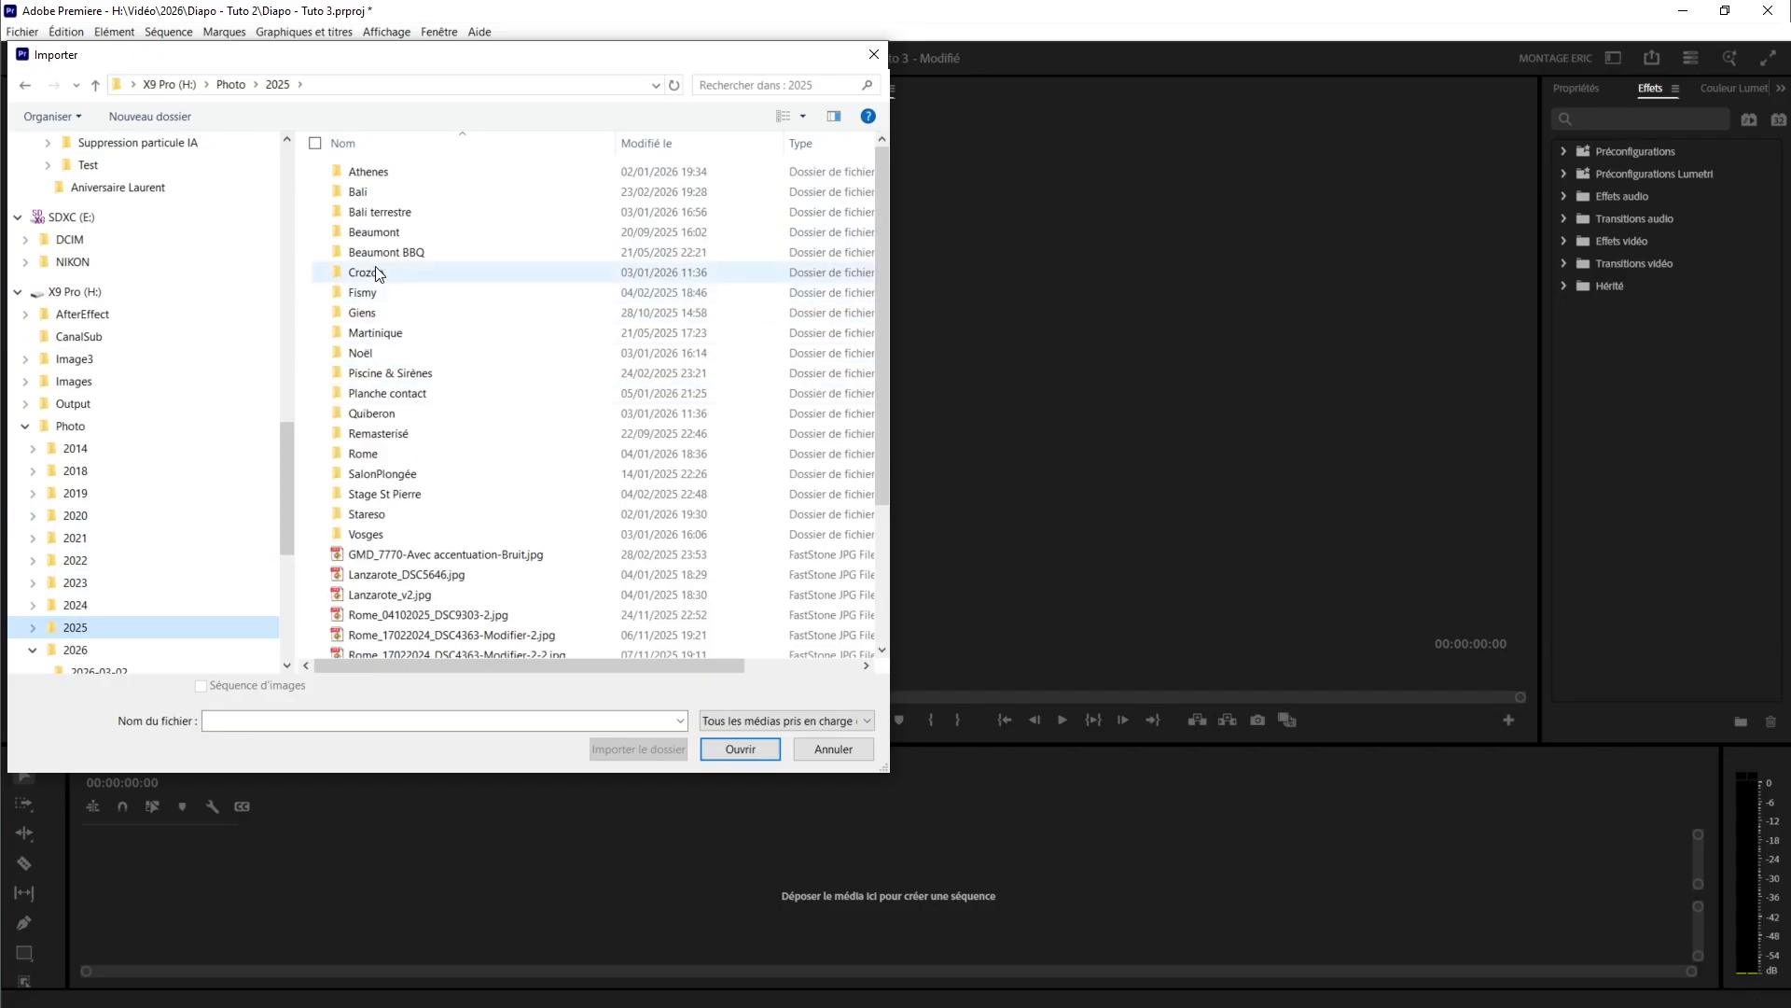
double_click(380, 192)
click(380, 193)
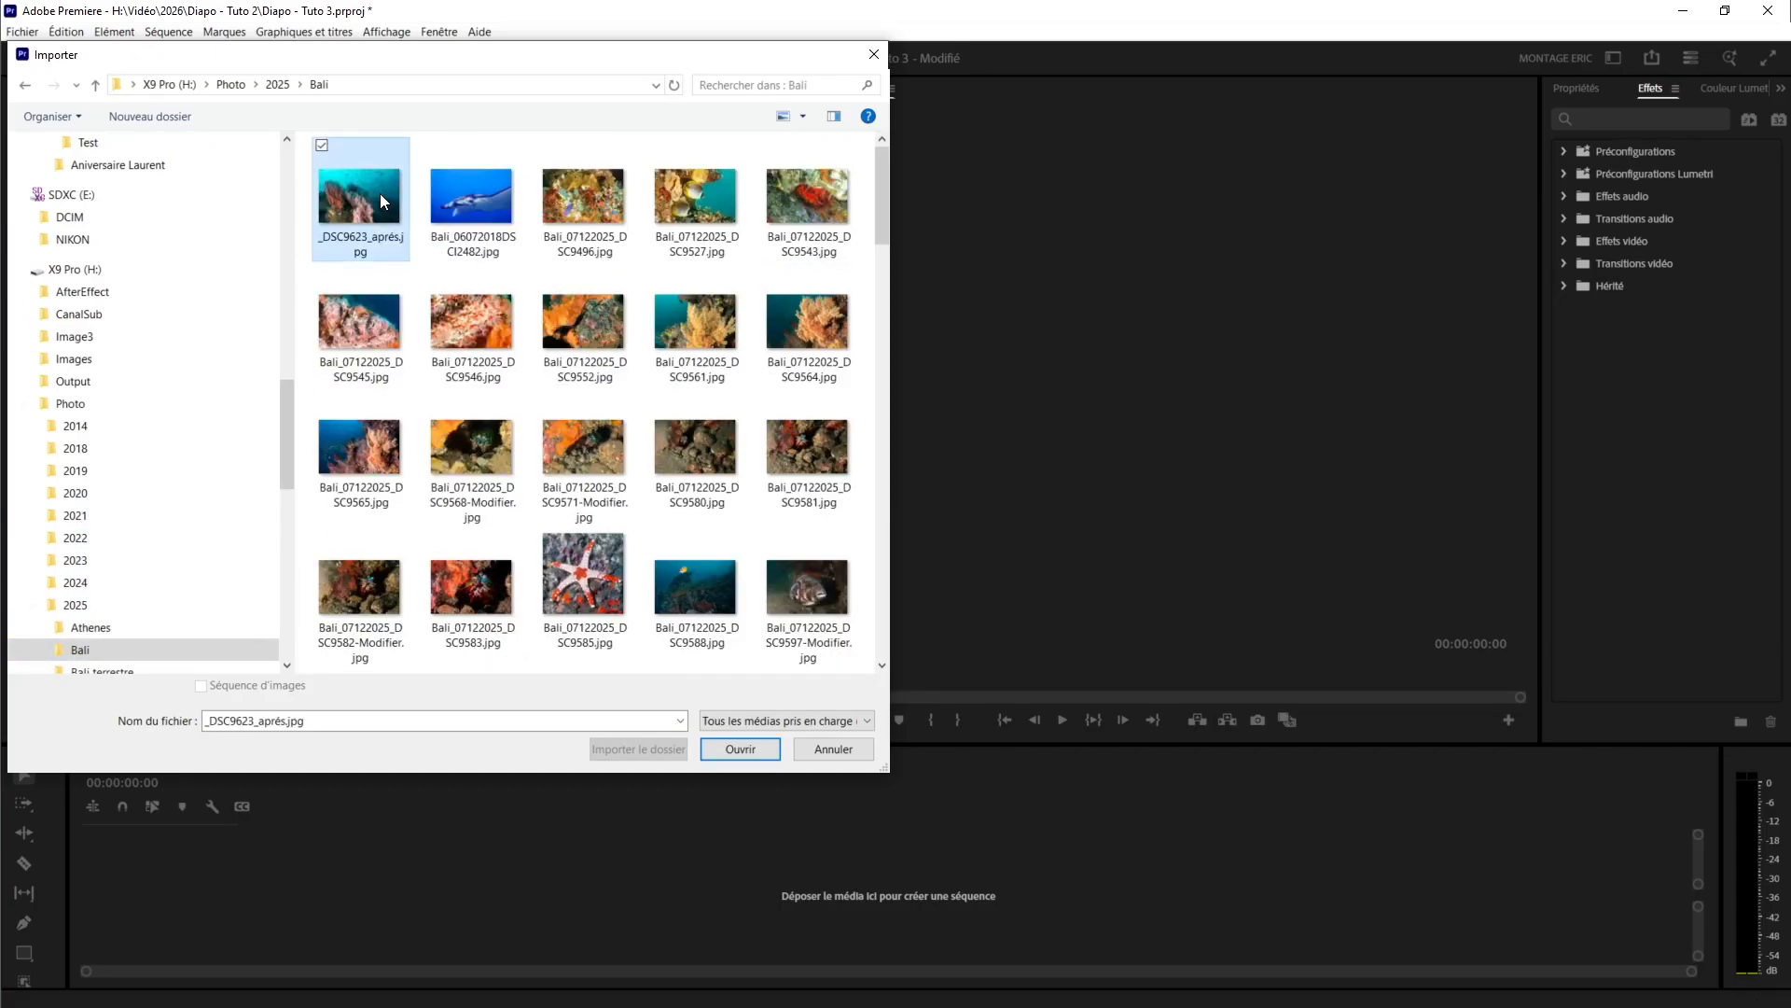
double_click(378, 193)
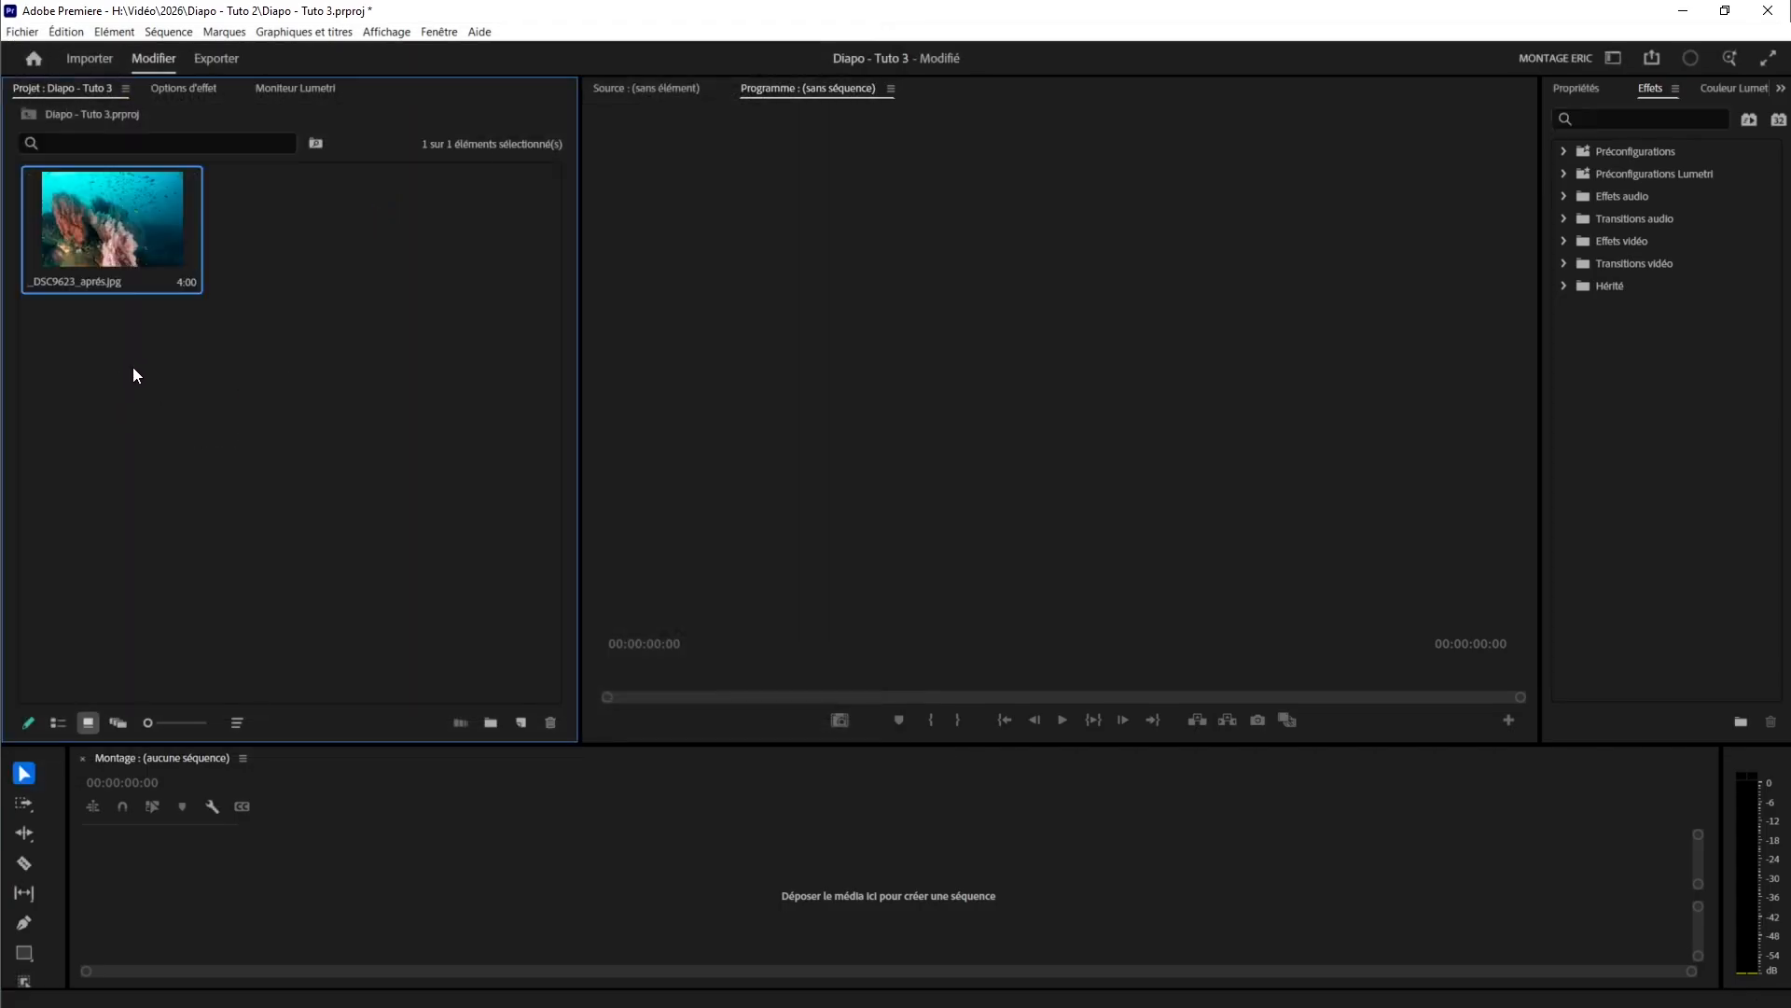
- Open Windows File Explorer and browse to the folder Photo\2025\Bali on the X9 Pro (H:) drive
key(super+e)
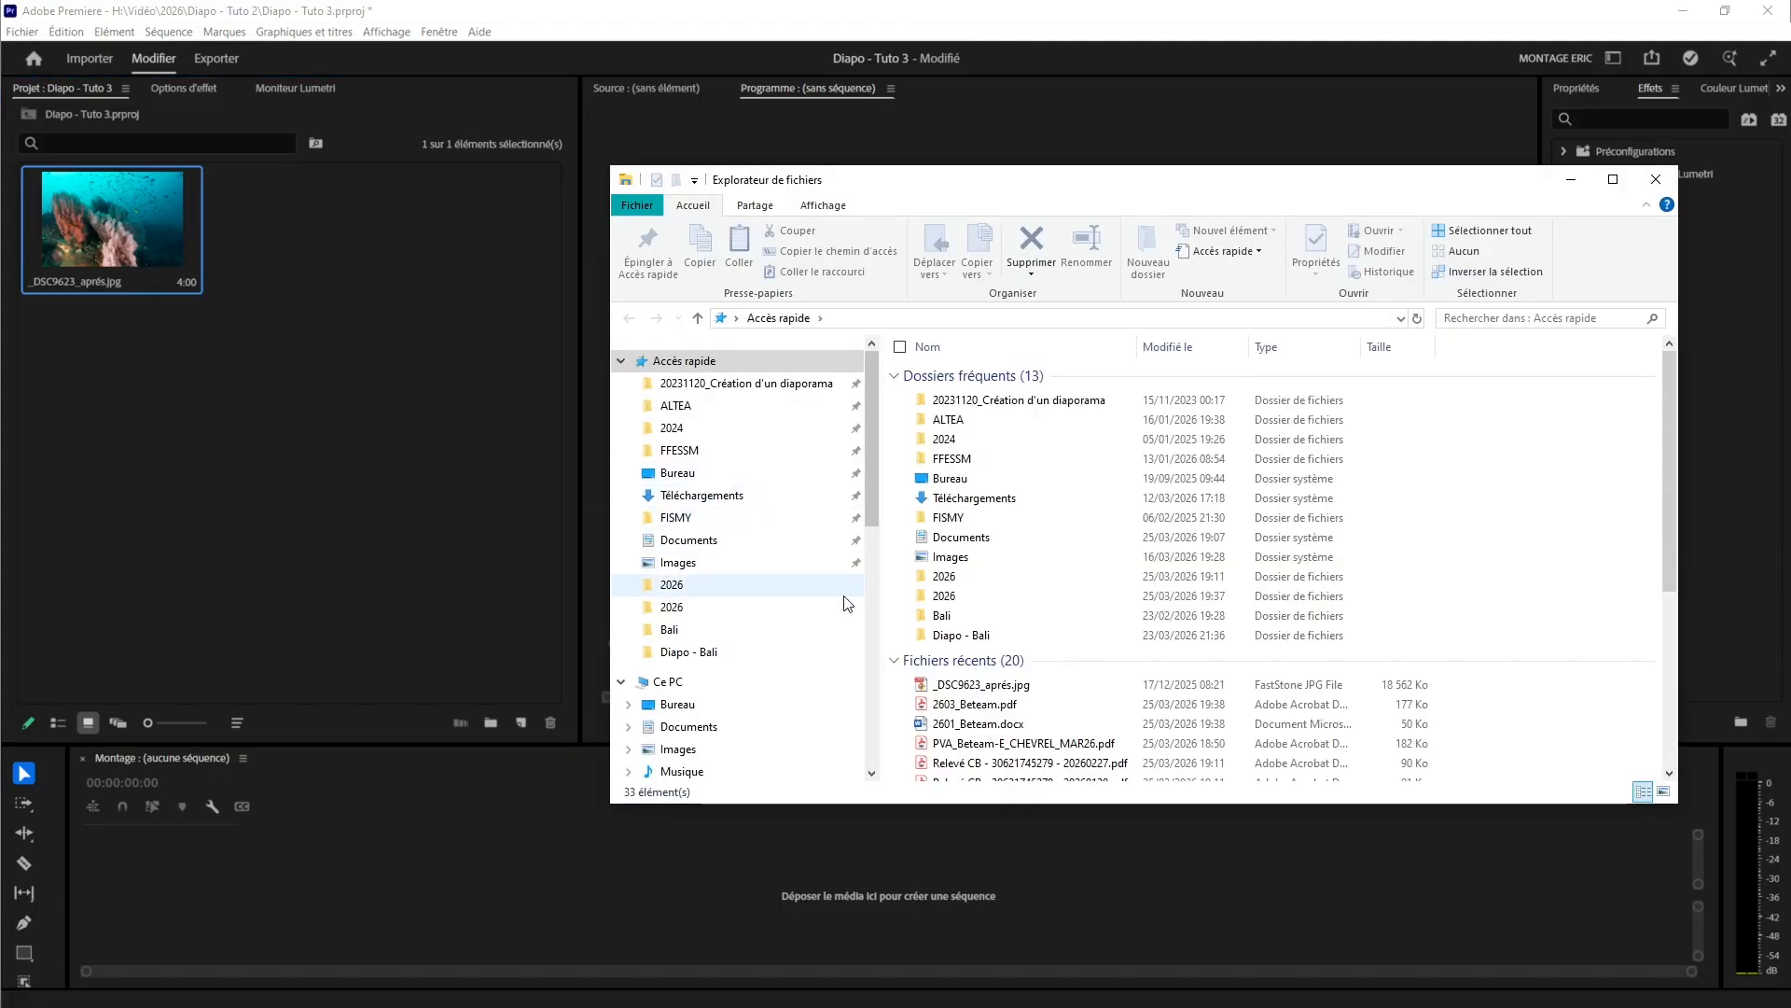
drag(871, 495, 871, 732)
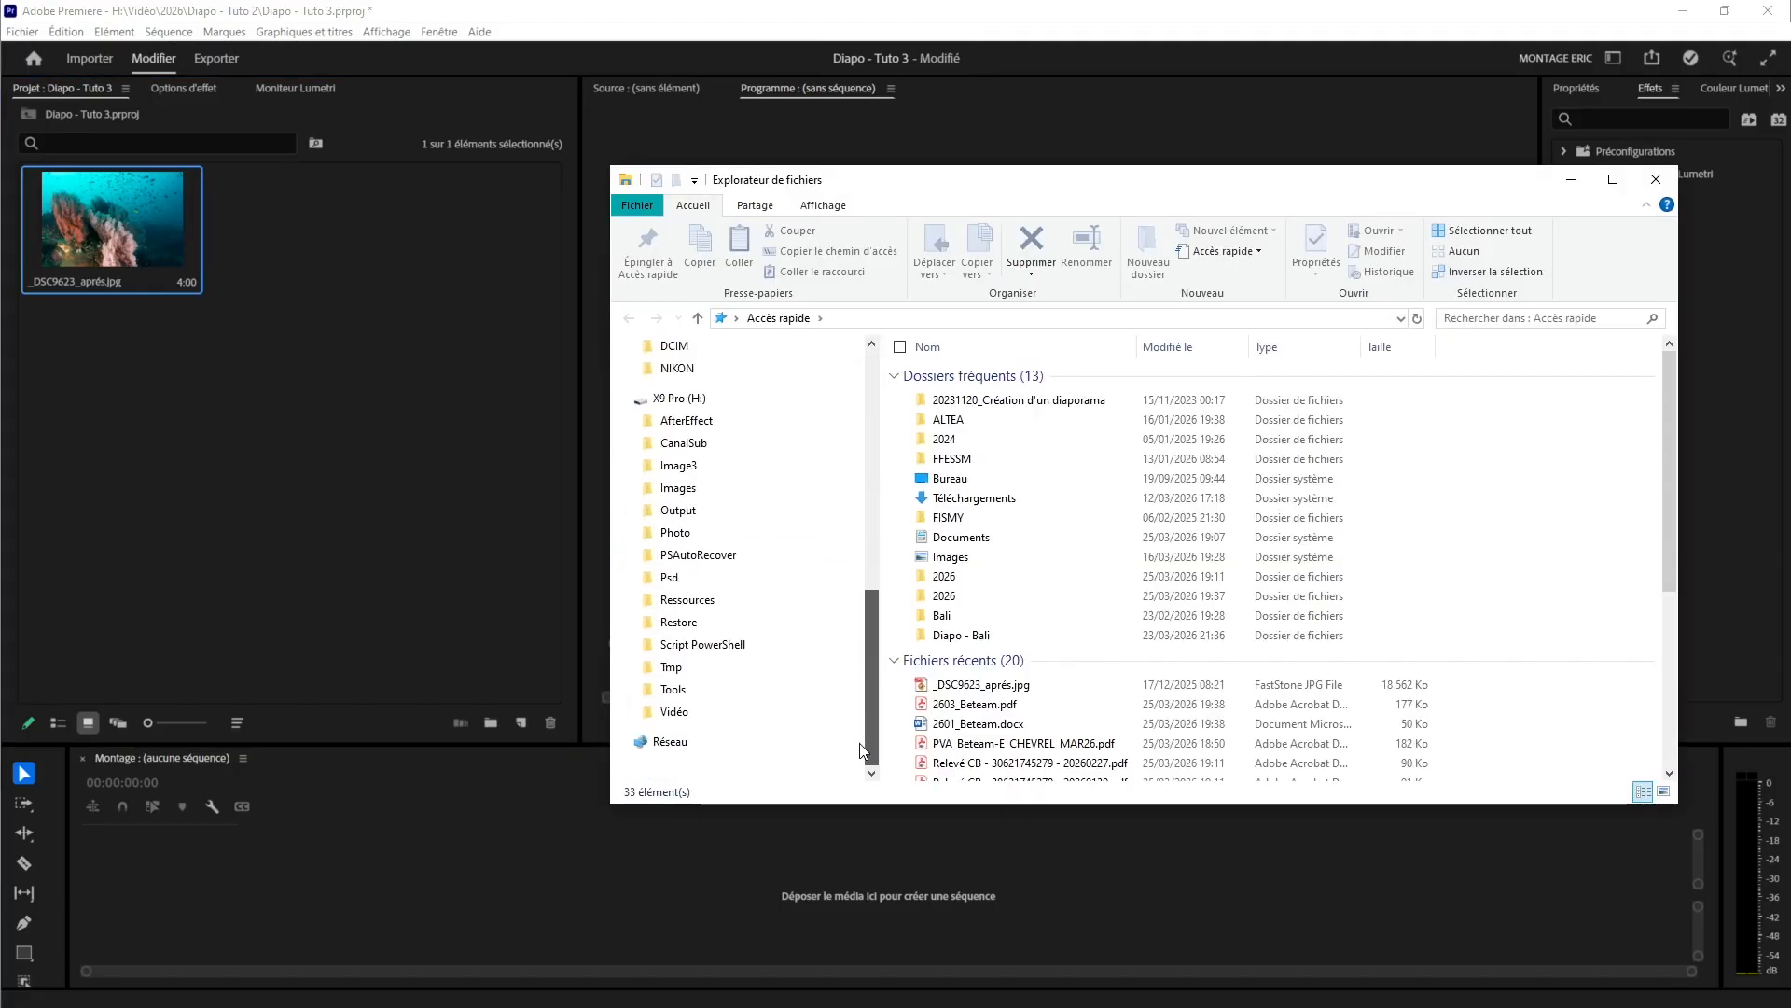
click(690, 533)
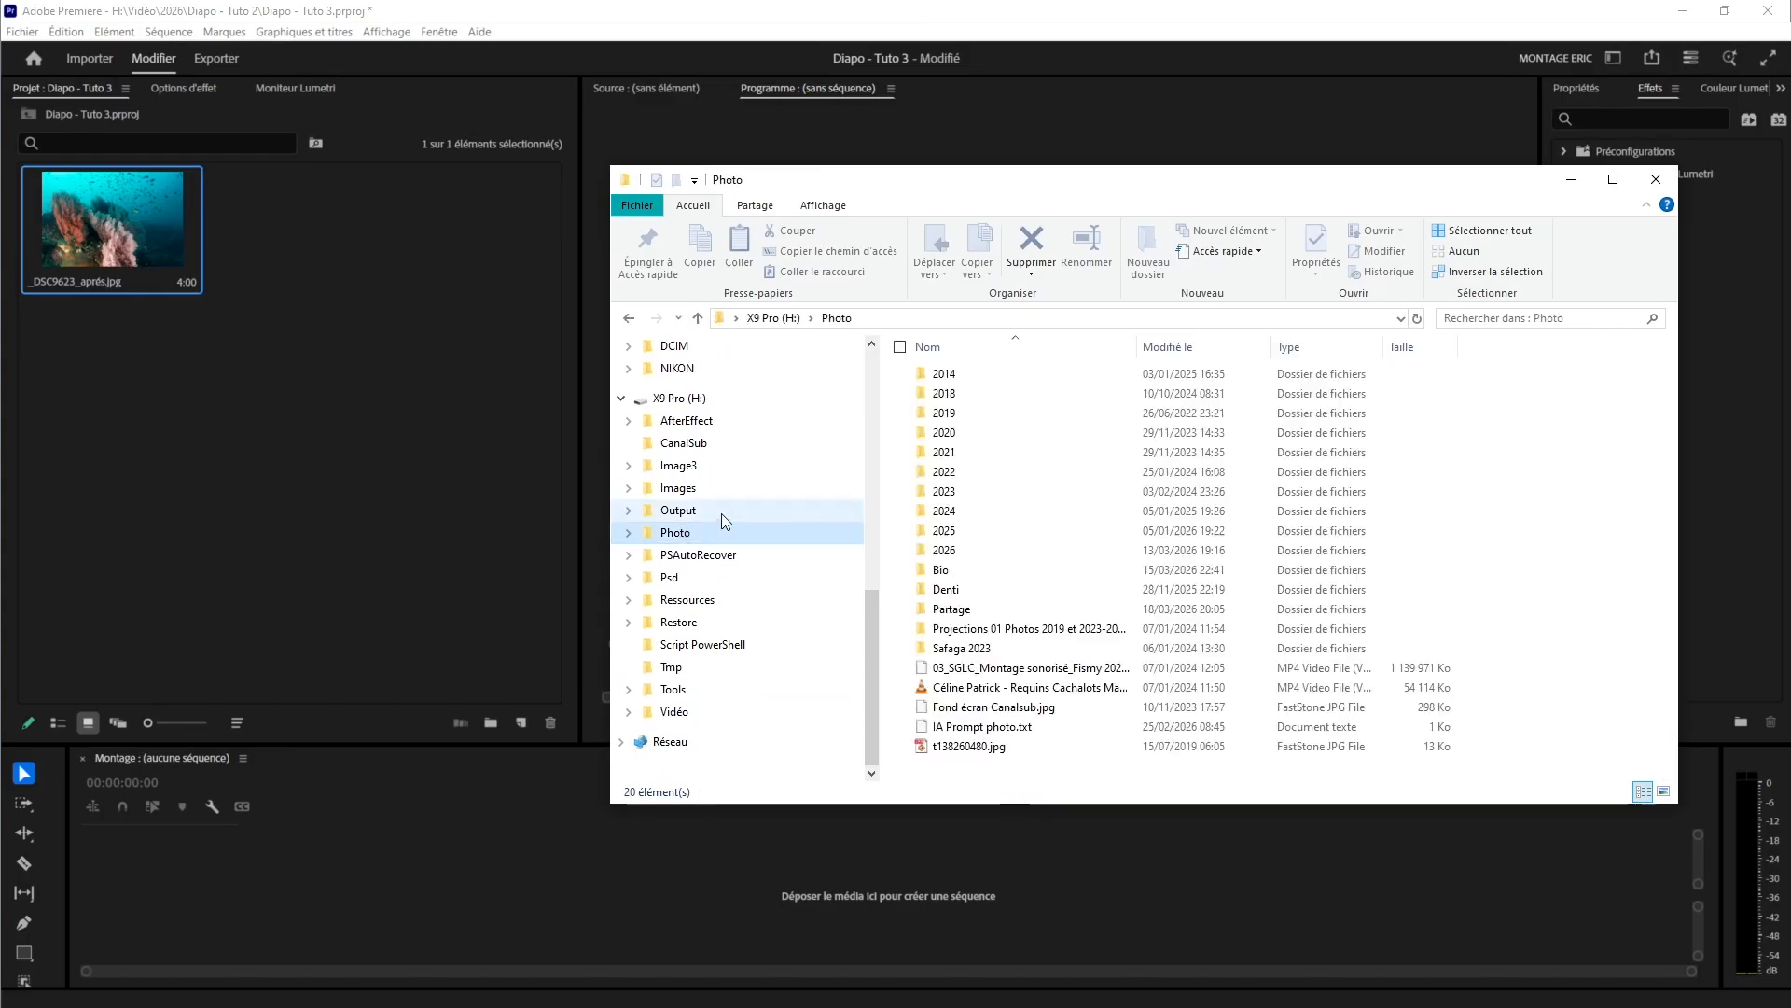
double_click(944, 530)
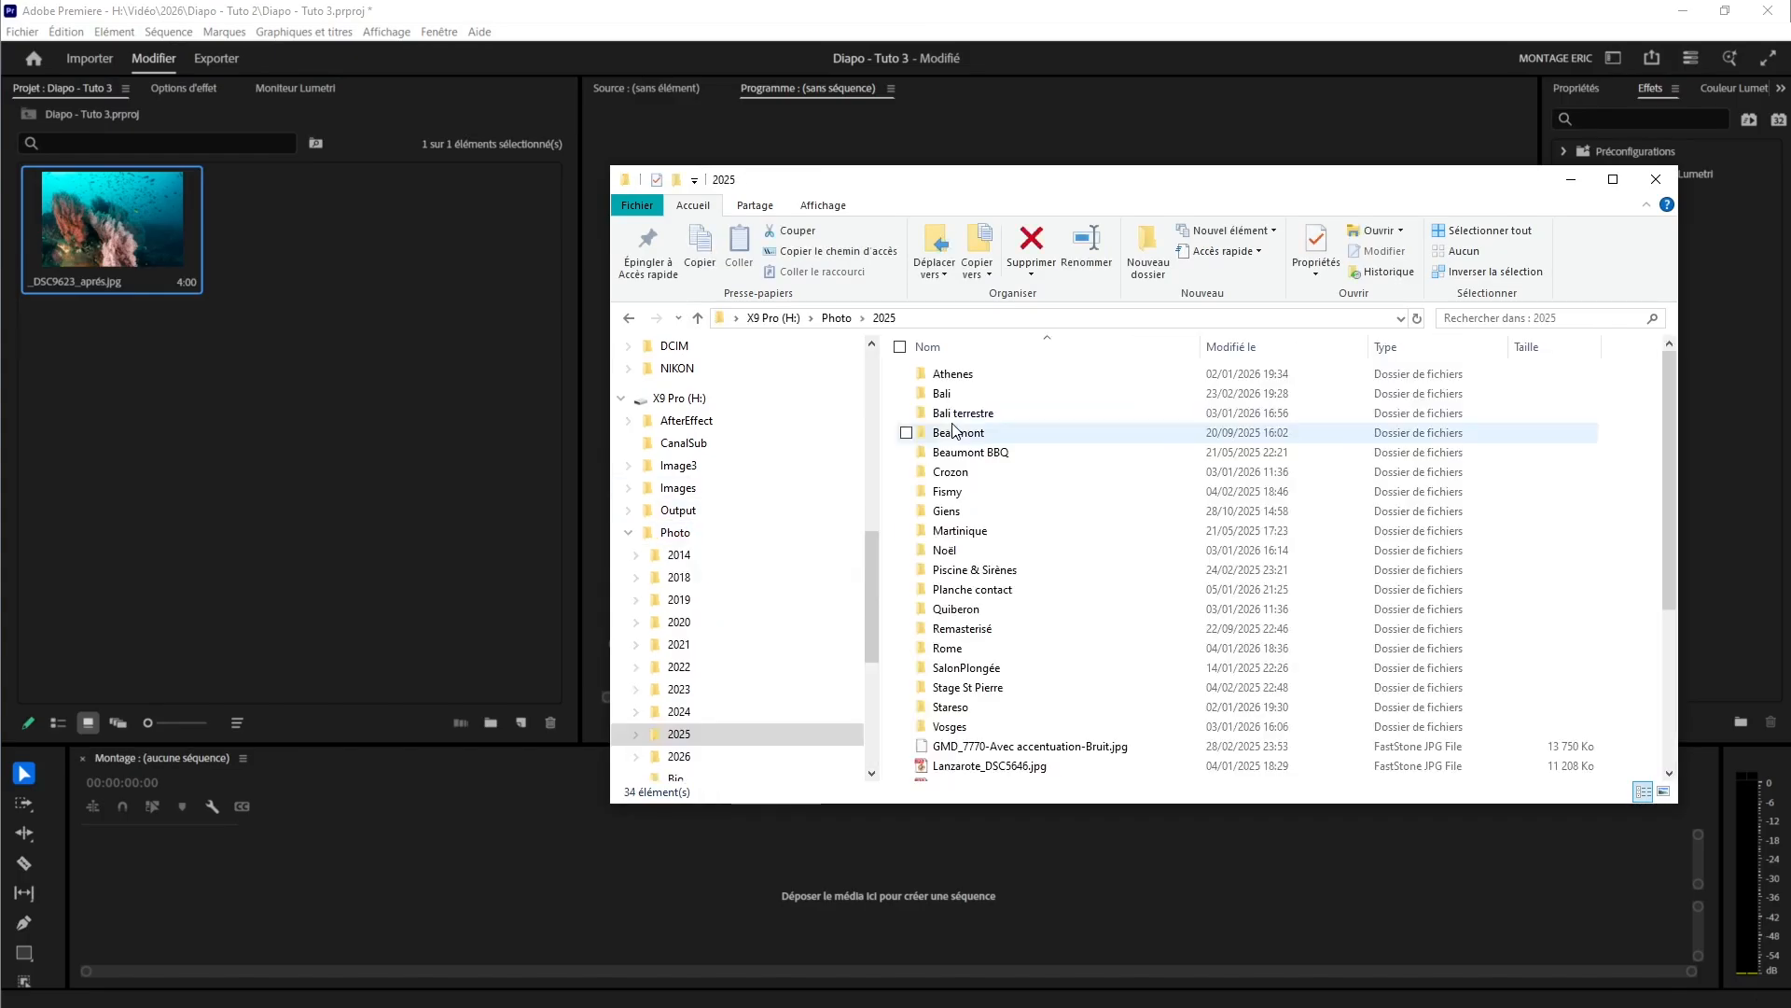
click(940, 393)
double_click(941, 393)
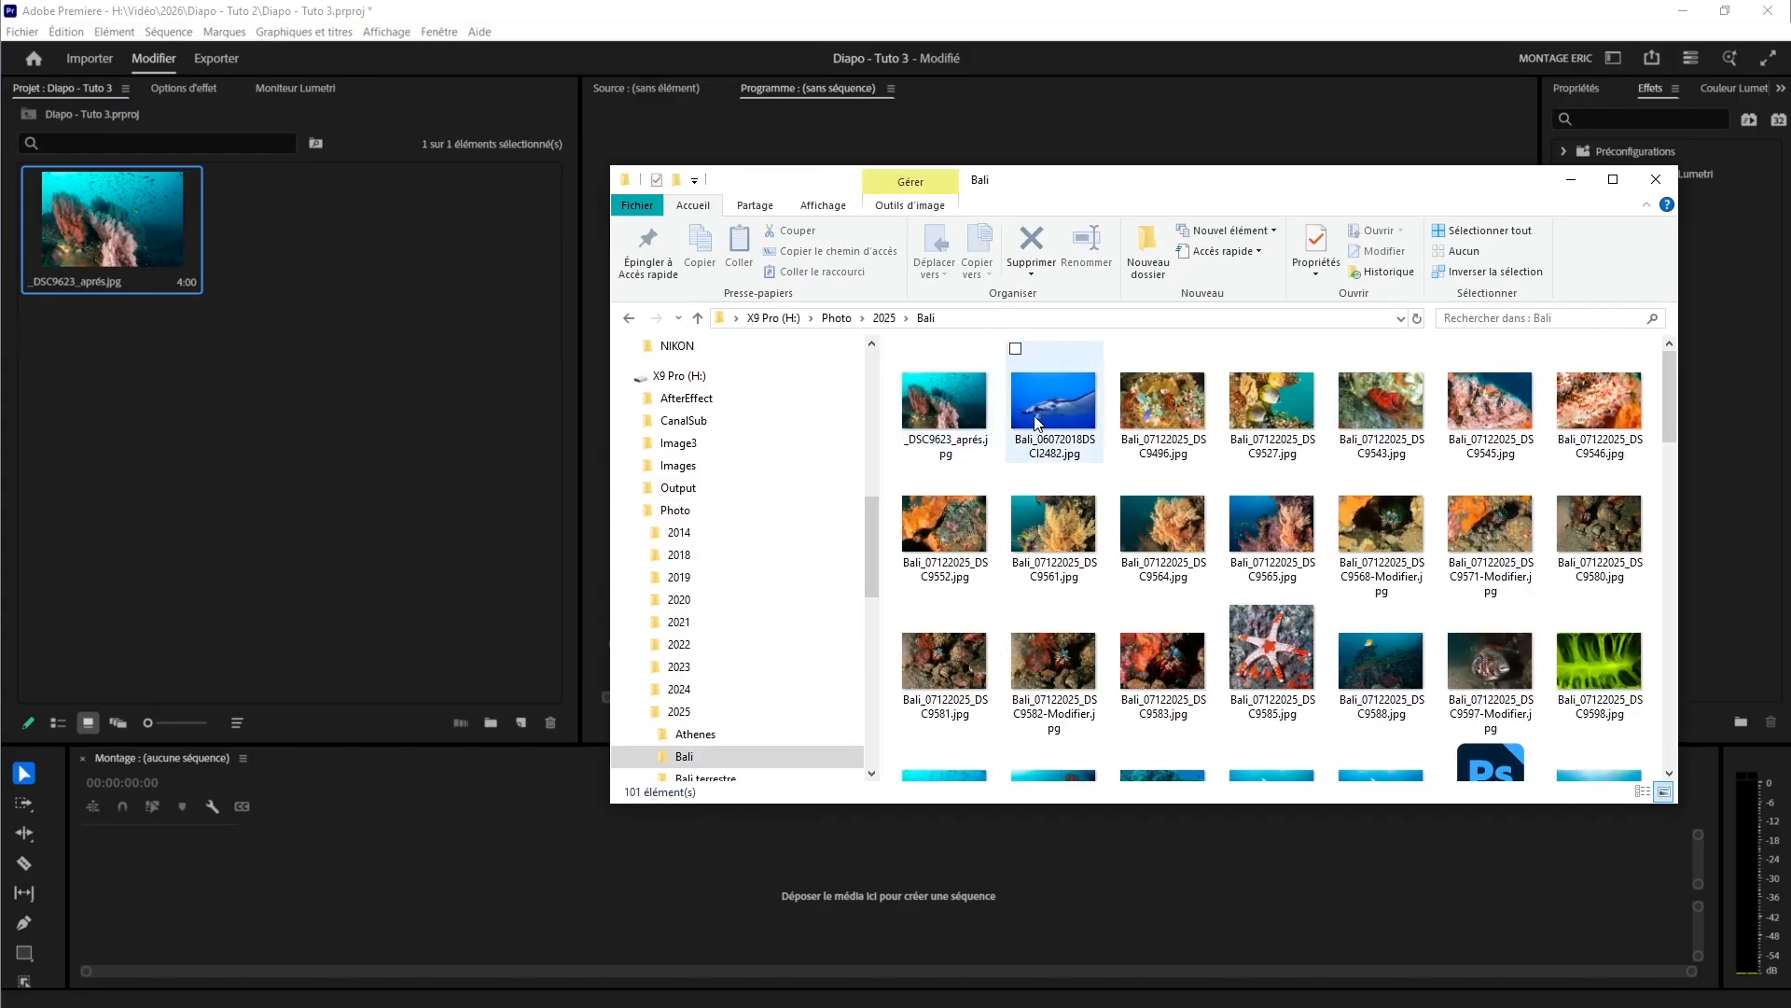
- Add the Bali photos DSC9496, DSC9561, DSC9597-Modifier and DSC9734-Modifier from File Explorer to the Premiere project
click(1192, 408)
ctrl+click(1041, 539)
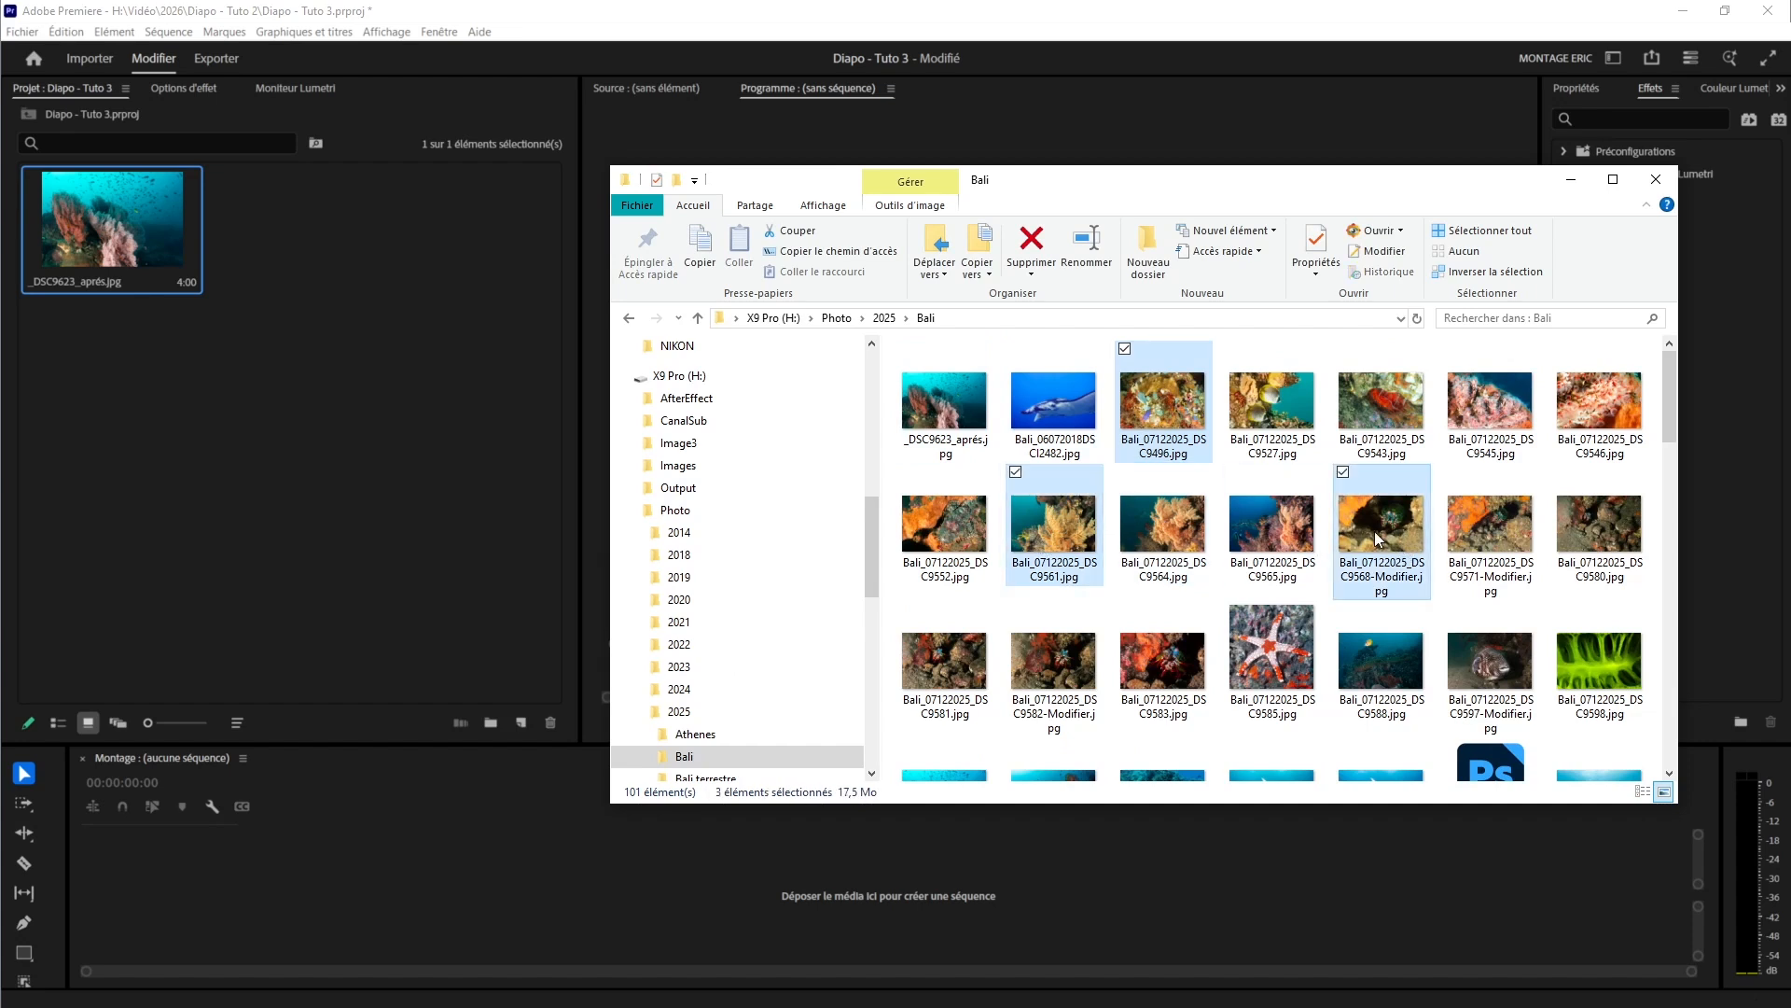
ctrl+click(1477, 670)
scroll(1477, 670, down, 5)
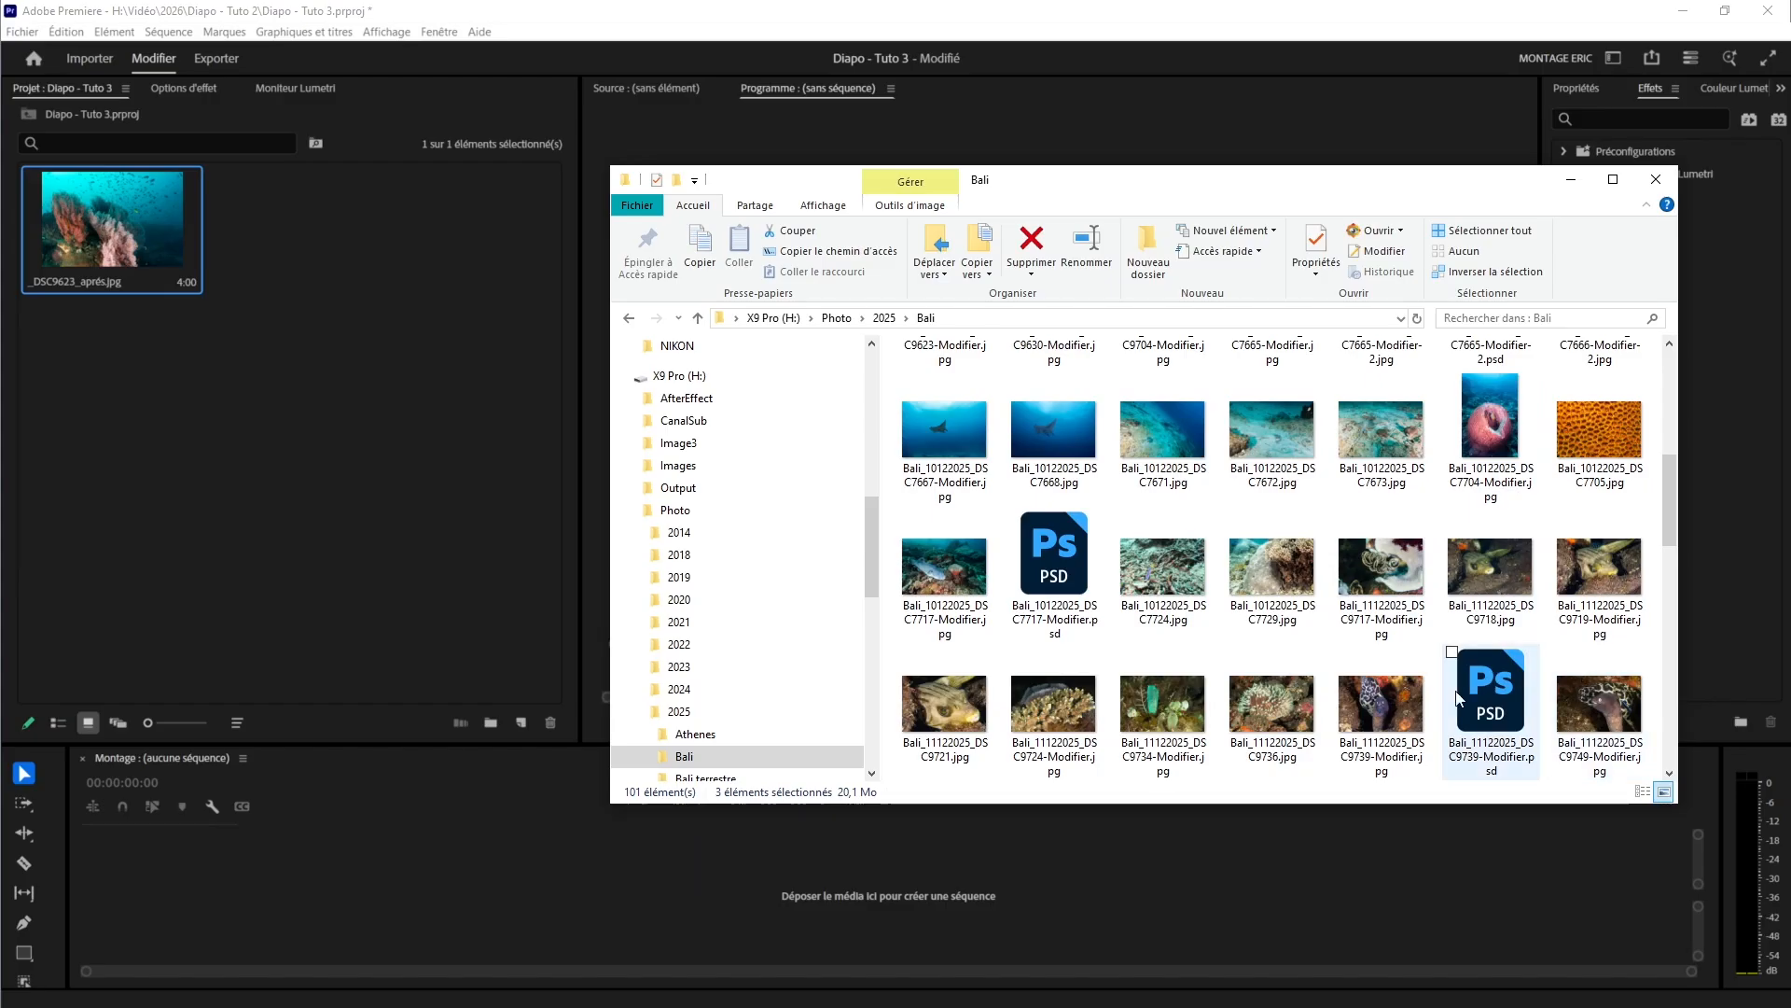
ctrl+click(1183, 709)
drag(1183, 709, 209, 474)
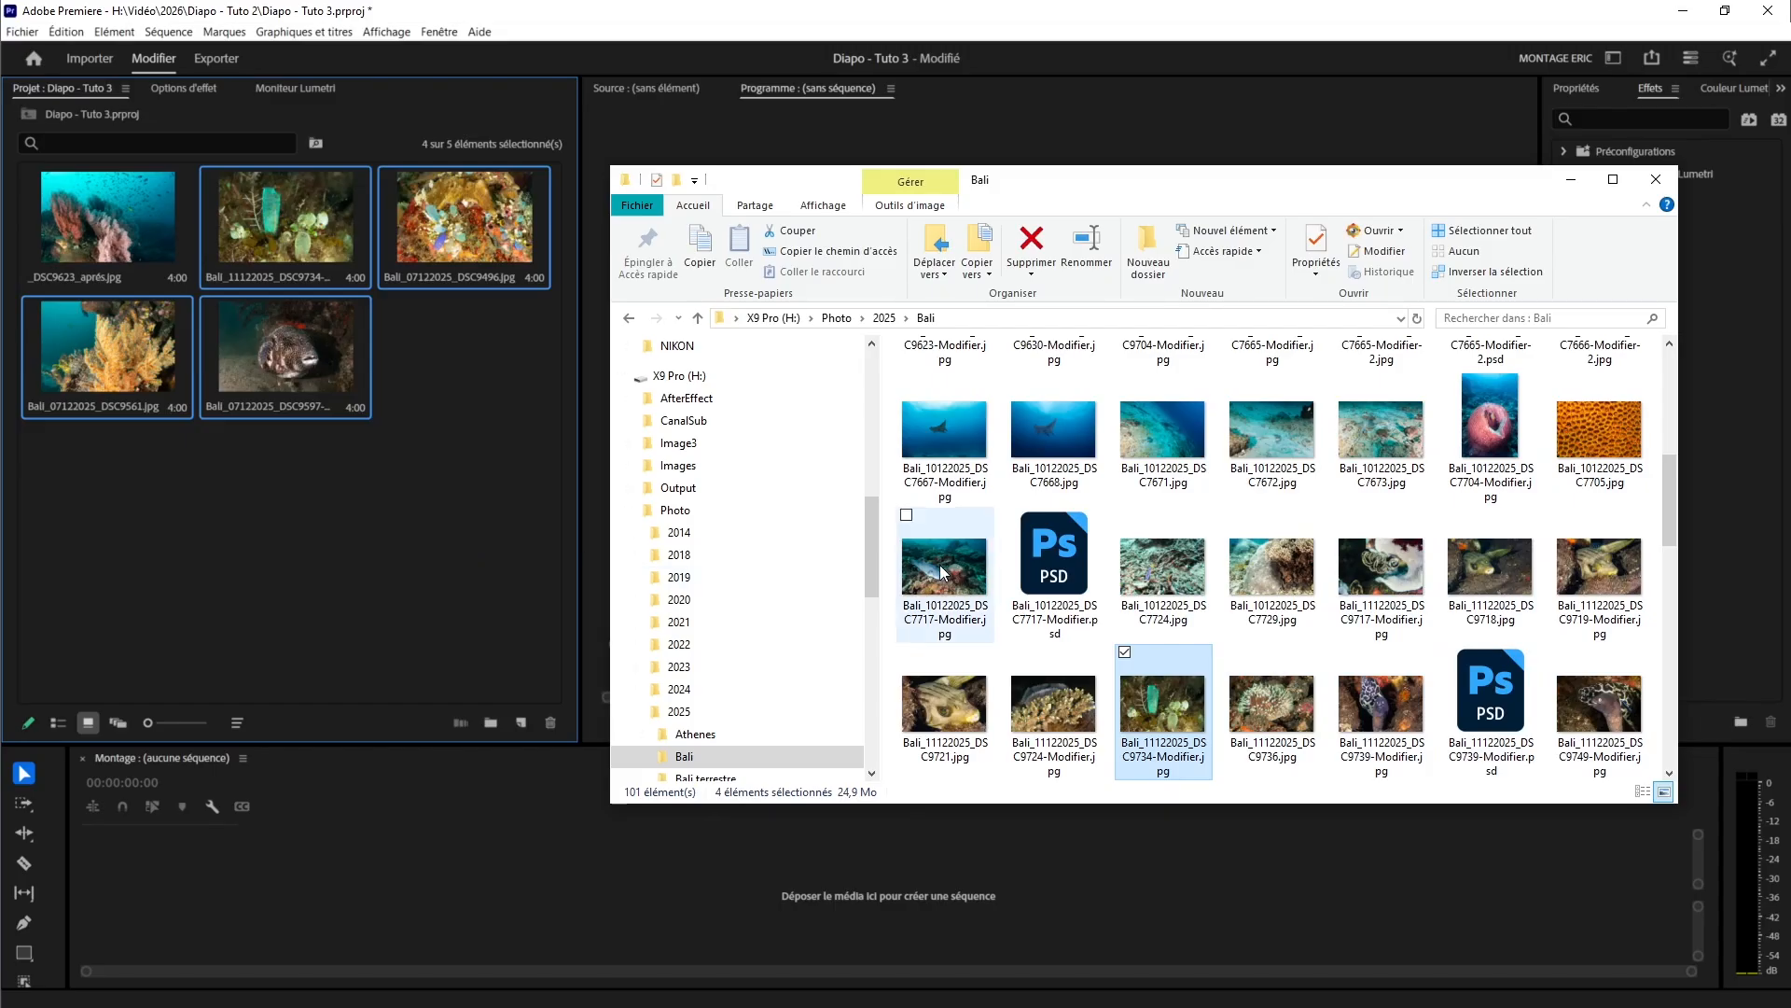
click(399, 523)
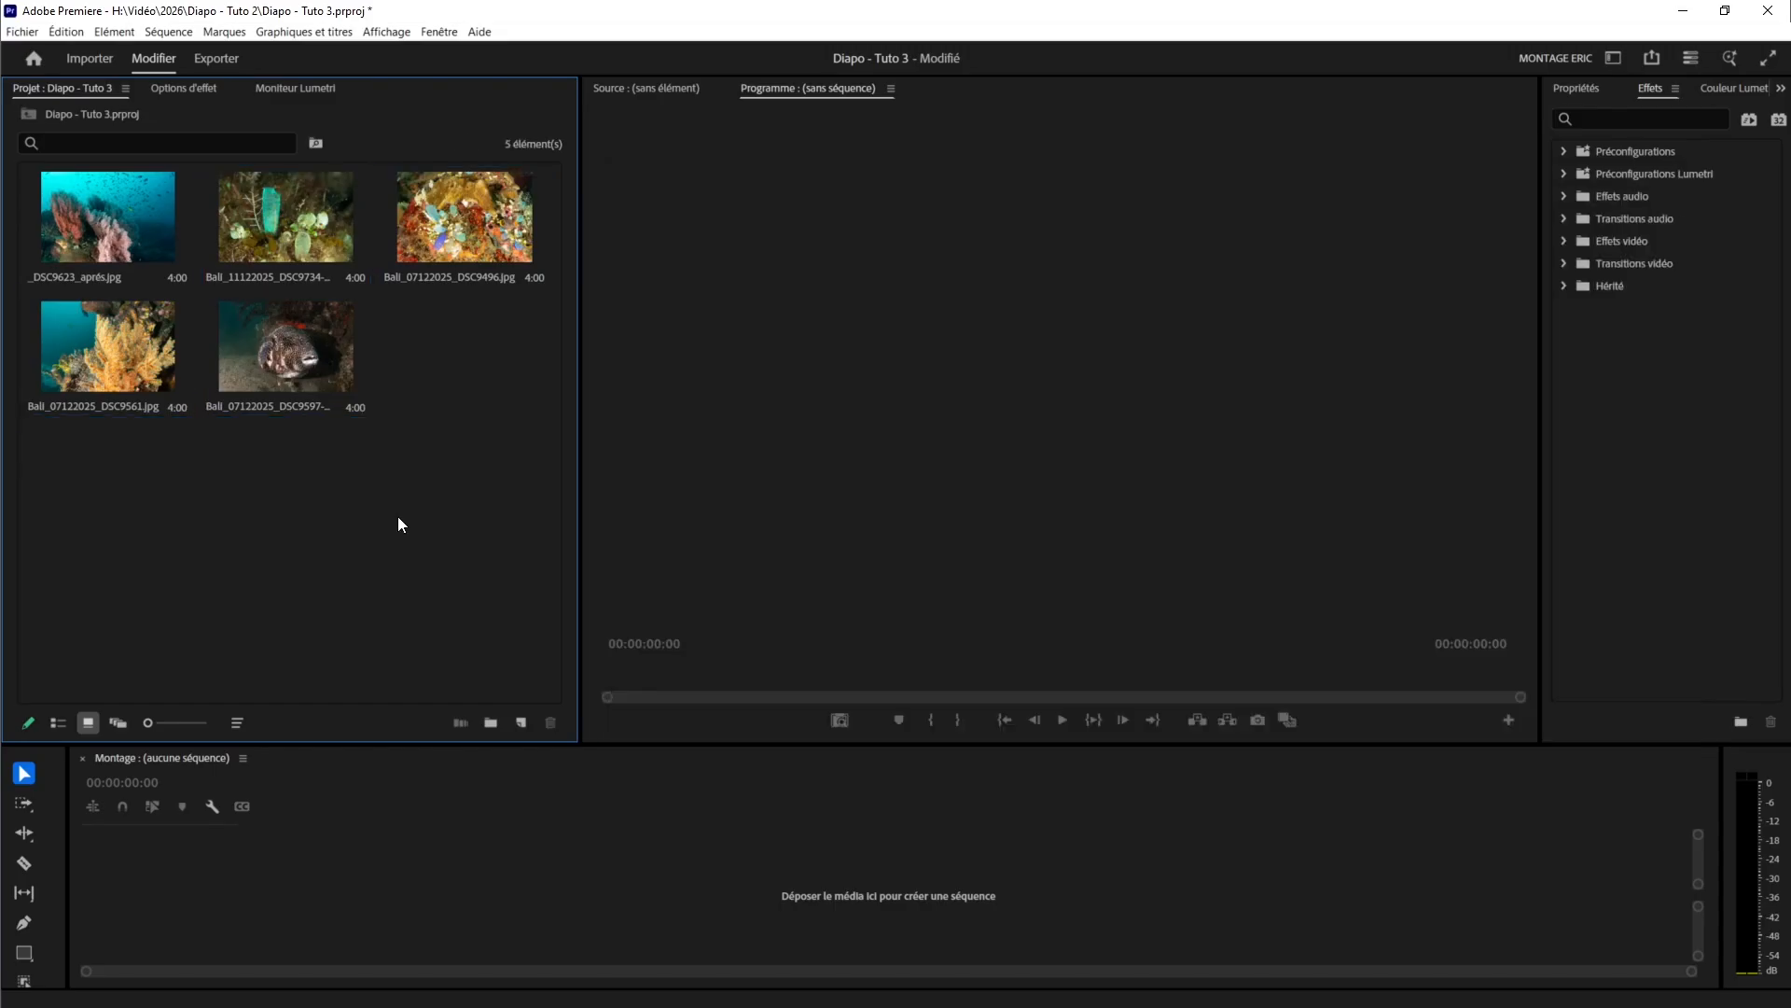
- Display the Explorateur de médias panel and dock it between the Source and Programme monitors
click(439, 34)
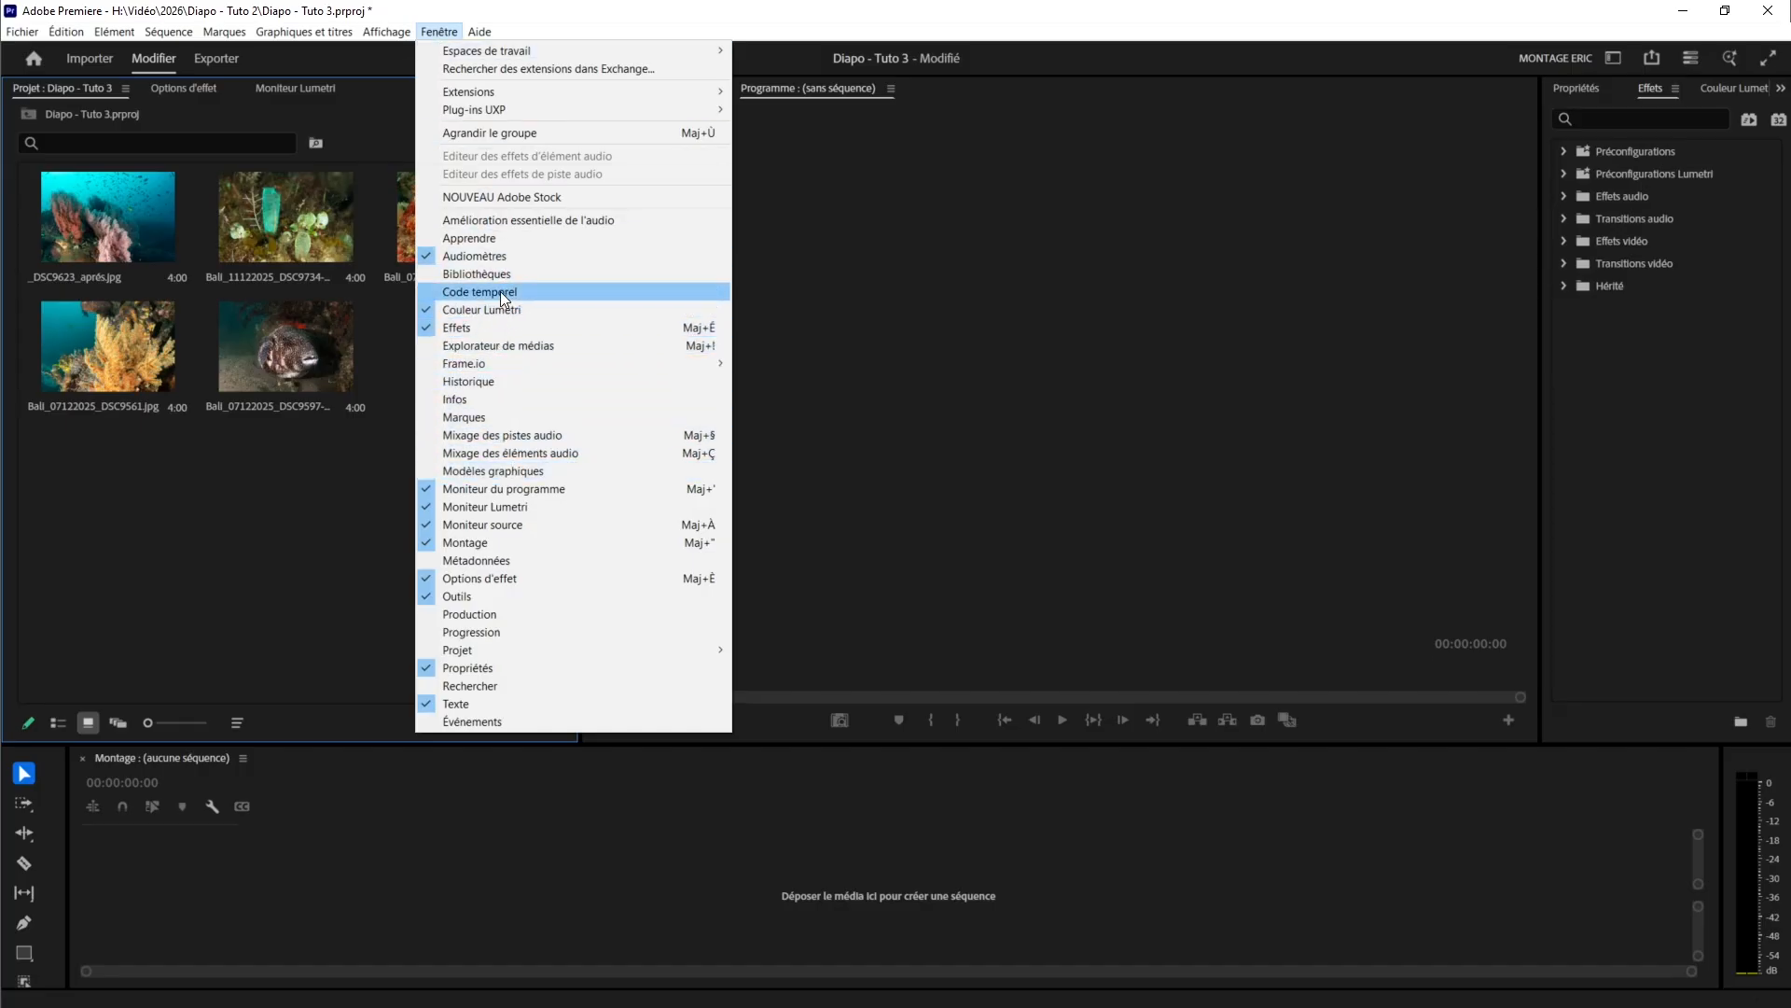
click(493, 346)
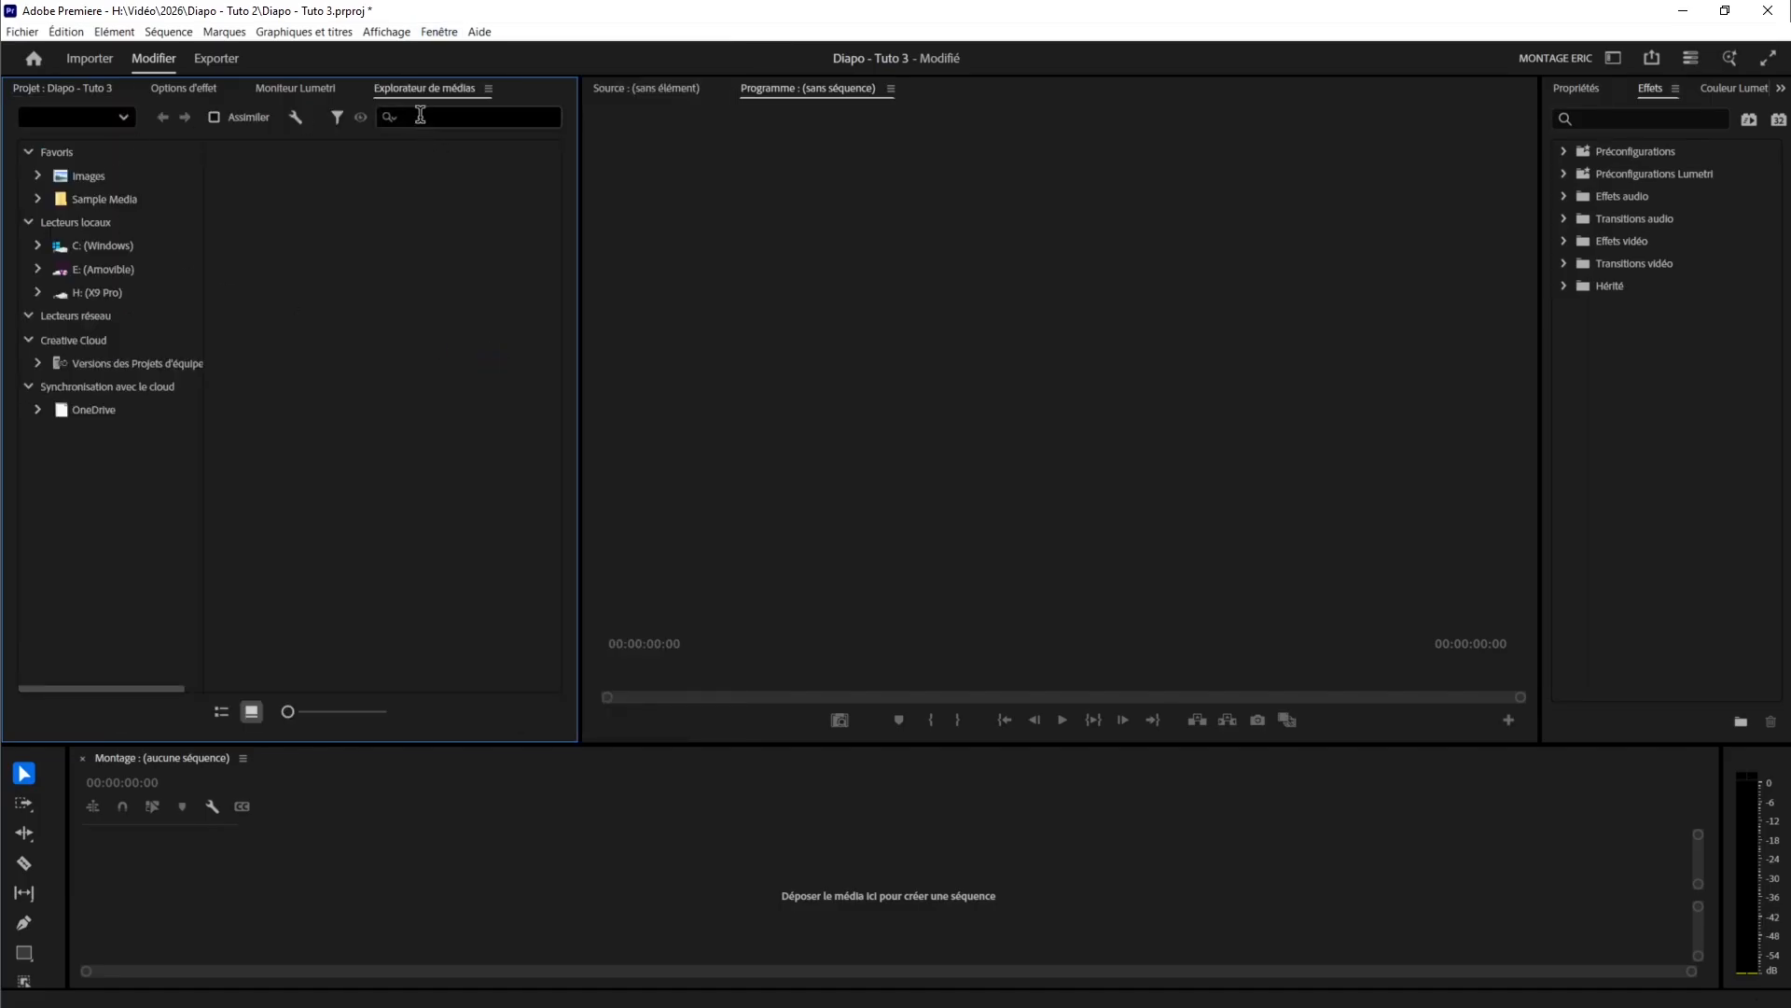
drag(413, 89, 965, 97)
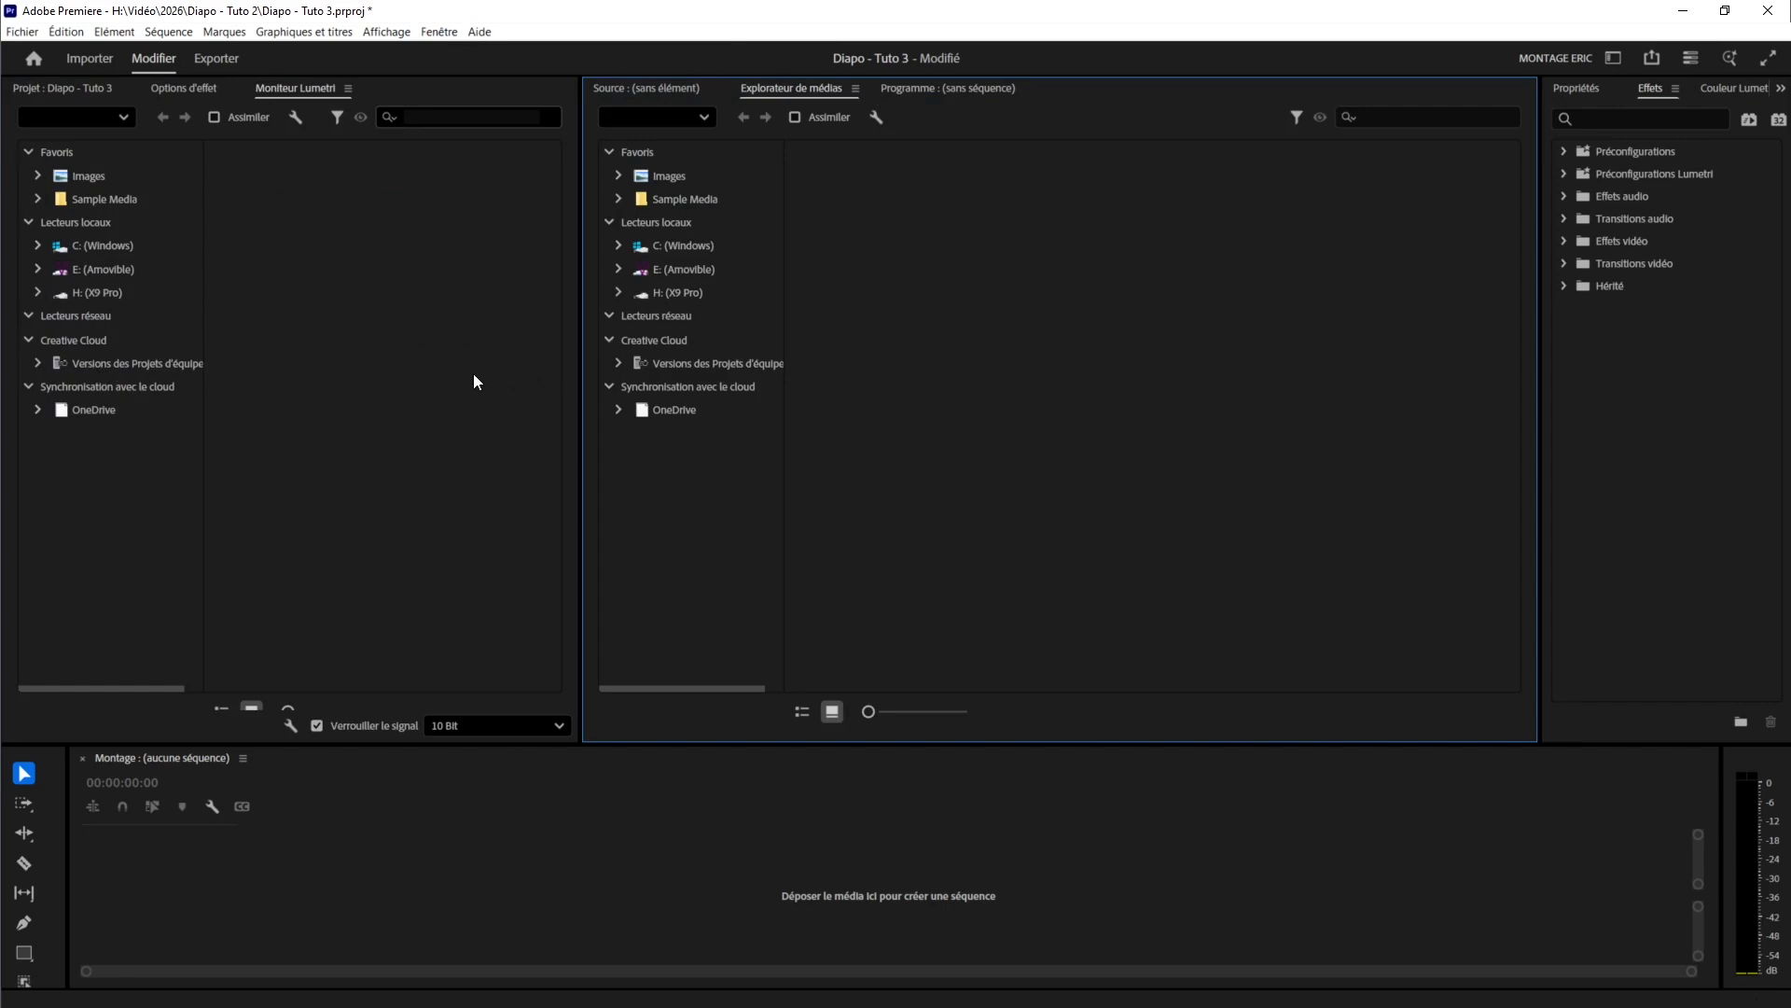
- Show the project contents and browse to the folder Photo\2025\Bali on the H: (X9 Pro) drive in the Explorateur de médias
click(80, 87)
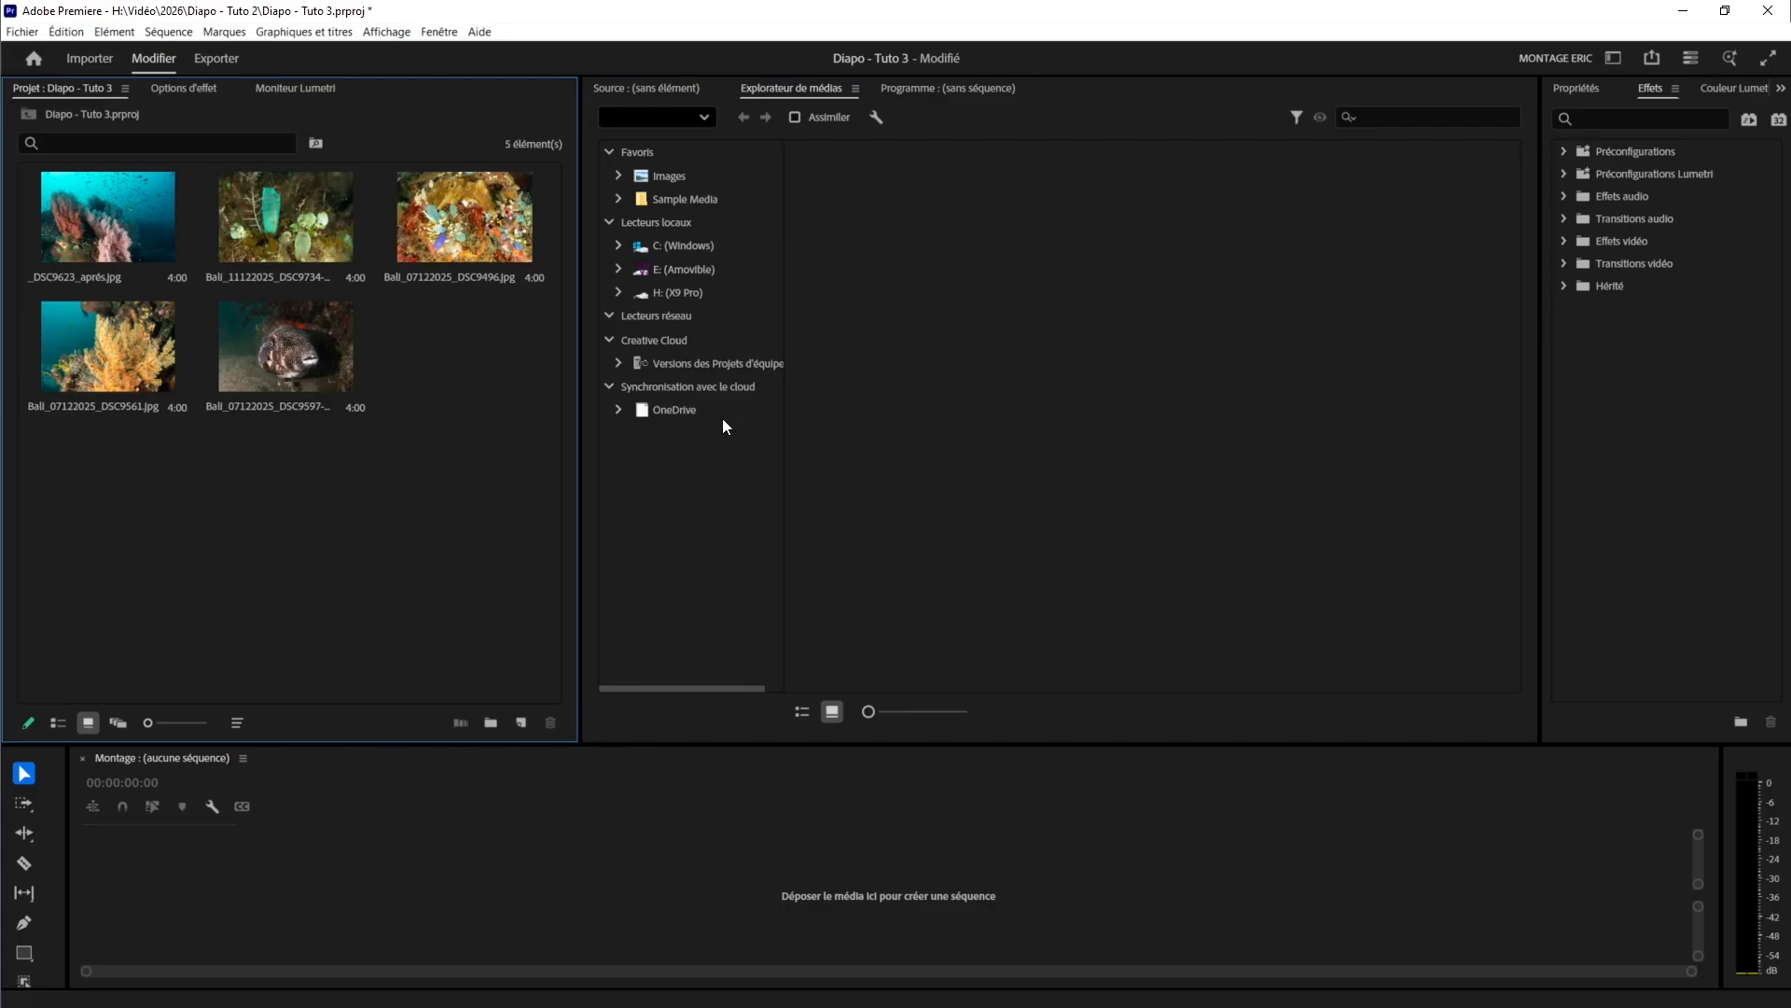
click(618, 268)
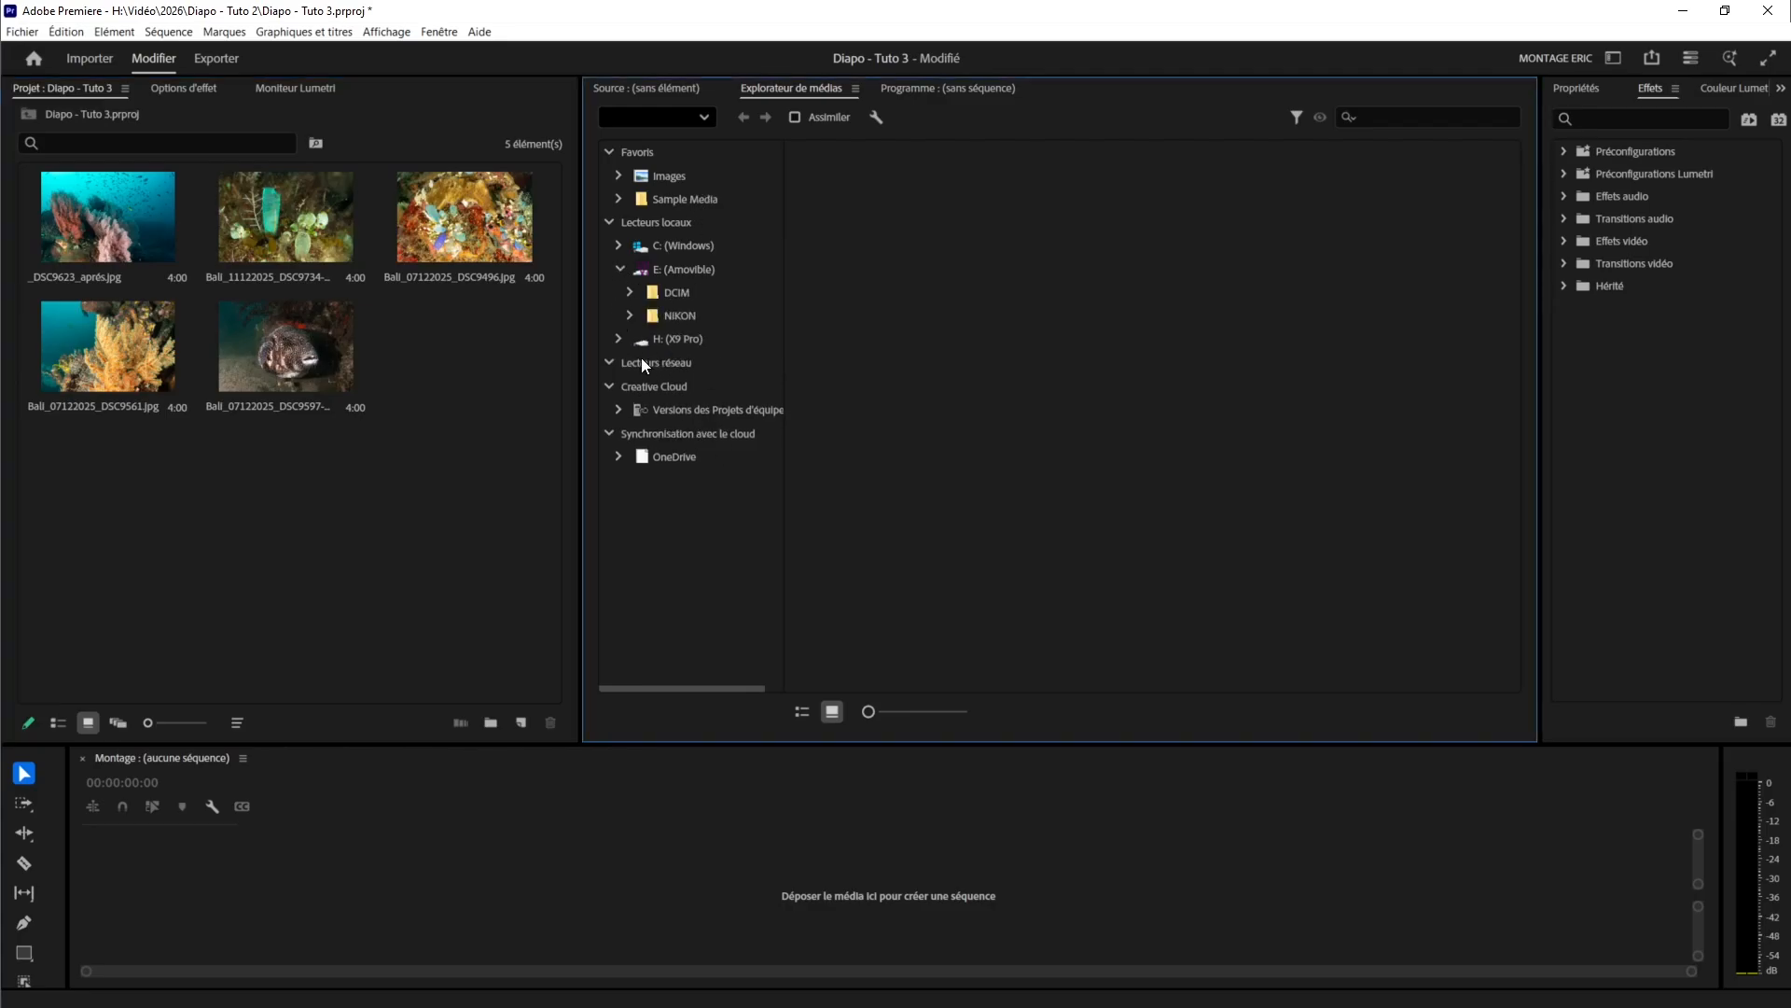
click(619, 268)
click(617, 292)
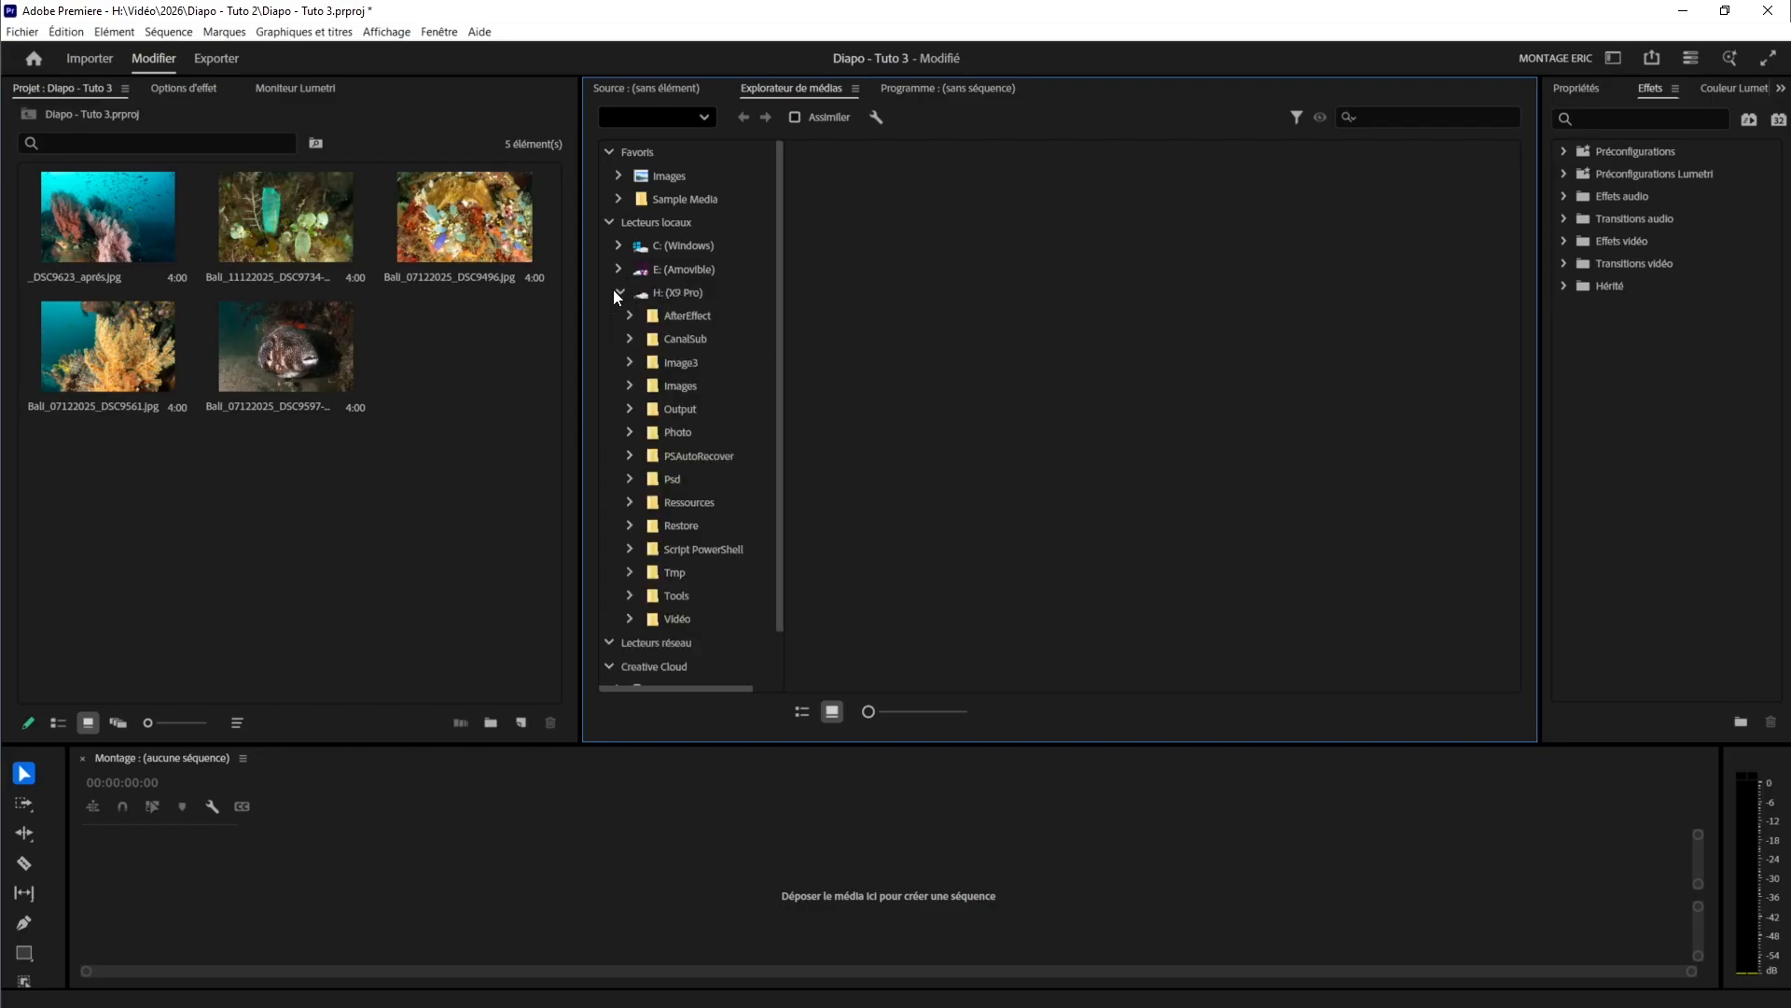
click(630, 432)
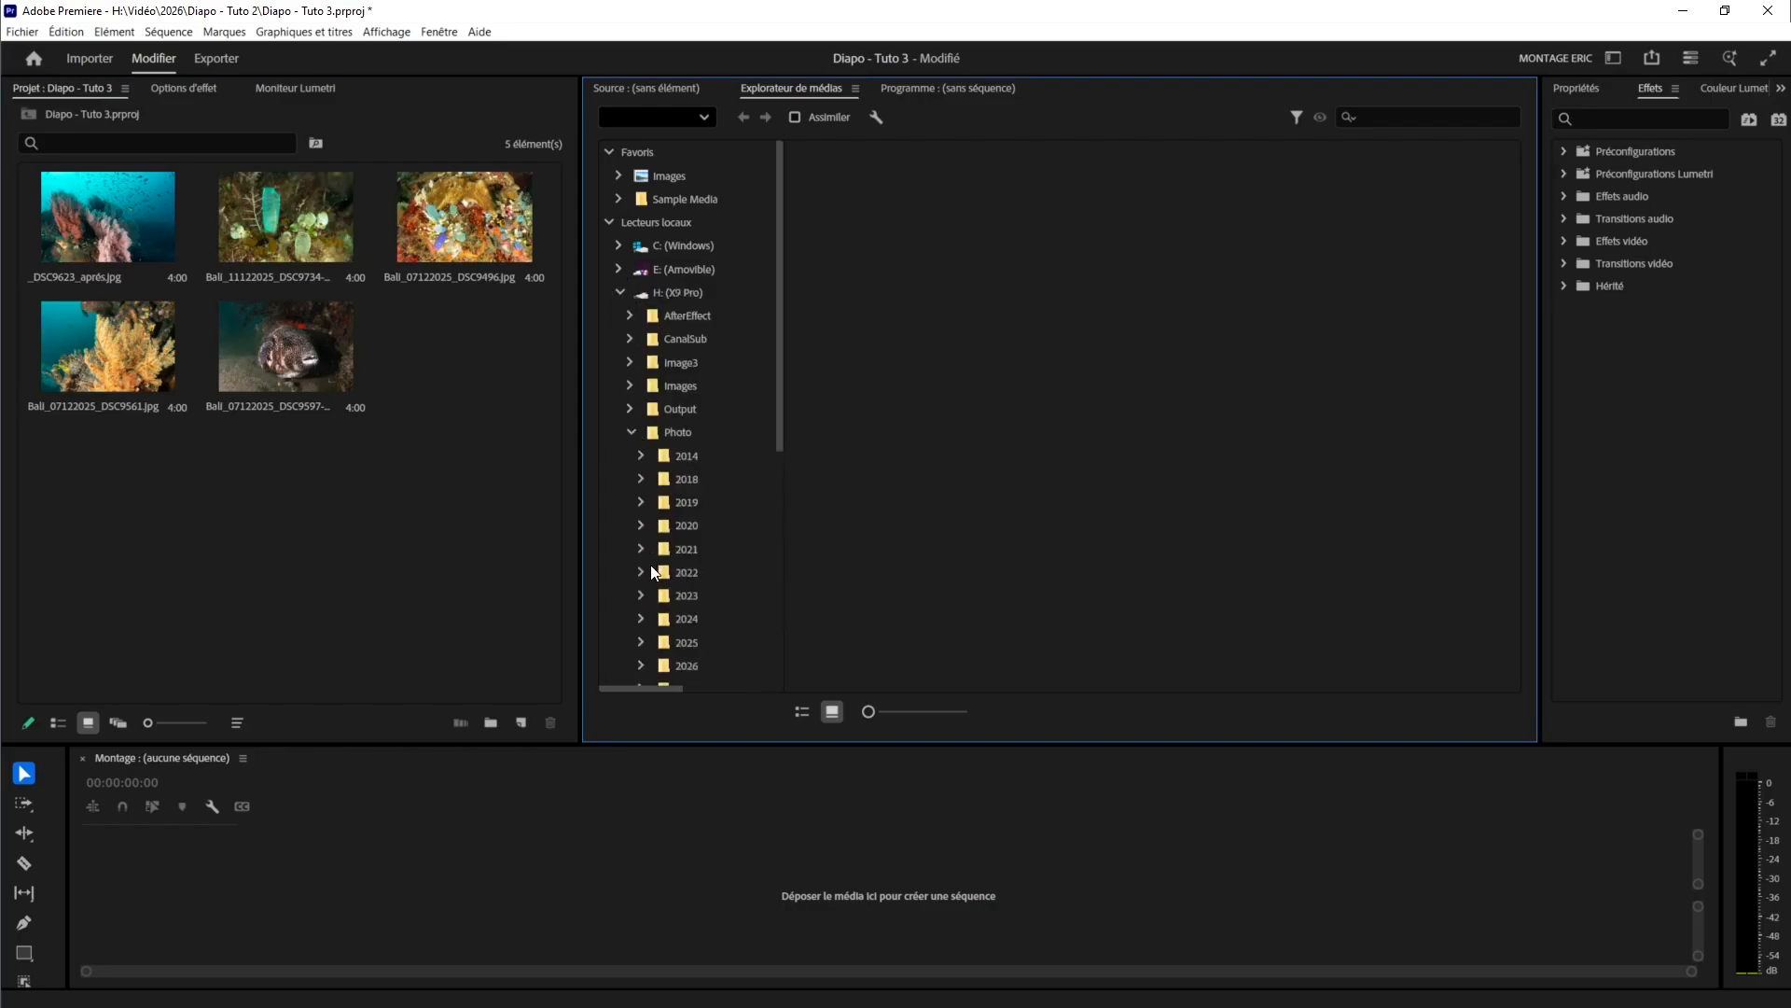
click(642, 640)
scroll(643, 613, down, 2)
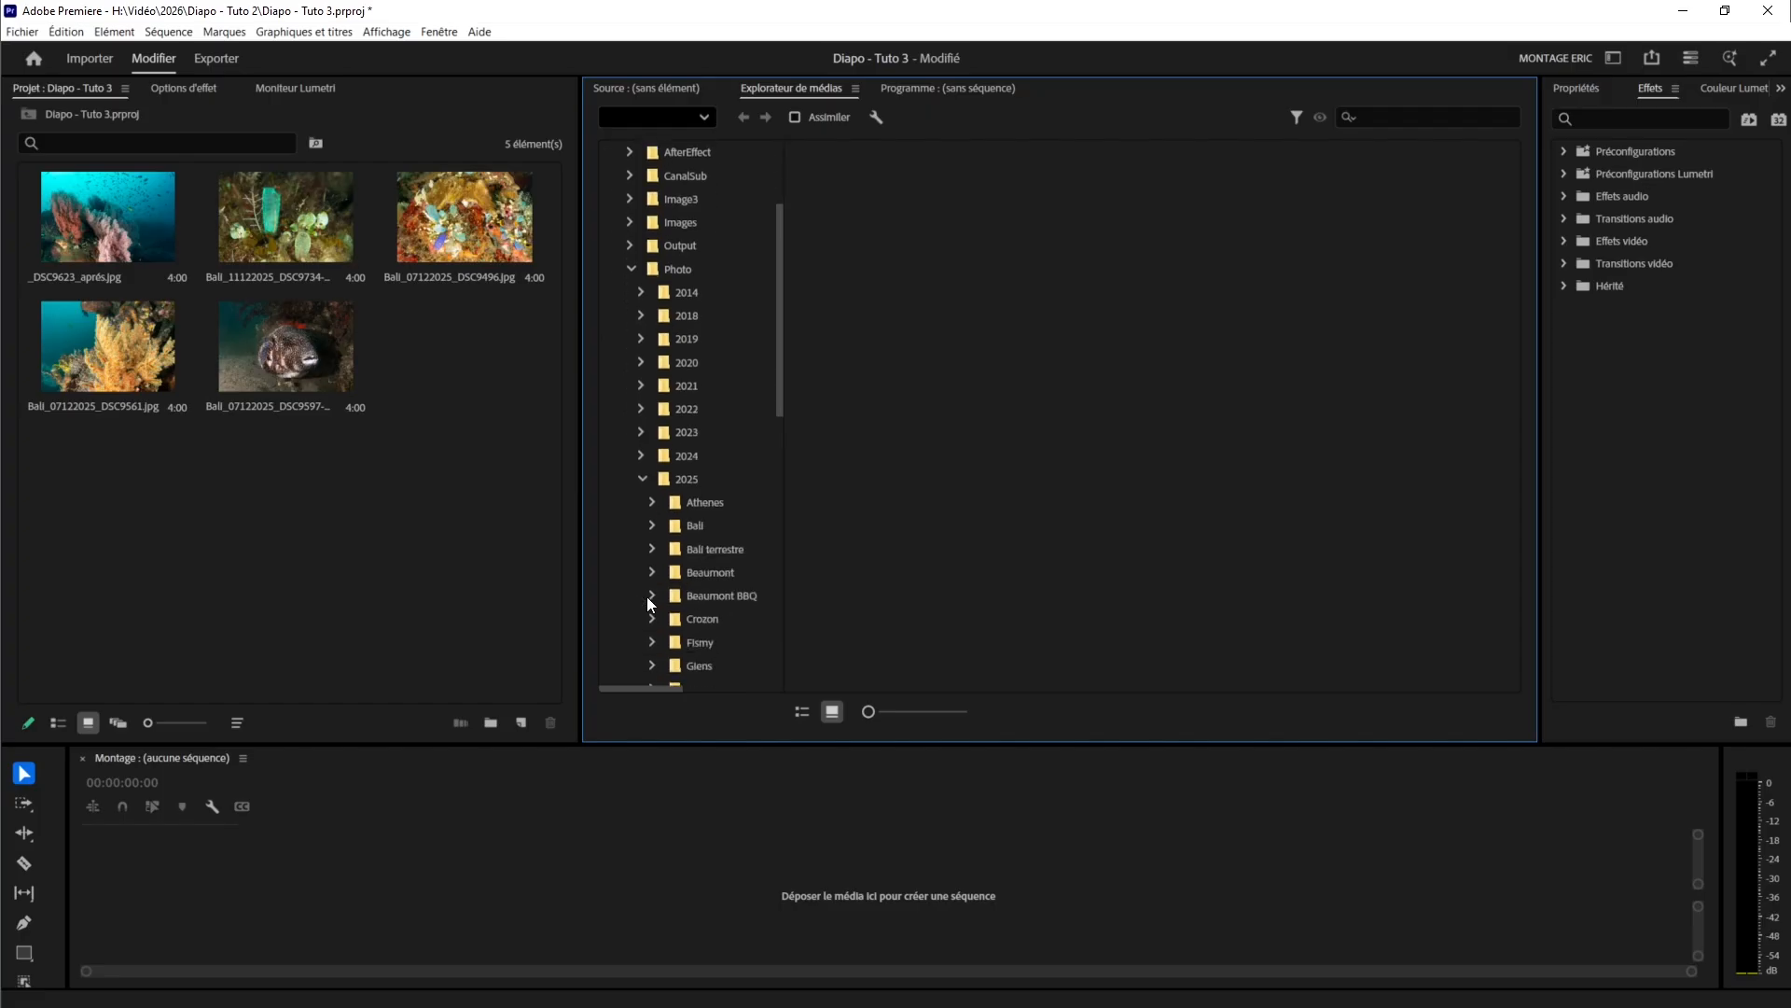
click(691, 522)
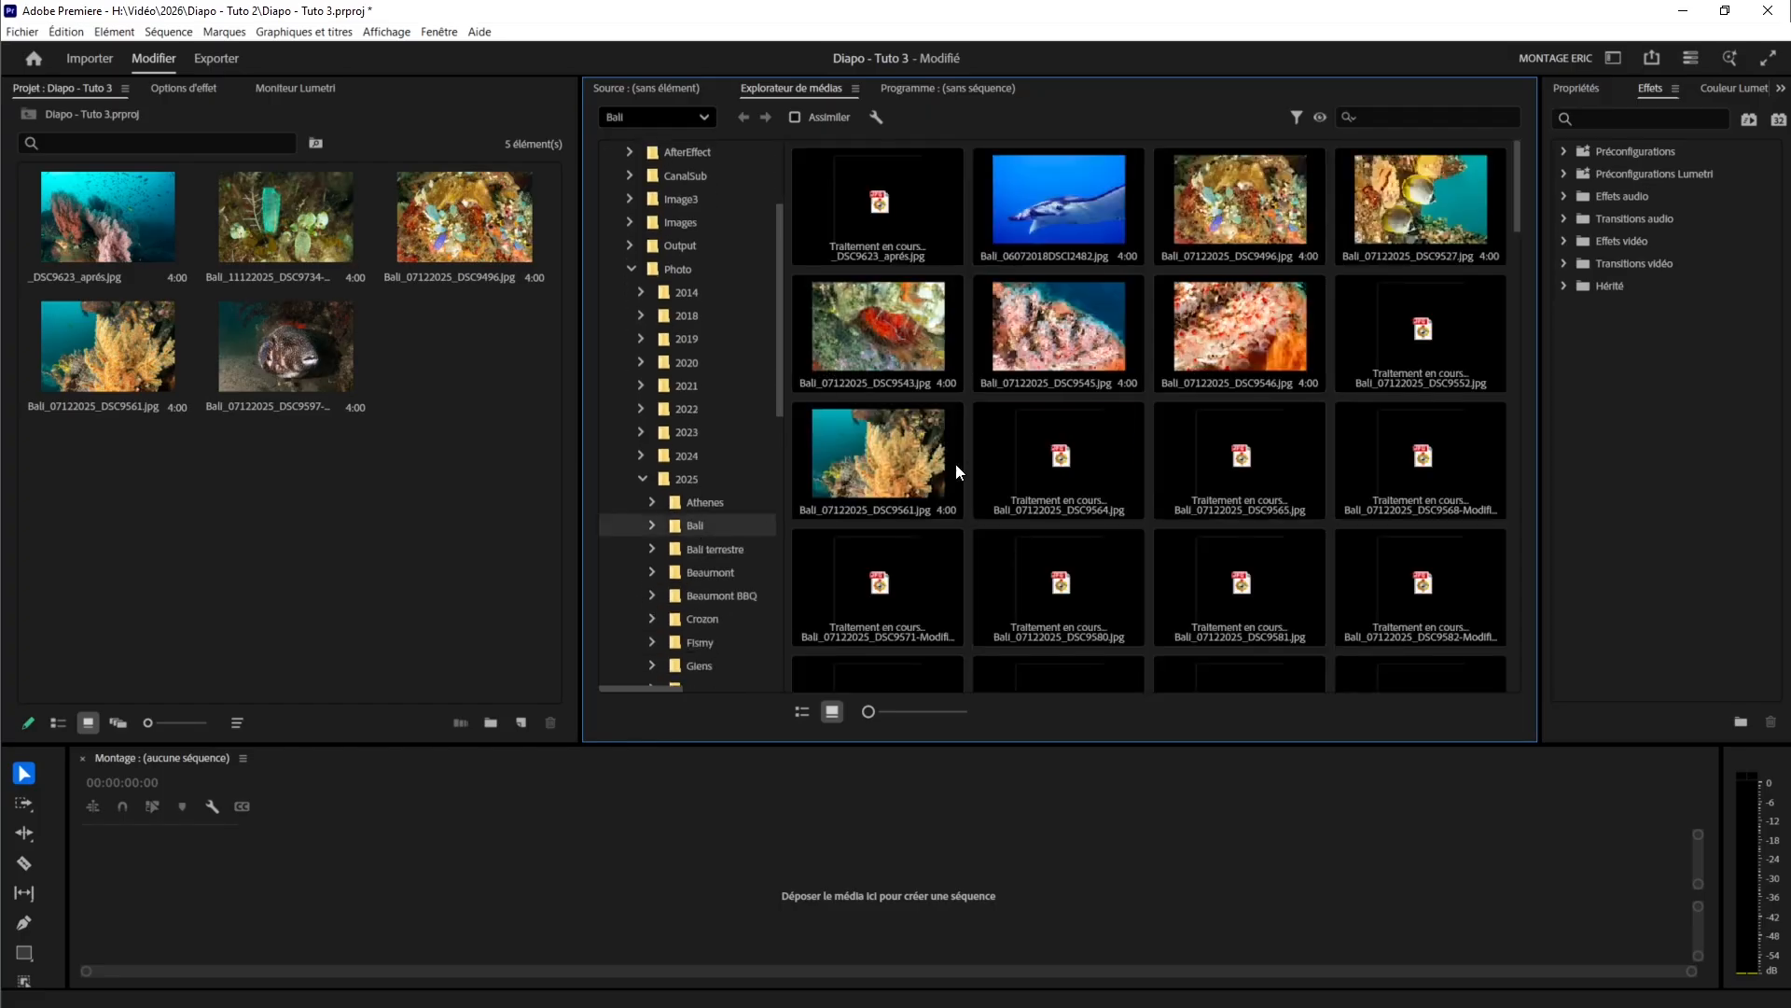
- Add the last of the three DSC7665 manta ray photos from the Bali folder to the project
scroll(1185, 512, down, 2)
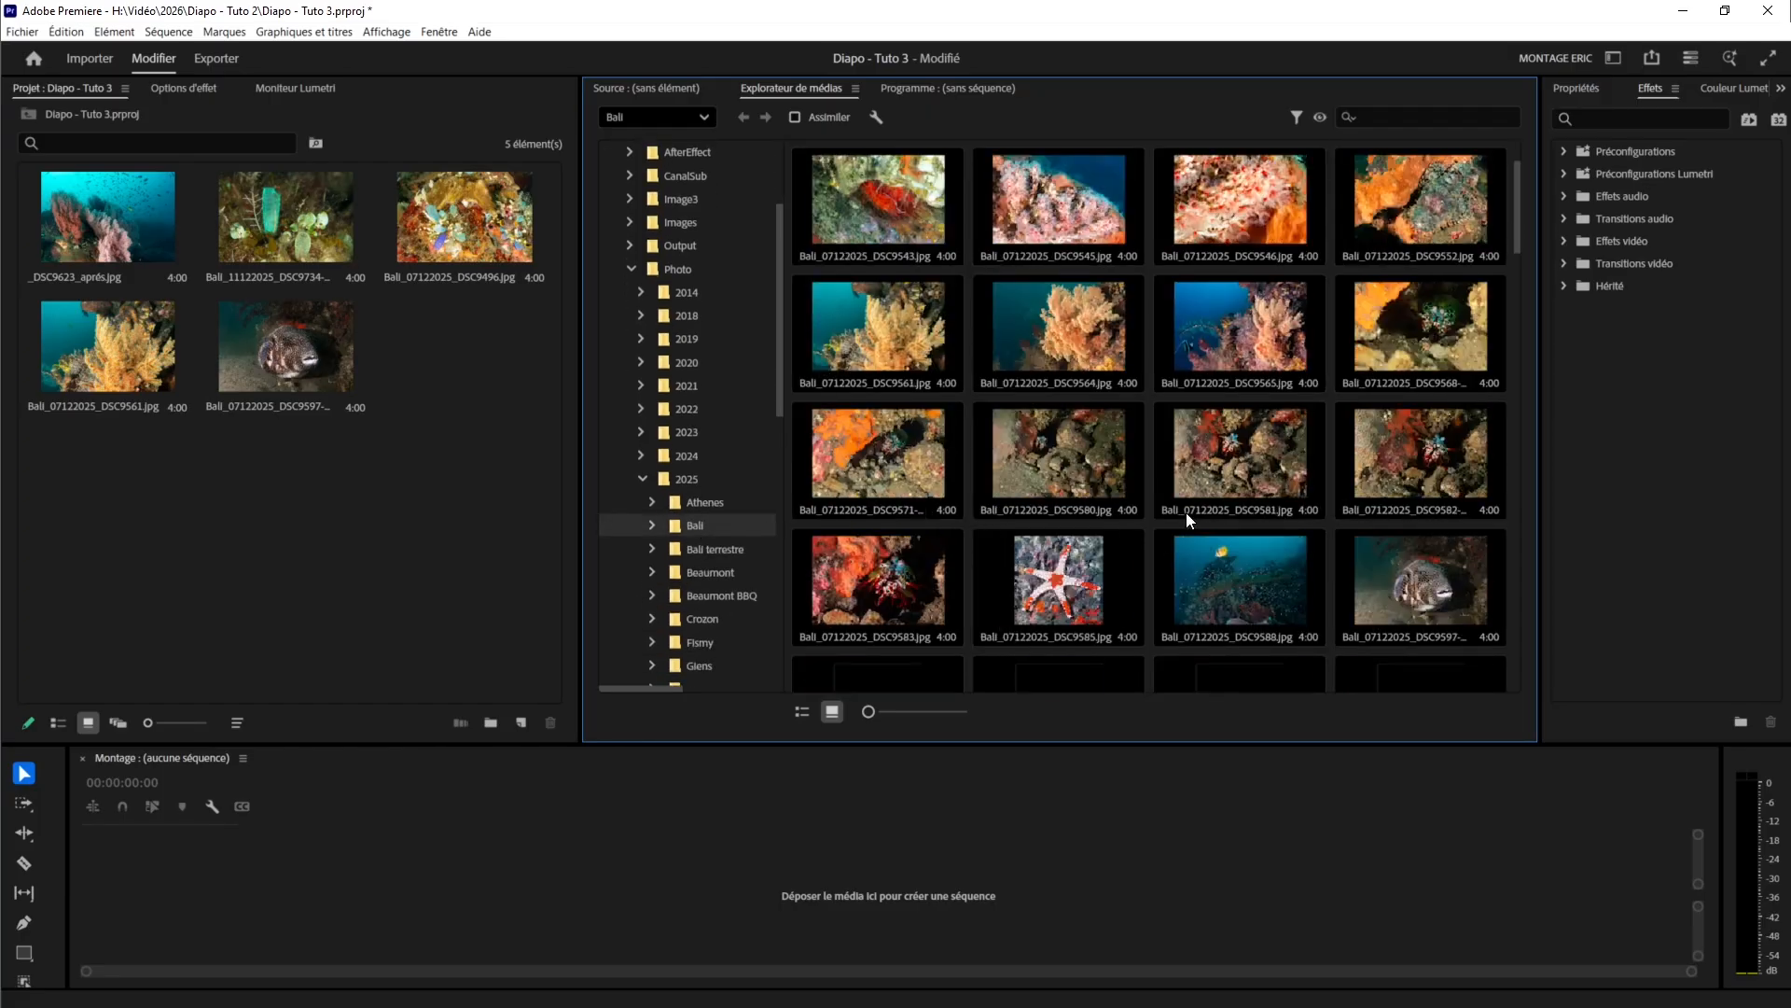
scroll(1185, 523, down, 3)
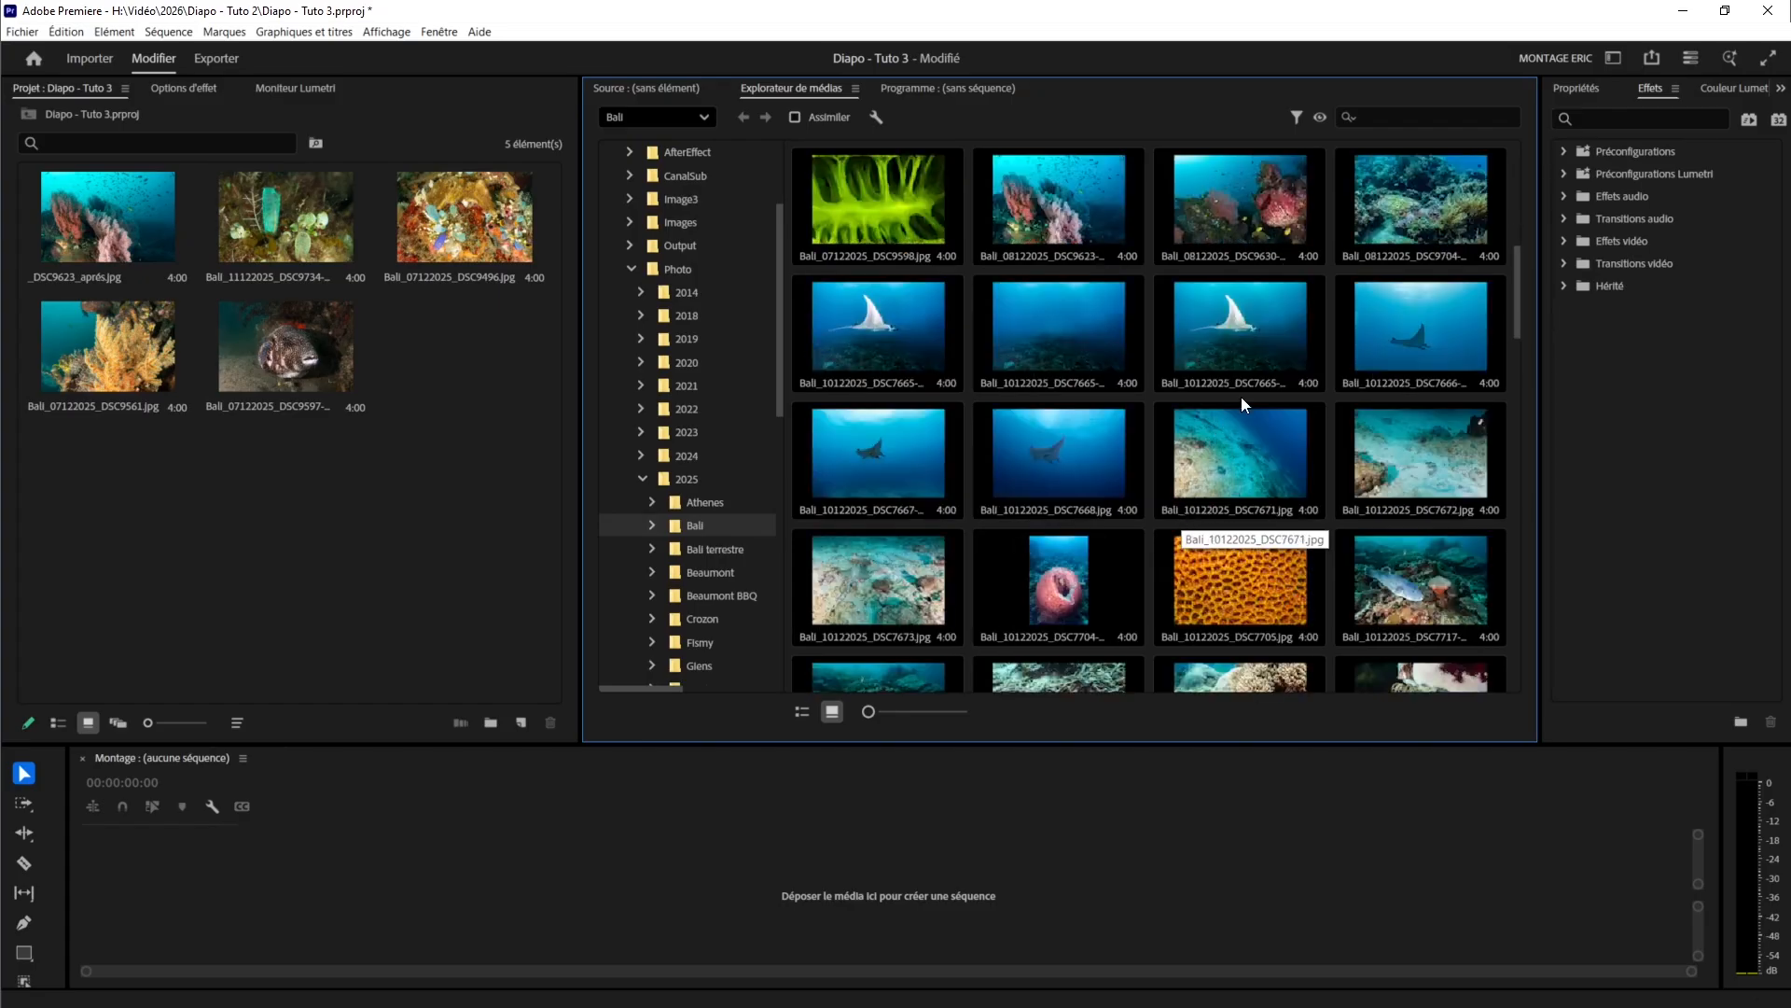
drag(1197, 353, 381, 537)
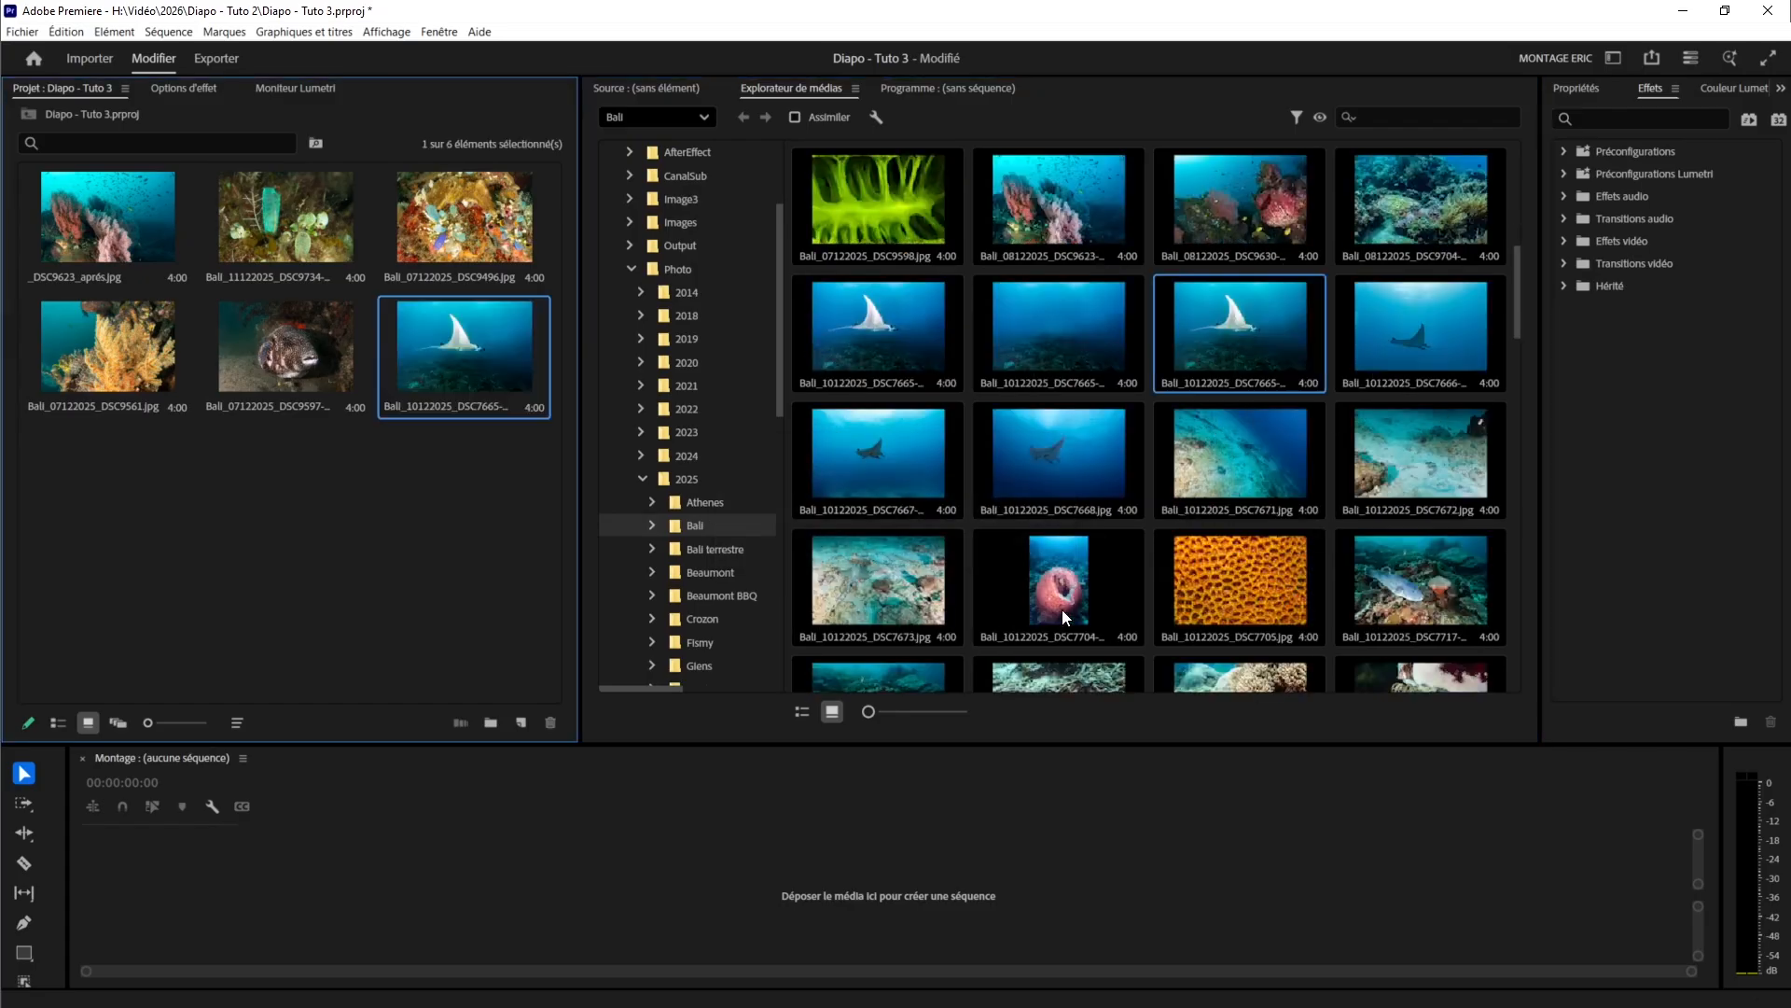
- Add the Bali photos DSC7705, DSC7717 (fish), DSC7724, DSC9721, DSC9789 and DSC9796 from the Explorateur de médias to the project
click(1380, 588)
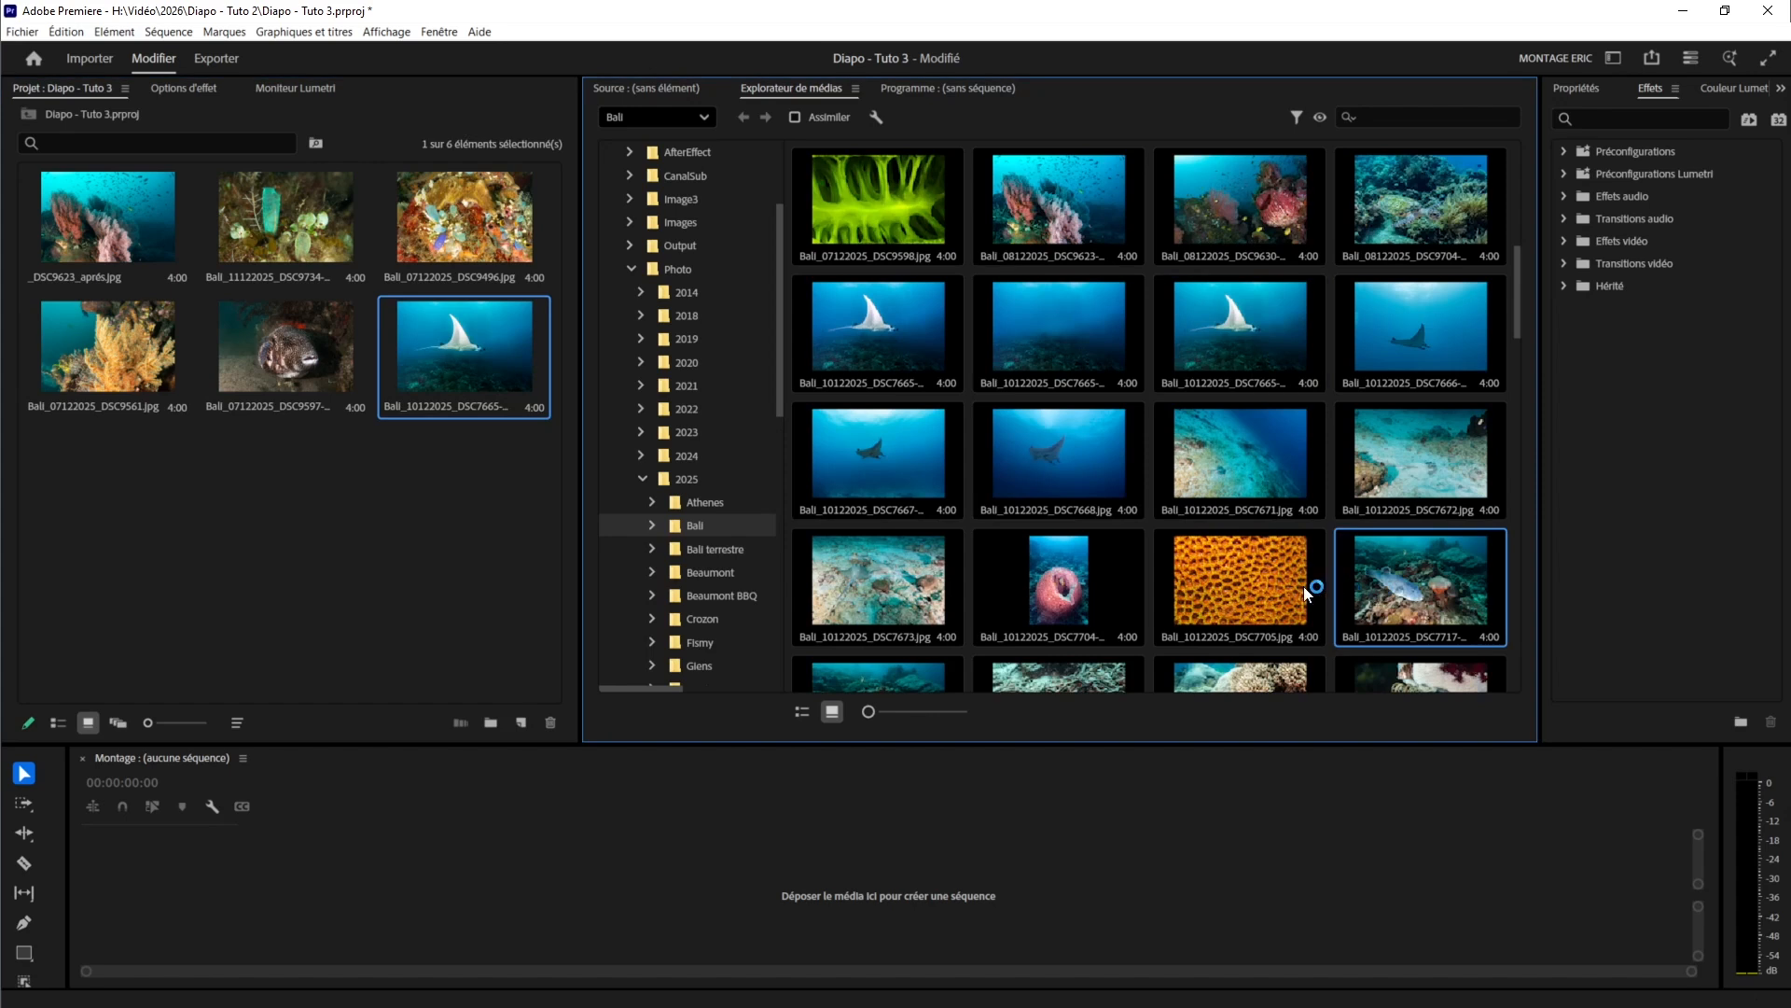
ctrl+click(1254, 593)
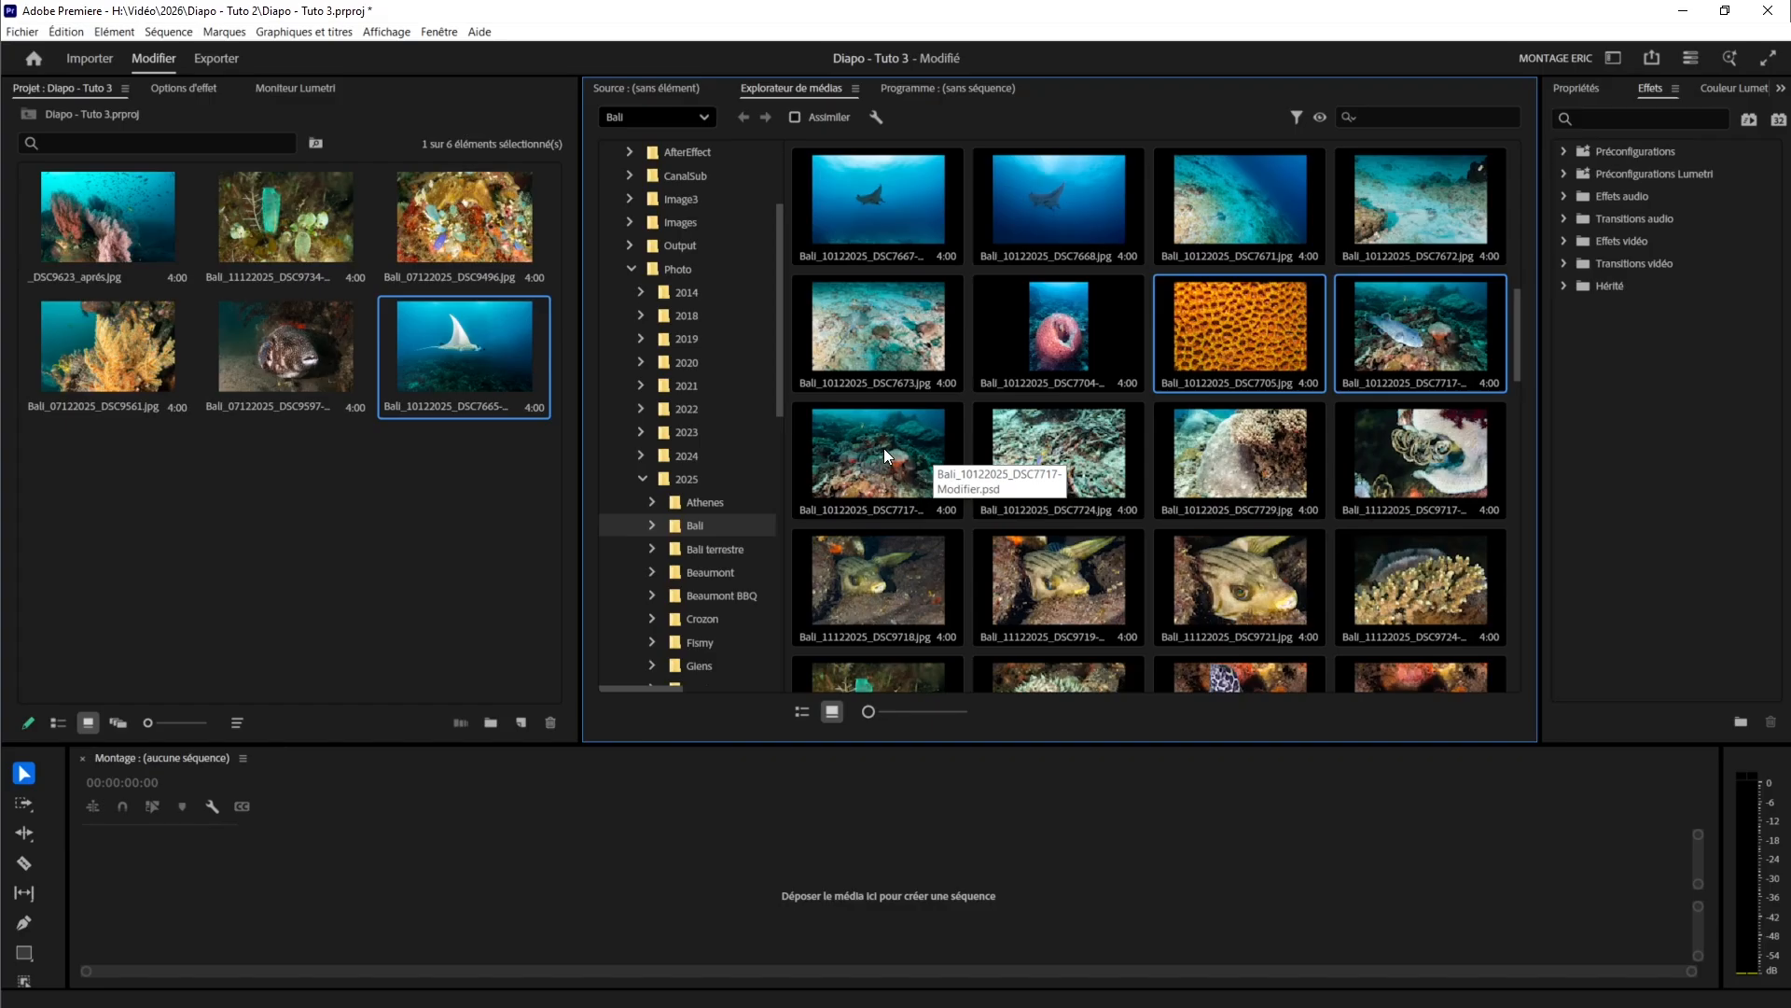
ctrl+click(1041, 449)
ctrl+click(1233, 607)
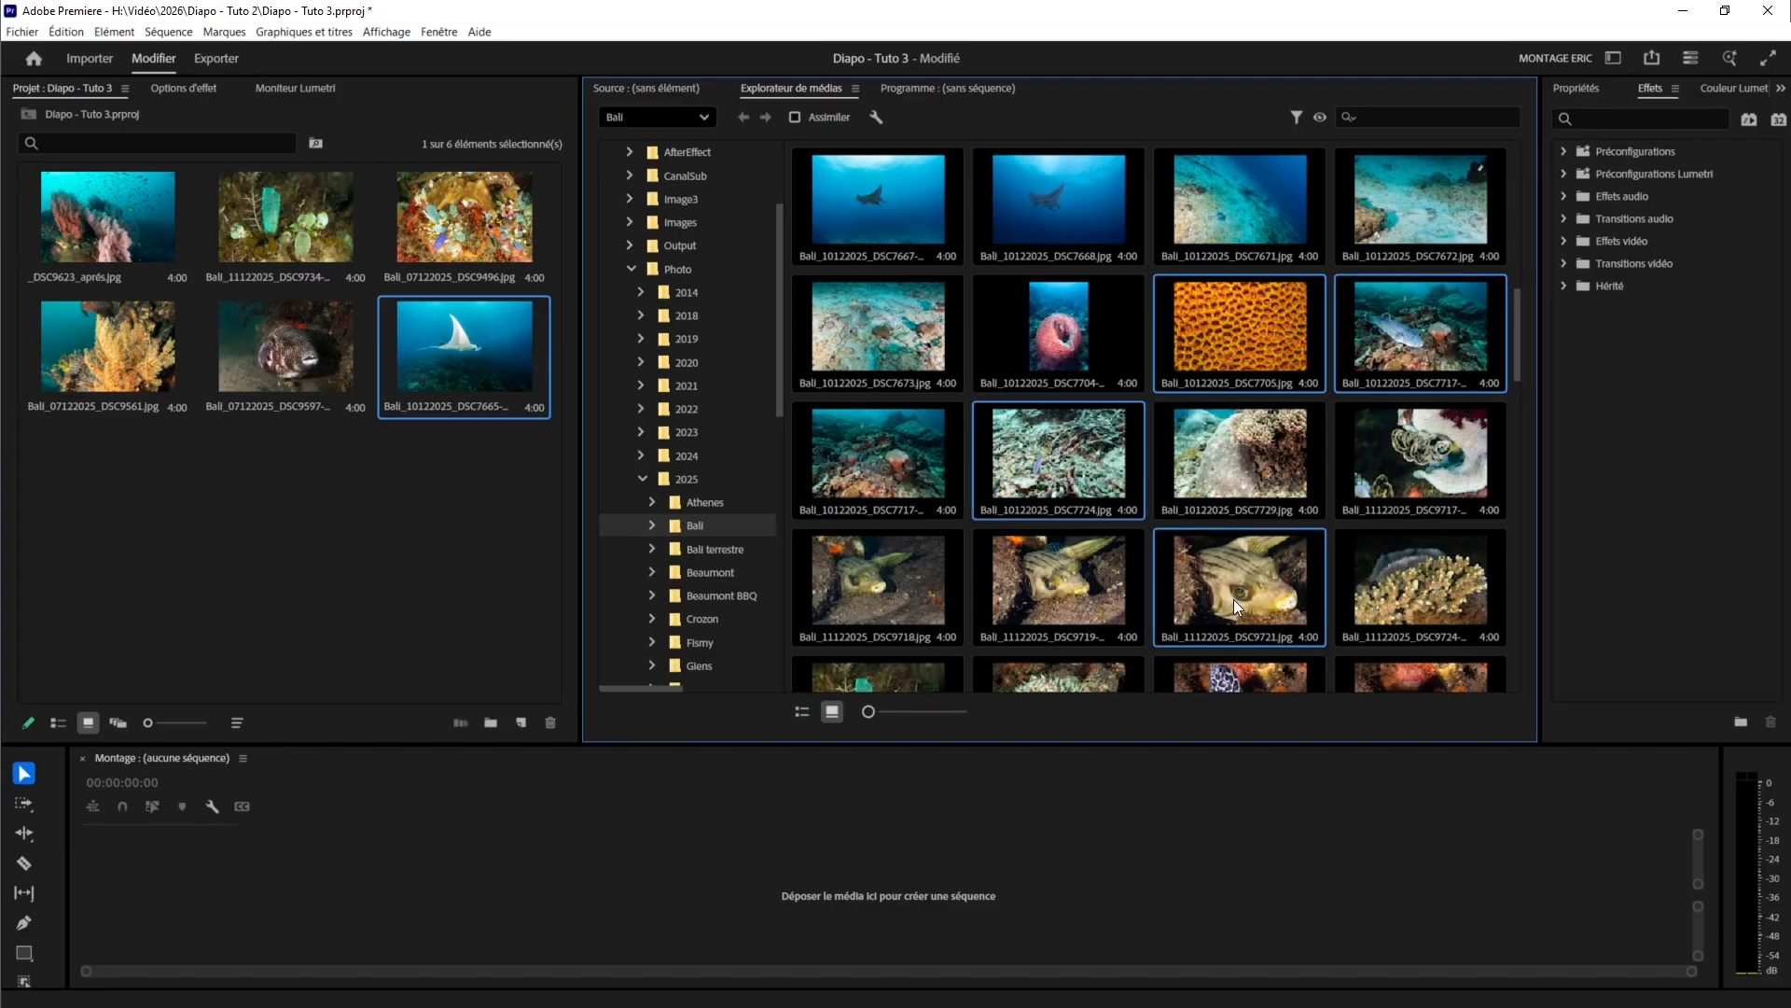
scroll(1233, 599, down, 5)
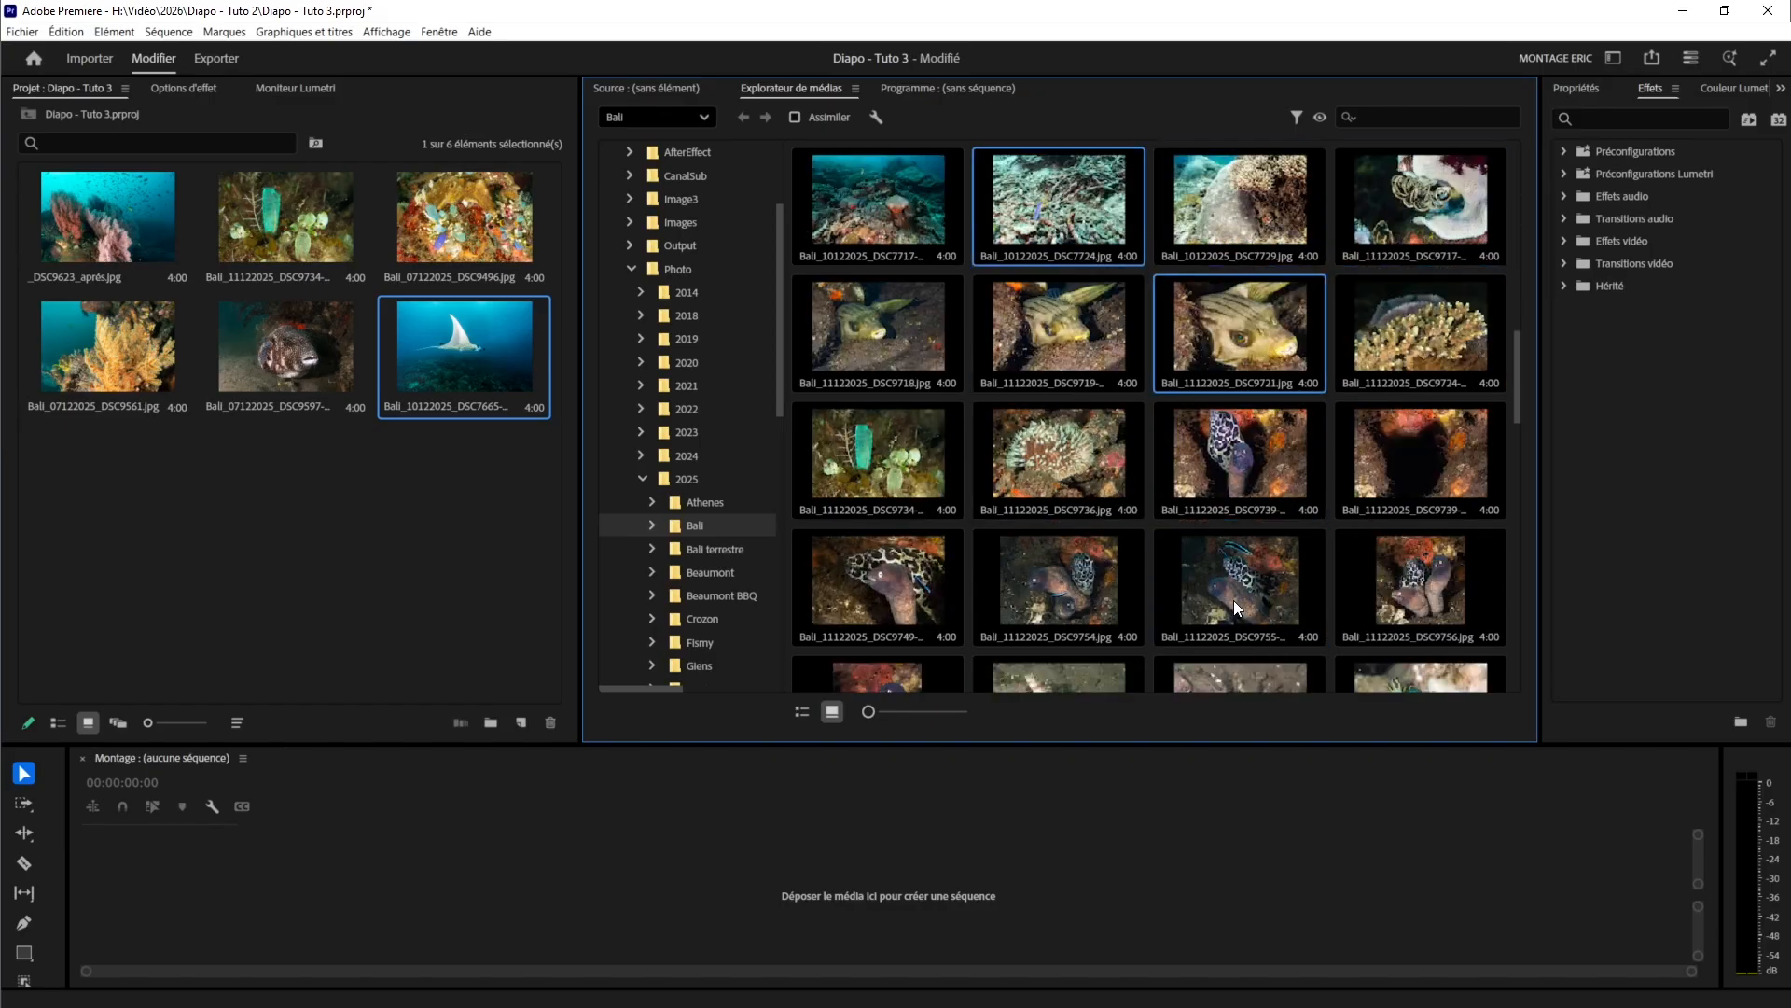
ctrl+click(1415, 471)
drag(1416, 471, 323, 558)
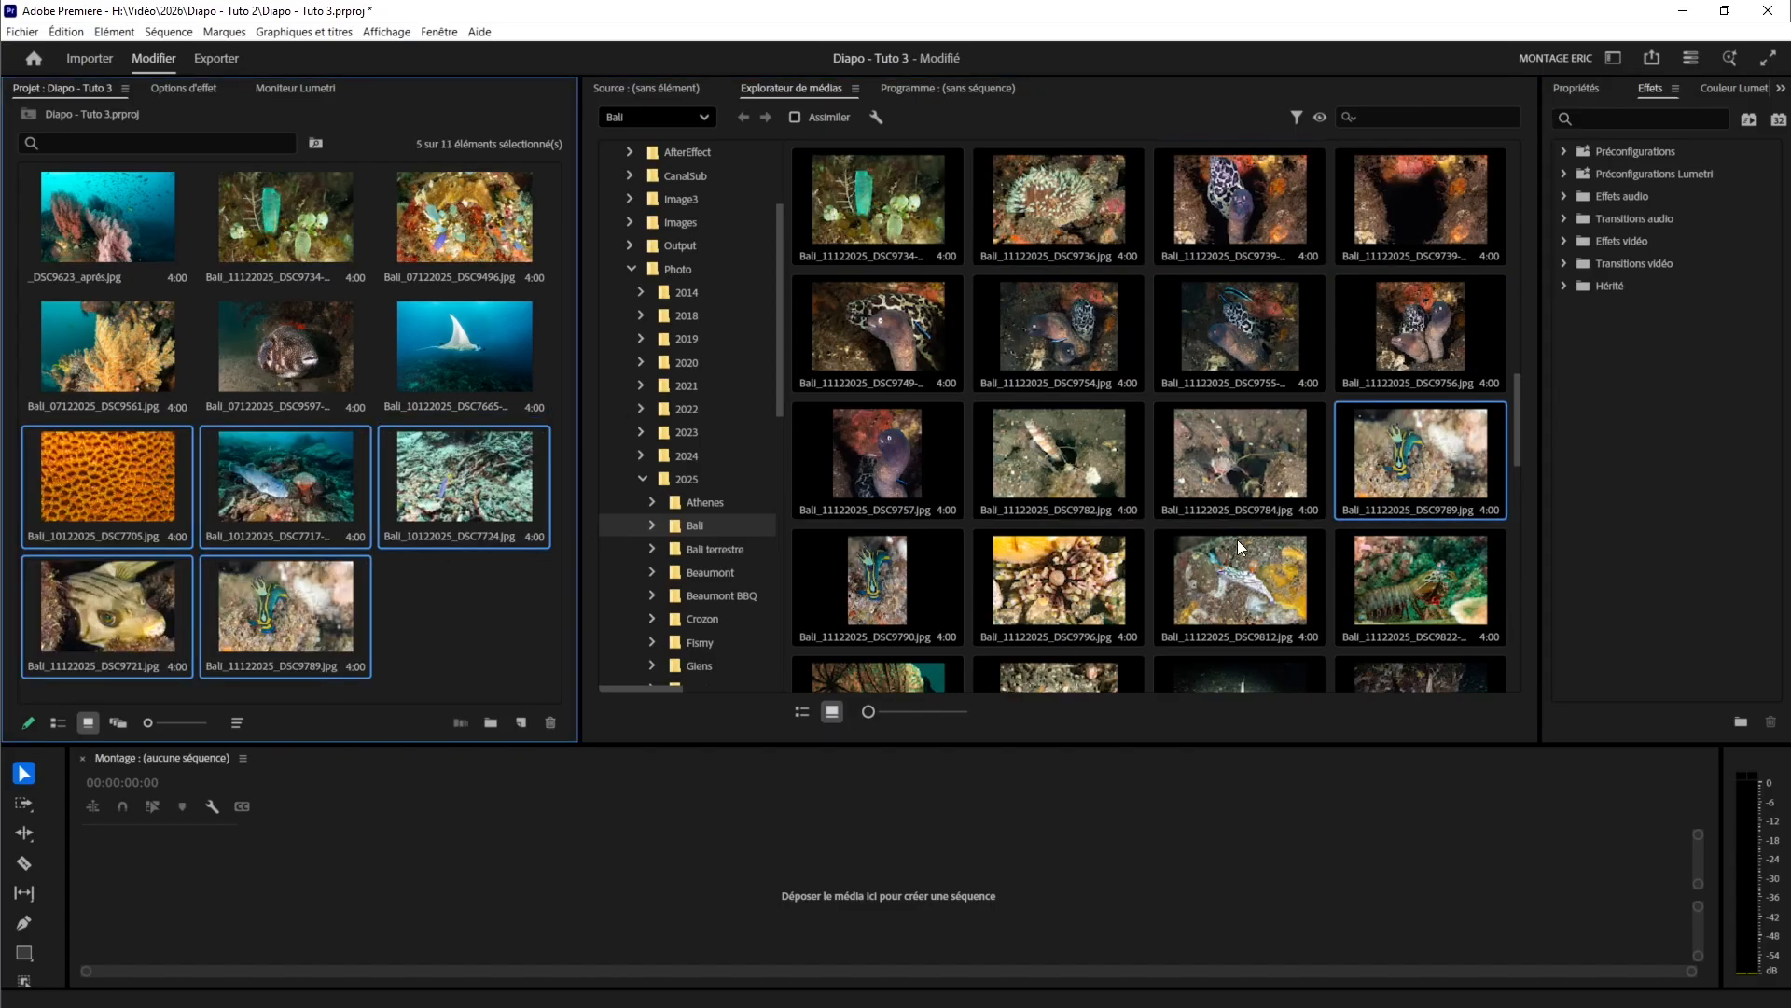
click(1097, 580)
drag(1097, 581, 457, 623)
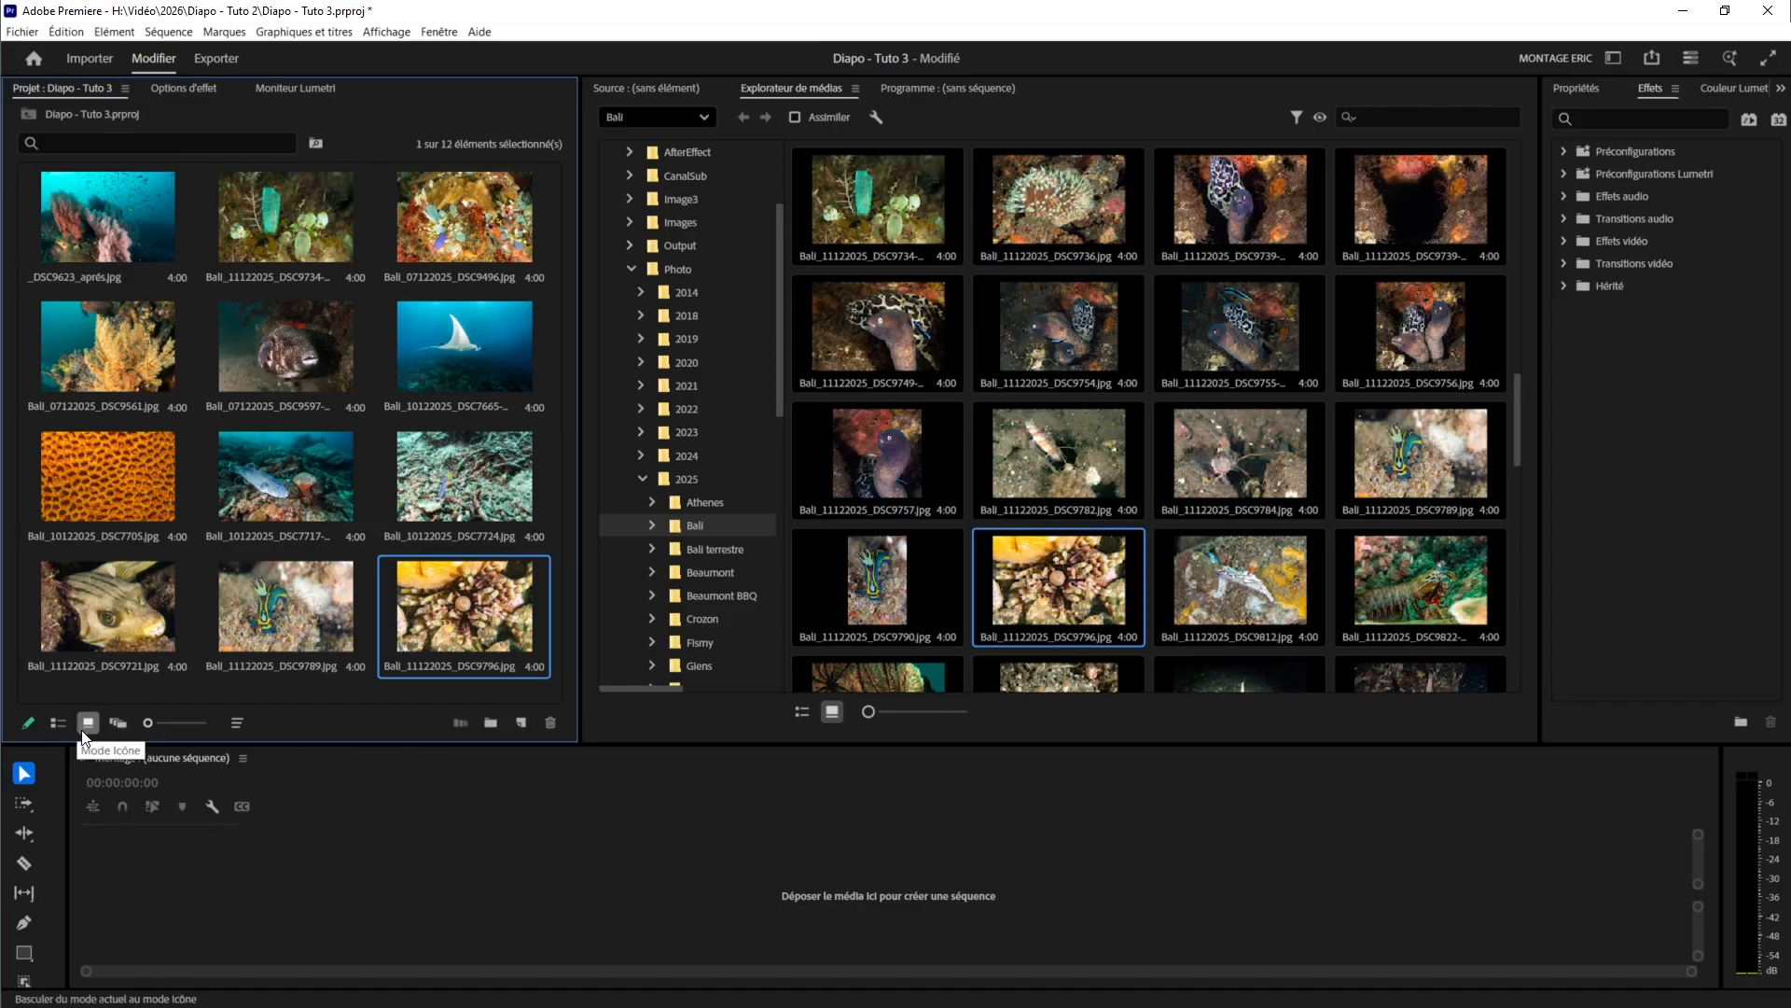
- In icon view, reorder the project photos as DSC9623, 9561, 7665, 7717, 9597, 9721, 7724, 7705, 9734, 9496, 9789, 9796
click(58, 723)
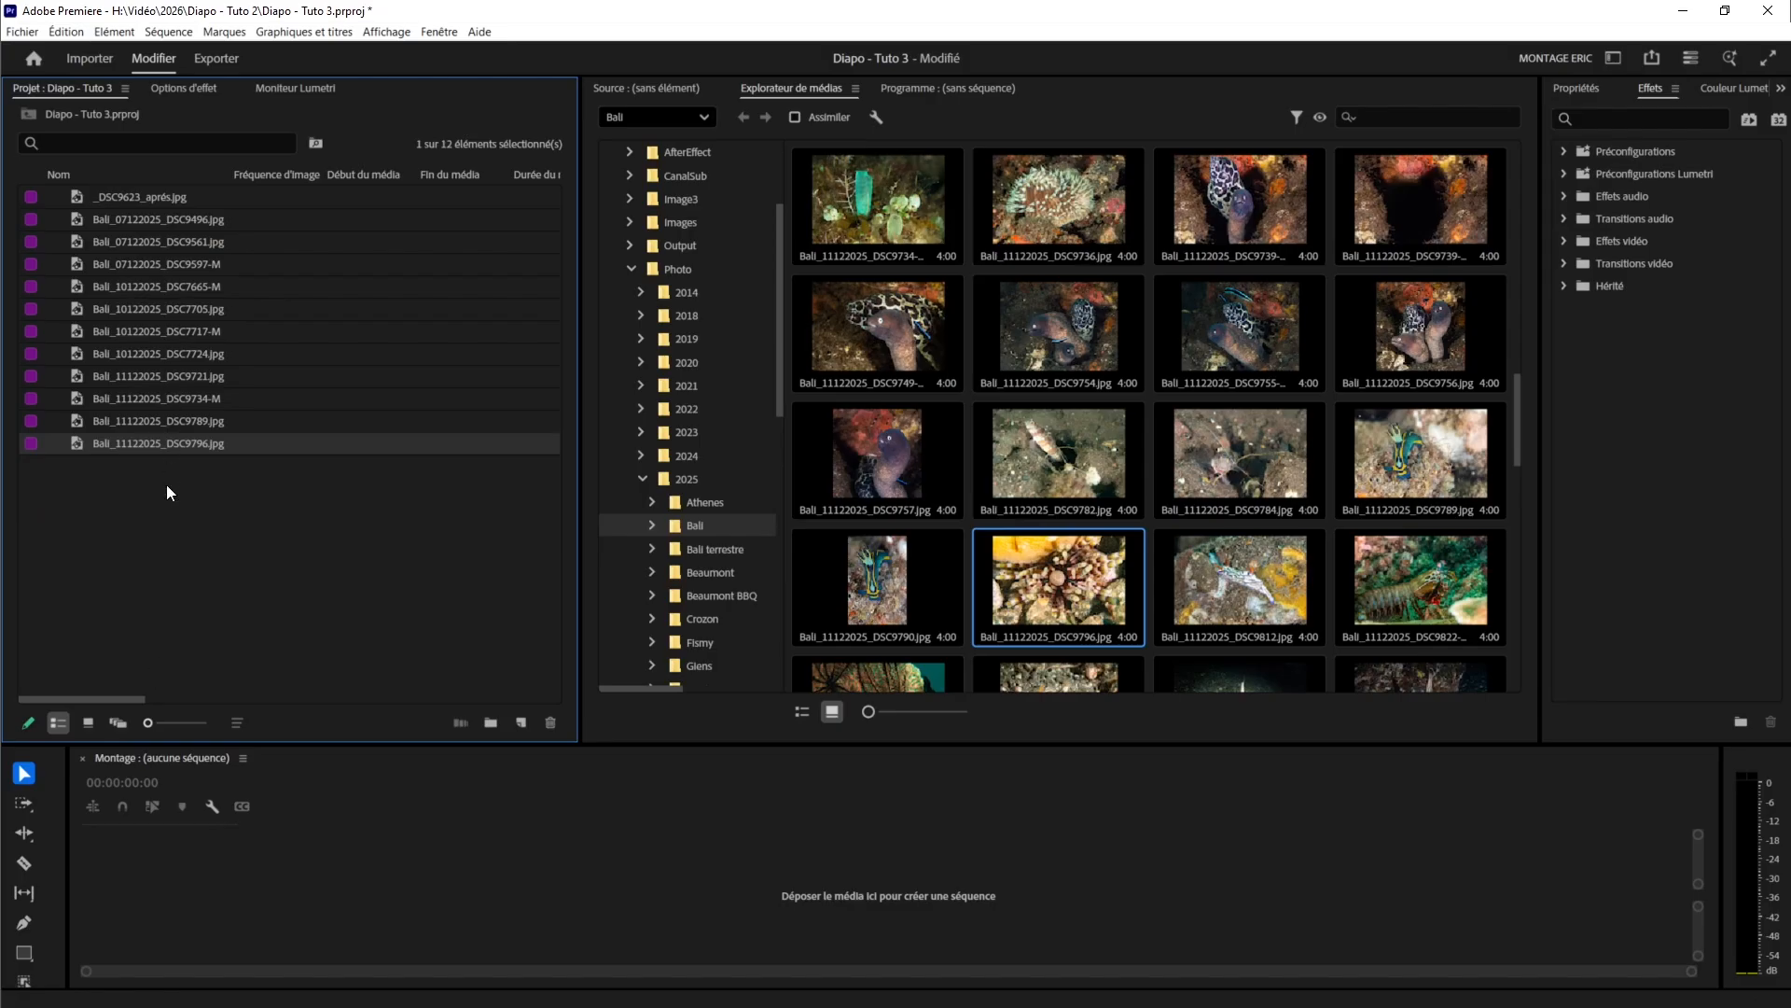
click(92, 724)
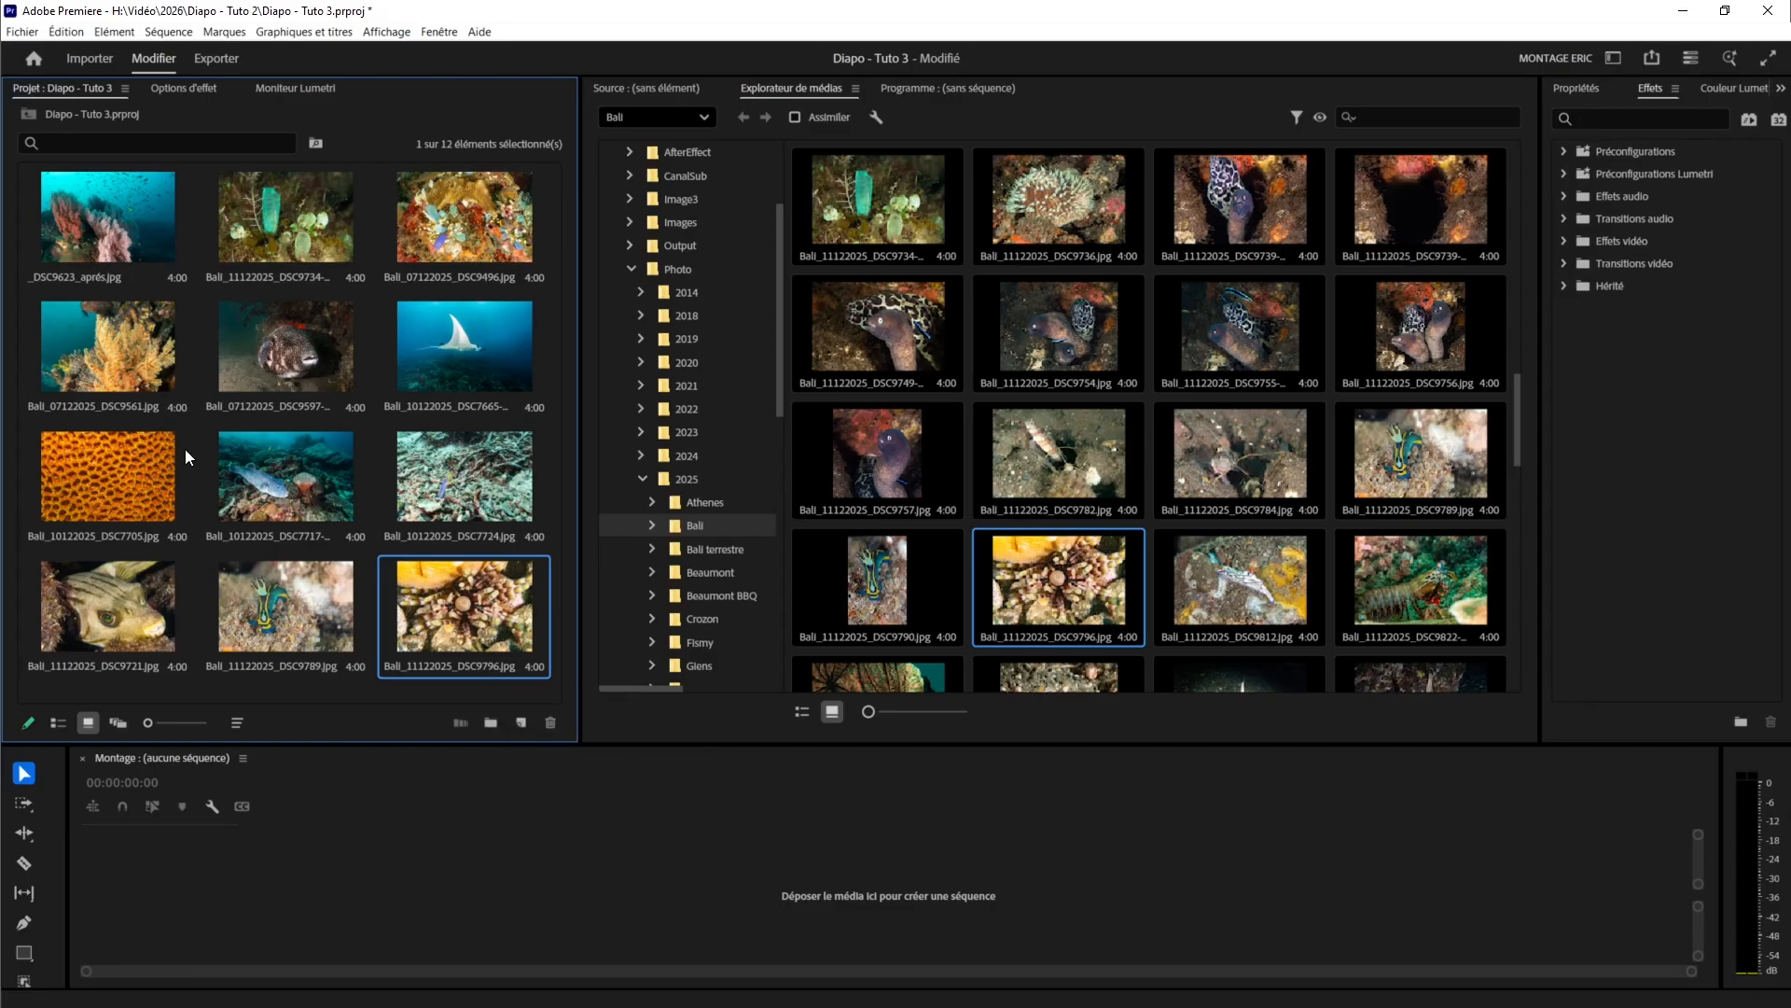
drag(293, 495, 211, 272)
drag(444, 220, 63, 500)
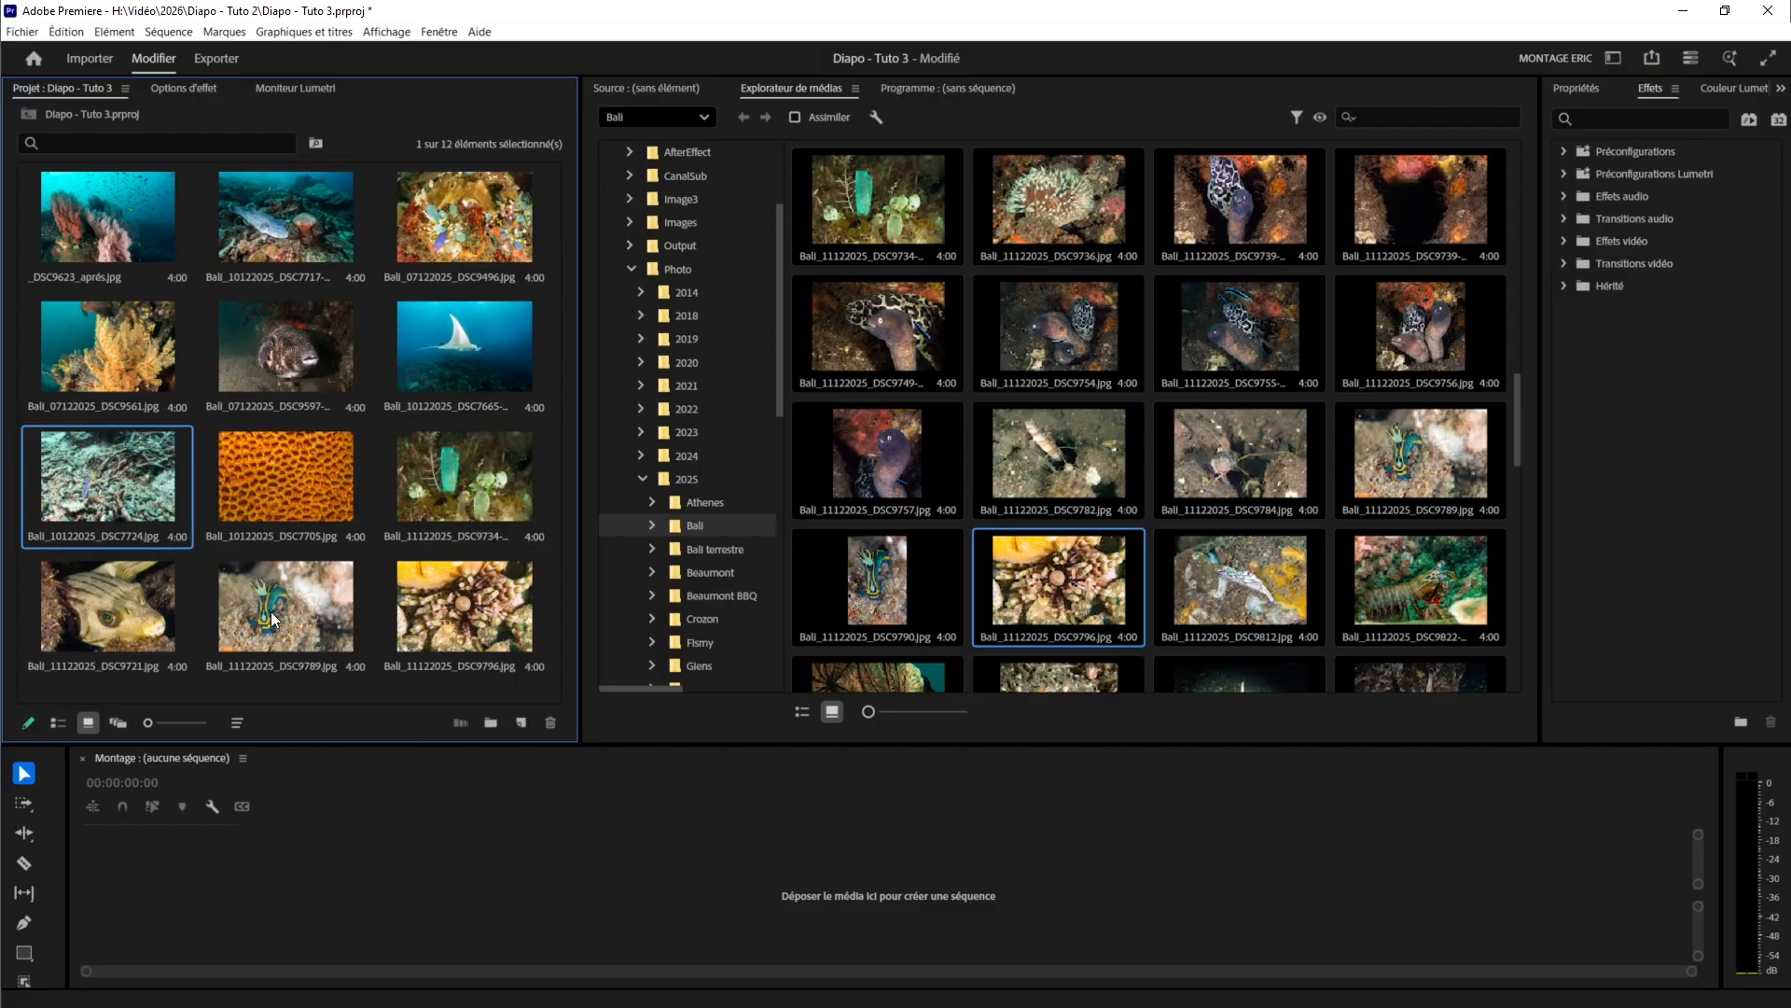
drag(137, 614, 379, 368)
drag(104, 492, 200, 360)
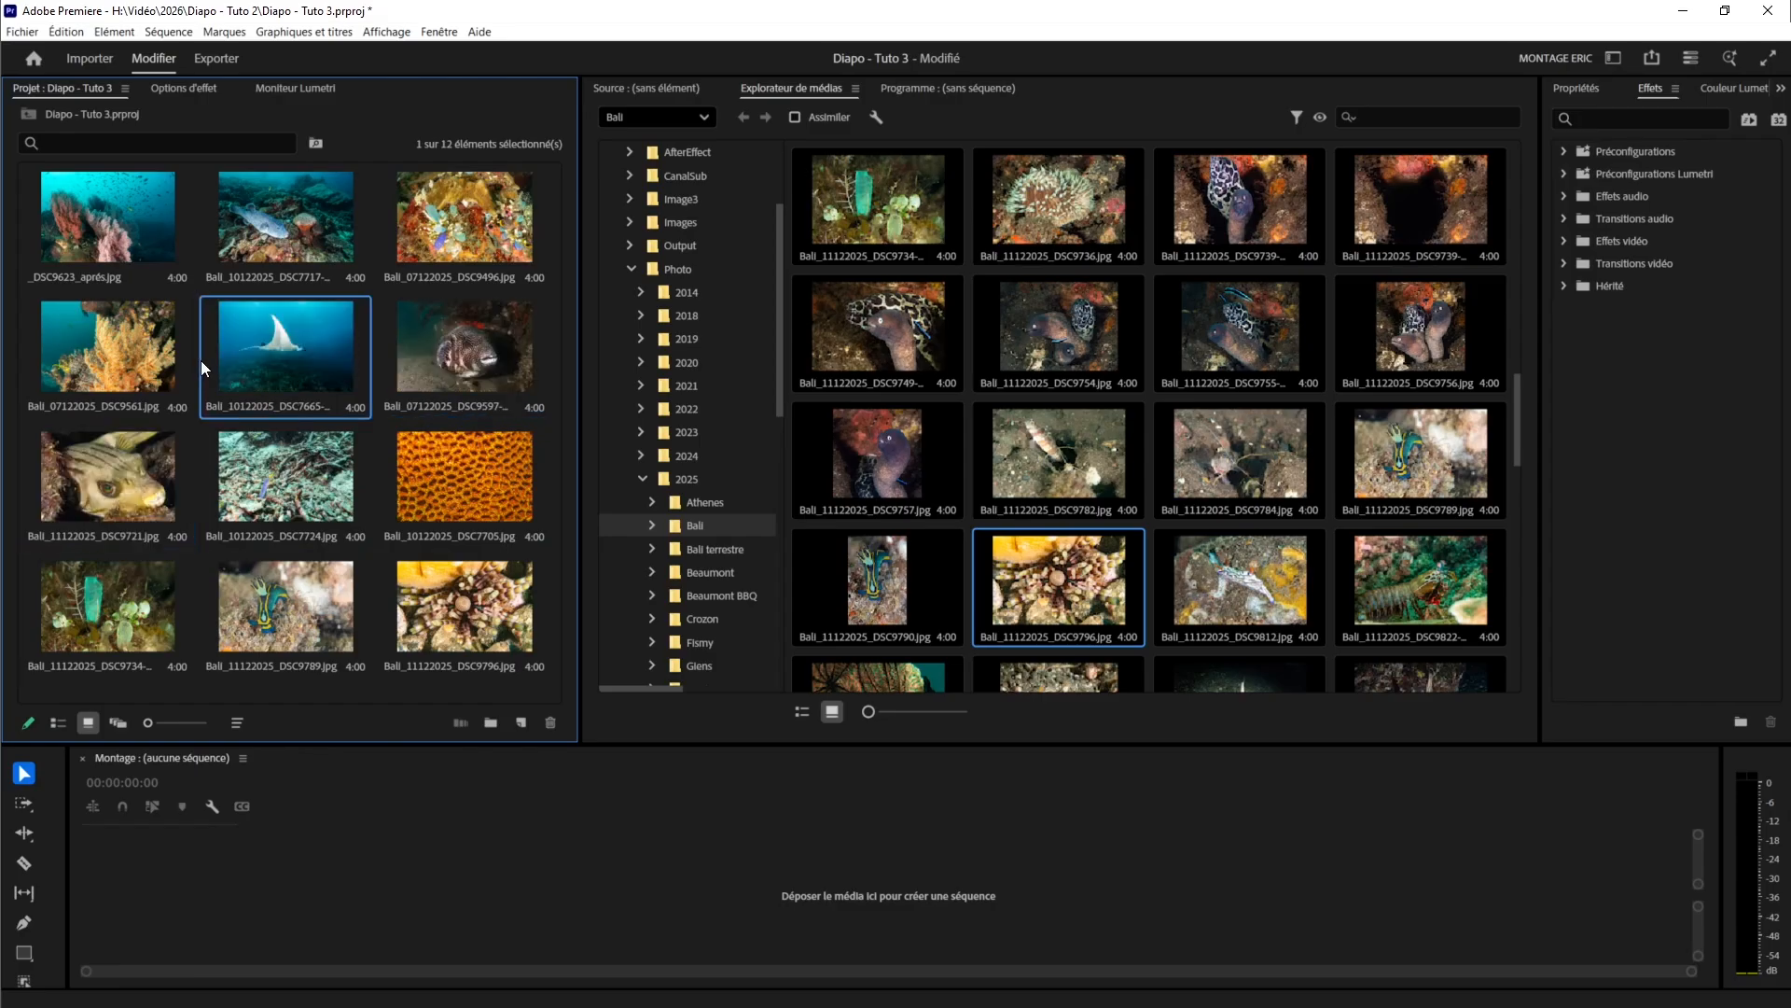
click(473, 206)
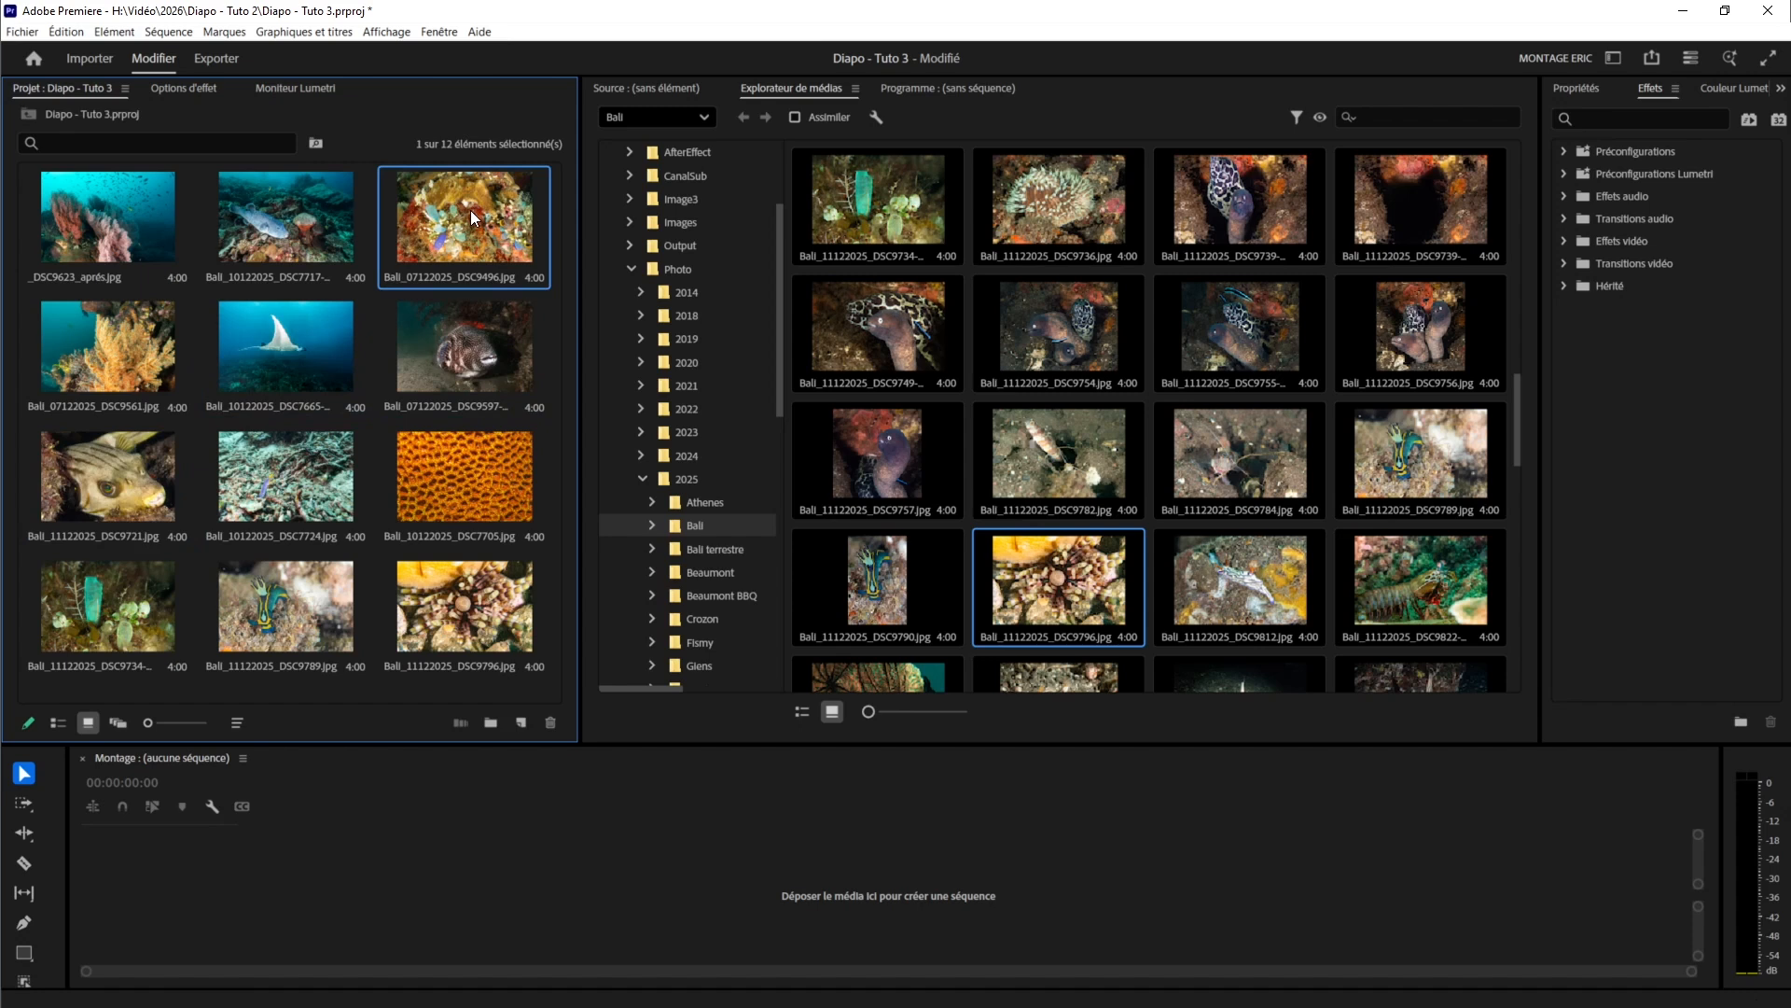
drag(469, 211, 199, 627)
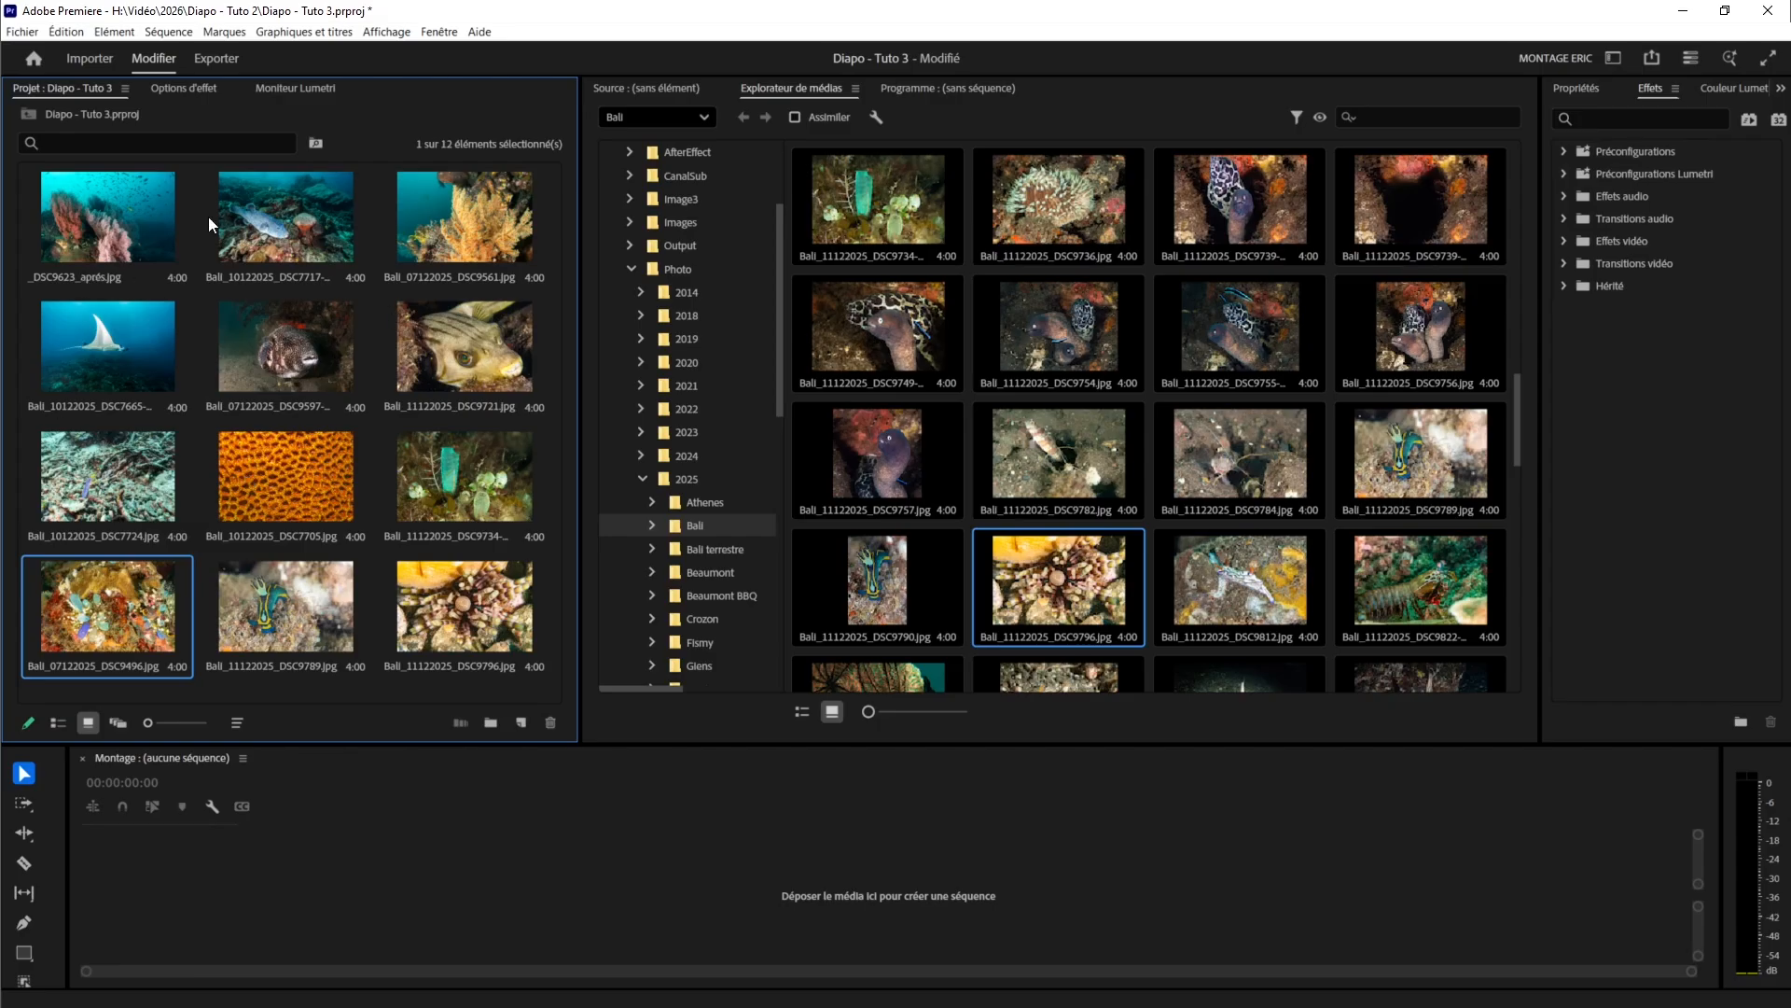
drag(259, 205, 232, 355)
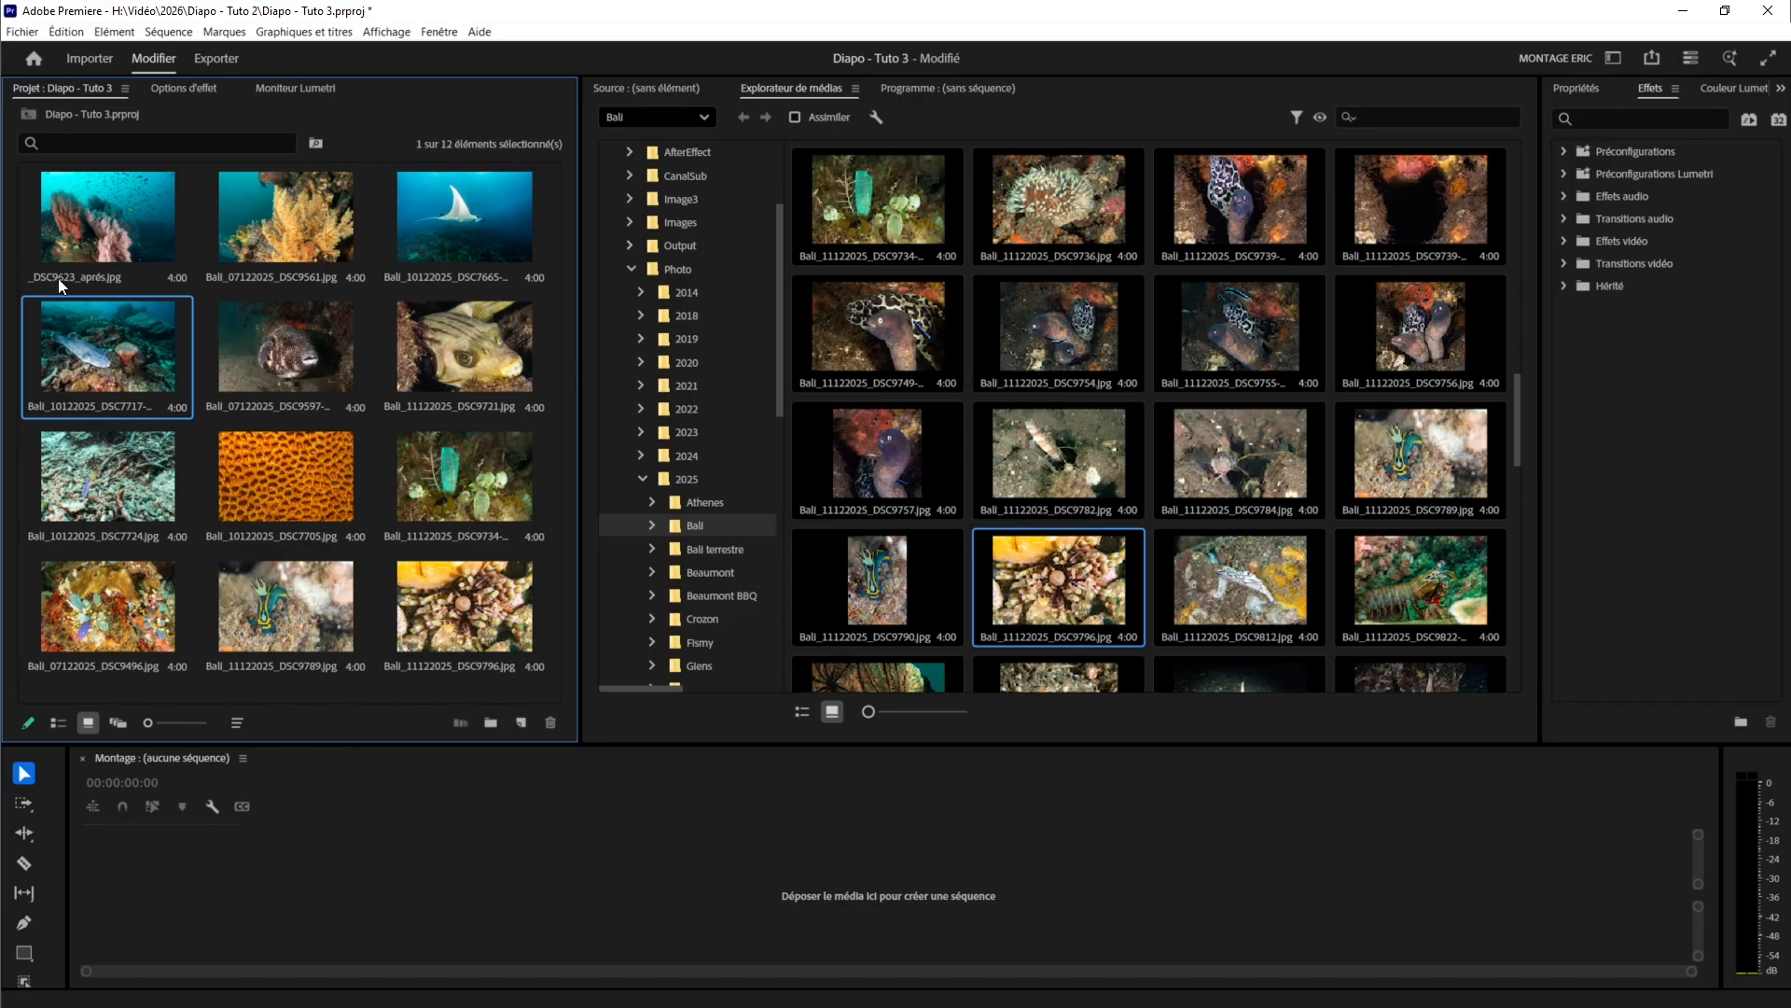
- Set the duration of the photo _DSC9623_aprés.jpg to 00:00:05:00
click(118, 216)
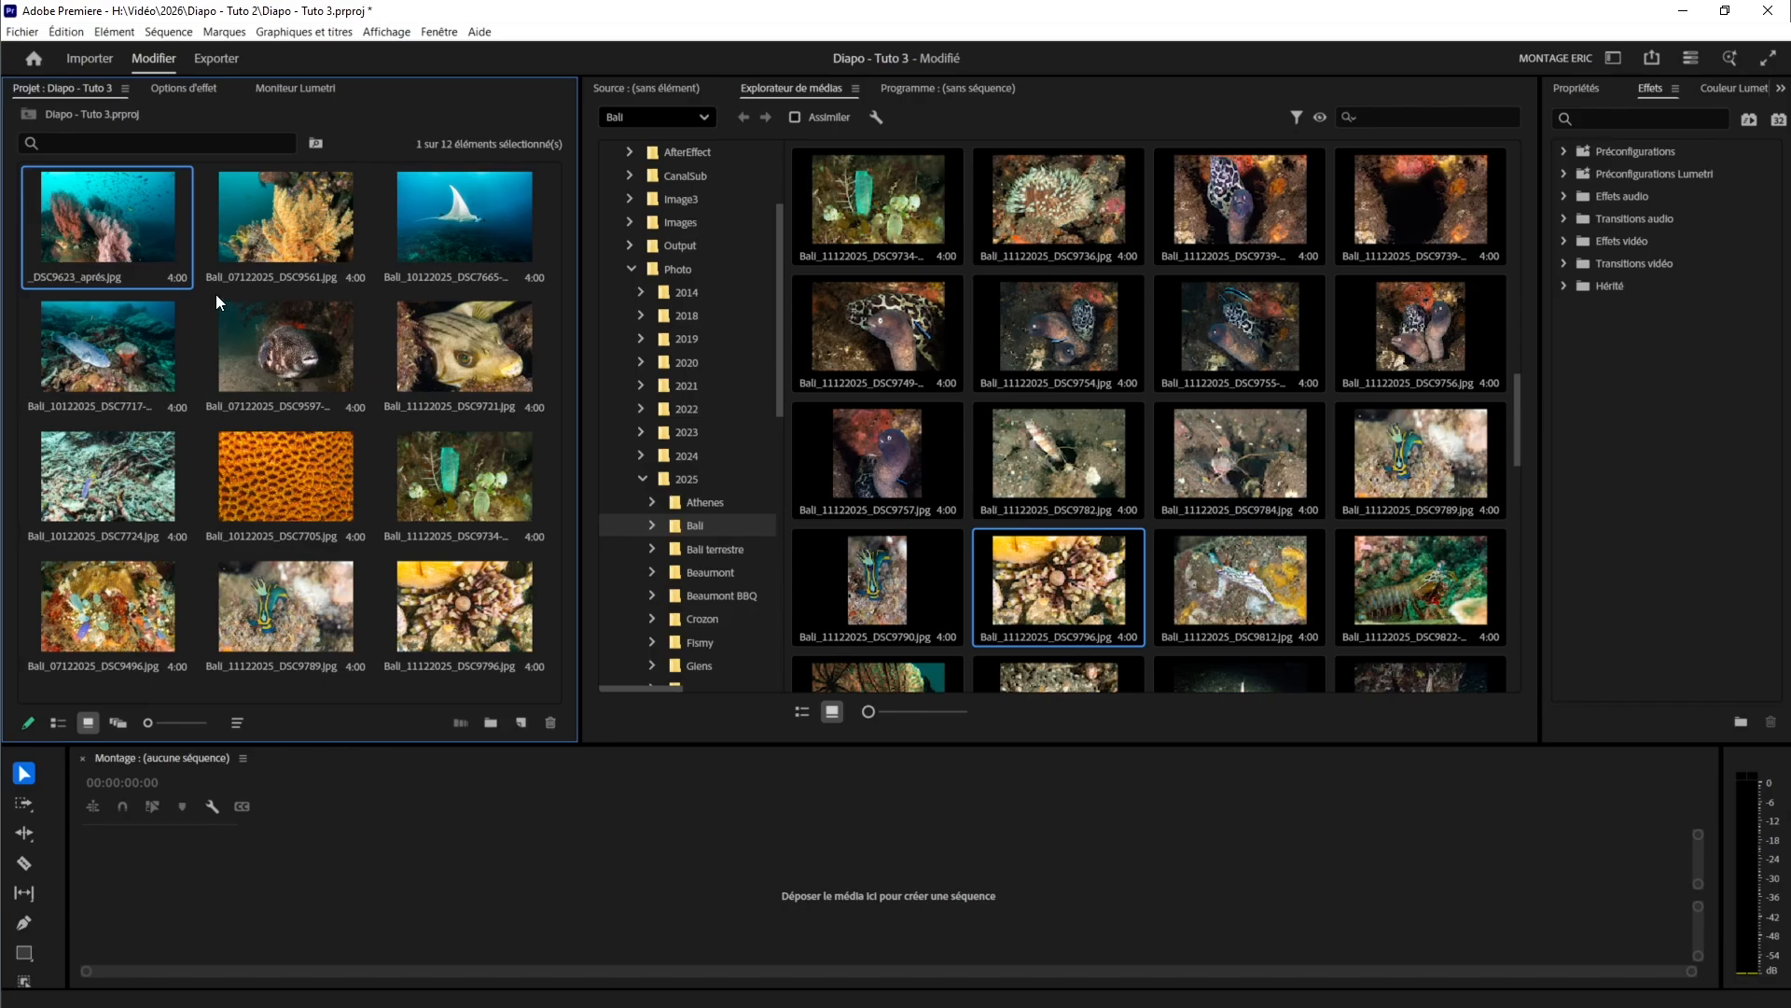
right_click(125, 237)
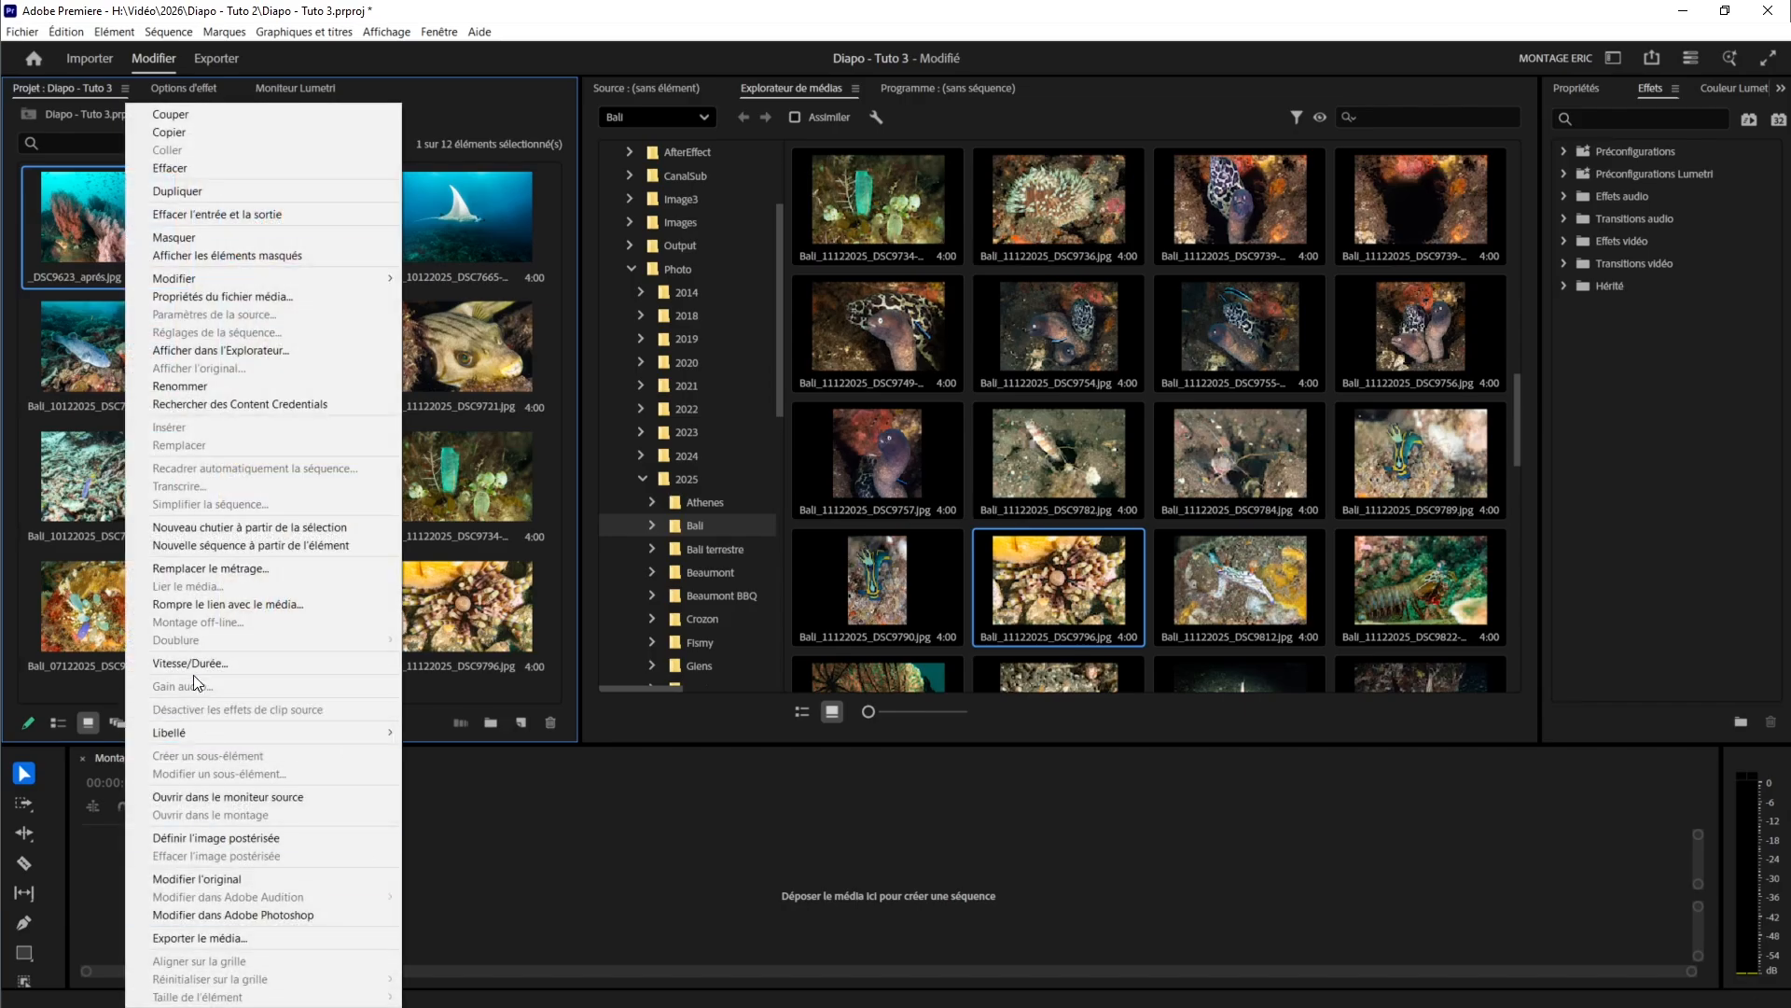
click(168, 663)
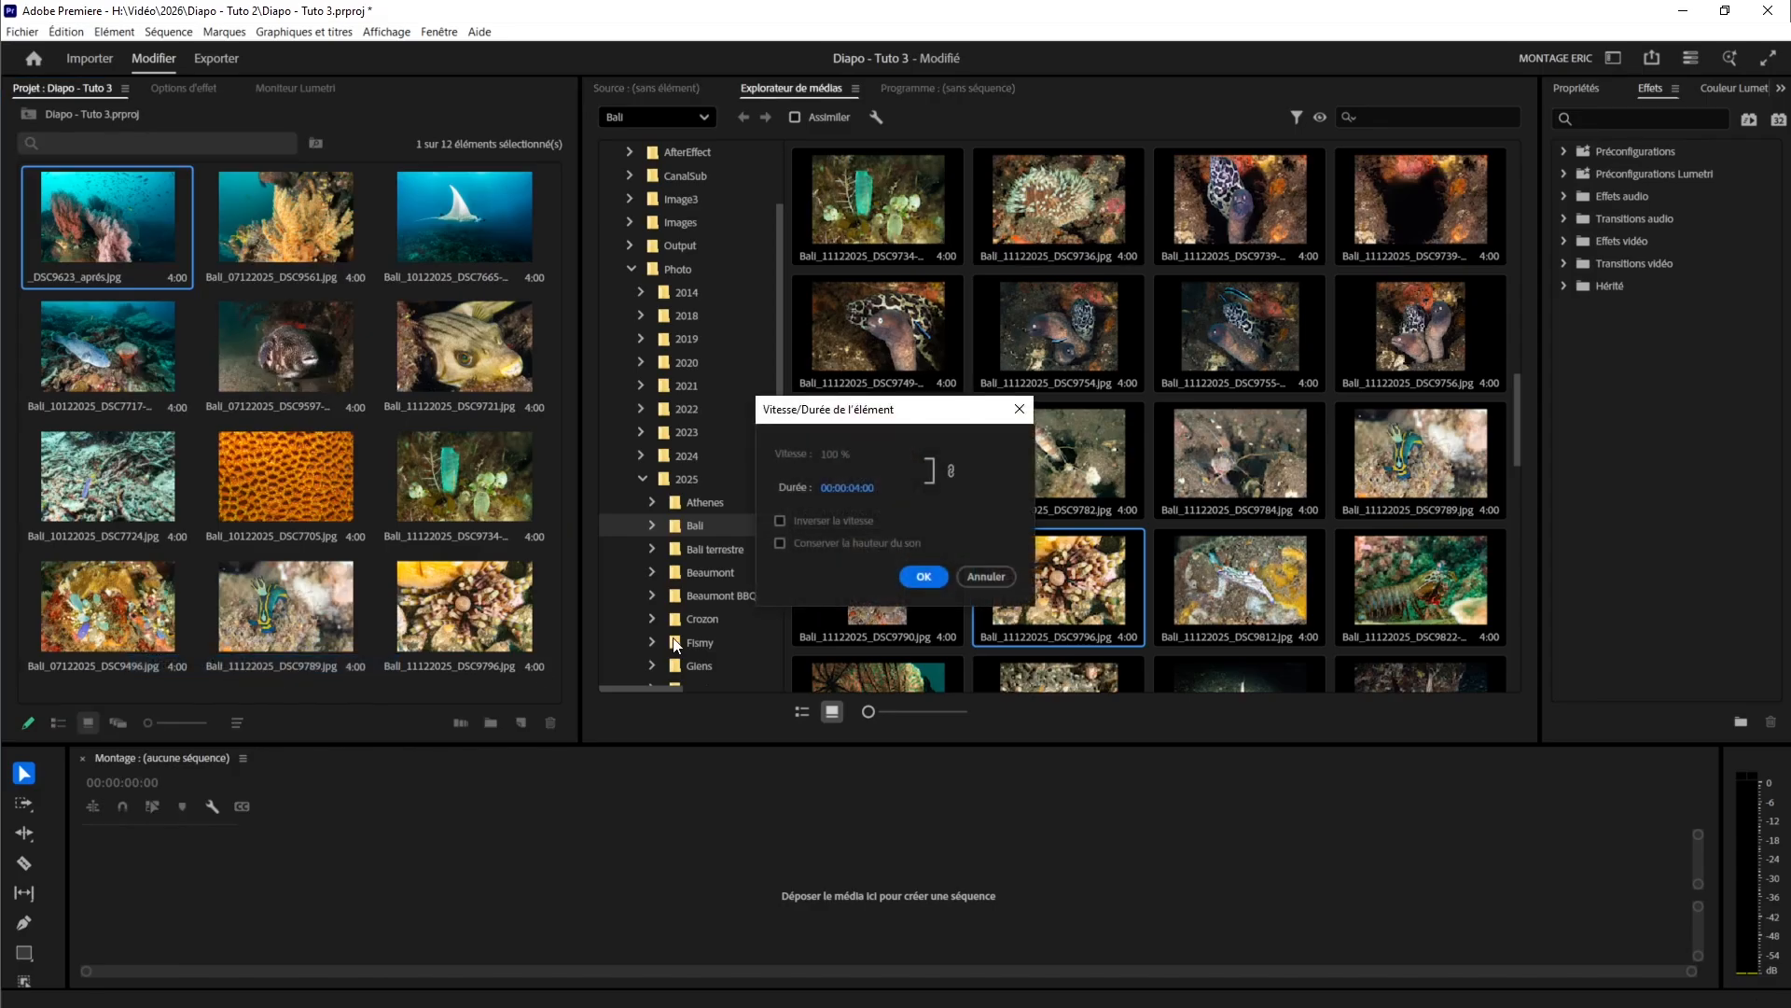
drag(849, 408, 617, 273)
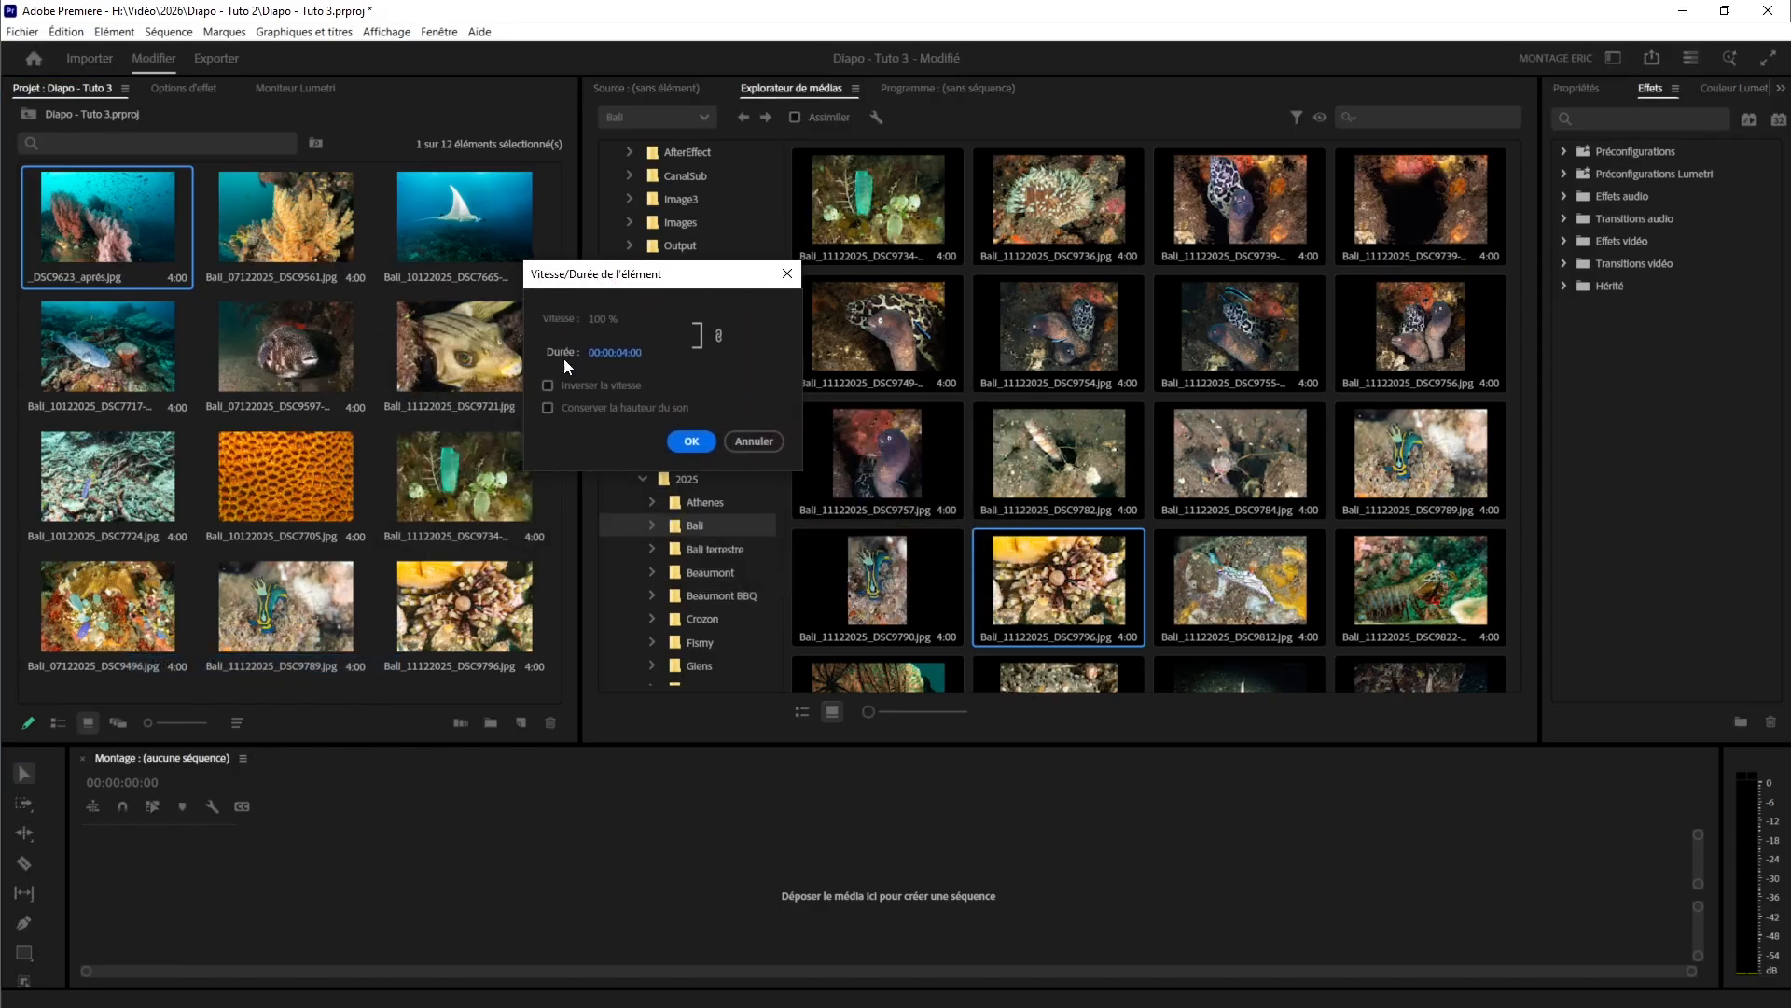
click(623, 354)
click(623, 355)
key(BackSpace)
text(5)
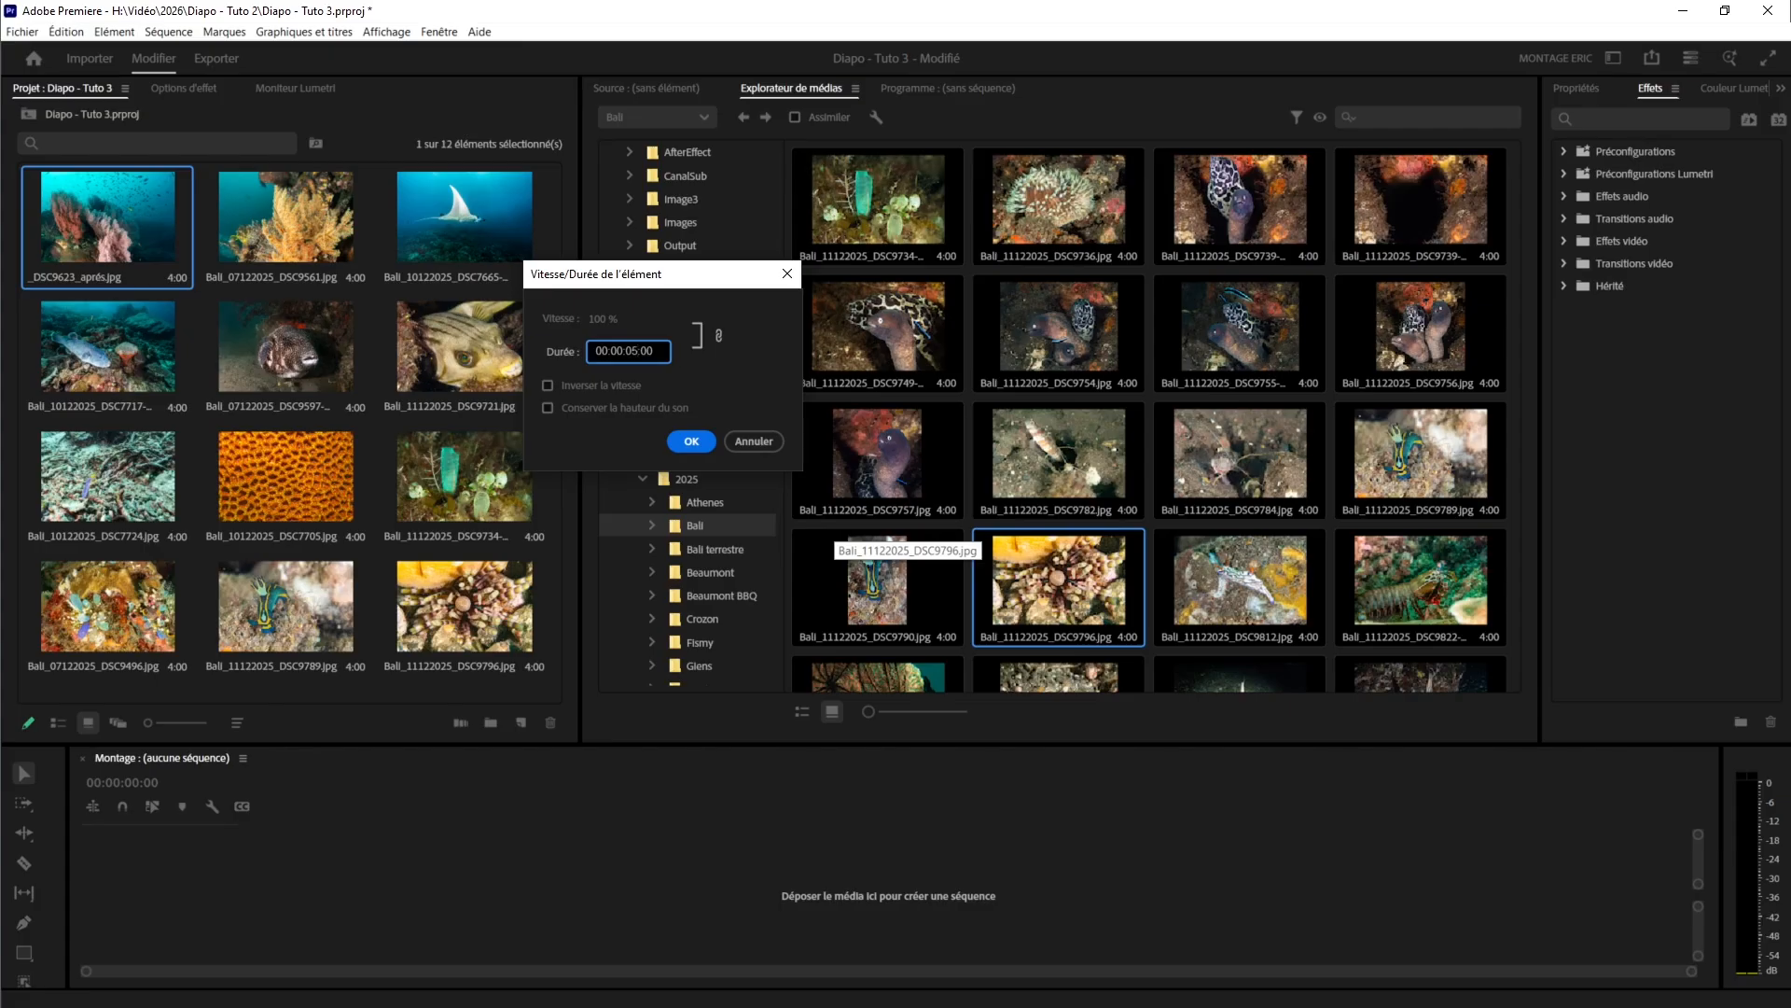
click(693, 439)
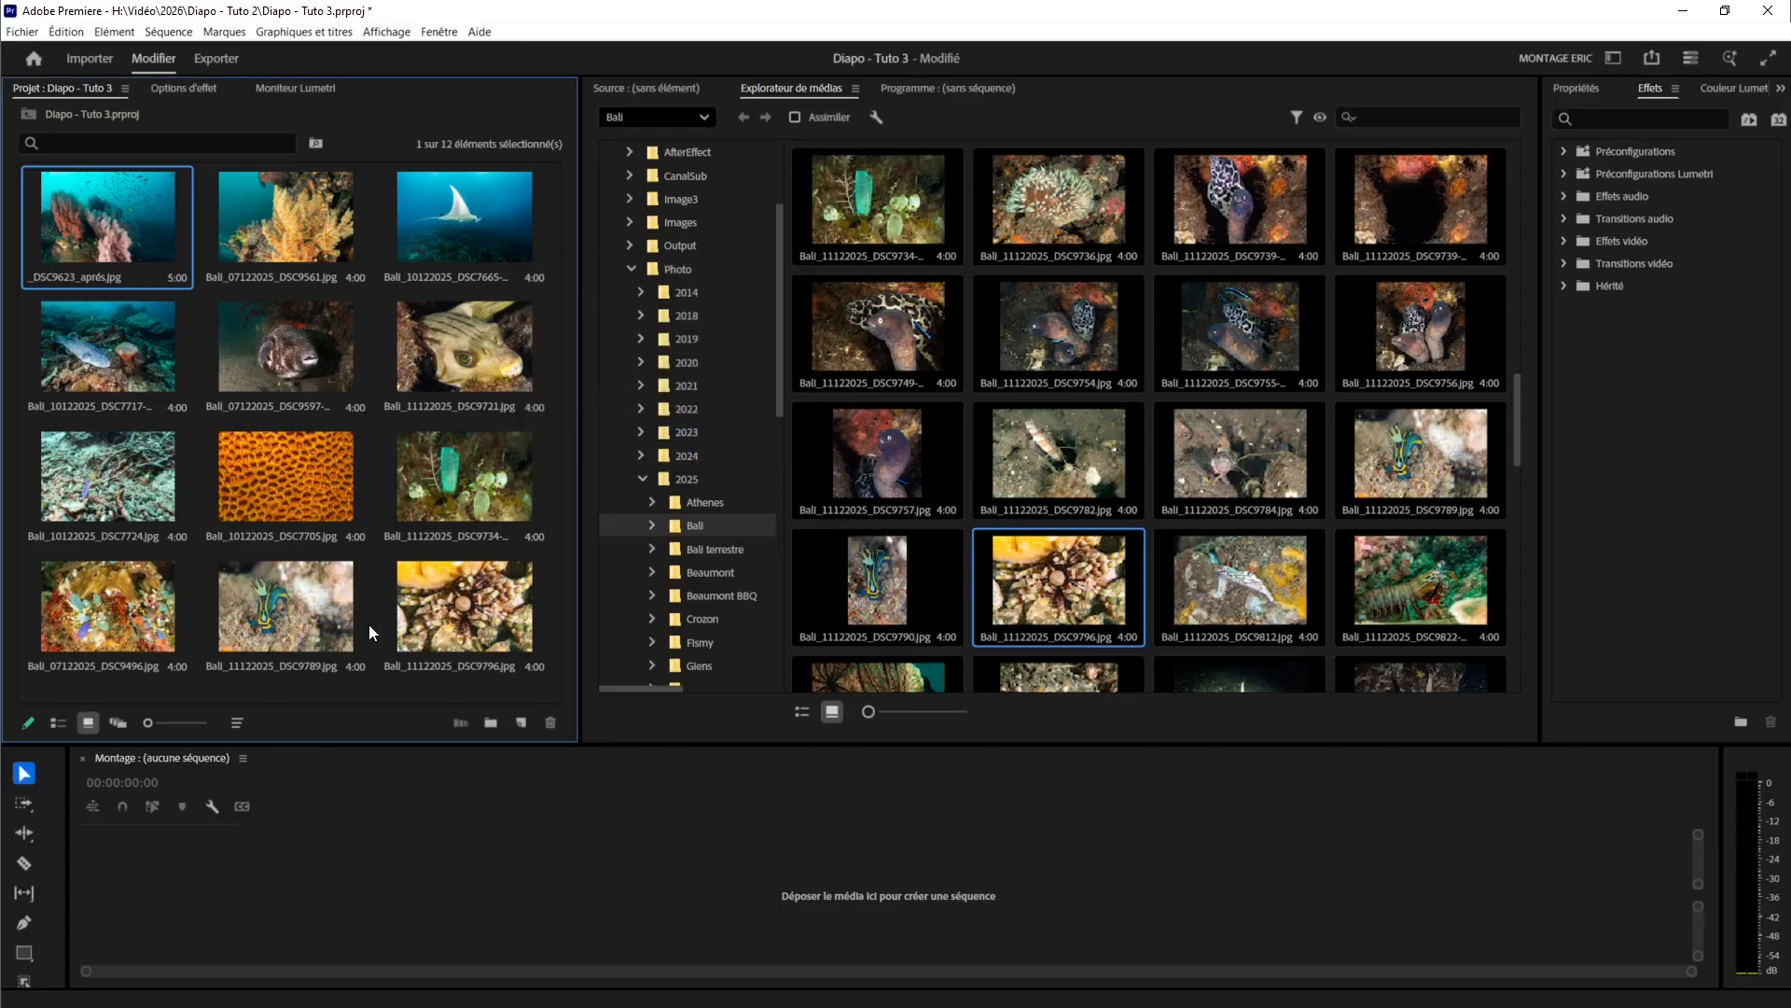
- Set the duration of all twelve project photos to 4 seconds in one operation
click(467, 612)
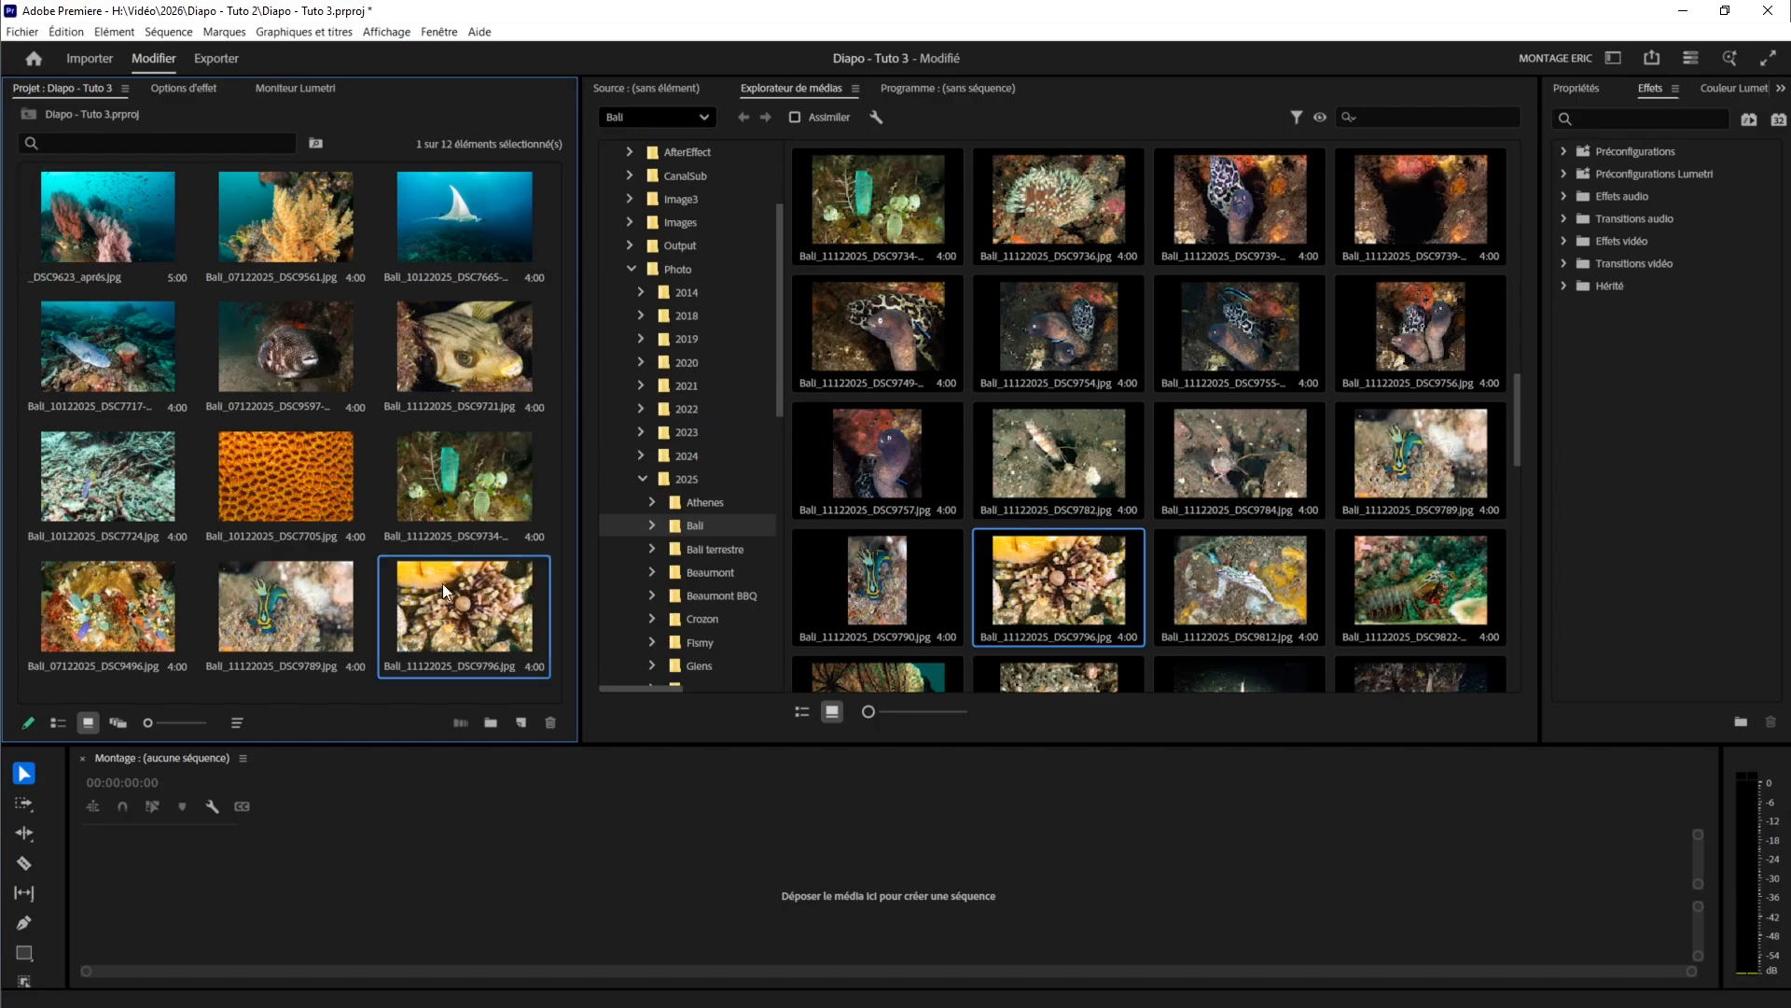
shift+click(127, 247)
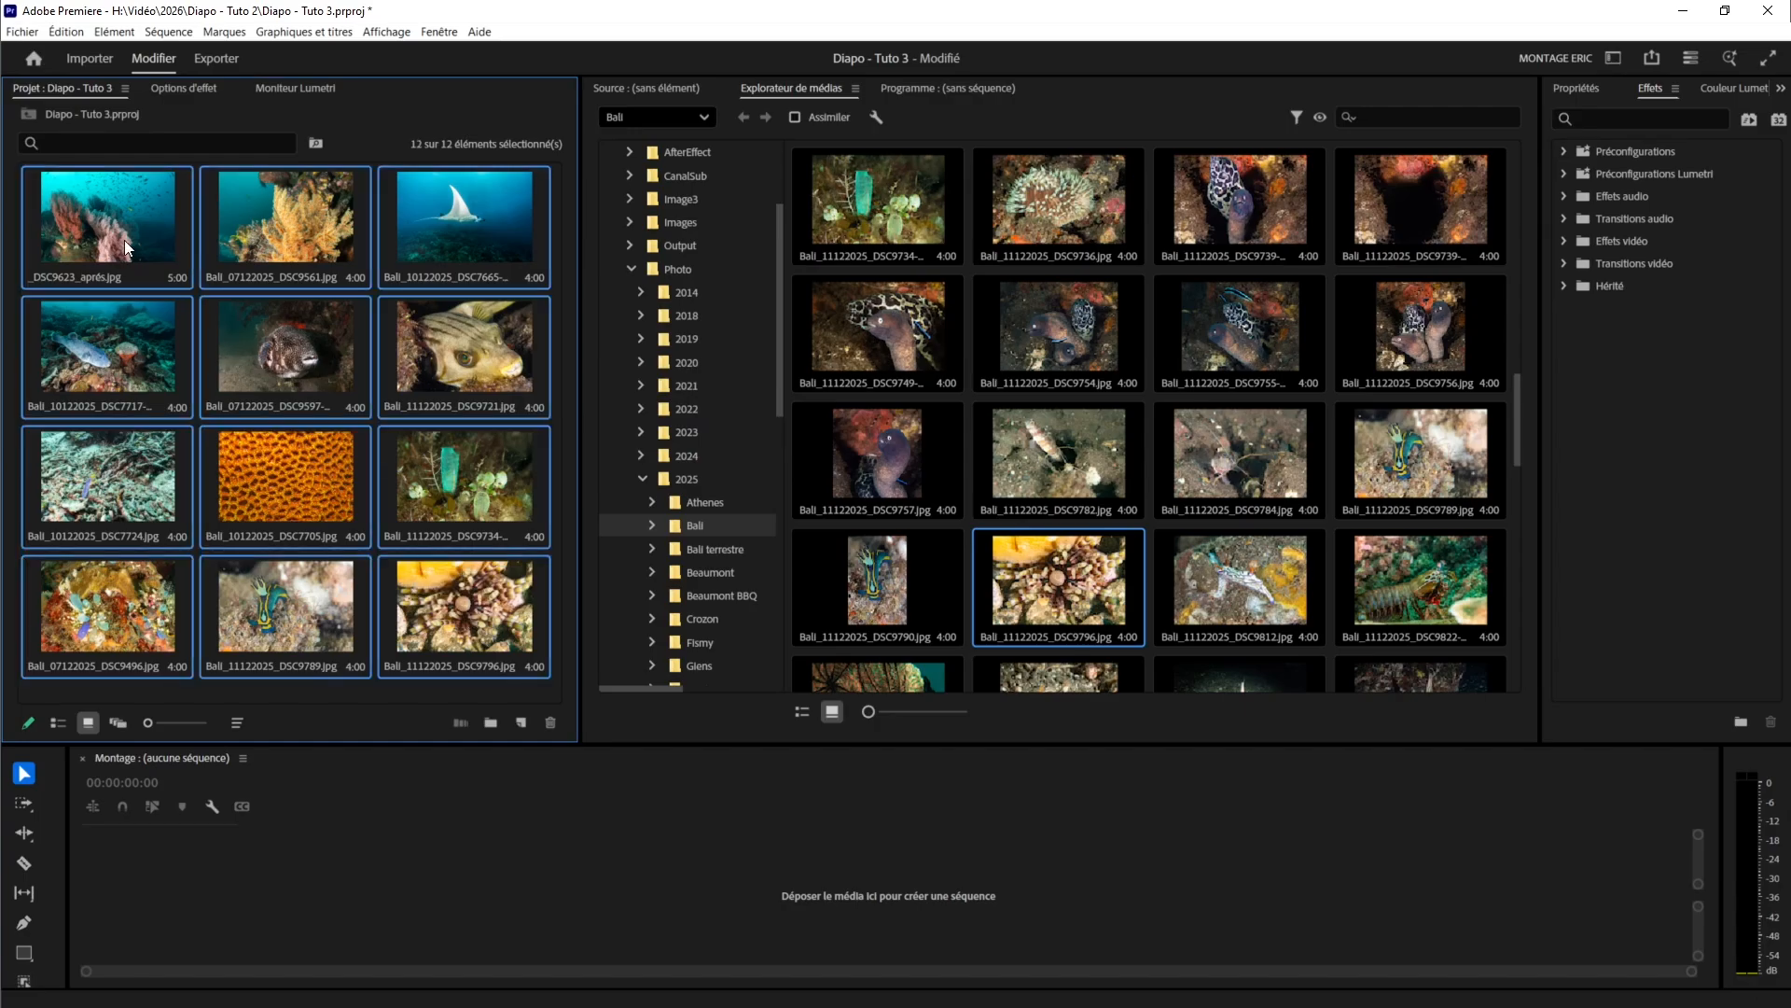
right_click(128, 248)
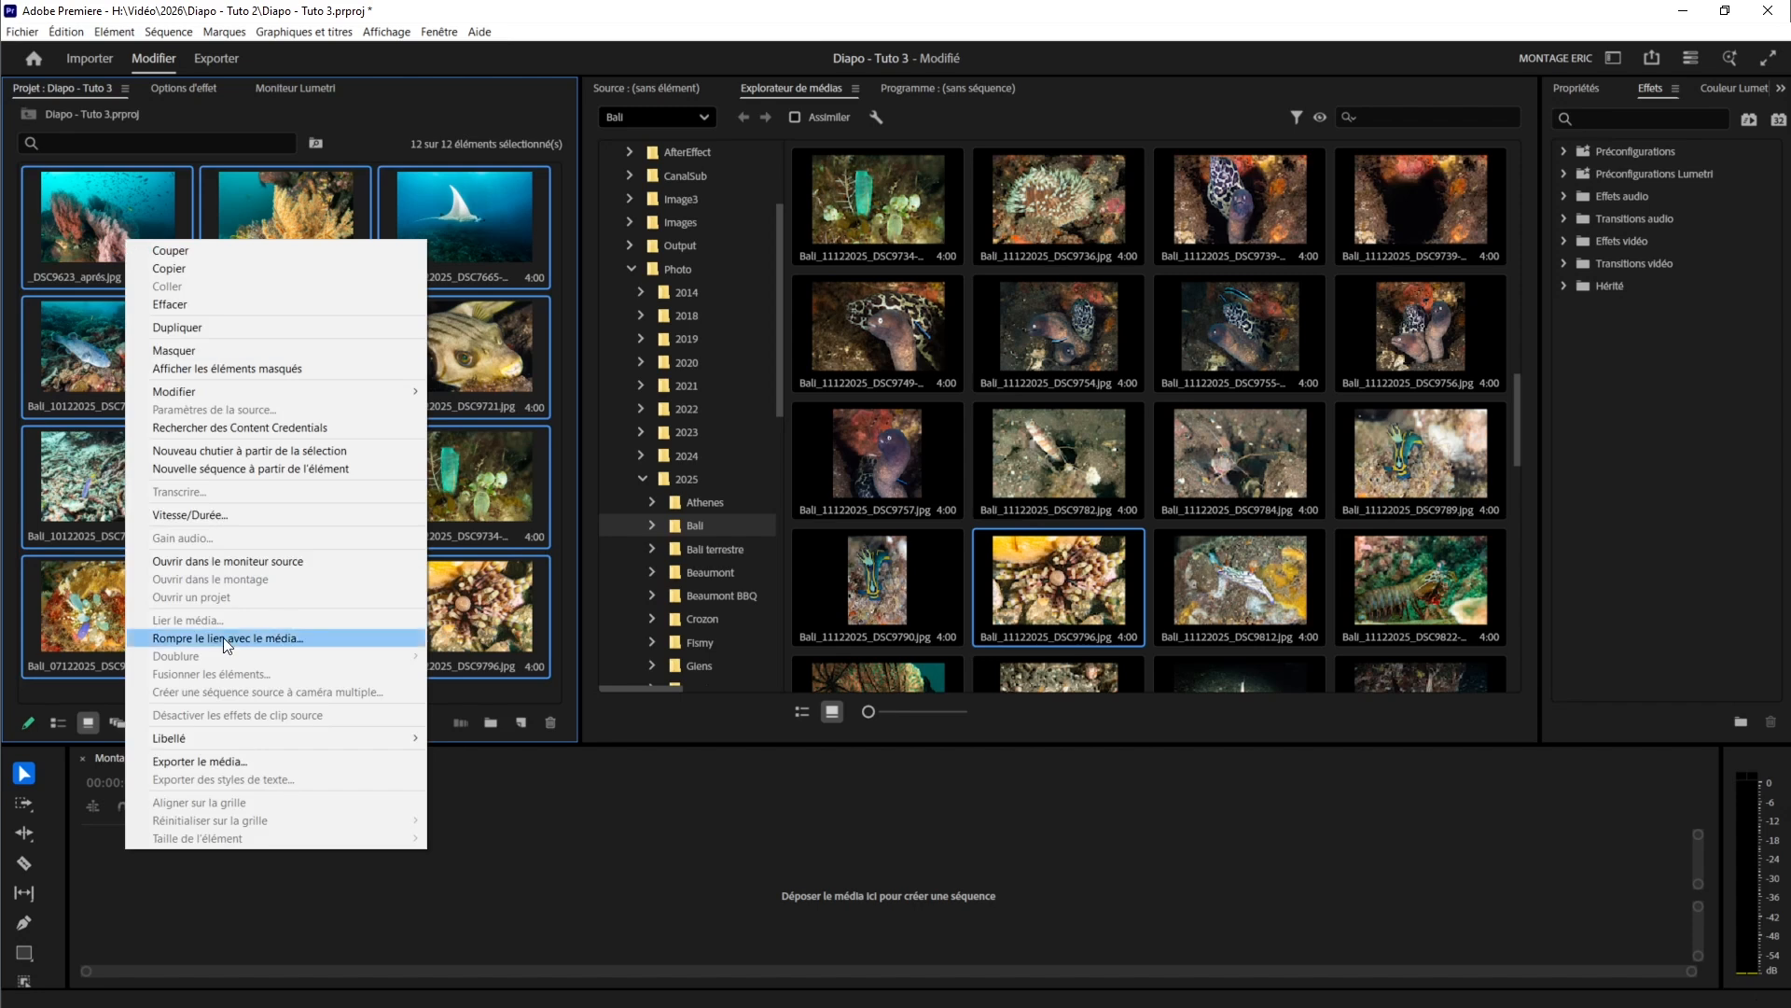
click(196, 514)
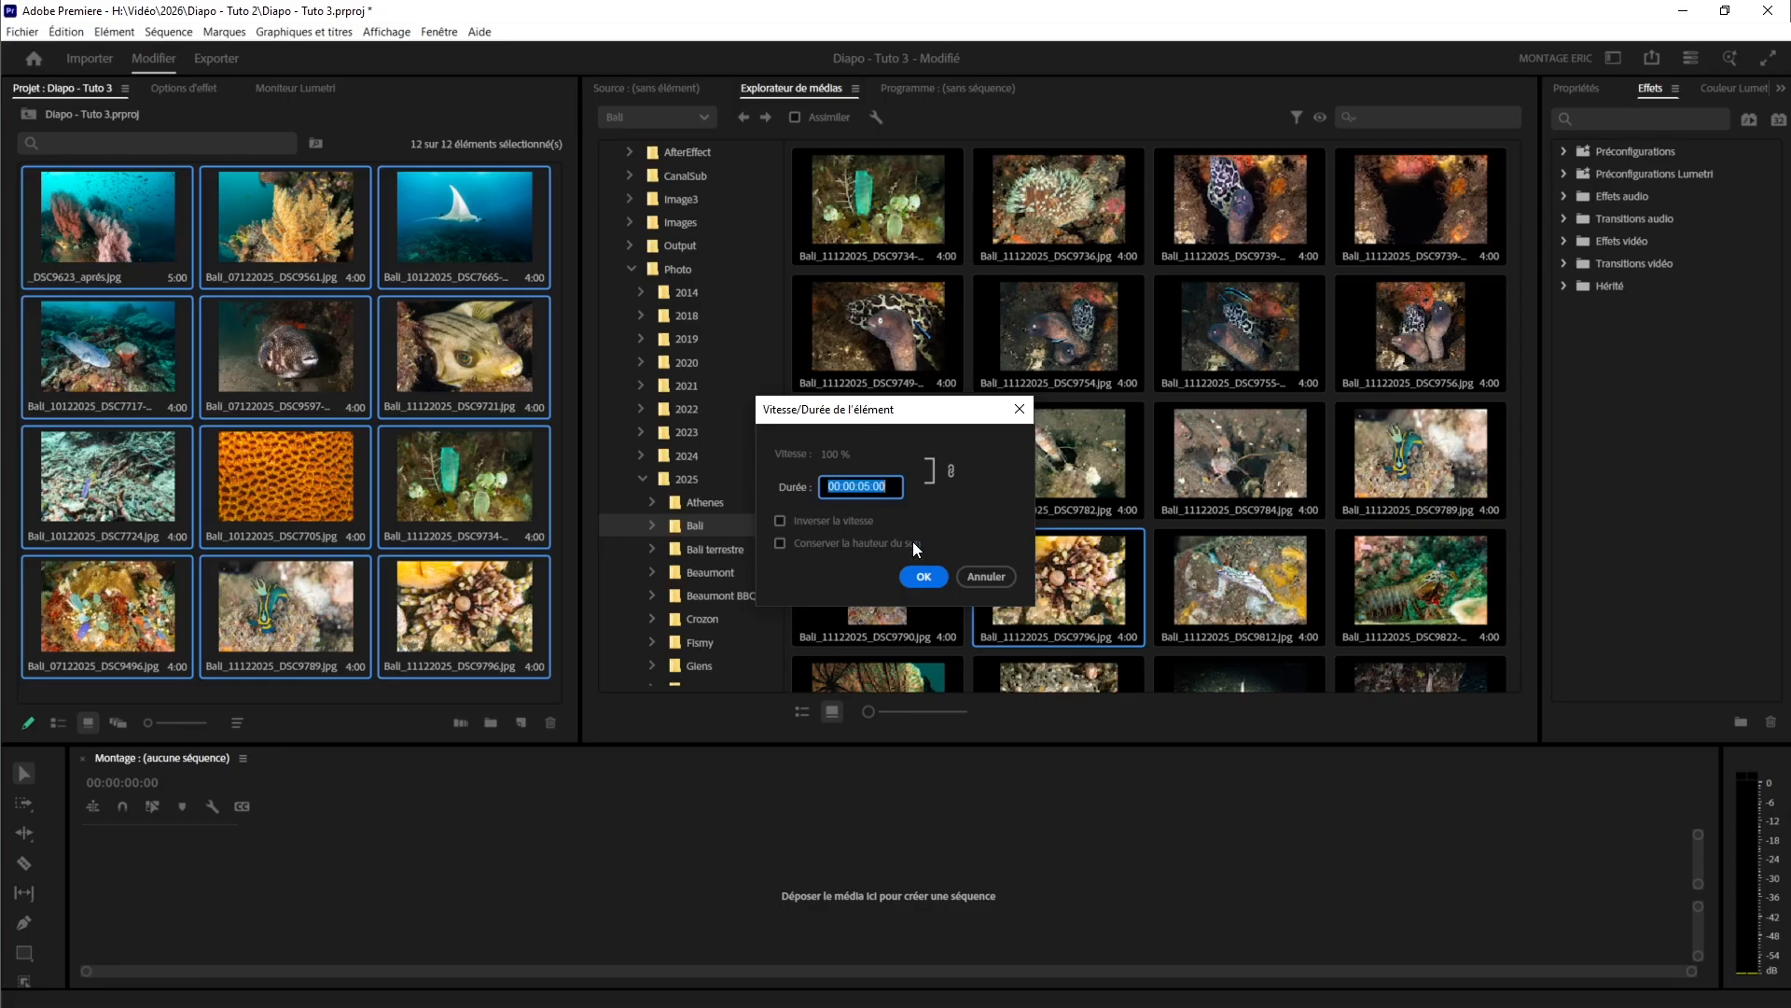
click(867, 486)
text(4)
click(925, 576)
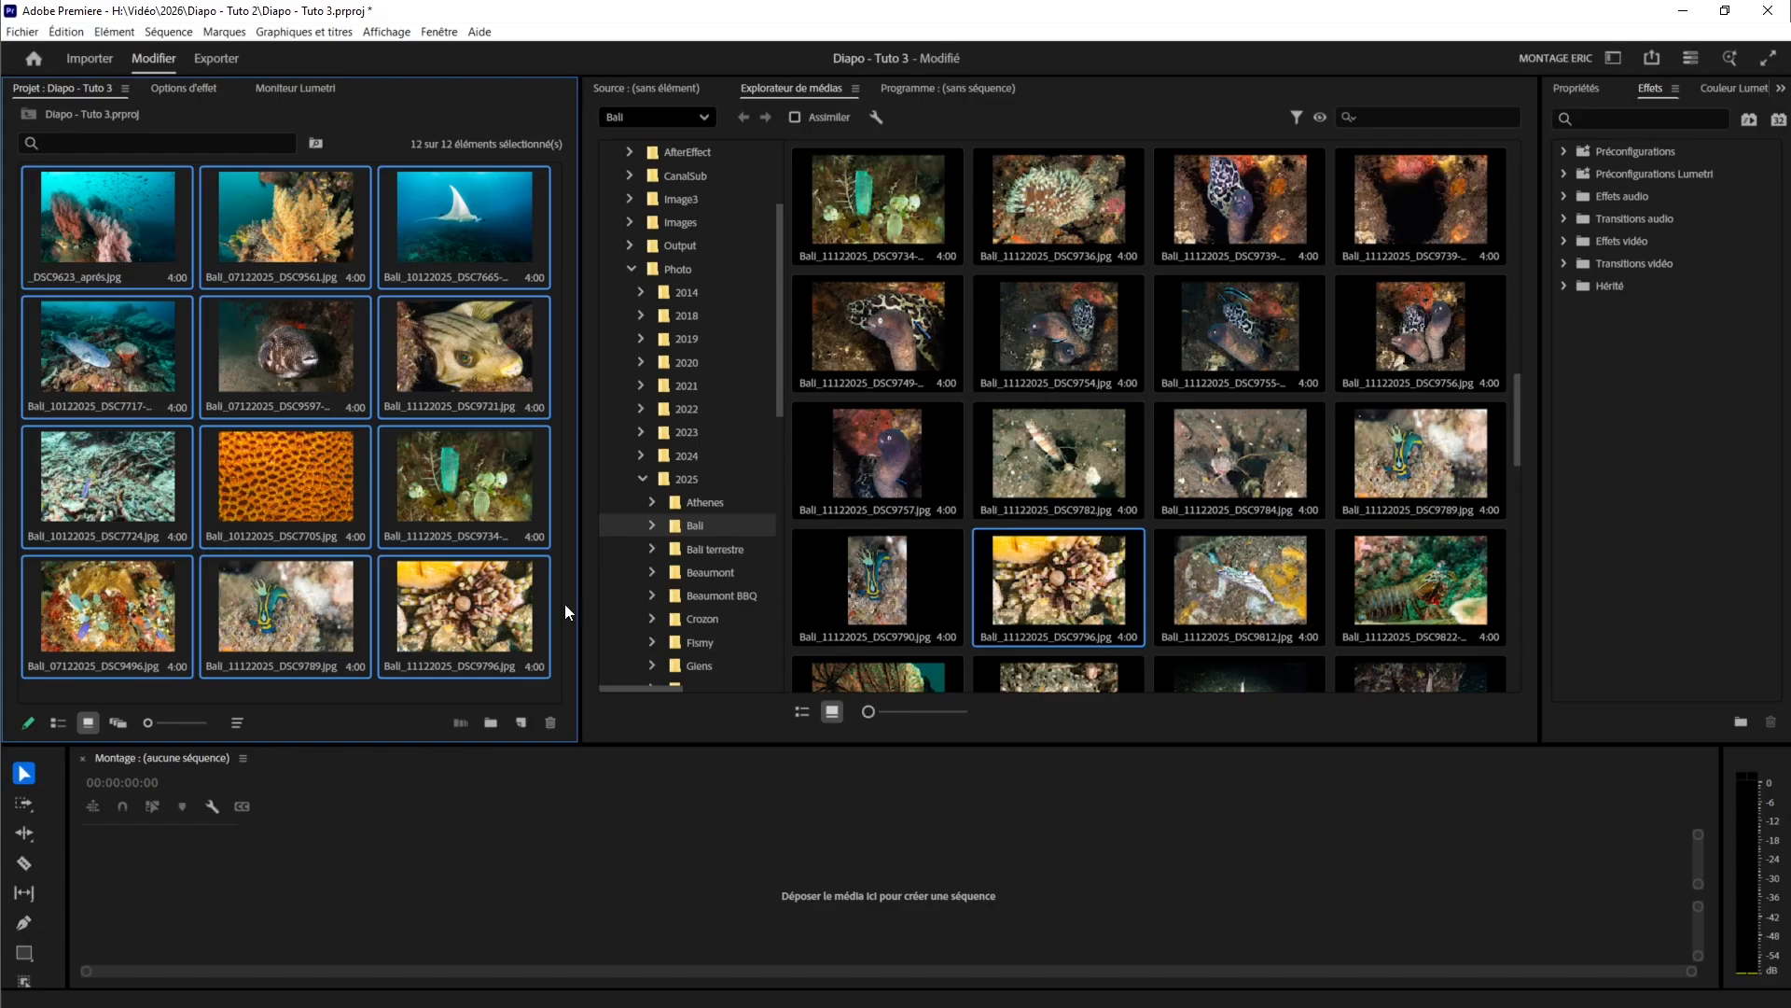
- Create a sequence in the empty timeline from all twelve project photos, keeping their current order
click(478, 603)
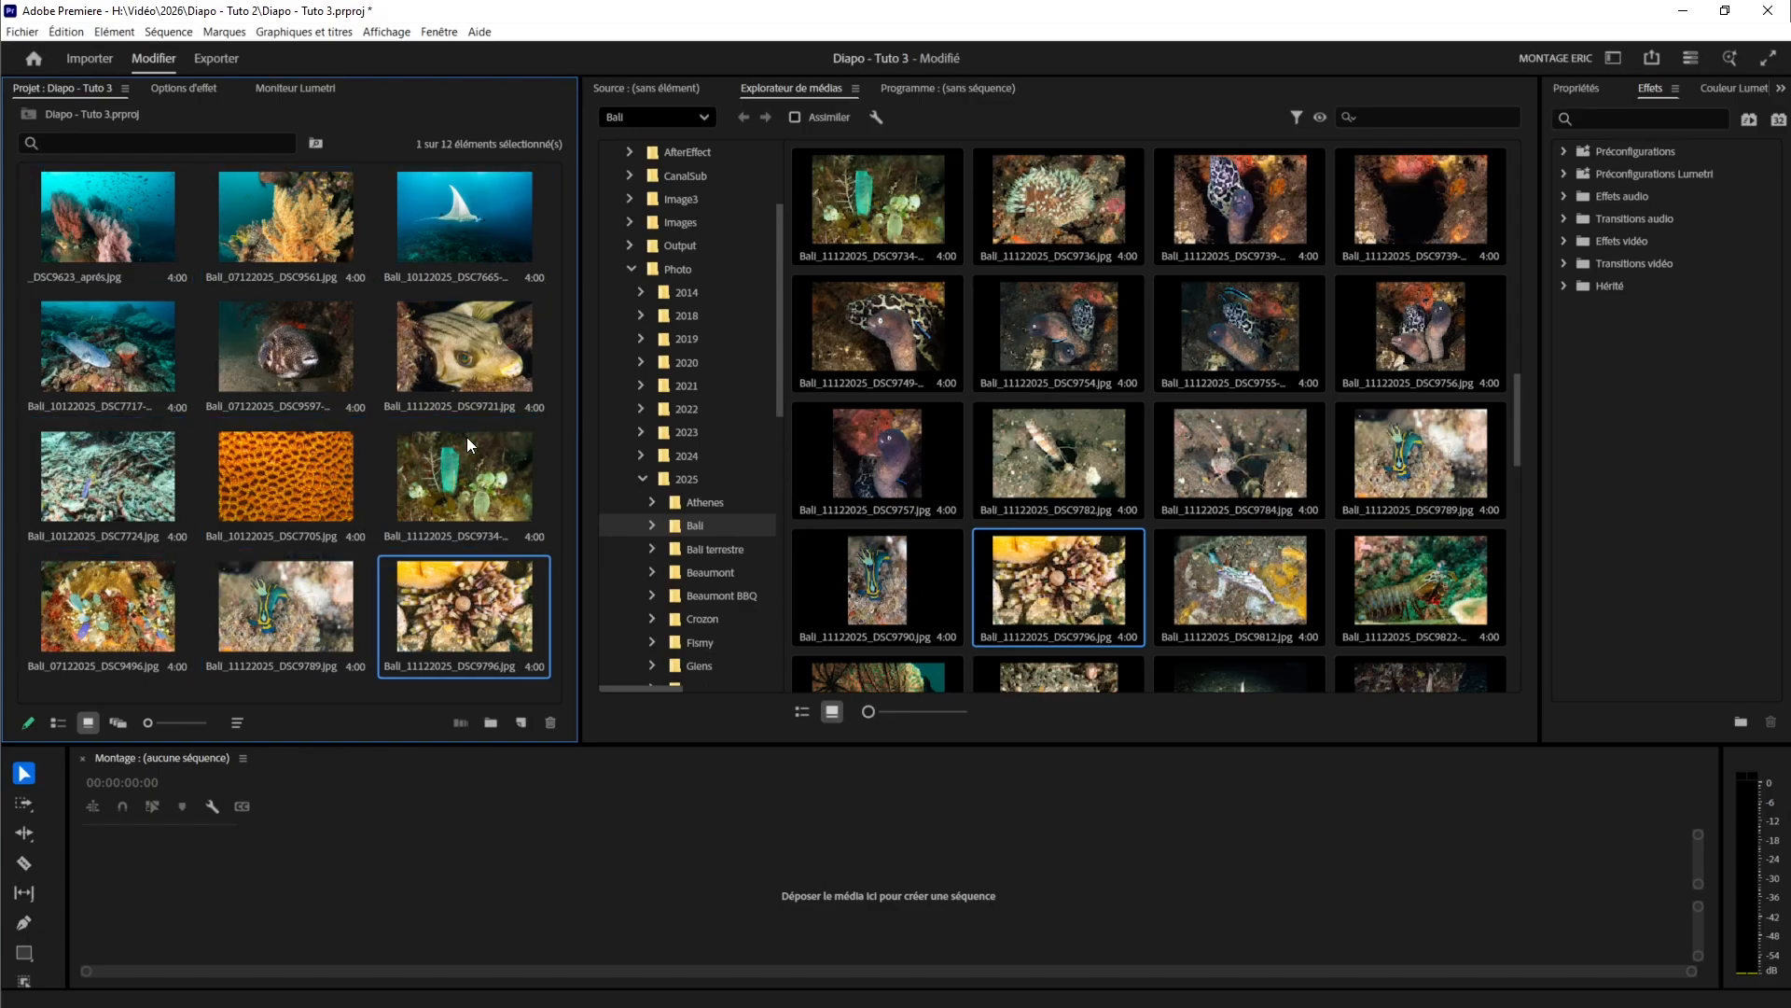
click(120, 215)
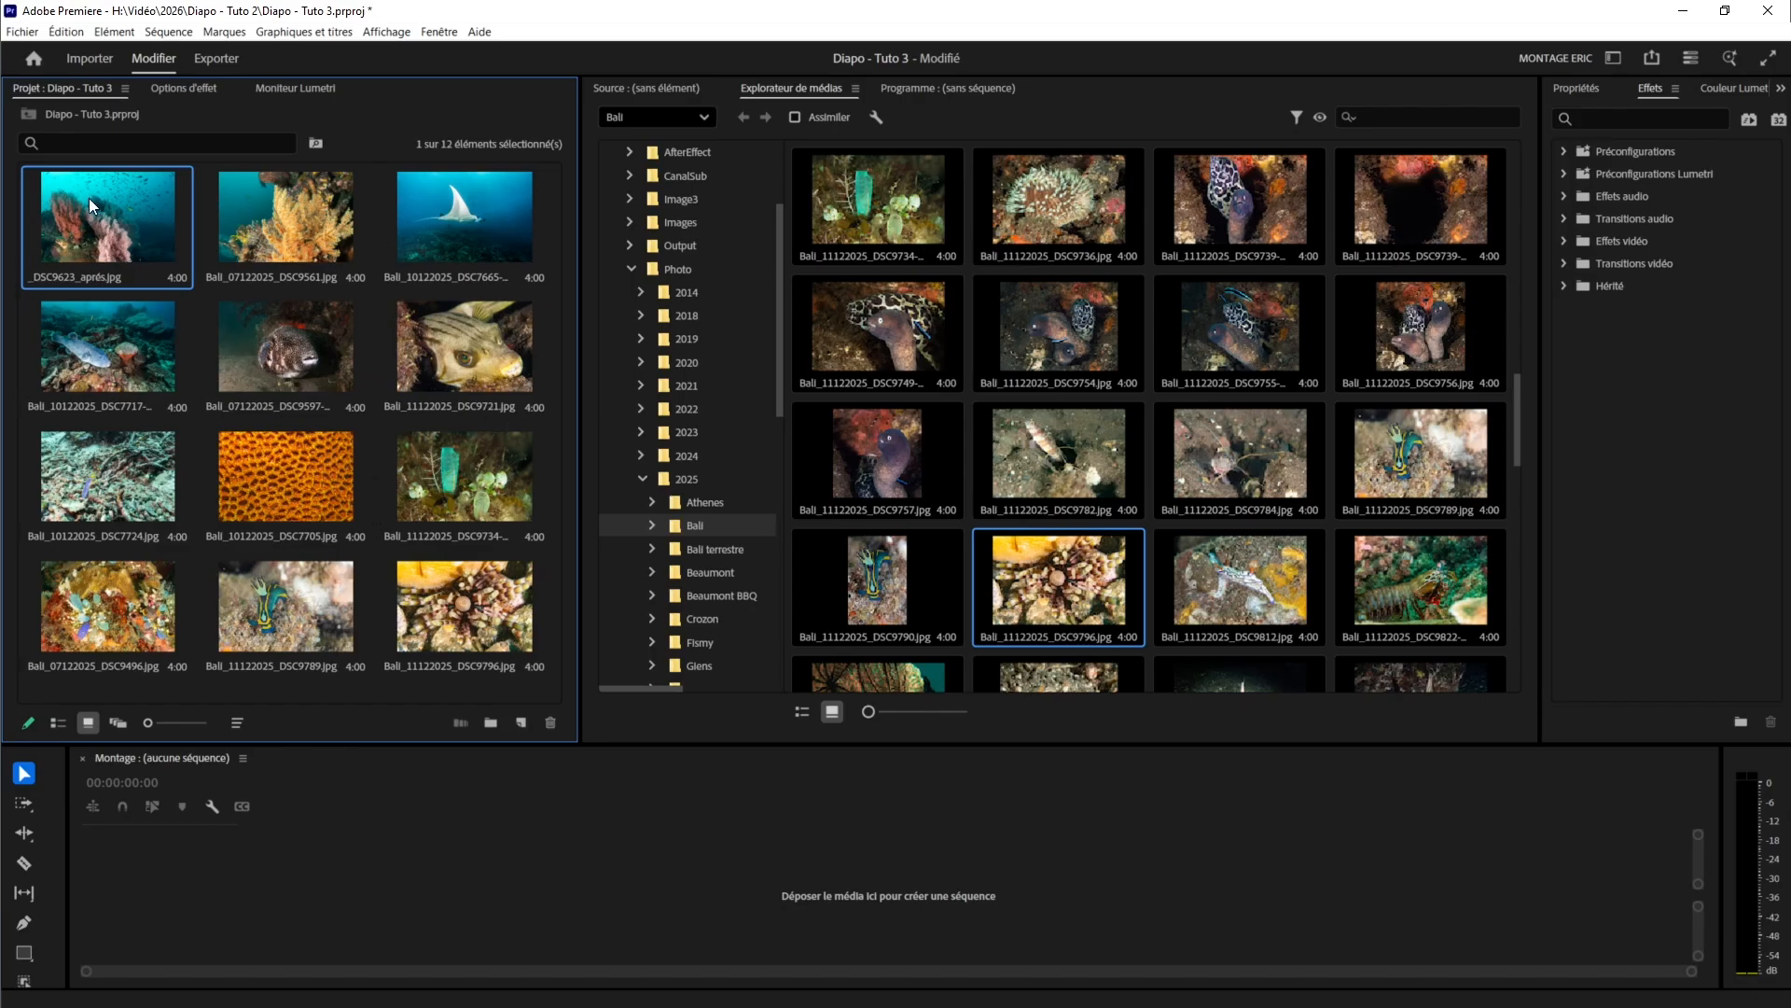
key(ctrl+a)
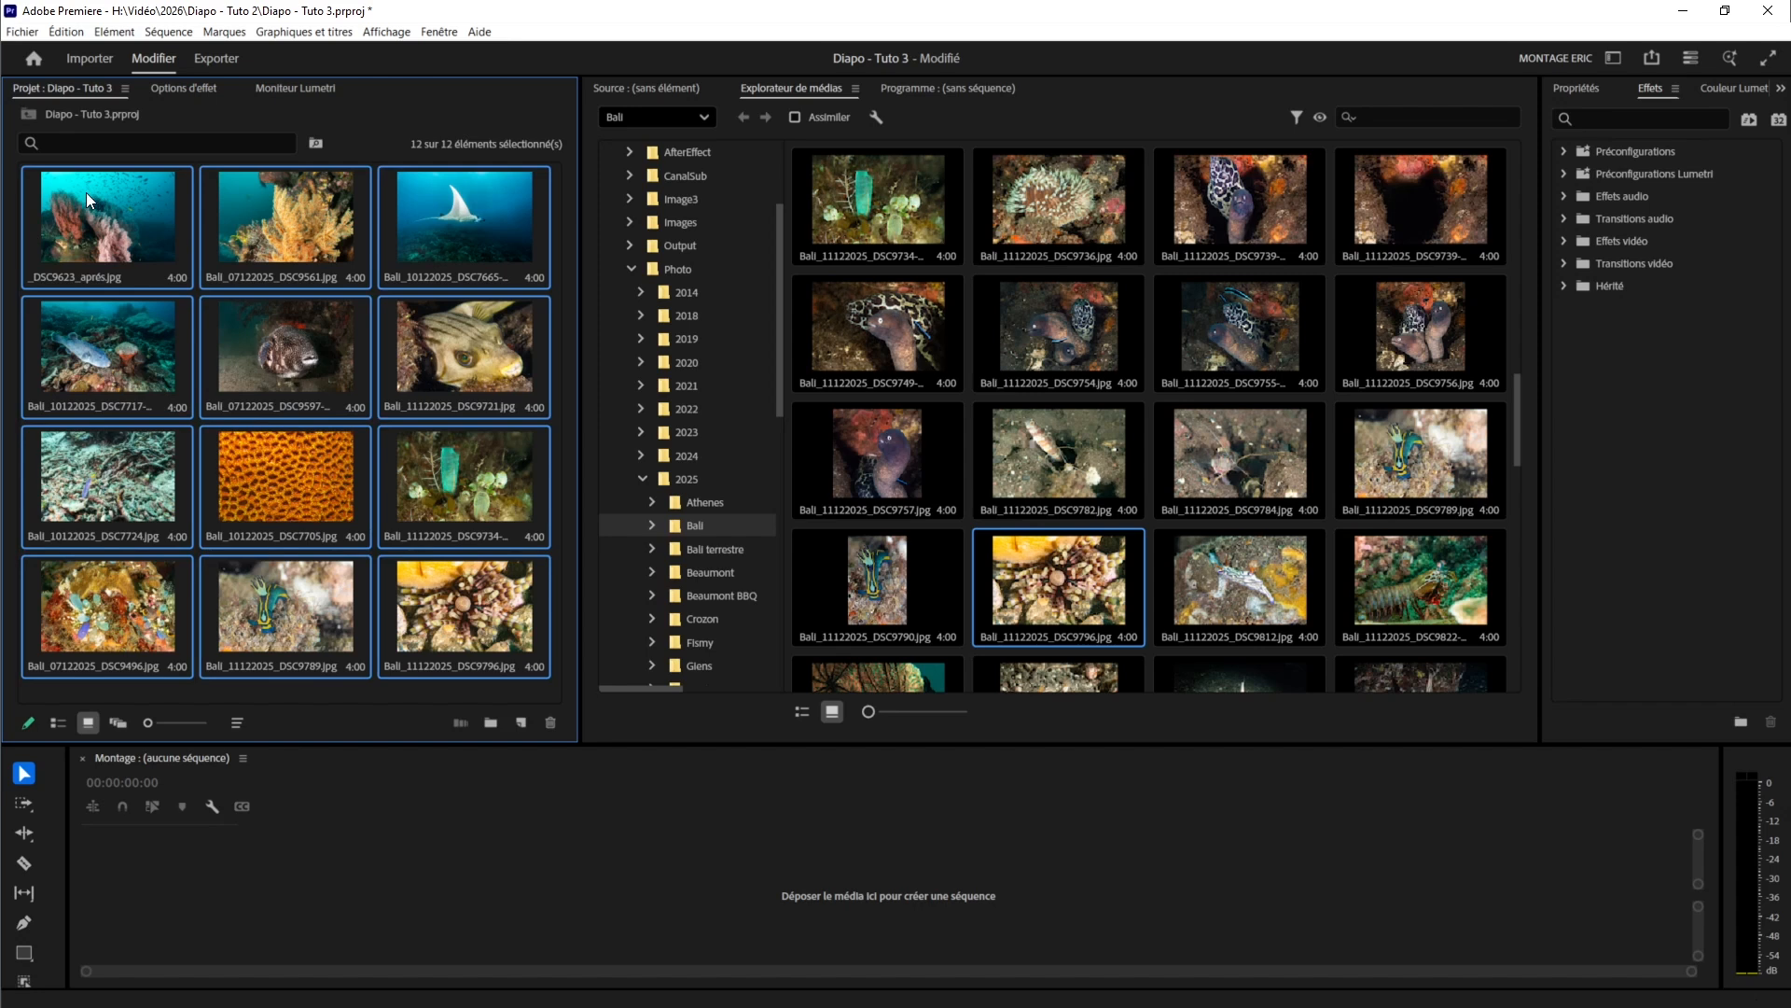
drag(86, 192, 473, 888)
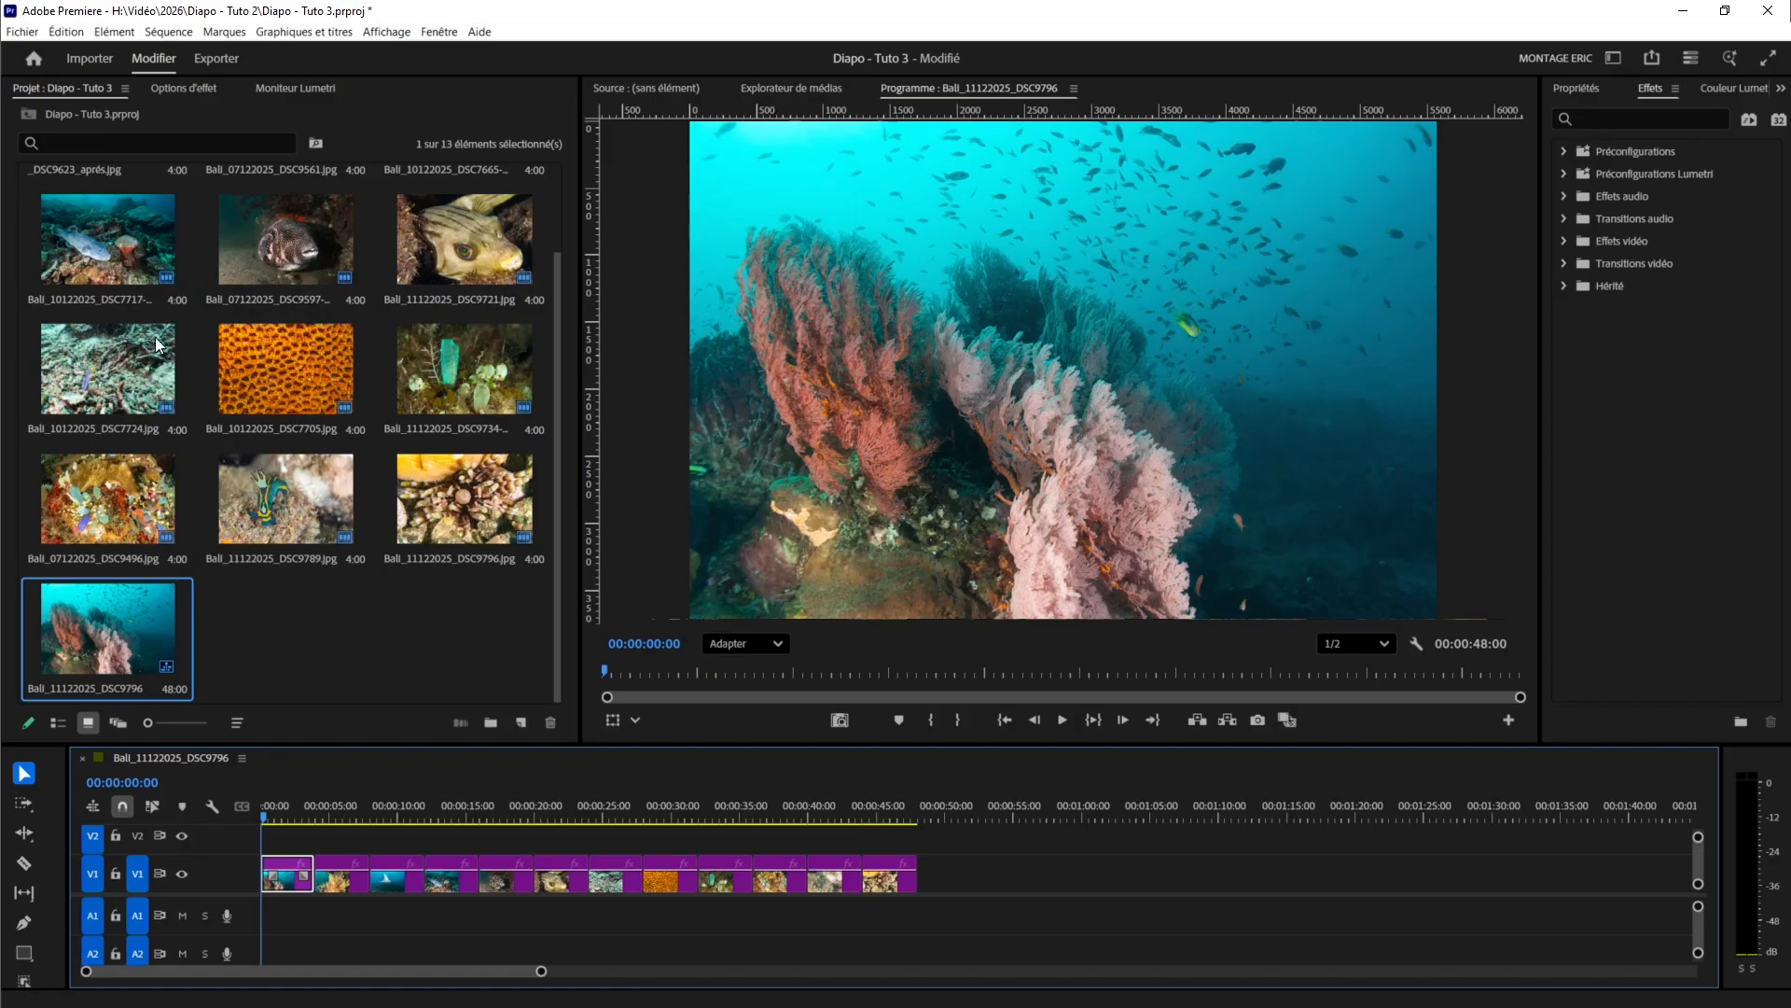
- Create a new bin named Images in the project
scroll(240, 374, up, 1)
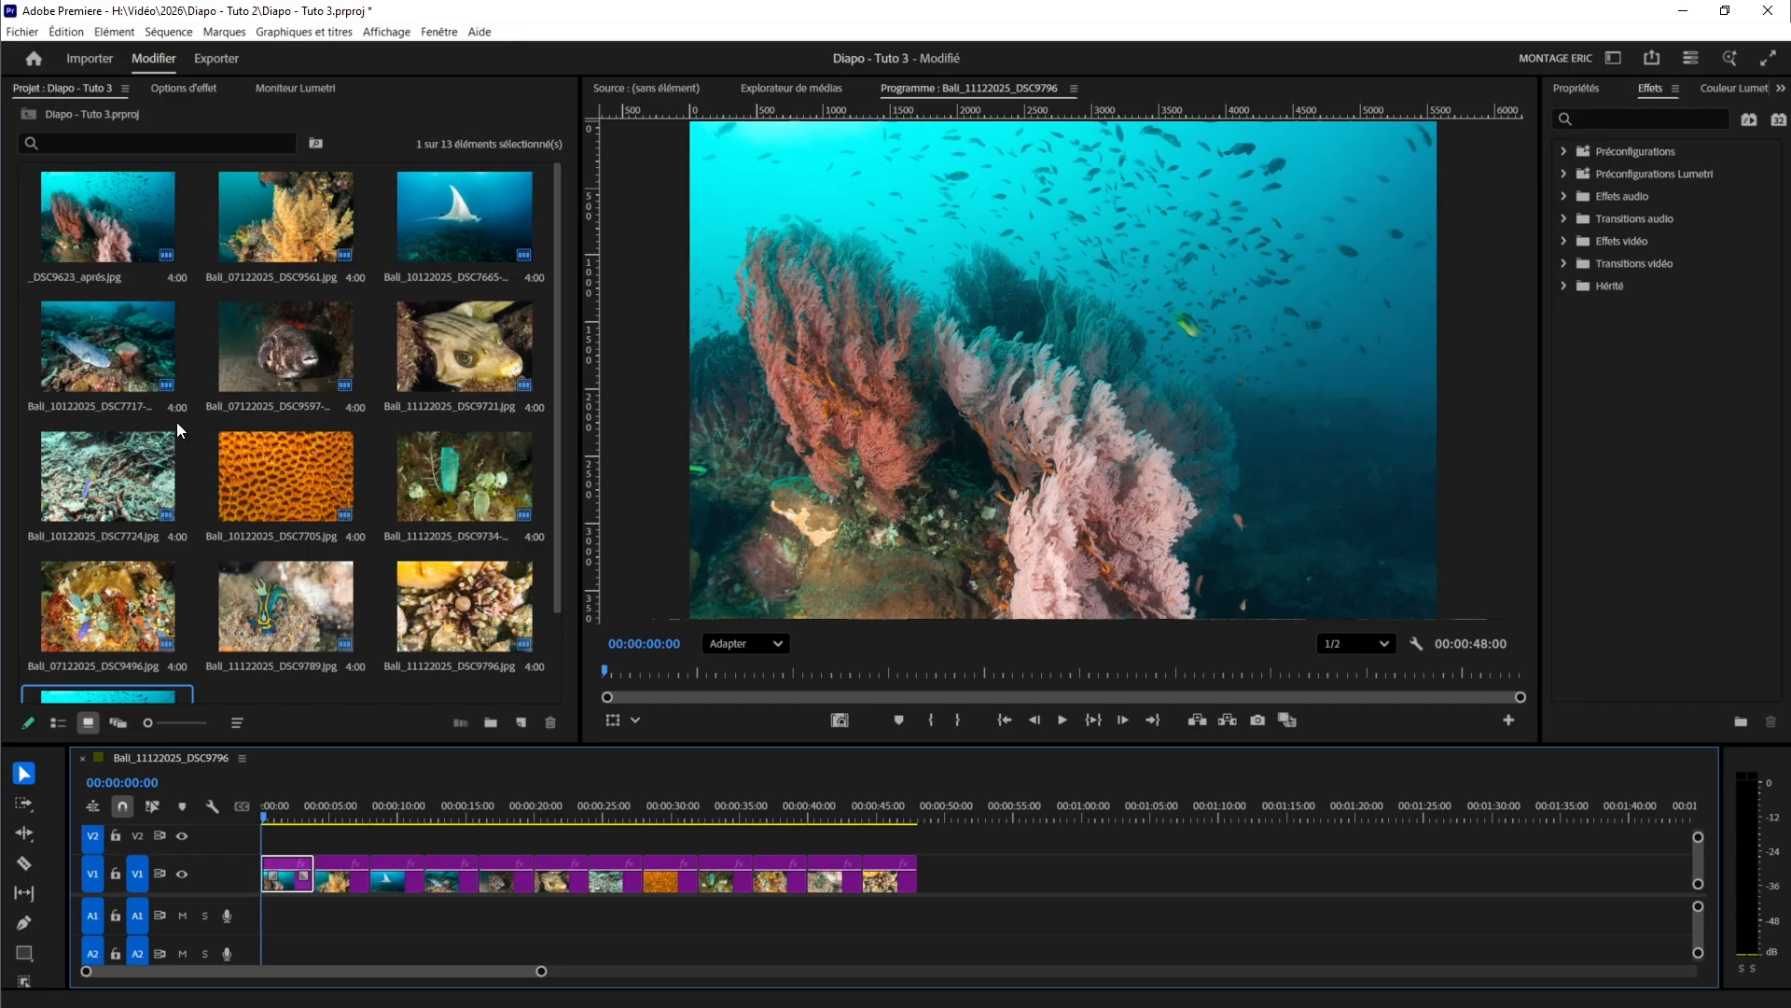
scroll(170, 364, down, 1)
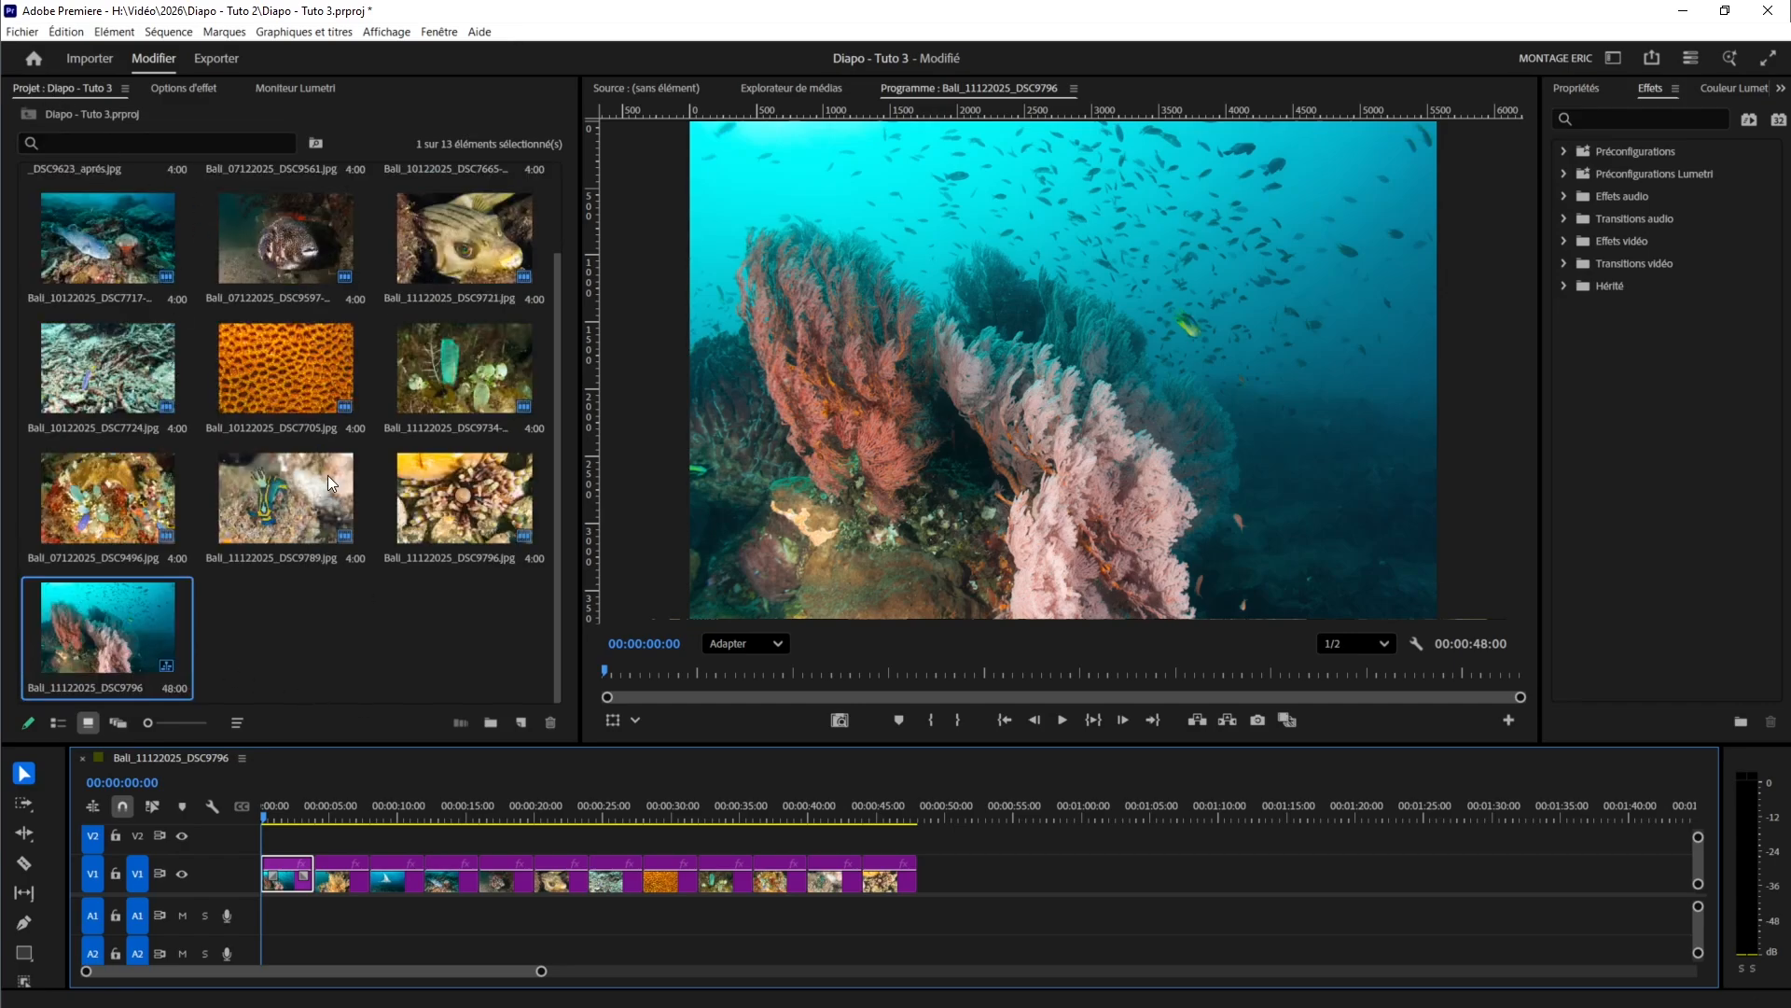
scroll(328, 481, up, 1)
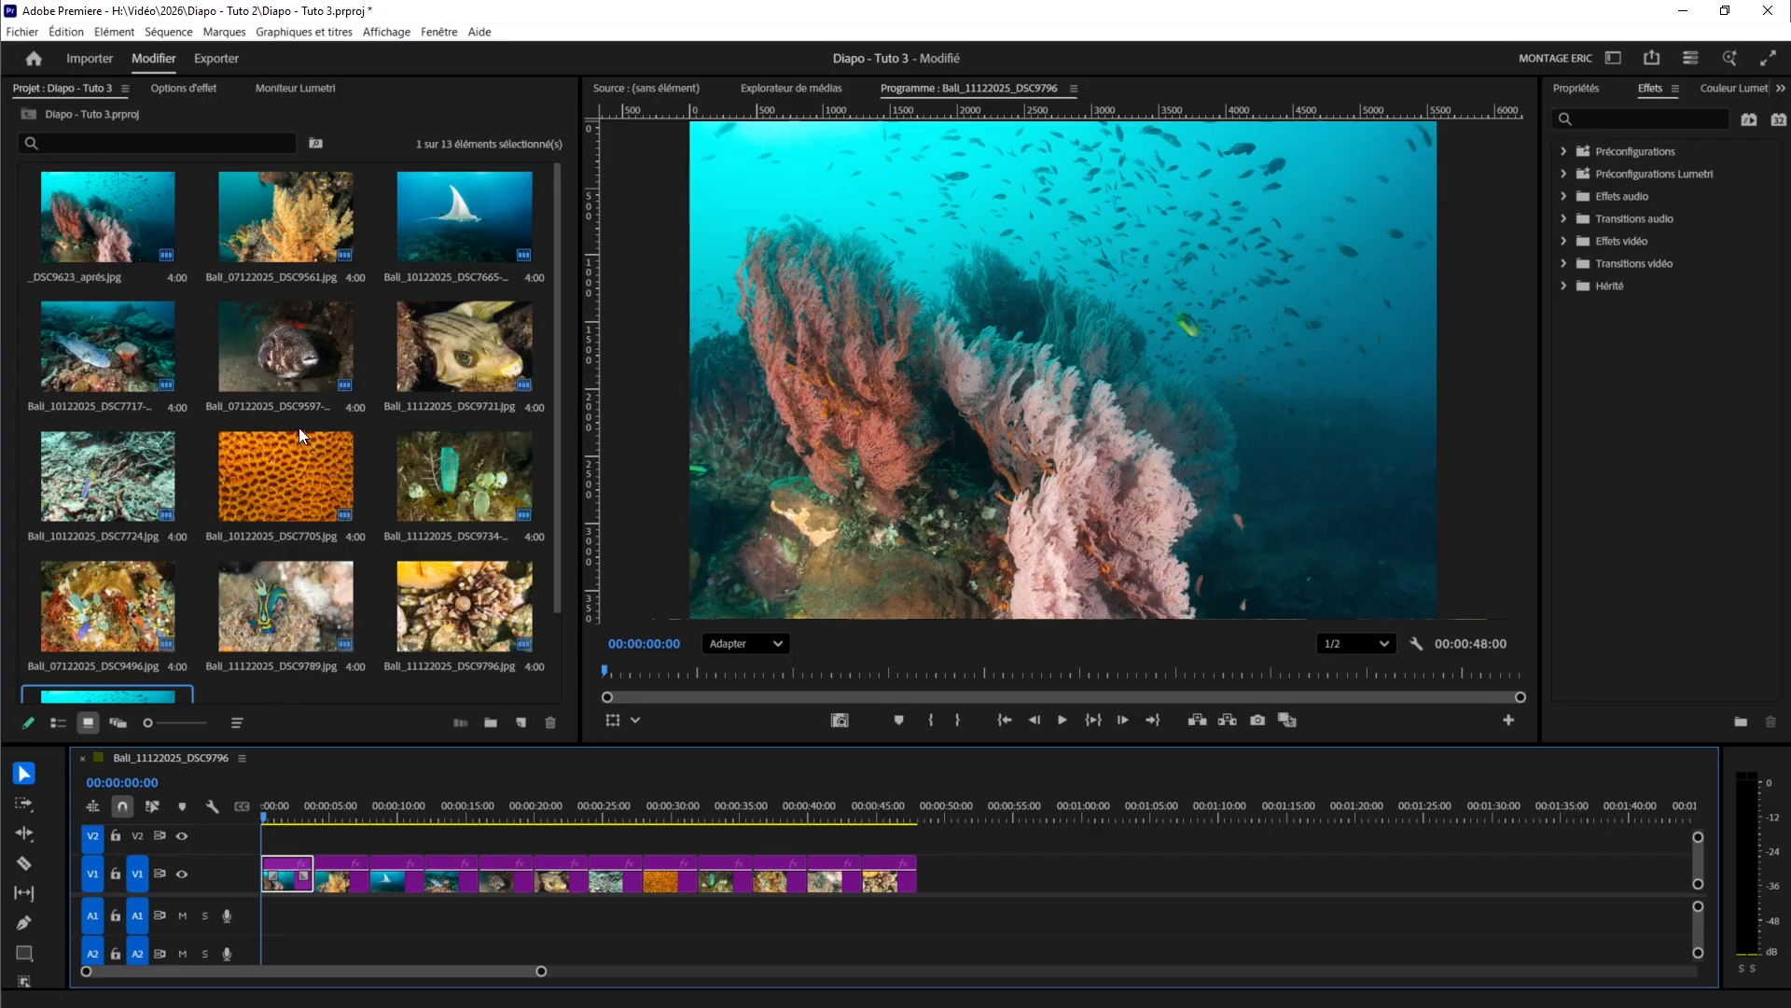
scroll(308, 532, down, 1)
right_click(280, 621)
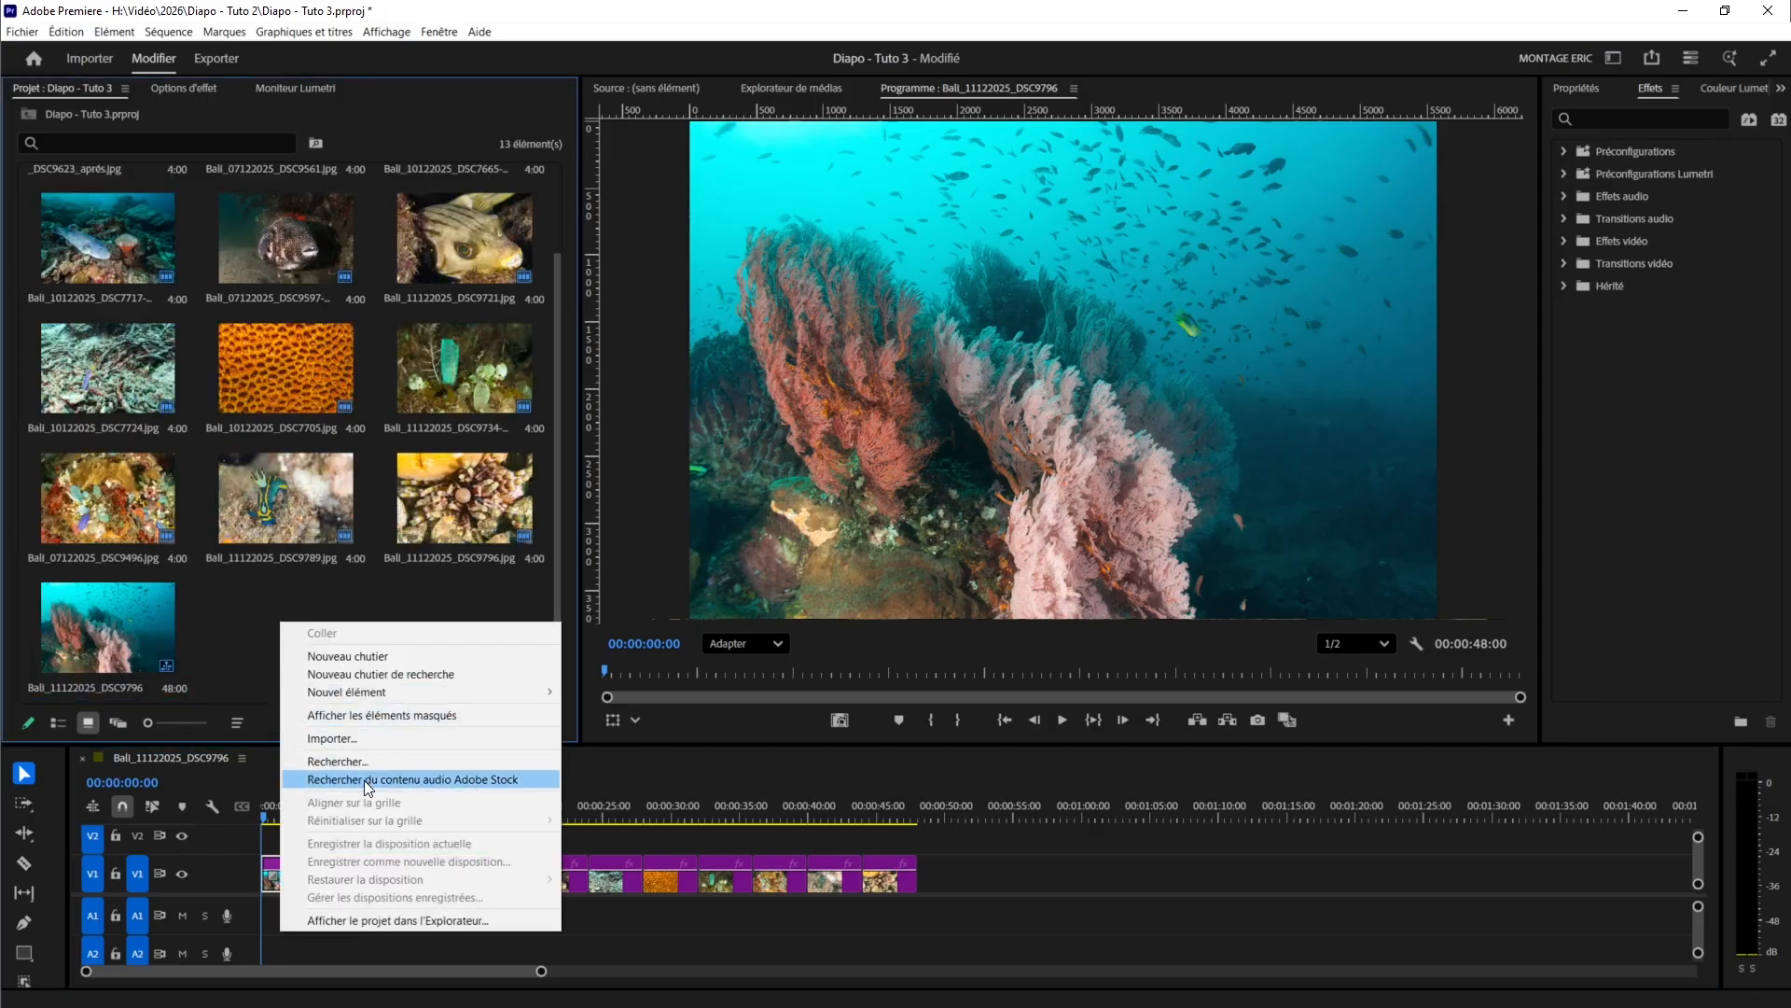
click(377, 661)
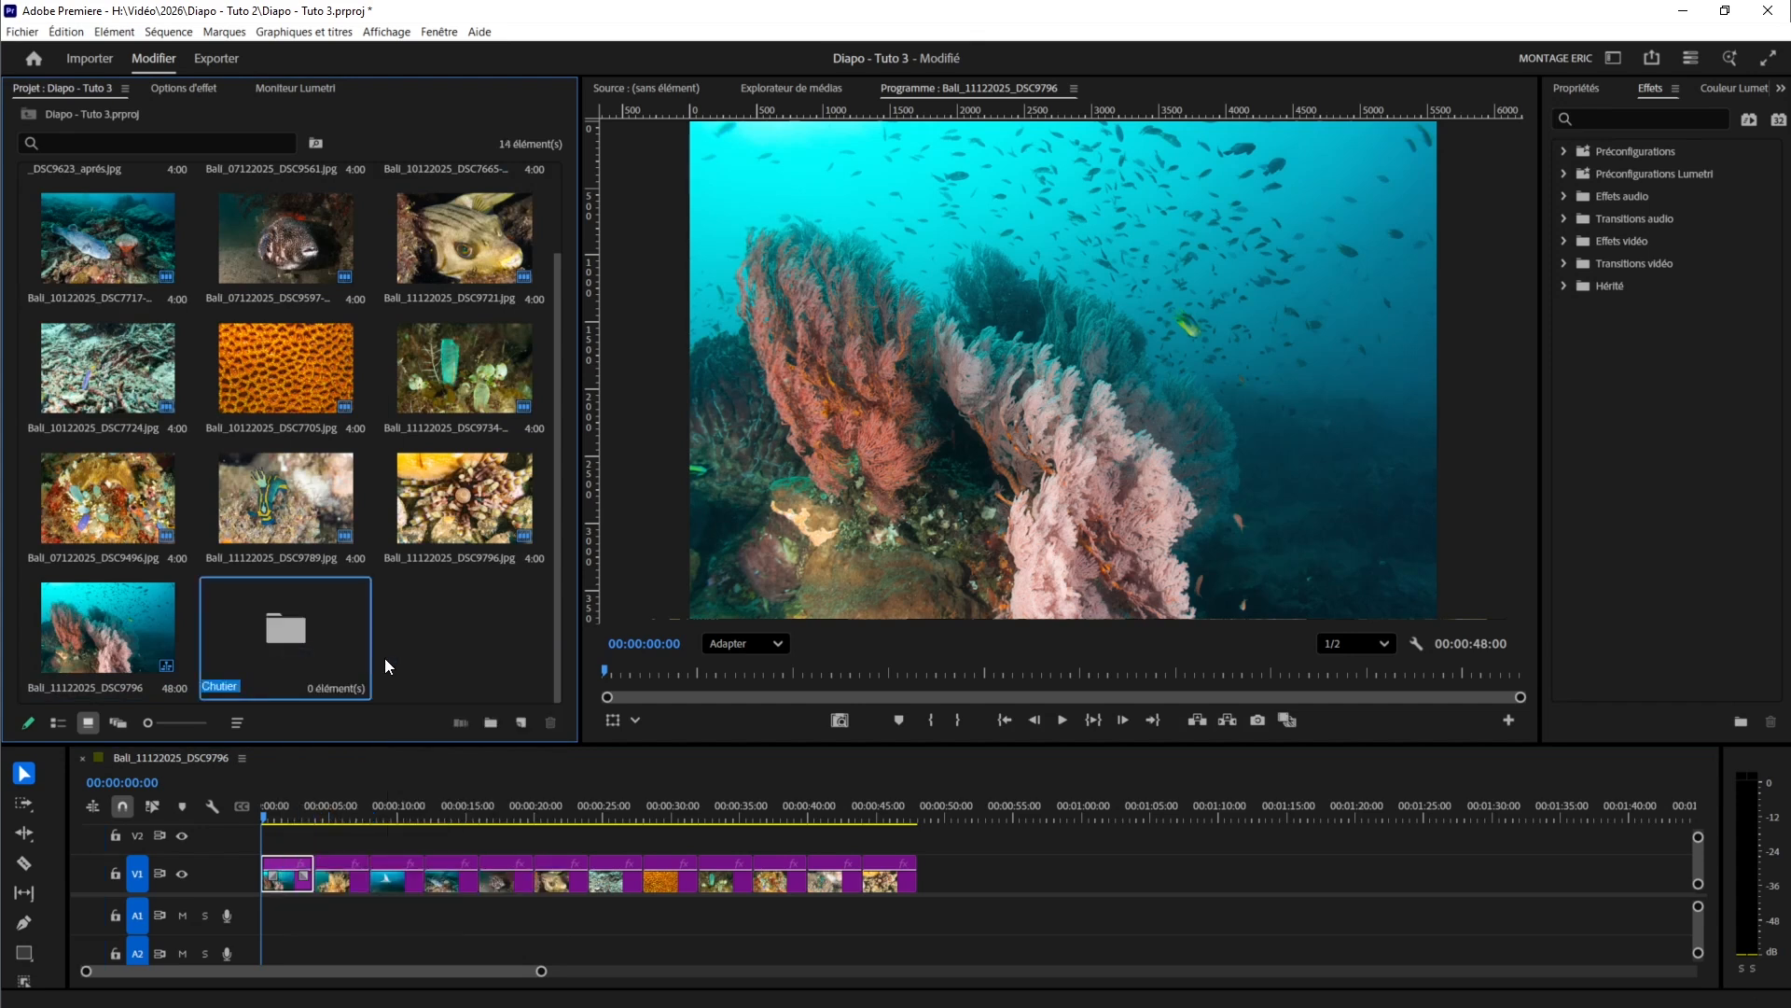
key(BackSpace)
text(Images)
key(Return)
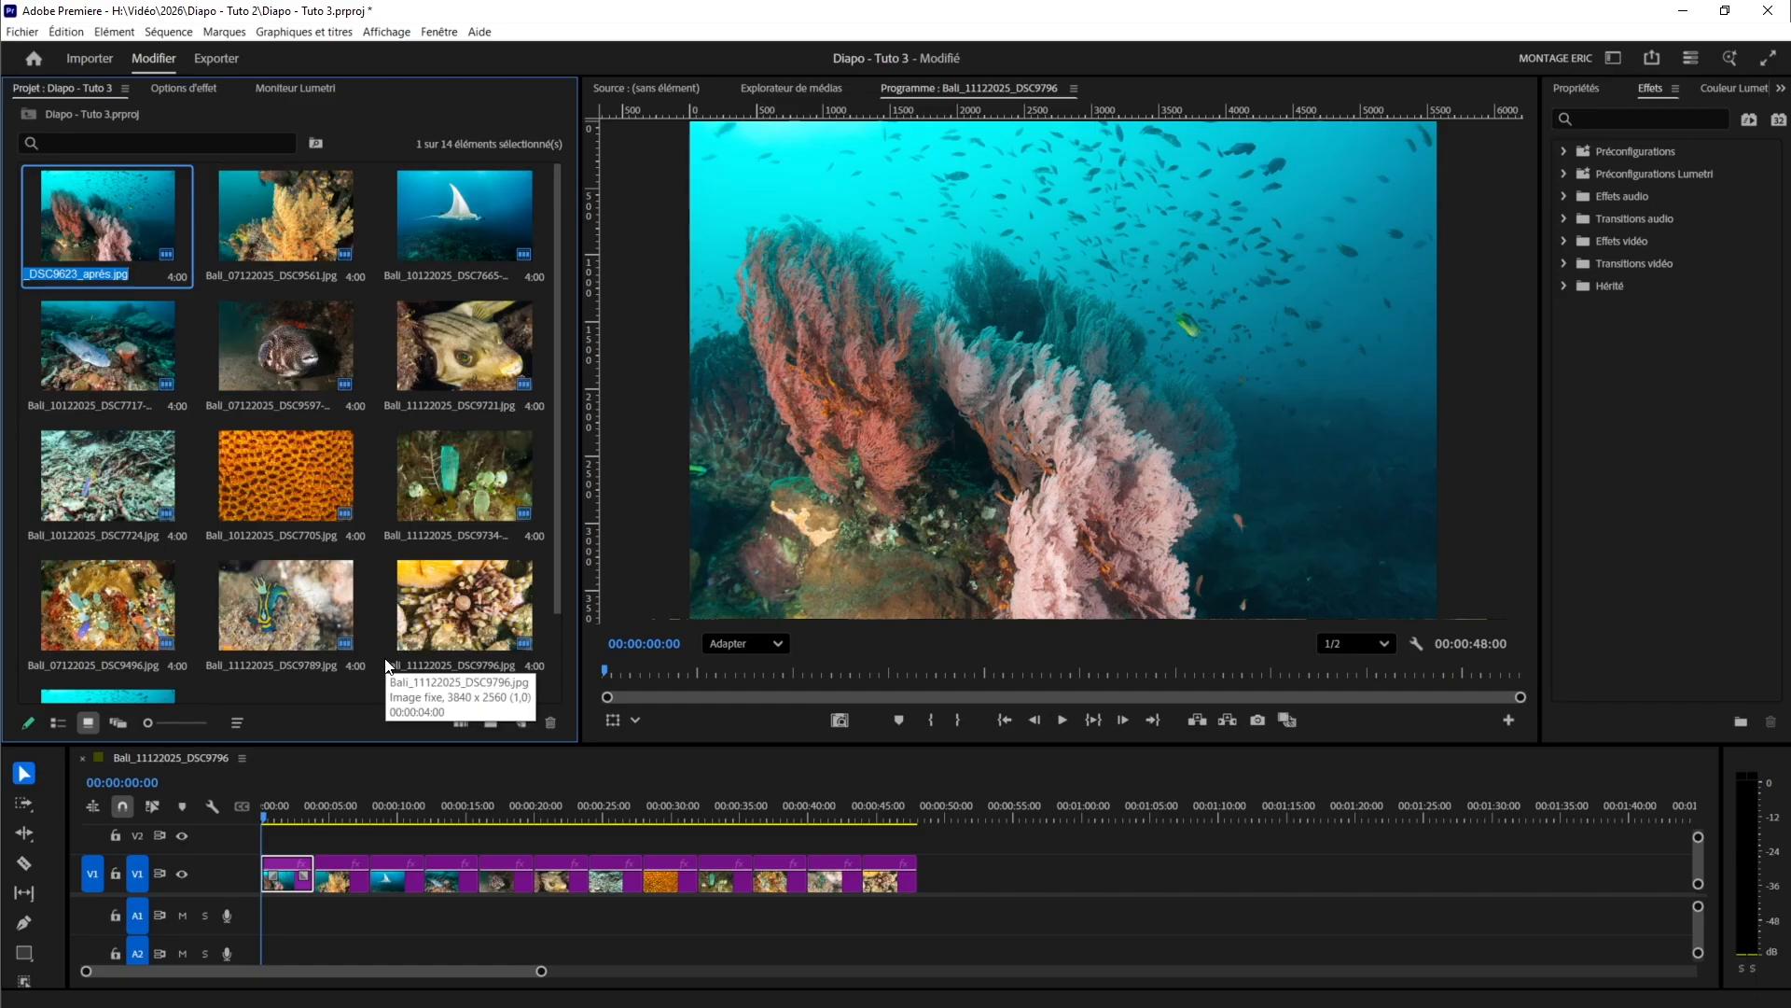
- Move all twelve photos, from _DSC9623_aprés.jpg to DSC9796, into the Images bin
shift+click(444, 612)
scroll(444, 612, down, 1)
drag(443, 521, 295, 631)
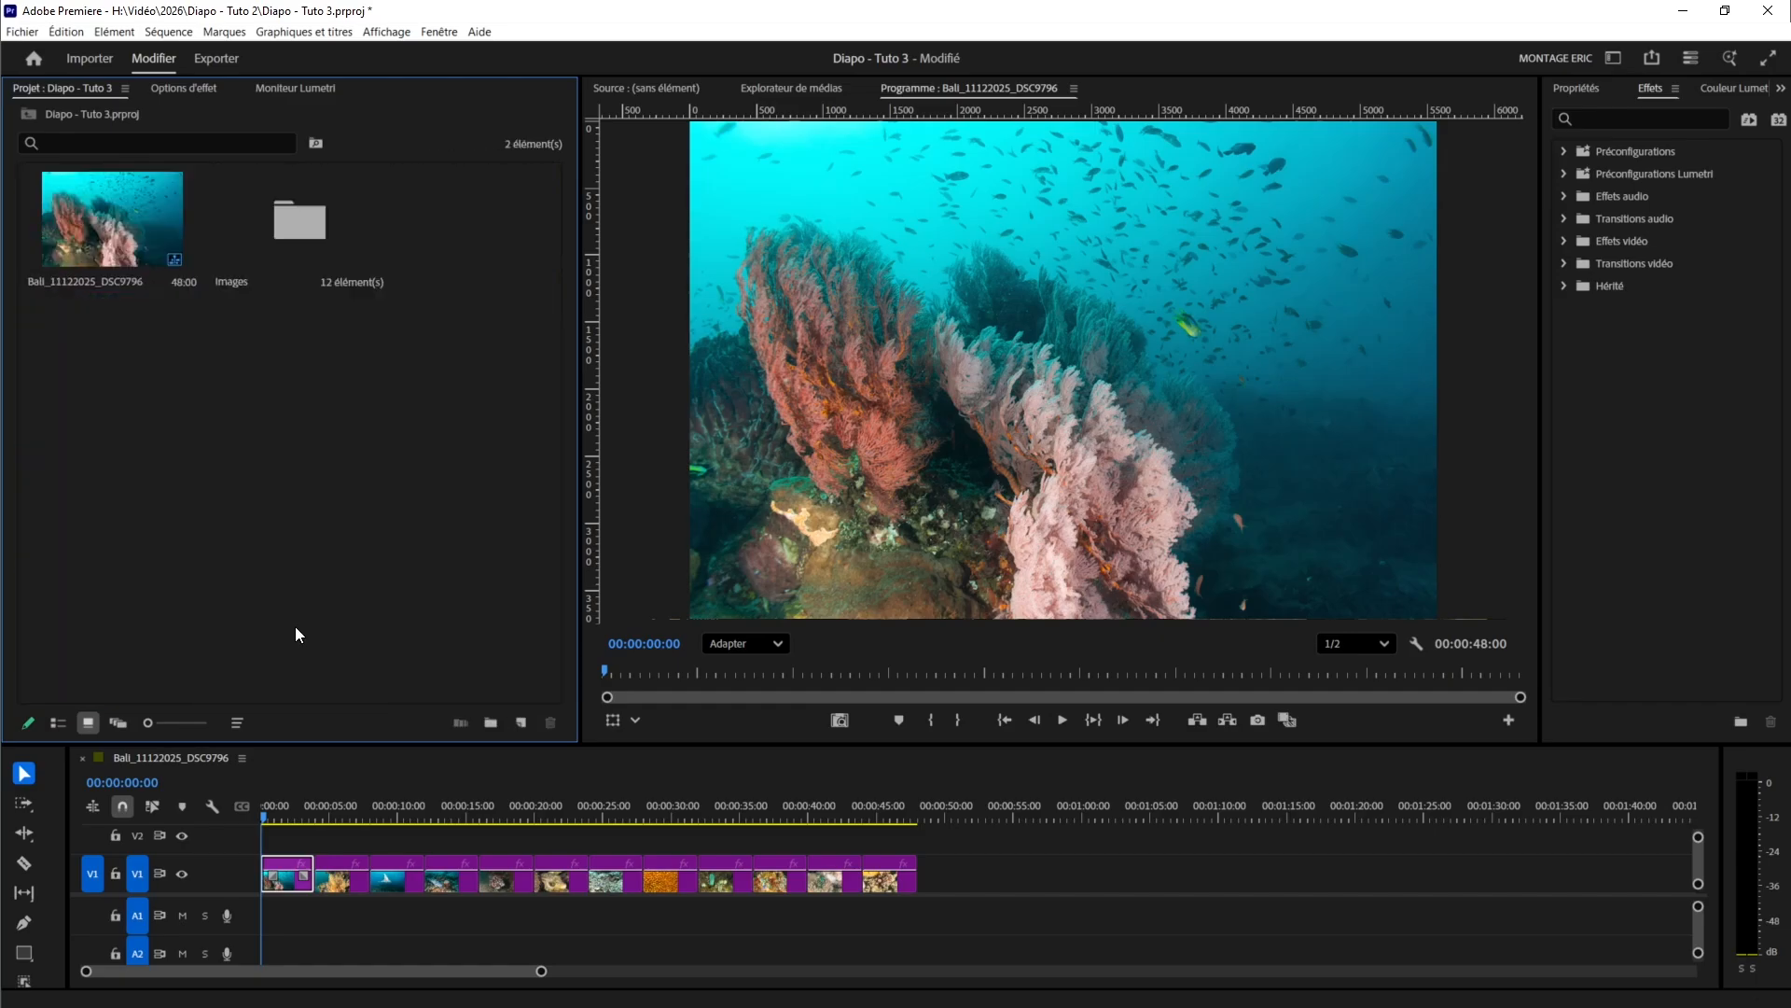
- Open the Images bin, view it maximized with slightly larger thumbnails, and restore the normal layout
double_click(281, 221)
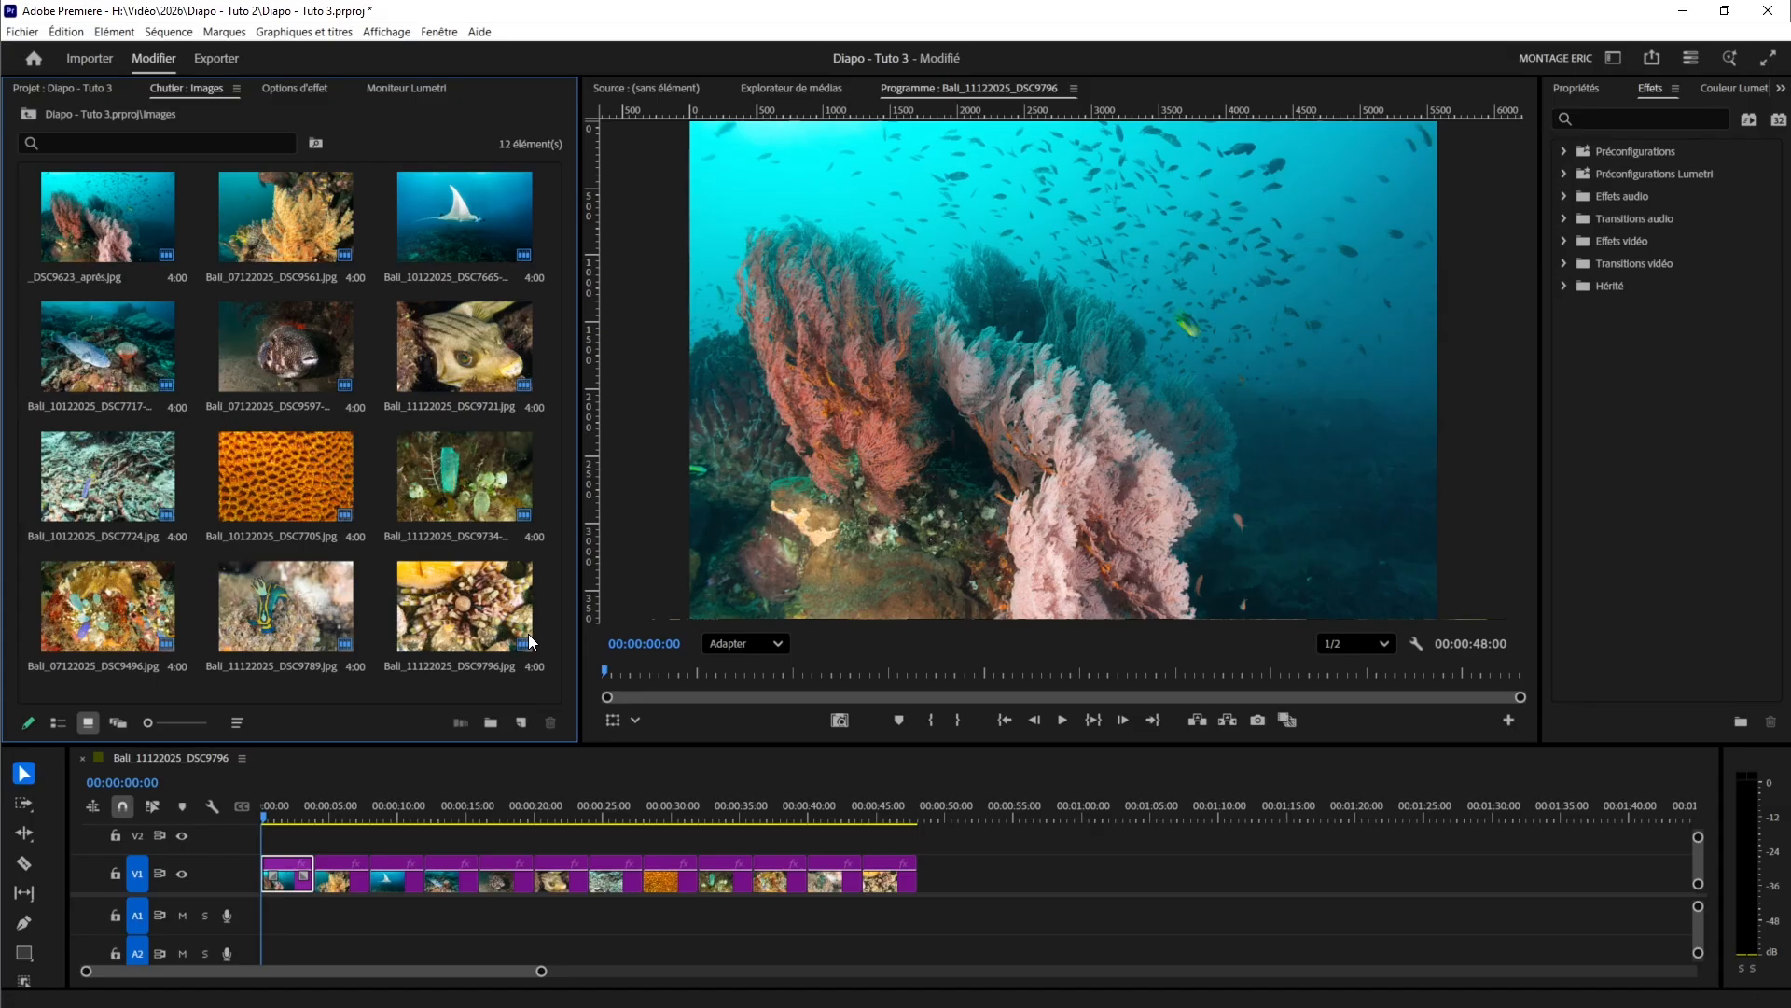
double_click(205, 87)
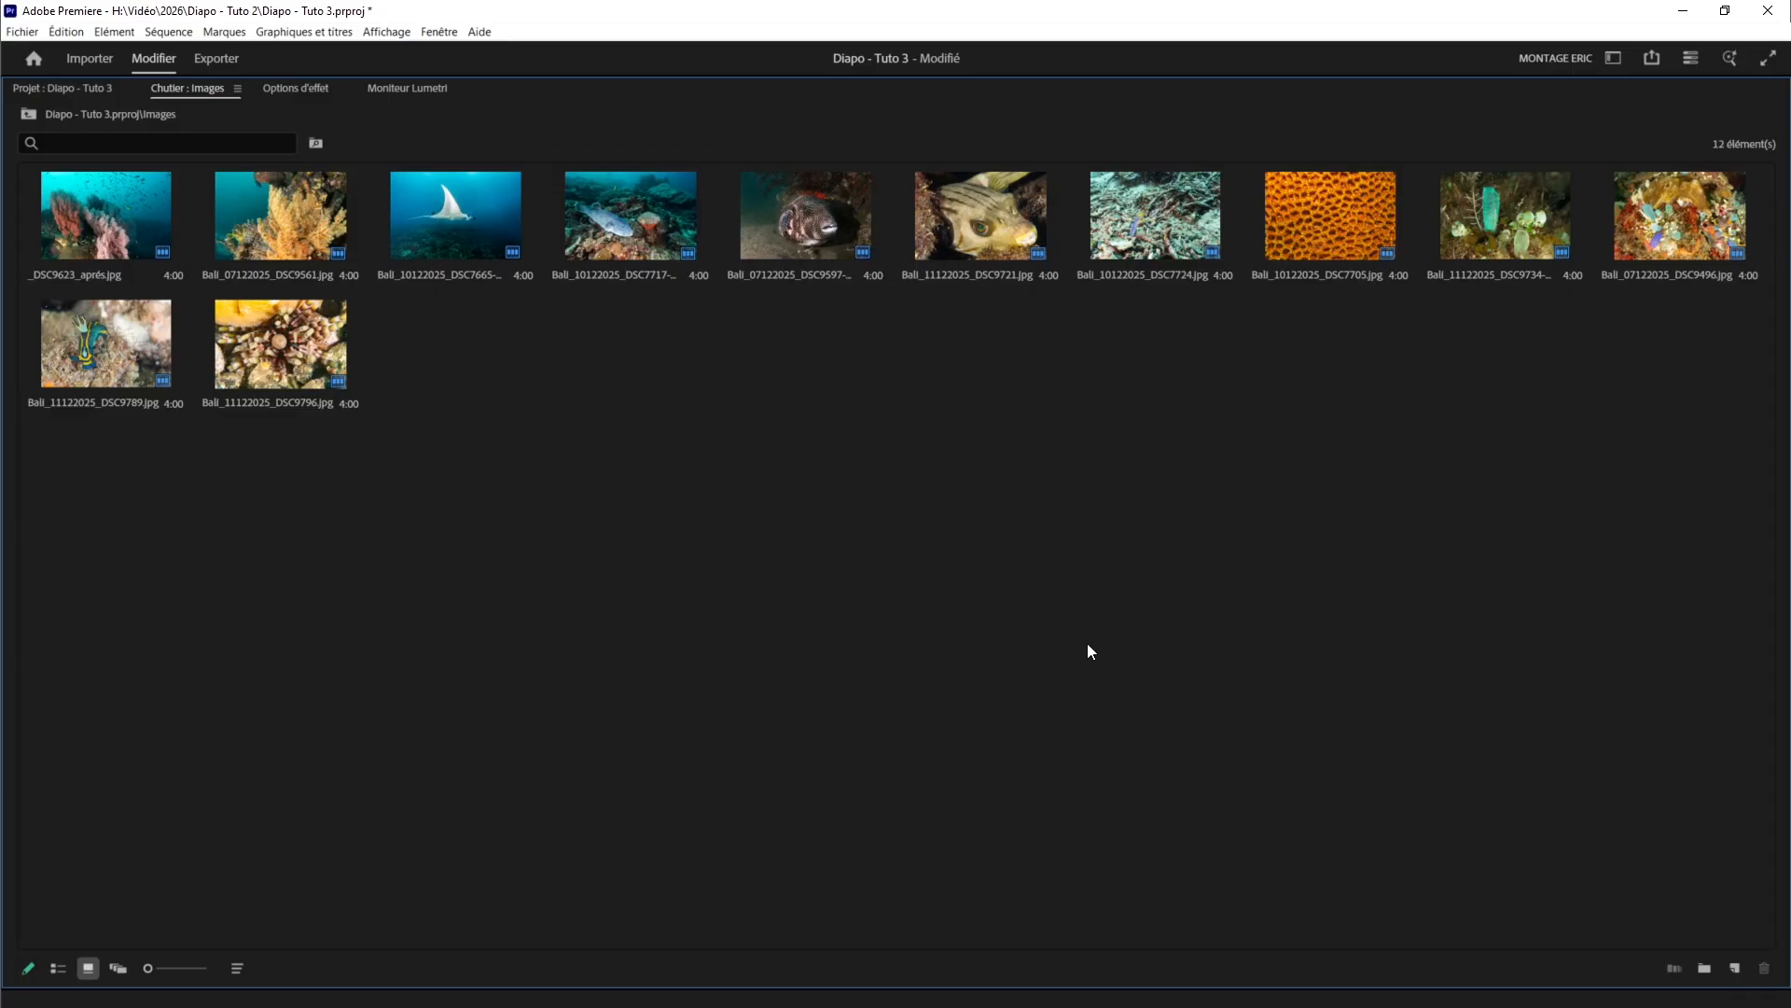
drag(149, 971, 161, 970)
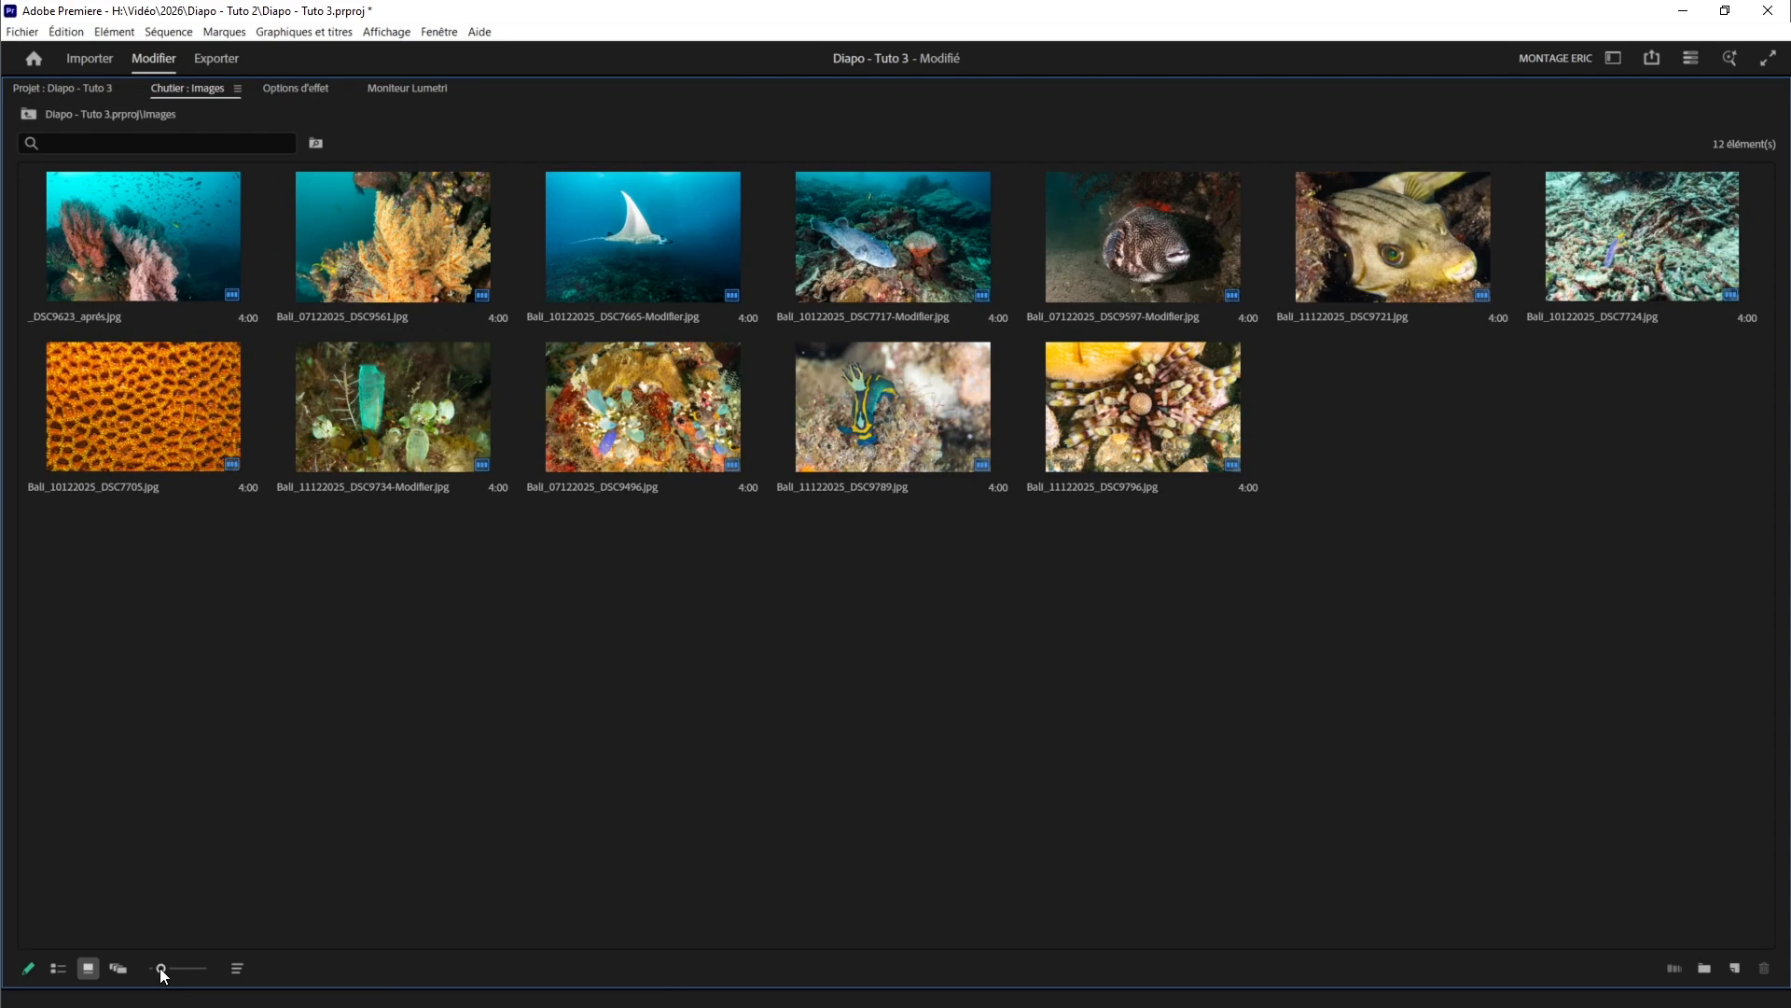
mouse_move(161, 970)
mouse_down()
mouse_move(177, 970)
mouse_move(157, 968)
mouse_up()
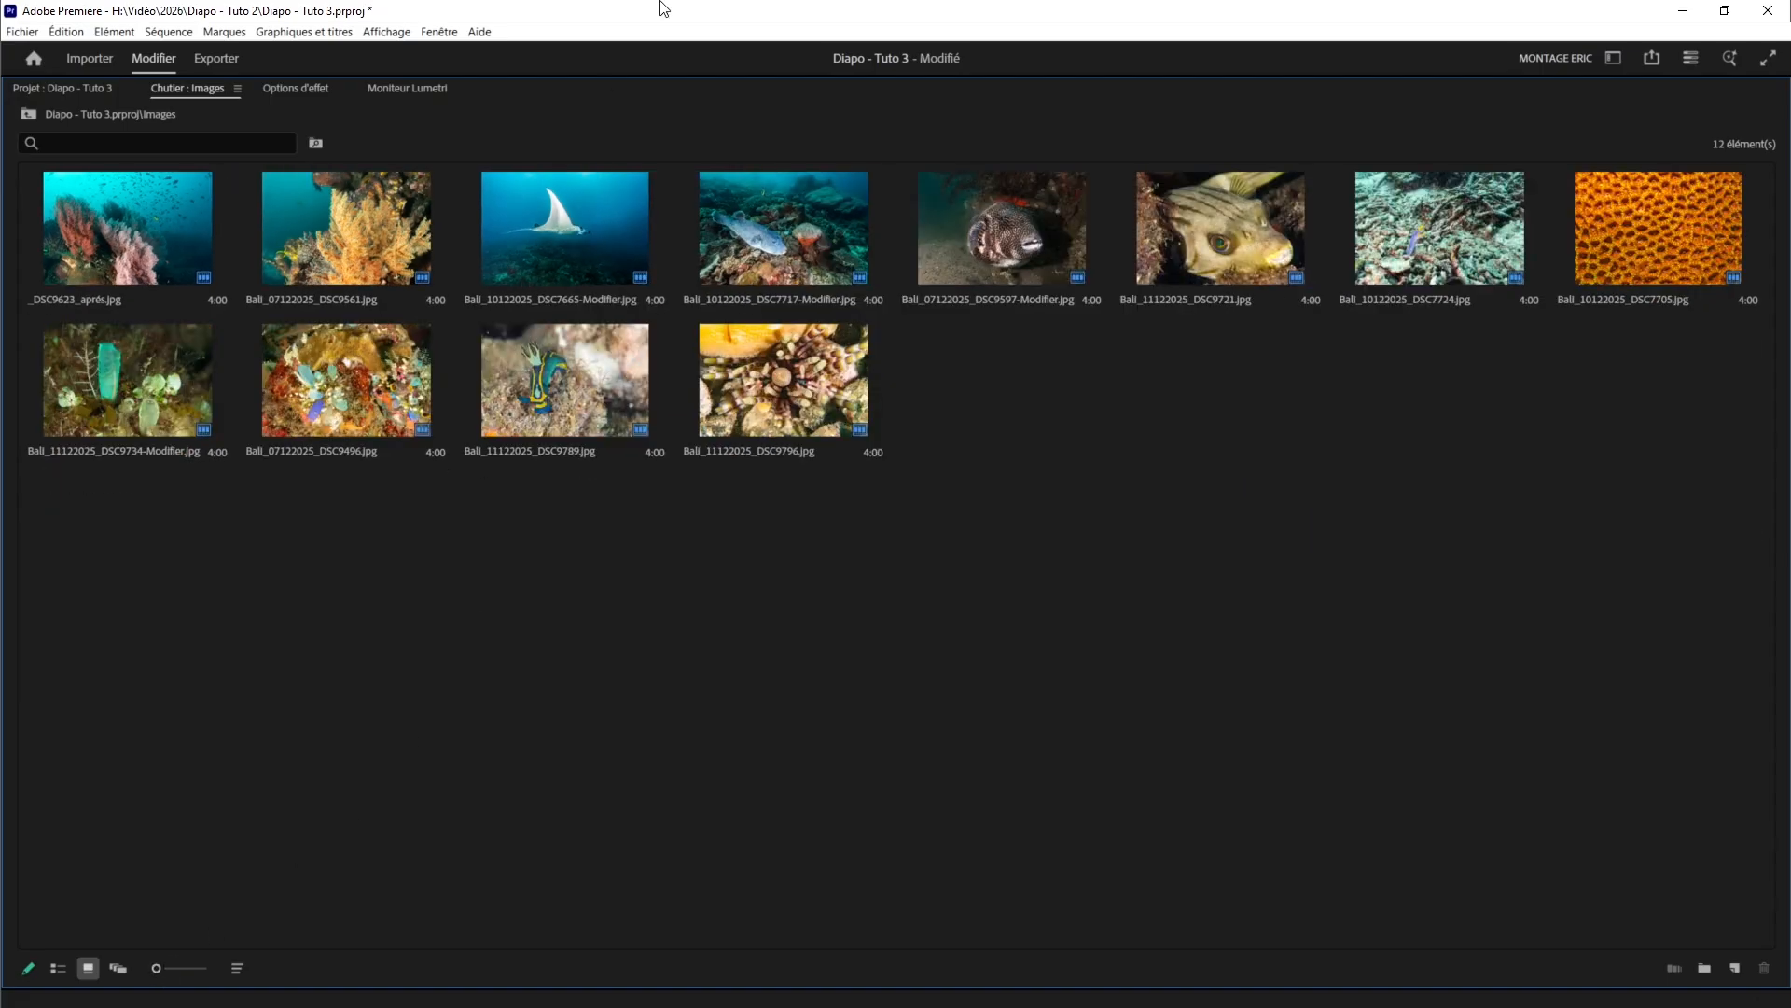
double_click(194, 87)
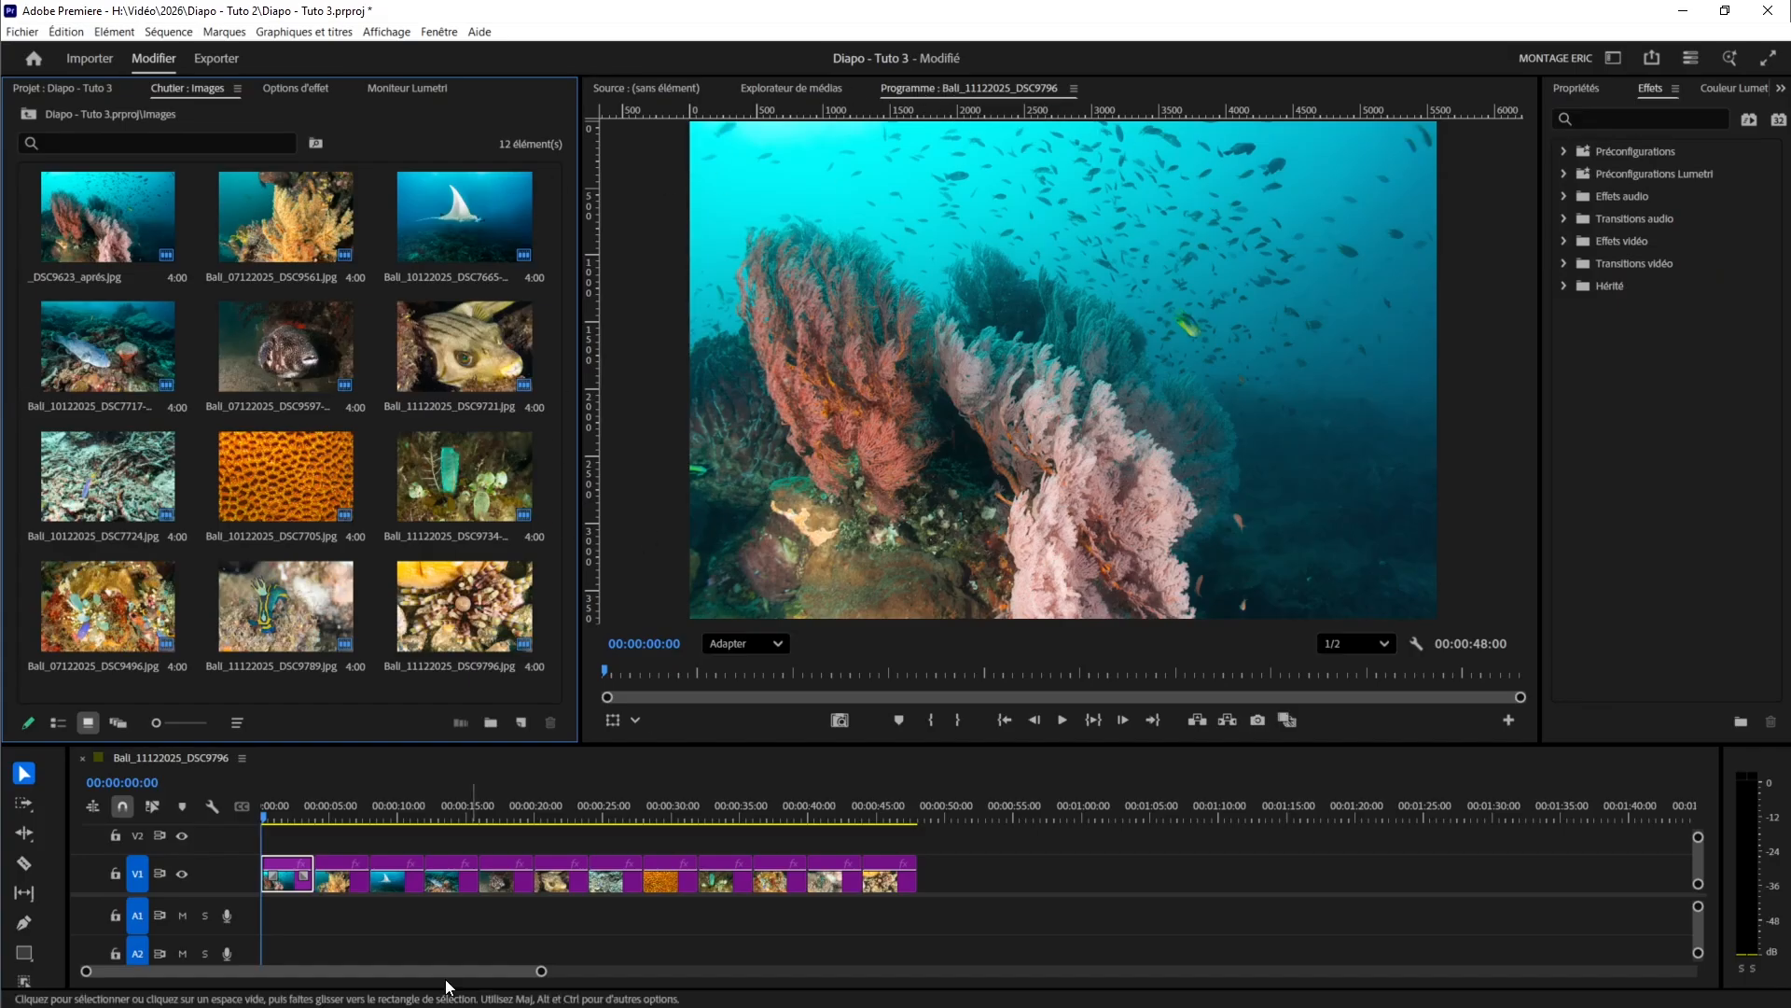
- View the program monitor and the timeline maximized one after the other, restoring the normal layout each time
drag(263, 819, 232, 838)
click(912, 86)
key(grave)
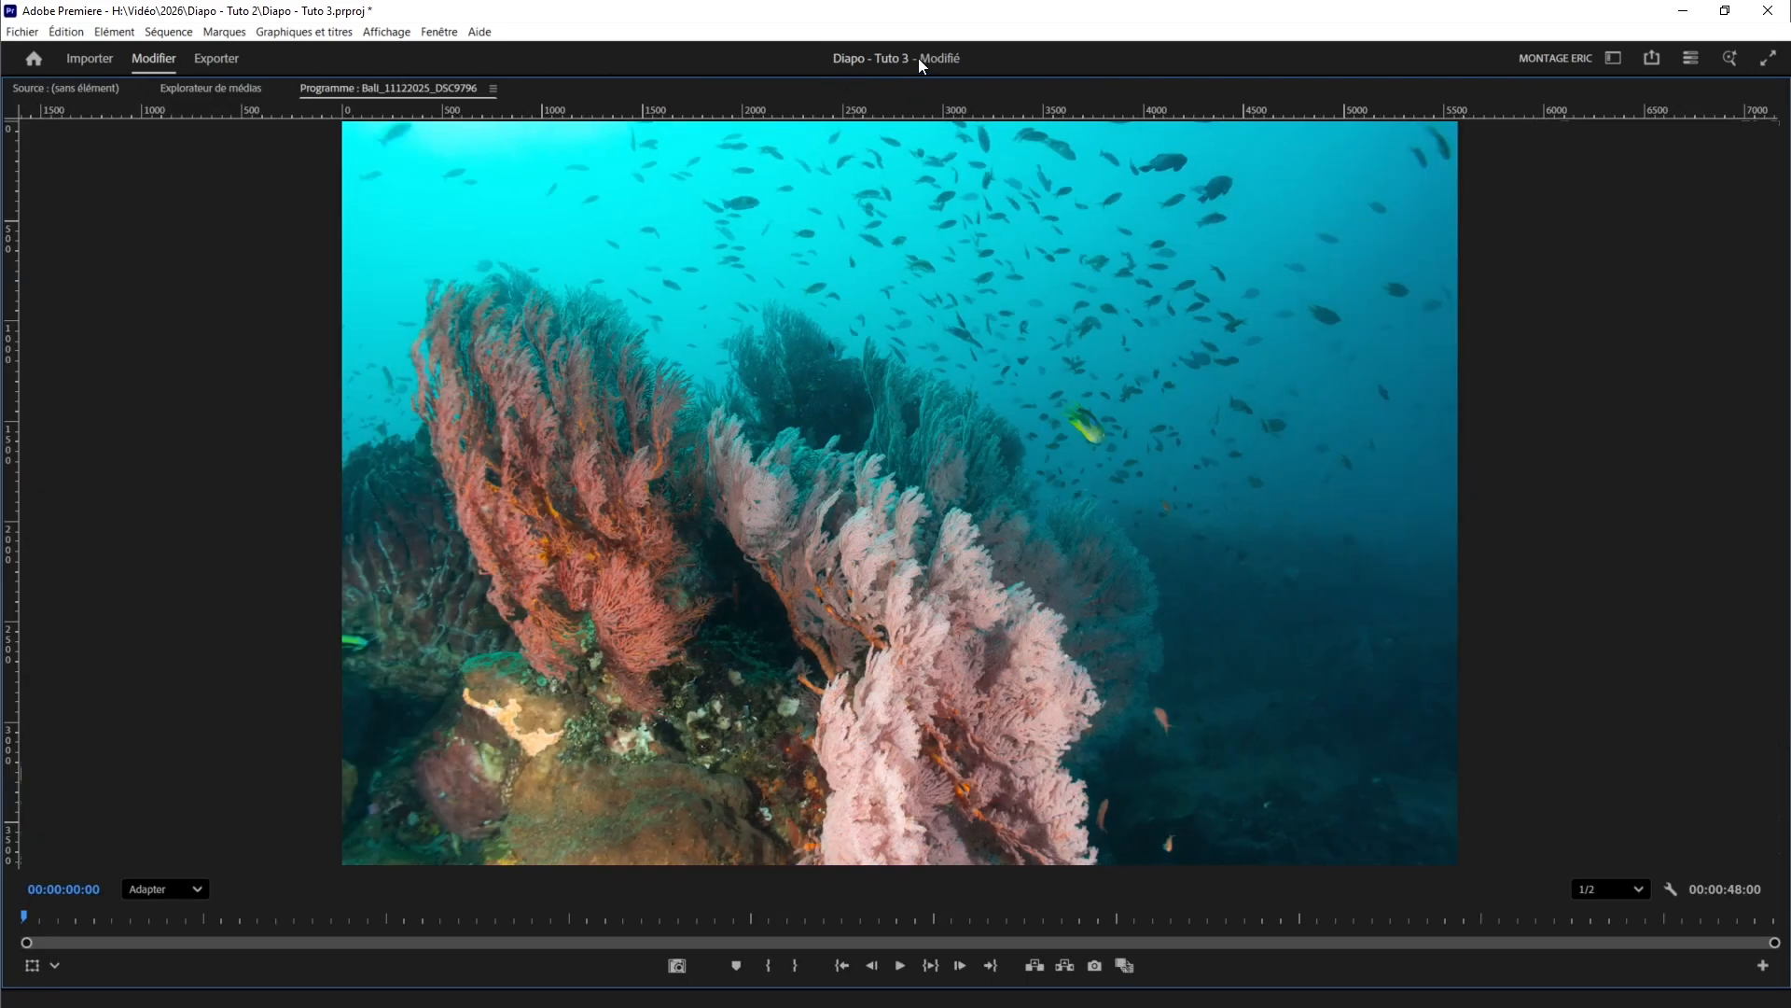
key(grave)
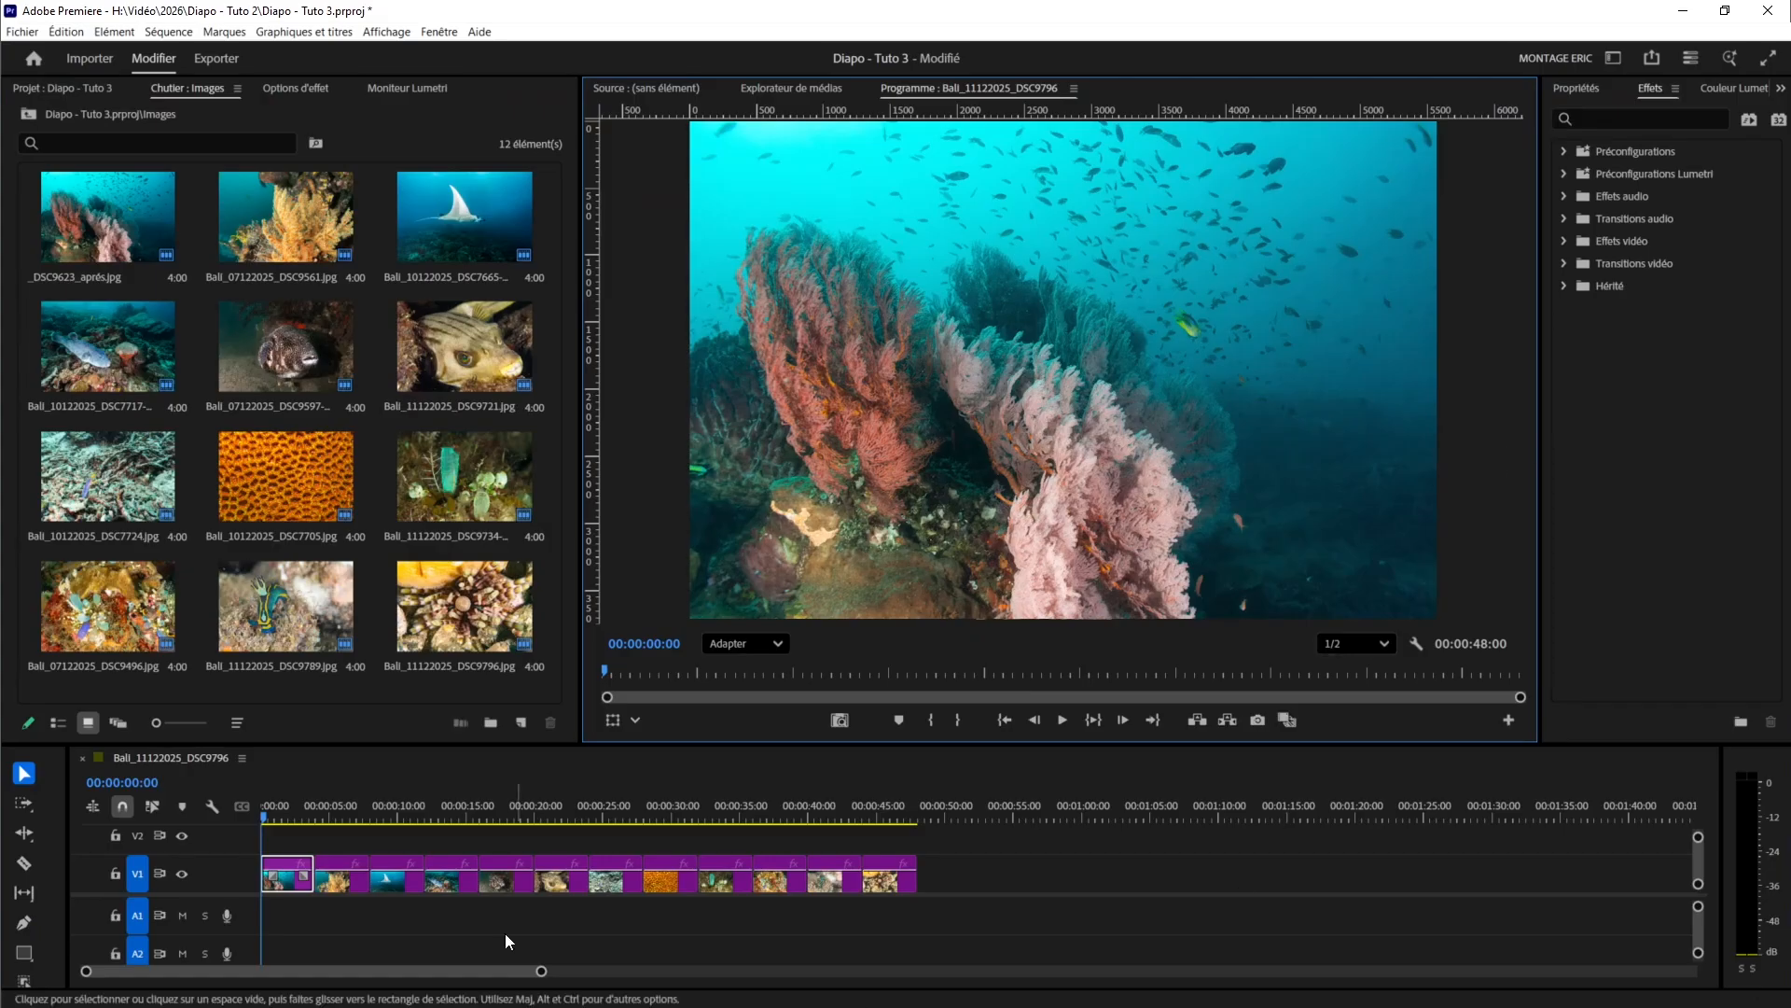
click(118, 754)
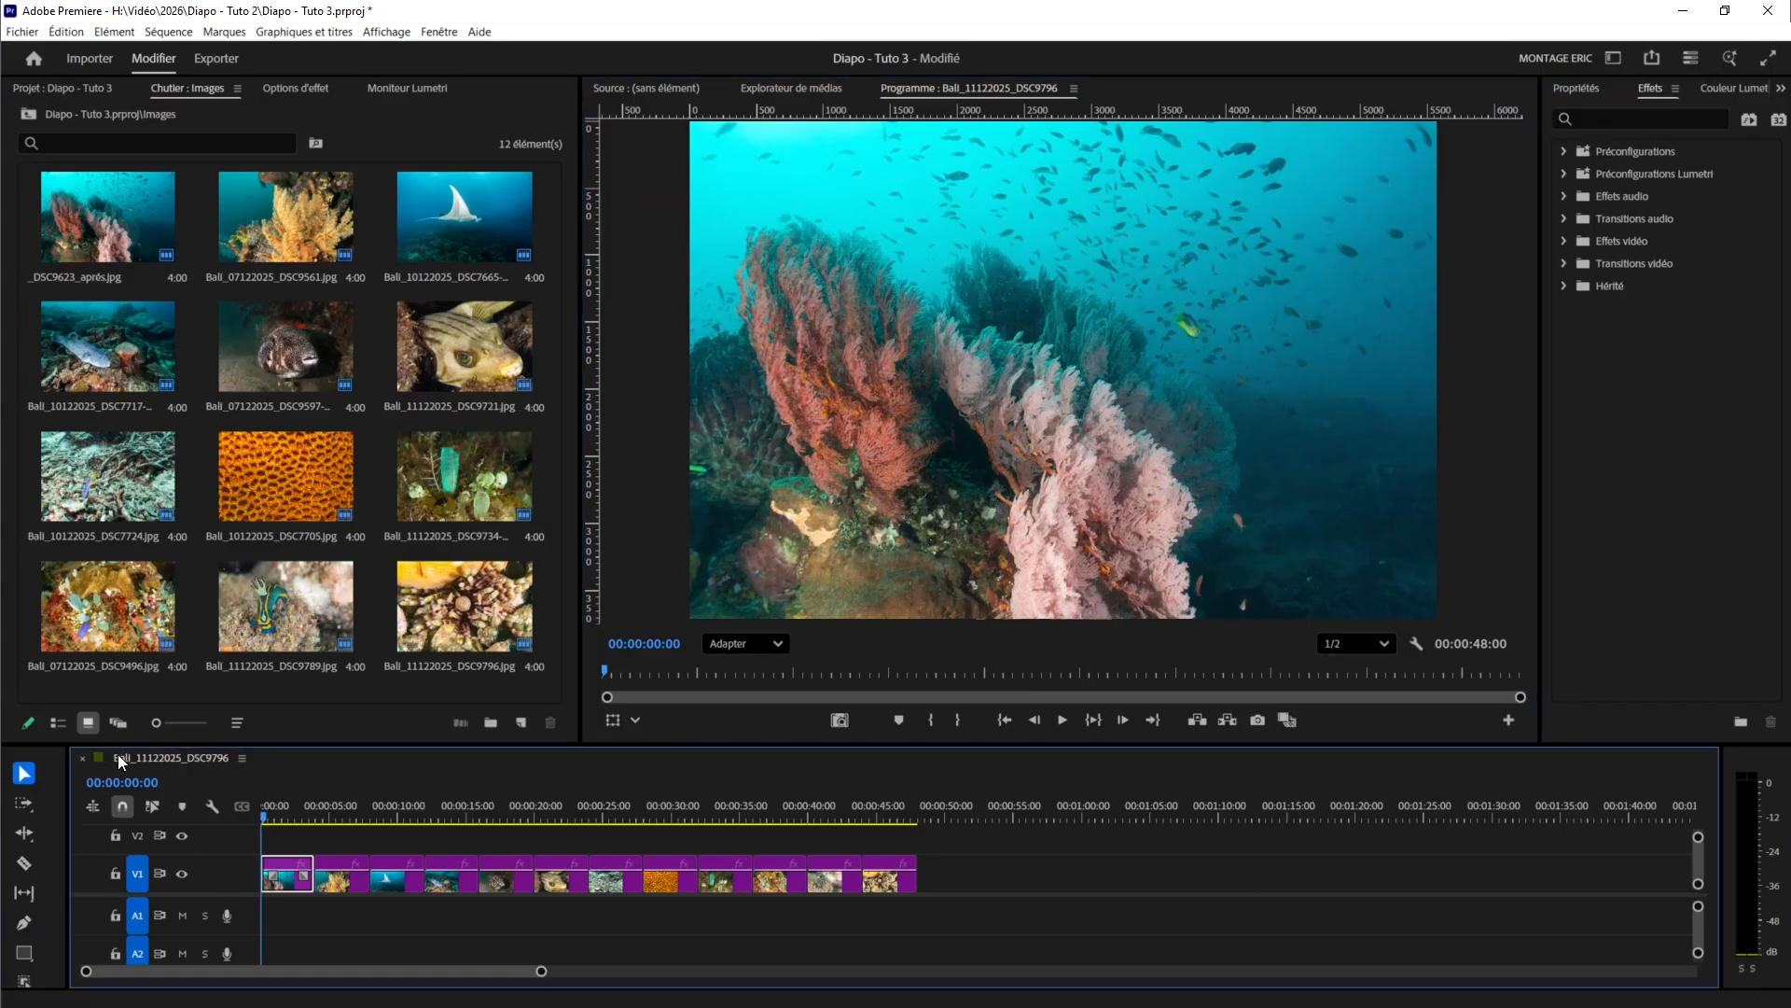
key(grave)
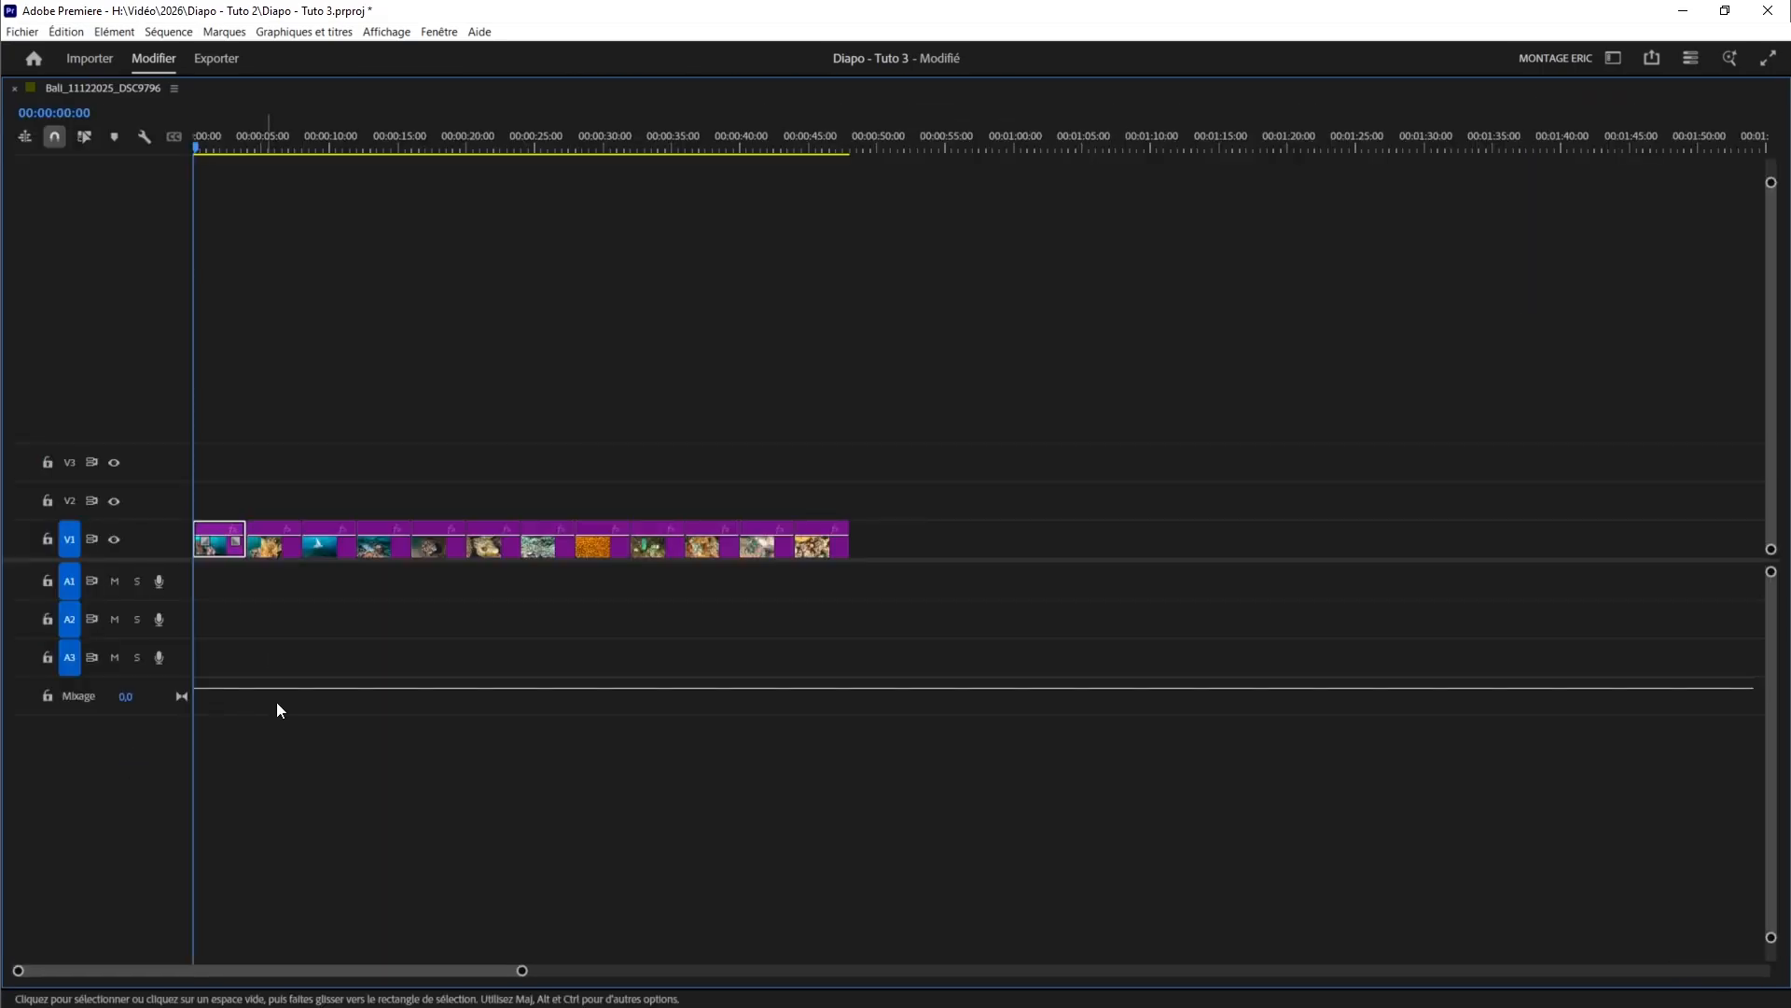
double_click(110, 86)
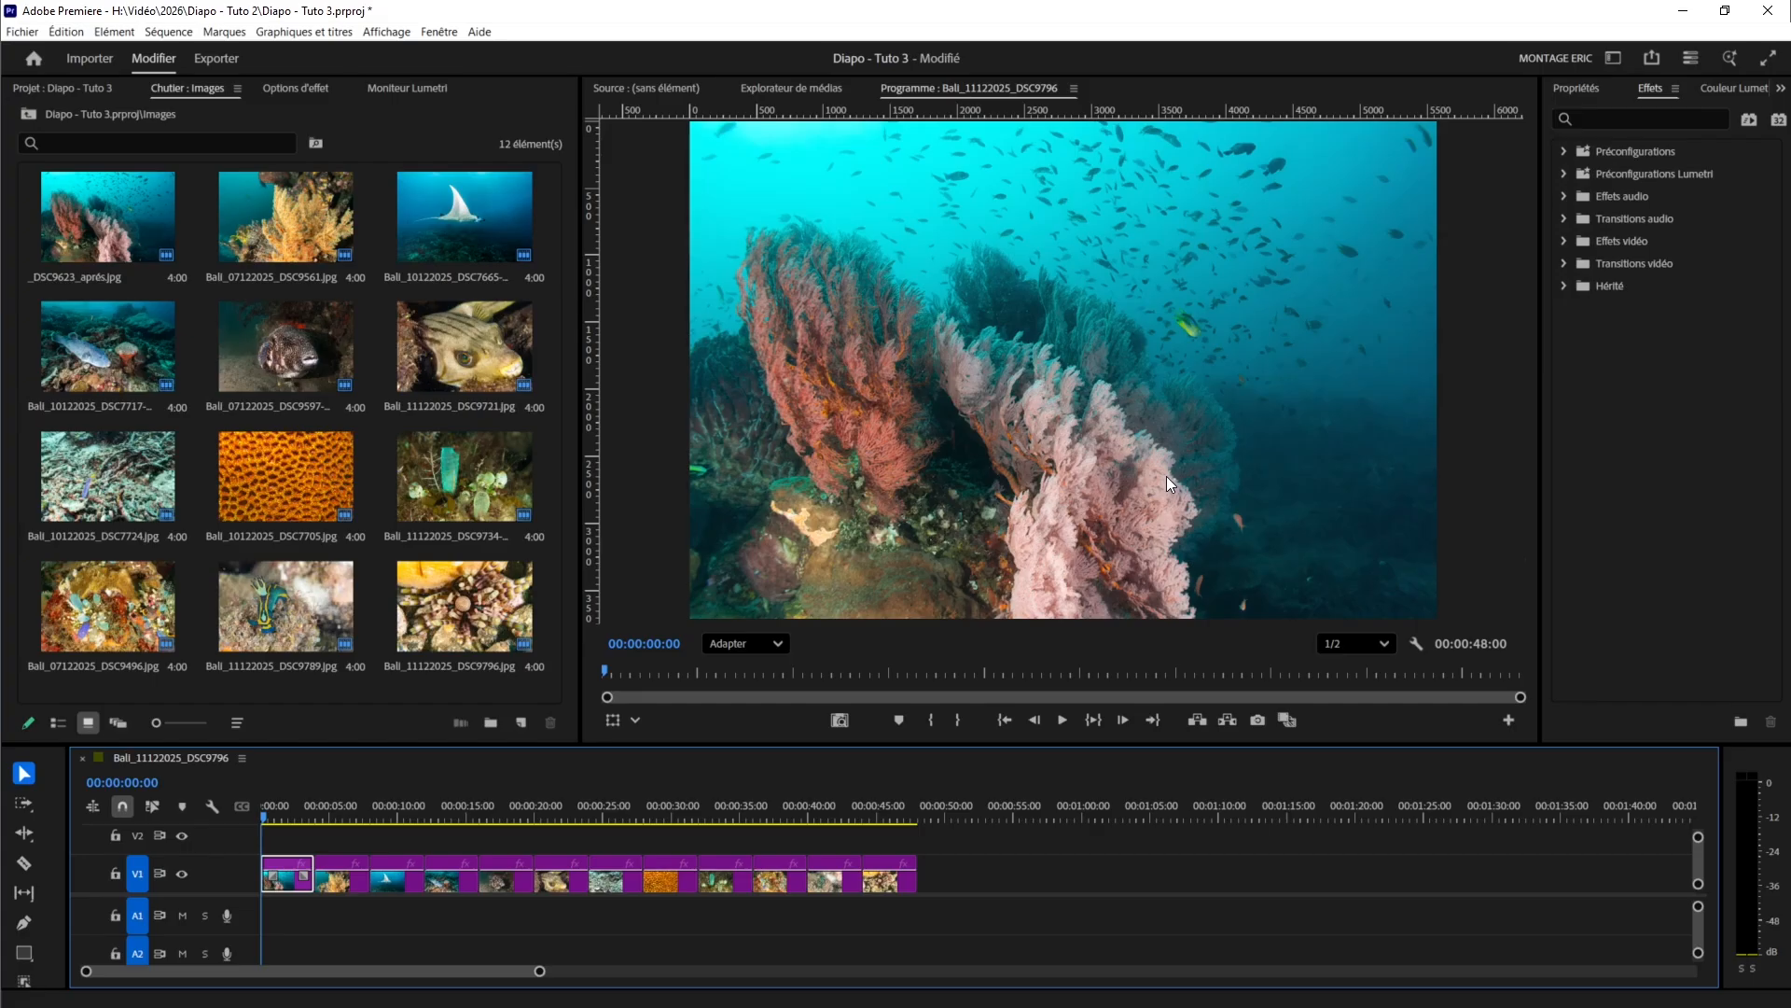
- In the effect options, set the Echelle of the second timeline clip, DSC9561, to 140
click(283, 89)
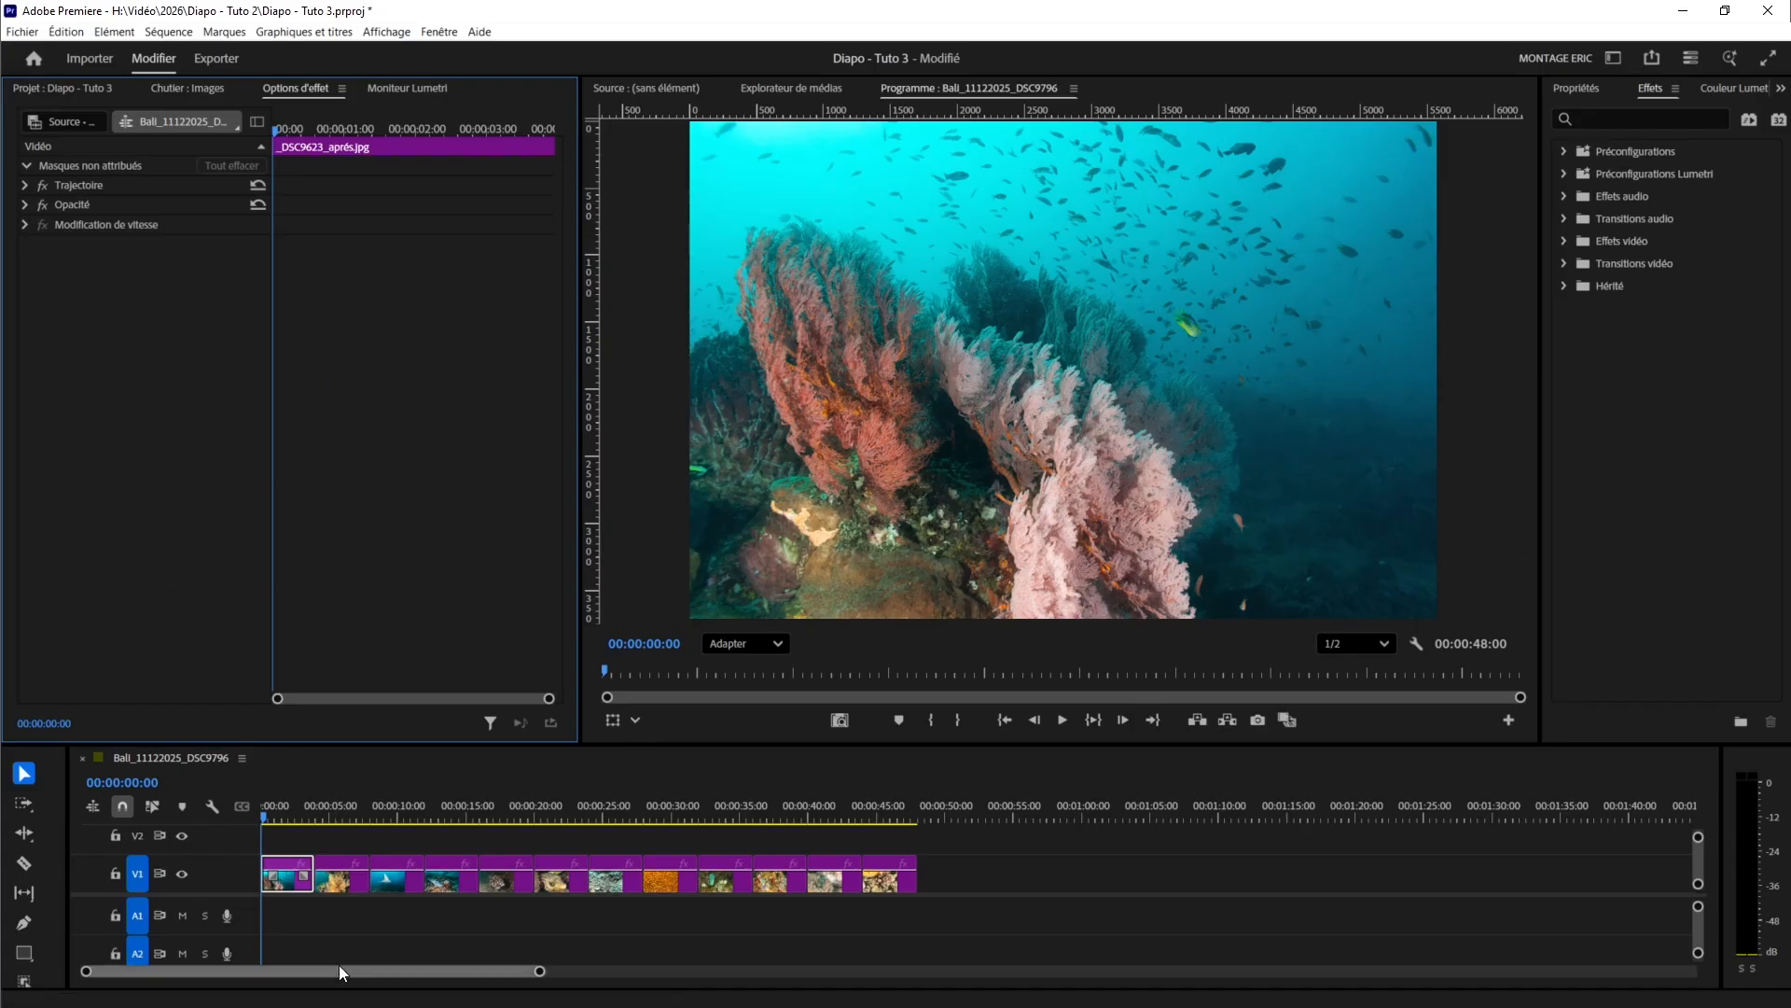
click(339, 882)
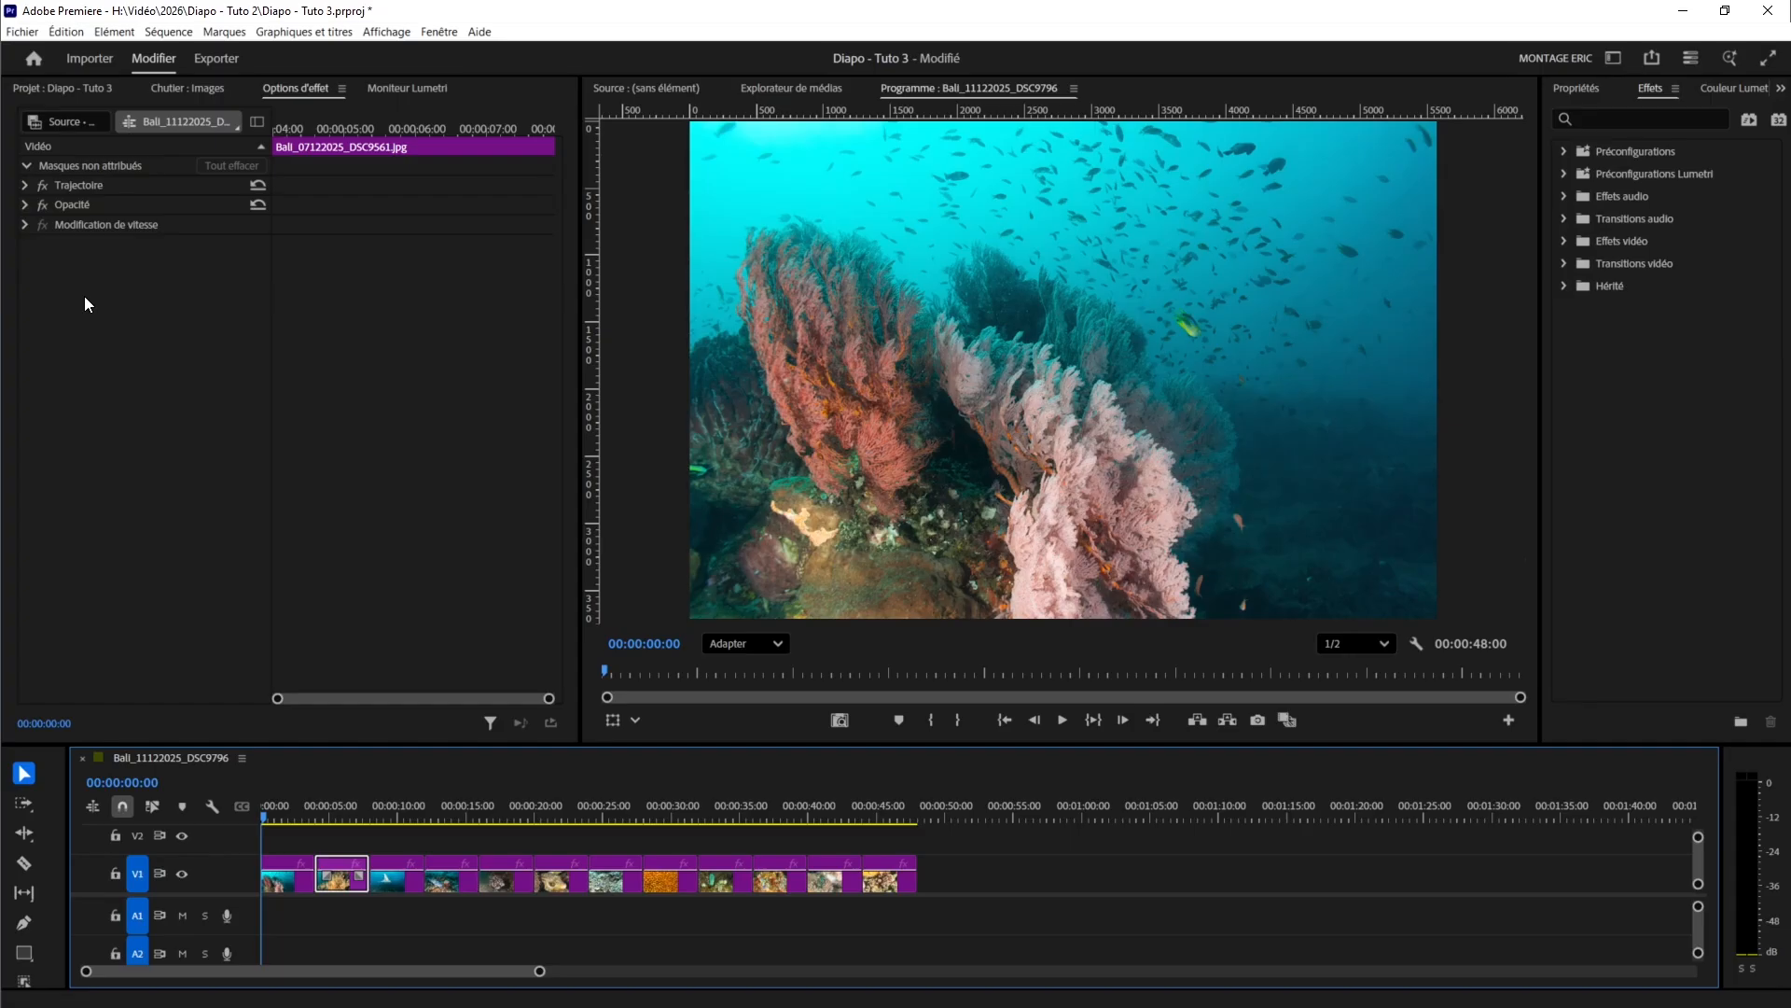
click(26, 187)
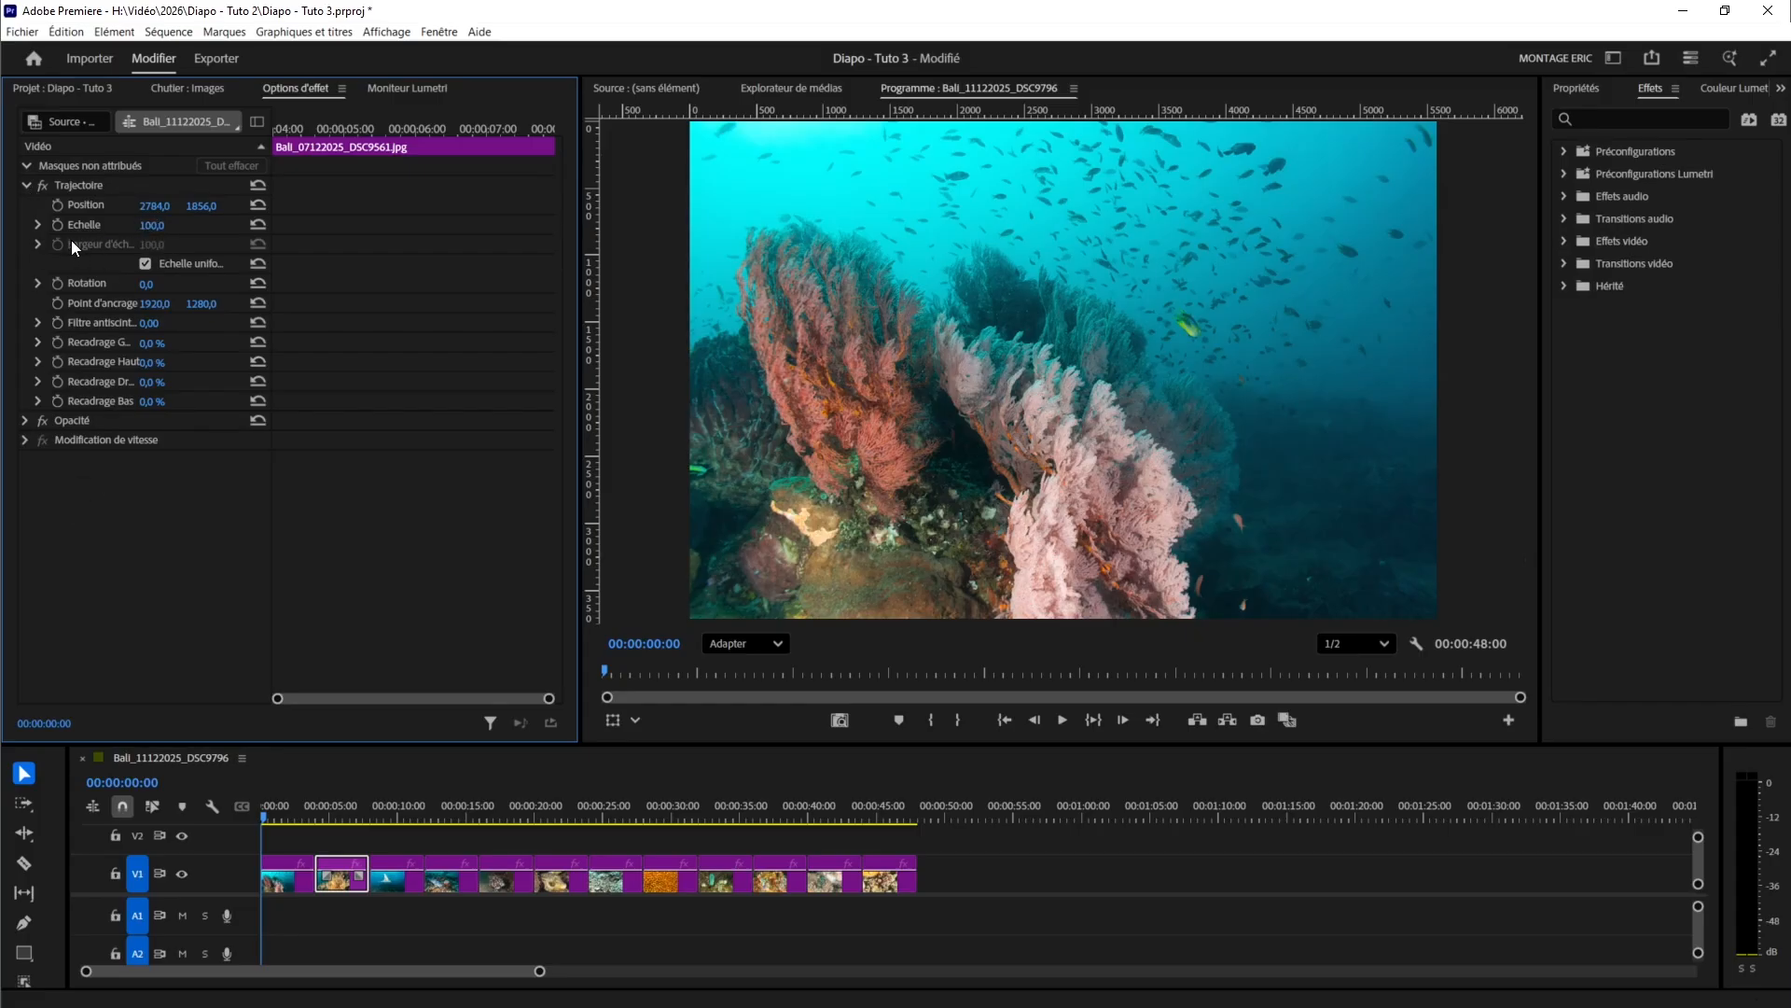
drag(151, 225, 166, 224)
- Set the Echelle of the first timeline clip, _DSC9623_aprés.jpg, to 140 with the playhead over it
click(282, 809)
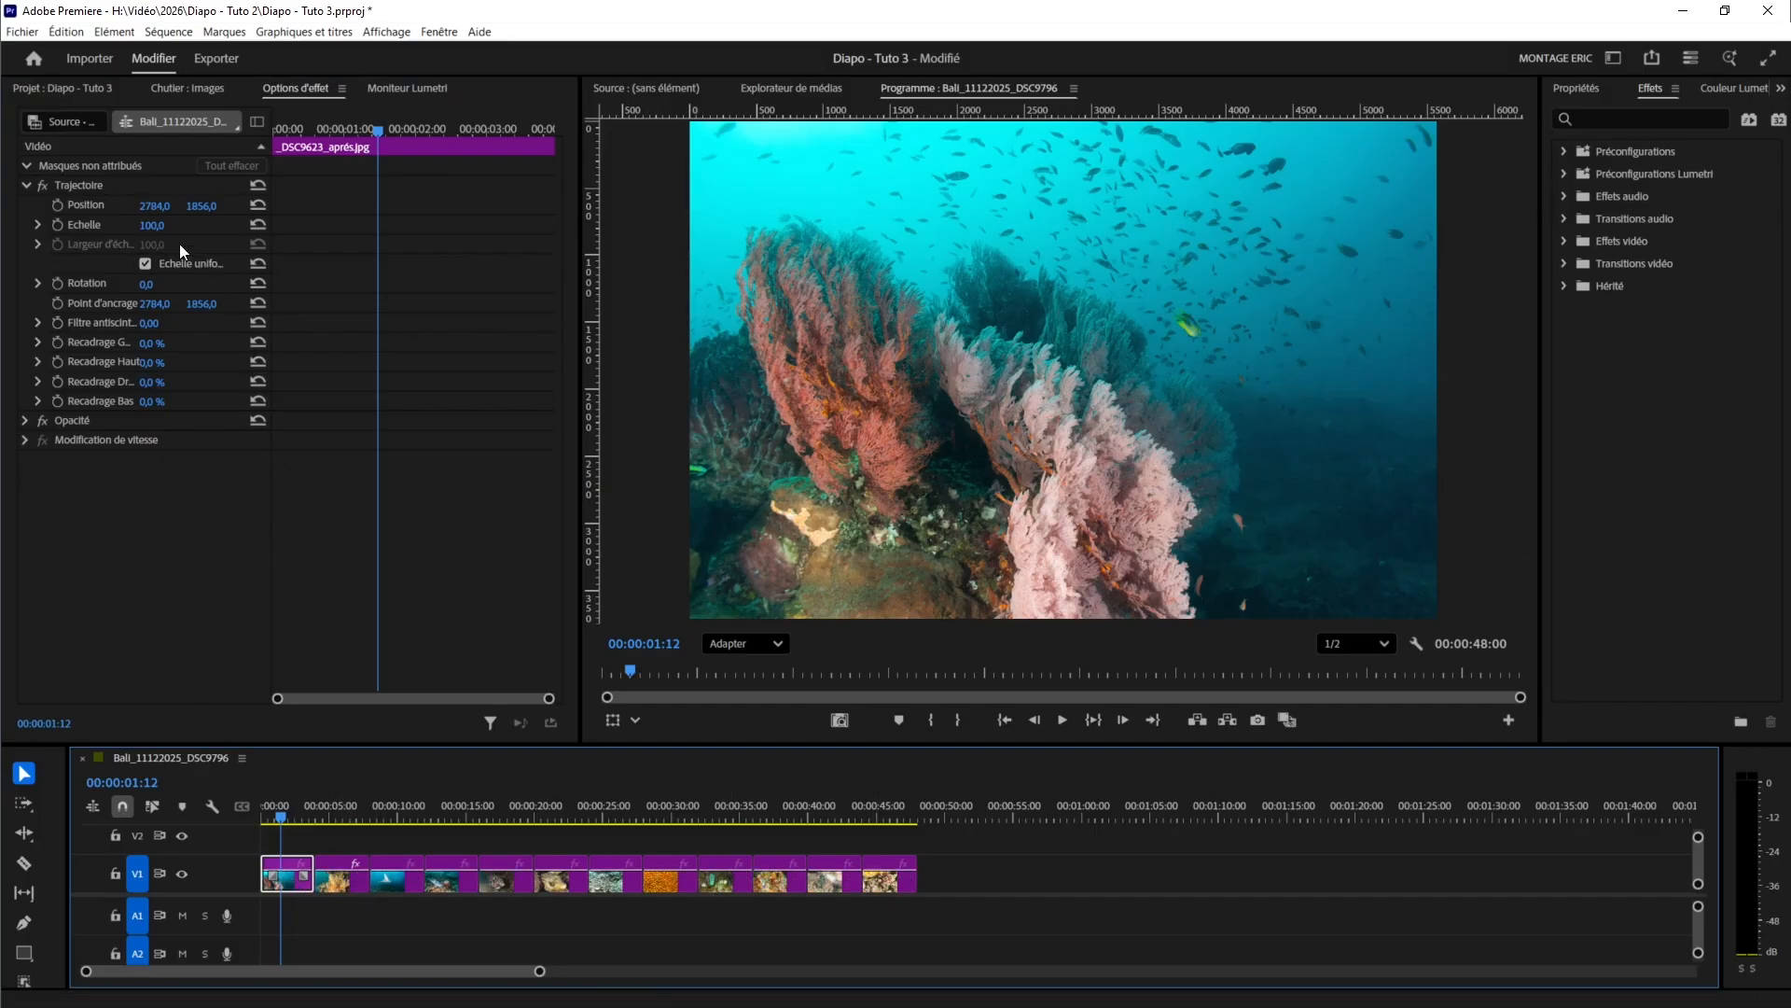
drag(154, 226, 191, 226)
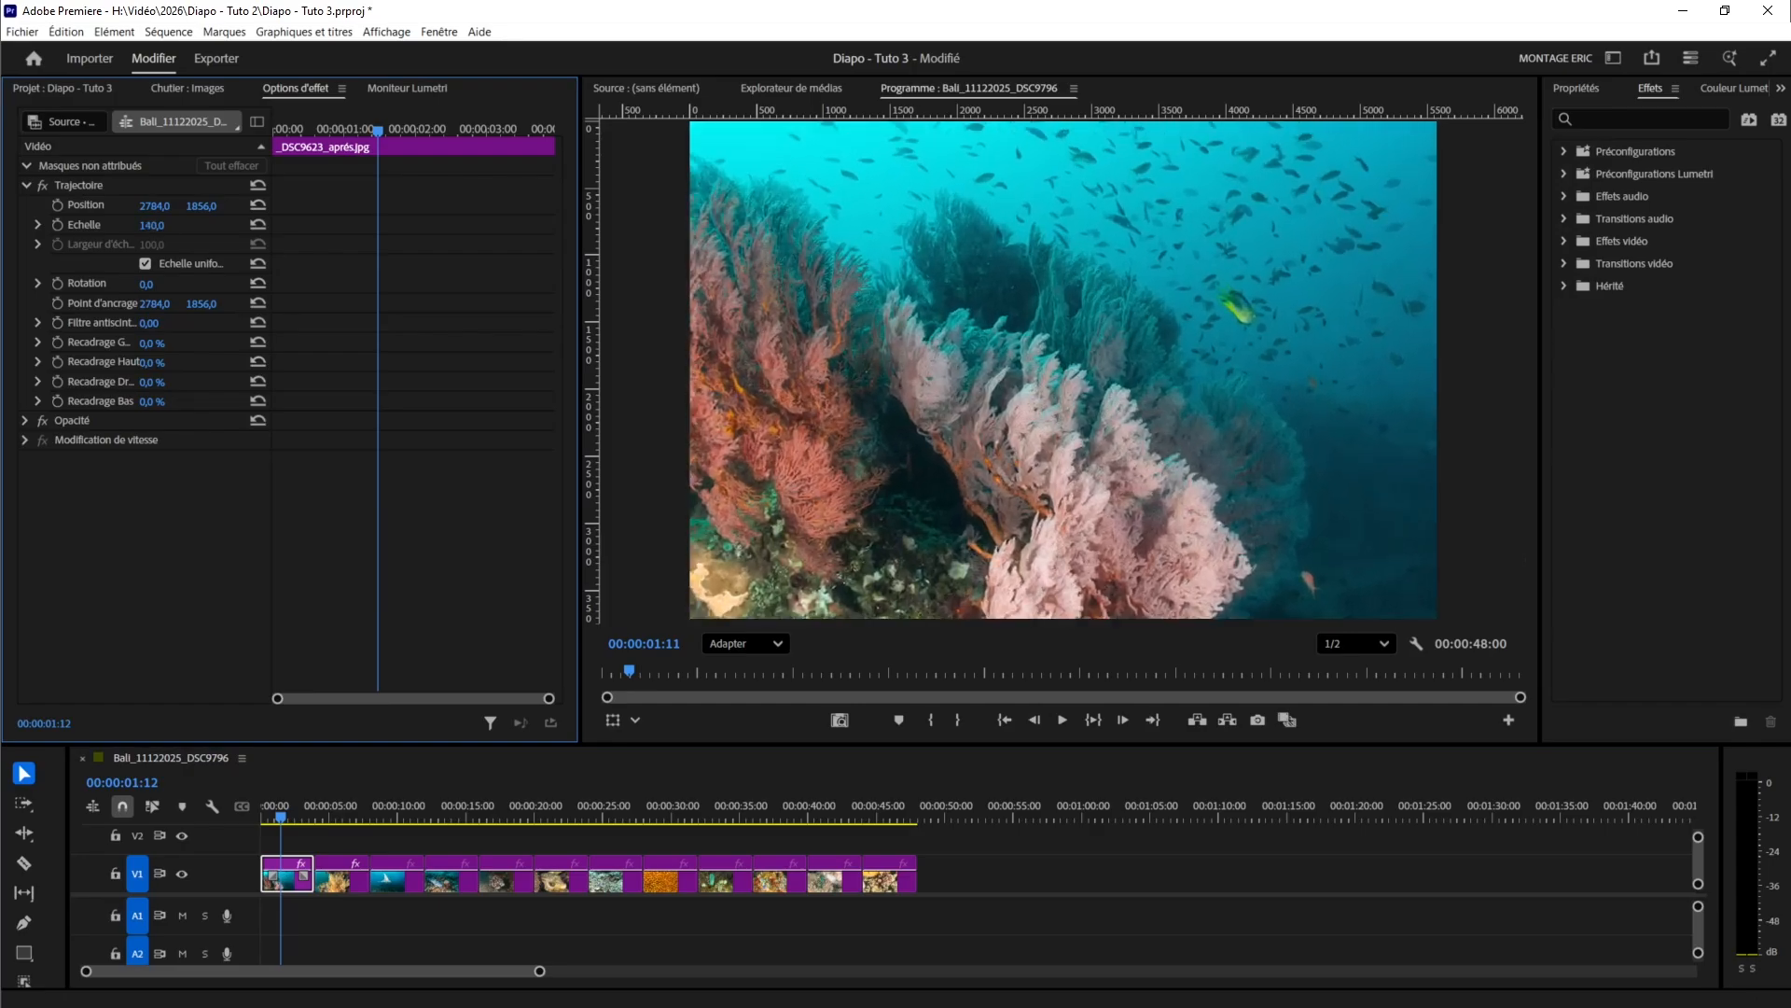
- Compare the Trajectoire settings and framing of the first three timeline clips, finishing with _DSC9623_aprés.jpg previewed
click(334, 877)
click(349, 804)
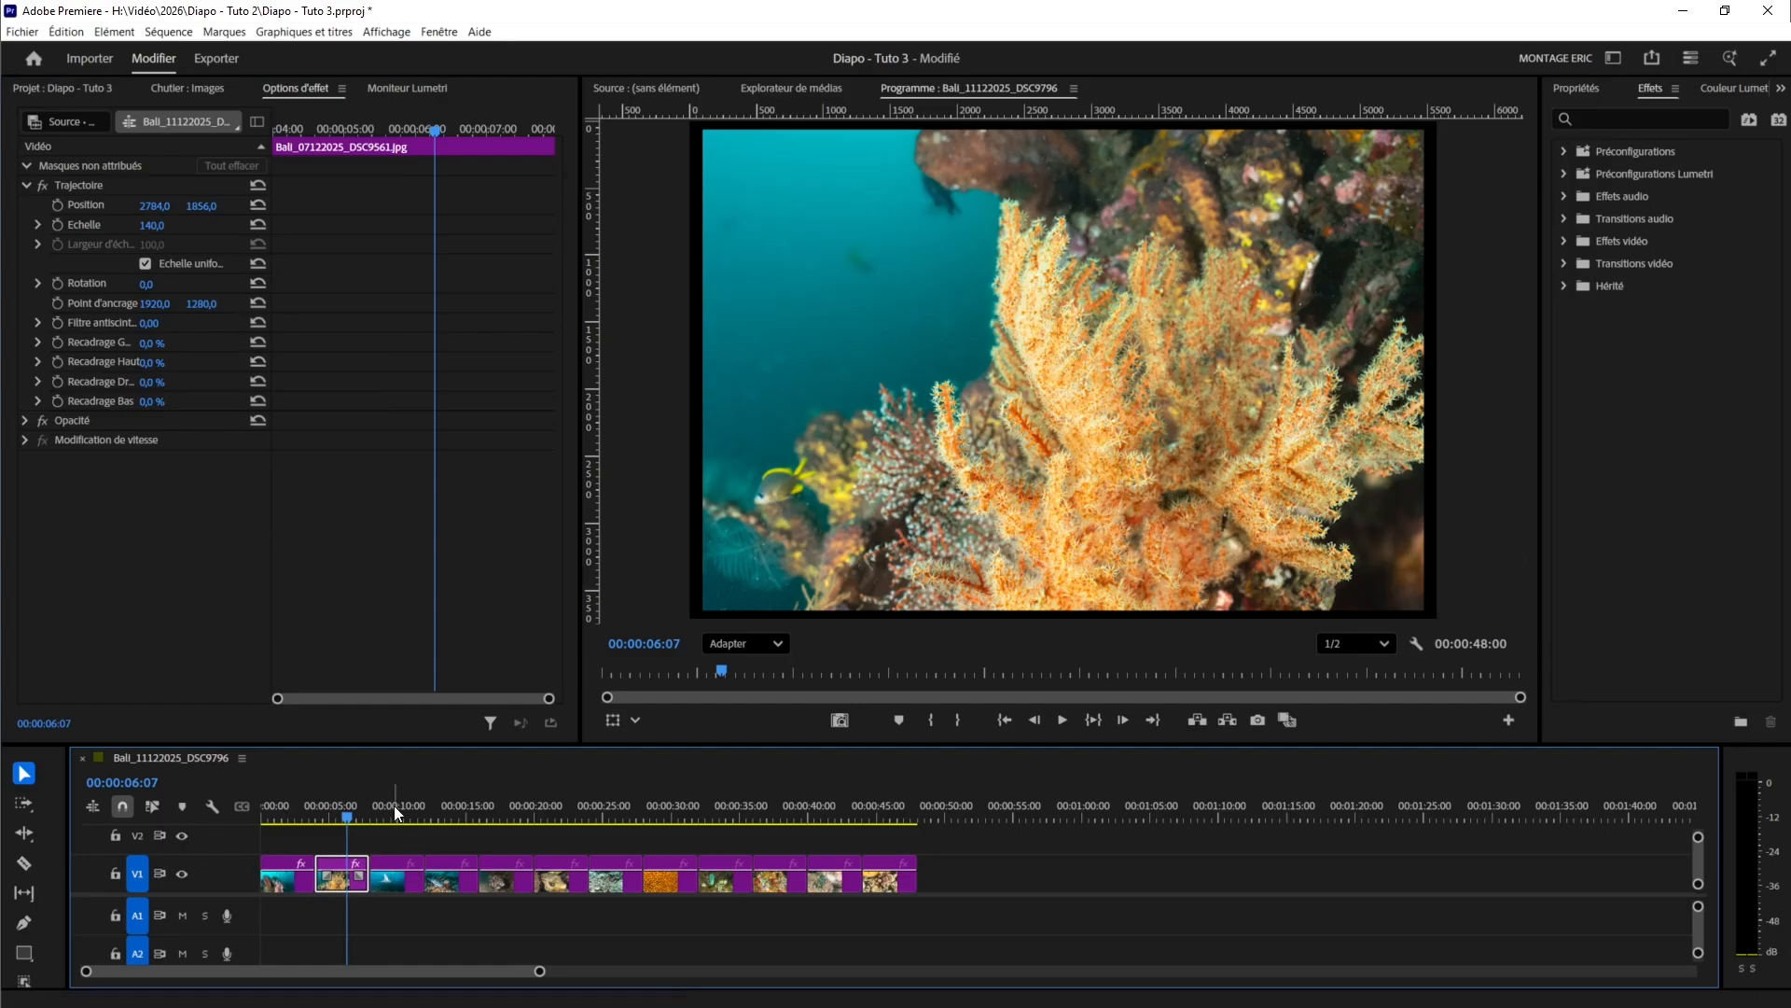
click(390, 886)
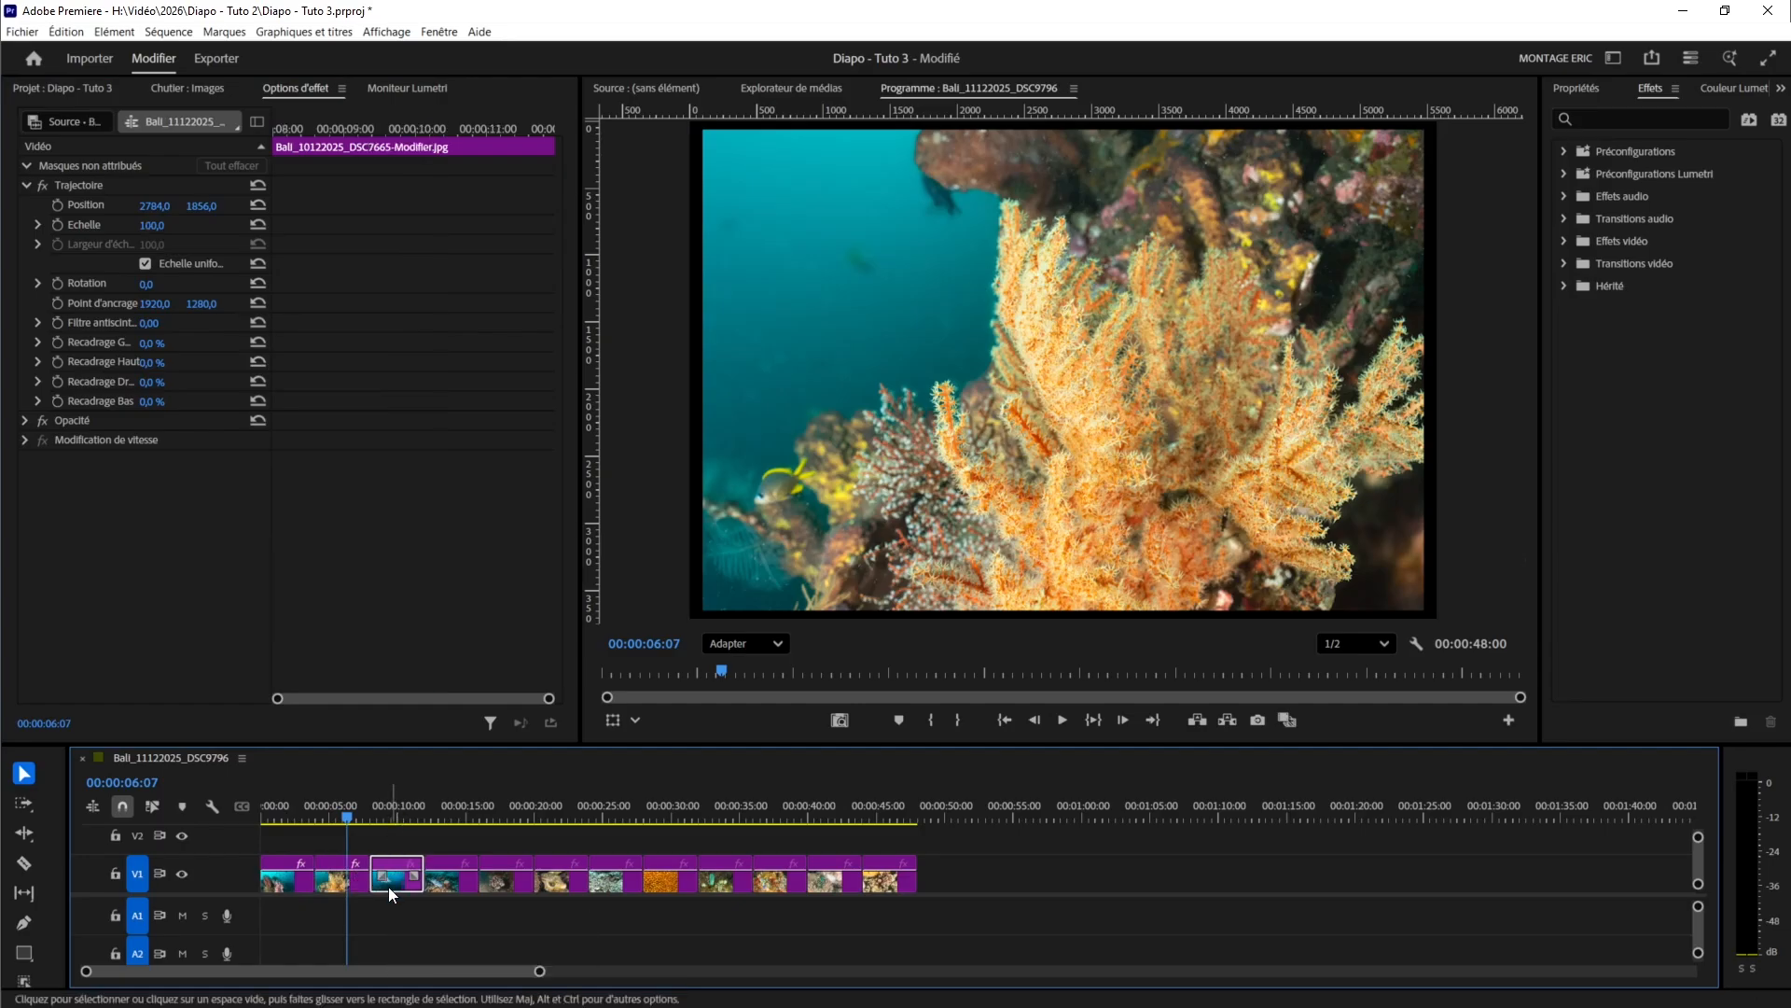
click(334, 882)
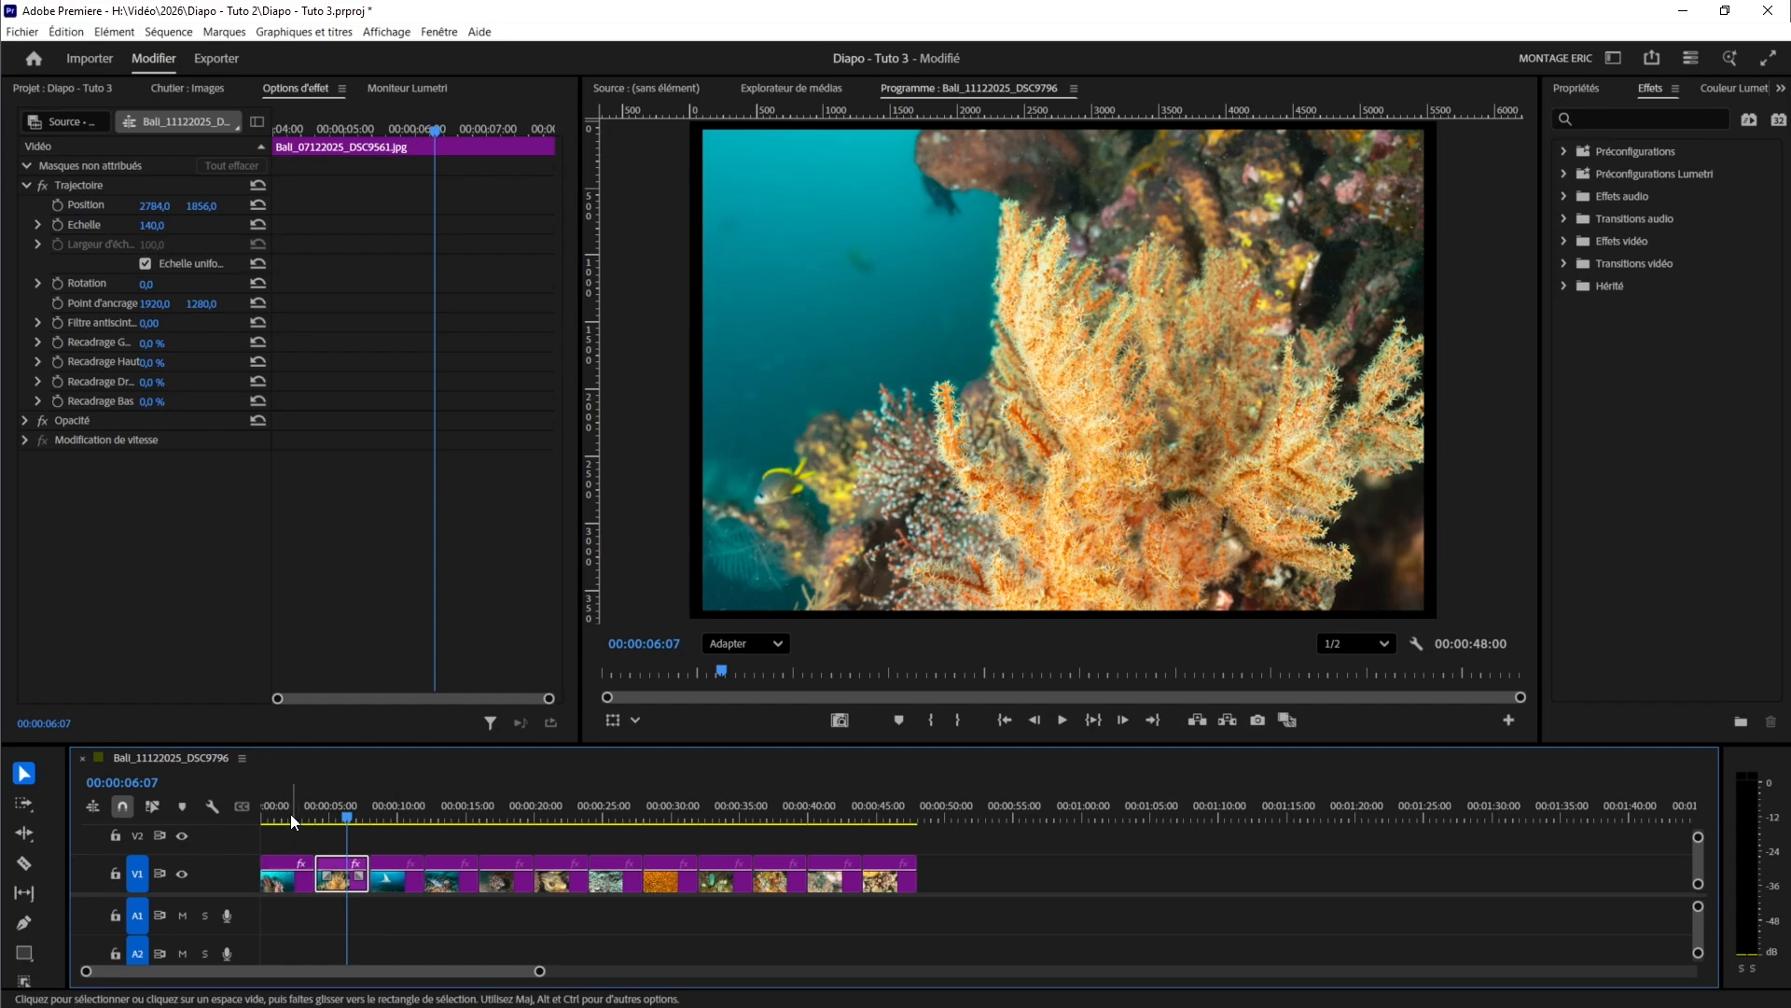
click(284, 885)
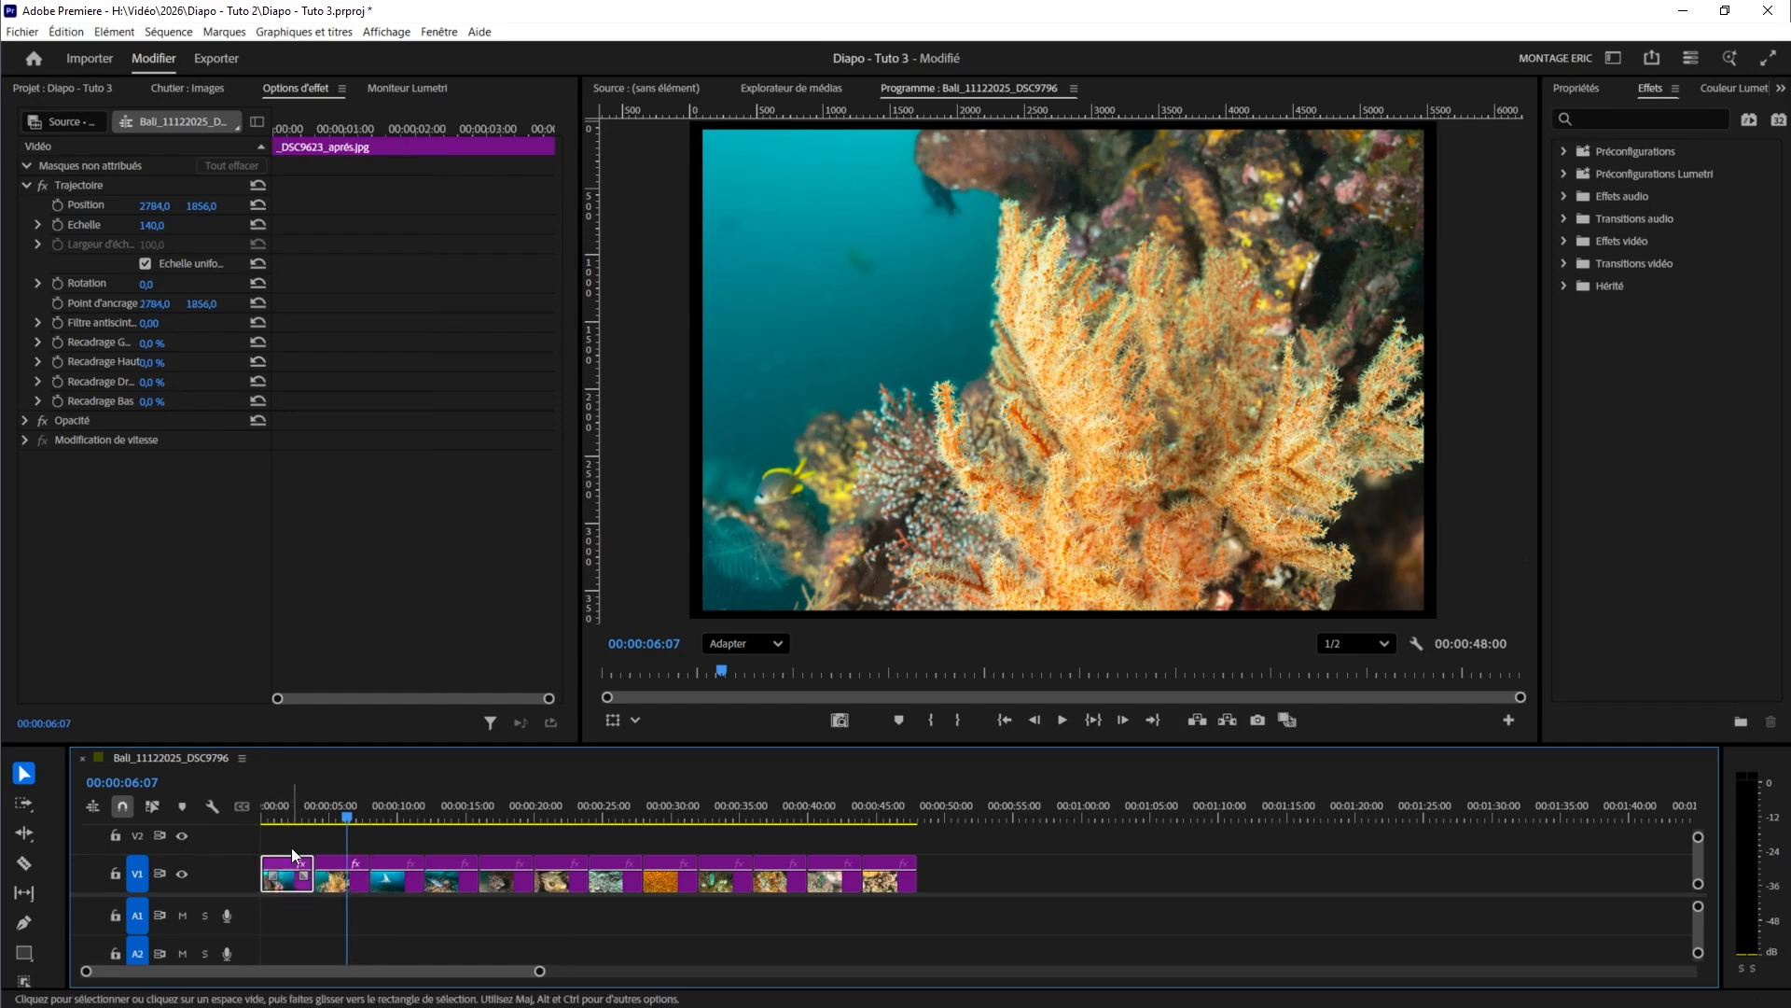
click(281, 815)
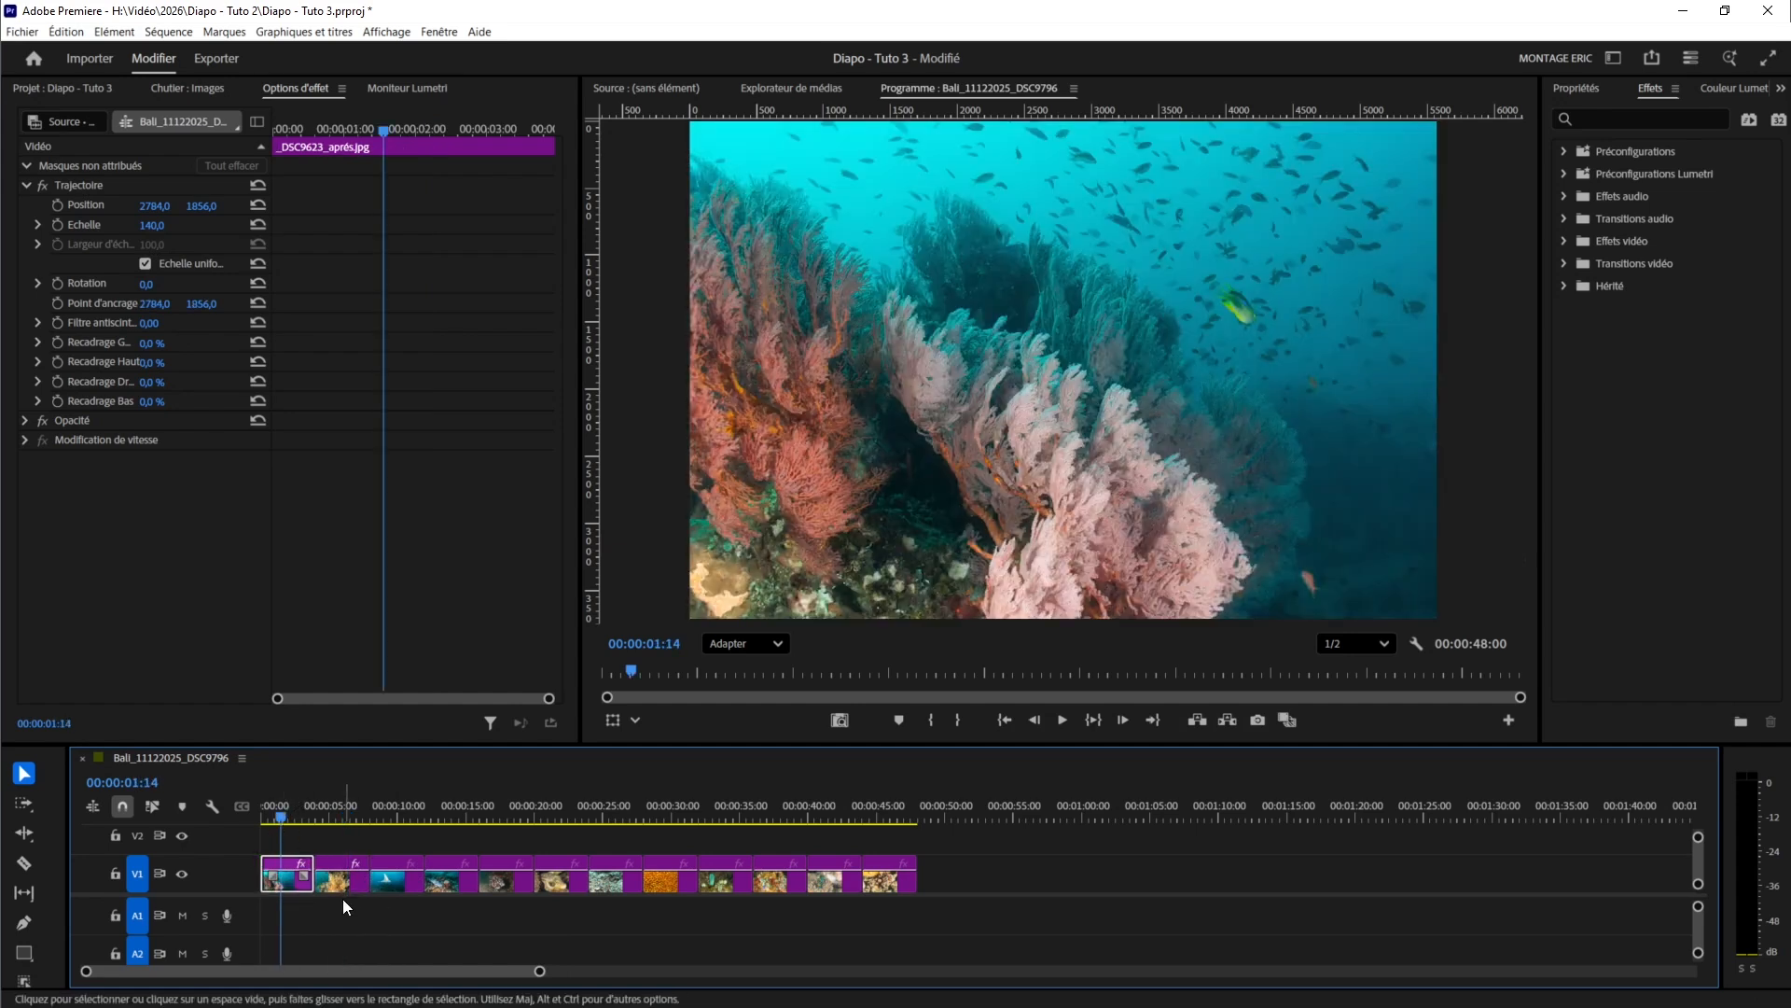
- Try an Echelle of 145 on the _DSC9623_aprés.jpg clip and reset its scale to the default
drag(149, 229, 164, 225)
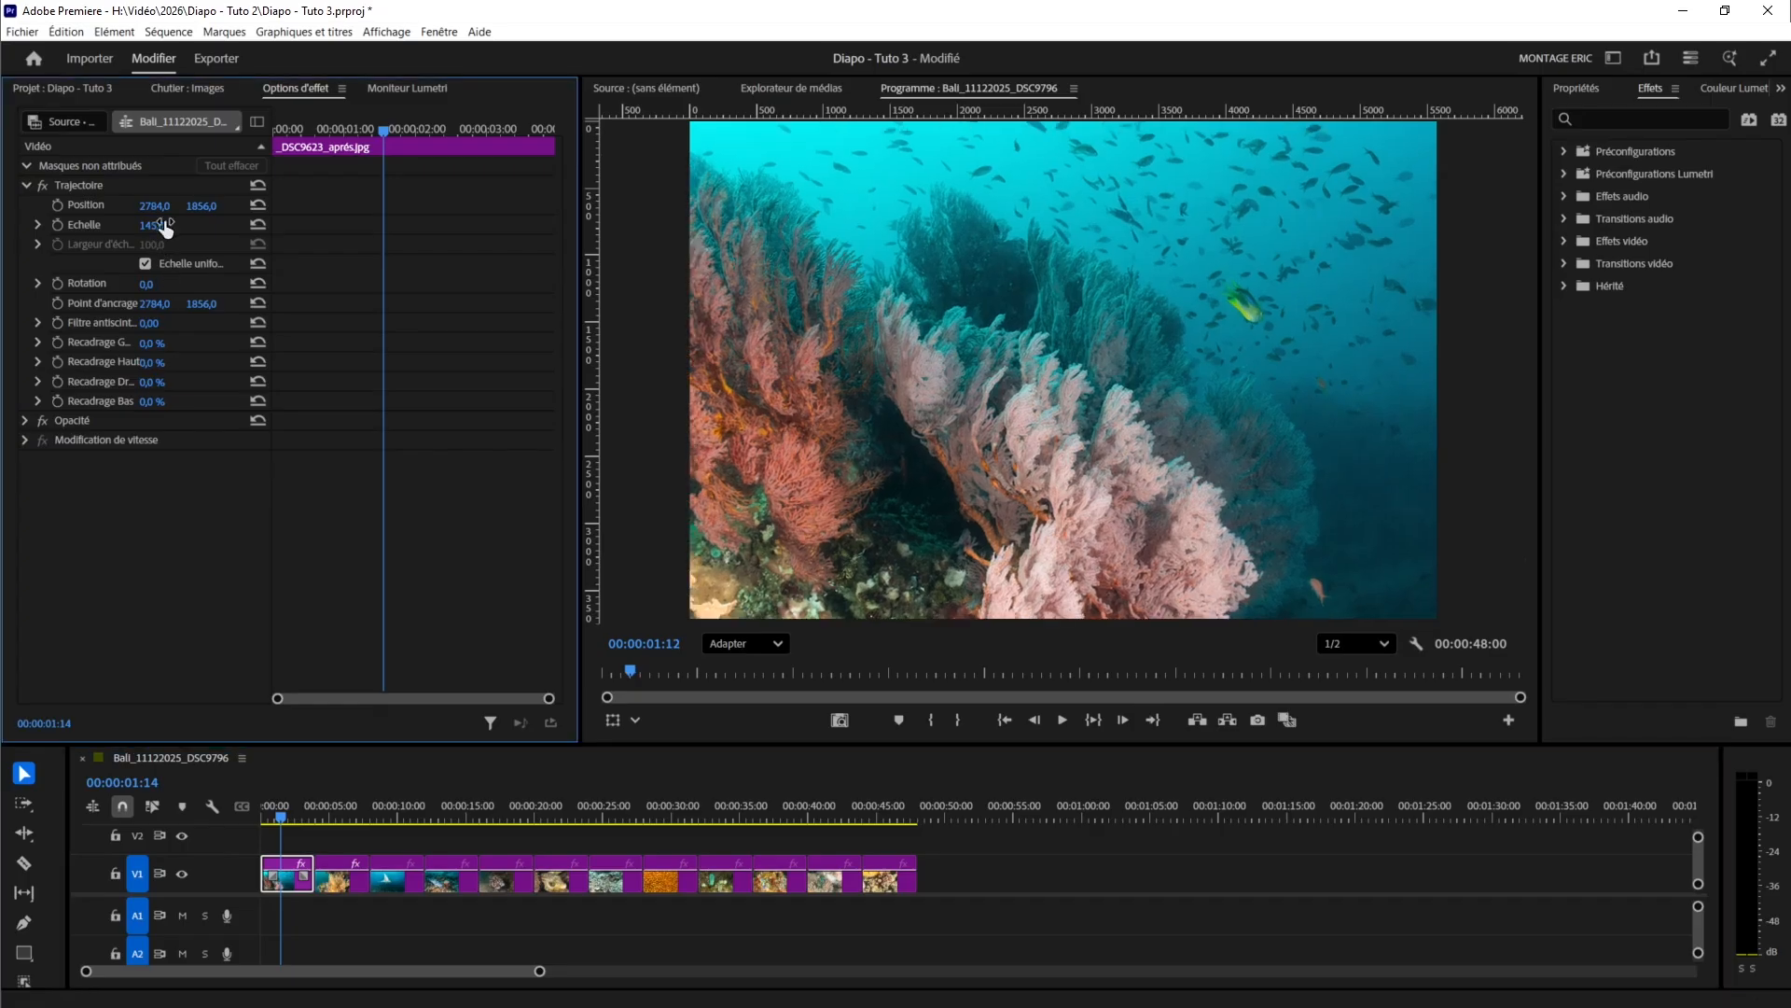
click(338, 887)
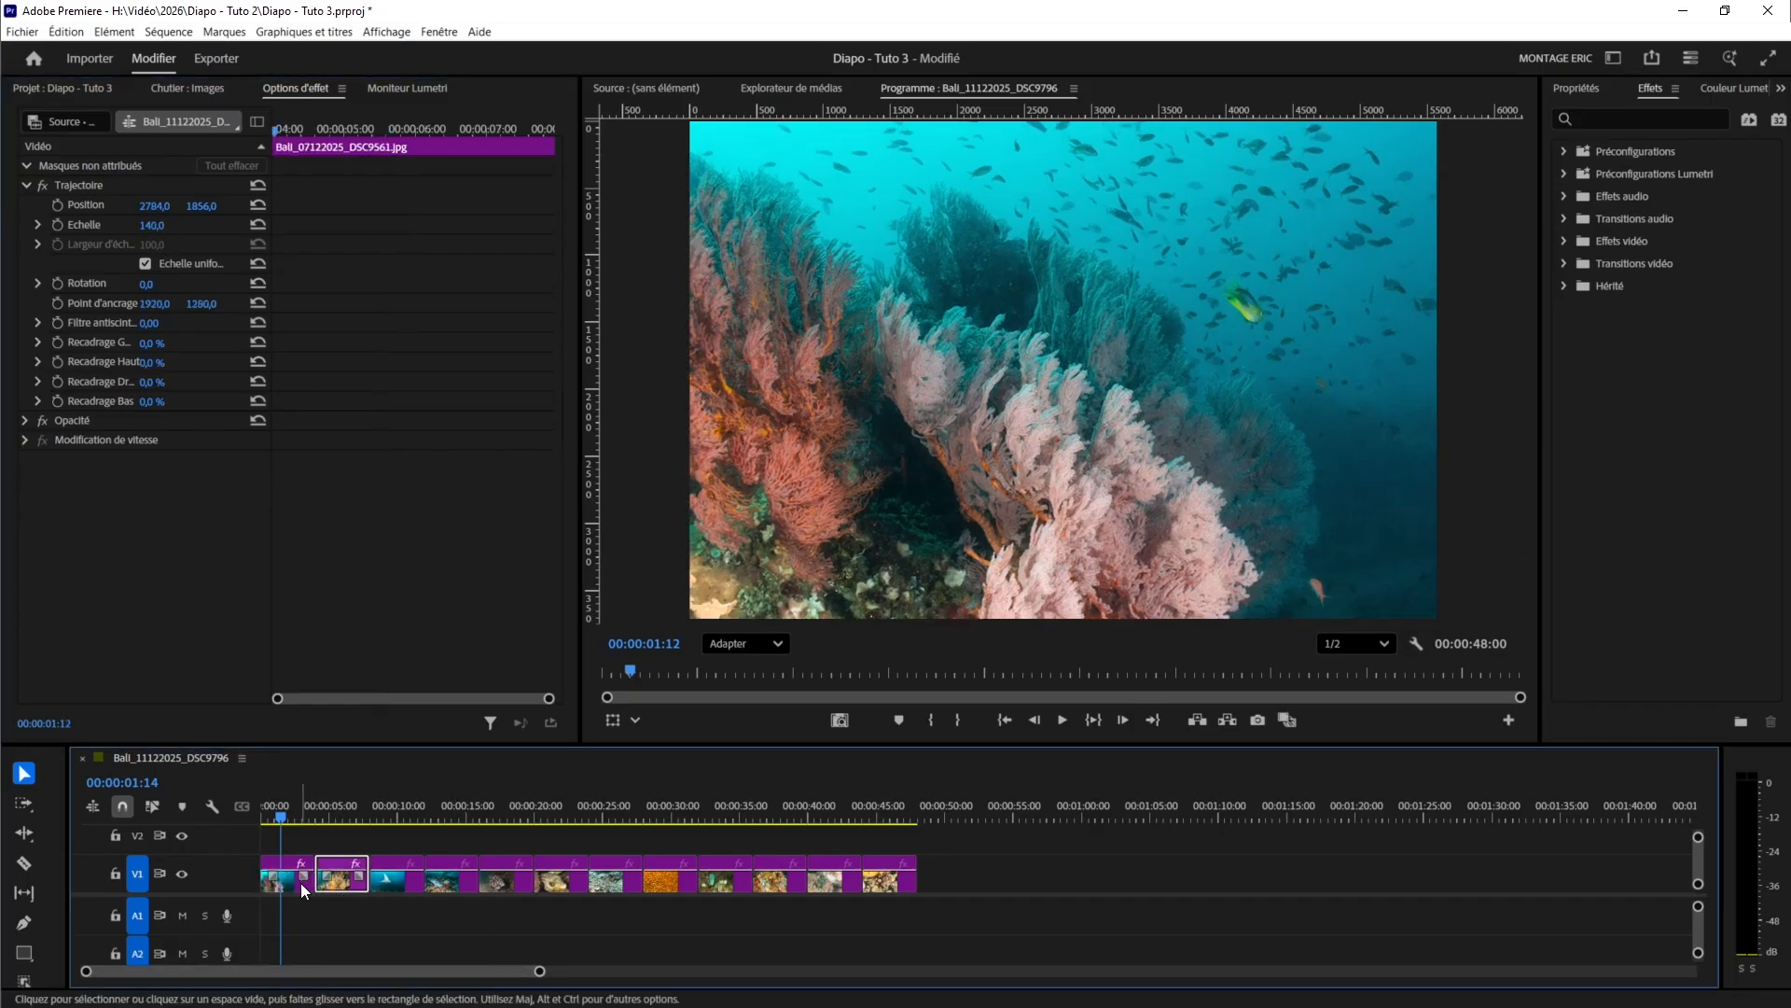
click(295, 883)
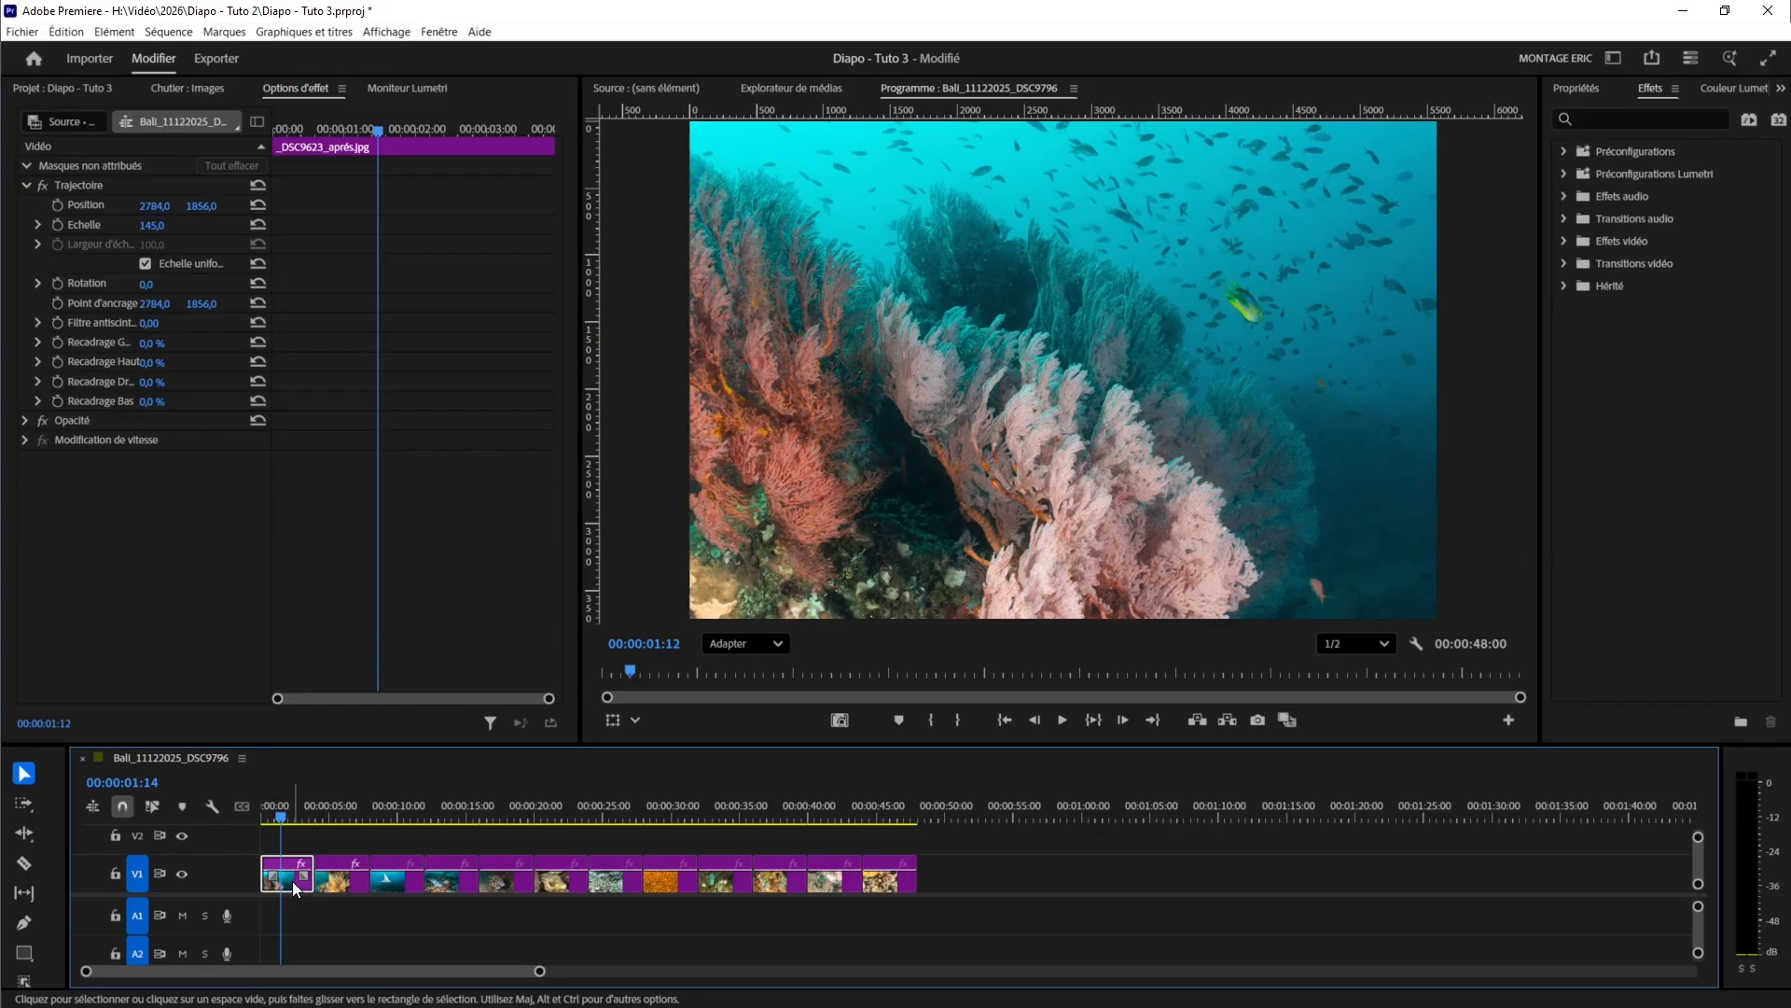
click(258, 225)
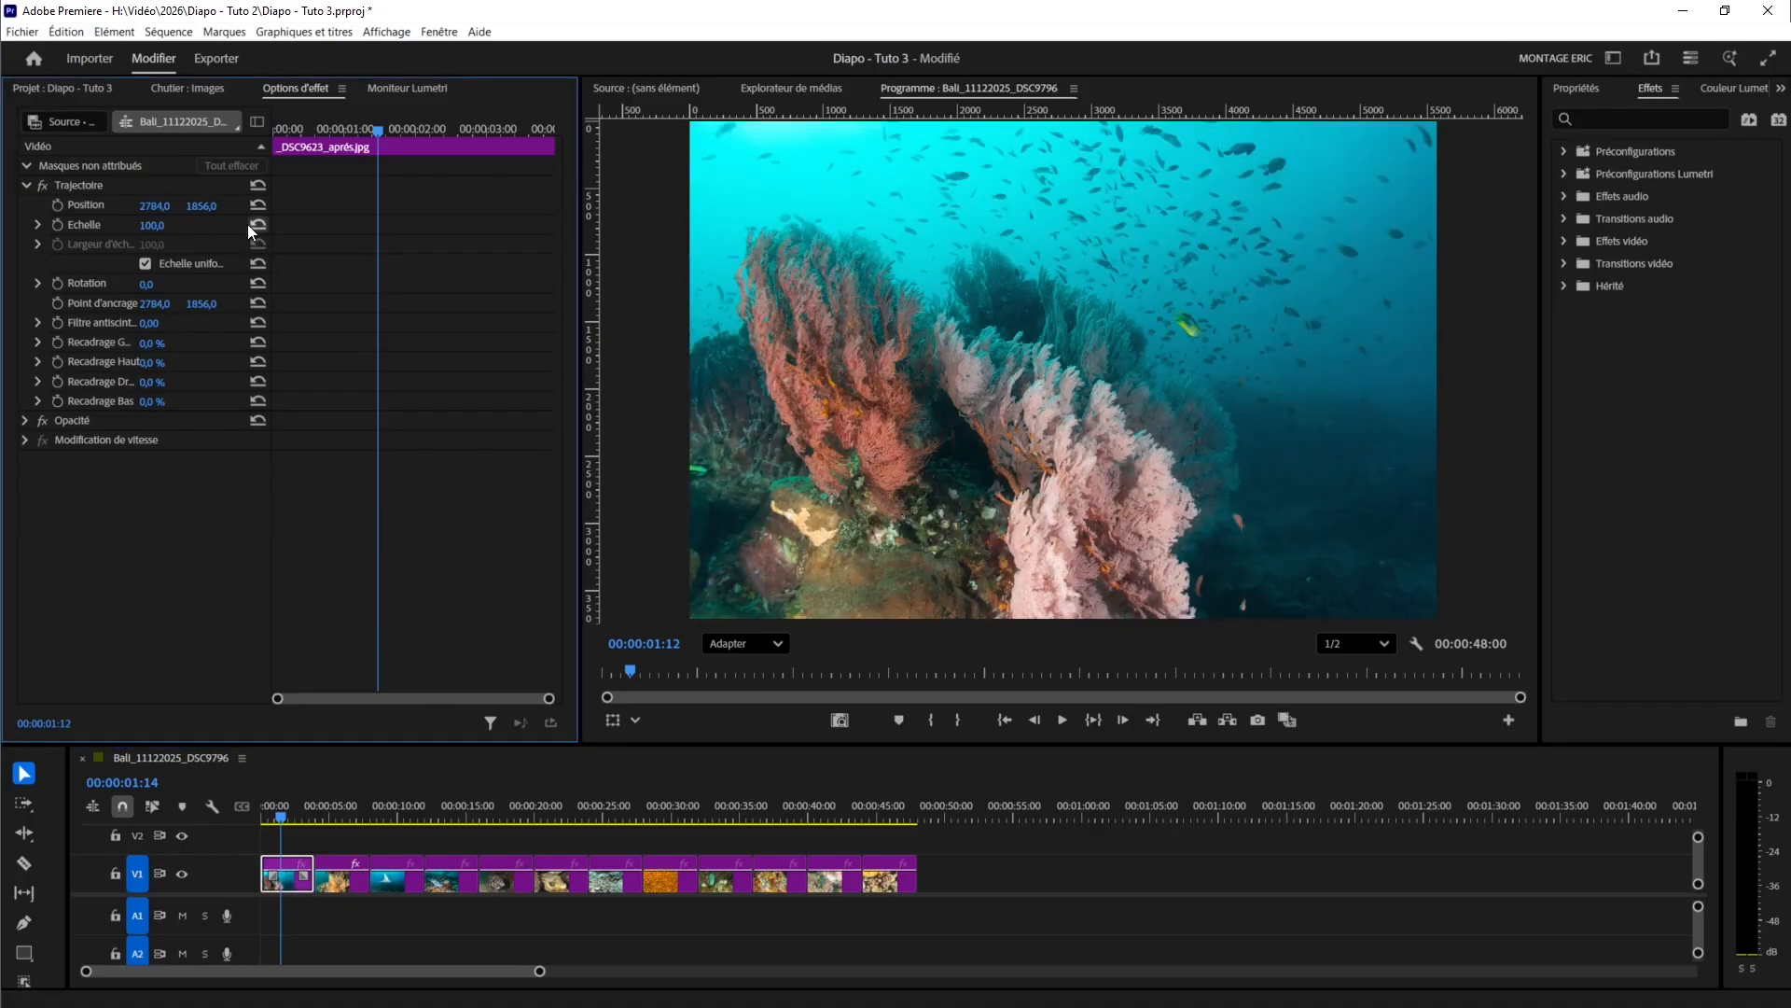
- Reset the Echelle of the second timeline clip, DSC9561, set it to 146 and compare its framing with the first clip
click(340, 886)
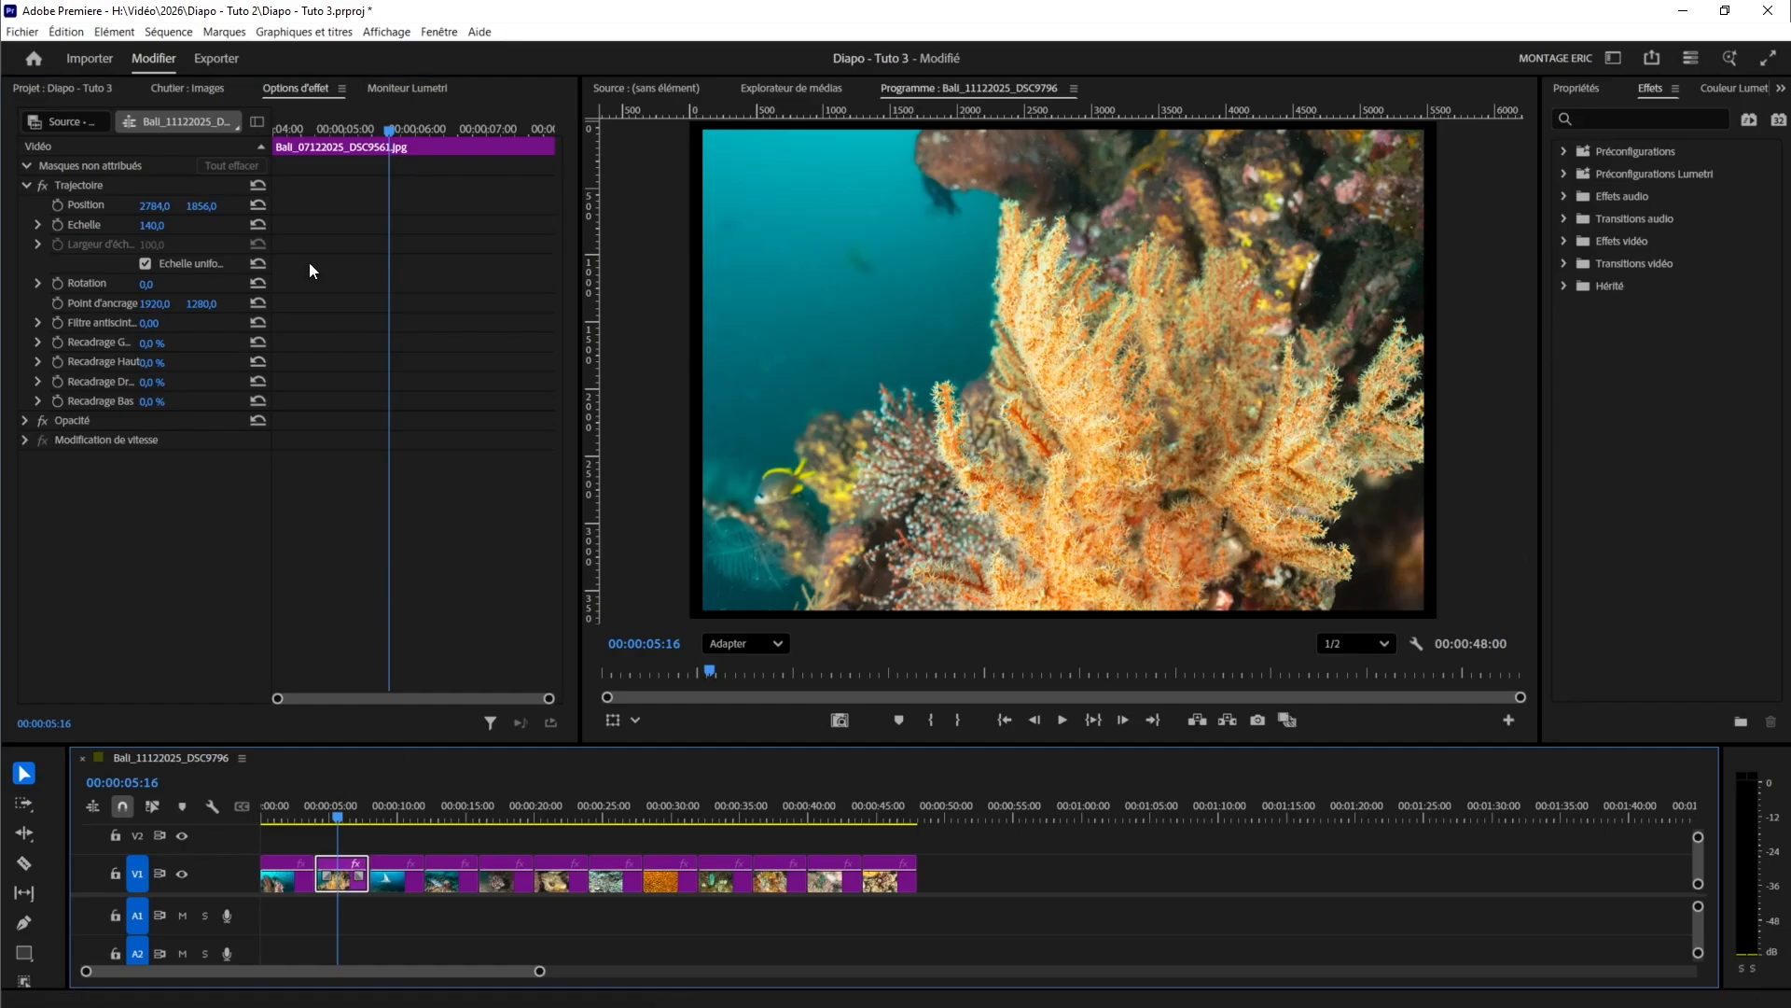
click(257, 224)
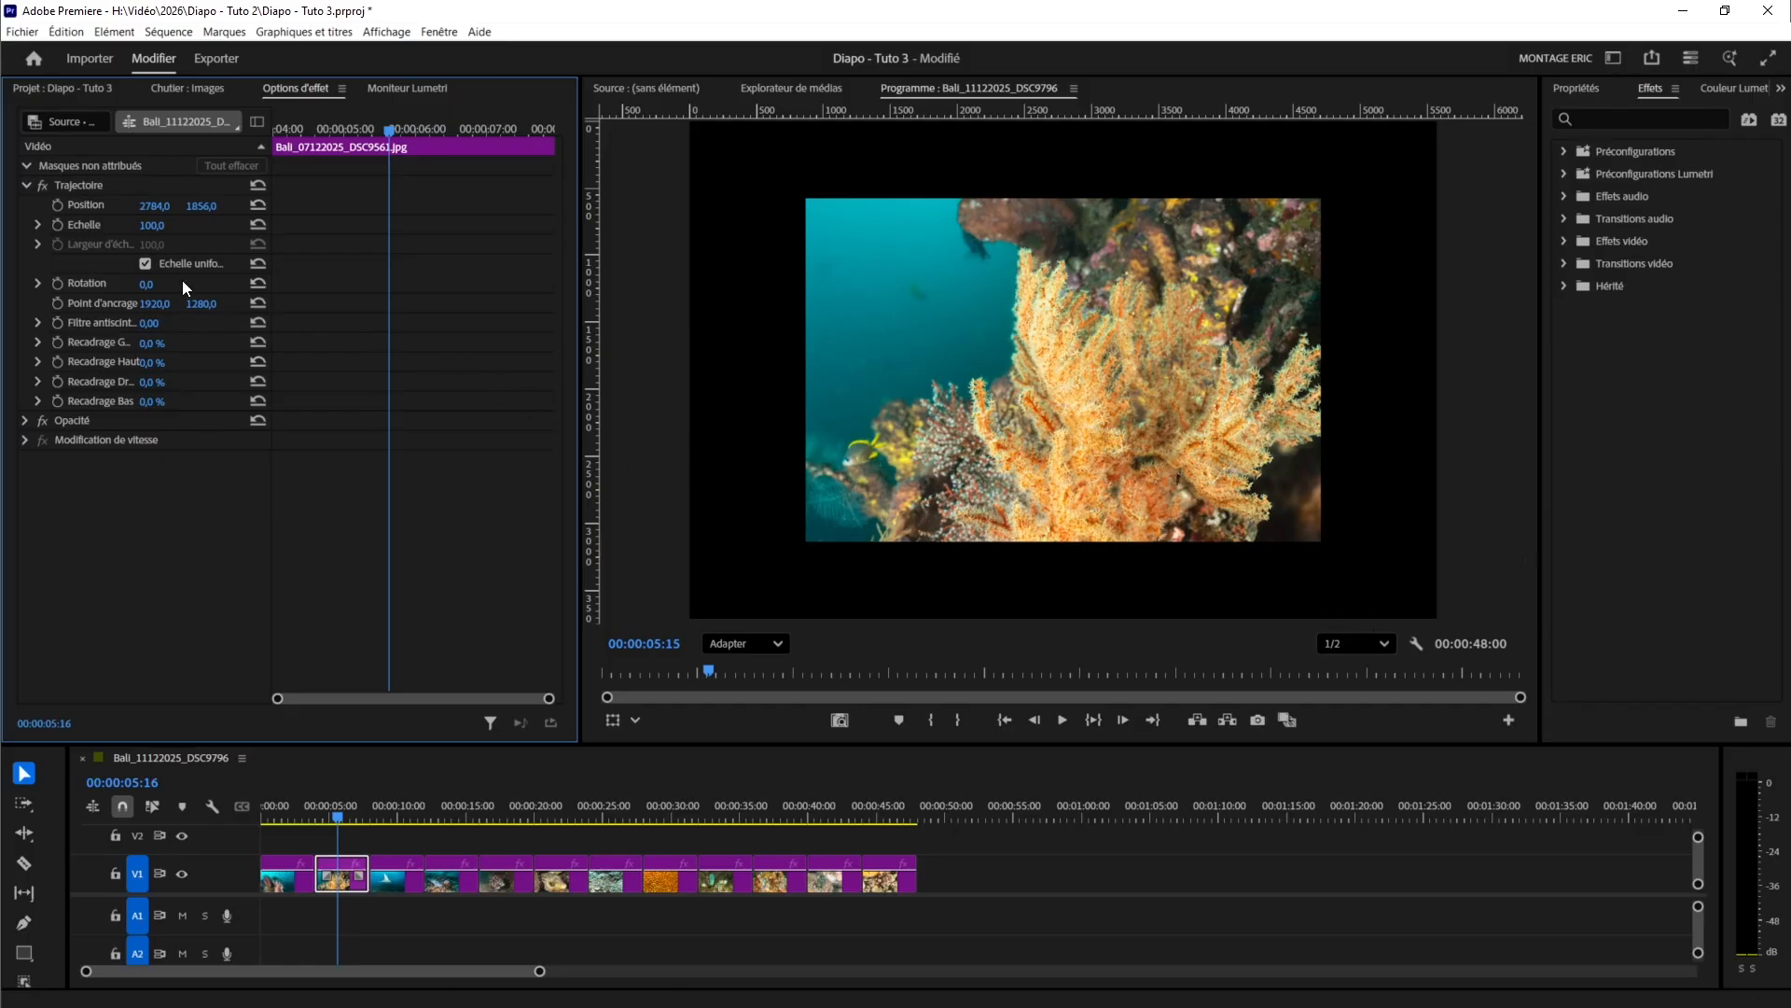
drag(146, 229, 189, 228)
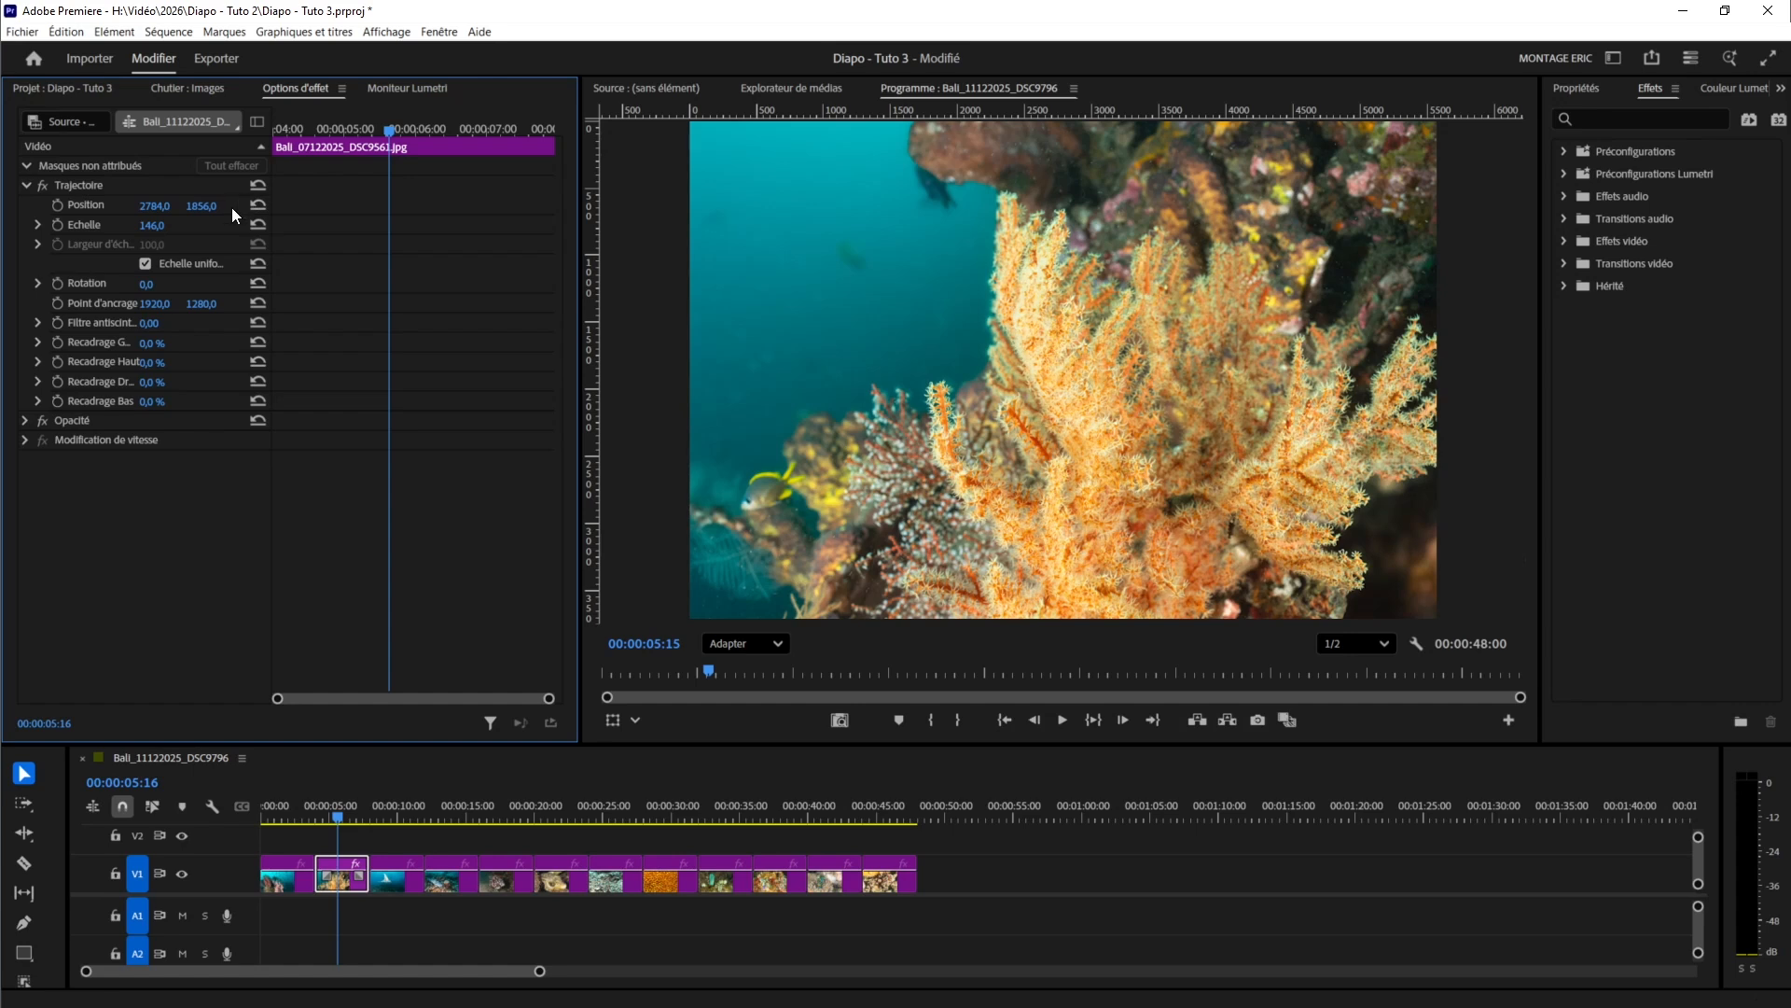
click(273, 816)
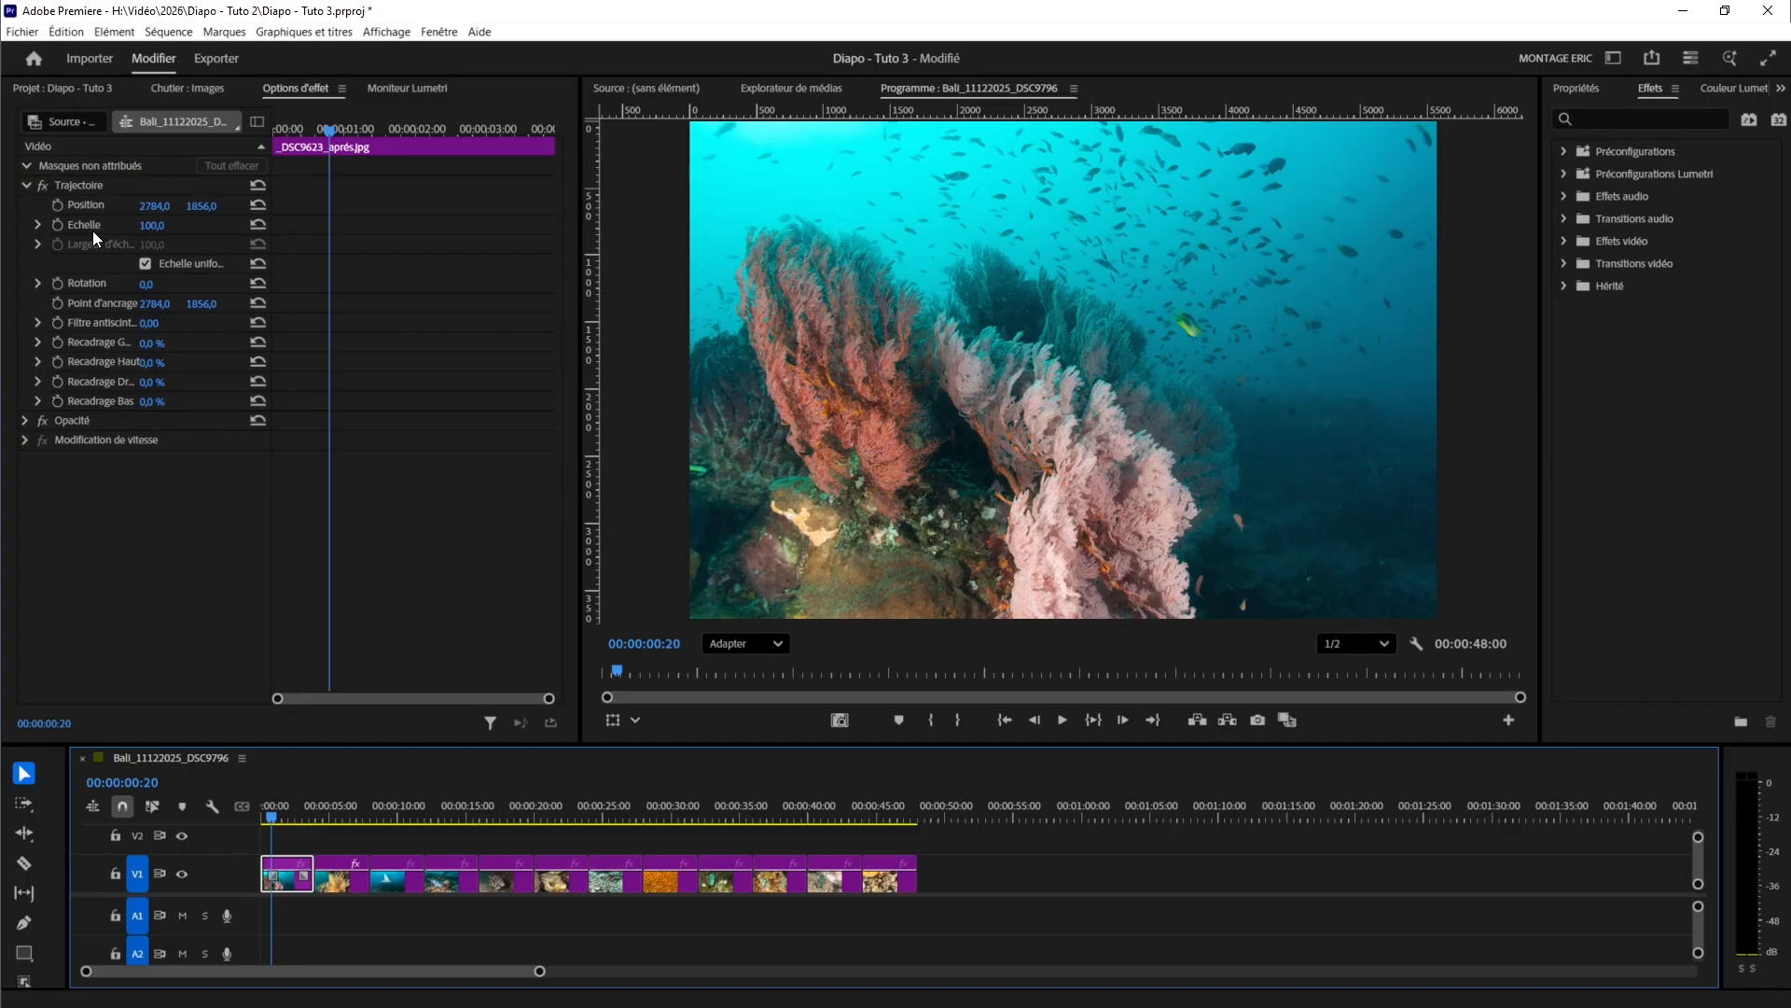
click(335, 889)
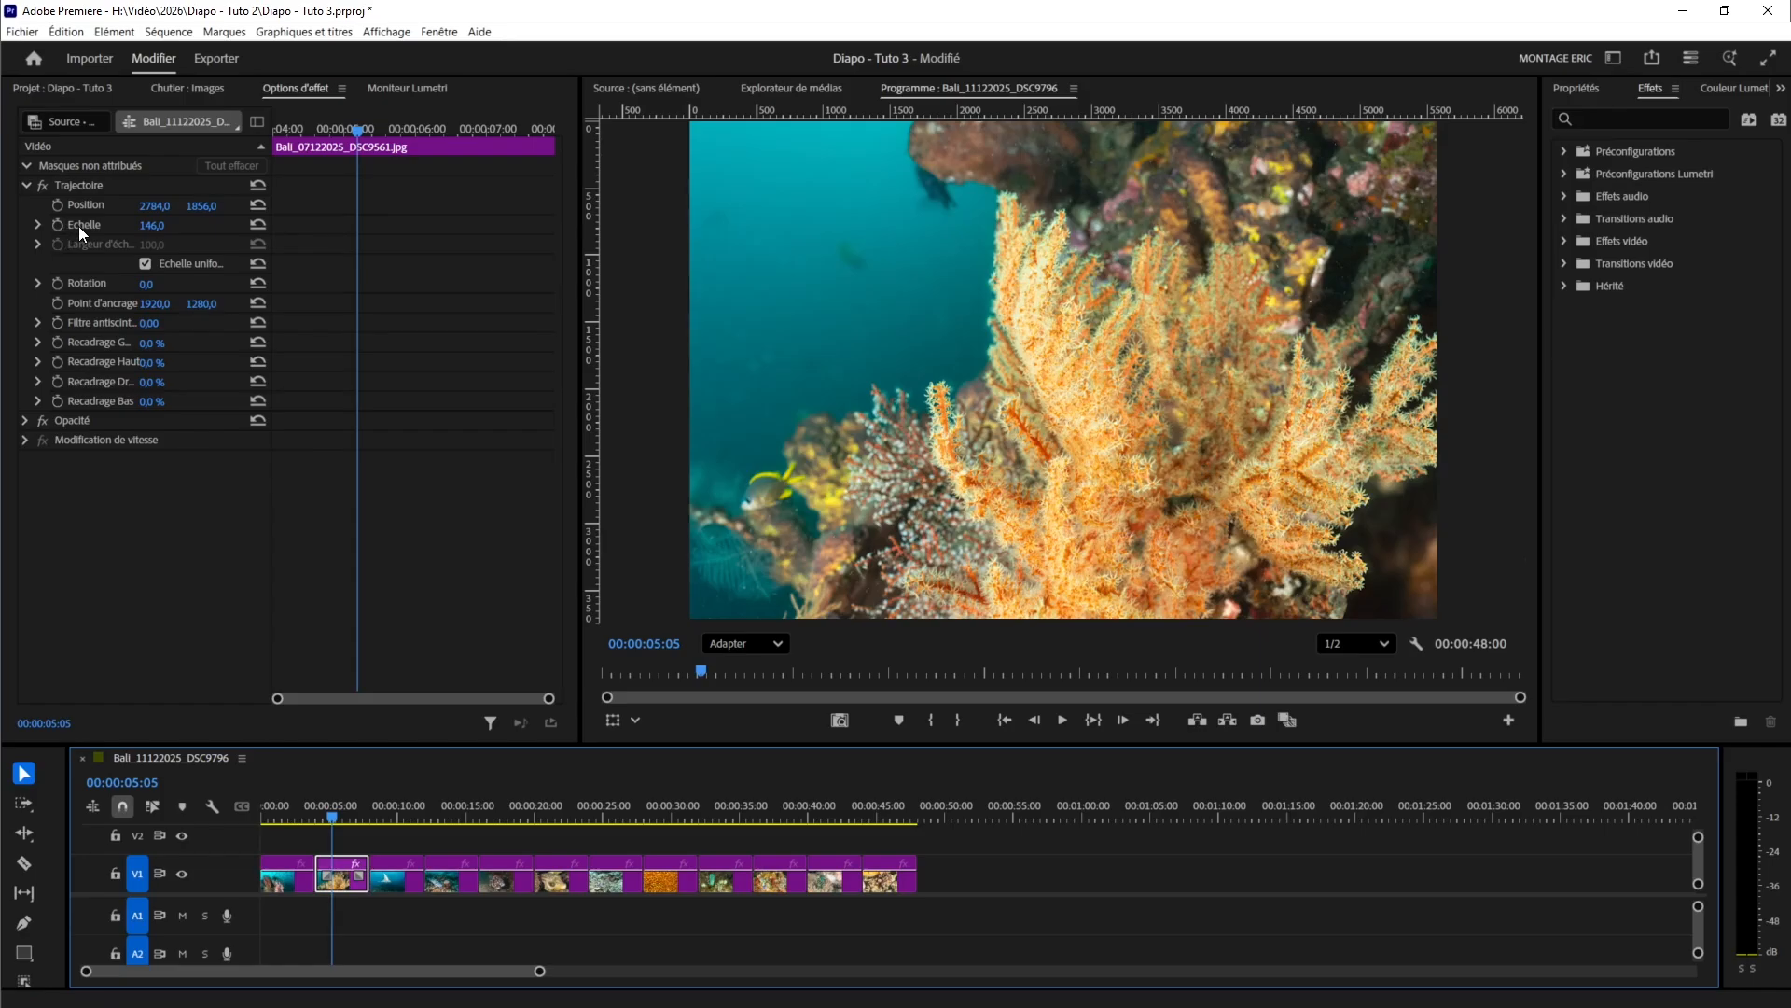
mouse_move(175, 230)
- Search the effects for "transform" and apply the Transformation video effect to the first timeline clip, _DSC9623_aprés.jpg
click(1616, 118)
text(transform)
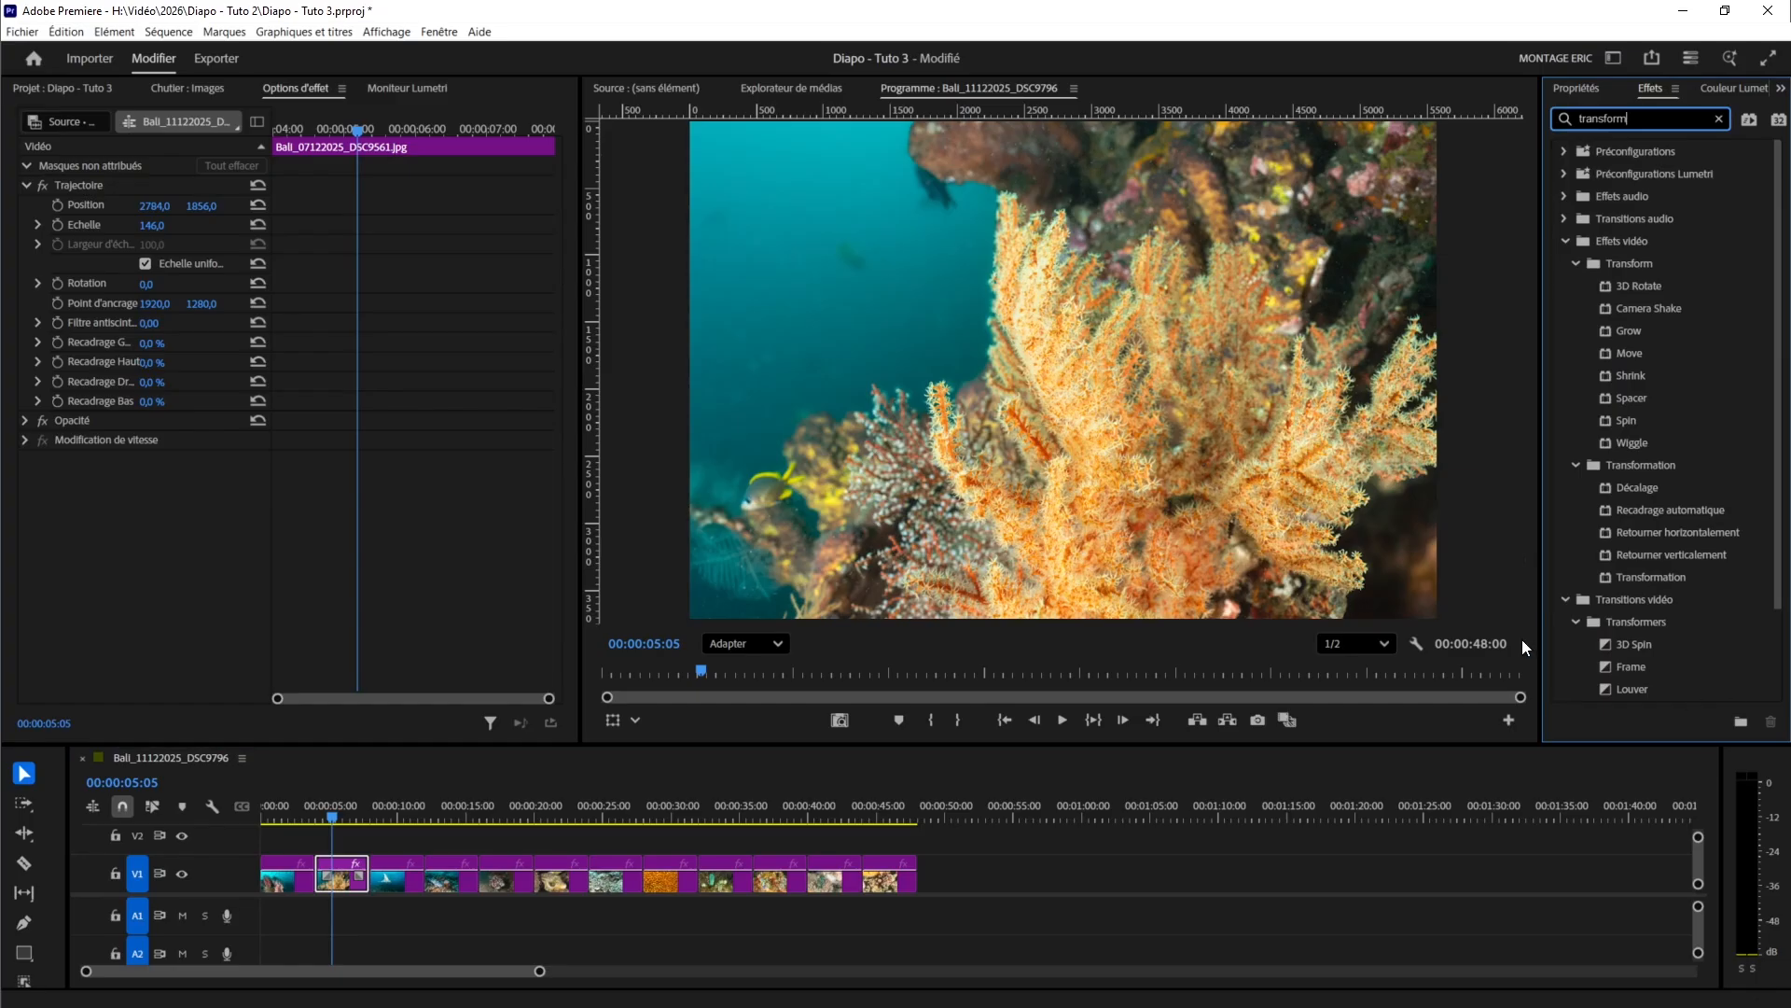
click(1621, 577)
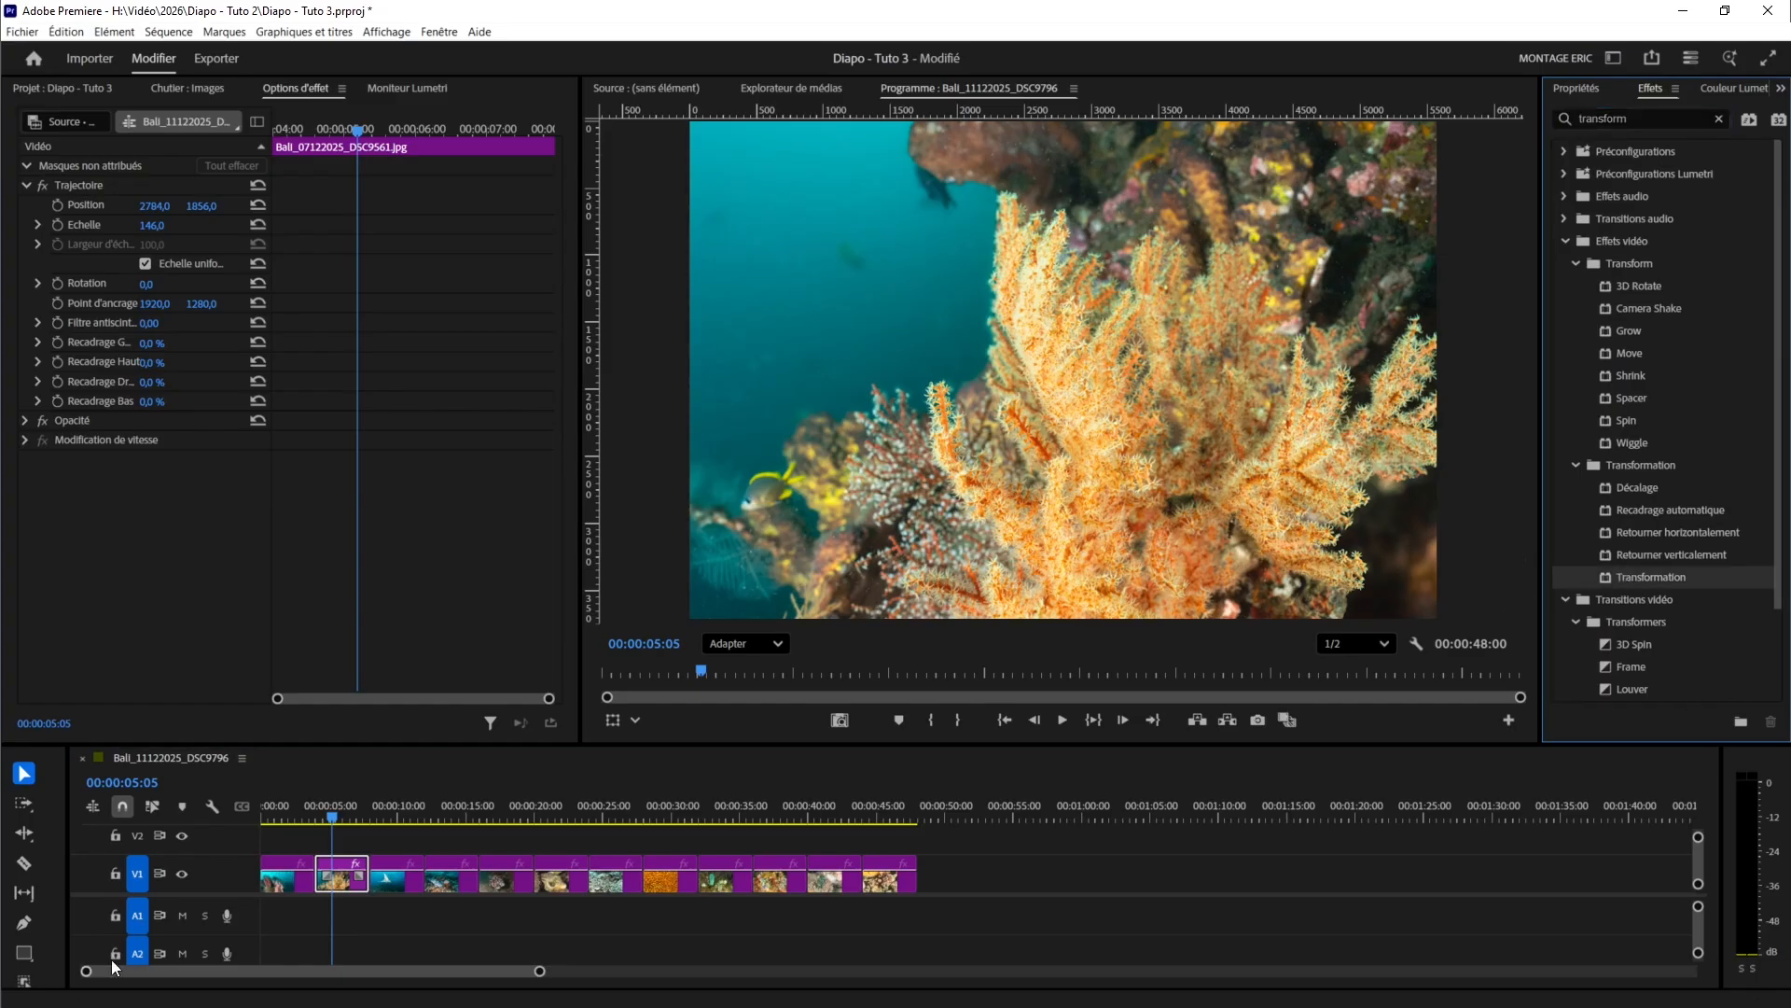
click(274, 819)
click(278, 877)
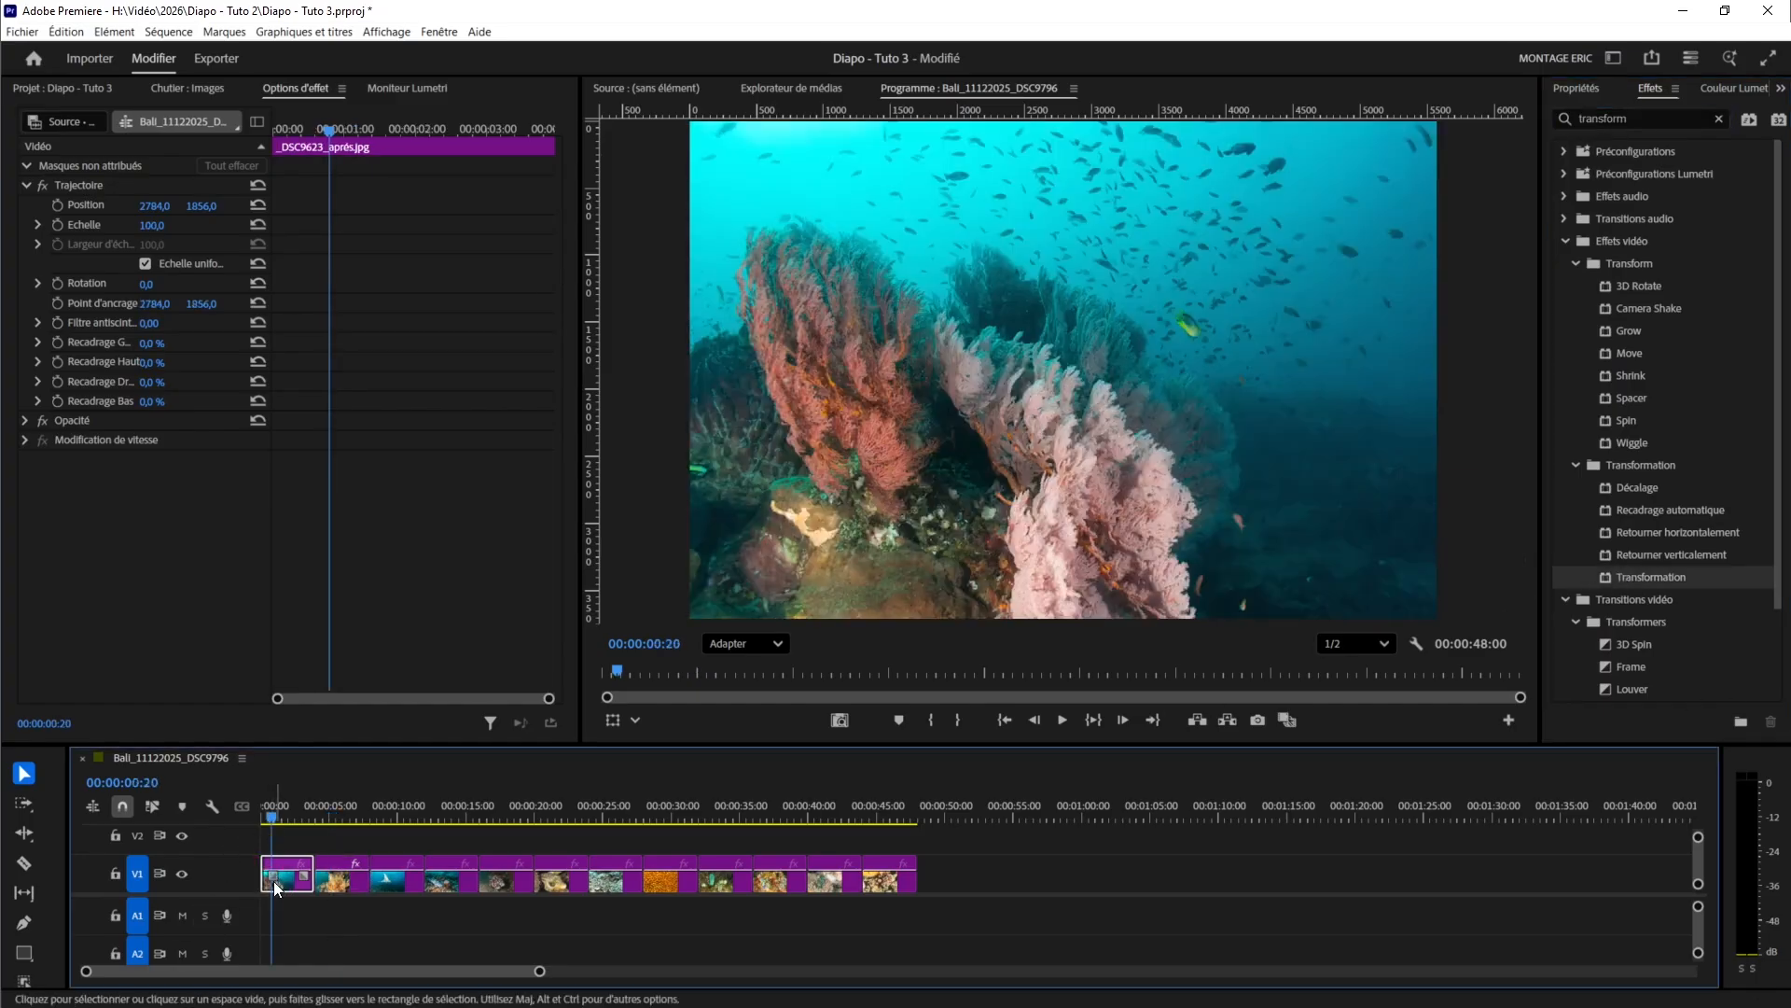
drag(1650, 580, 287, 876)
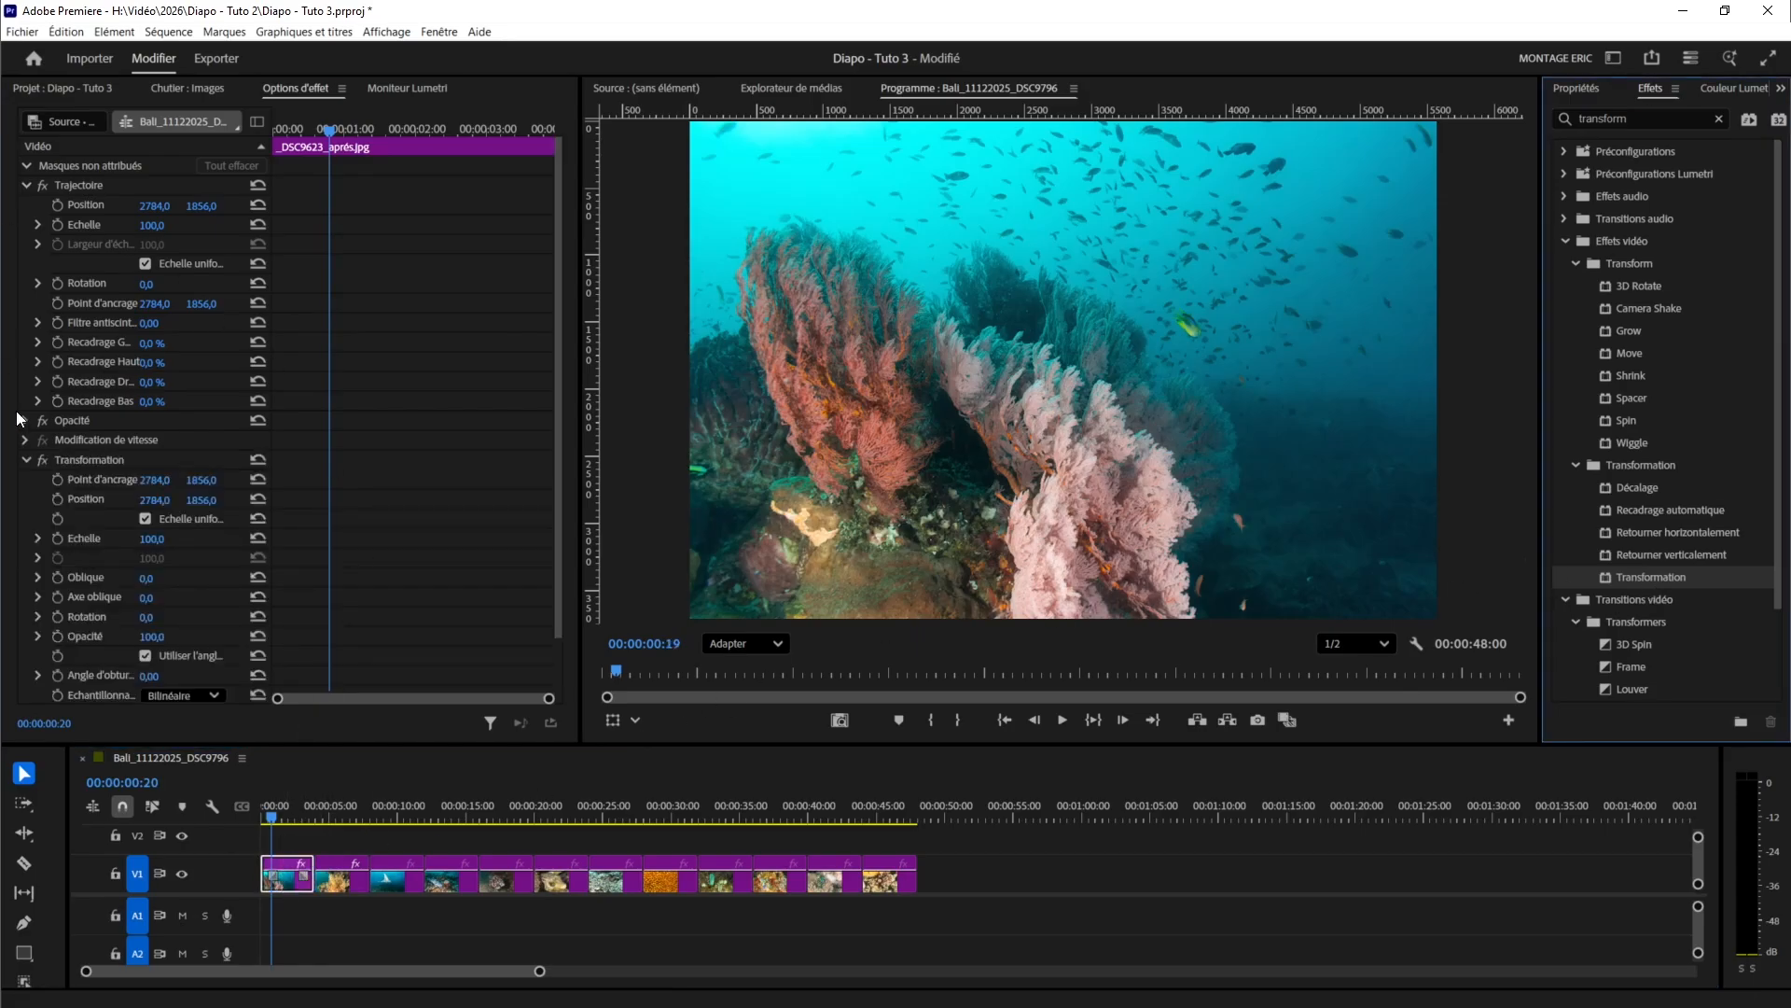
click(88, 461)
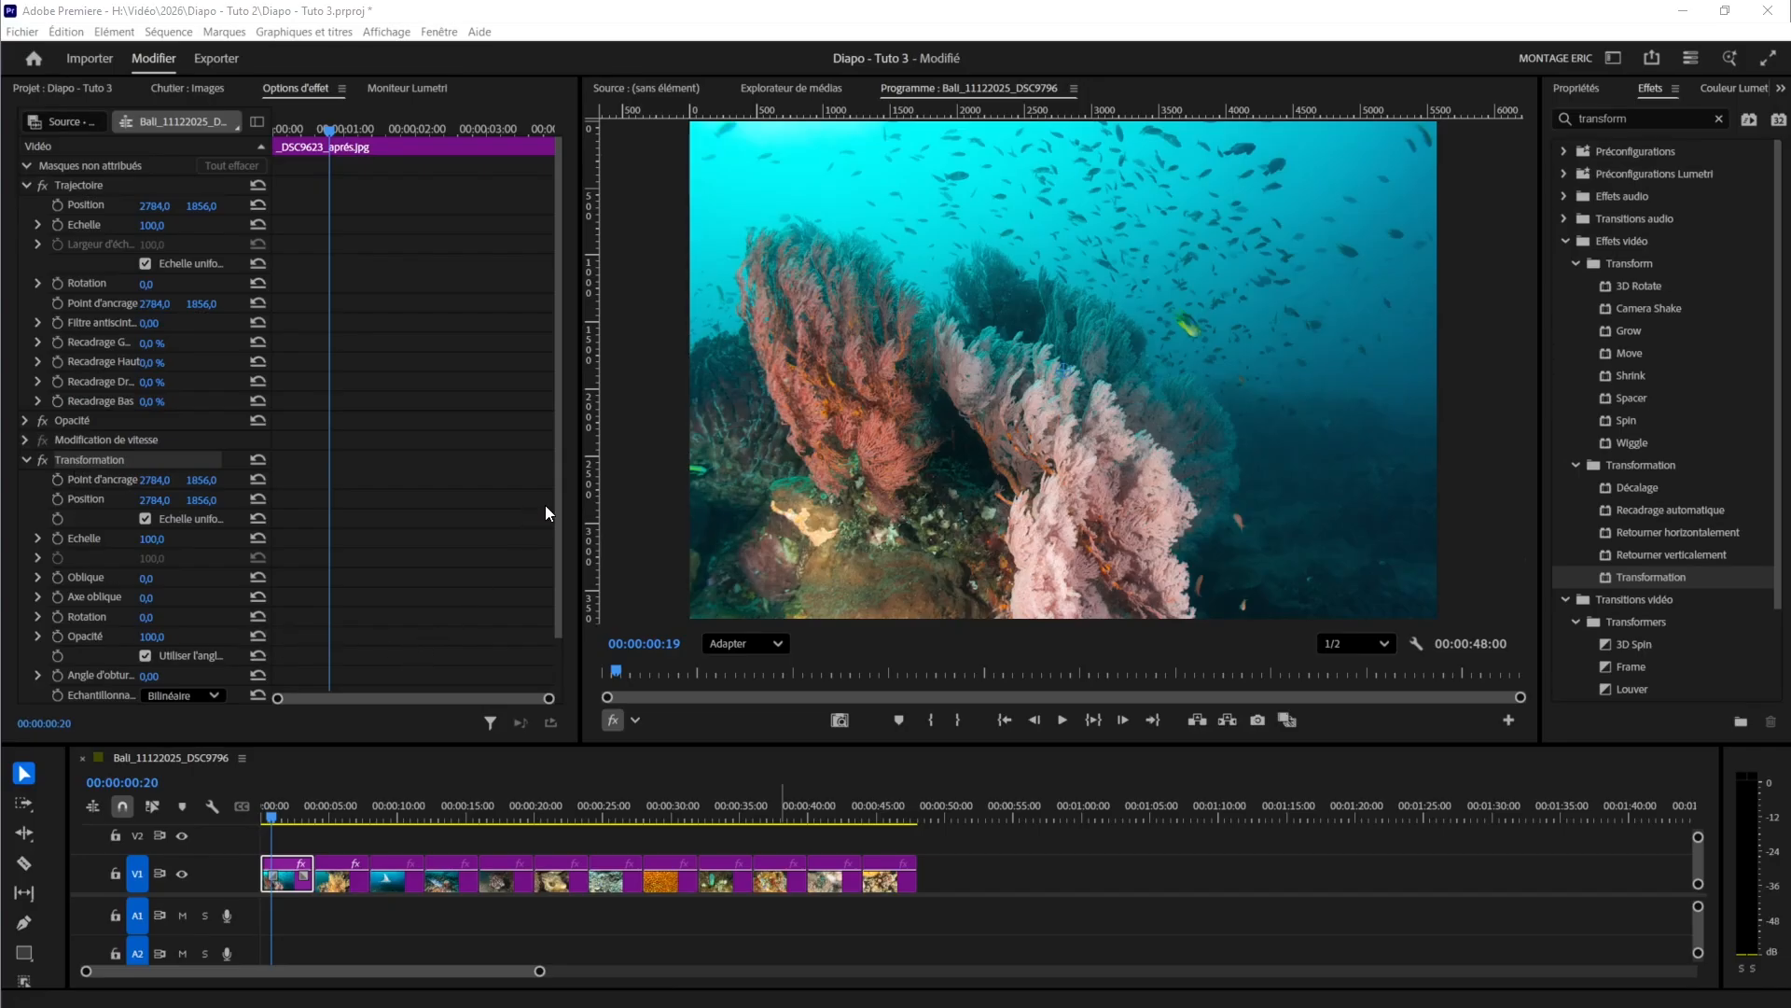
- Widen the effect options area and start keyframing the Transformation effect's Echelle at the clip's first frame, 00:00:00:00
drag(582, 479, 793, 504)
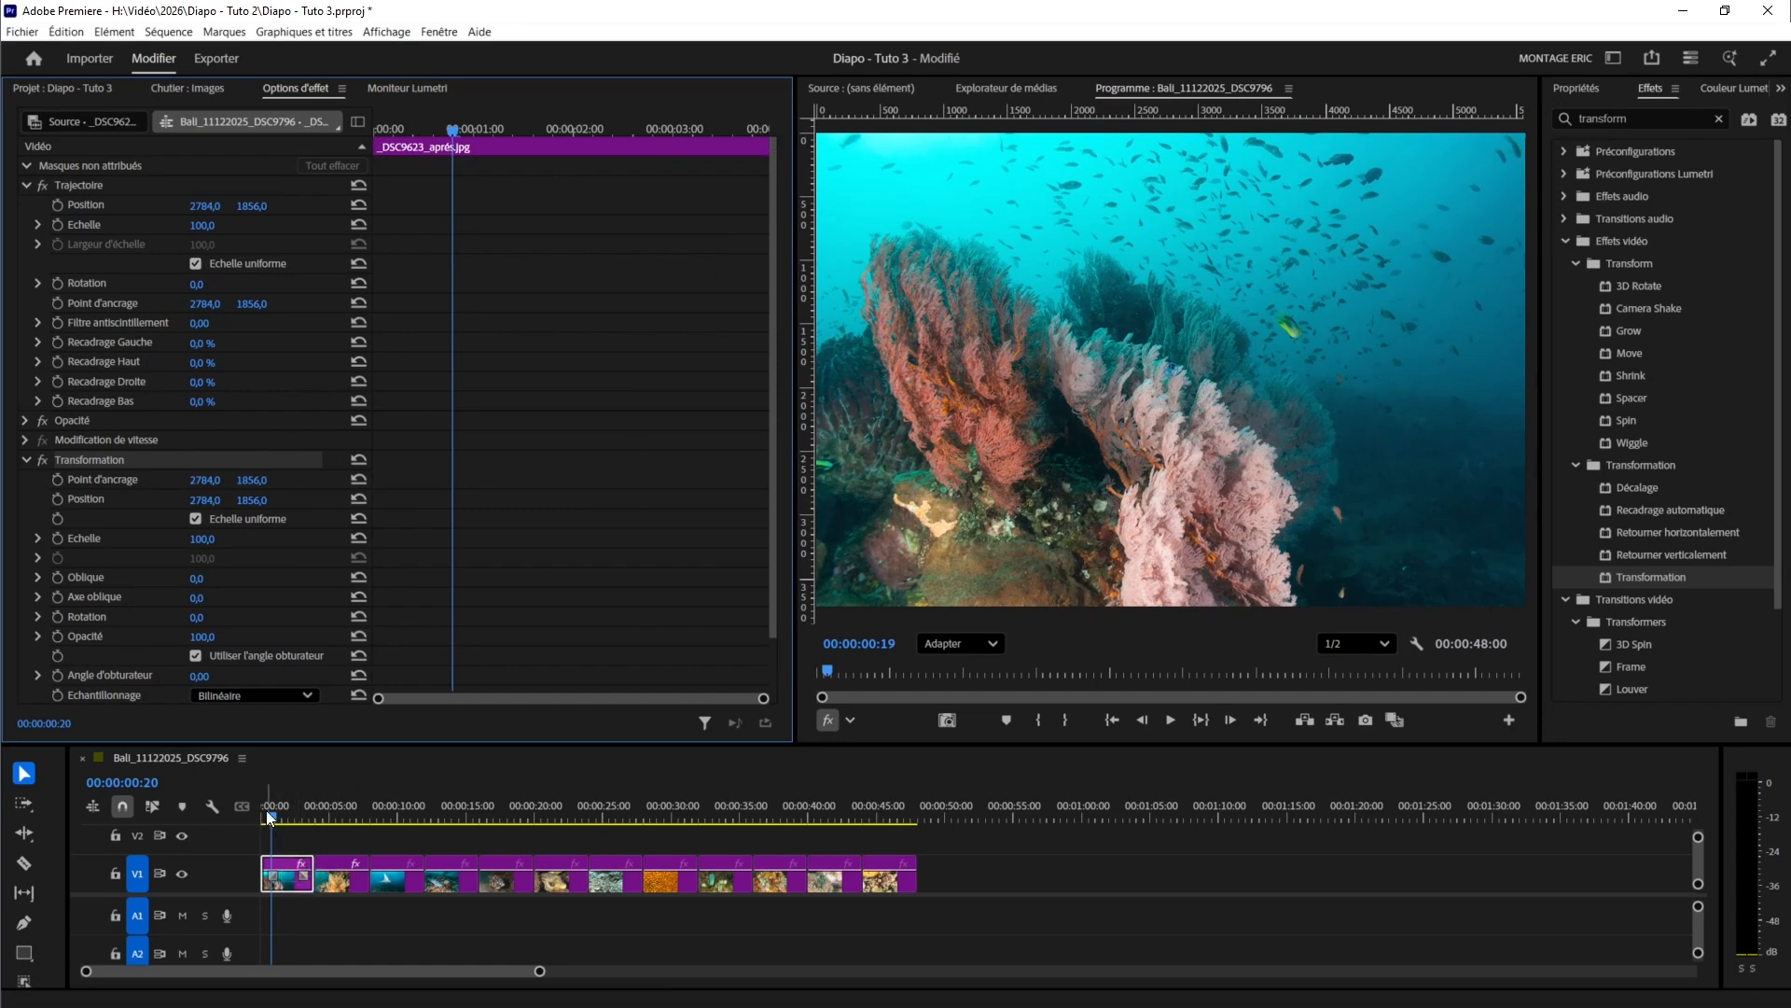
mouse_move(268, 813)
mouse_down()
mouse_move(308, 815)
mouse_move(263, 821)
mouse_up()
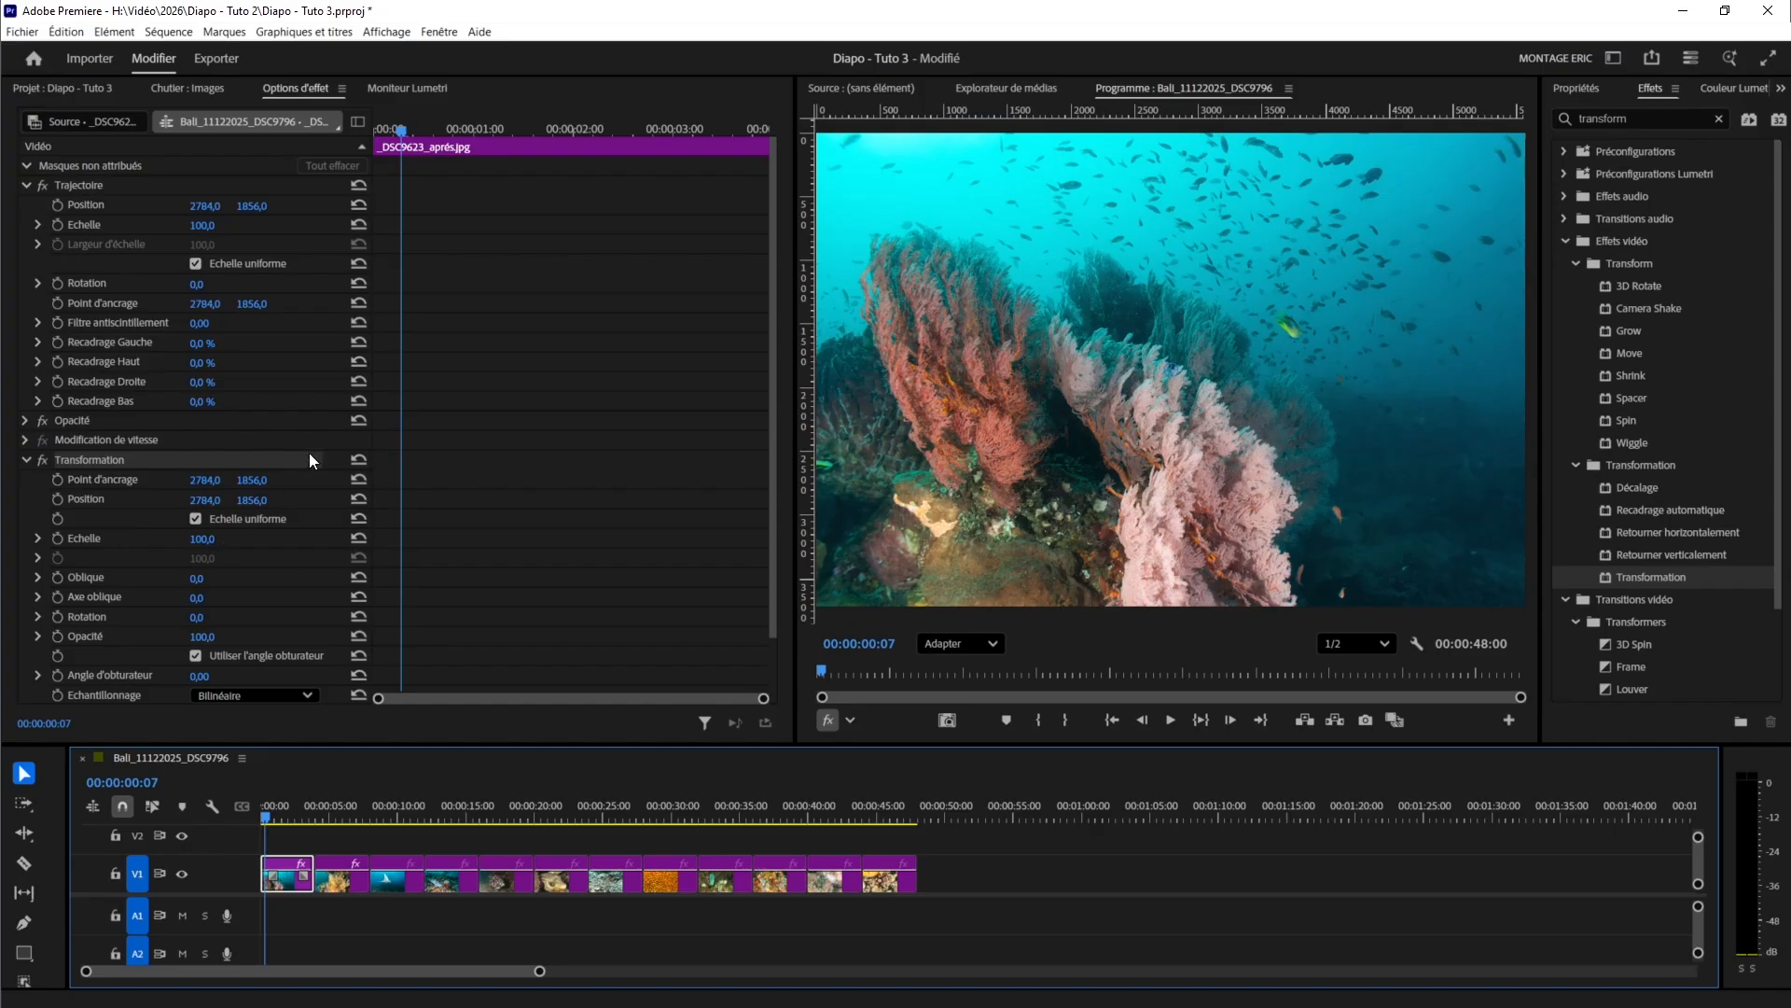
drag(397, 129, 744, 165)
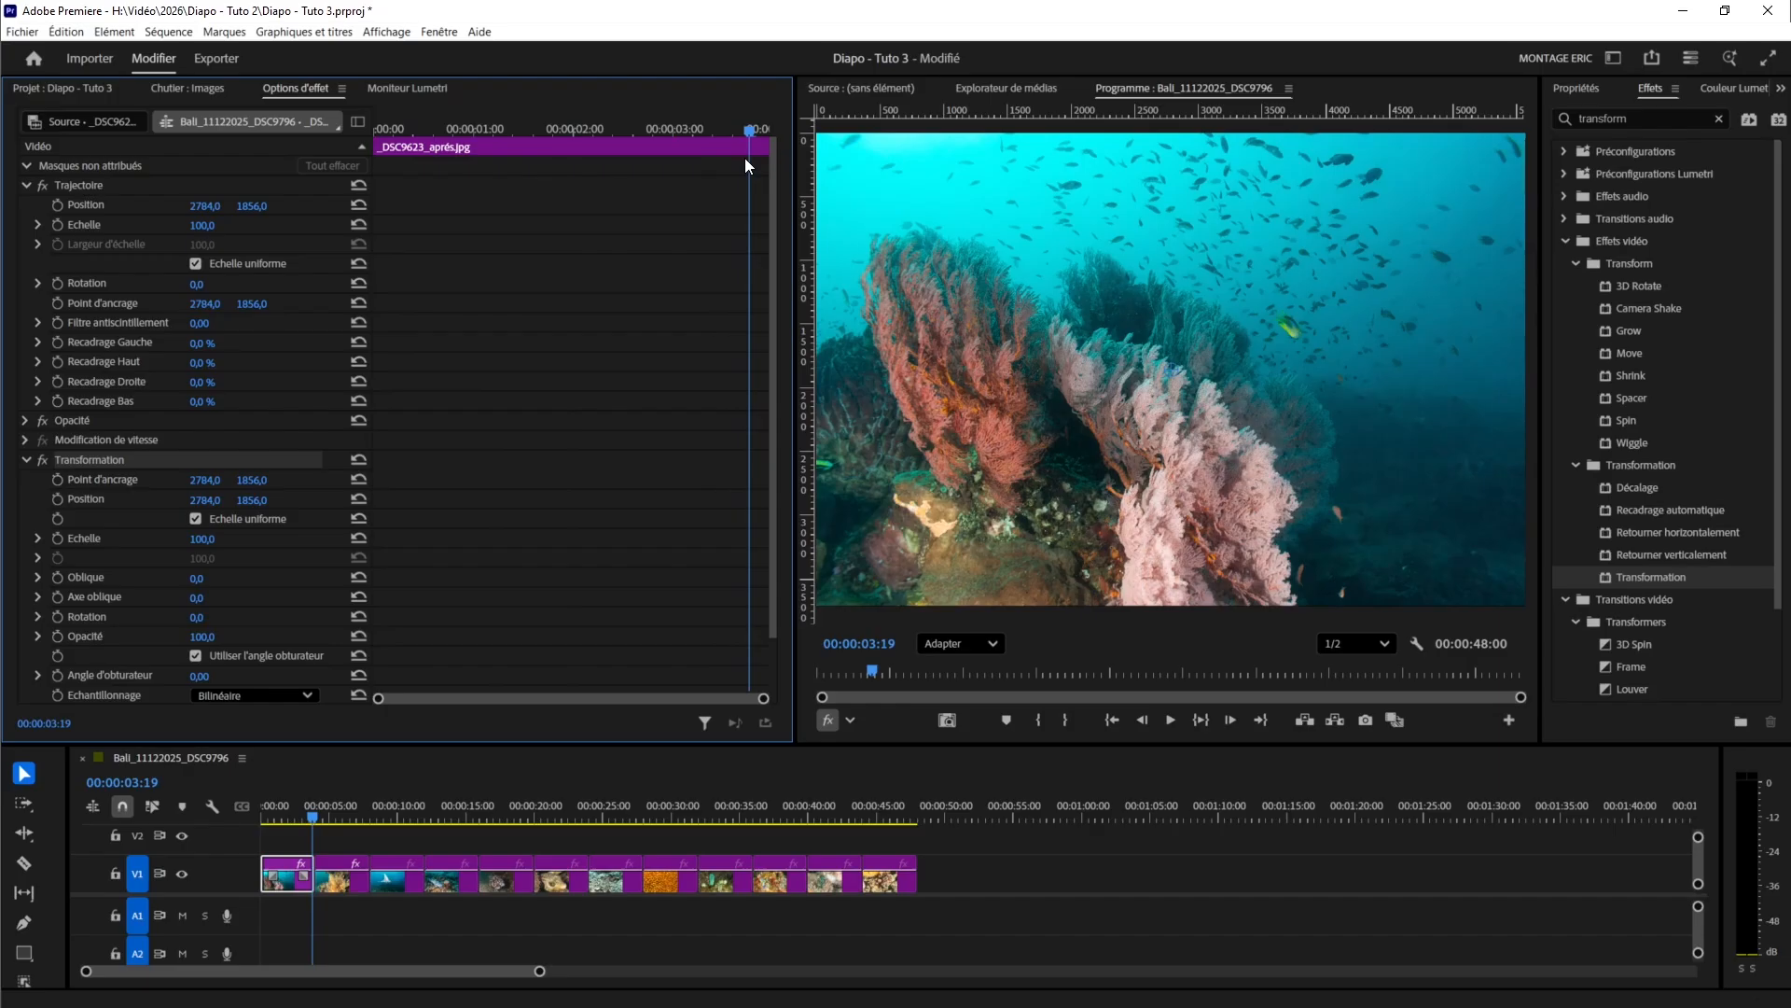
drag(744, 162, 386, 177)
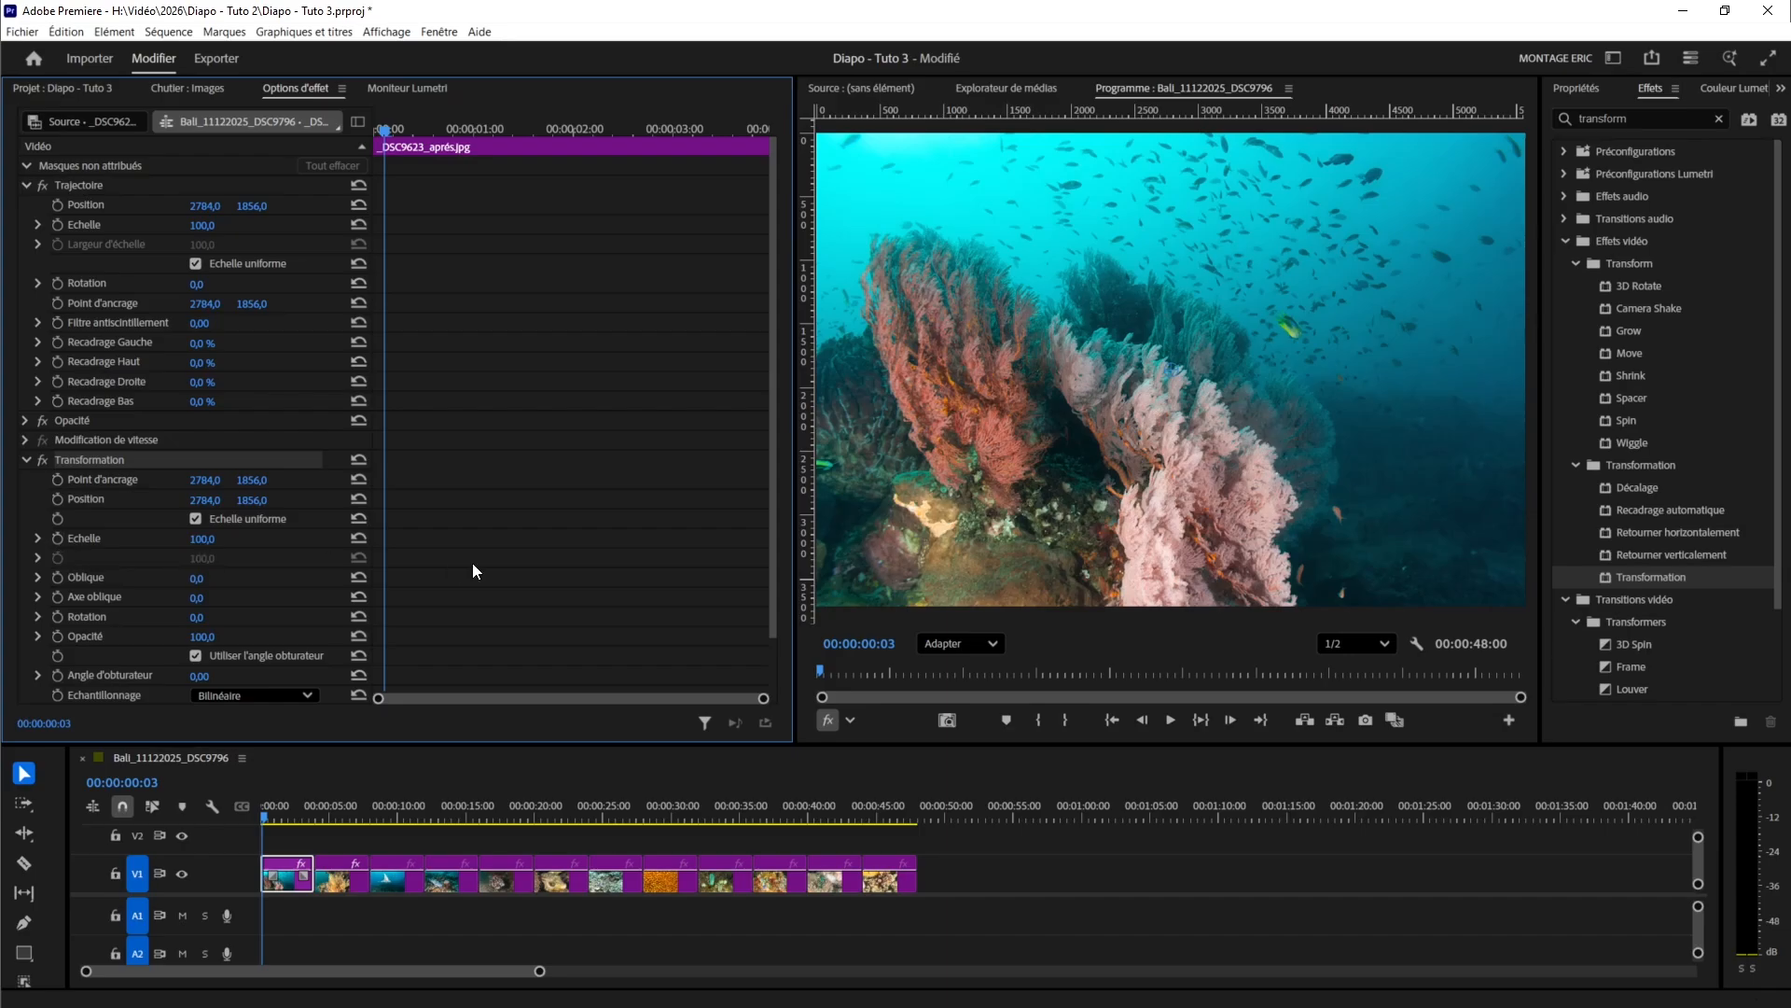
drag(388, 135, 372, 136)
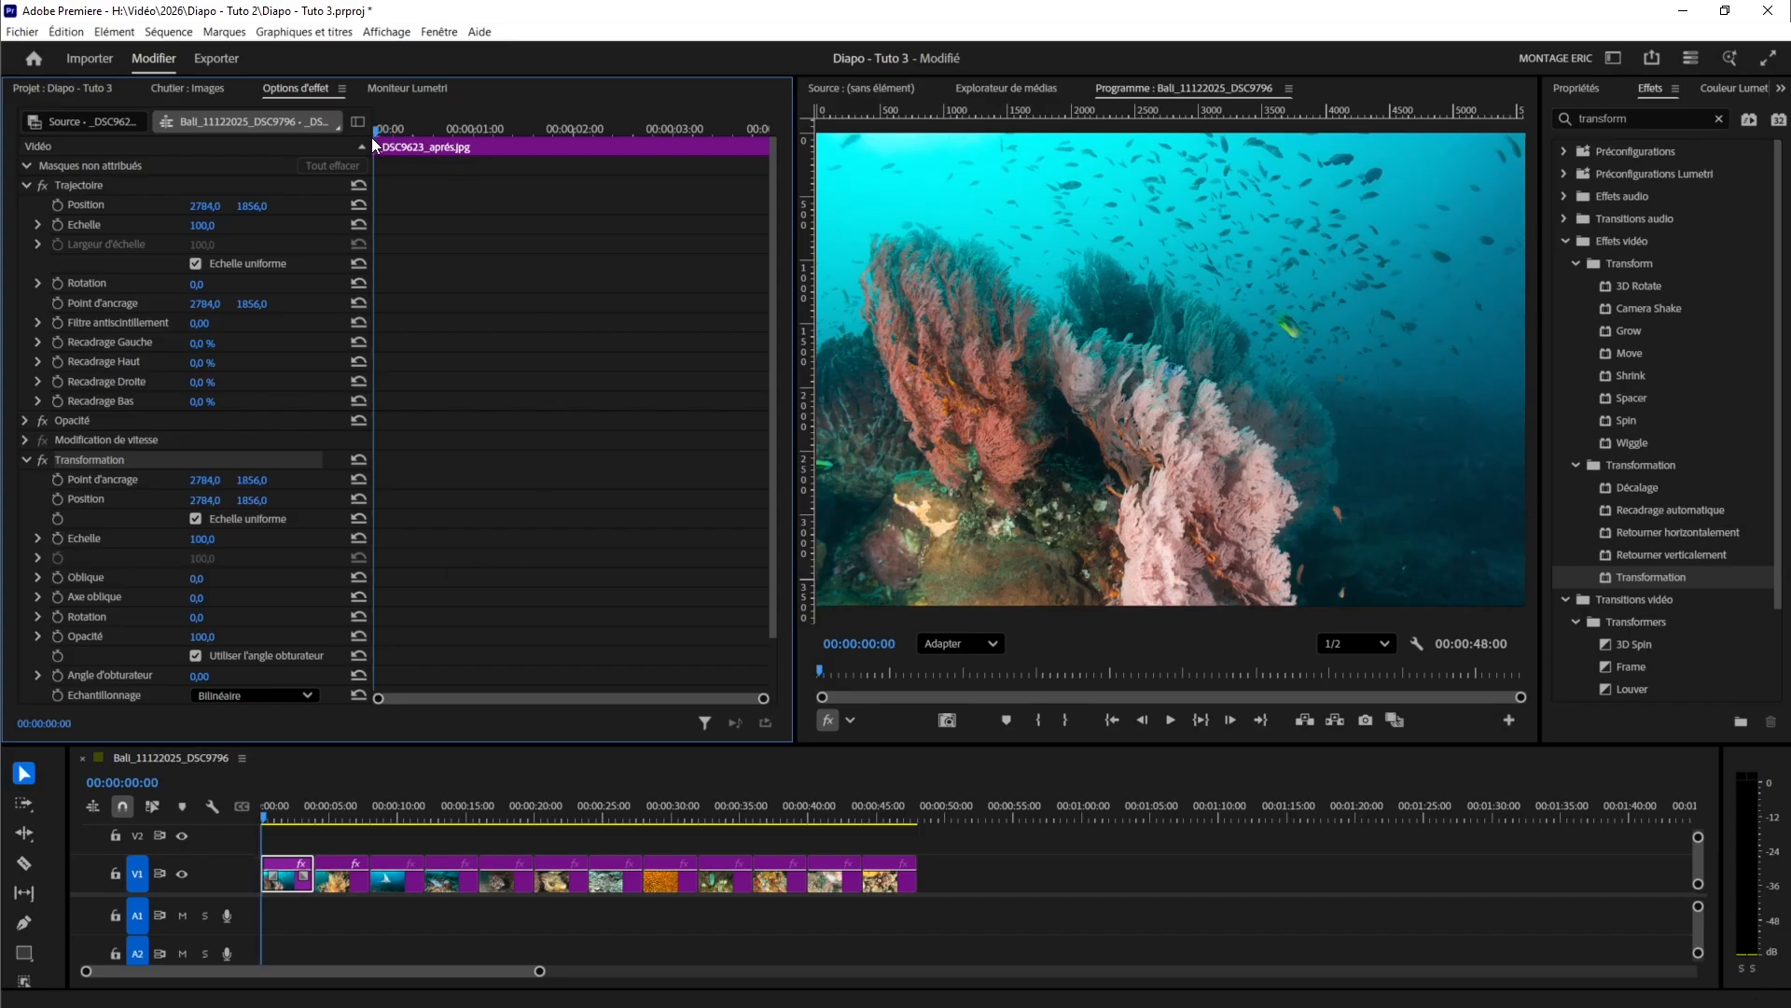
click(56, 539)
- Add a second Echelle keyframe of 105 to the Transformation effect at 00:00:03:14
drag(377, 133, 735, 161)
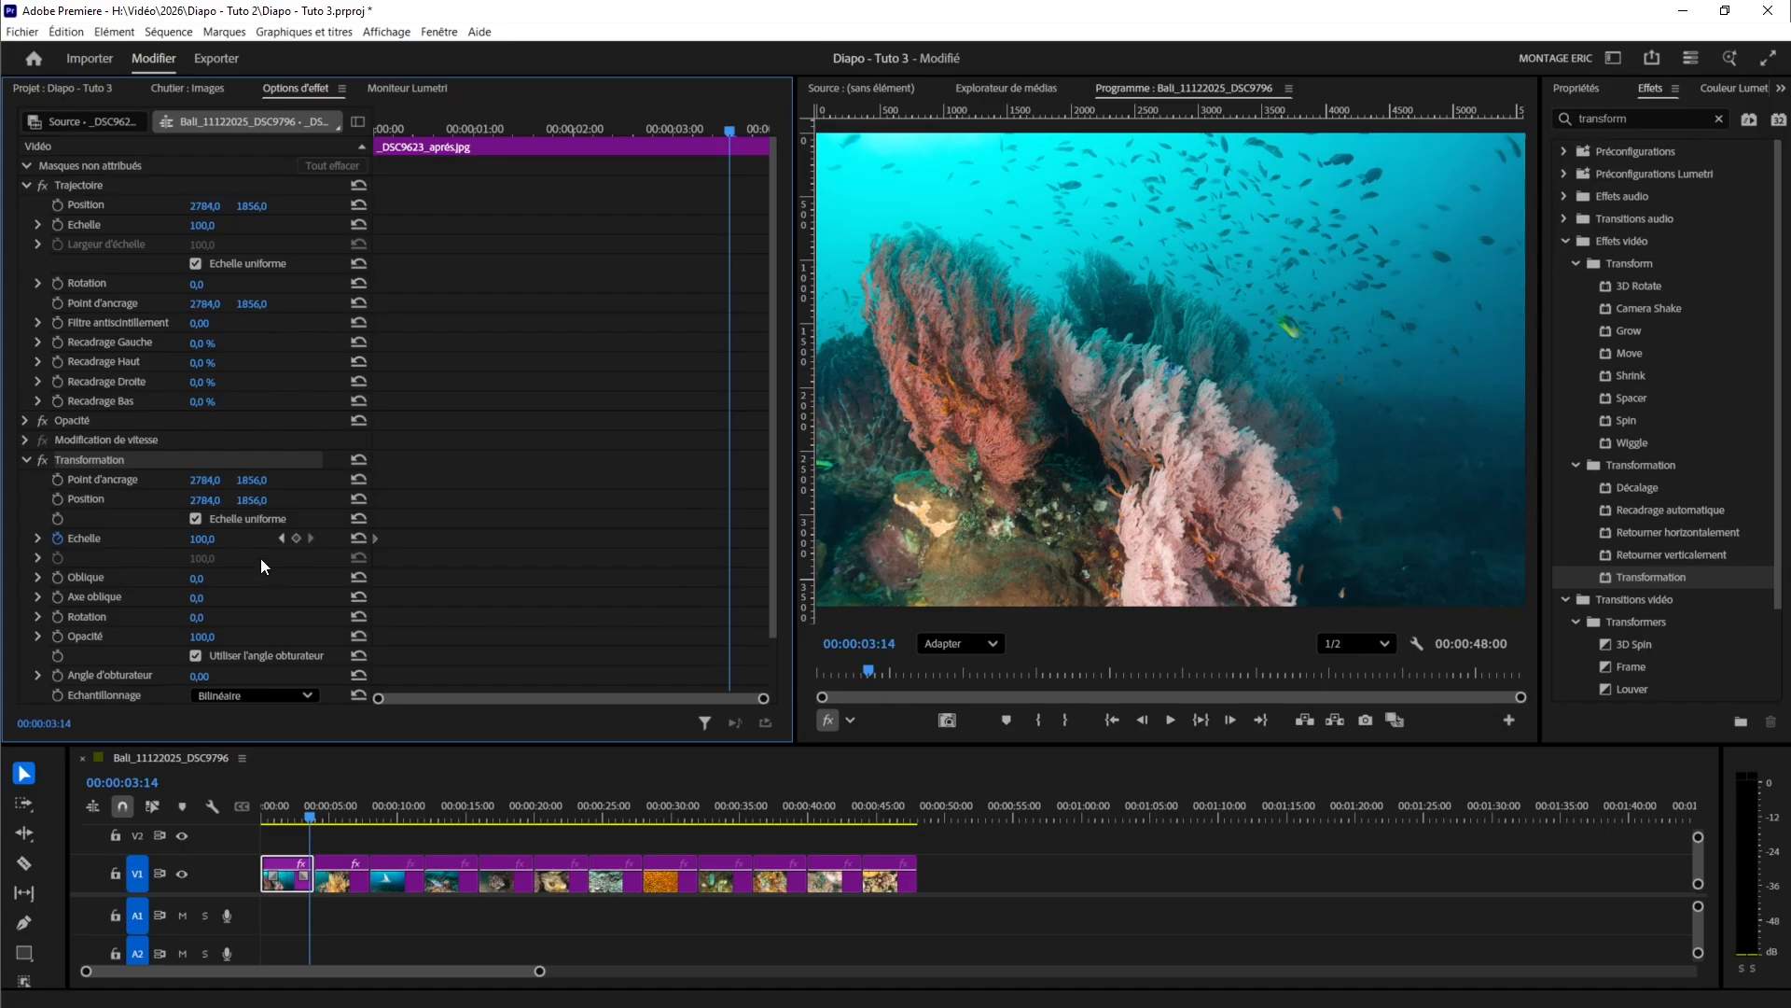
click(200, 541)
text(105)
key(Return)
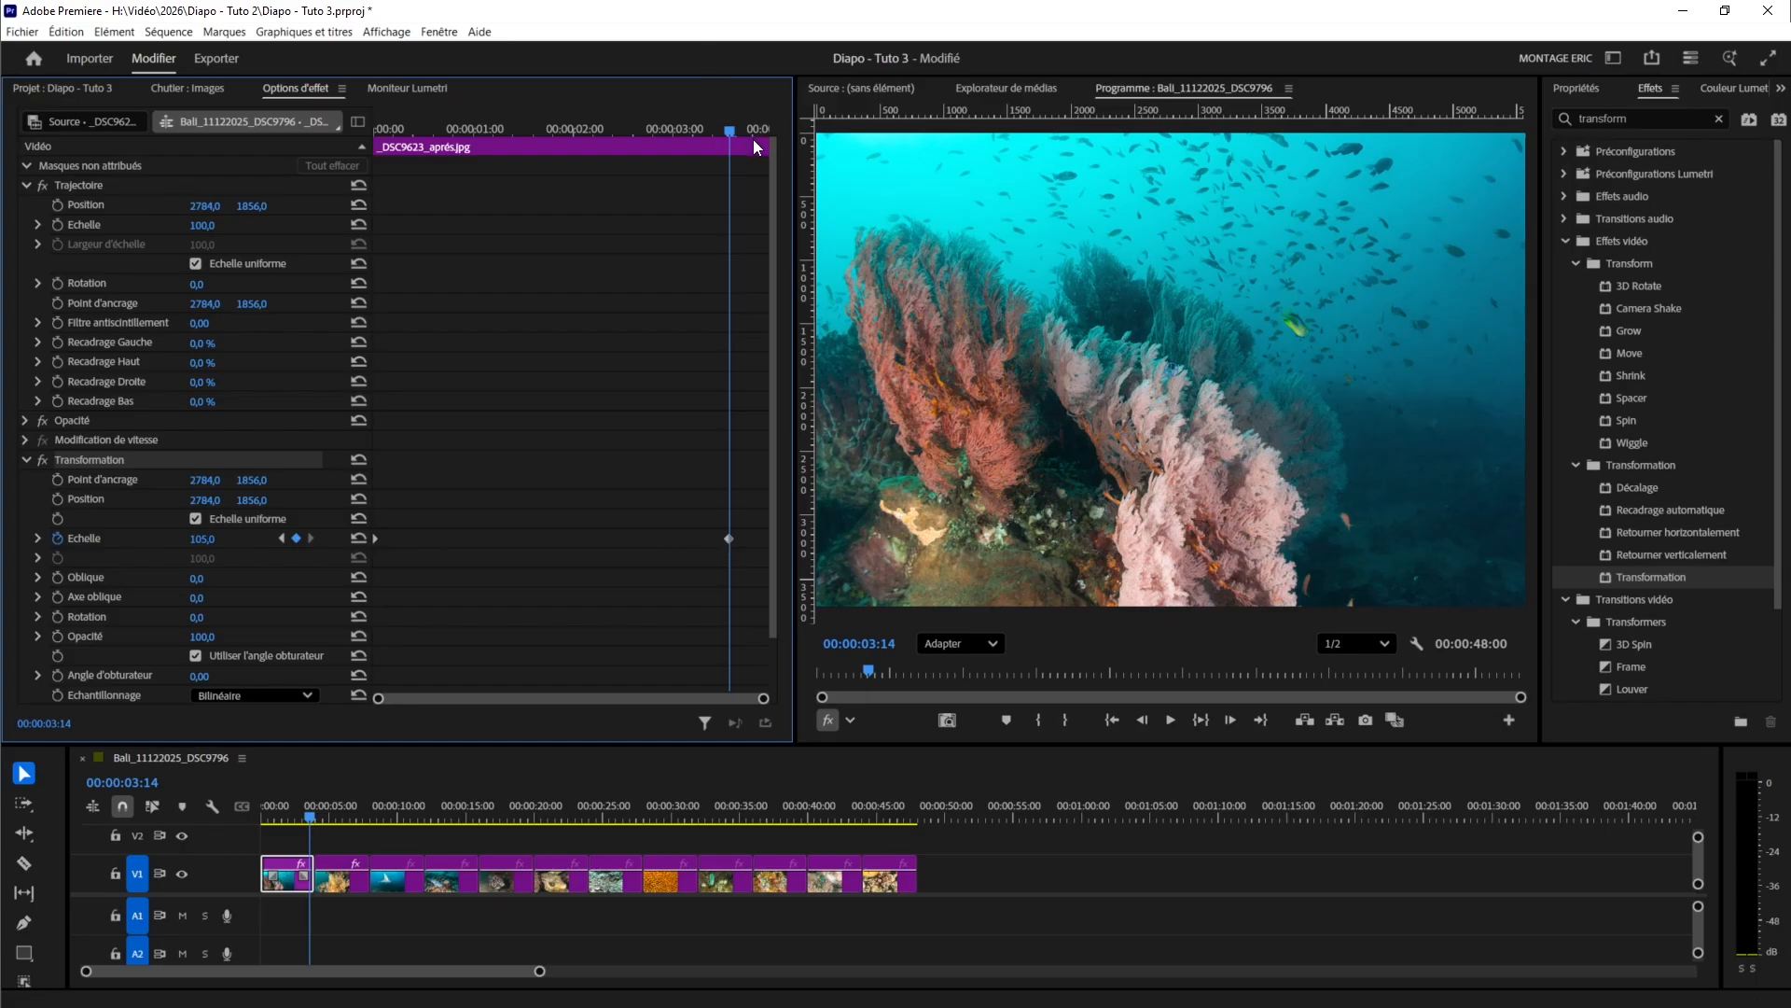
- Play the first clip from its start and scrub through it to preview the zoom animation
drag(727, 131, 347, 183)
key(space)
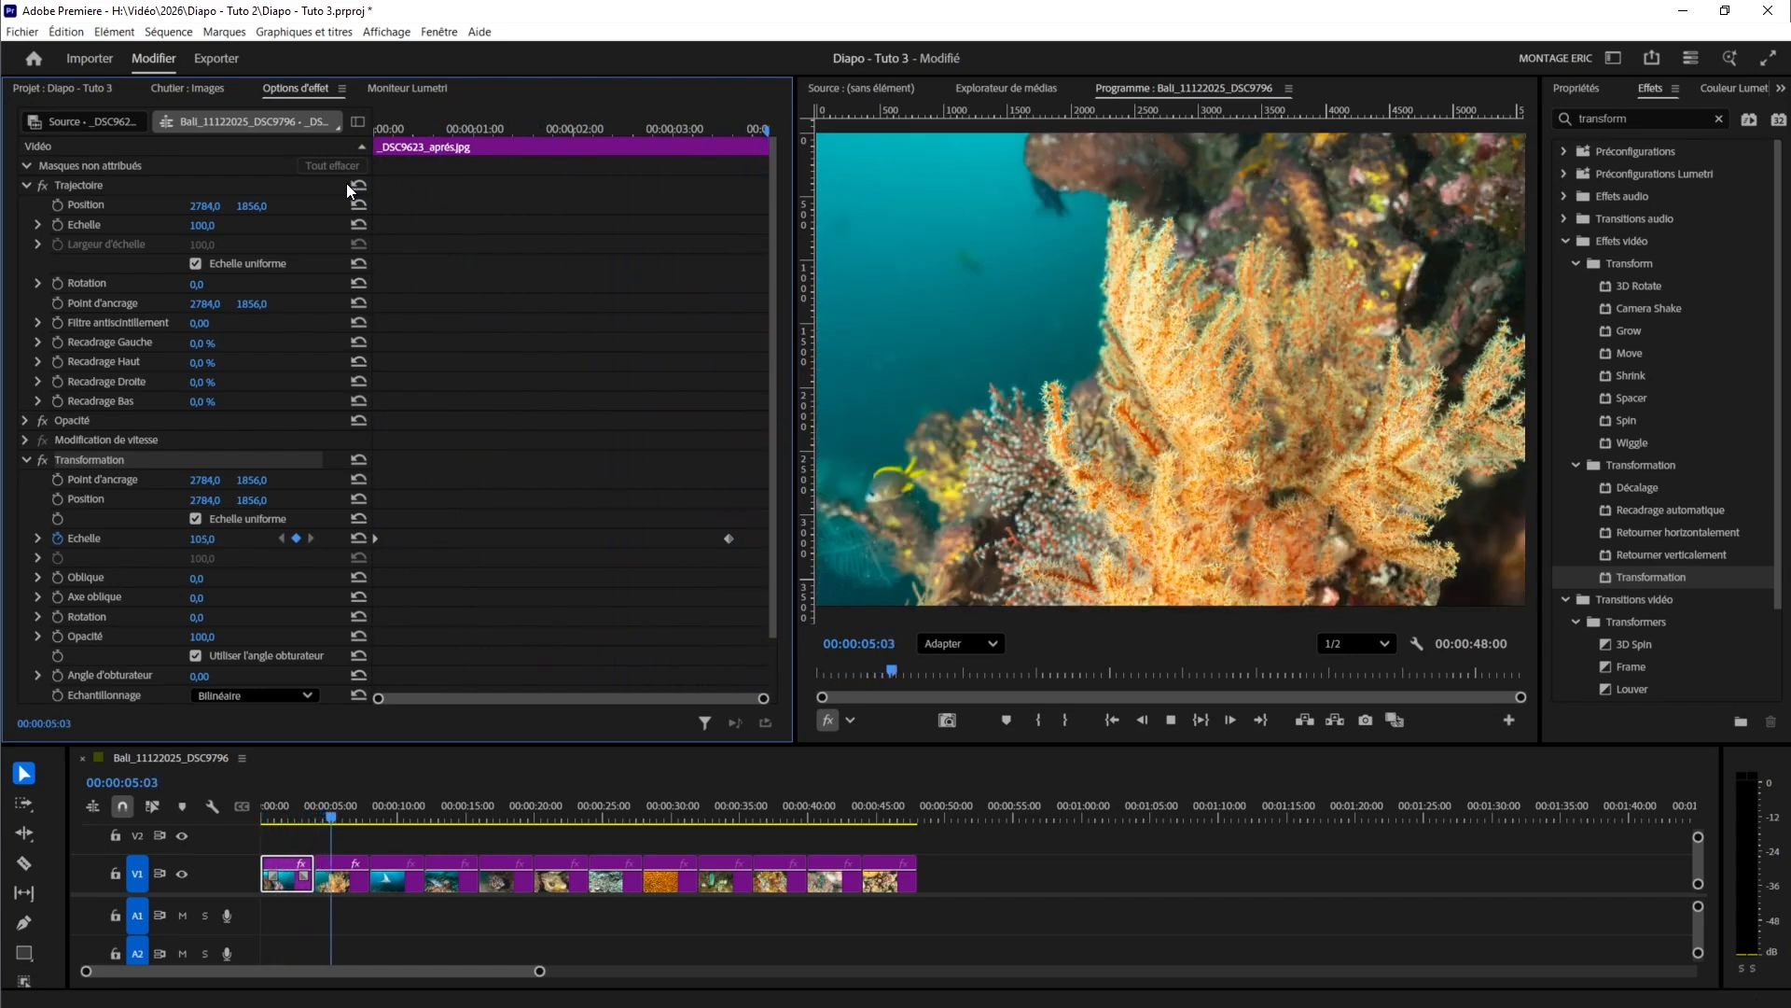
drag(354, 810, 289, 815)
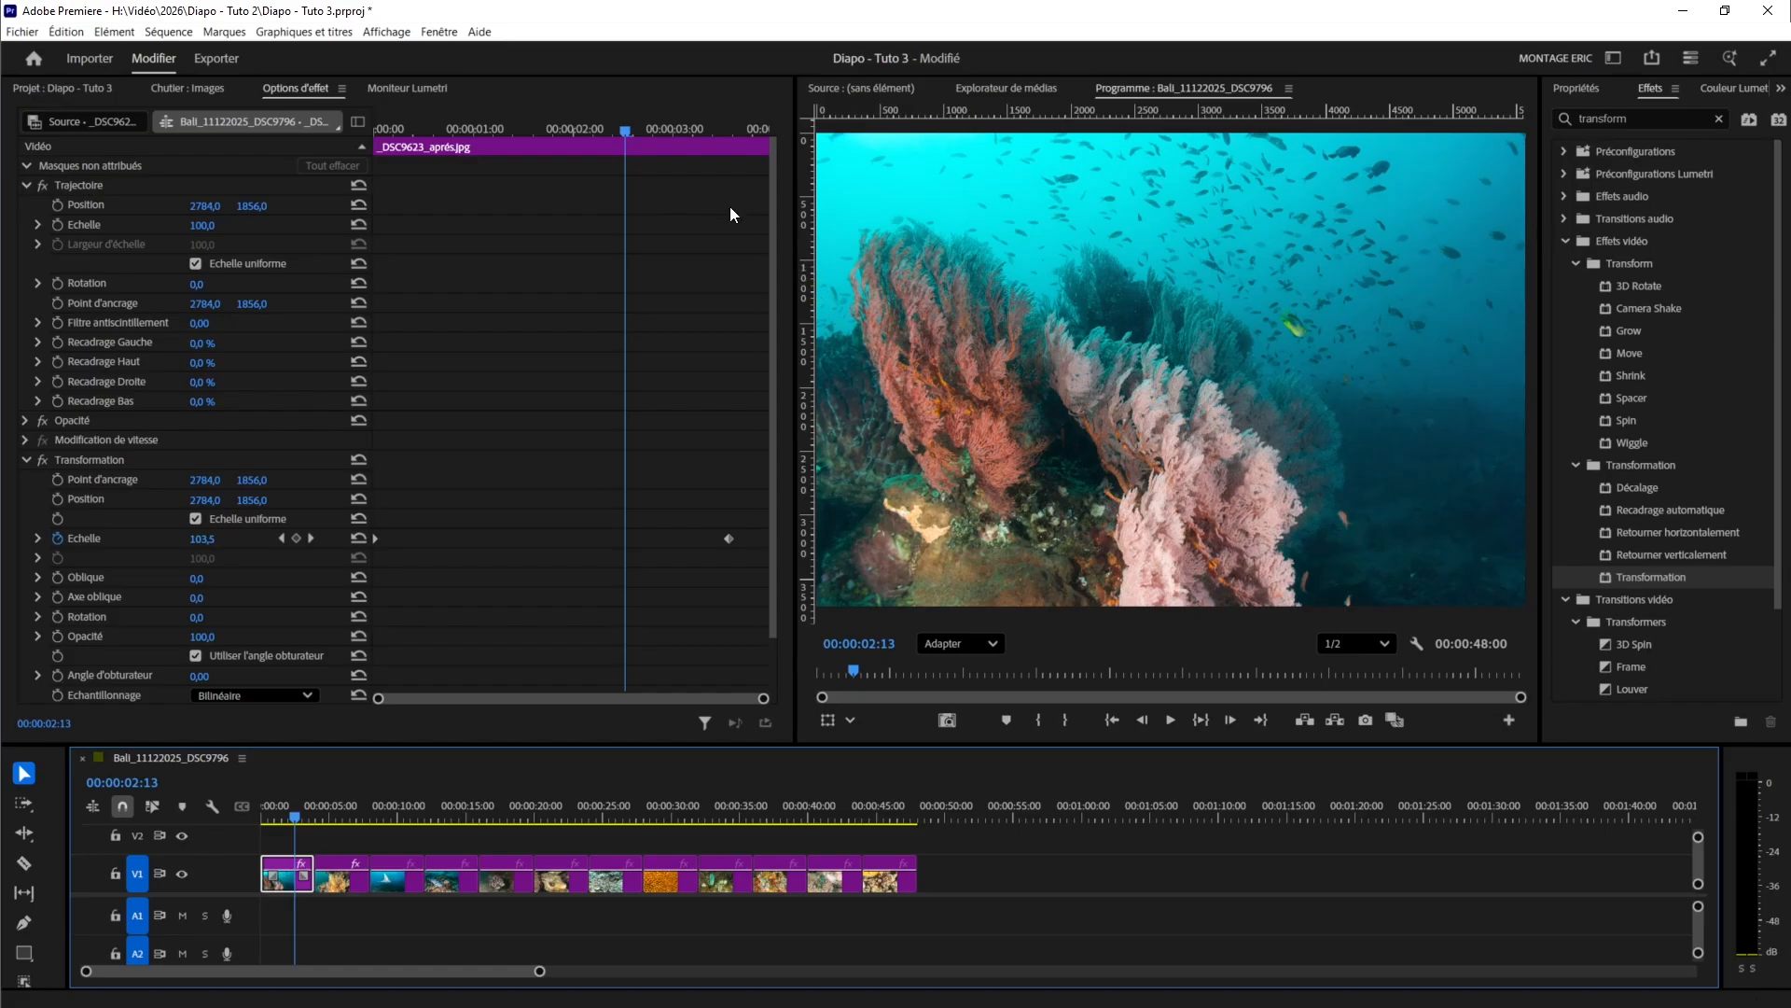
drag(625, 129, 424, 242)
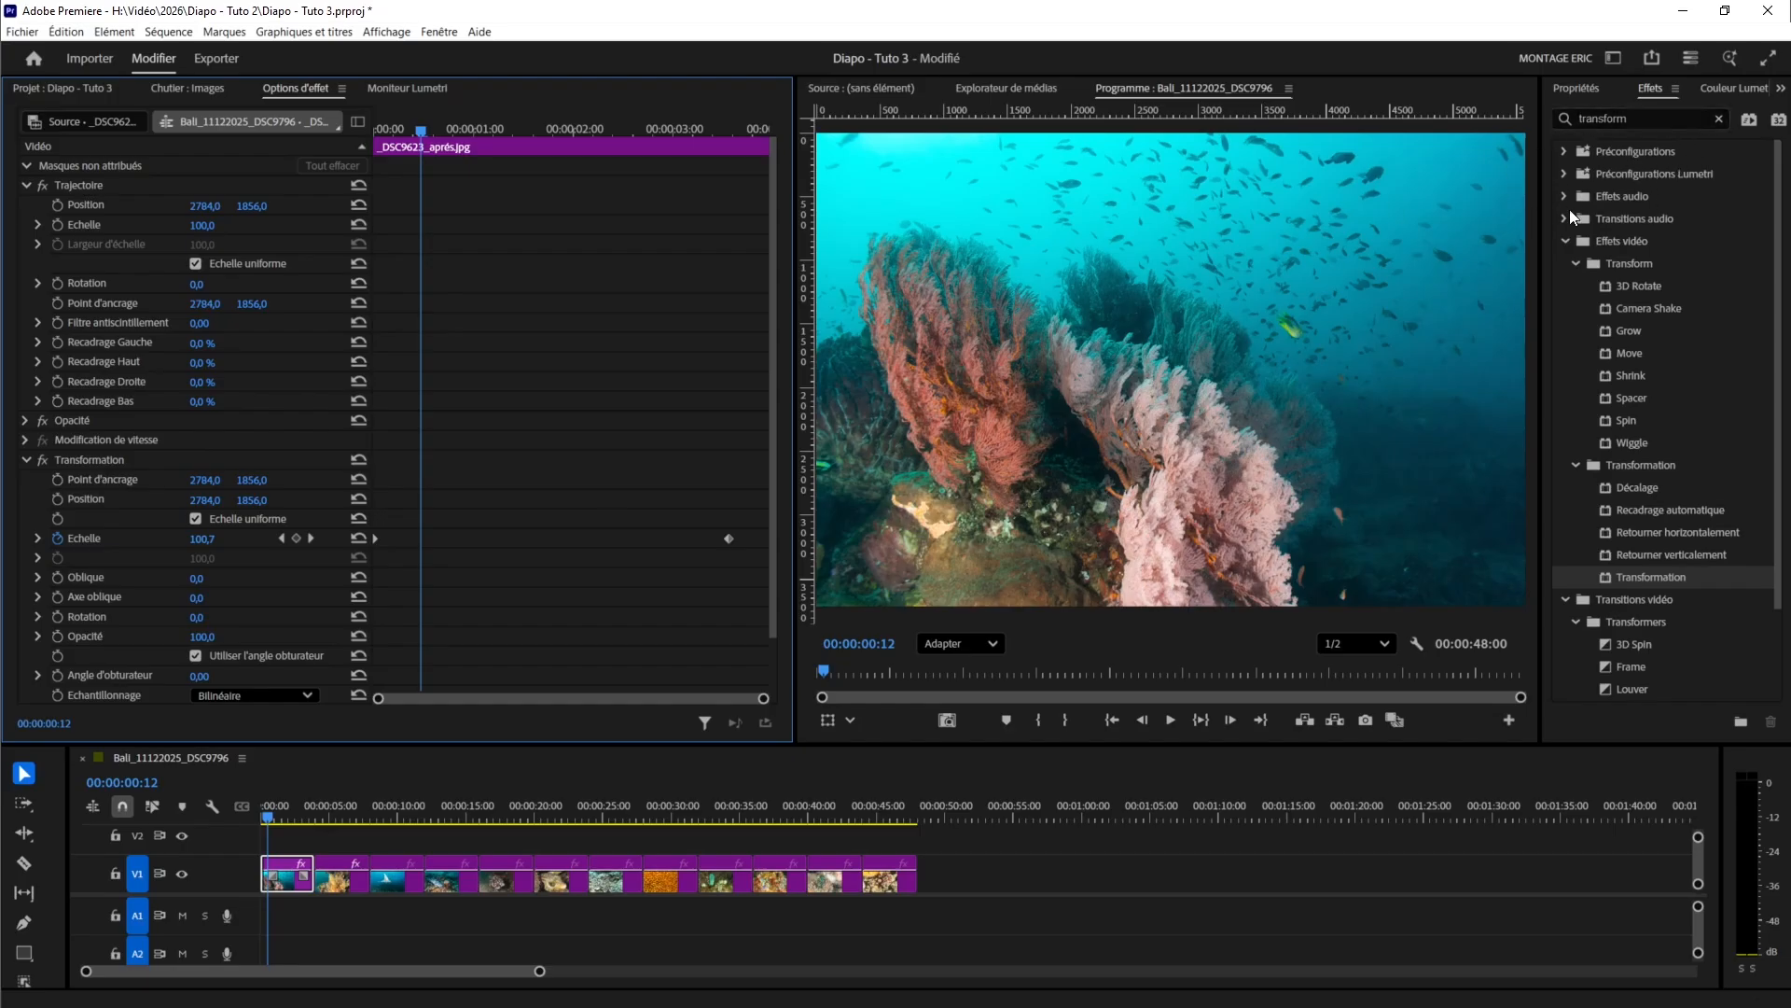
- Clear the effects search and expand the Préconfigurations folder and its Zoom subfolder
click(1563, 152)
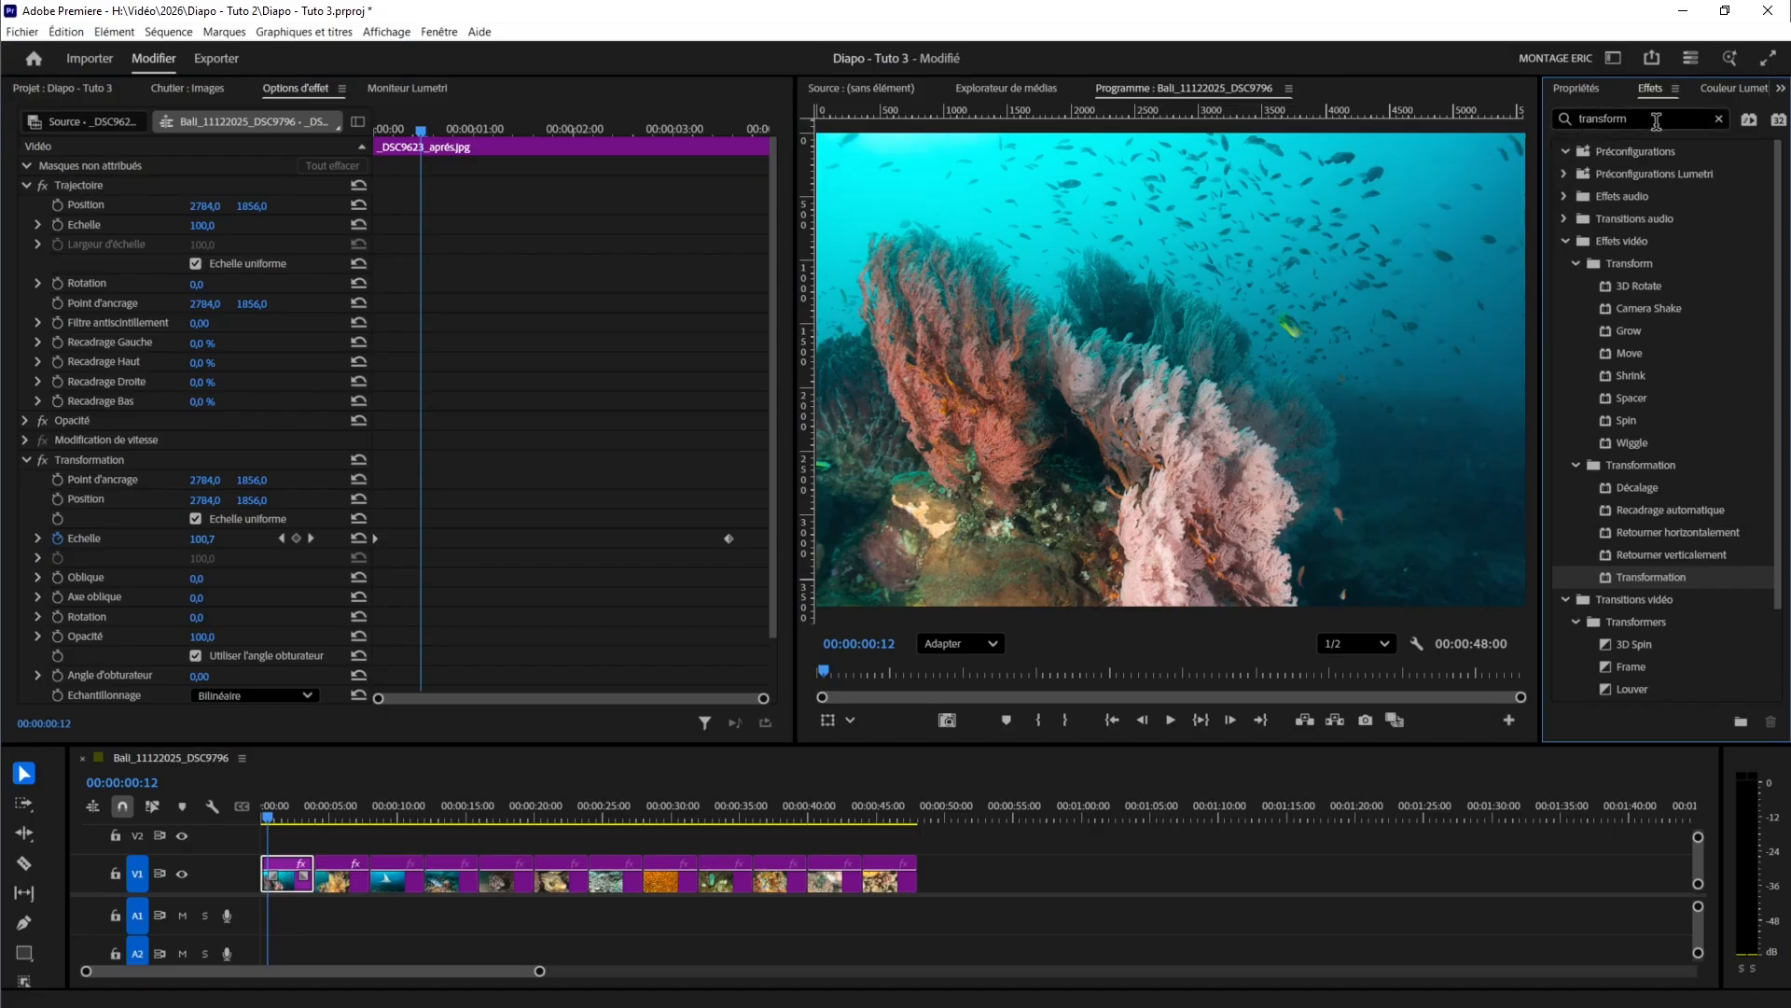
click(1718, 120)
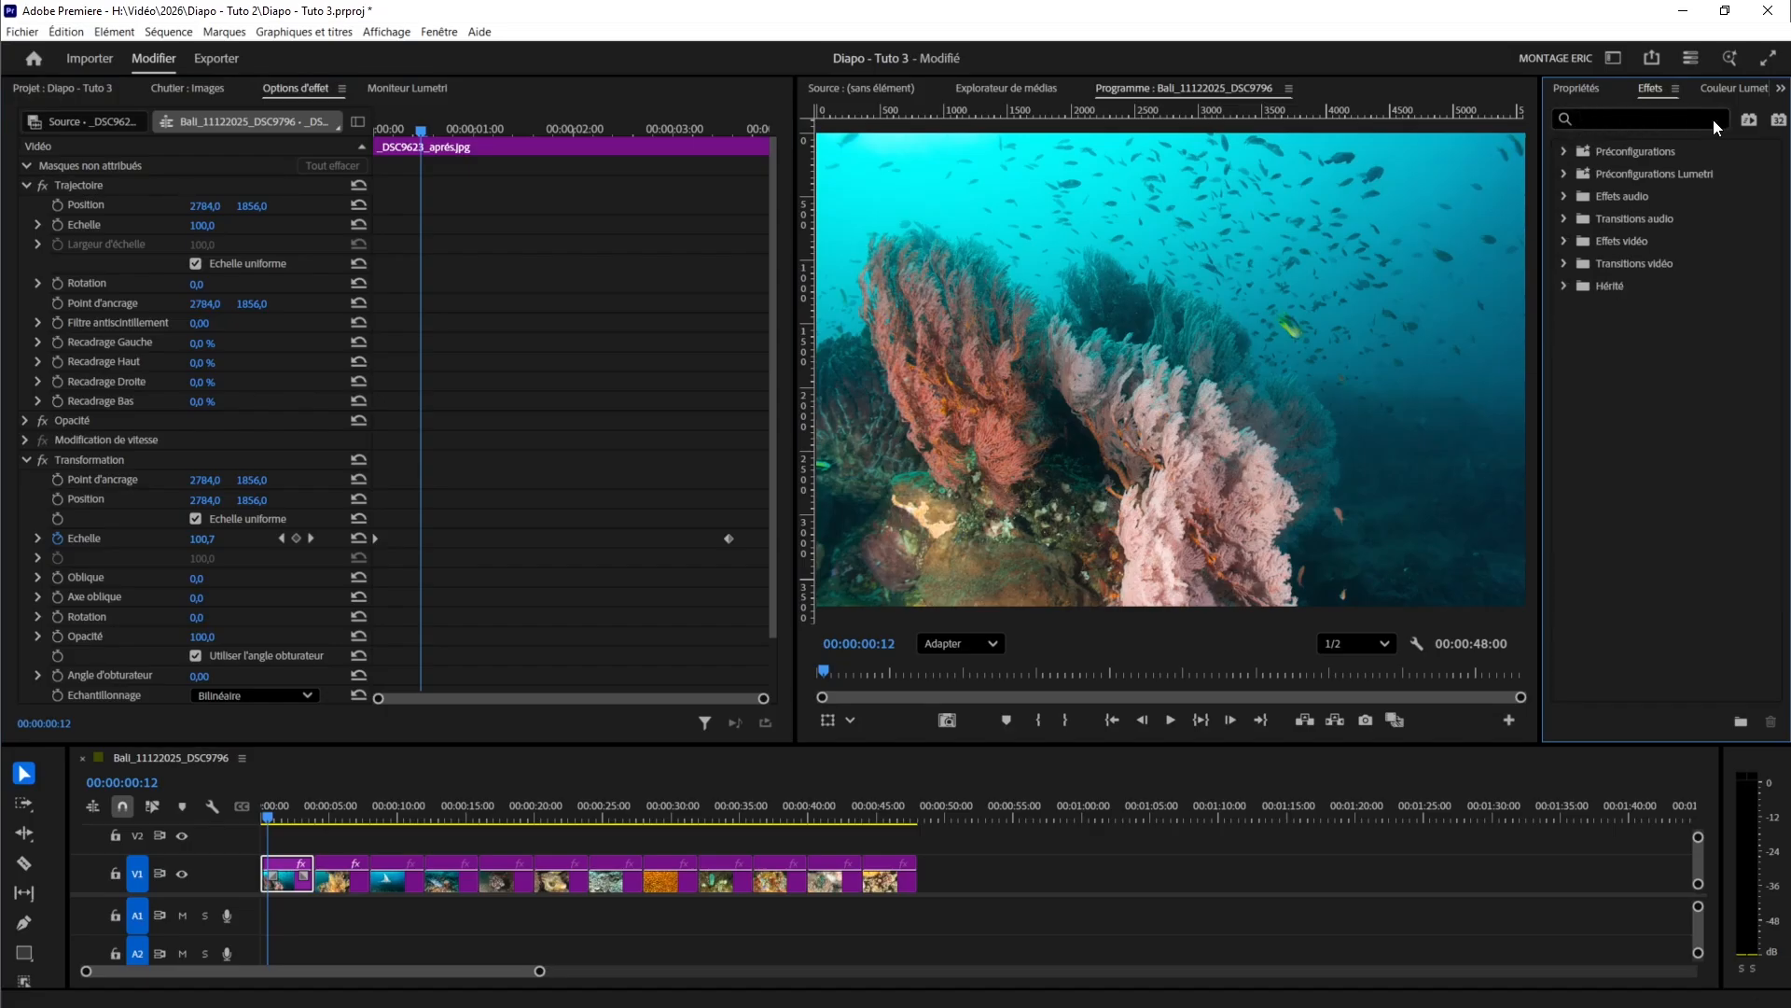
click(1567, 150)
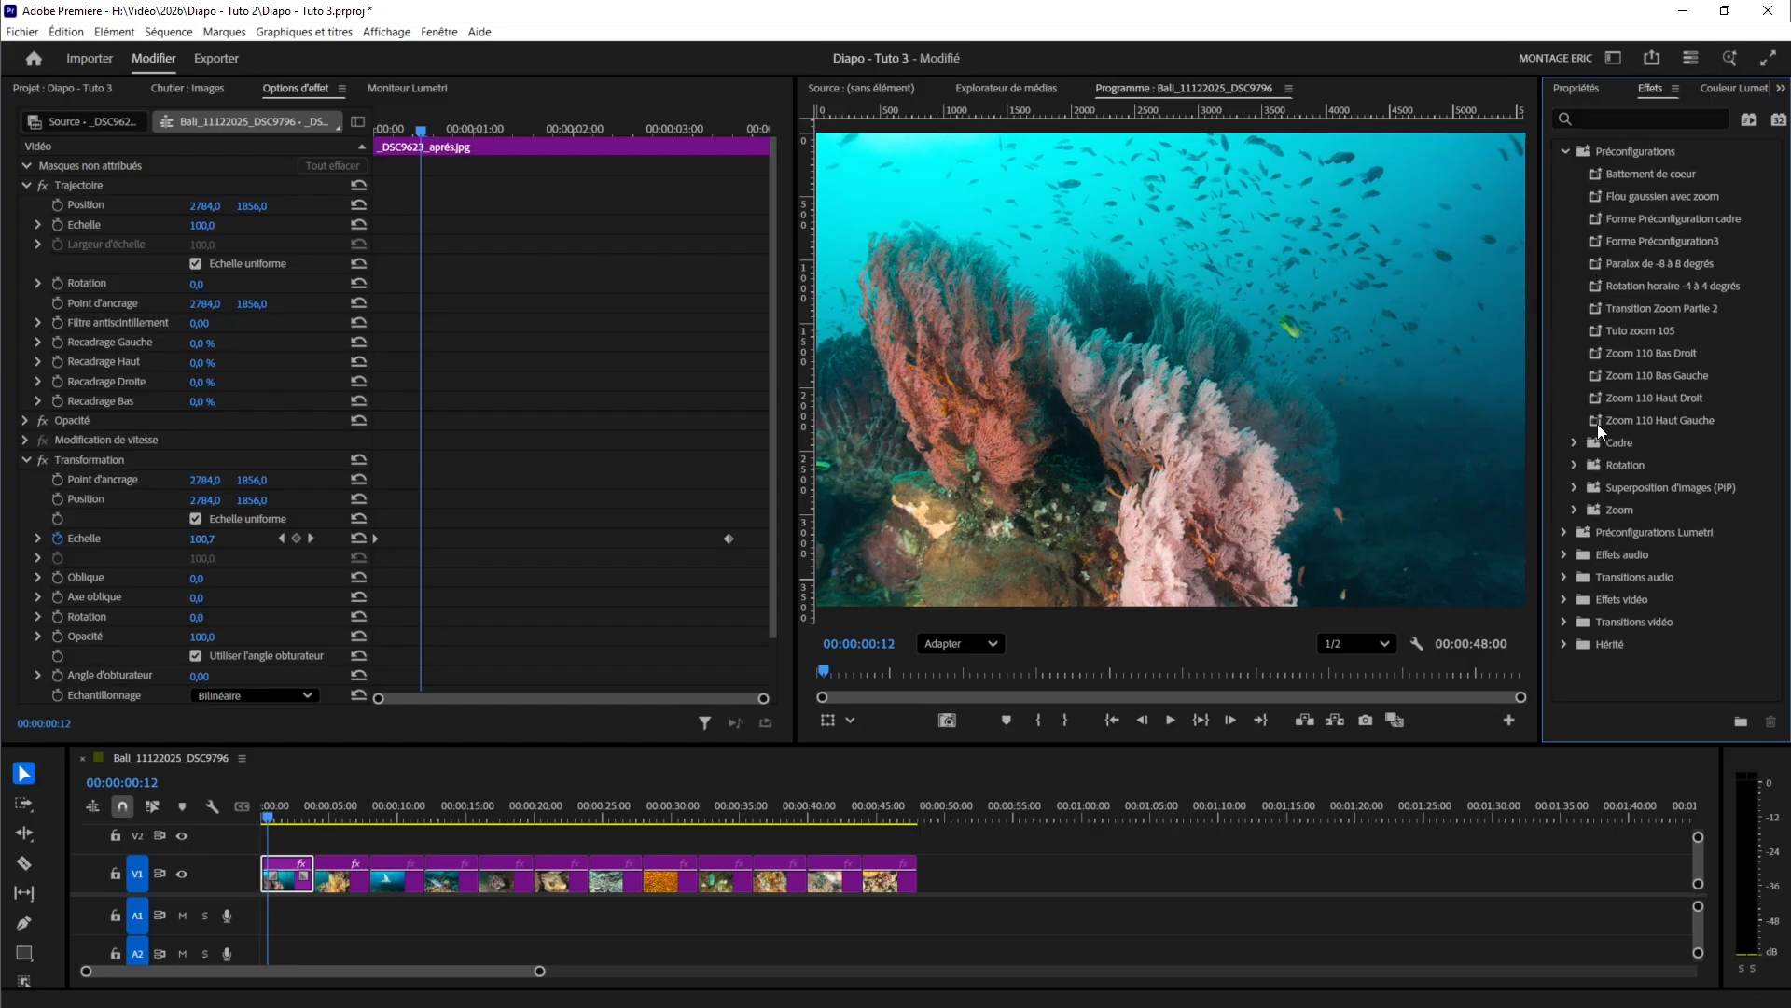
click(1574, 509)
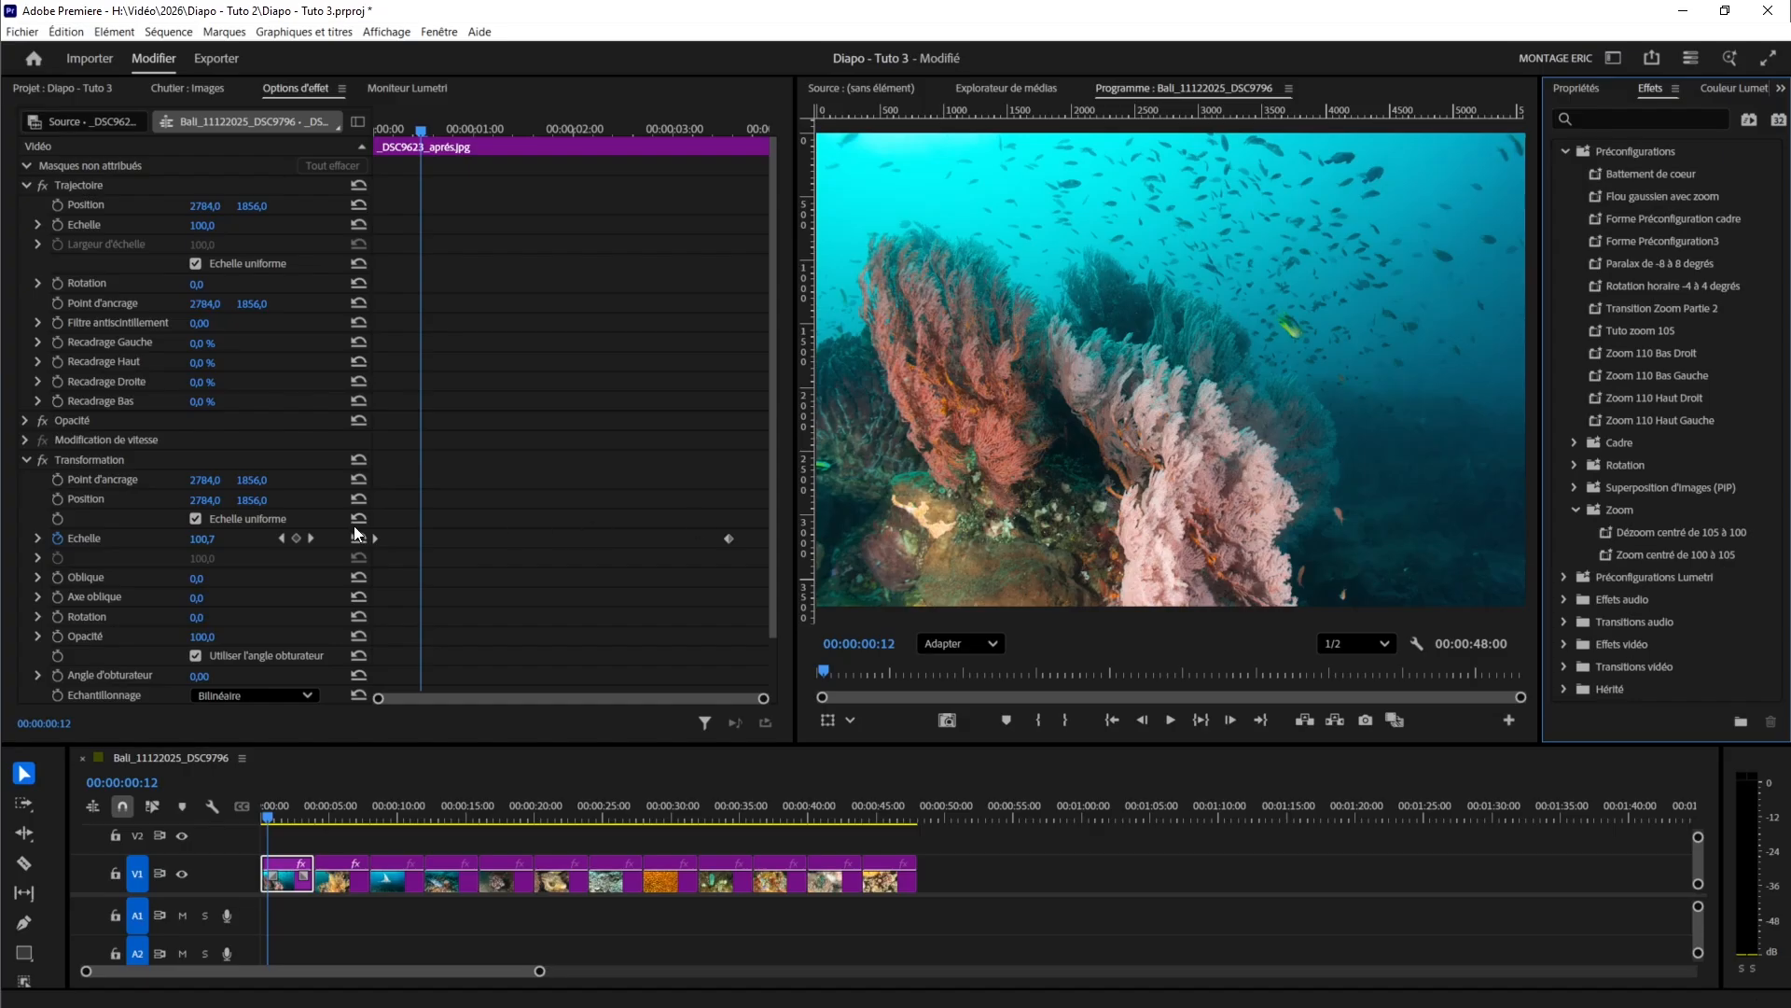
- Save the clip's keyframed Transformation effect as a preset named "Zoom centré 100 à 105 (tuto)"
click(71, 462)
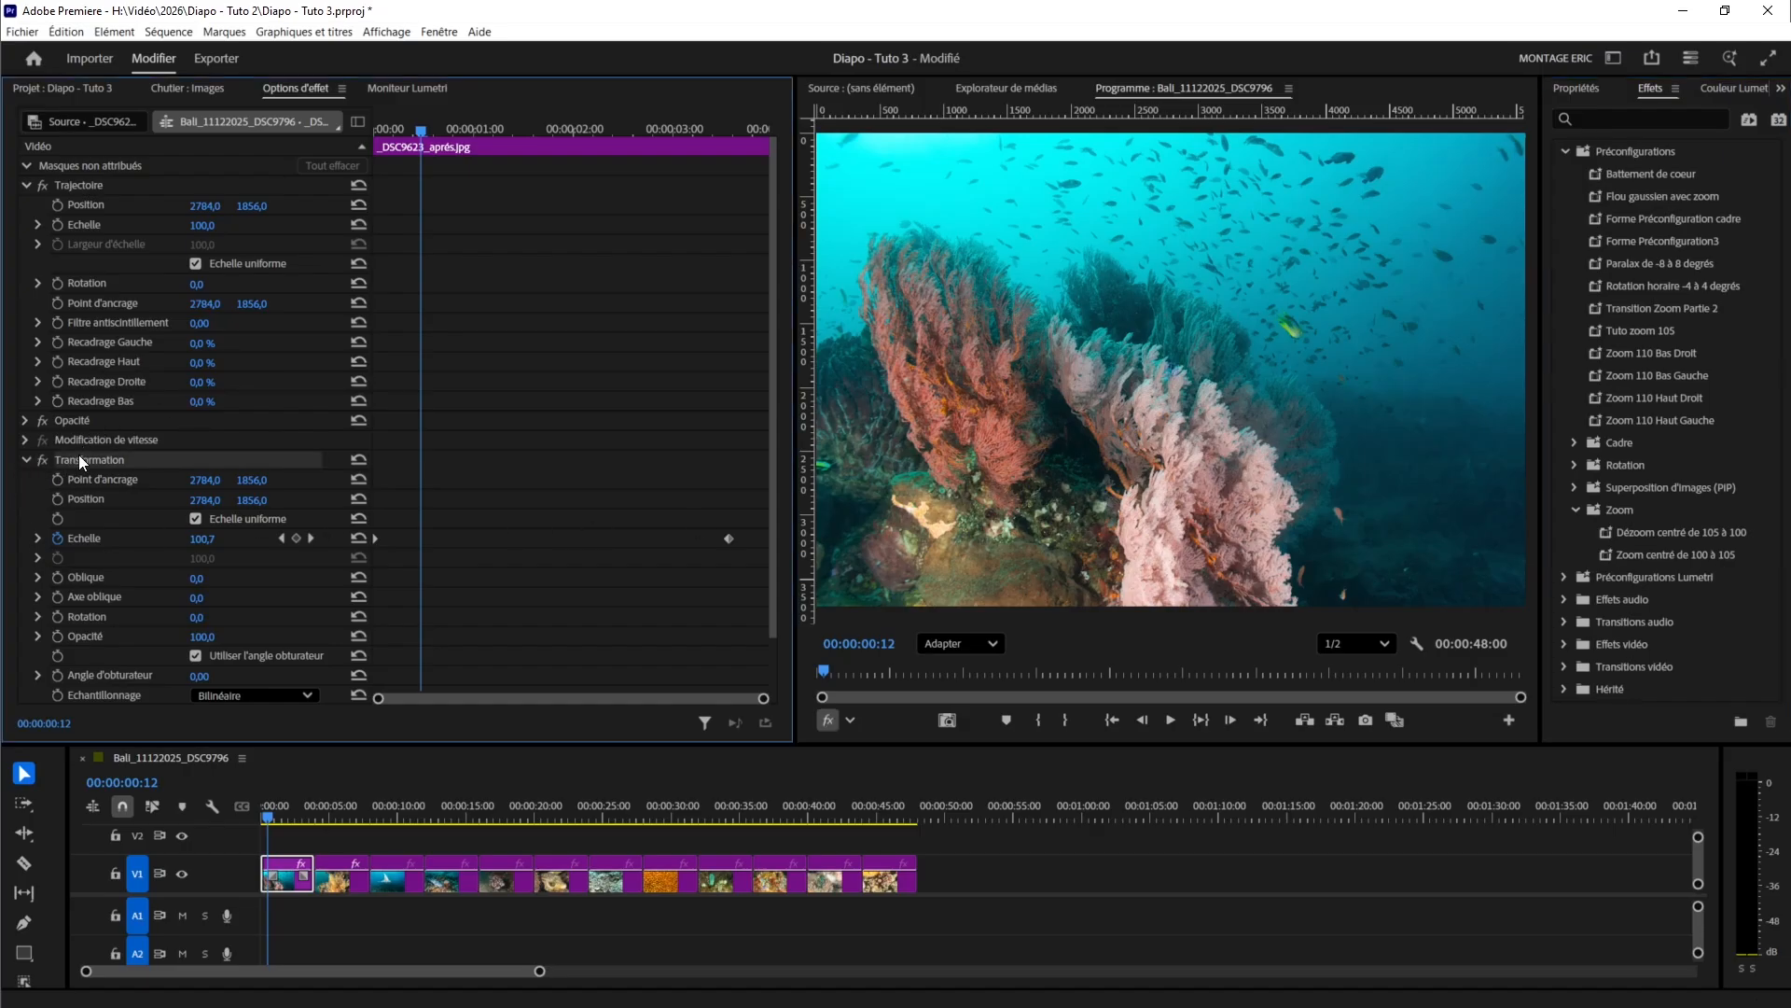
right_click(79, 457)
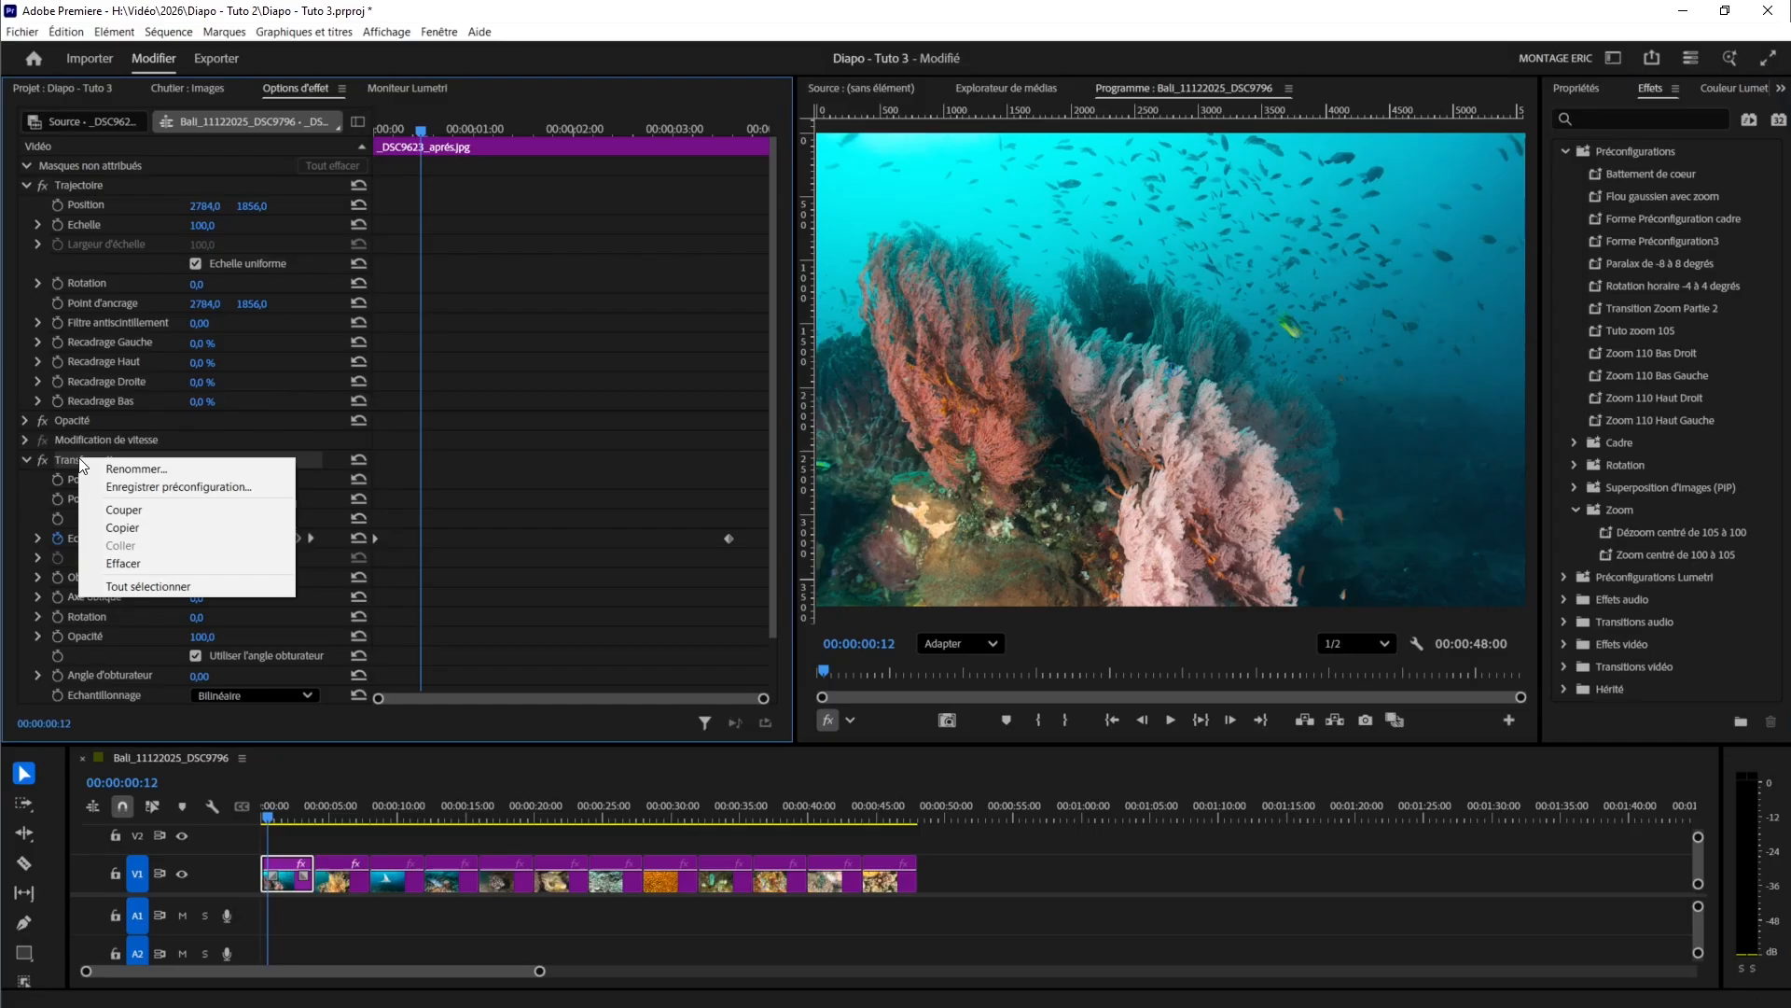
click(135, 485)
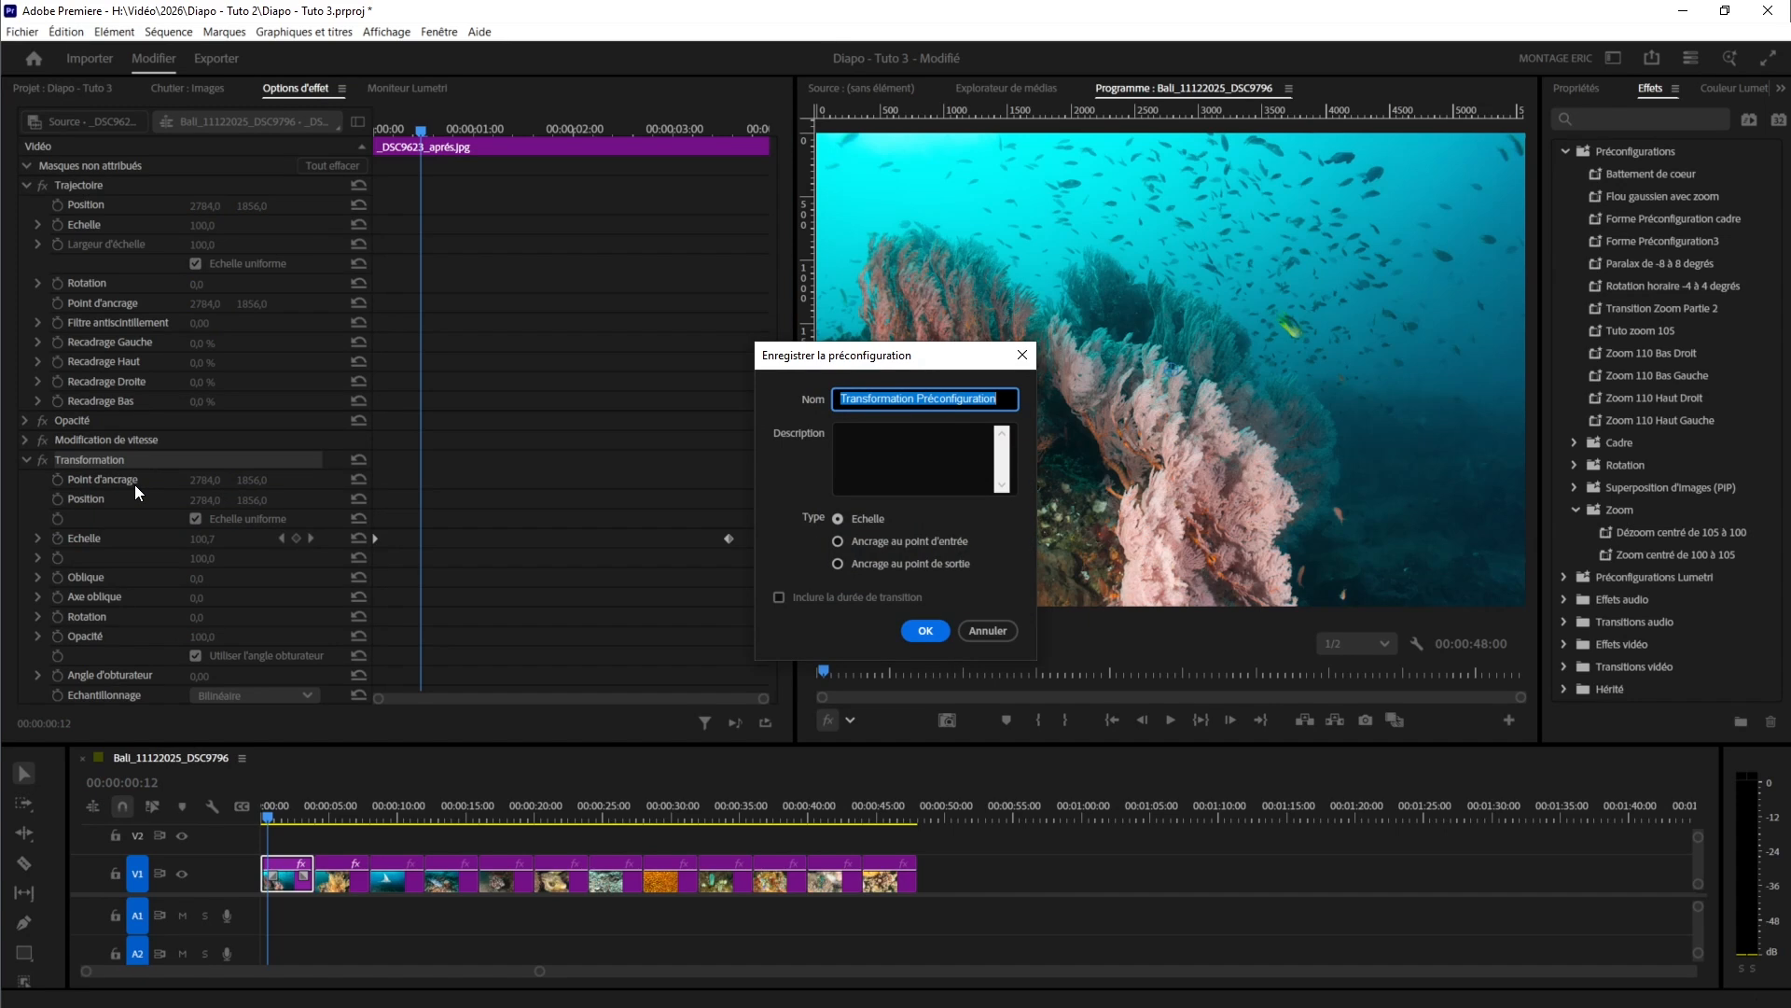
text(Zoom centr)
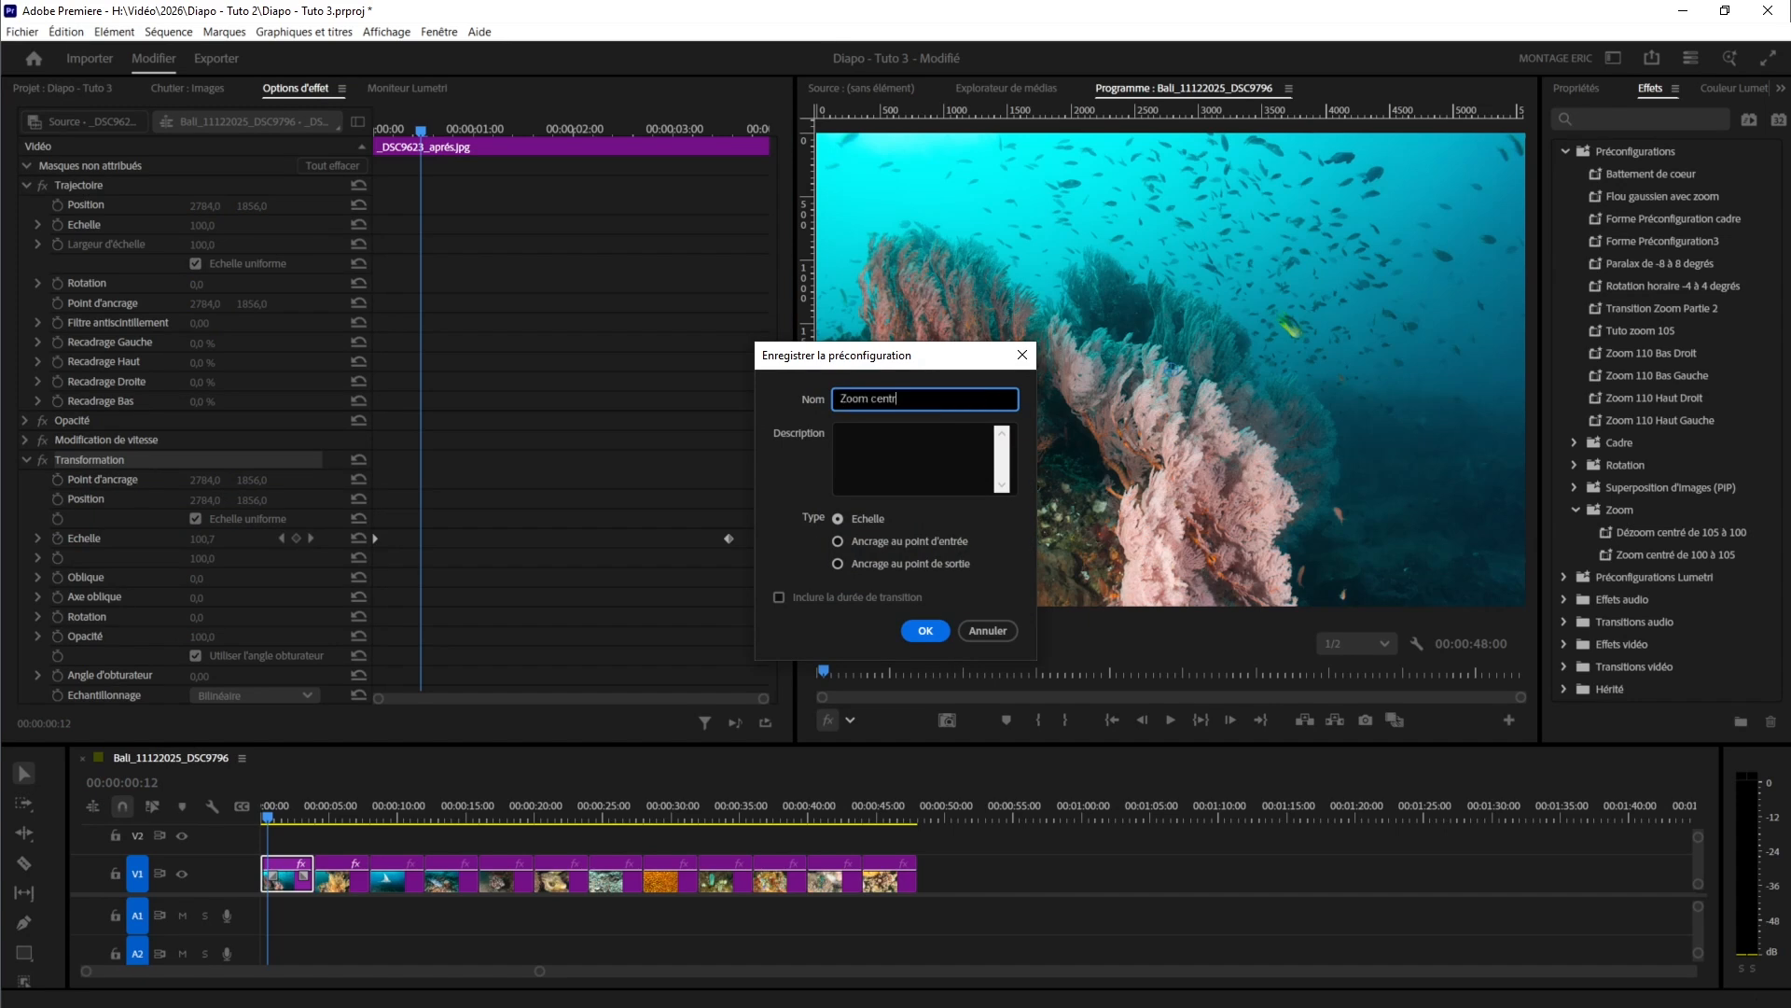
text(é 100 à 105 (tuto)
click(925, 630)
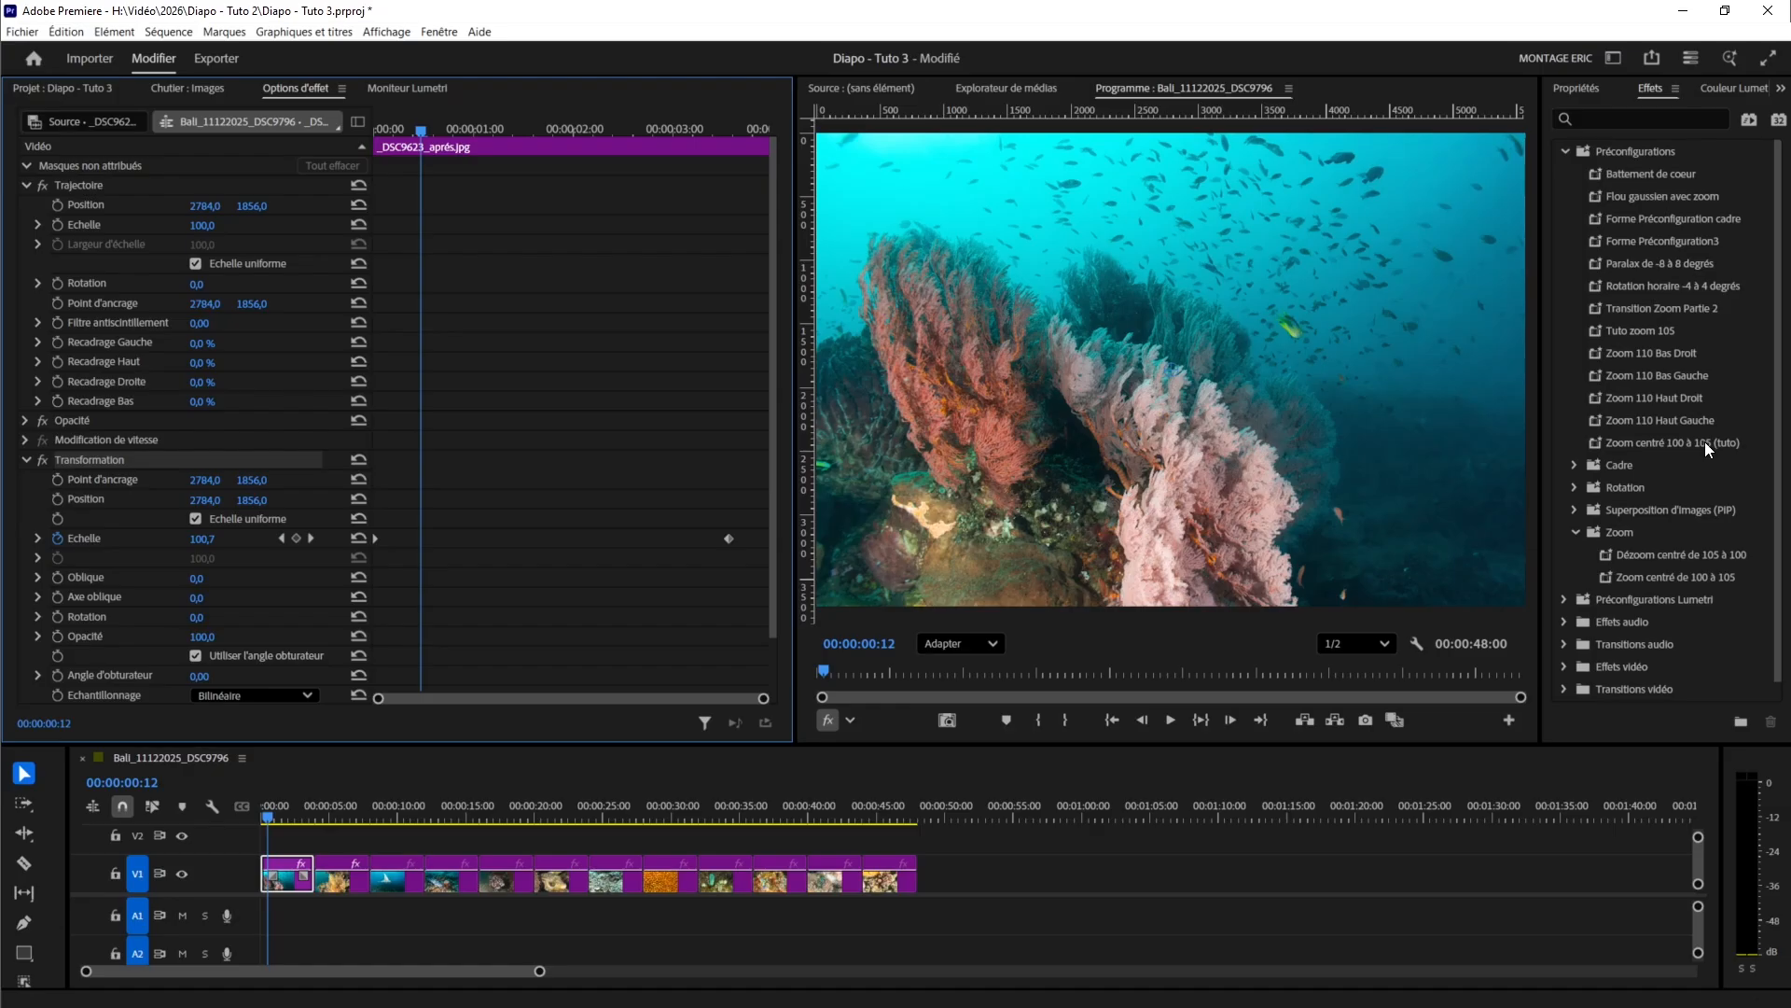
- Create a preset bin named "Tuto zoom" in Préconfigurations and move the "Zoom centré 100 à 105 (tuto)" preset into it
right_click(1614, 154)
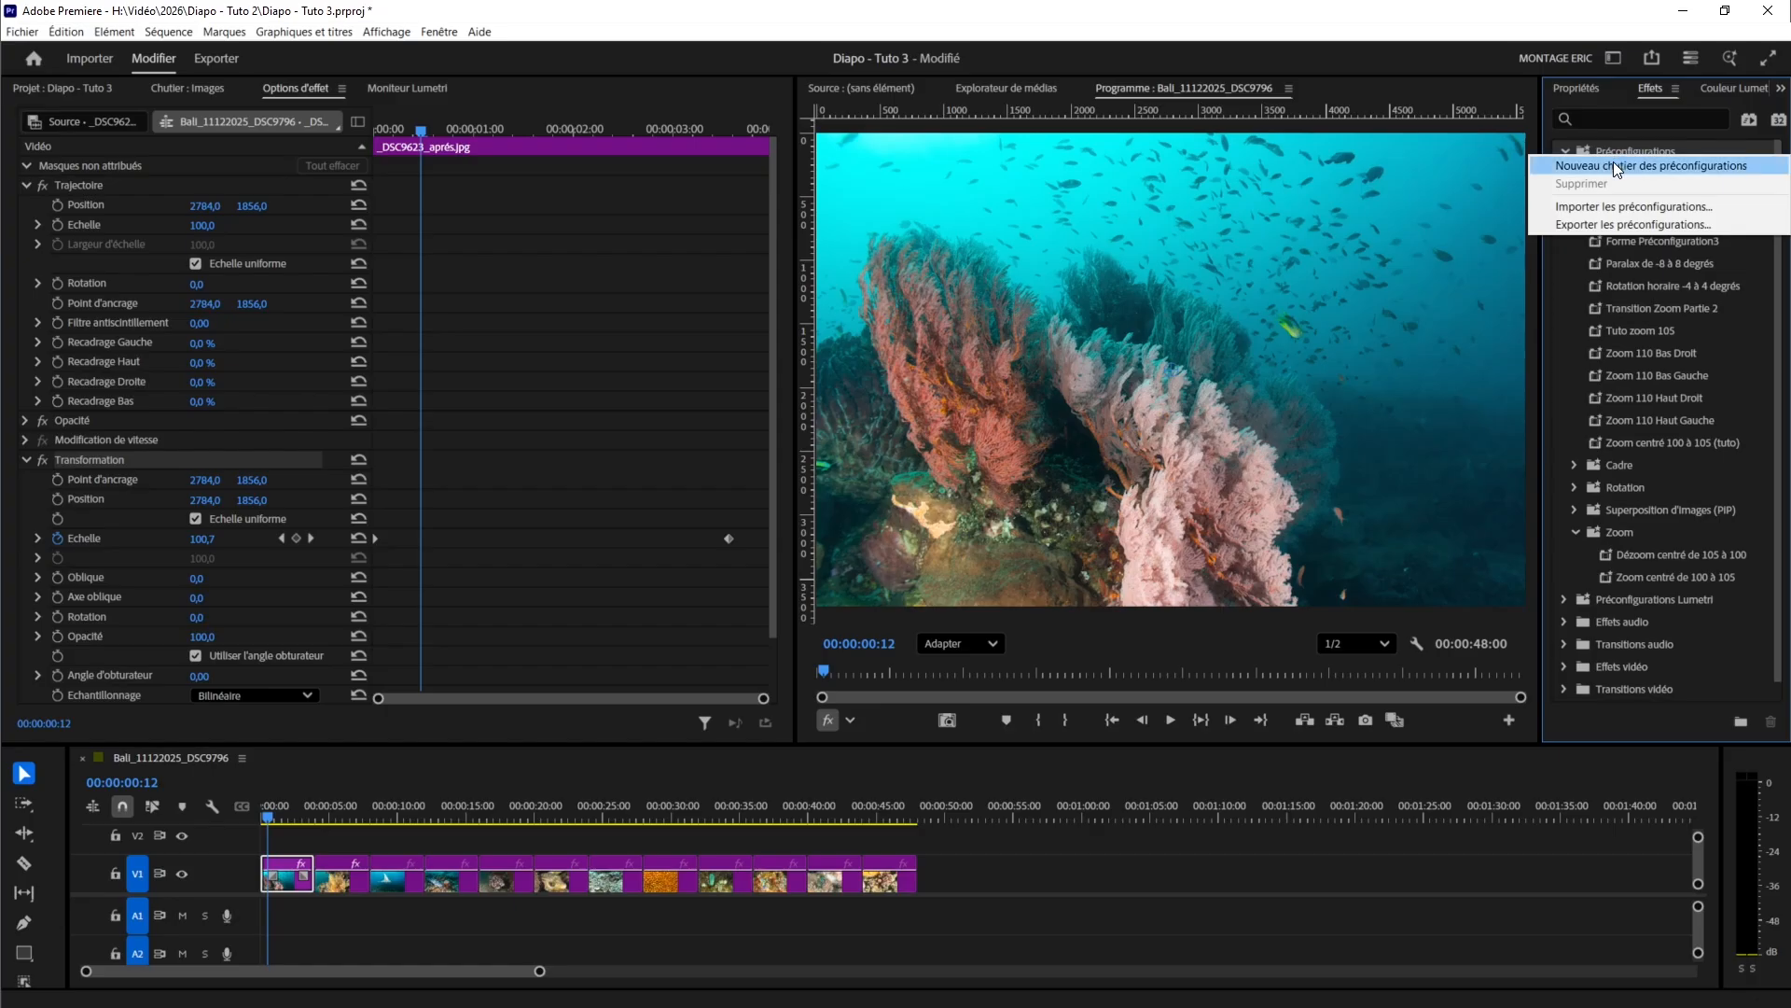
click(1614, 160)
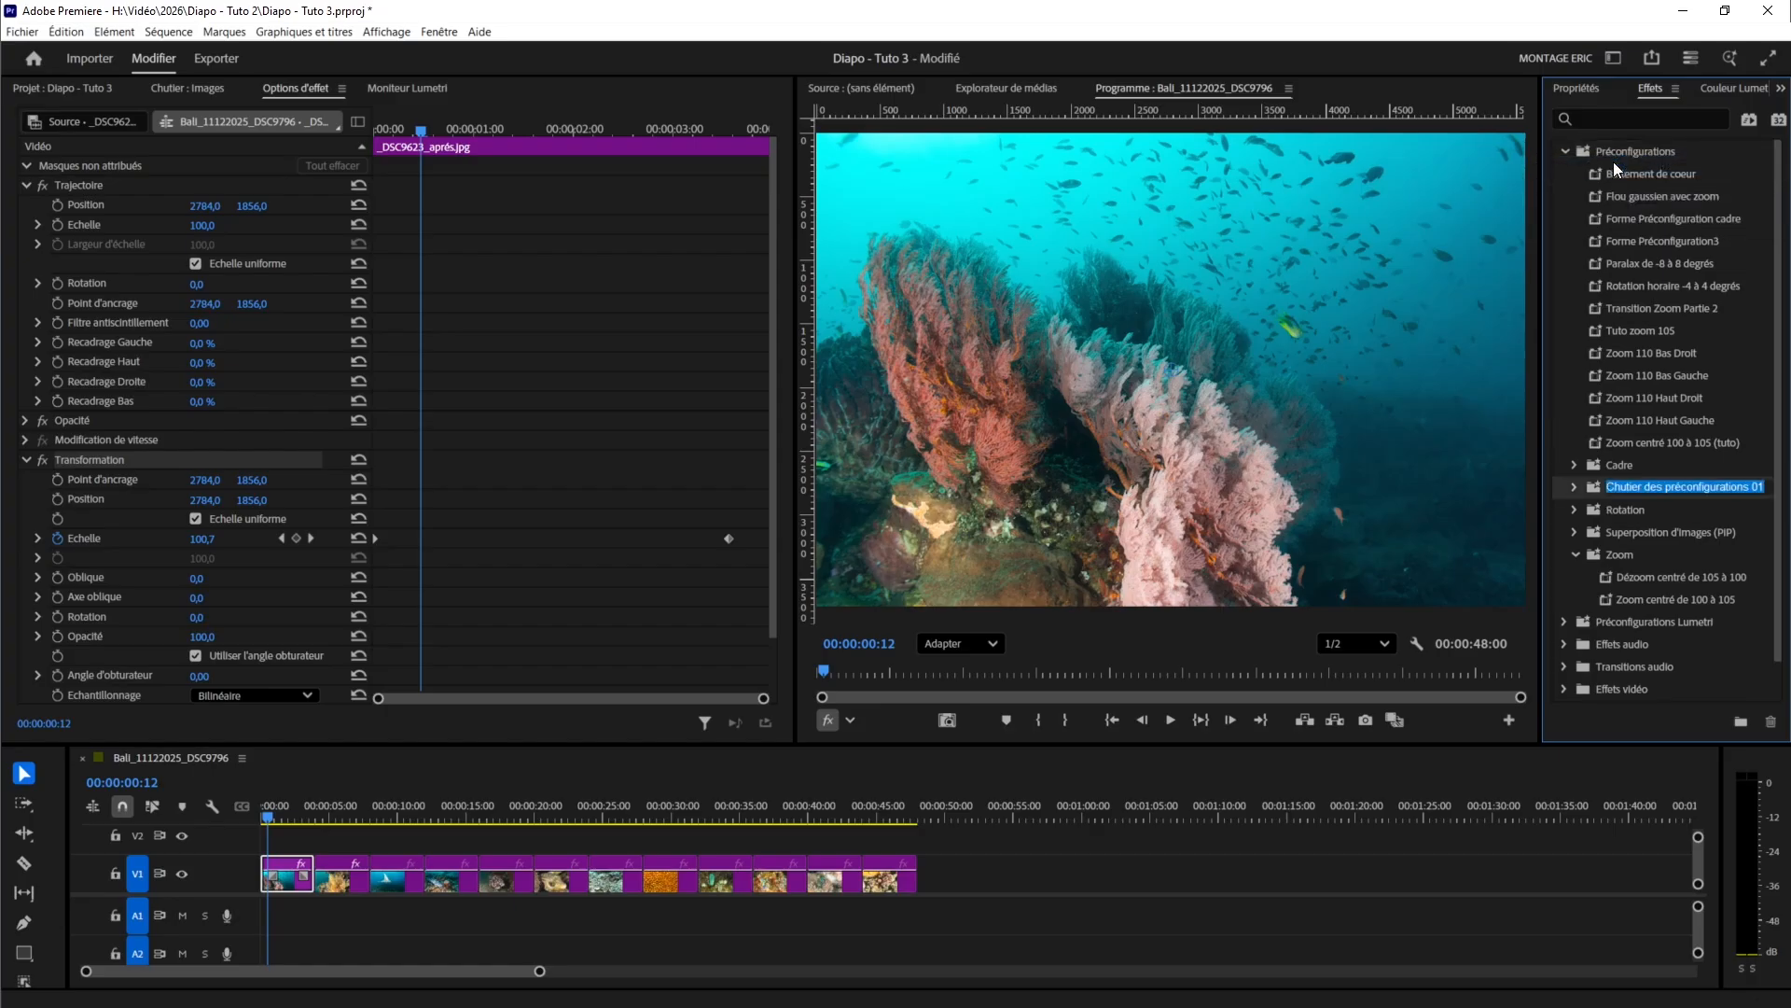
text(Tuto)
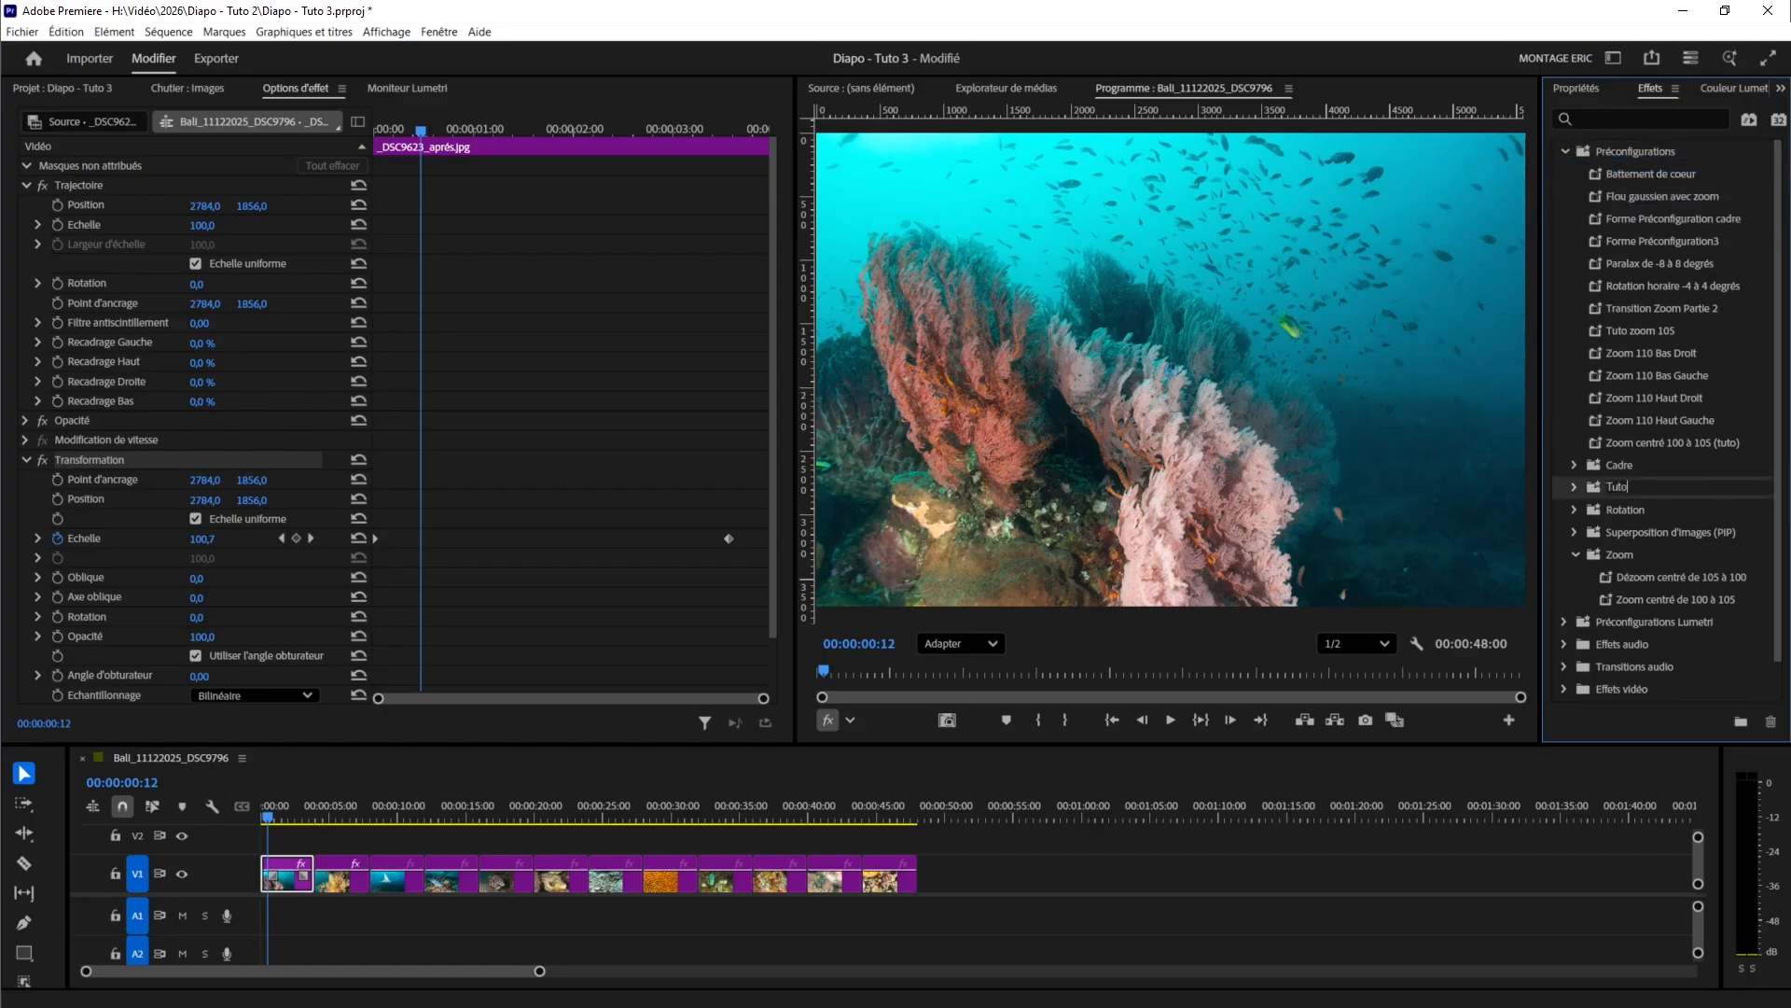
text( zoom)
key(Return)
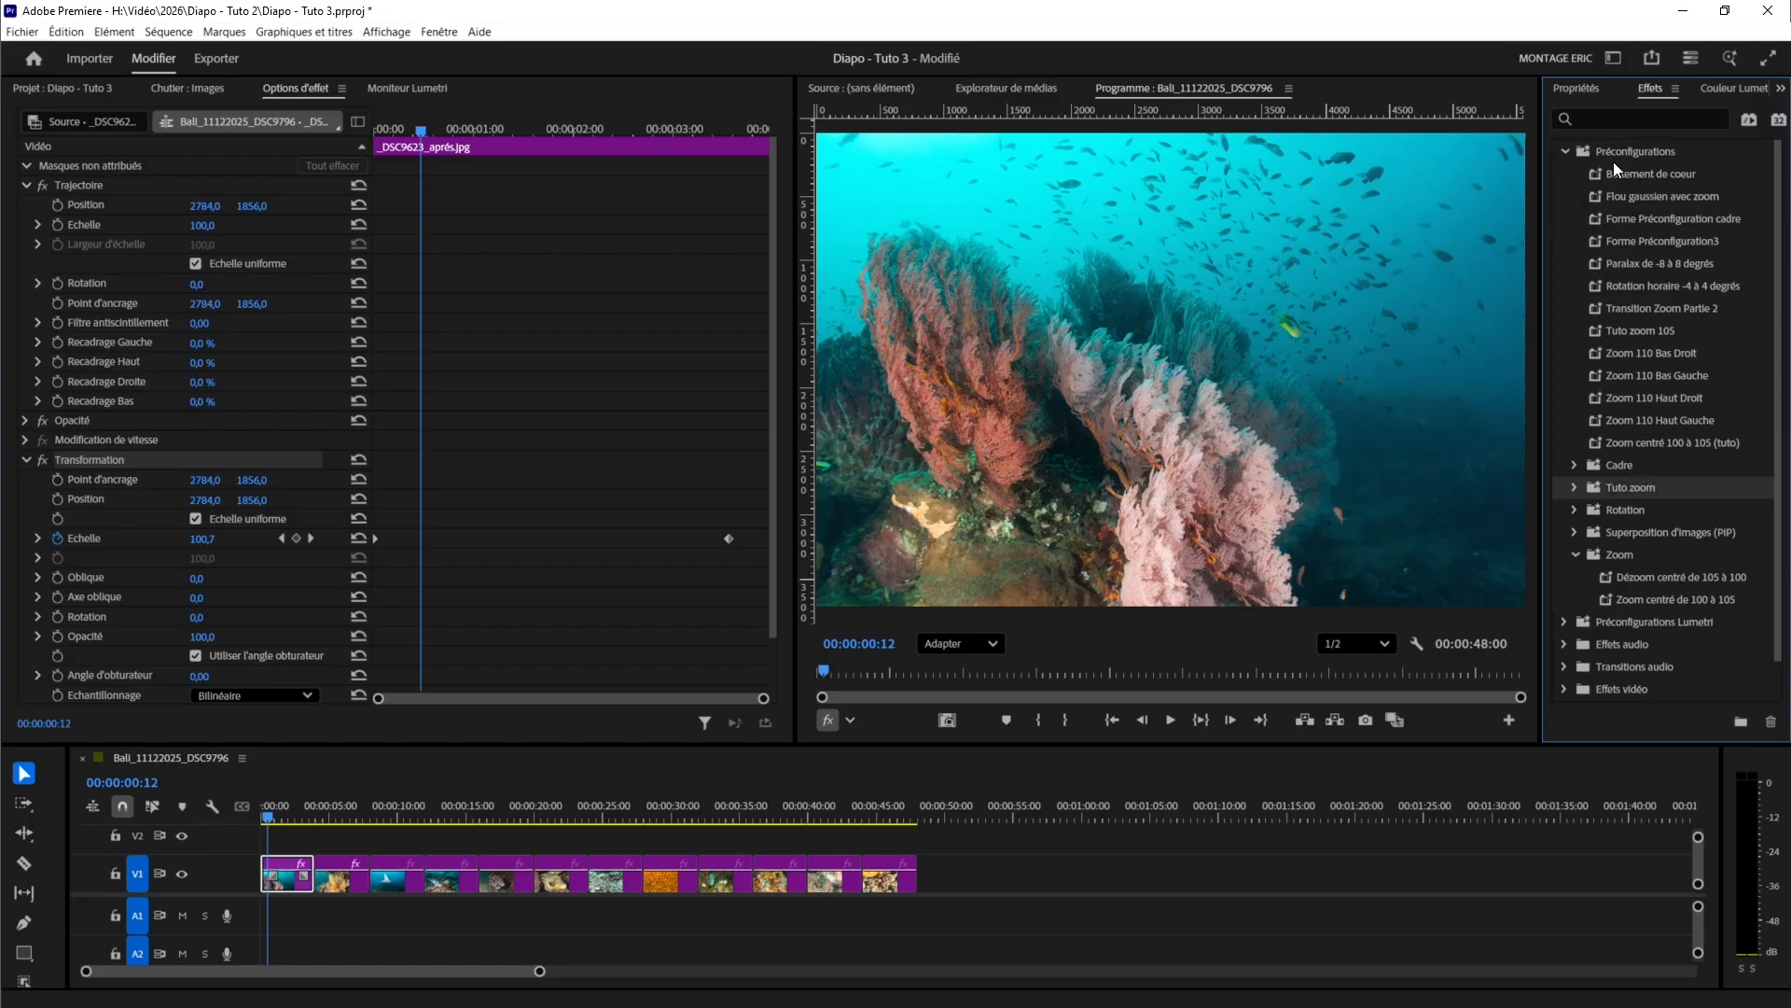
click(1665, 444)
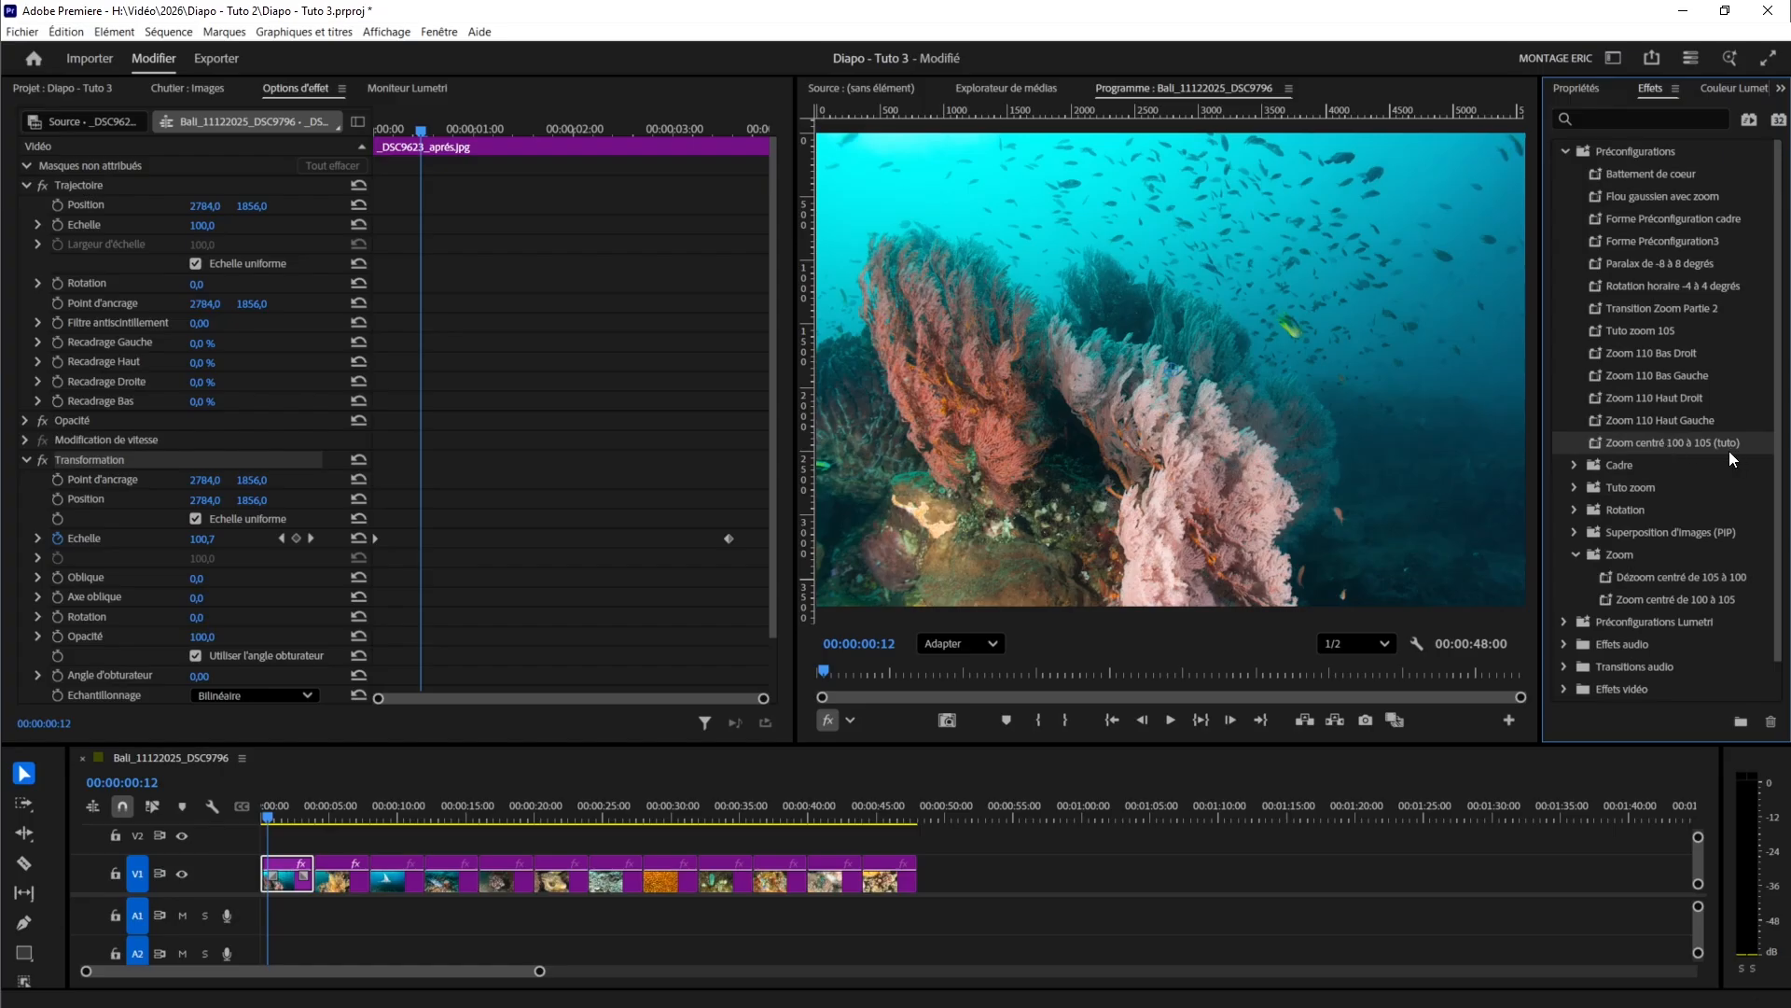
drag(1629, 442, 1612, 488)
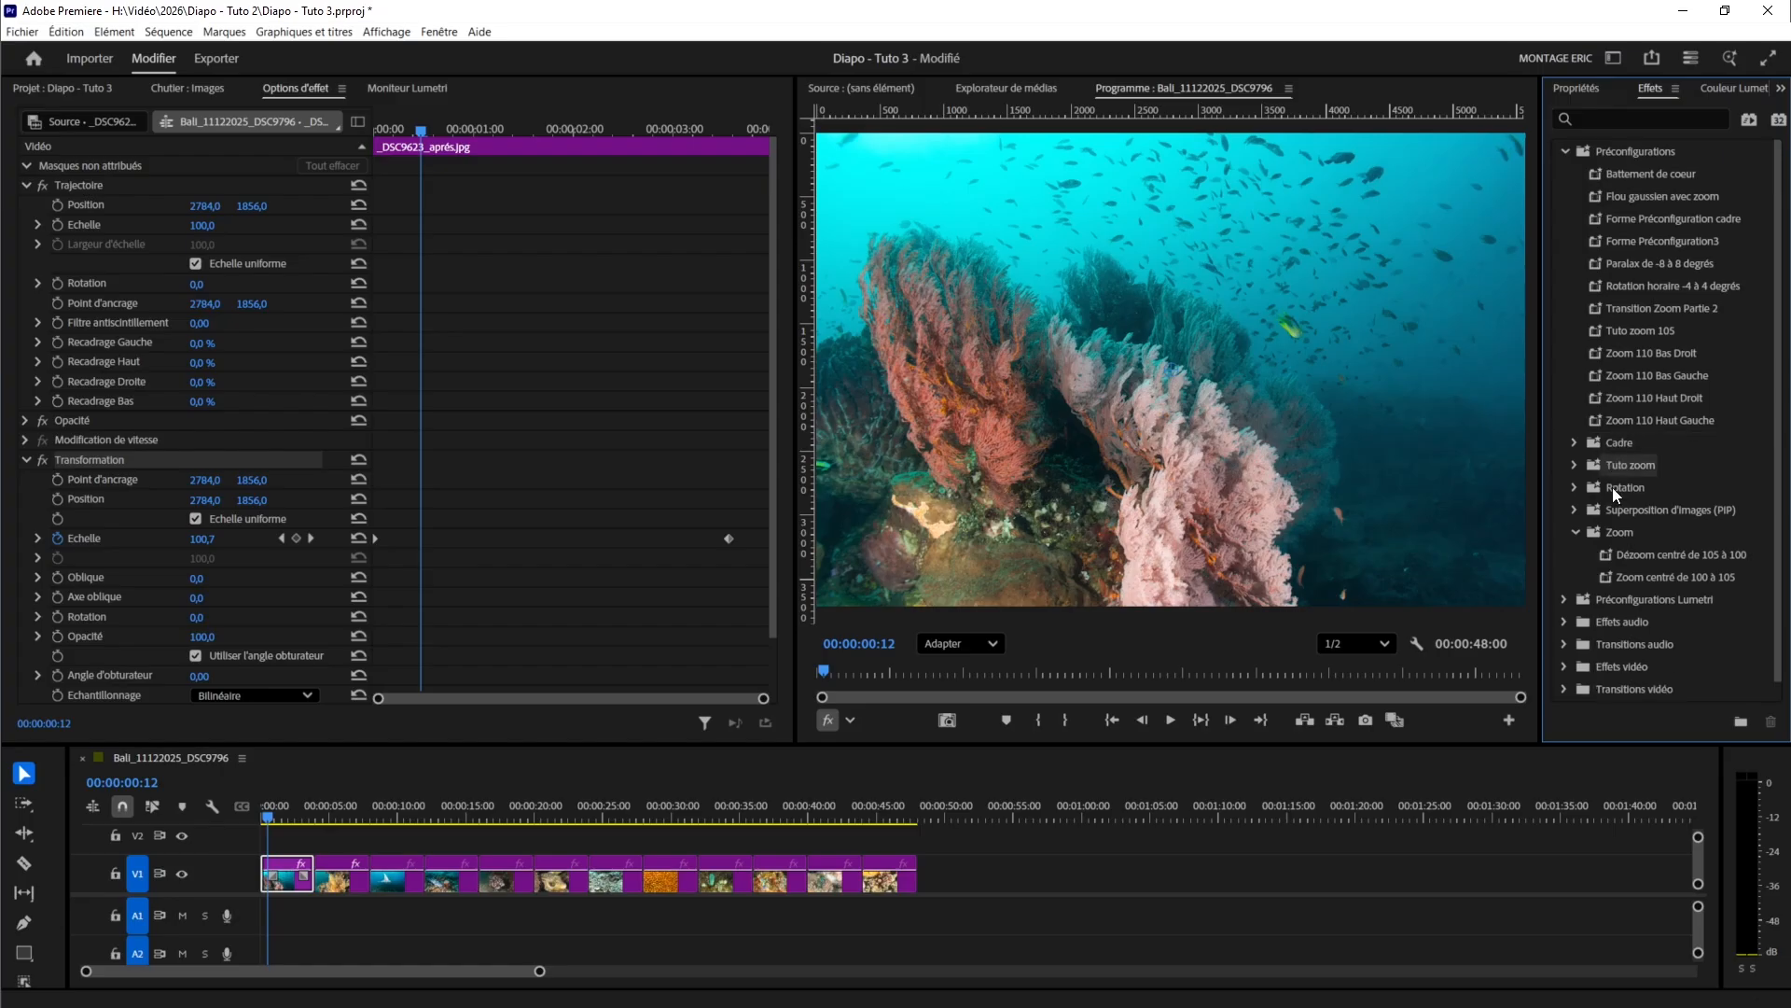
- Expand the Tuto zoom bin and apply its "Zoom centré 100 à 105 (tuto)" preset to the second clip, the orange coral photo
click(1576, 465)
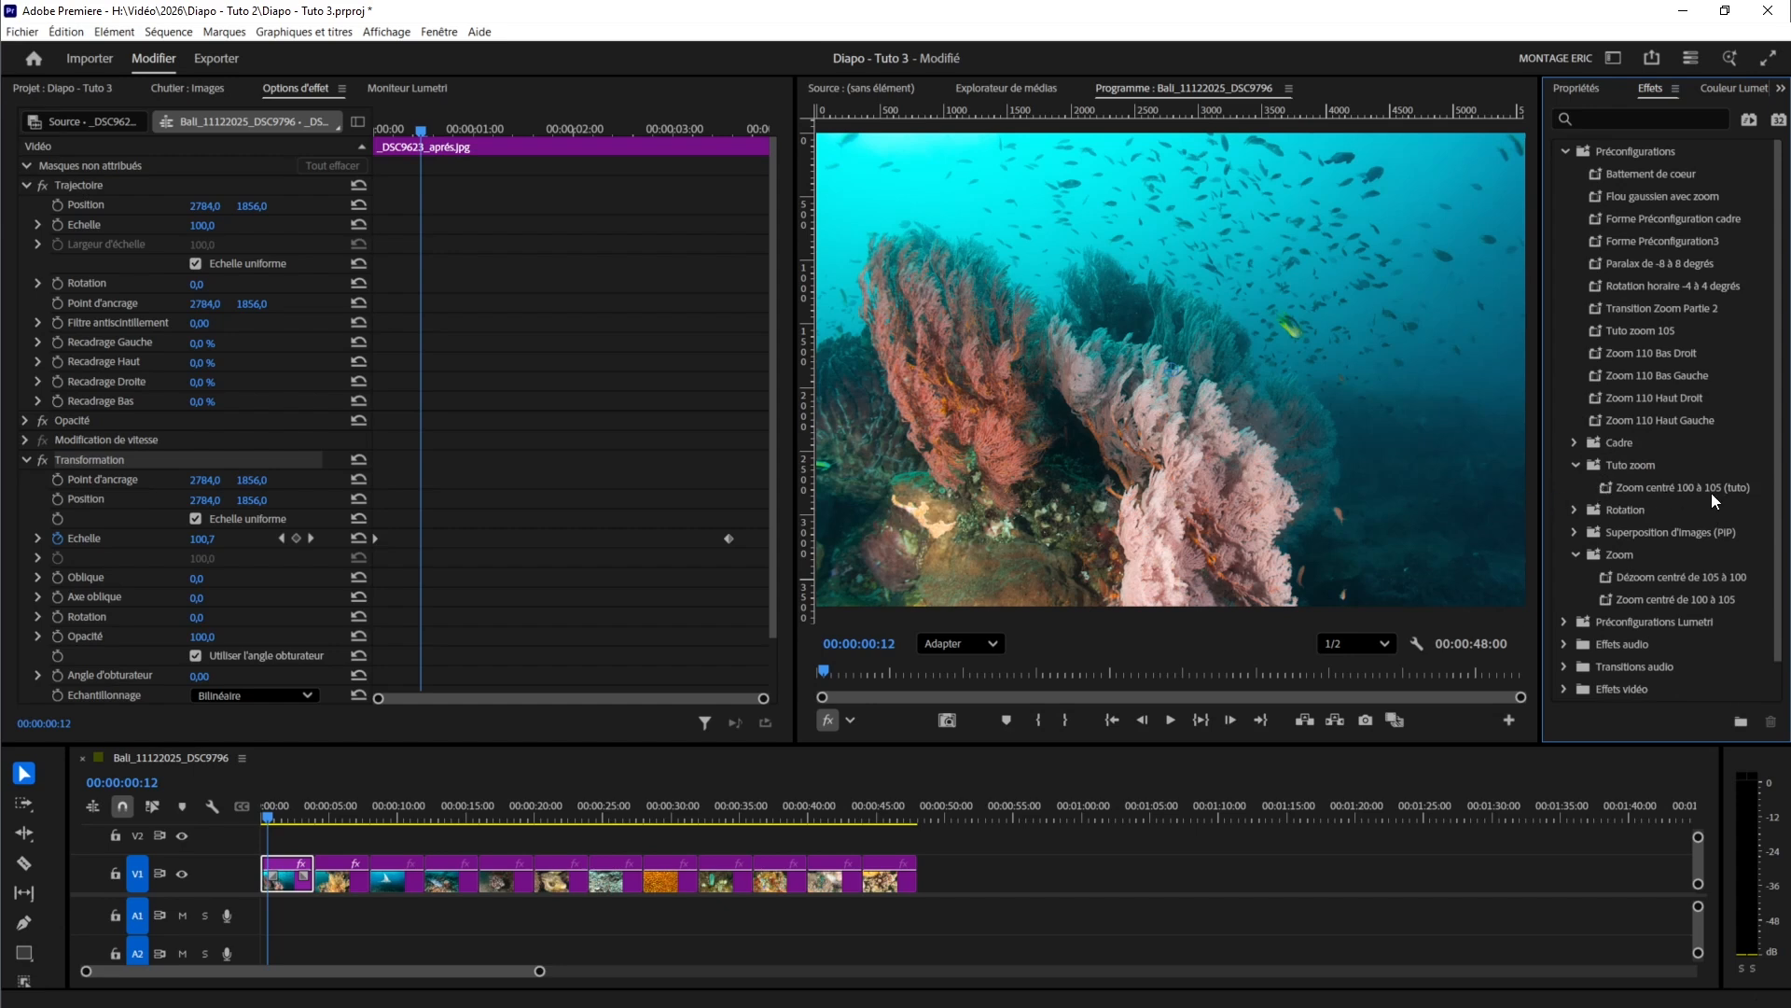
click(333, 886)
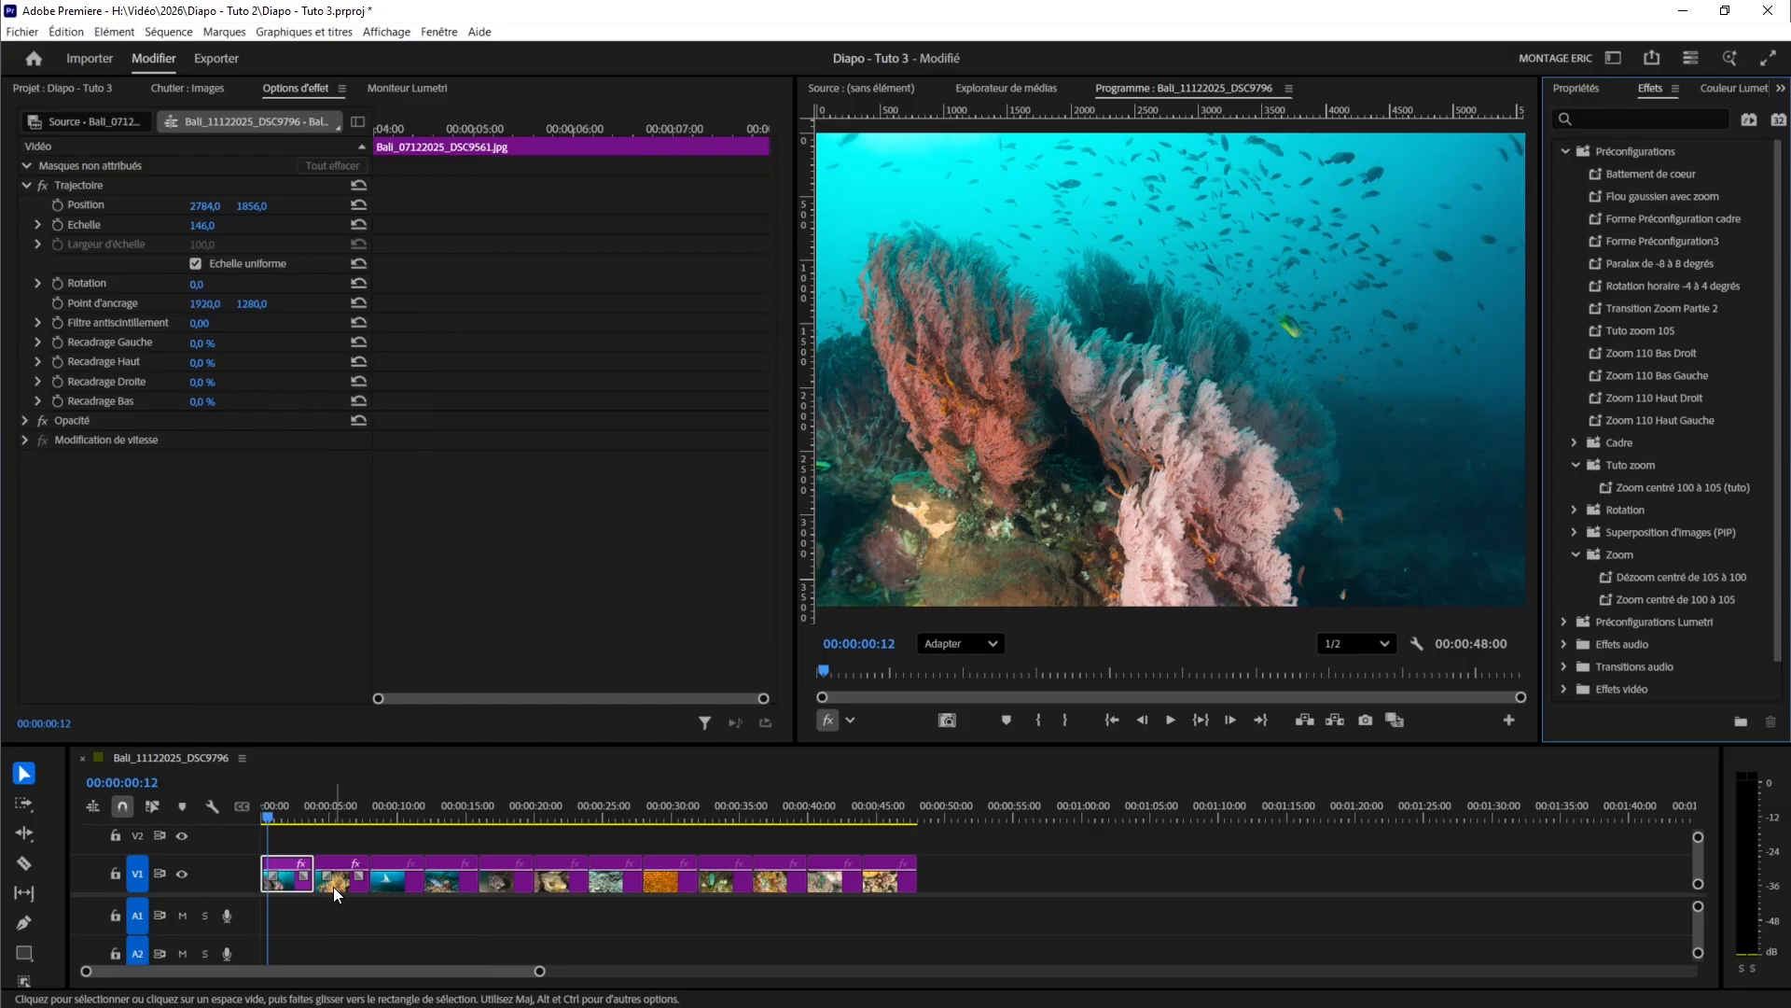
click(347, 815)
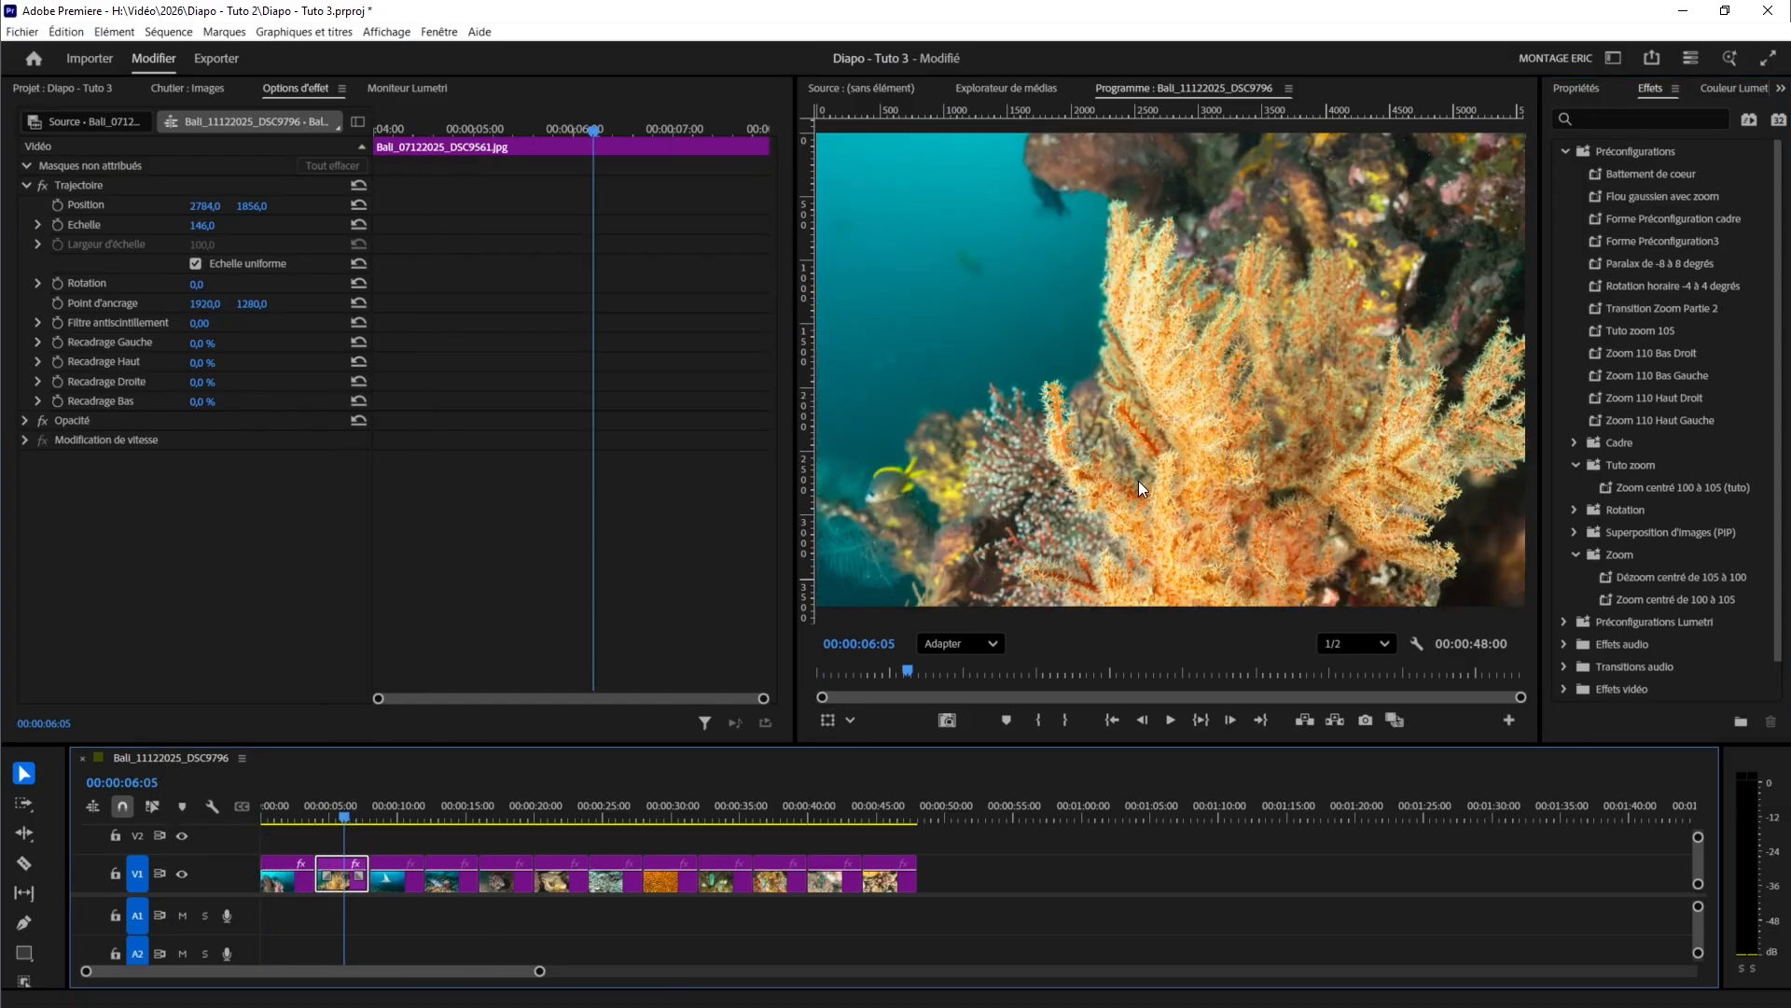
click(1682, 484)
drag(1682, 485, 341, 863)
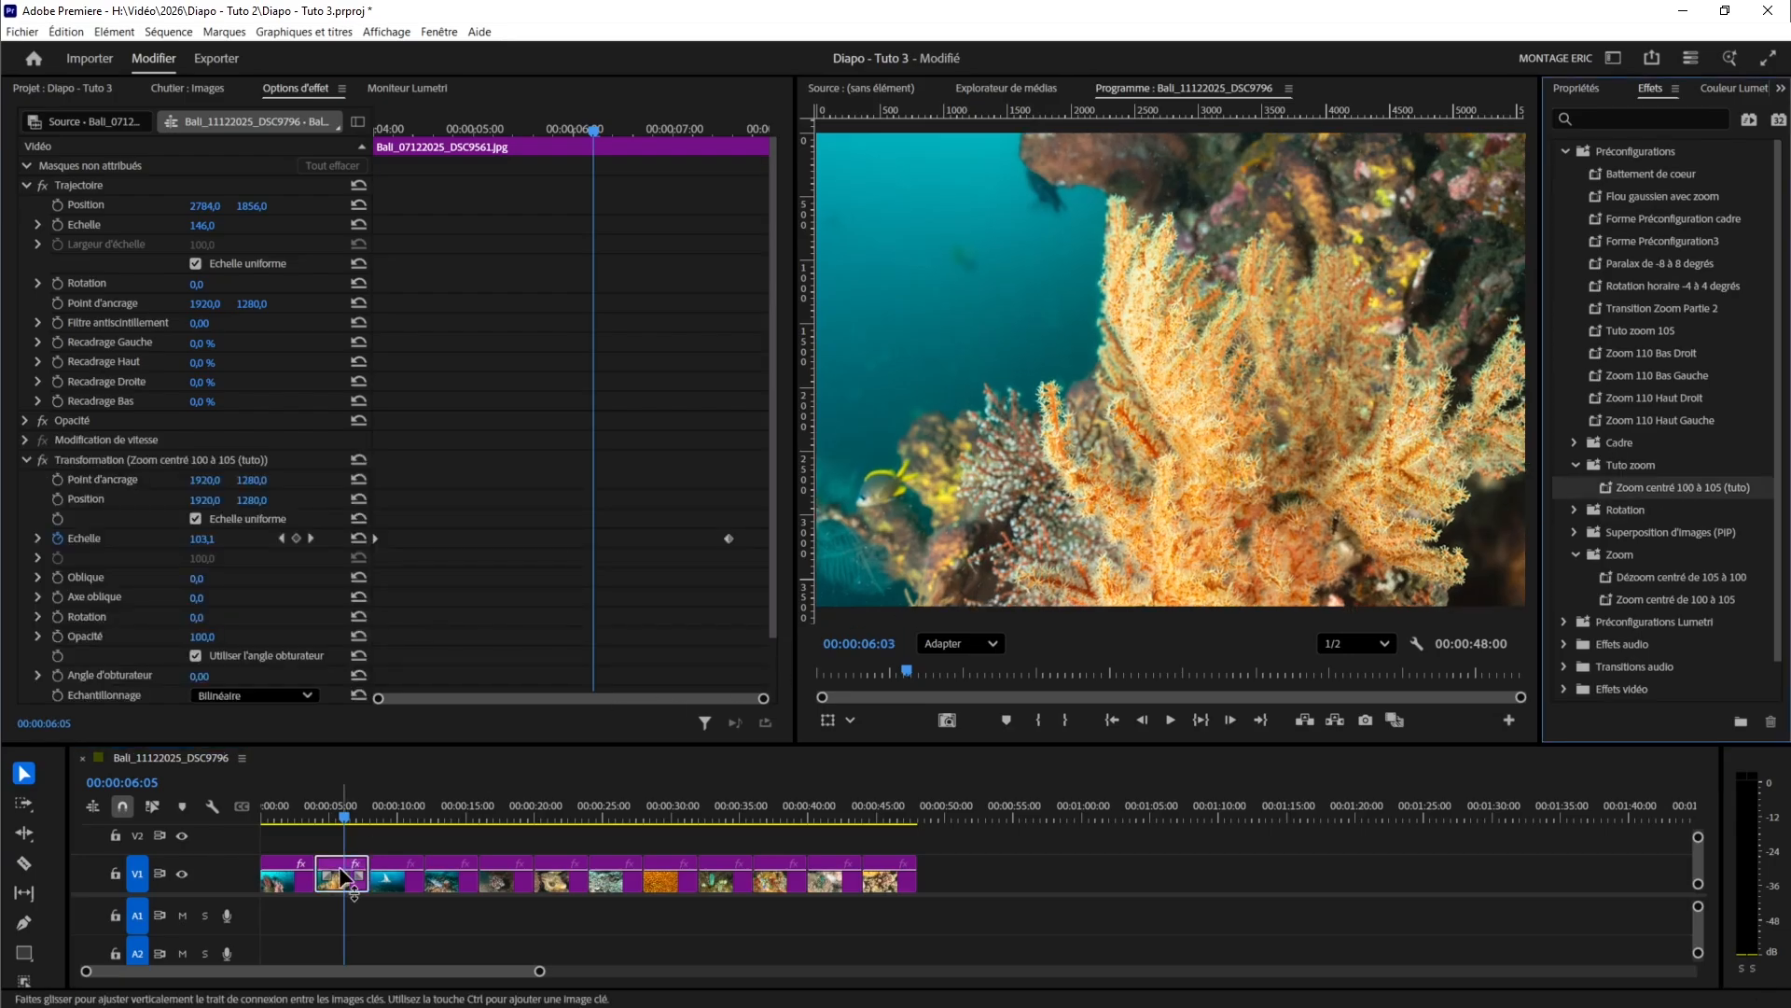
- Scrub through the second clip to preview the zoom and select its Transformation effect
mouse_move(343, 813)
mouse_down()
mouse_move(317, 819)
mouse_move(386, 827)
mouse_move(326, 825)
mouse_move(342, 830)
mouse_up()
drag(382, 836, 339, 837)
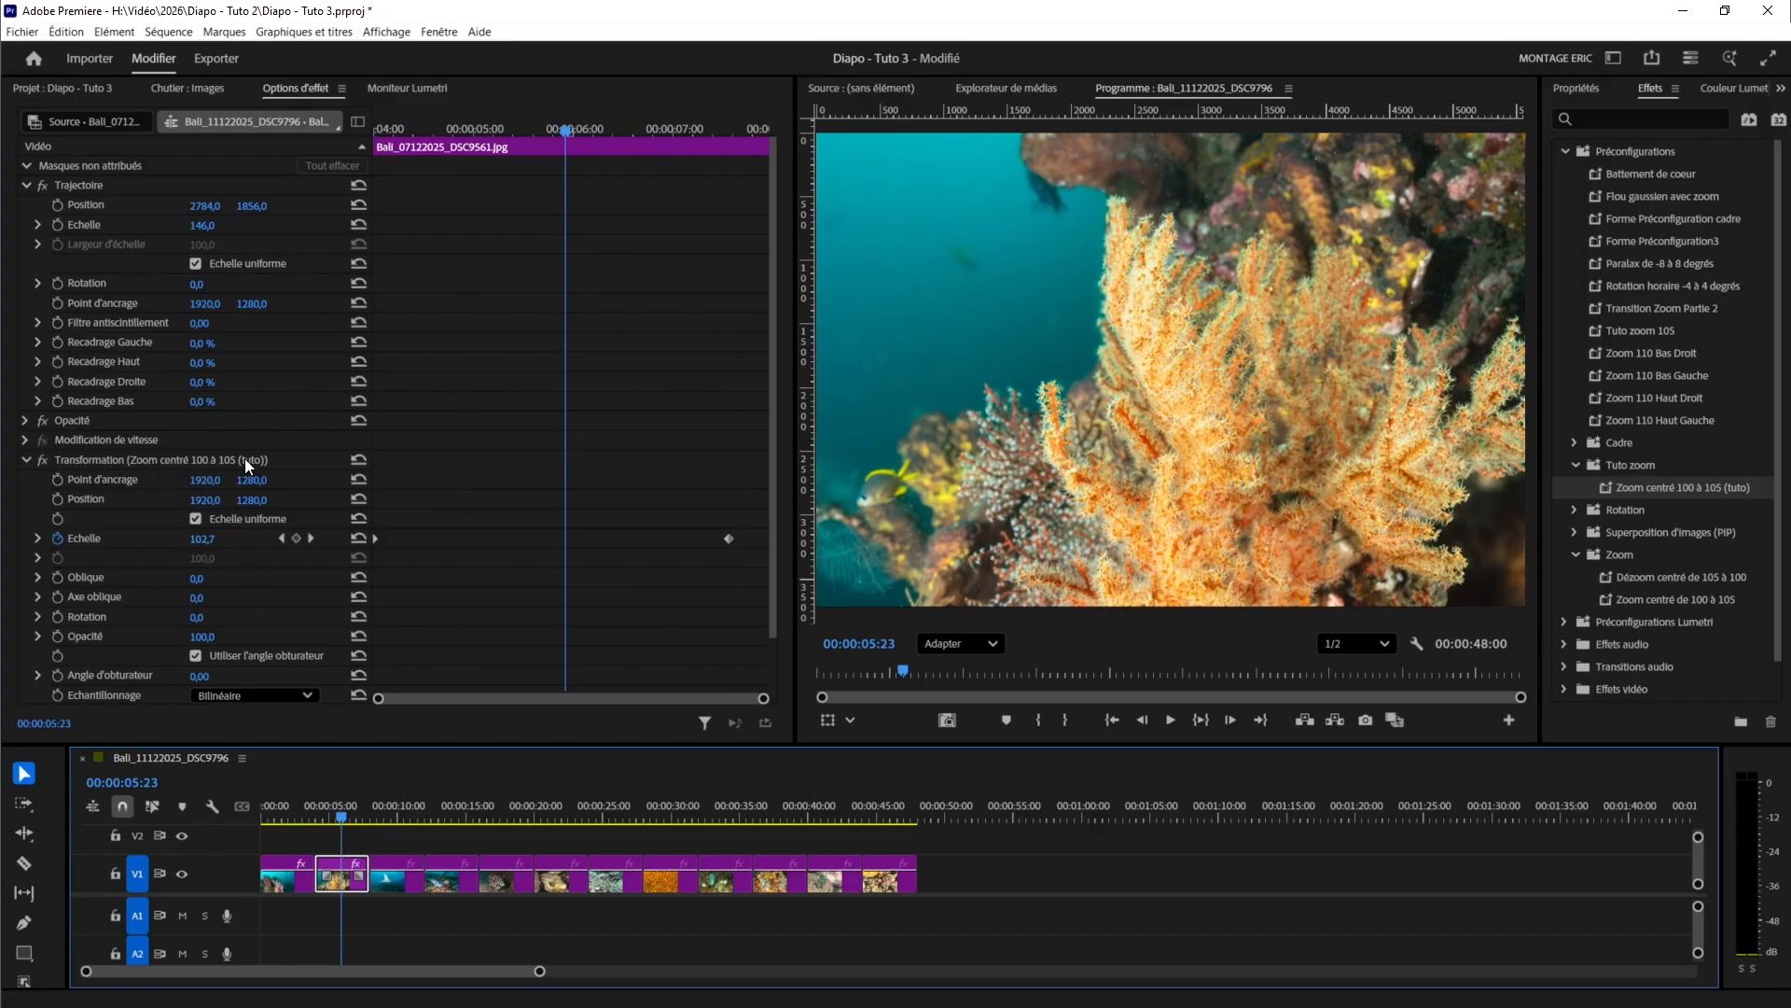
click(161, 461)
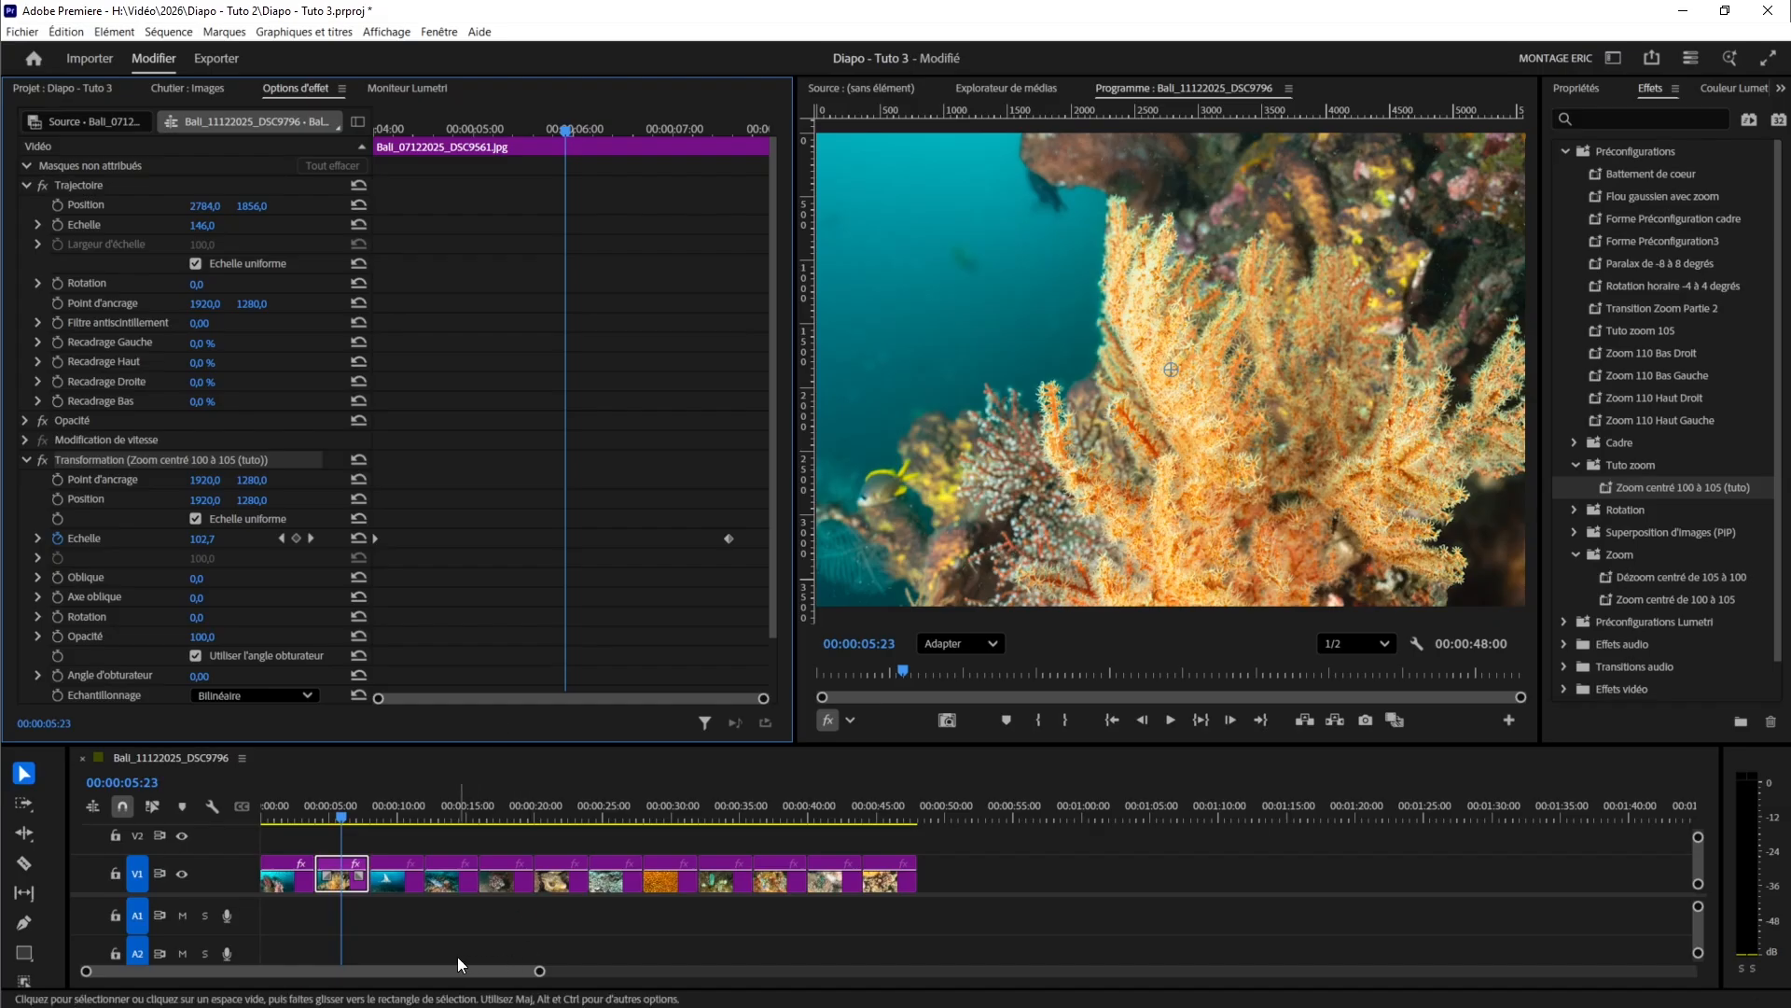
- Set the Trajectoire scale of the third clip, the manta ray photo, to 148
click(392, 811)
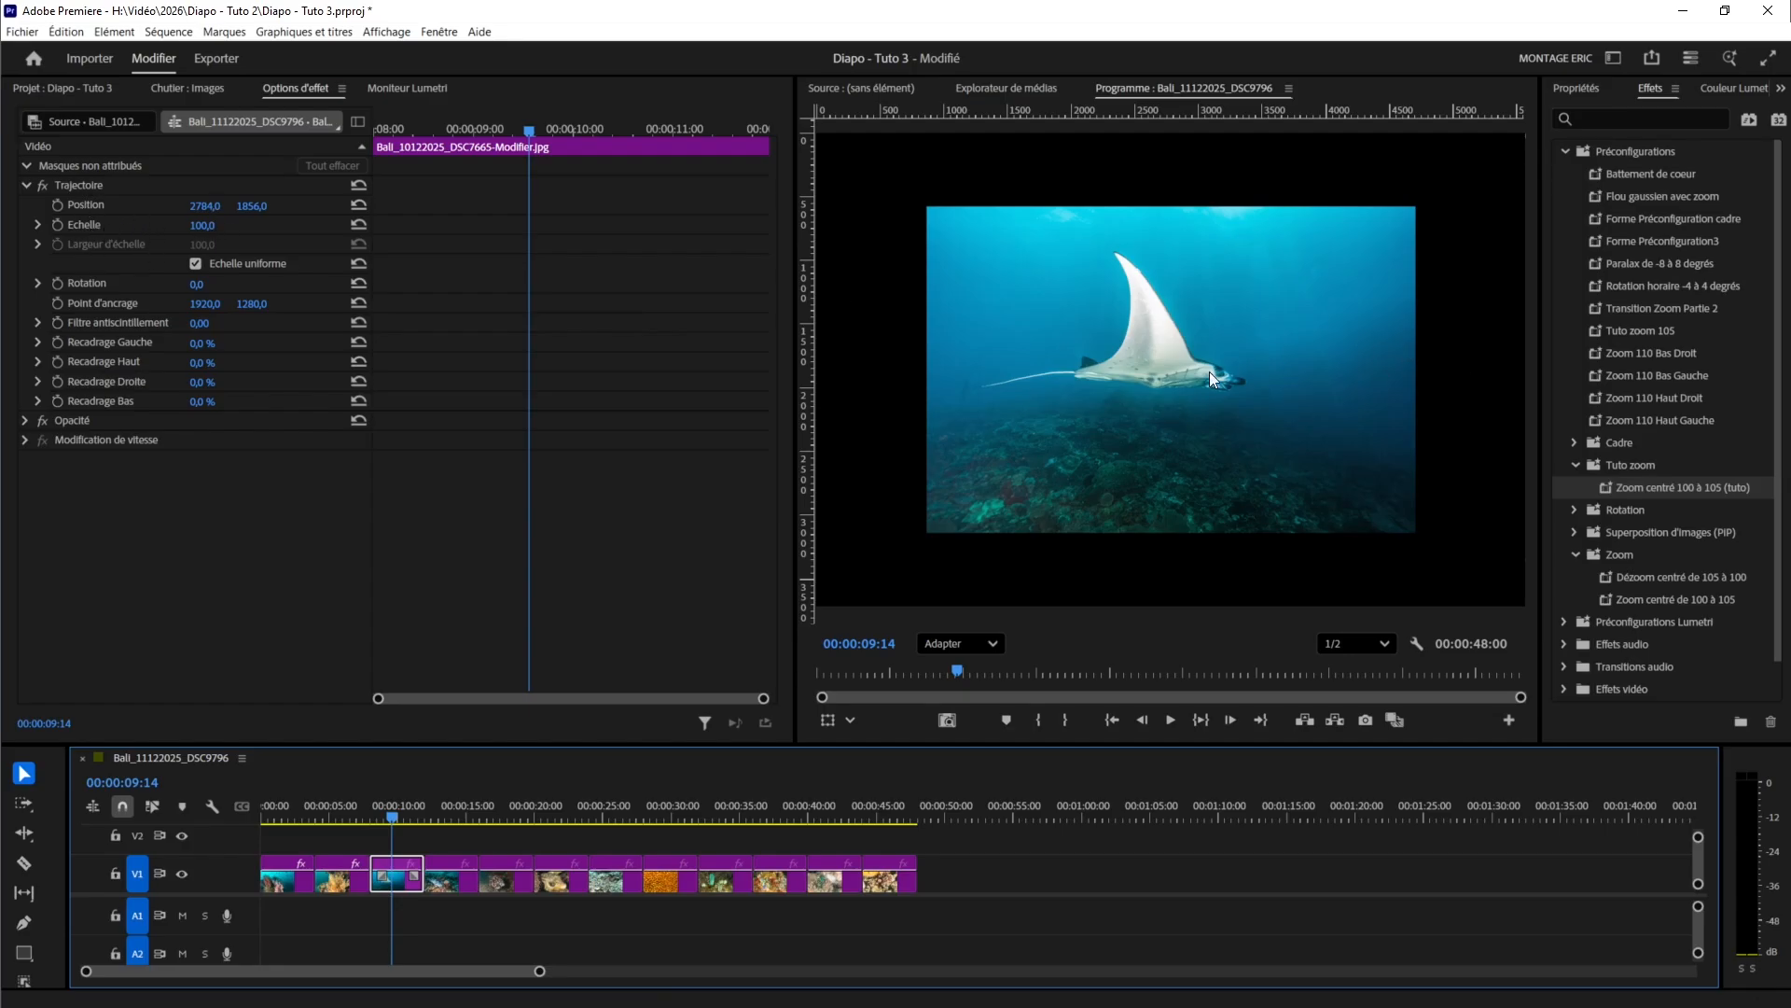
click(194, 228)
drag(194, 227, 241, 257)
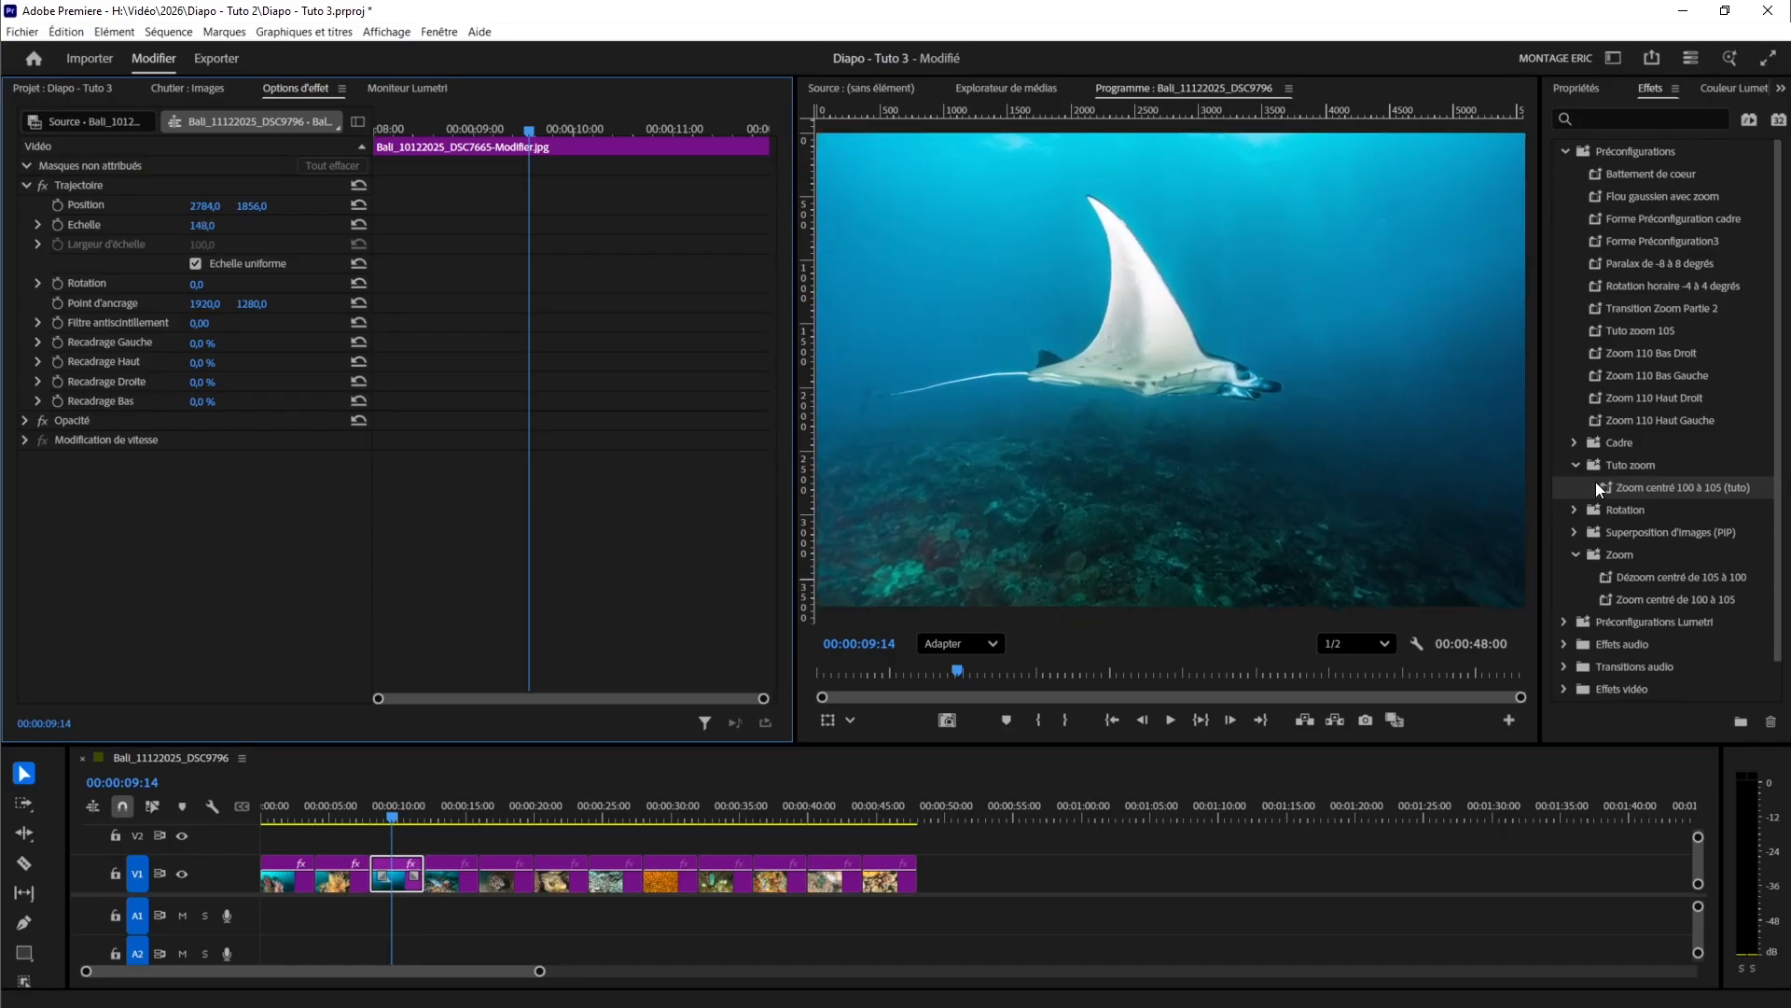
- Apply the "Zoom centré 100 à 105 (tuto)" preset to the manta ray clip and play it to preview the zoom
click(1679, 485)
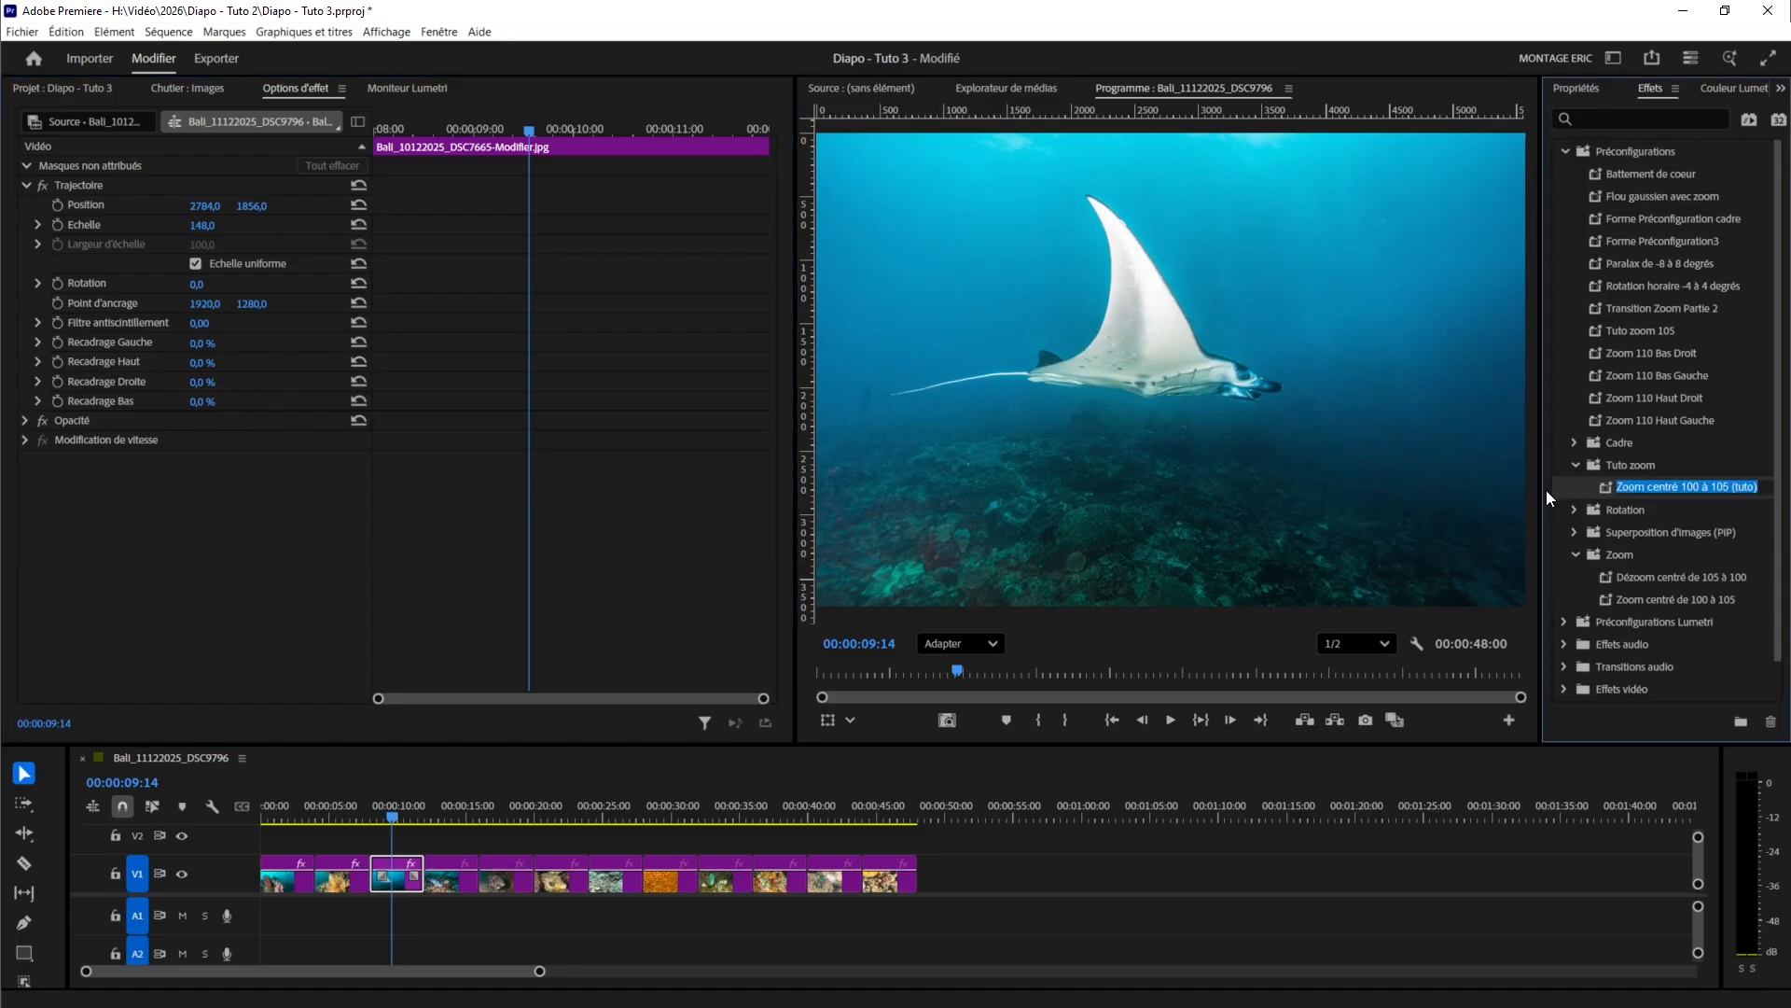
drag(1662, 485, 400, 877)
key(space)
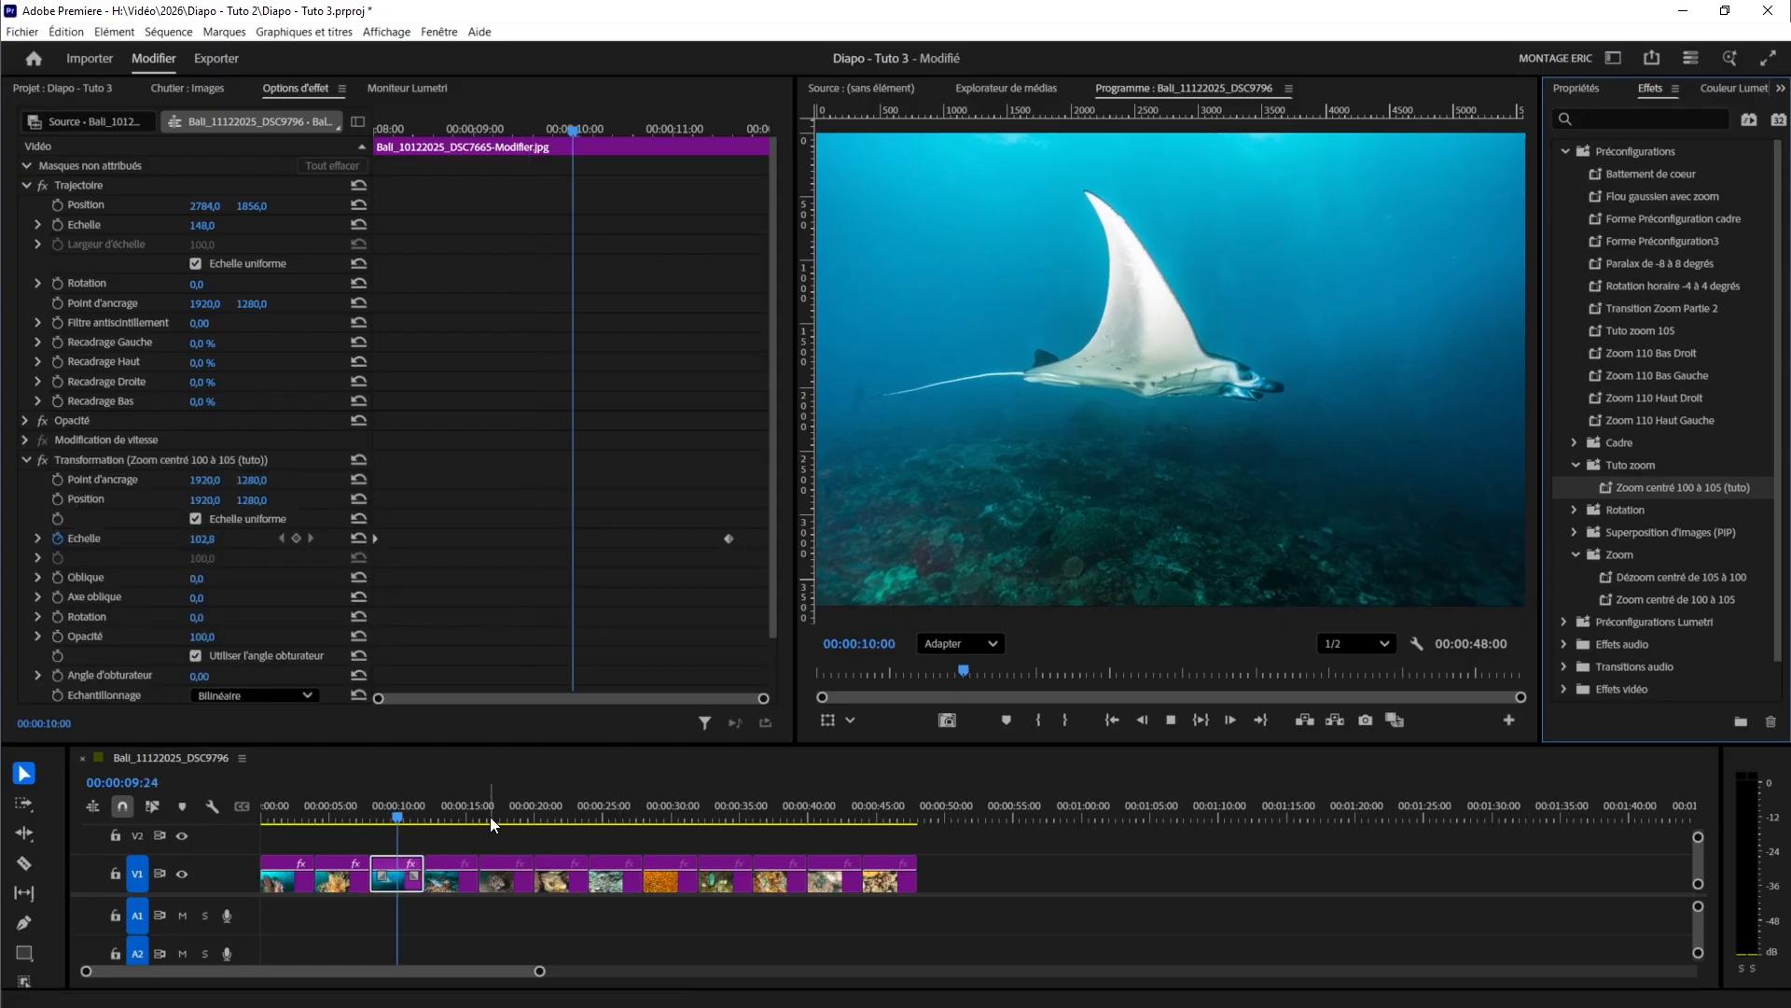
key(space)
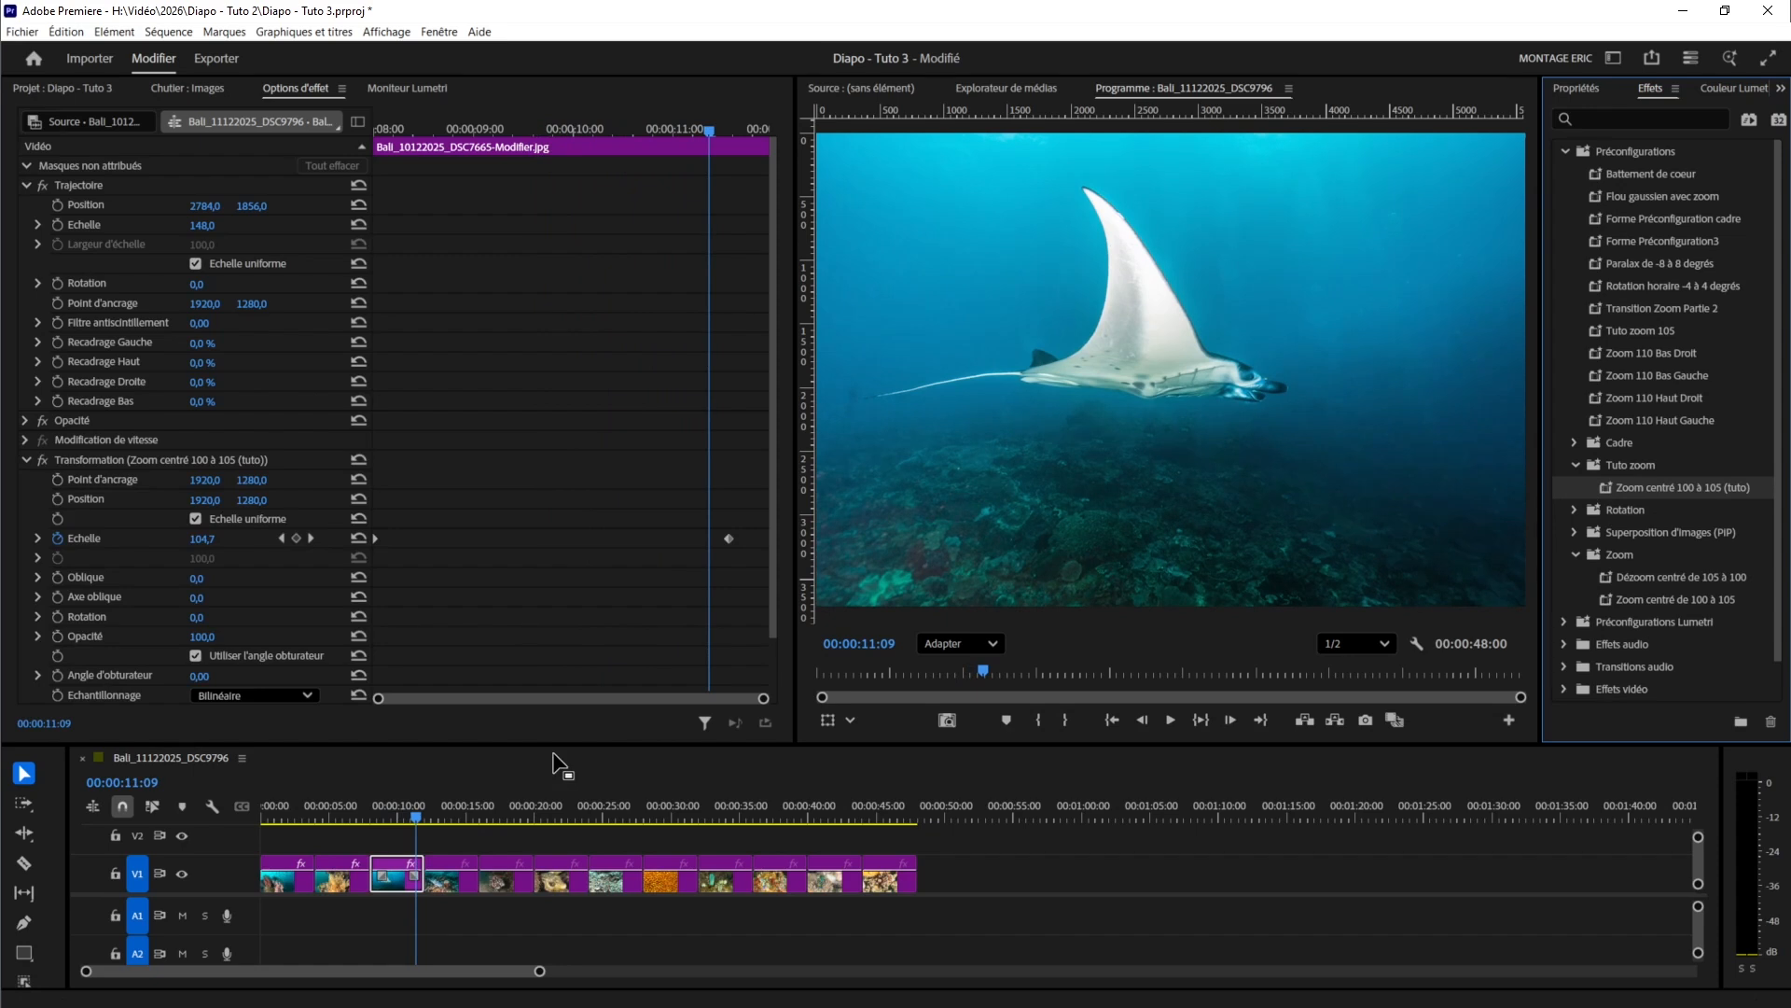
- Apply the Transformation effect to the fifth clip, the spotted pufferfish photo, and set its Trajectoire scale to 145
click(463, 882)
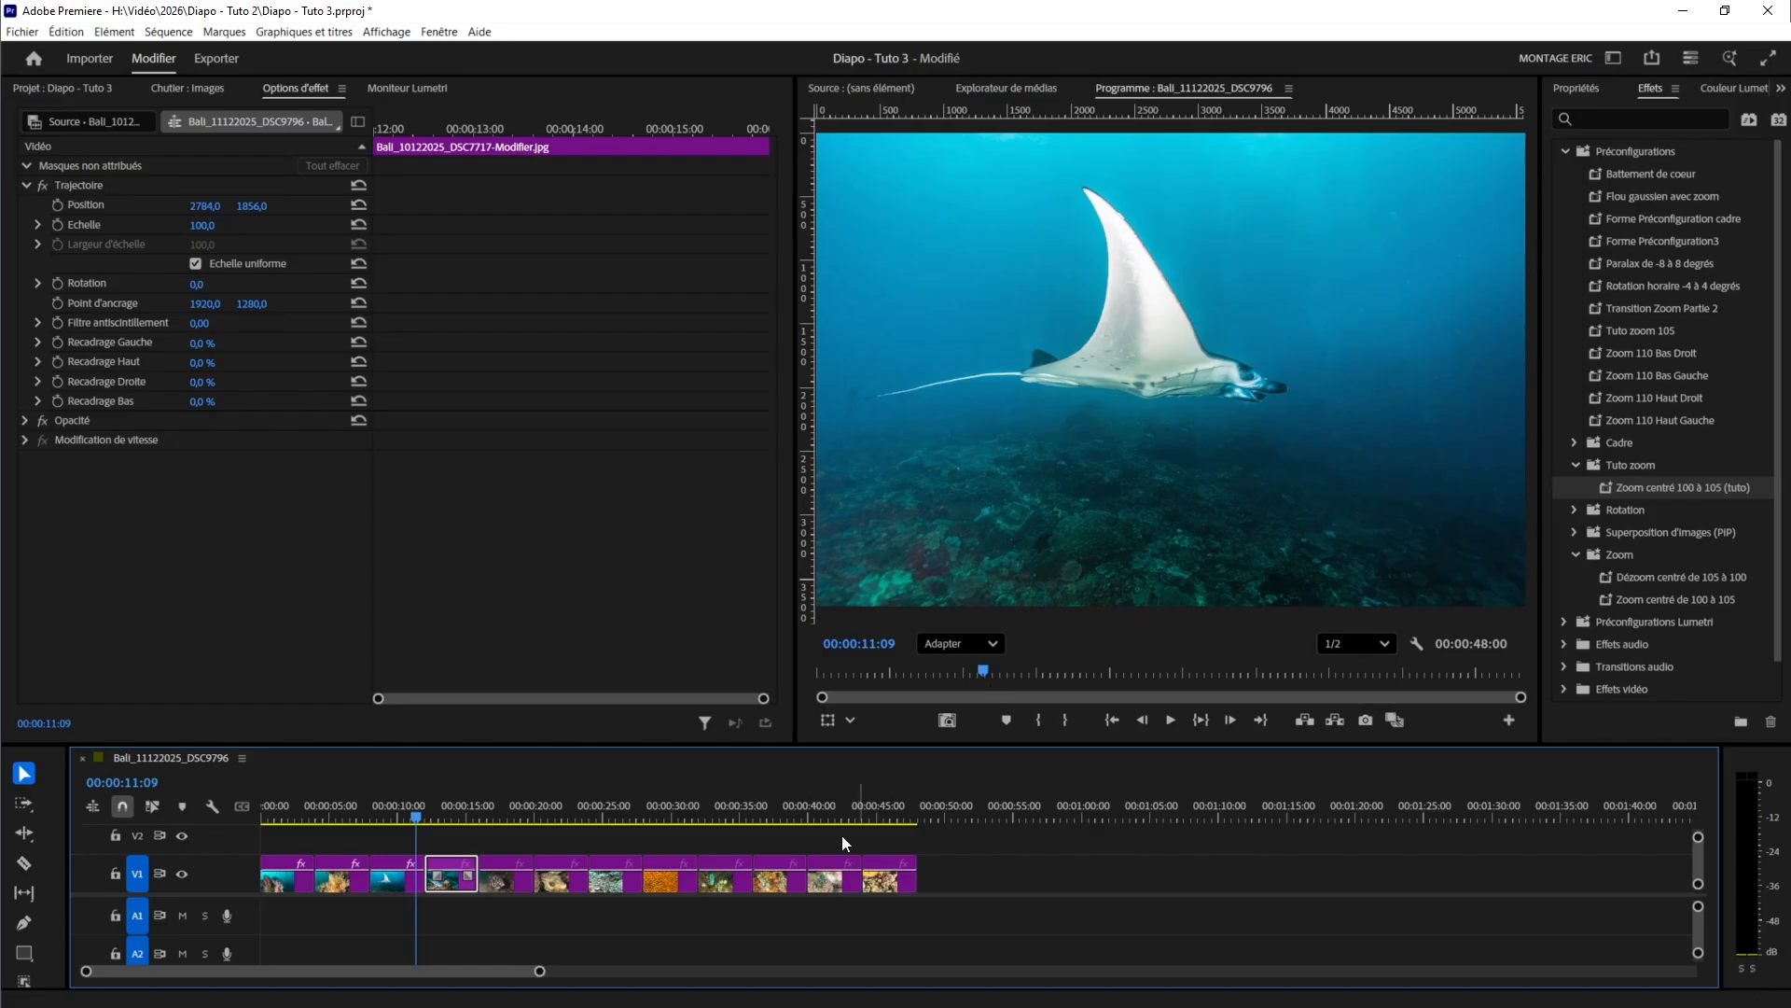
drag(416, 819, 474, 815)
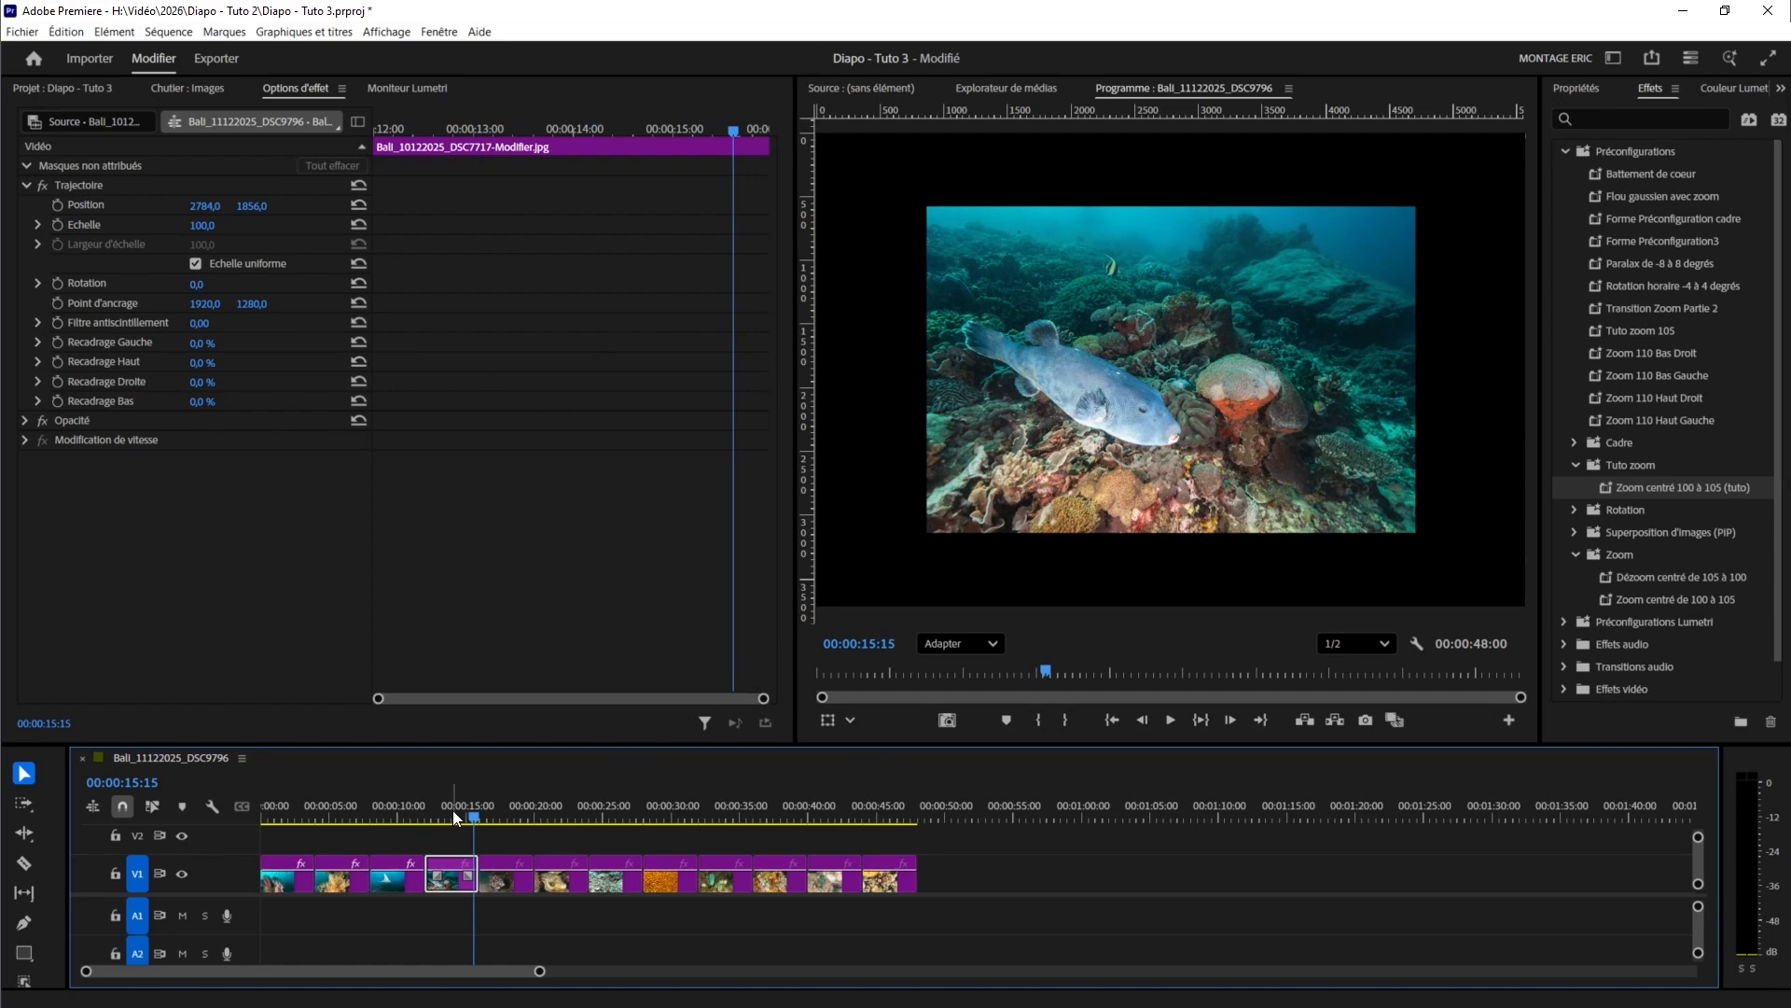
click(501, 813)
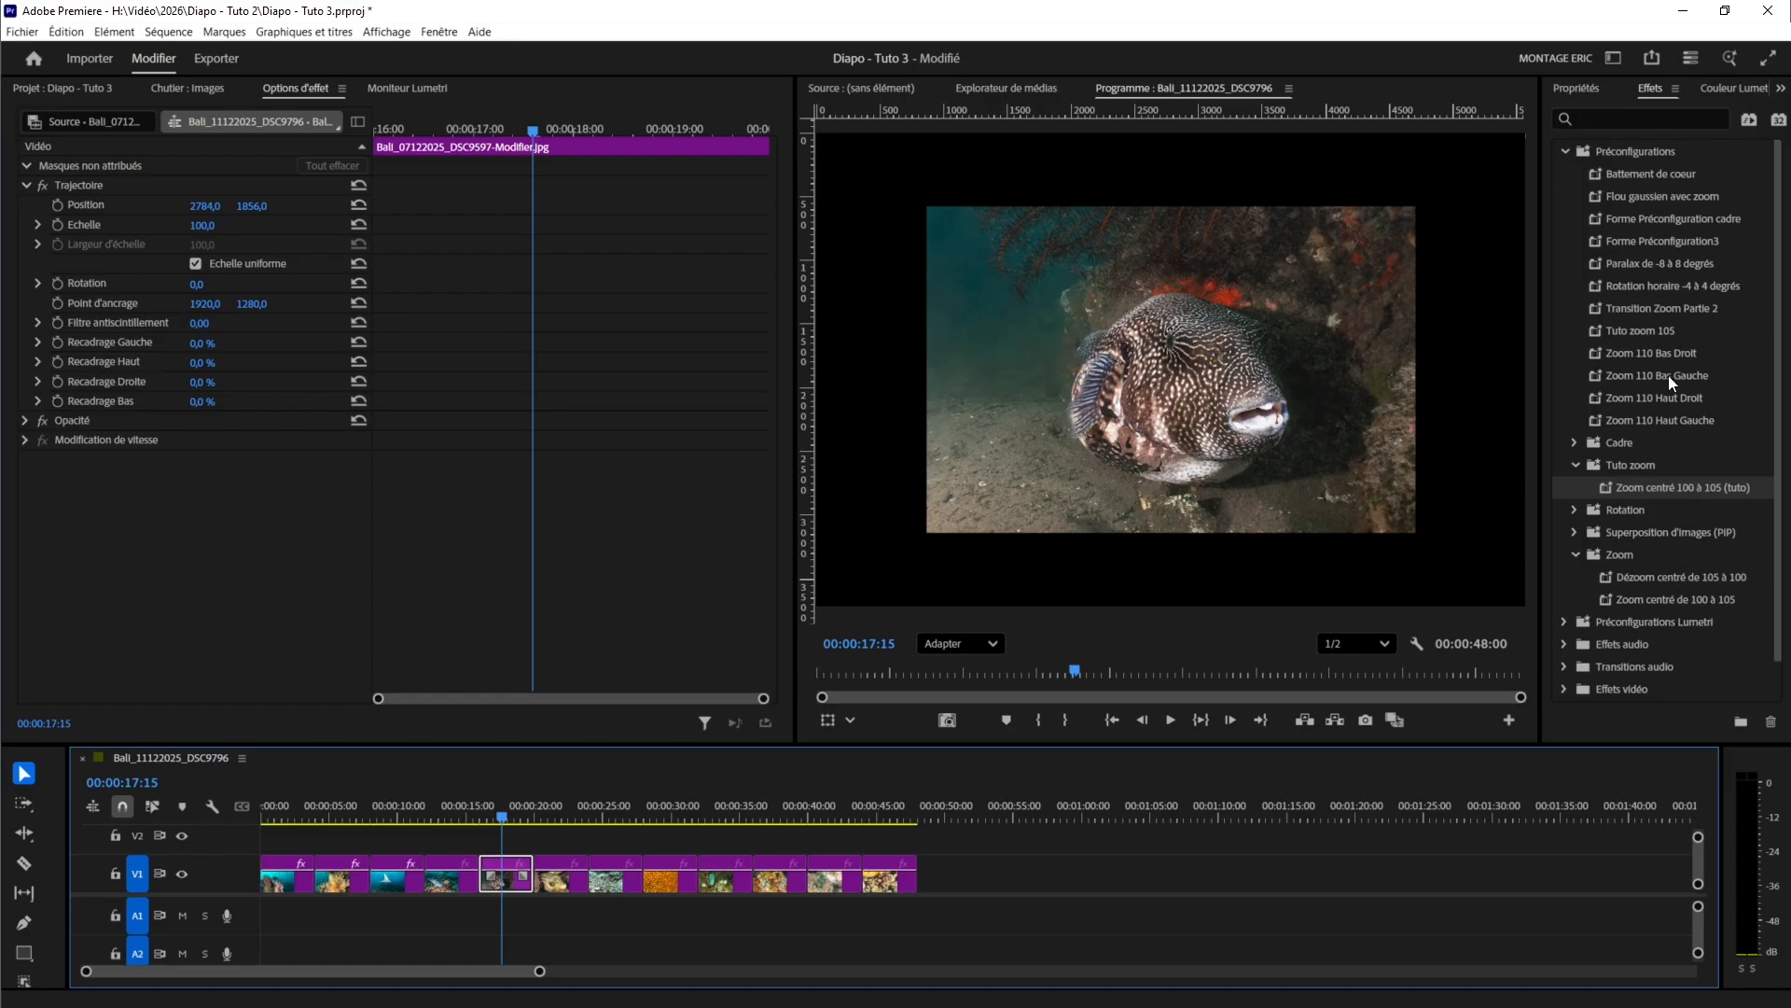
click(1611, 117)
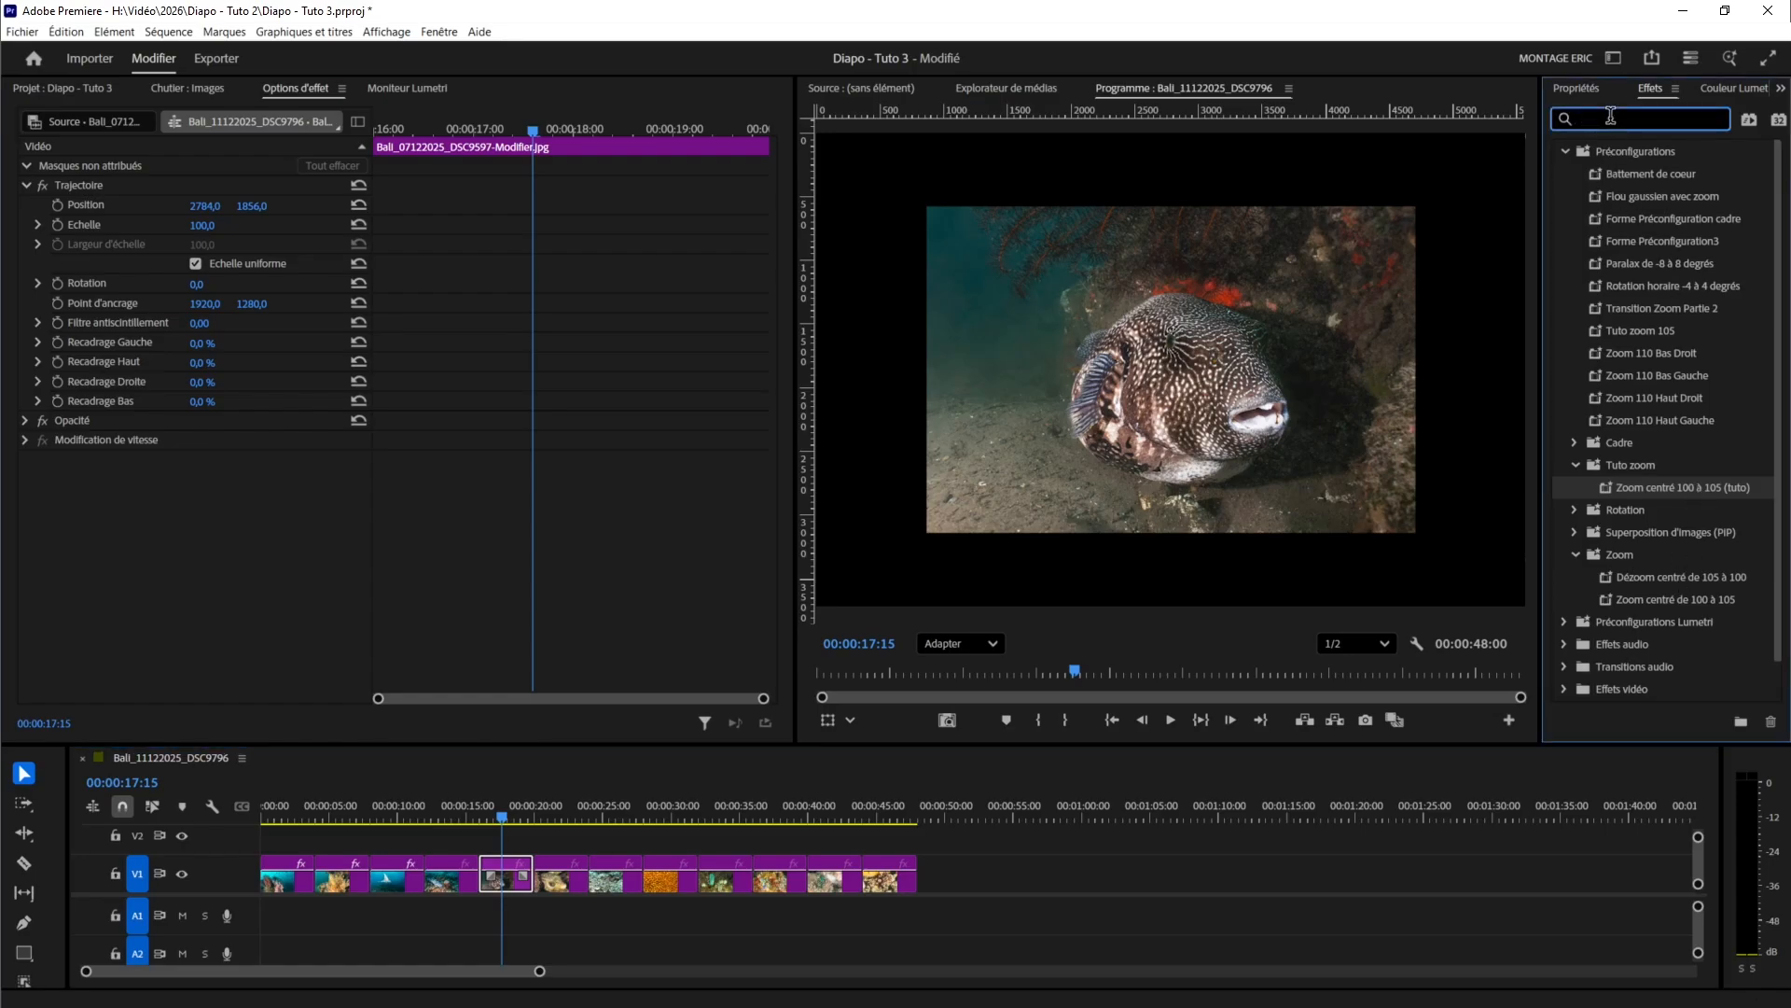
text(transfo)
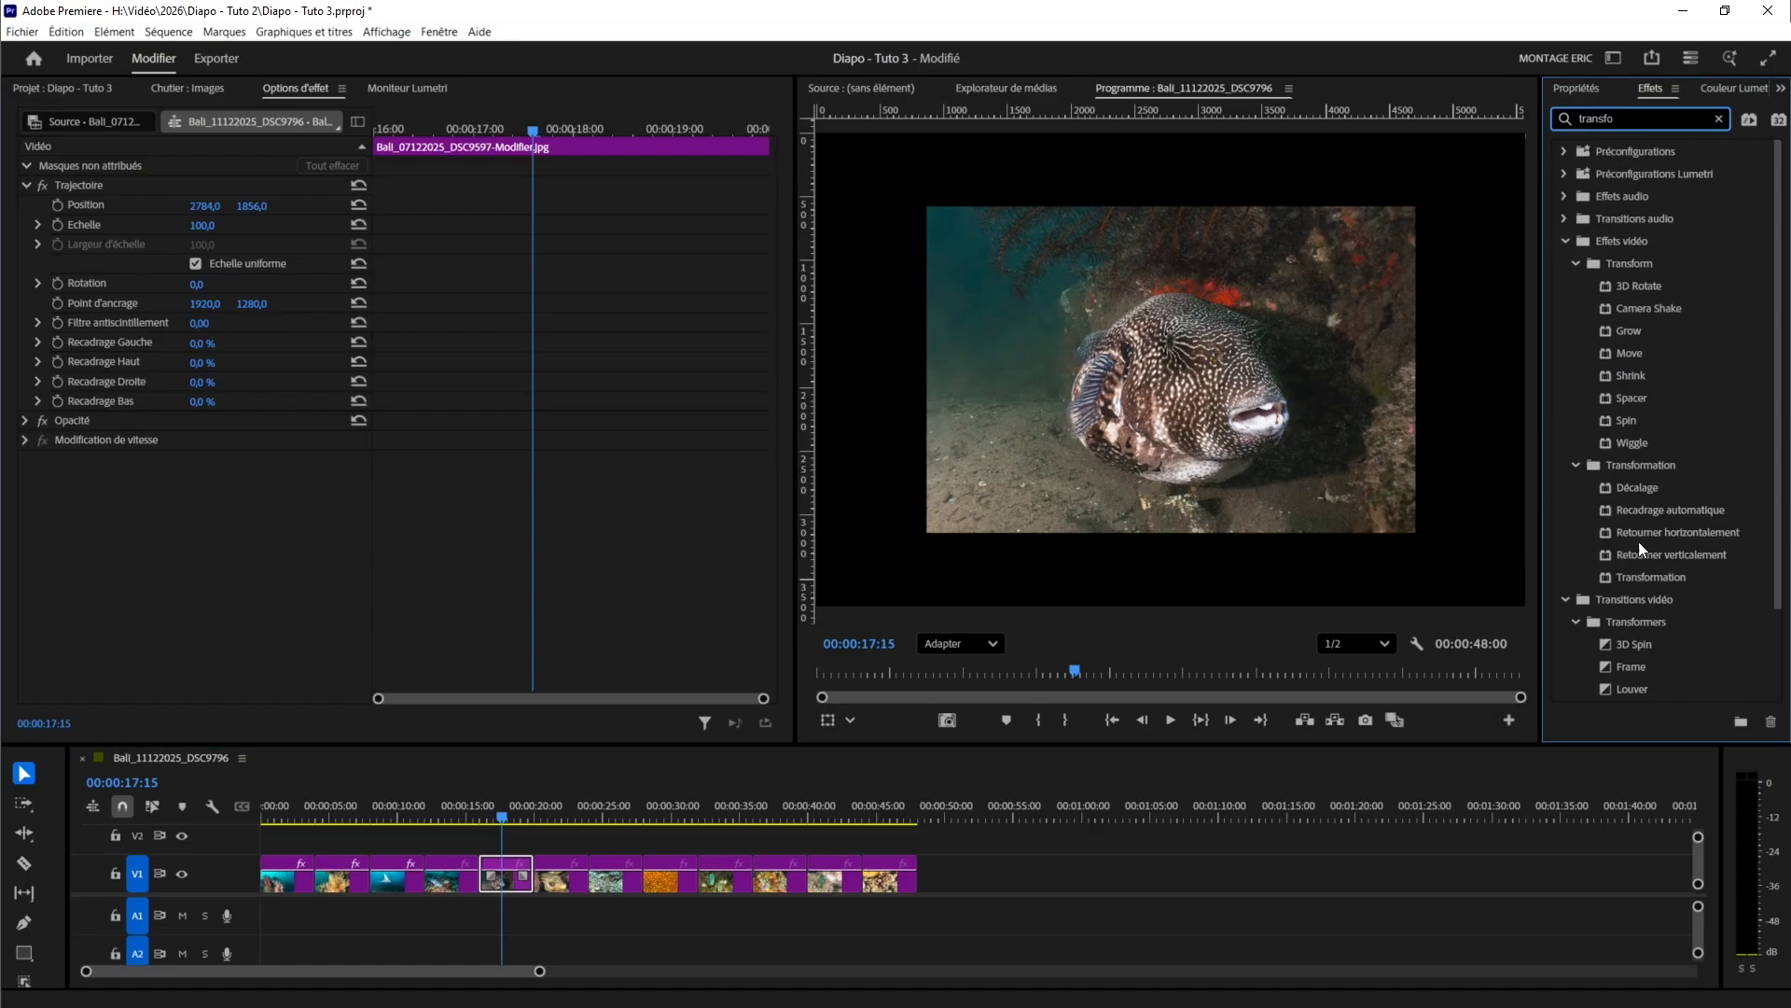
drag(1654, 578, 513, 882)
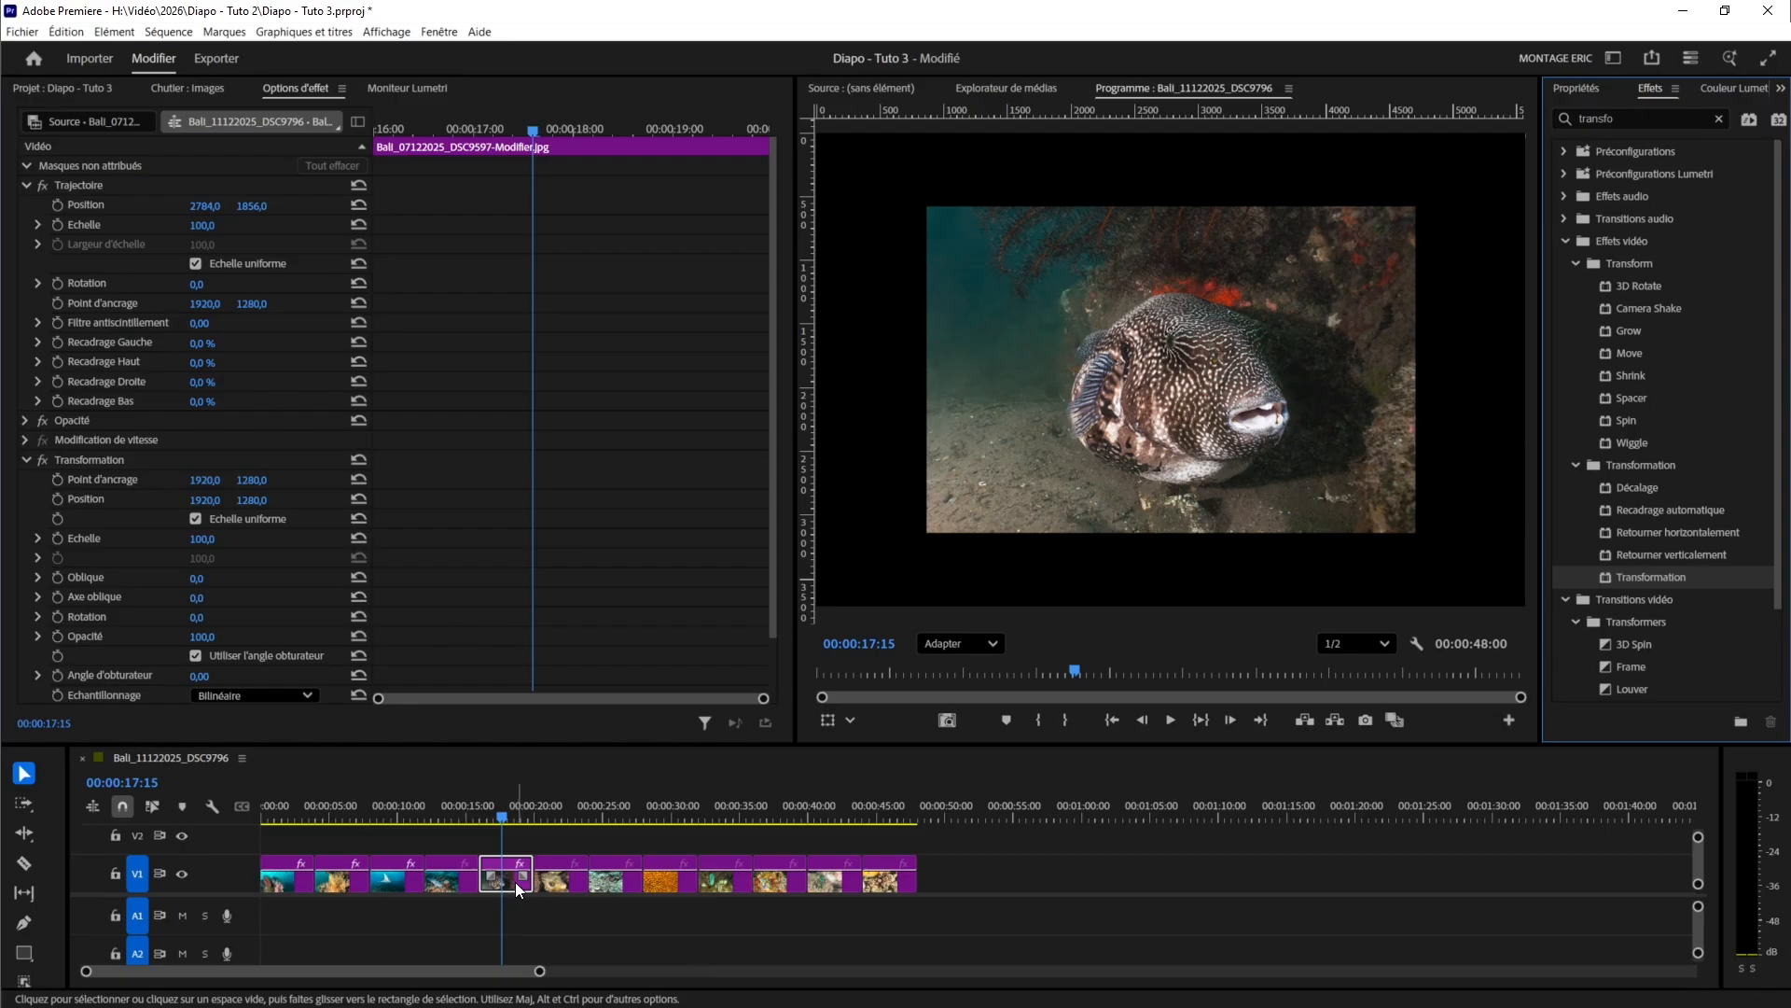
drag(201, 230, 289, 229)
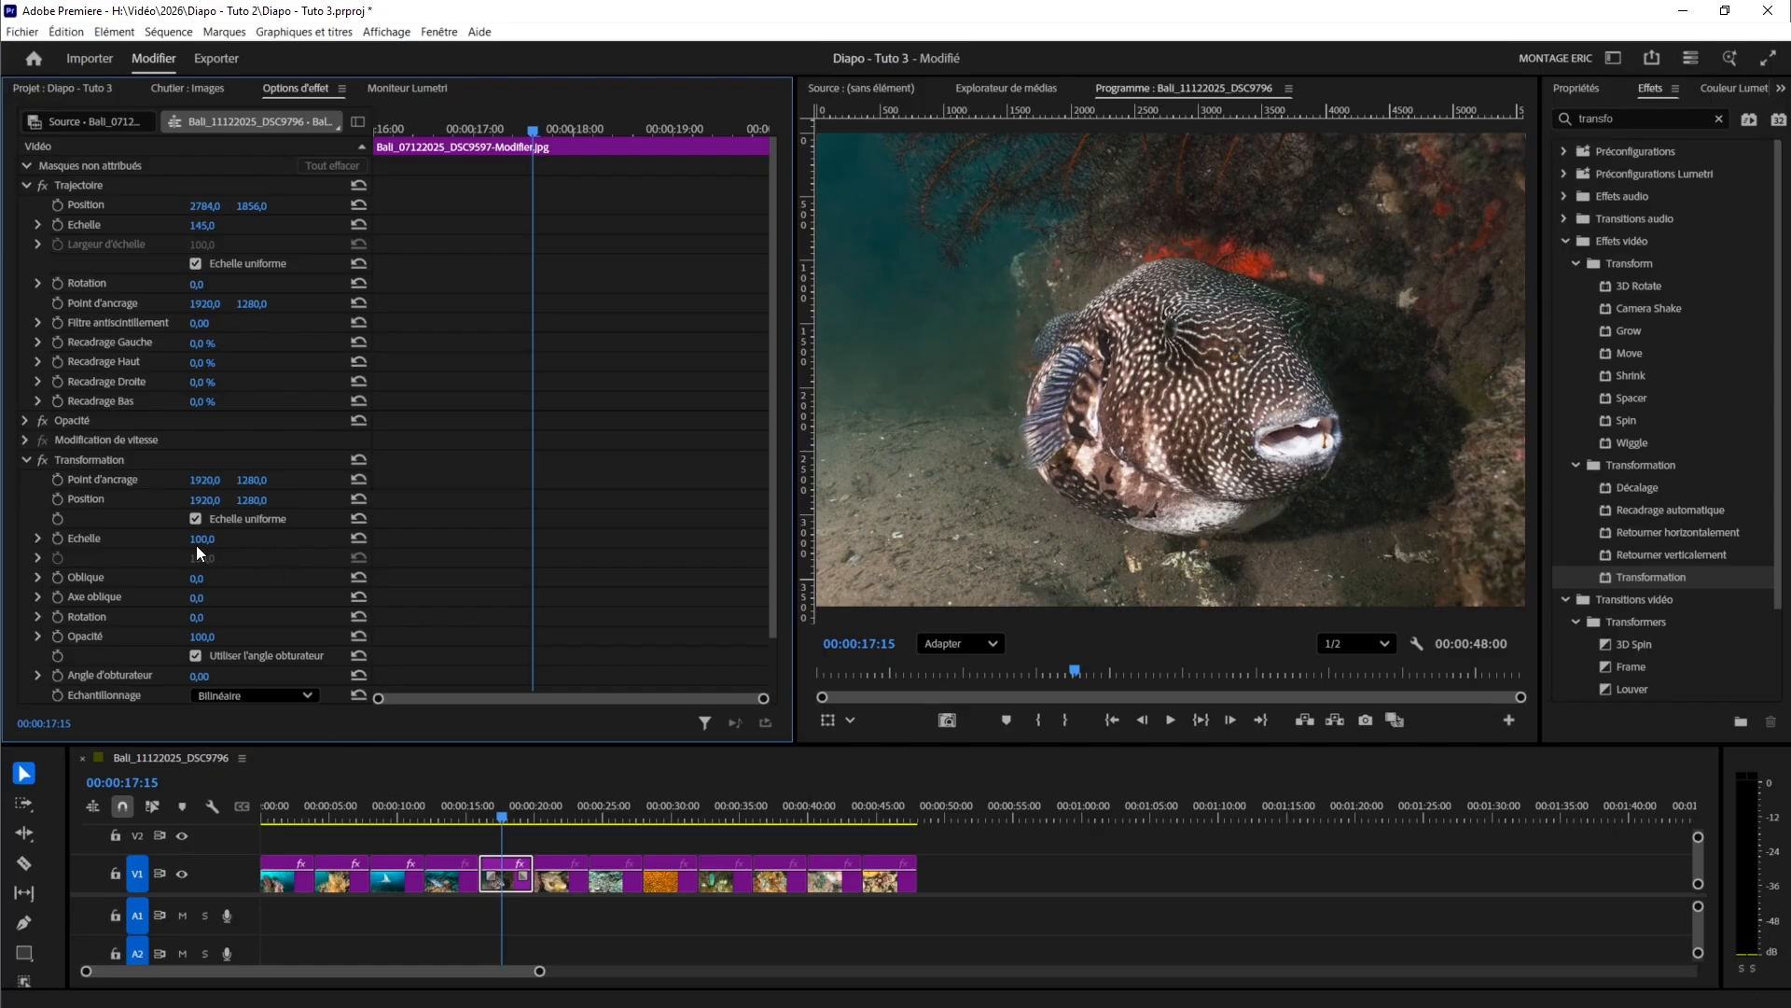
- Add start keyframes for the Transformation effect's Echelle and Position at 00:00:16:00 on the pufferfish clip
drag(532, 130, 312, 151)
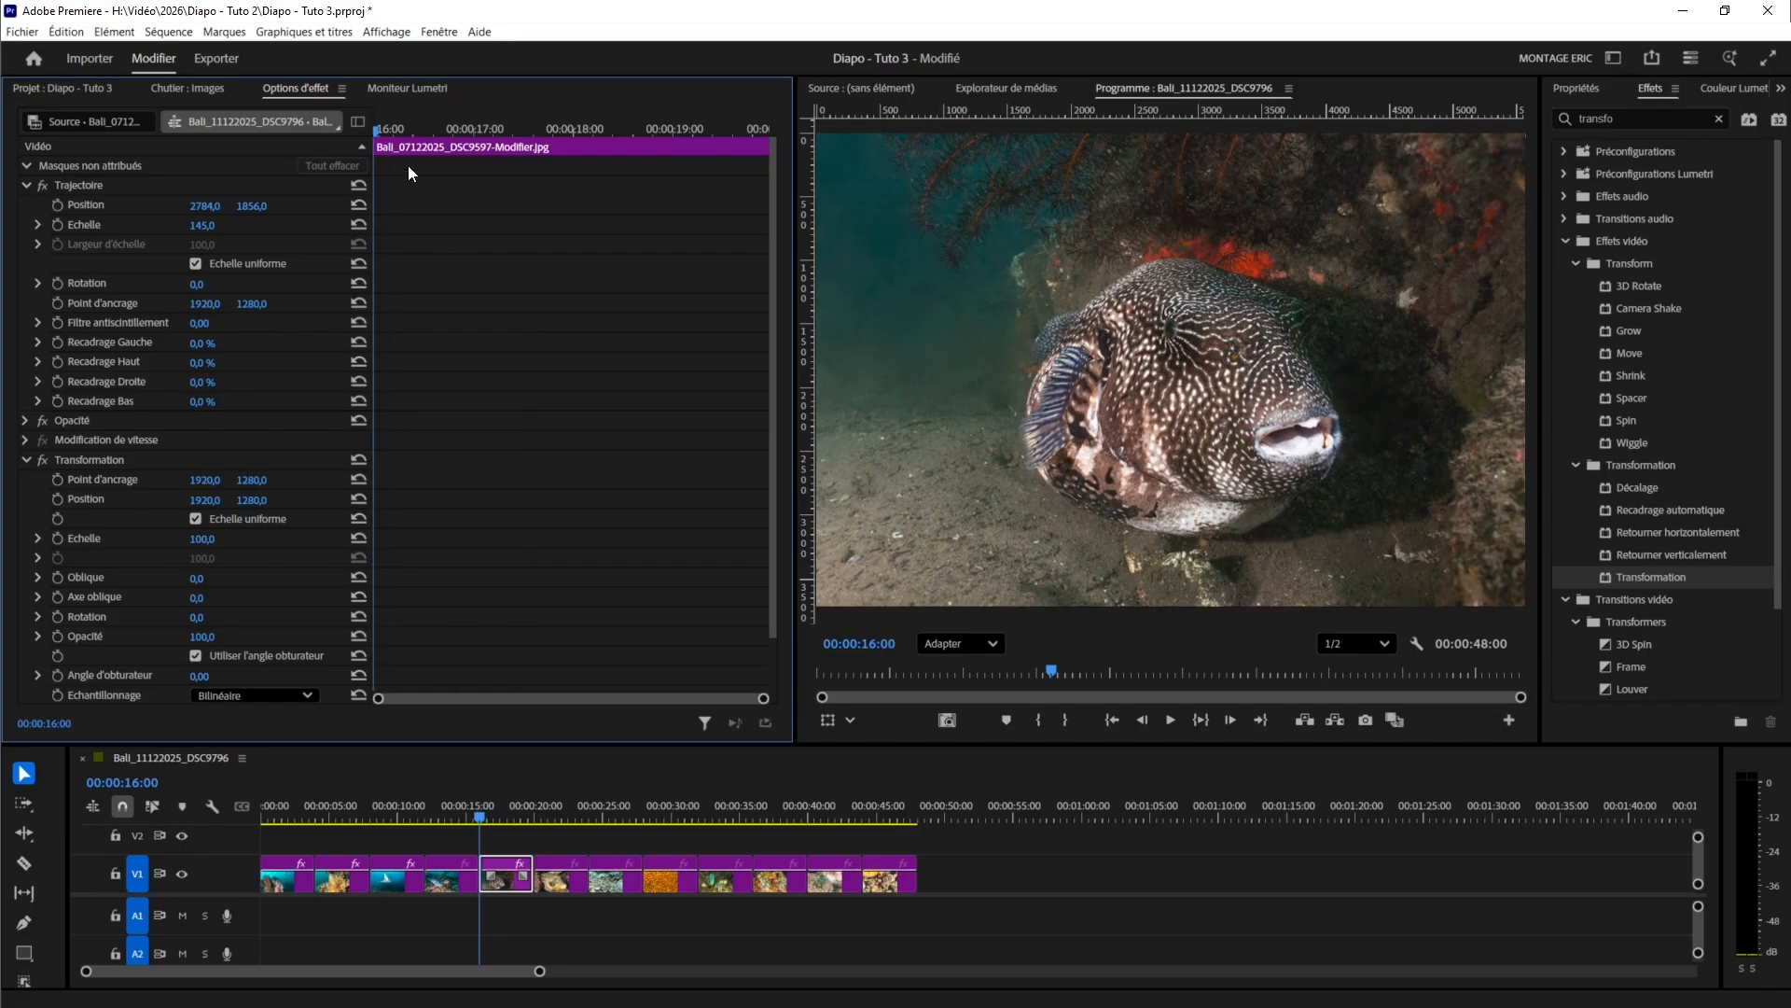
click(58, 539)
drag(379, 132, 732, 176)
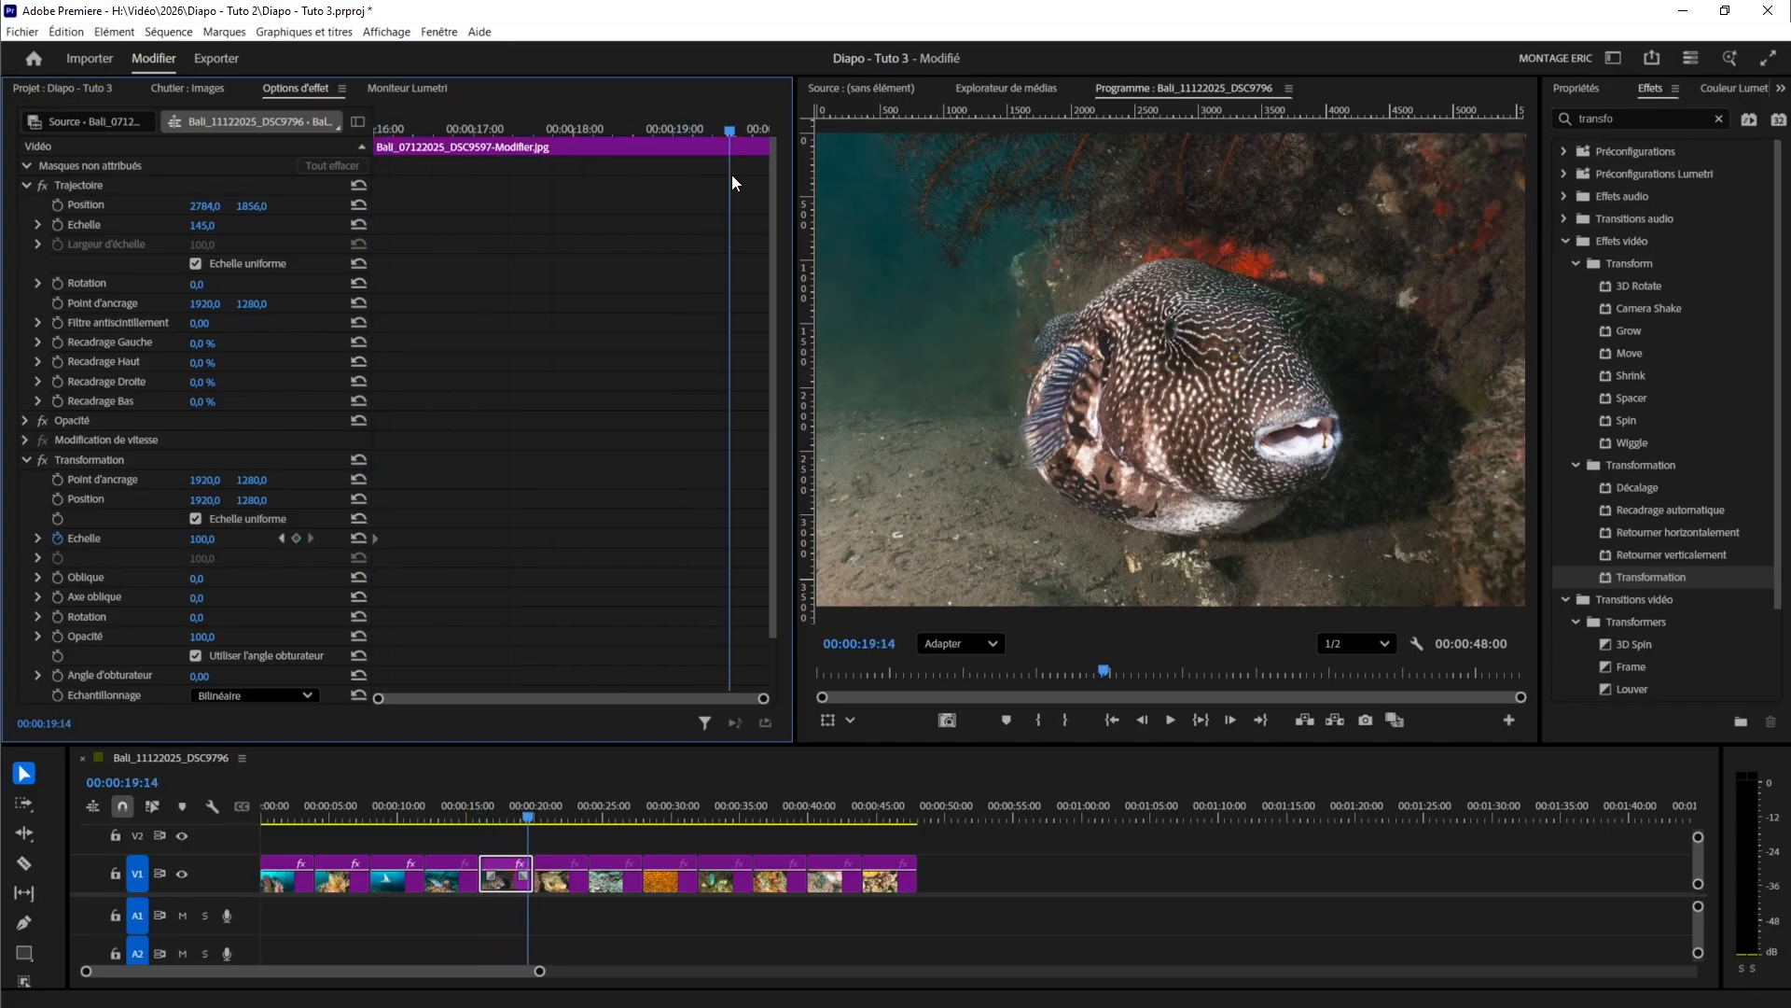
click(204, 538)
drag(726, 130, 360, 149)
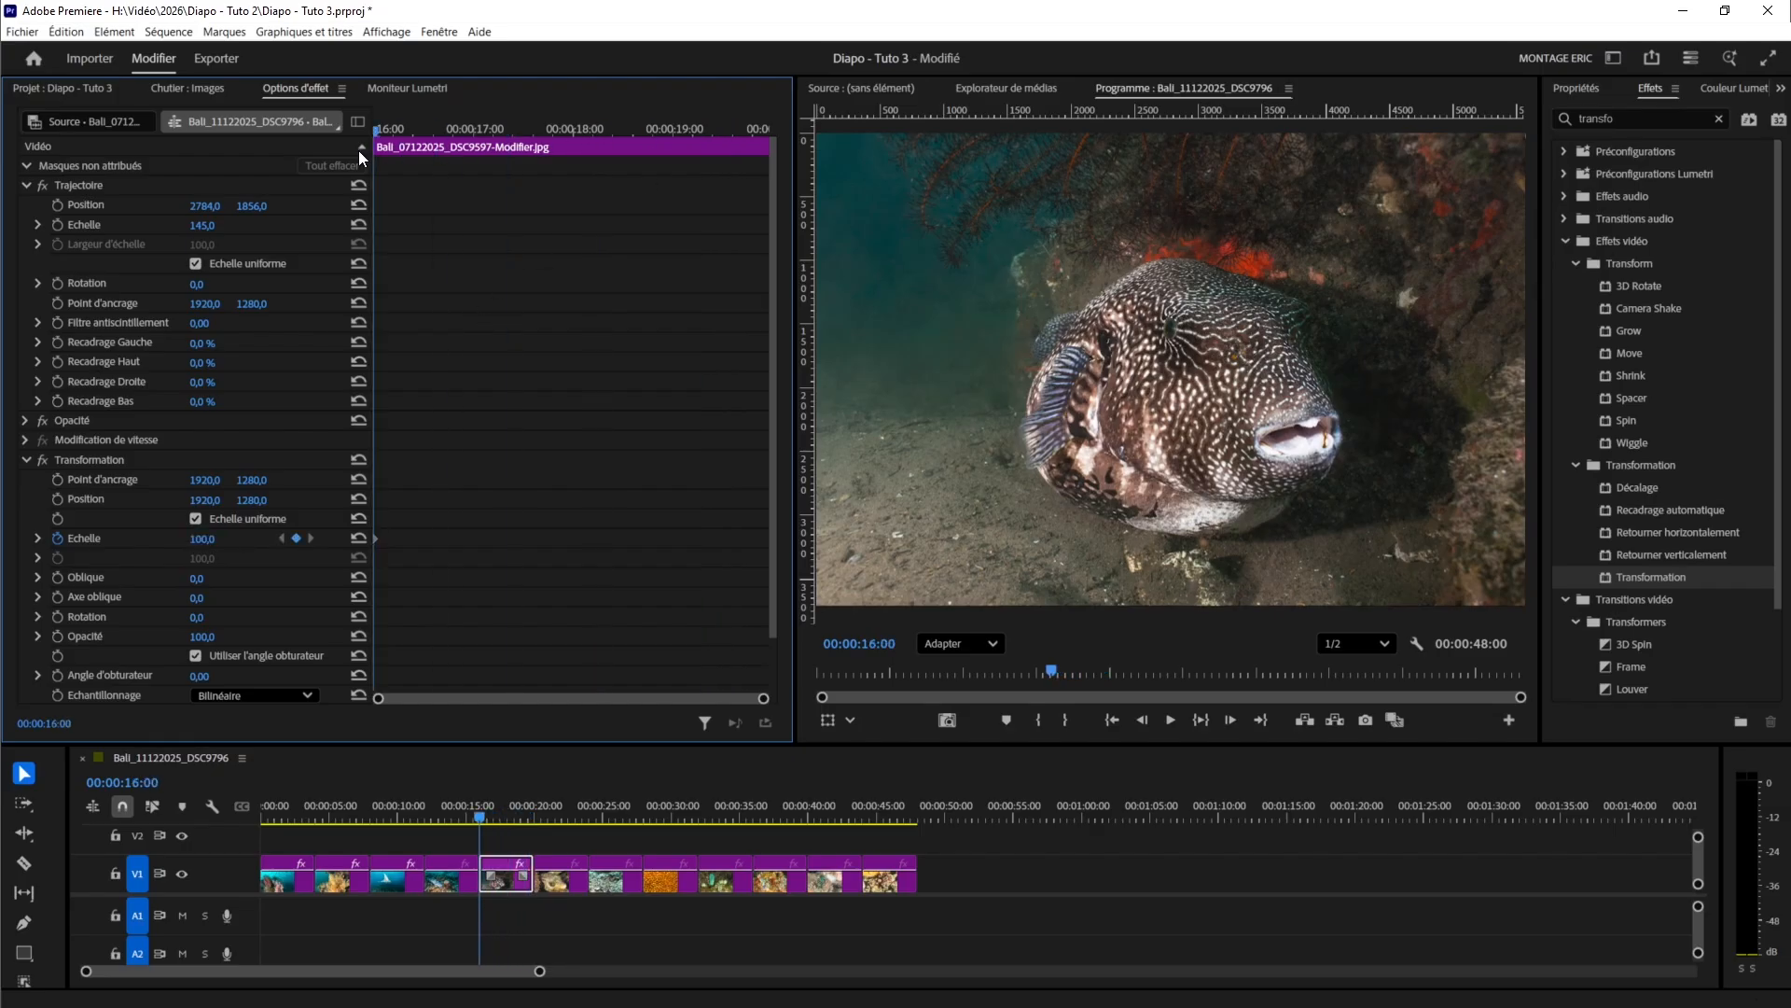
click(56, 500)
- Set the Transformation Echelle to 110 at 00:00:19:12, near the end of the pufferfish clip
drag(375, 130, 724, 179)
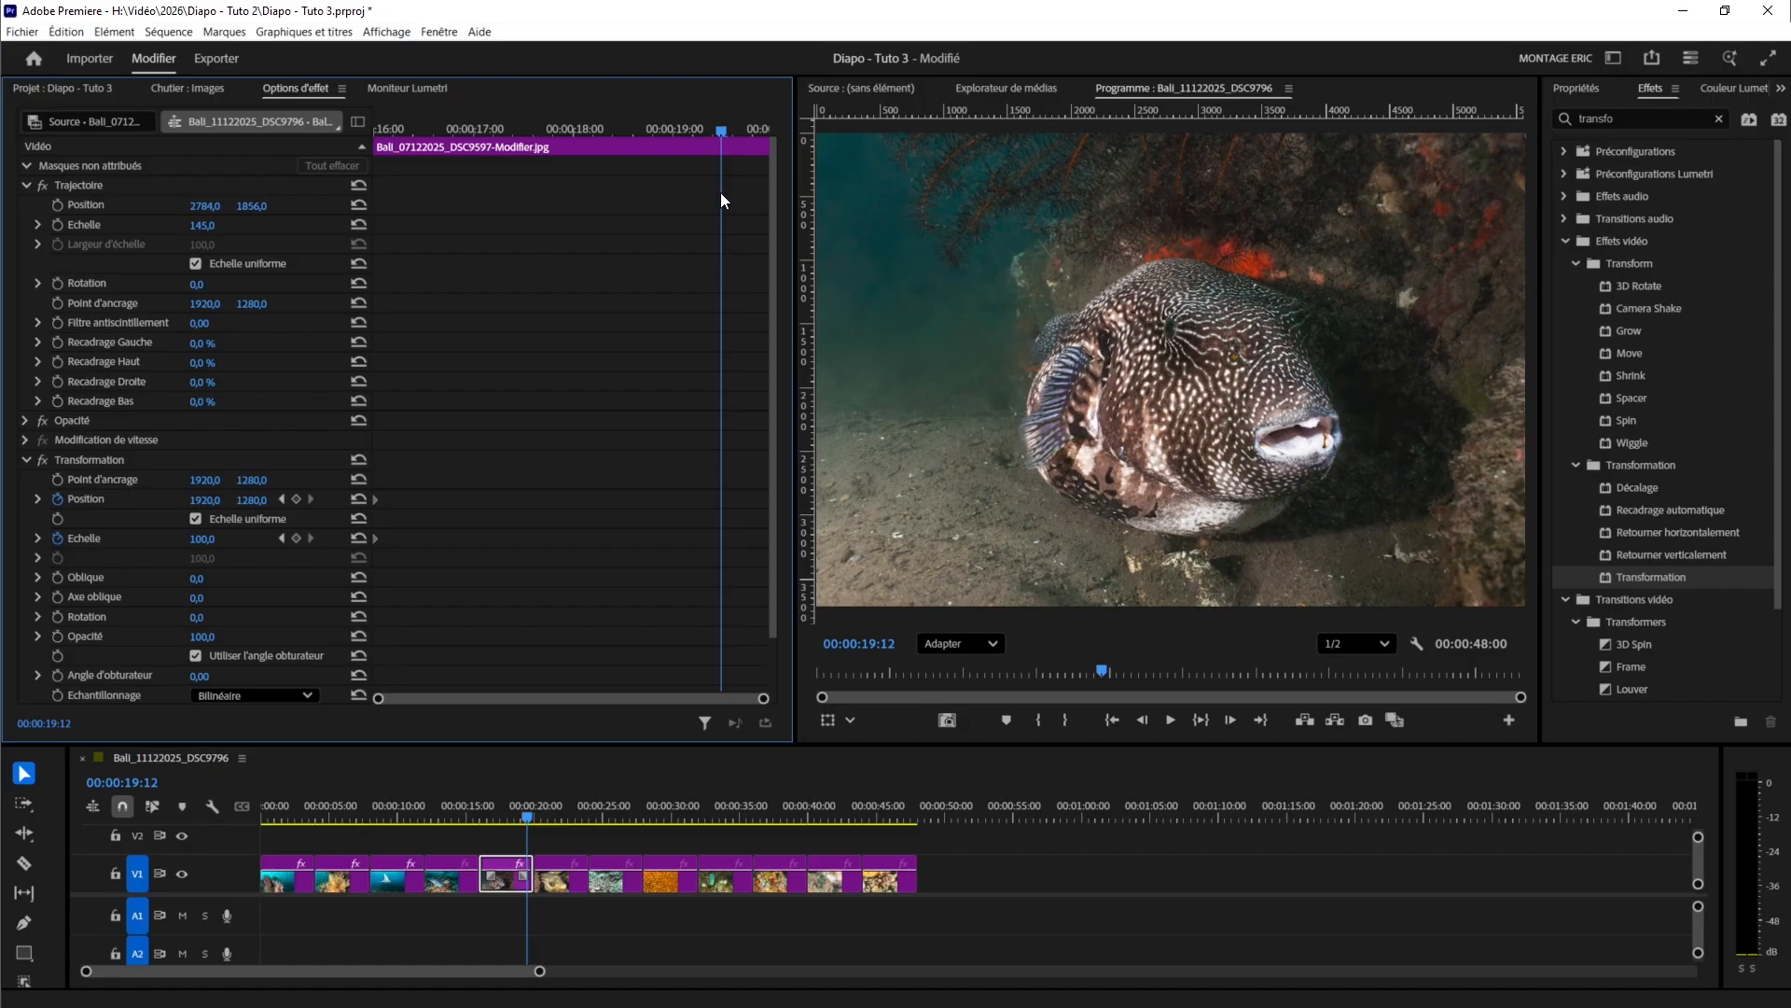
click(203, 540)
text(110)
key(Return)
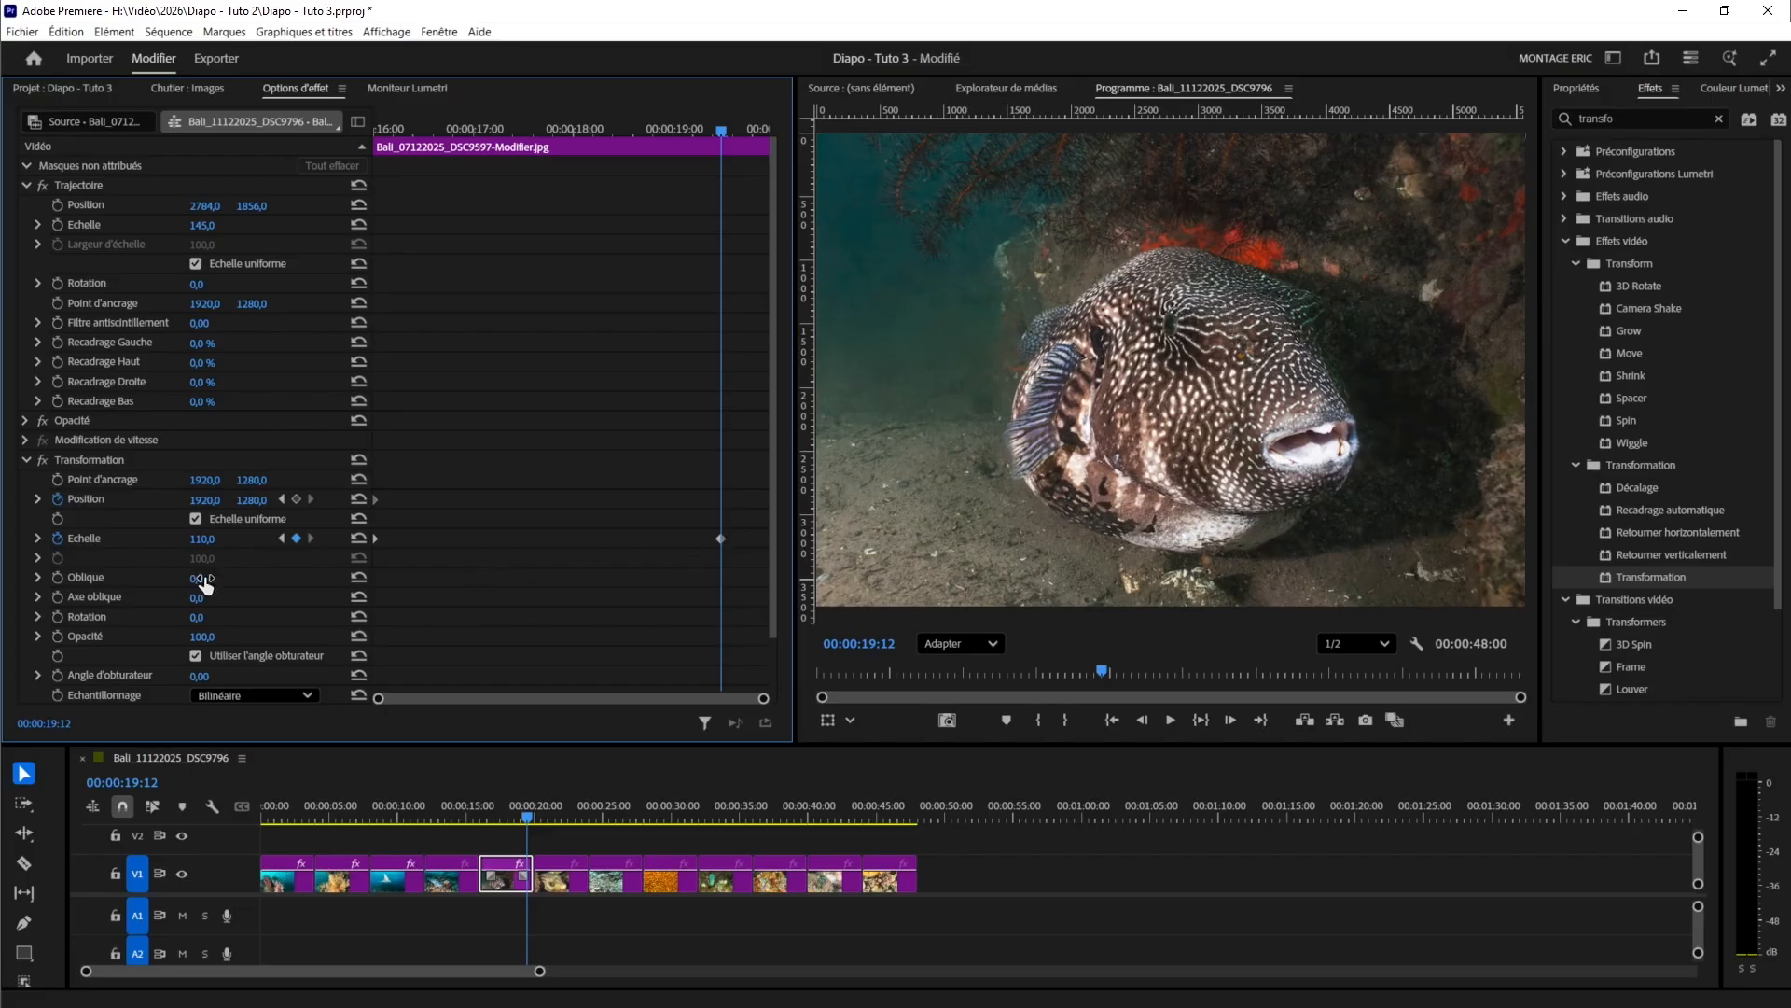
- Set the Transformation Position to 1731, 1154 at 00:00:19:12 and scrub through the end of the pufferfish clip
drag(248, 506, 127, 506)
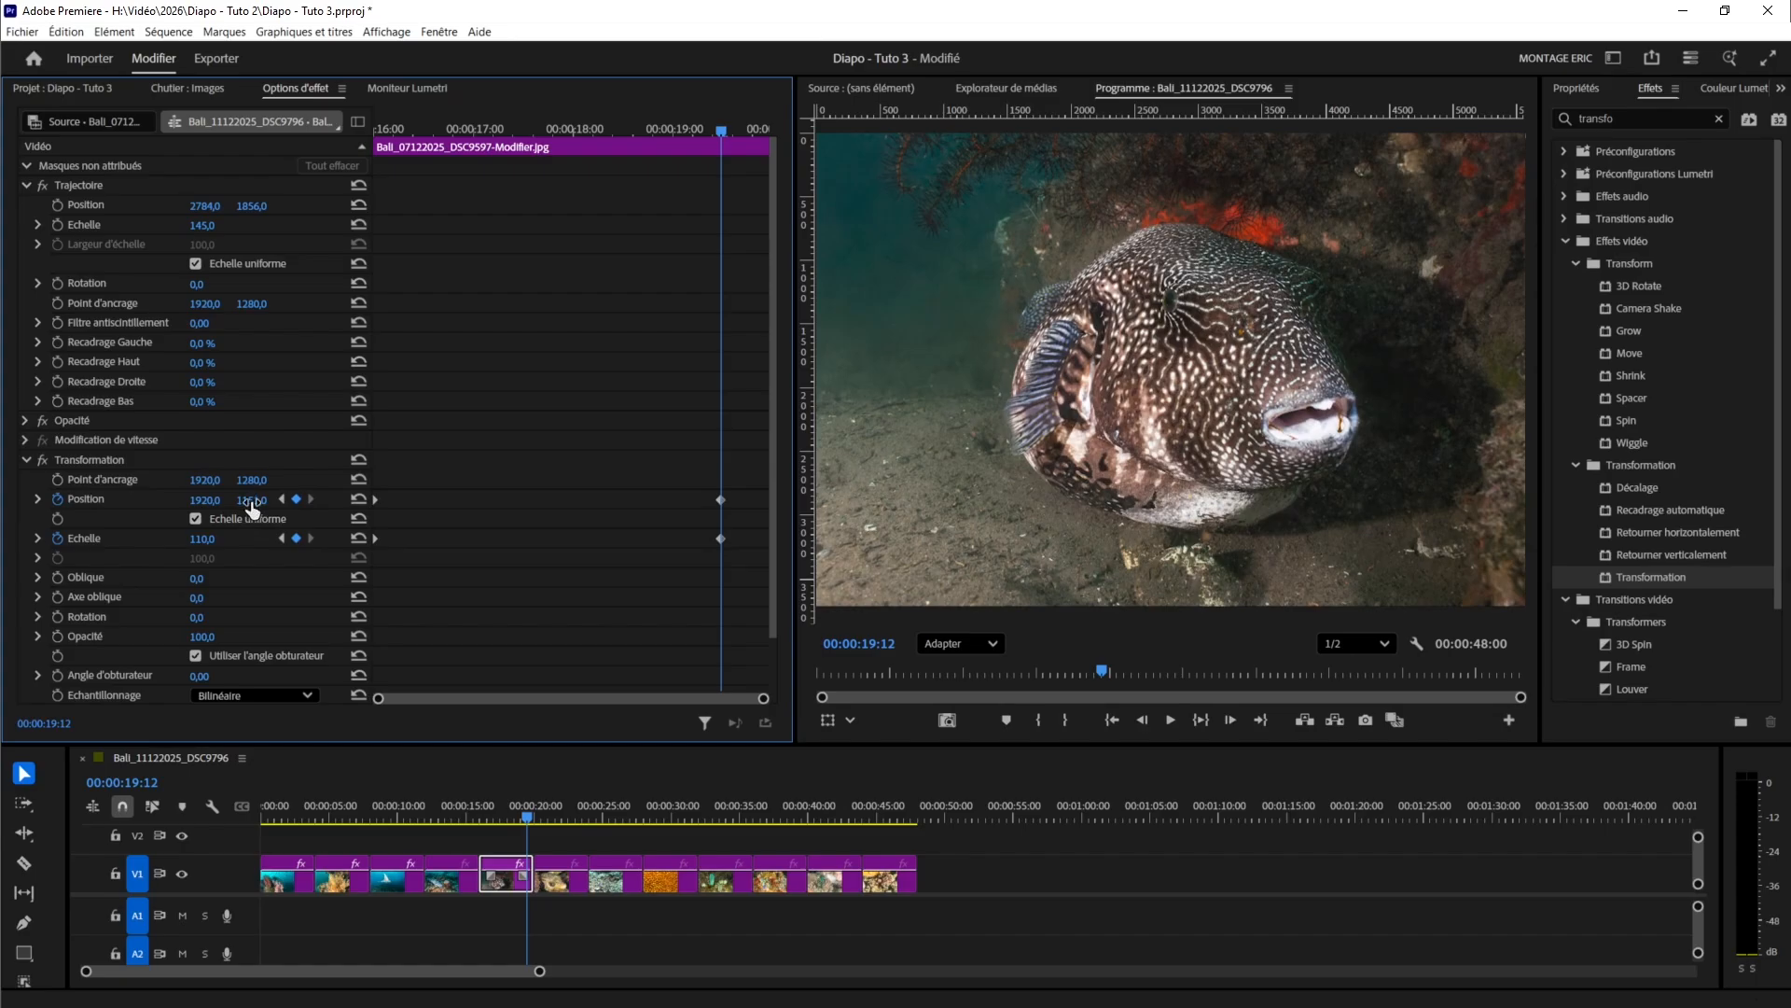
drag(250, 500, 154, 499)
mouse_move(204, 499)
mouse_down()
mouse_move(135, 499)
mouse_move(189, 499)
mouse_up()
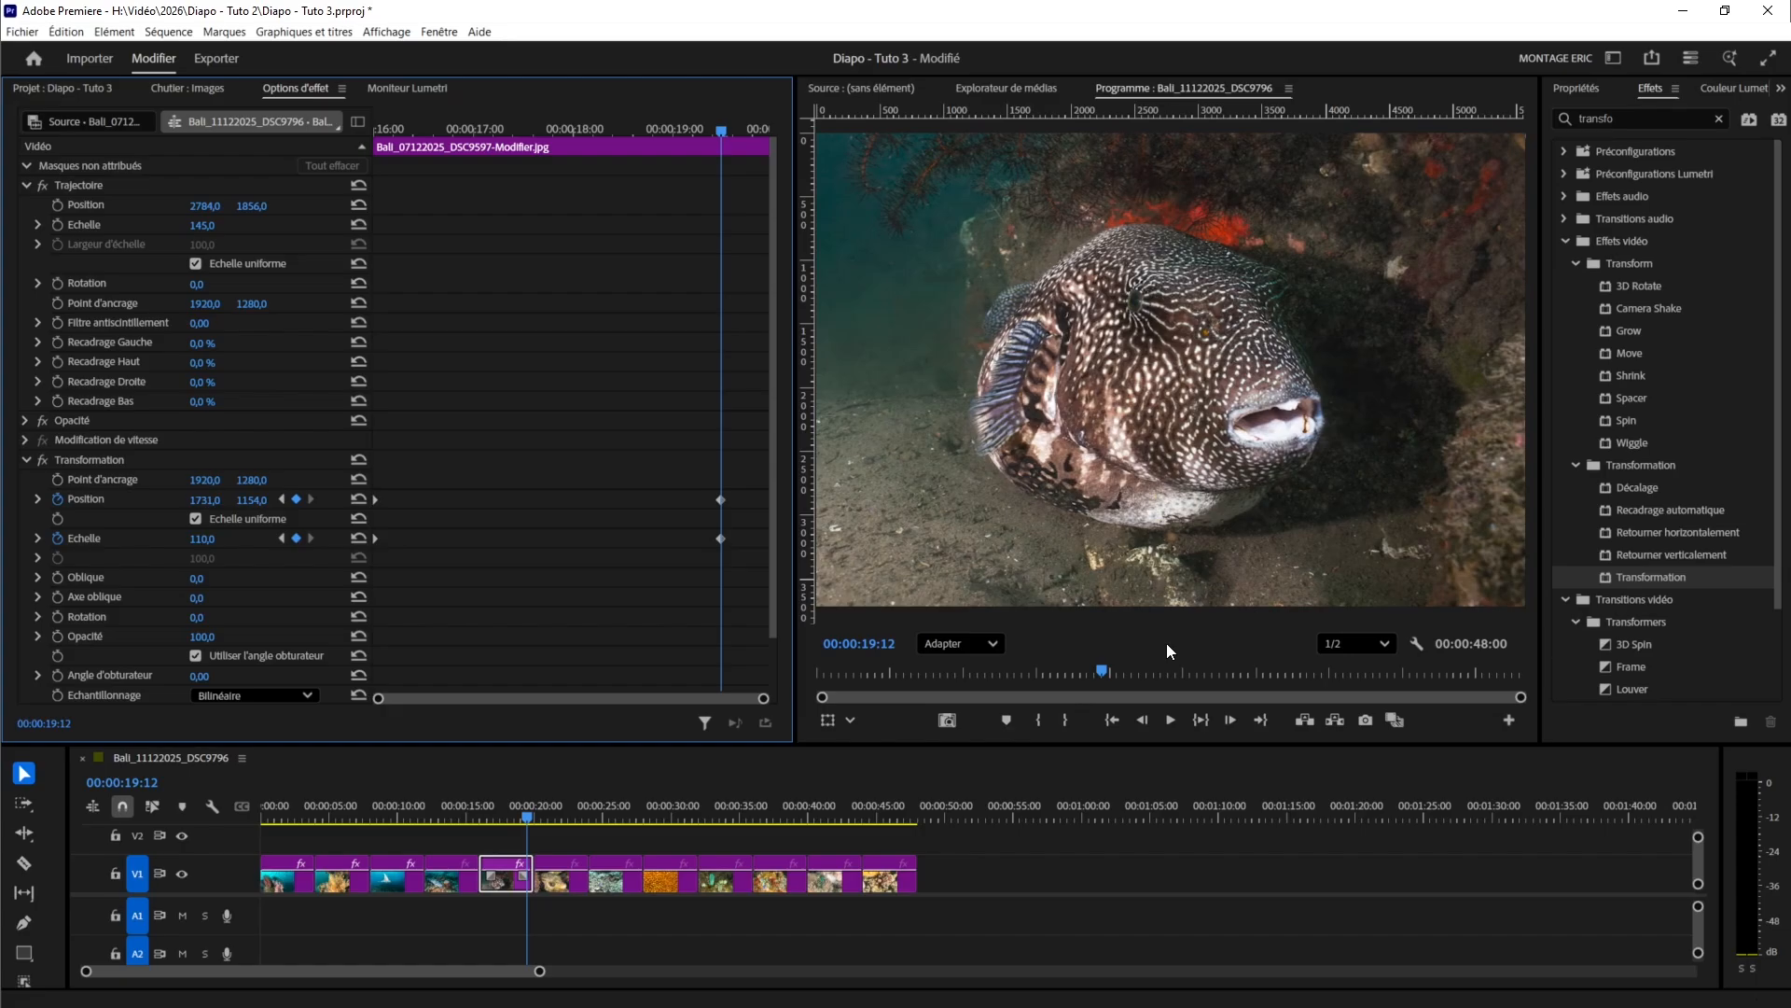
mouse_move(518, 816)
mouse_down()
mouse_move(467, 815)
mouse_move(529, 826)
mouse_up()
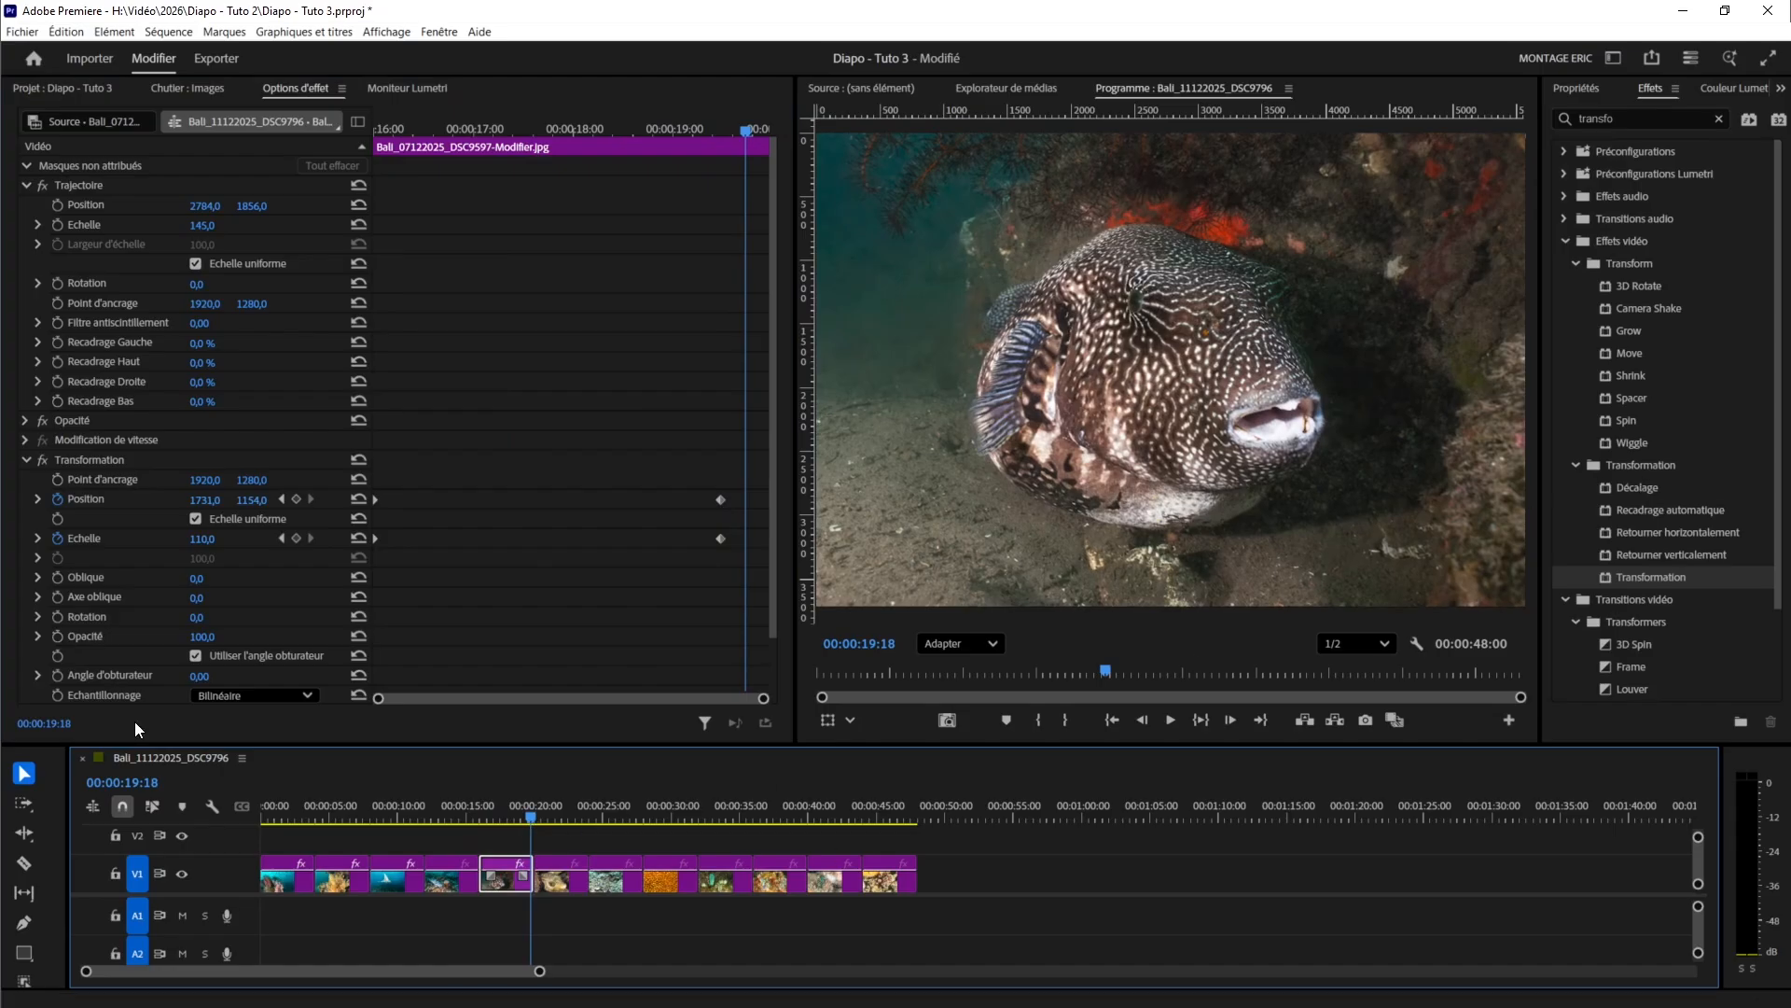
- Save the pufferfish clip's Transformation effect as preset "Zoom 100 à 110 Bas Droite", then clear the effects search and expand Préconfigurations
right_click(88, 457)
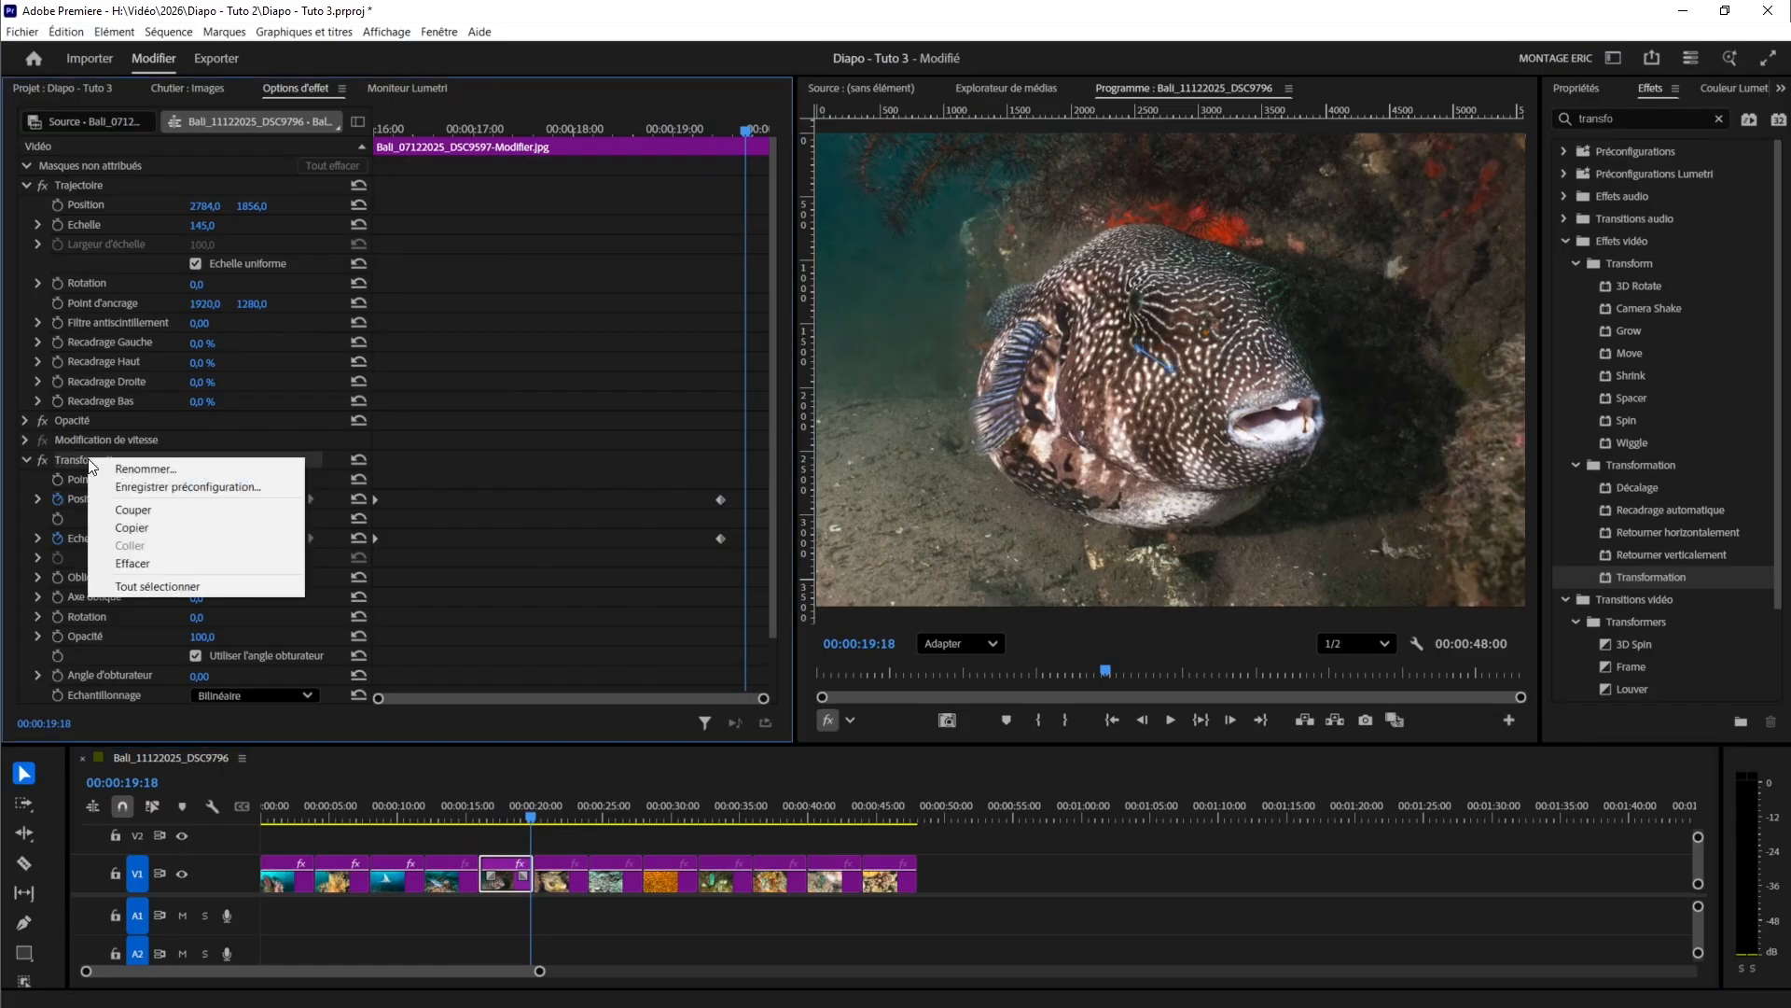
click(165, 479)
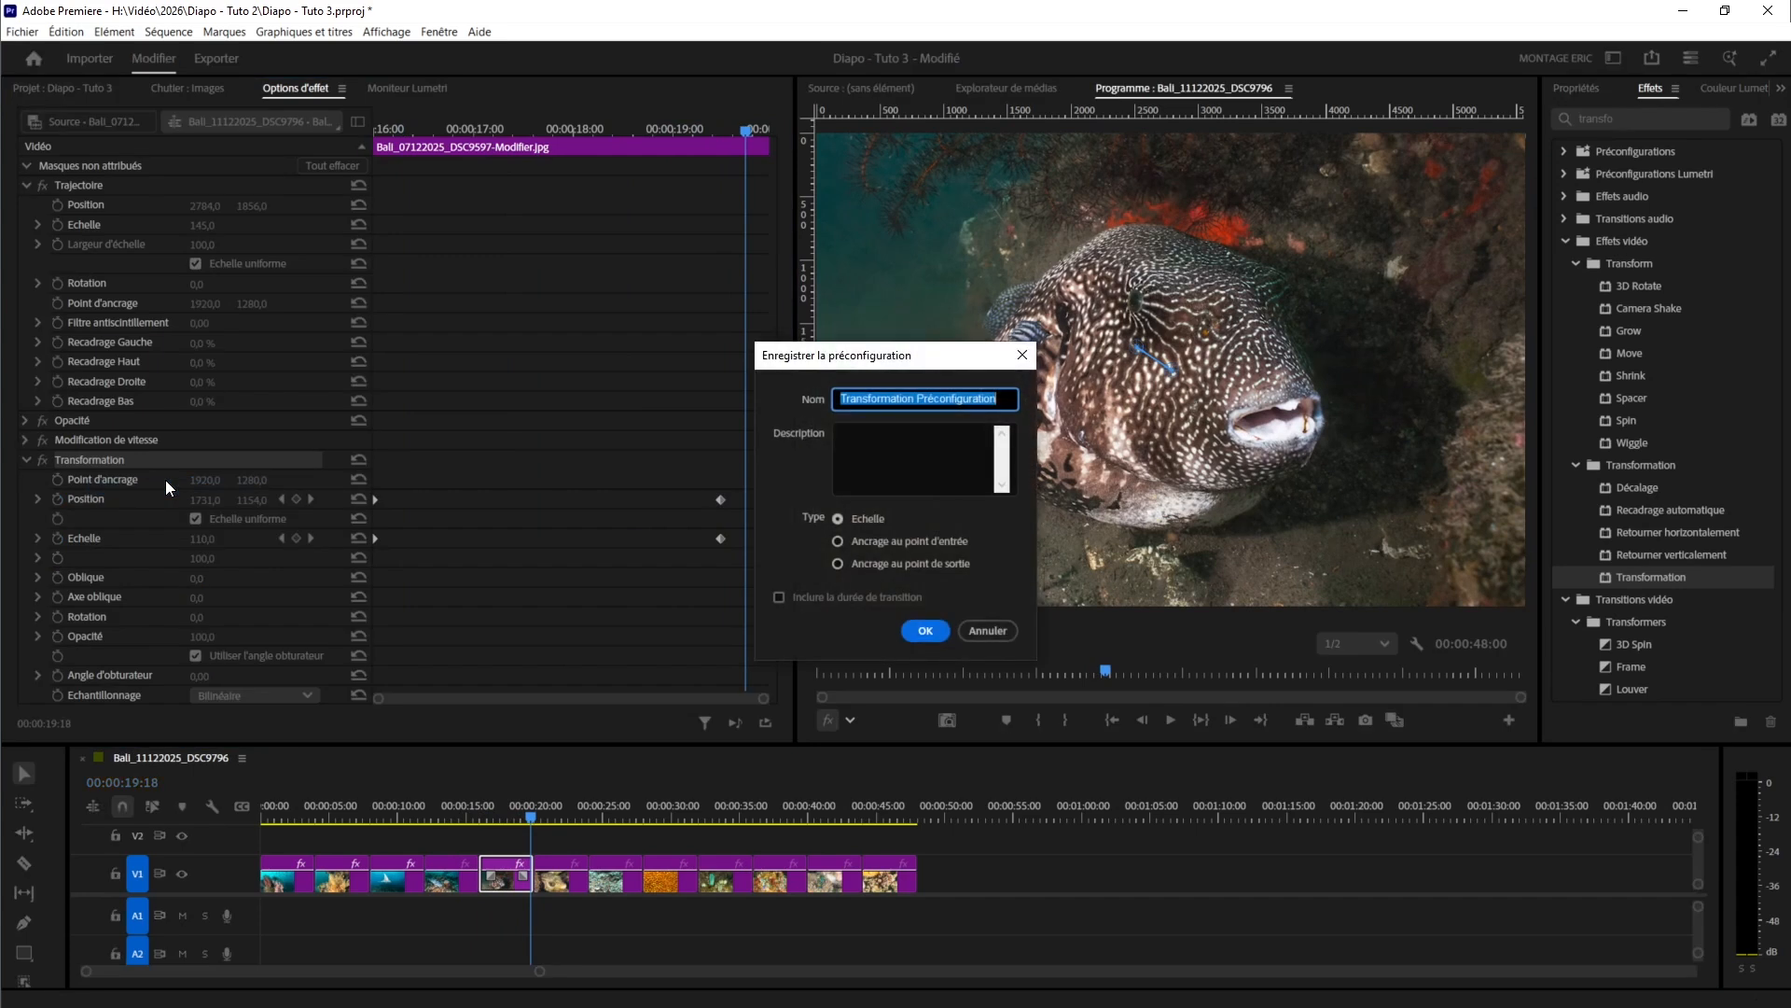
text(Zoom)
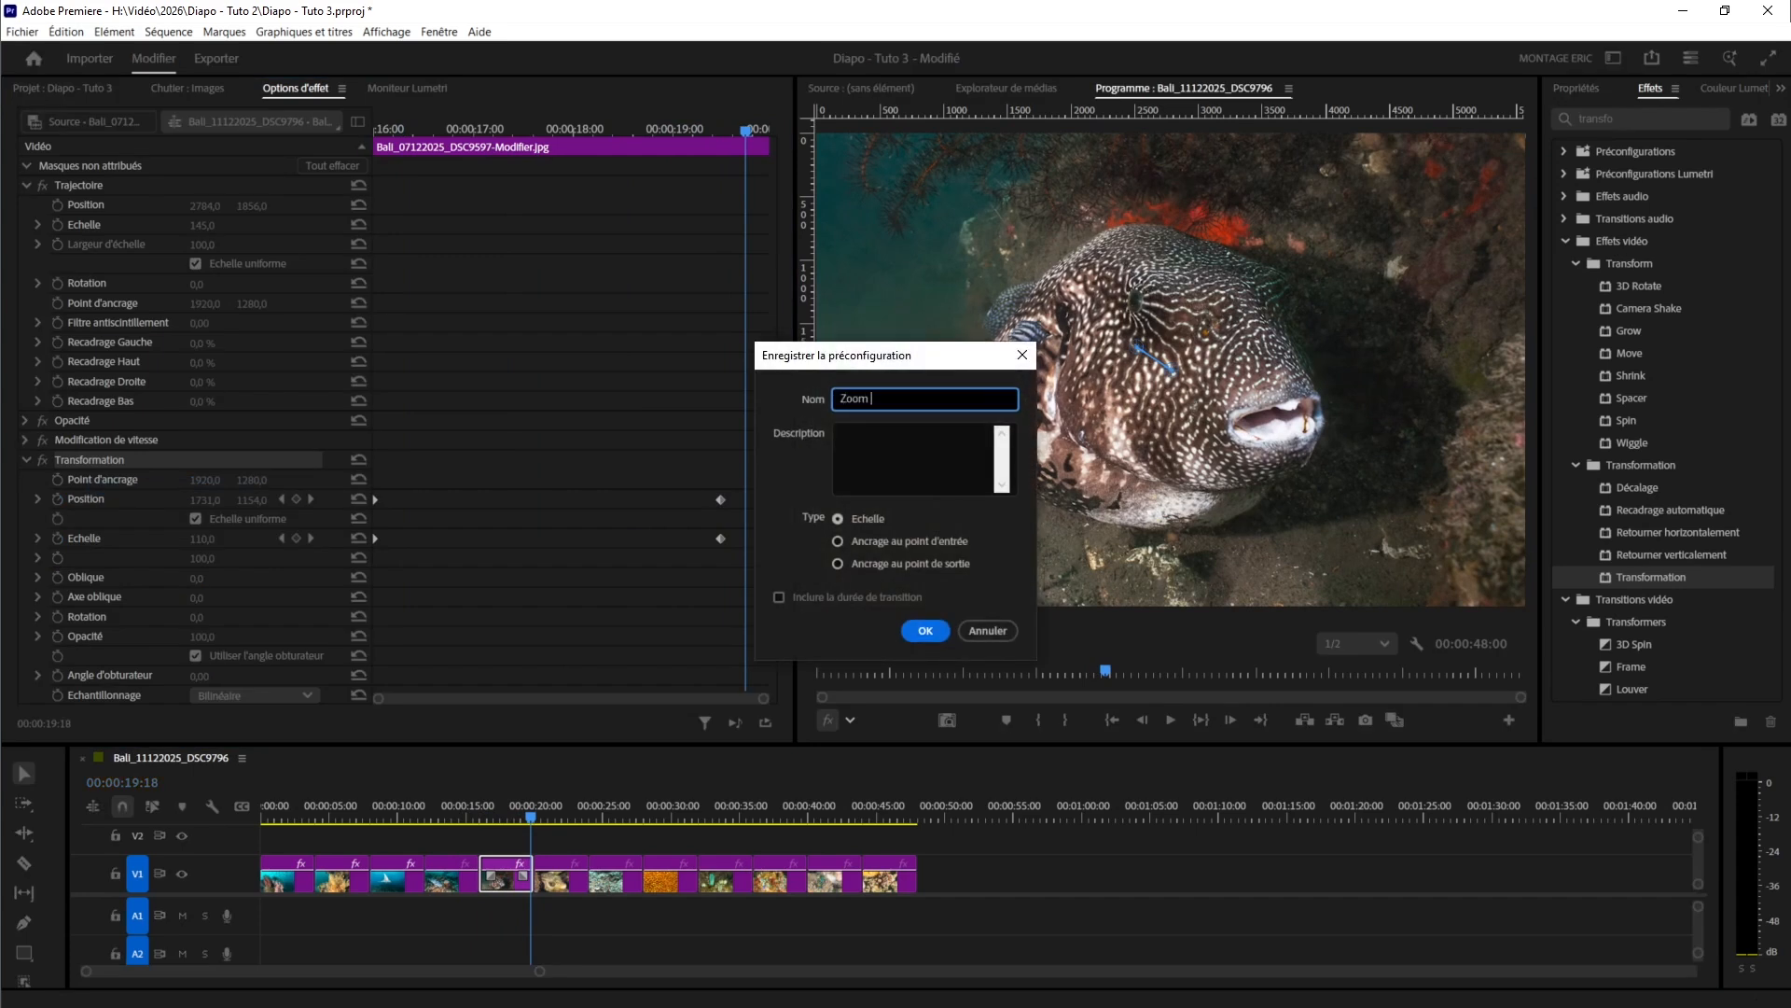
text( 100 à 110 Bas Droite)
key(Return)
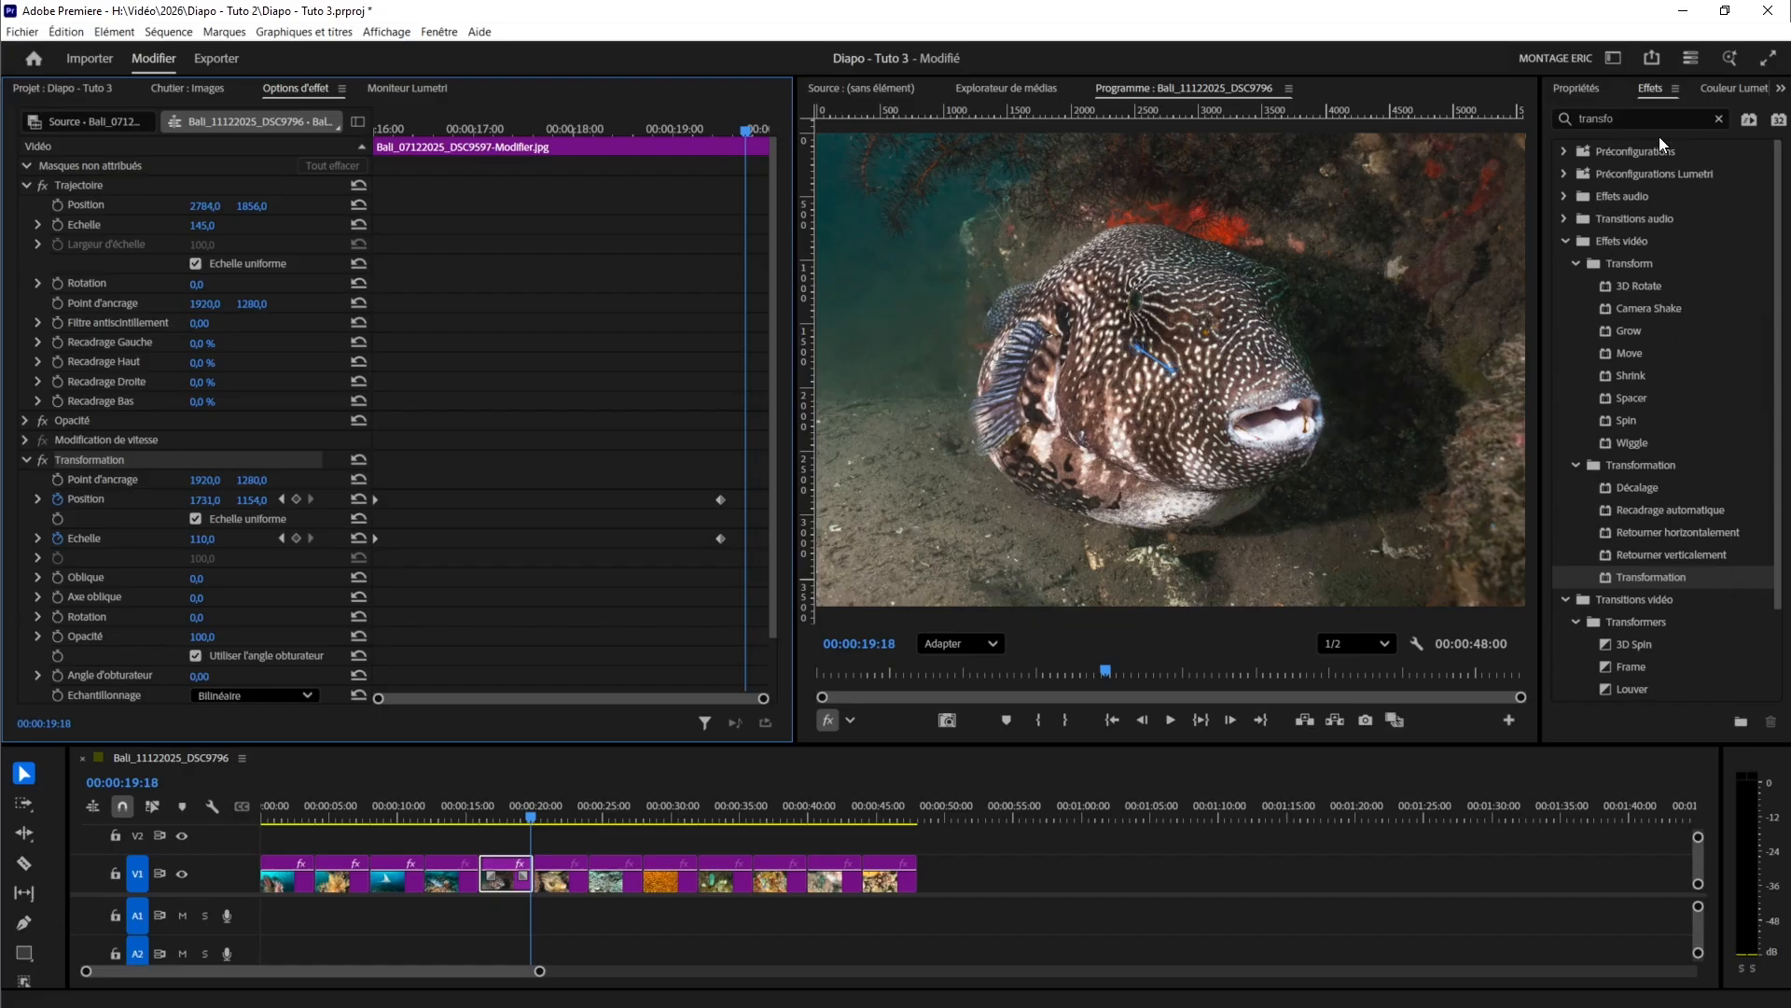
click(1718, 118)
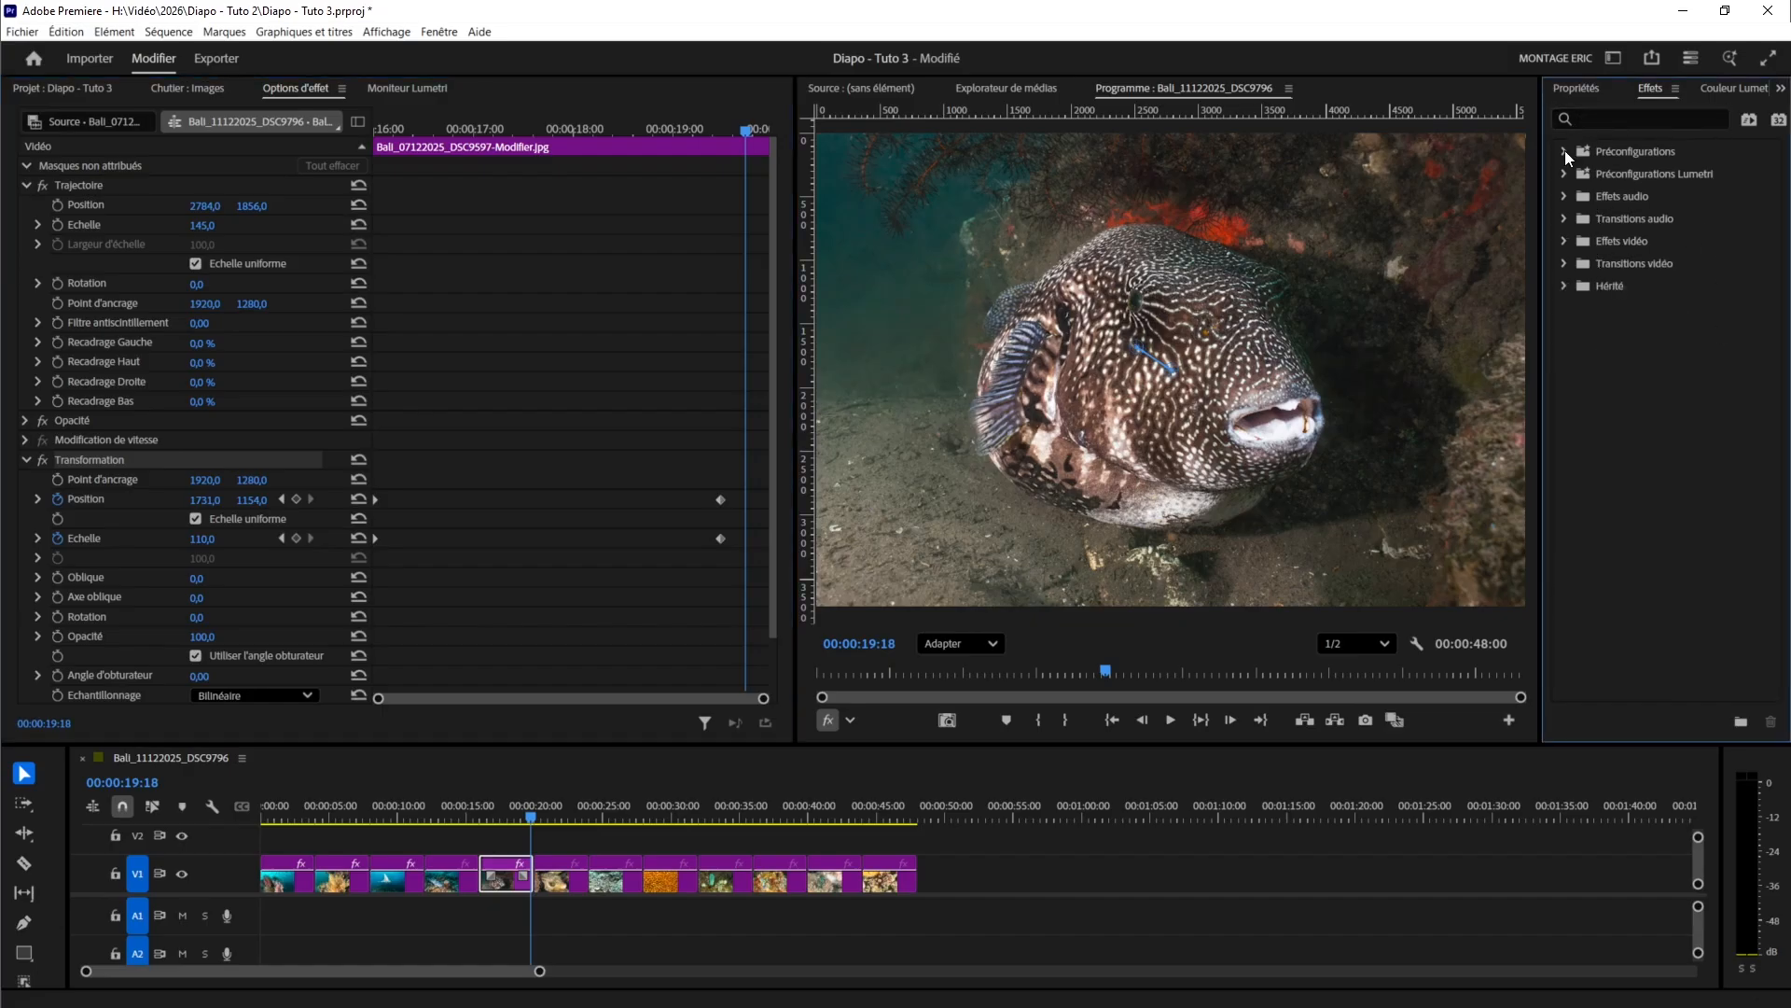
click(1565, 151)
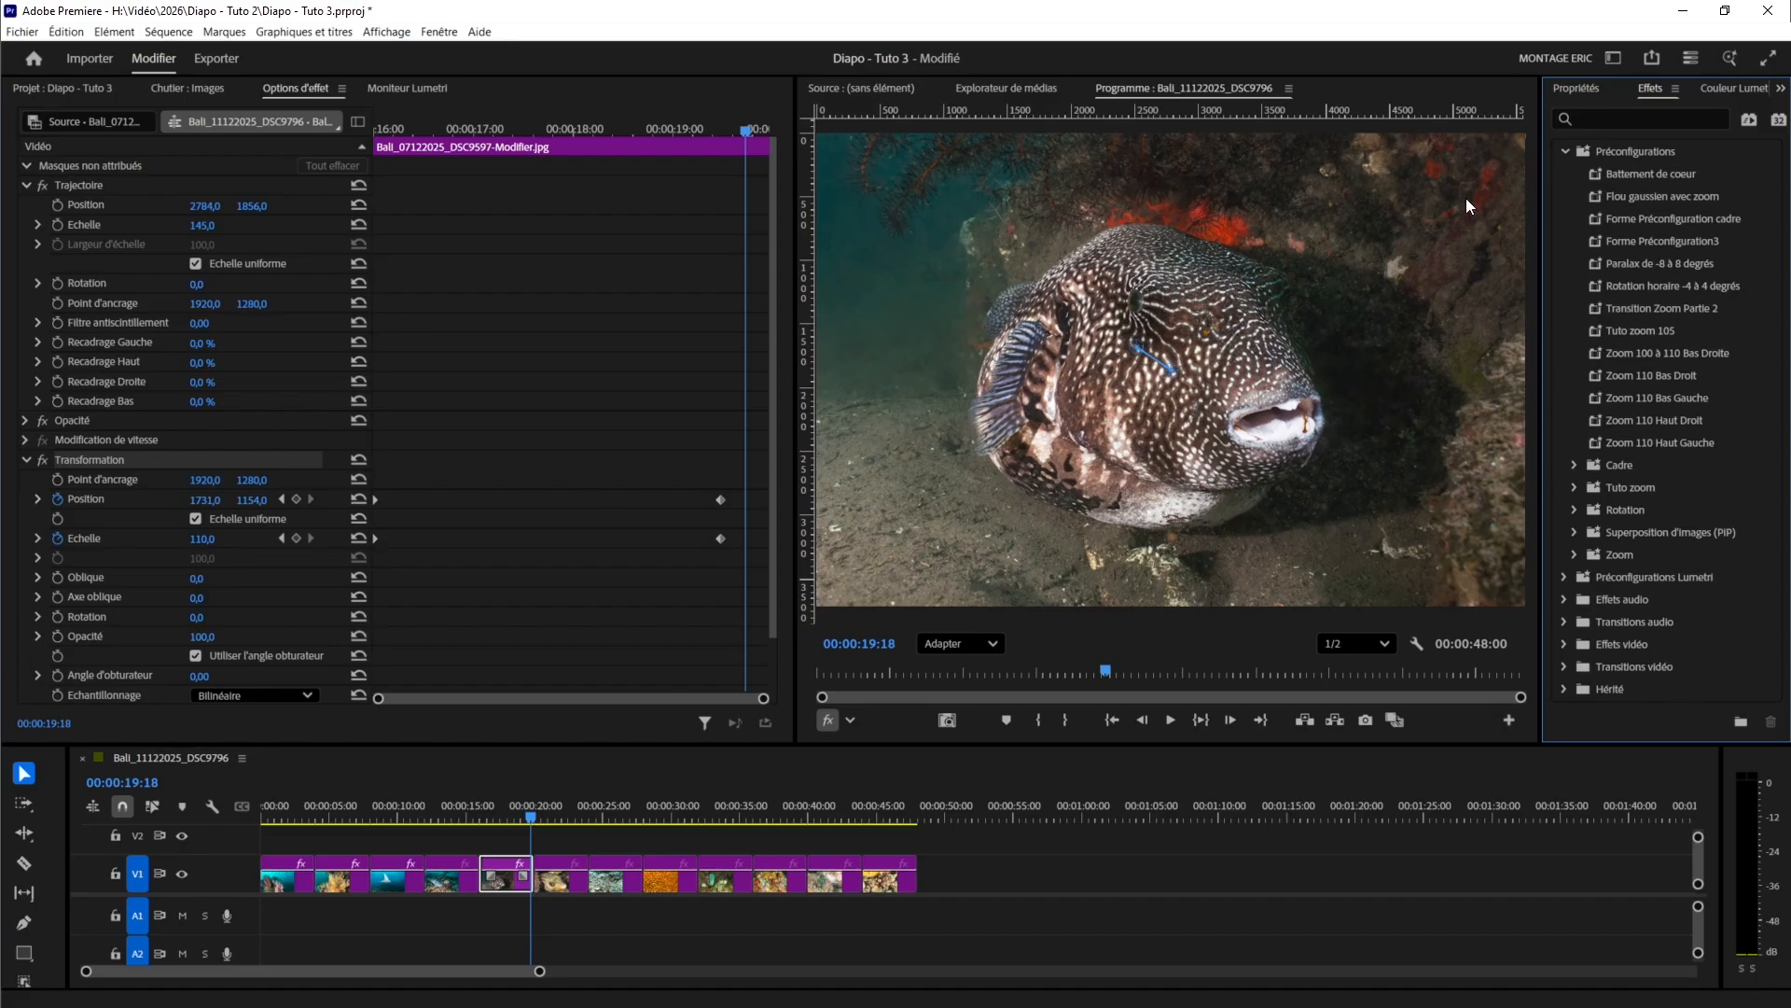
- Delete the Transformation Position keyframe at 00:00:19:12 on the pufferfish clip
click(721, 500)
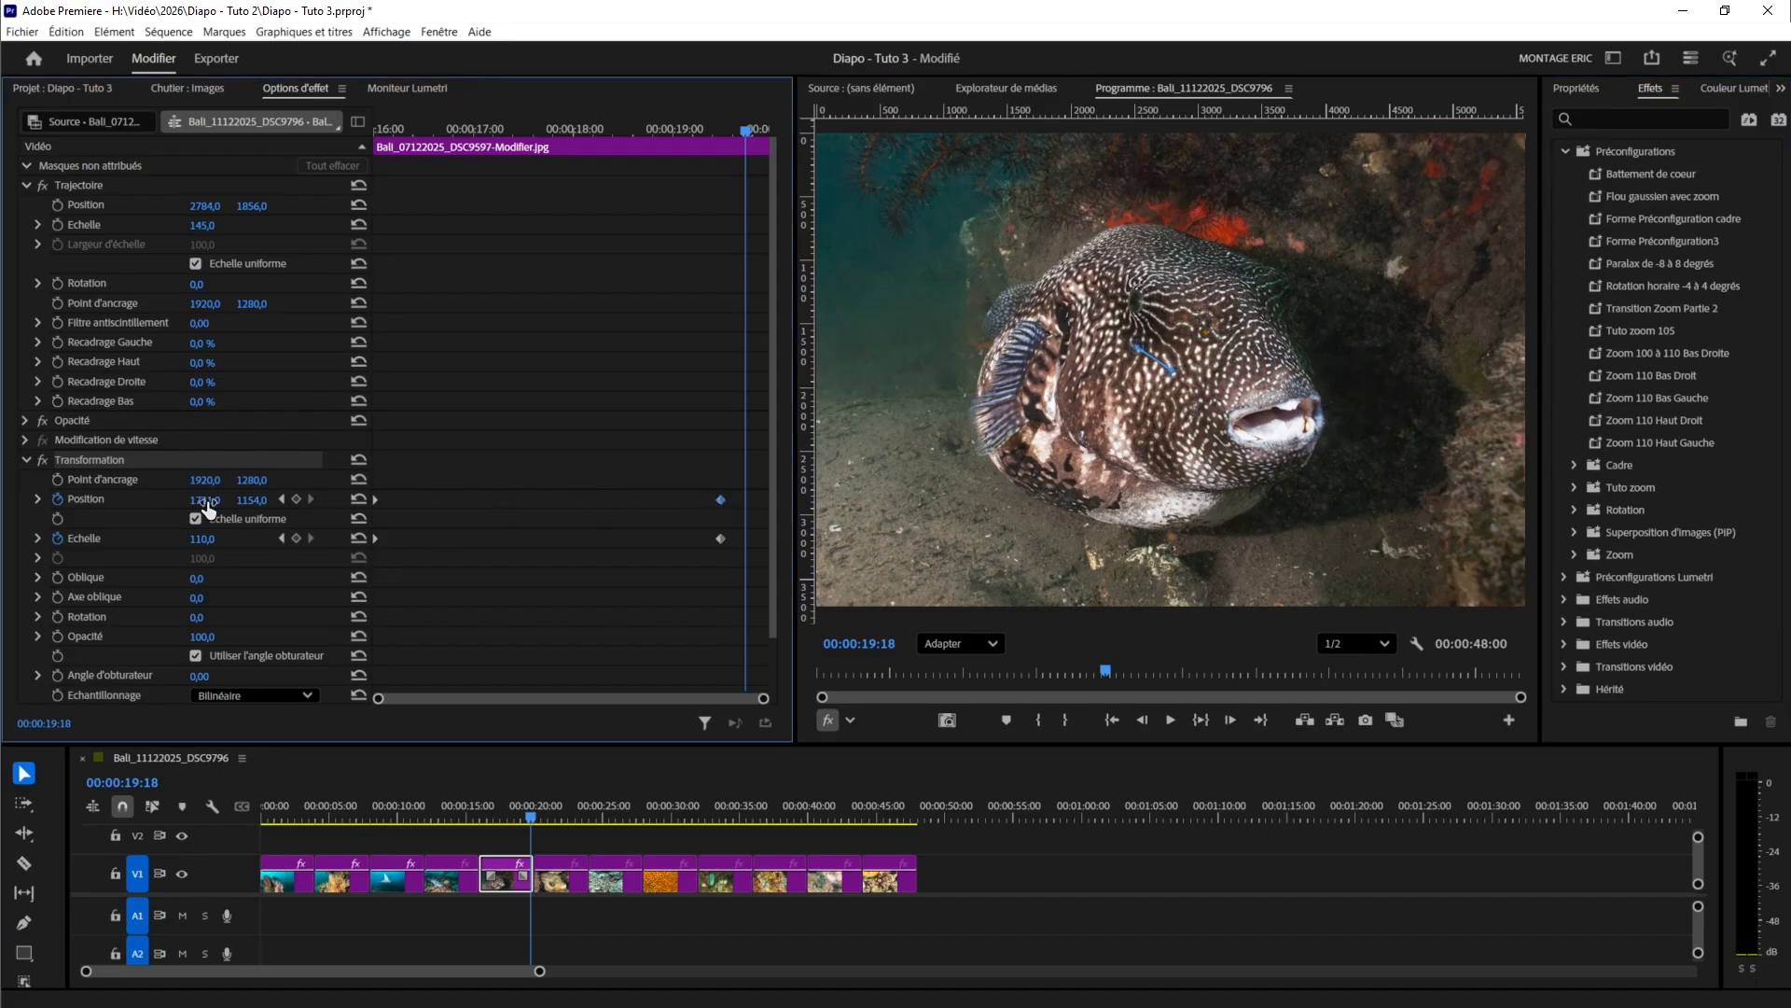
click(281, 501)
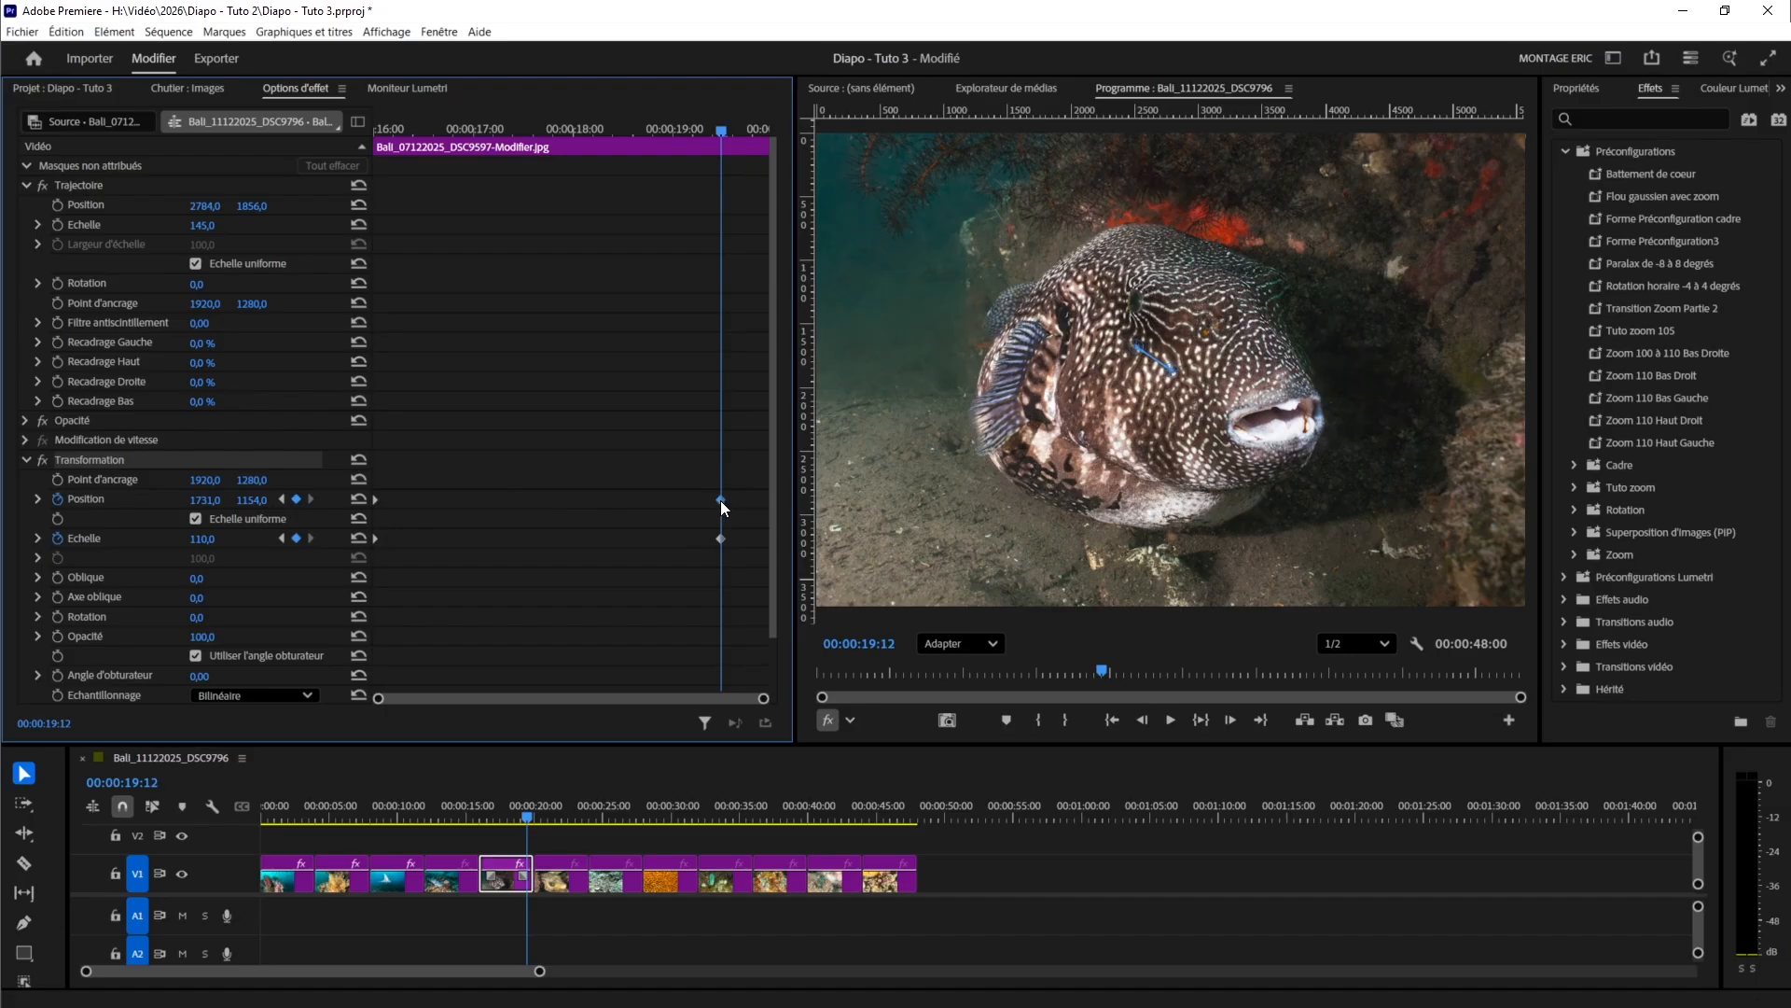
key(Delete)
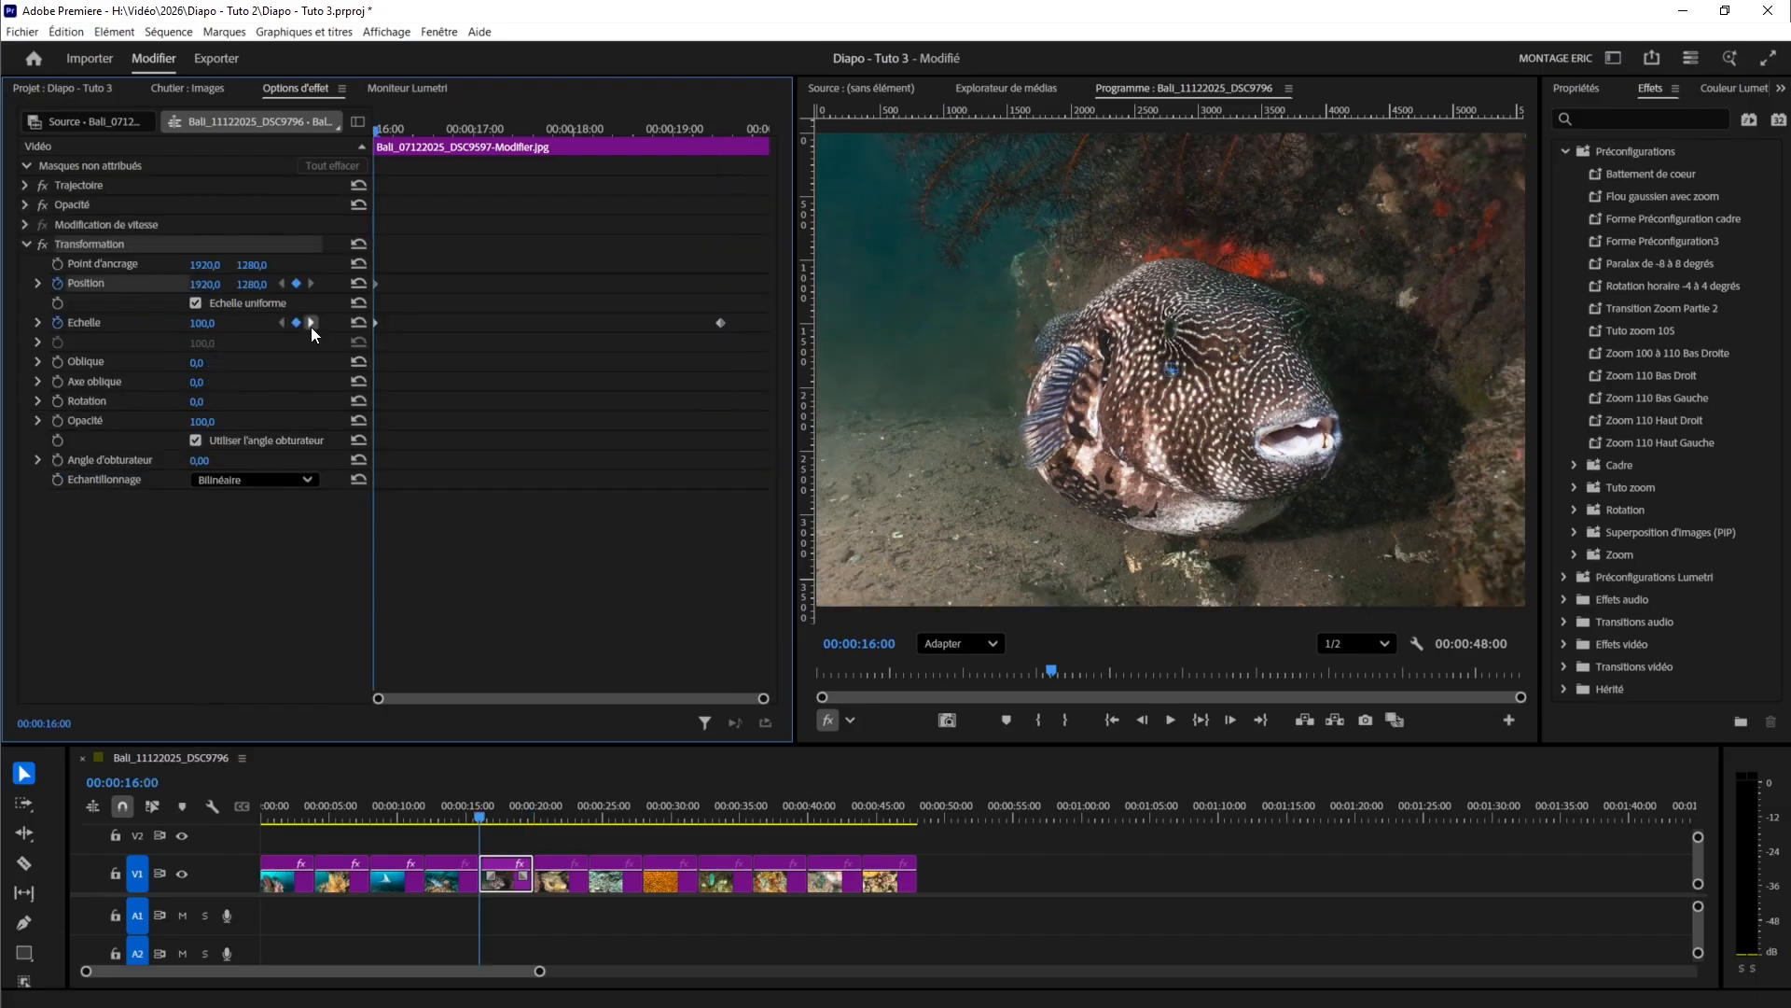
- Set the pufferfish clip's Transformation Position to 1731, 1401 at the 00:00:19:12 Echelle keyframe and scrub back to check the zoom
click(310, 323)
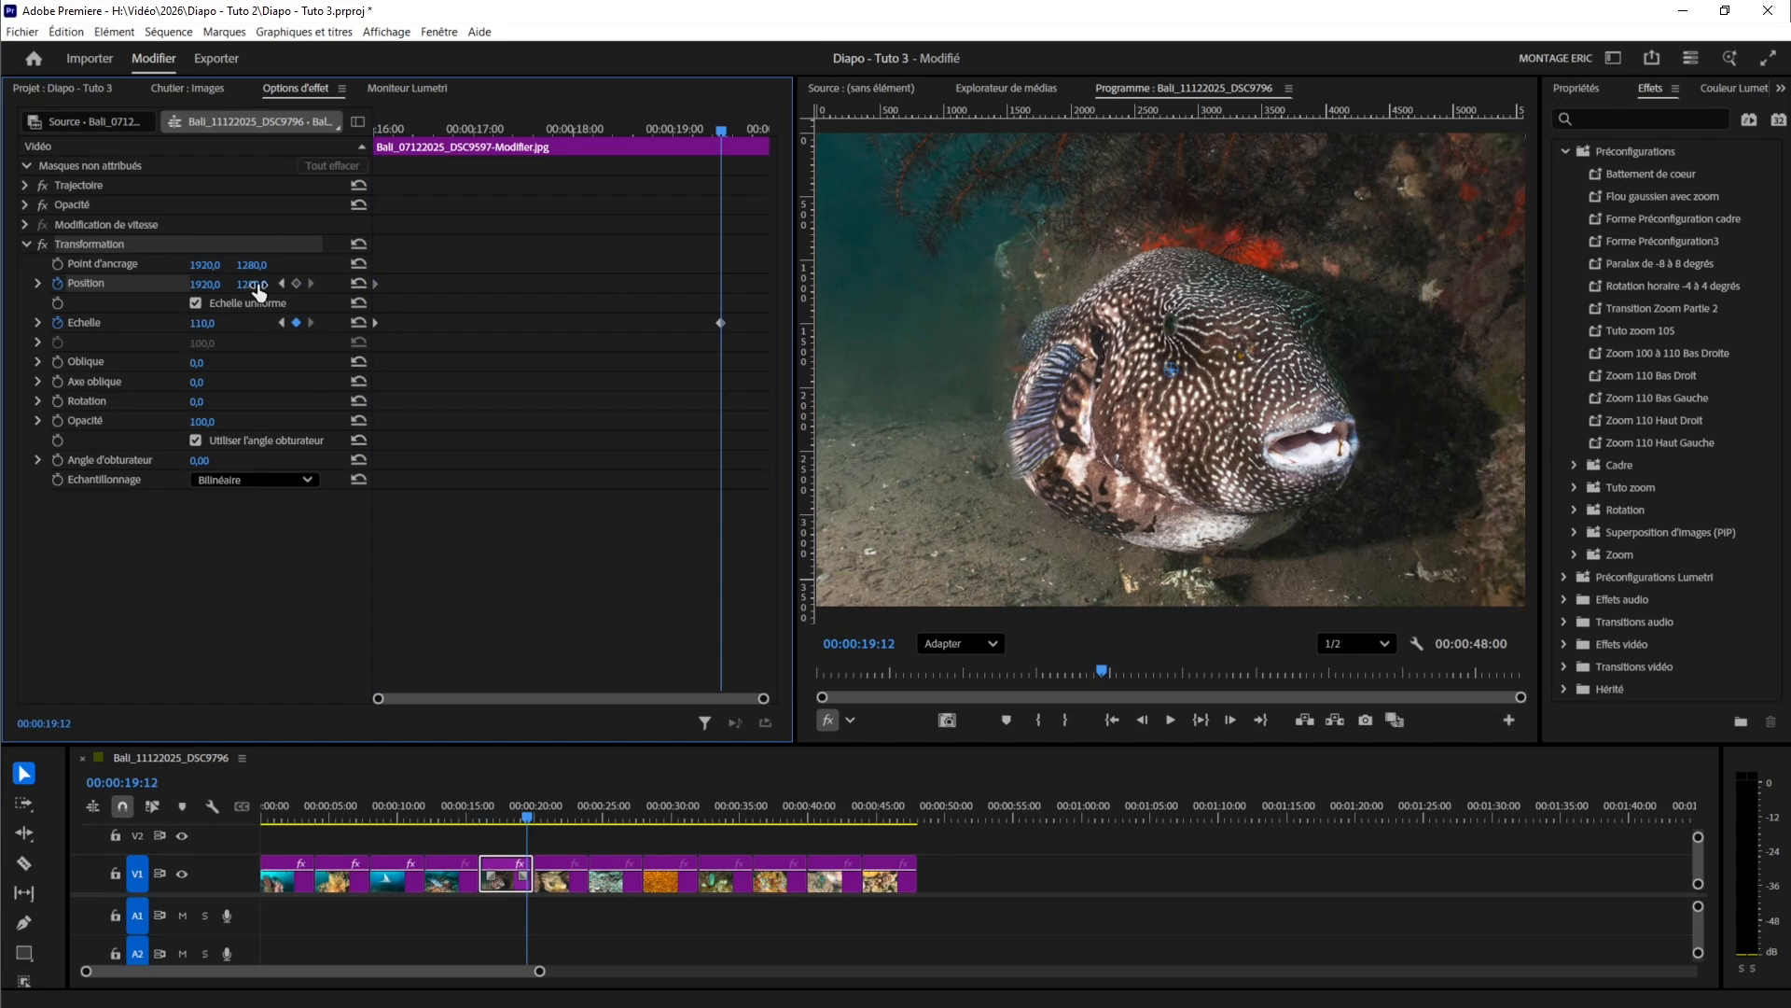
drag(209, 287, 103, 287)
drag(247, 288, 303, 287)
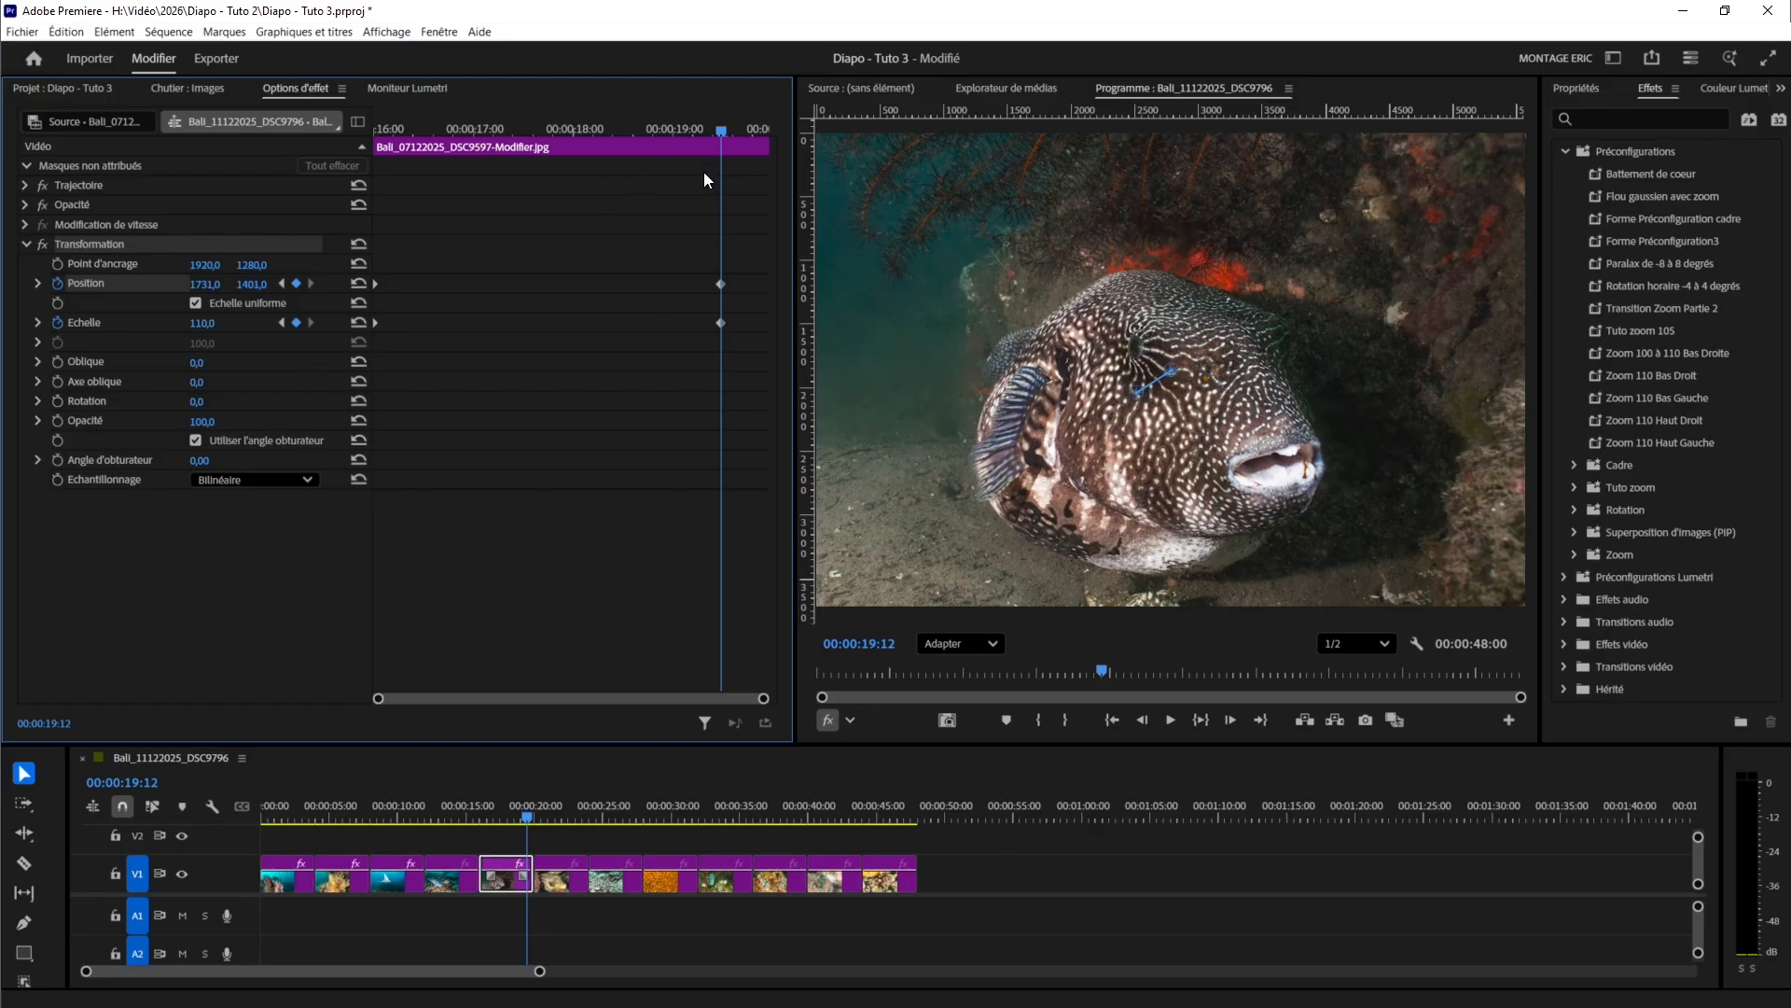
drag(719, 127, 457, 171)
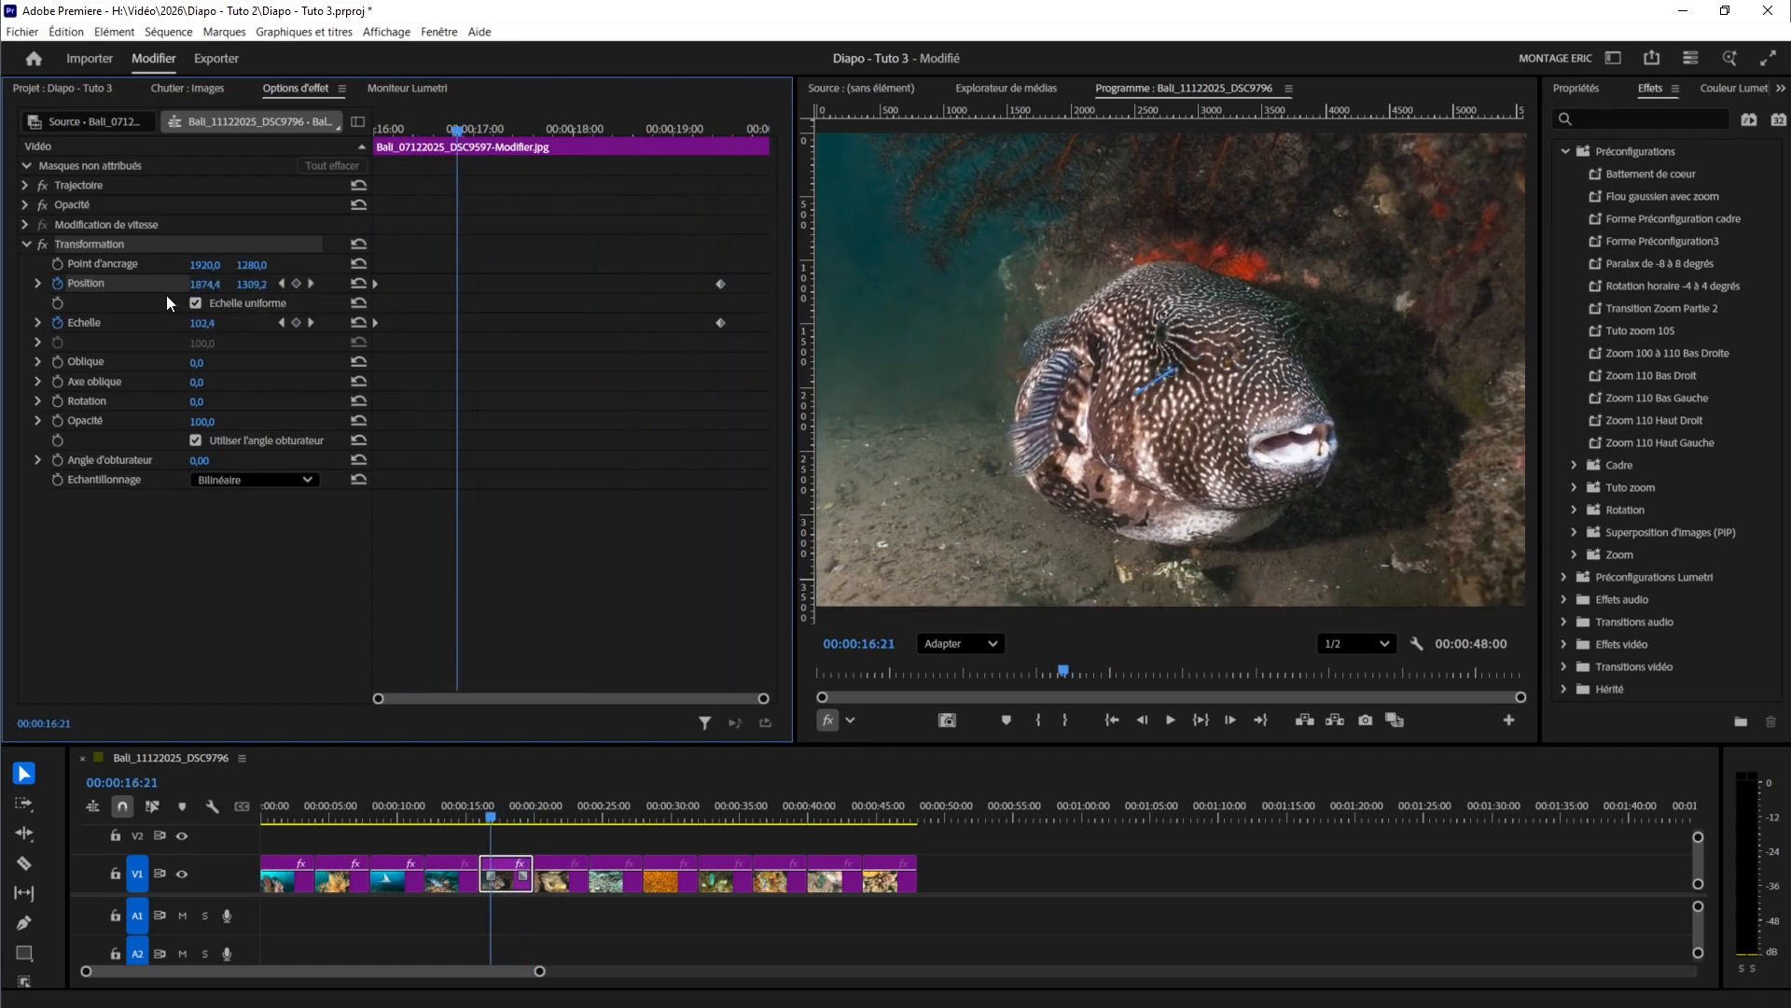
- Save the pufferfish clip's Transformation effect as preset "Zoom 100 110 Haut droit" with type Echelle
right_click(97, 244)
click(142, 273)
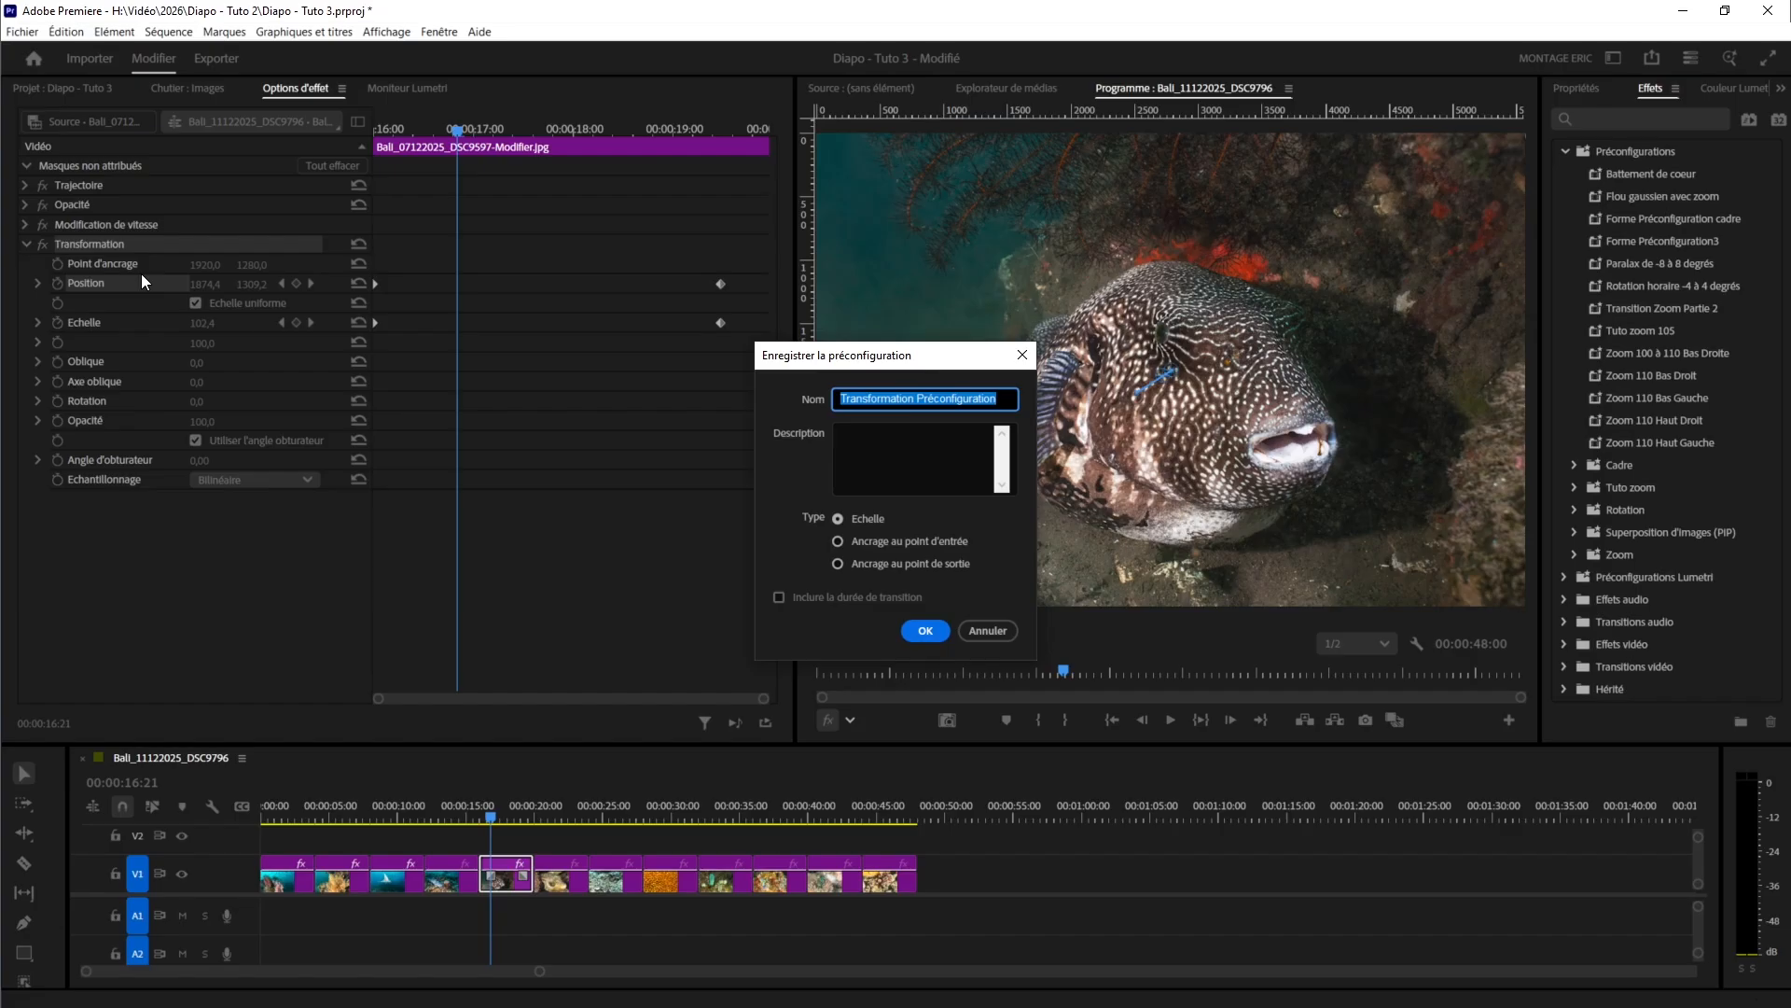
text(Zoom )
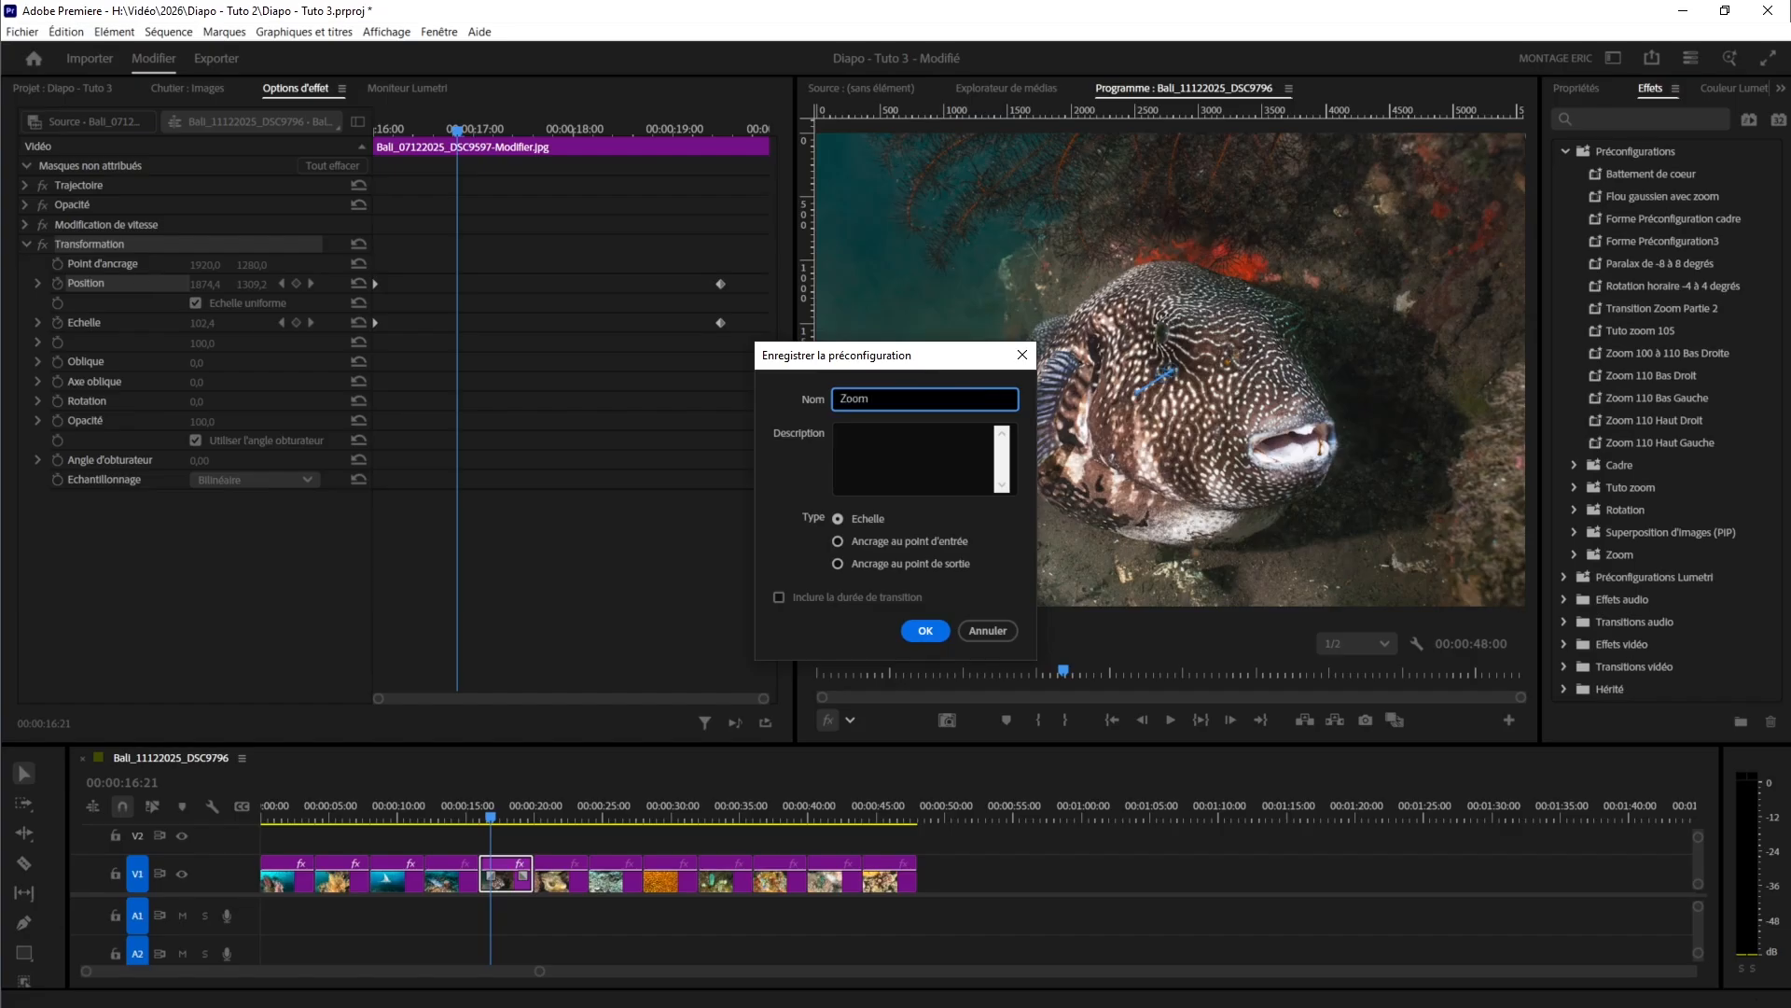
text(100 110 Haut droit)
click(931, 625)
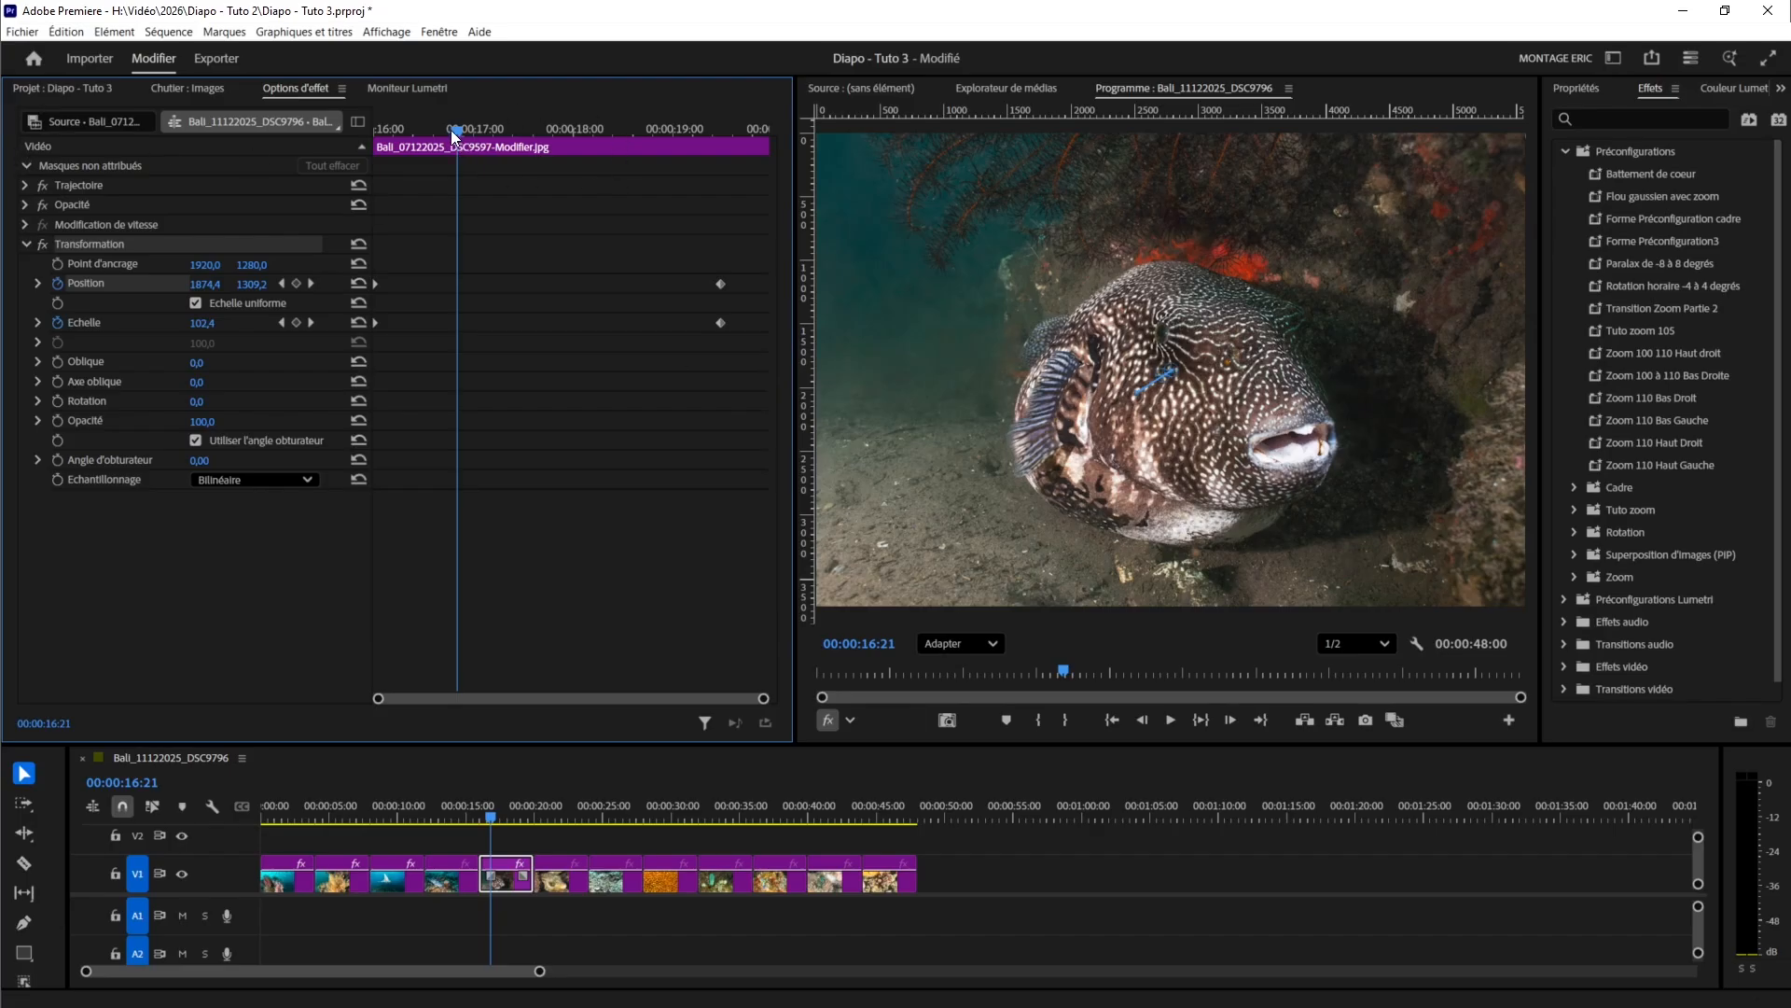
- Scrub through the pufferfish zoom, return to the 00:00:19:12 keyframe and set the Transformation Position to 2103, 1403
drag(453, 131, 650, 149)
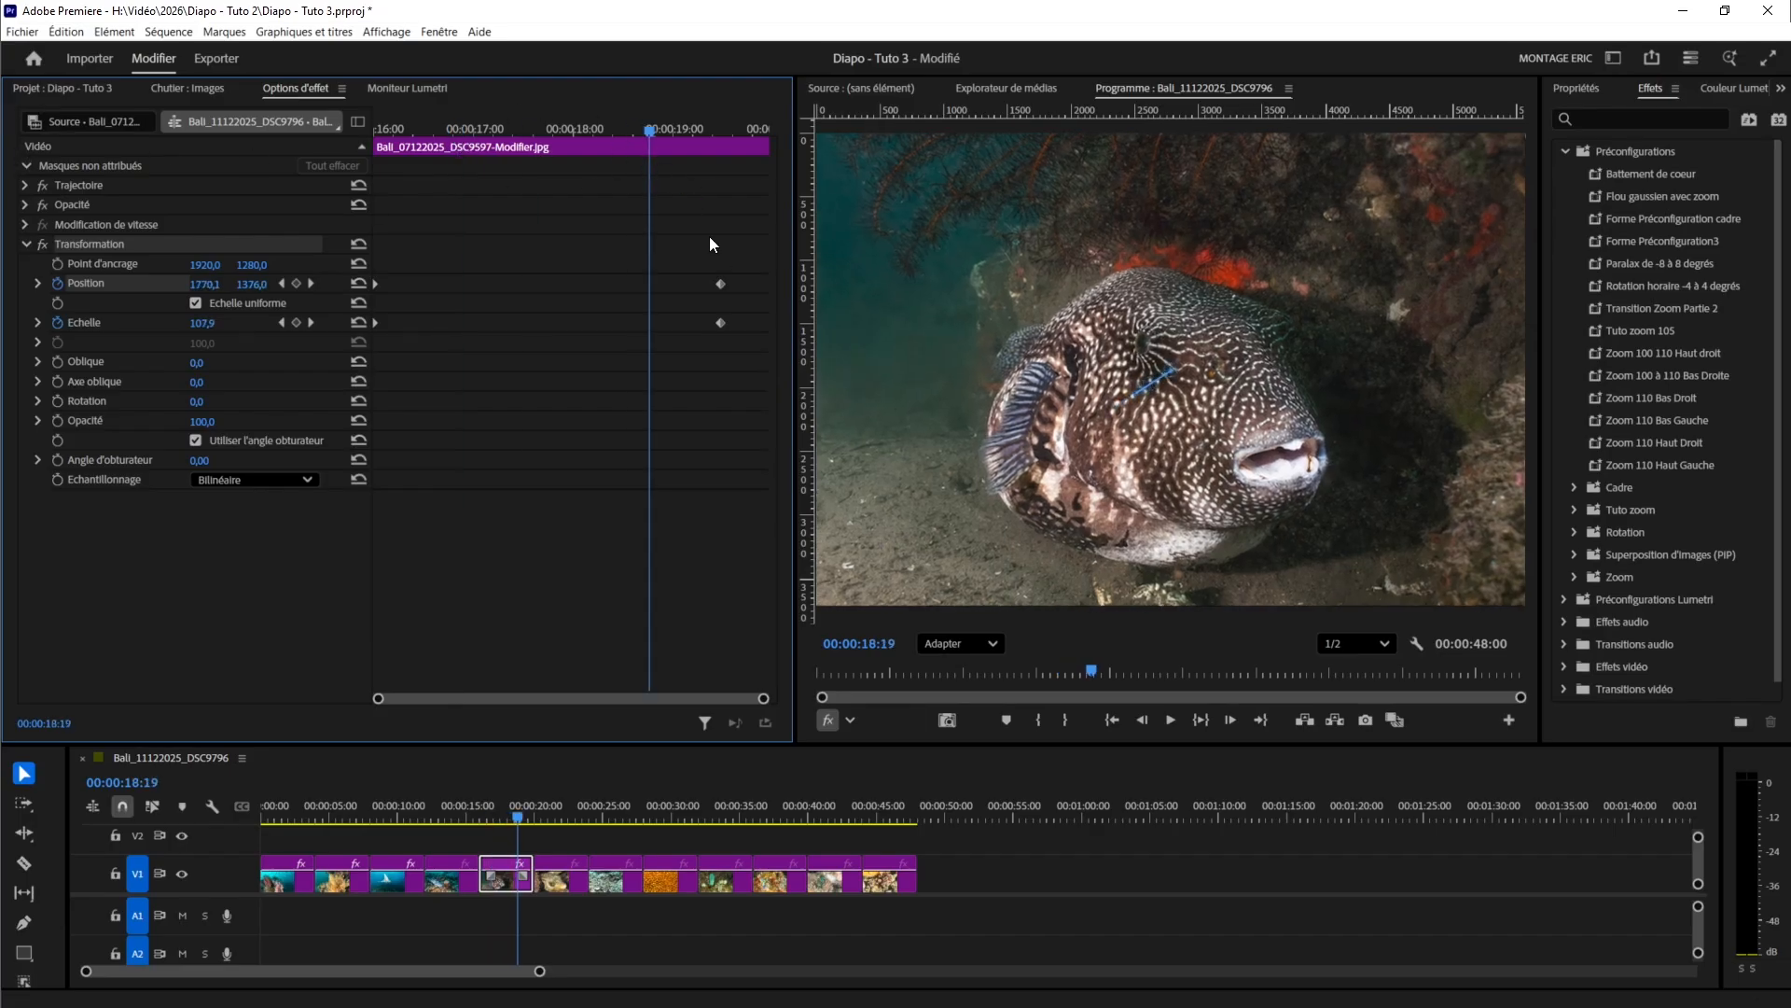
click(317, 282)
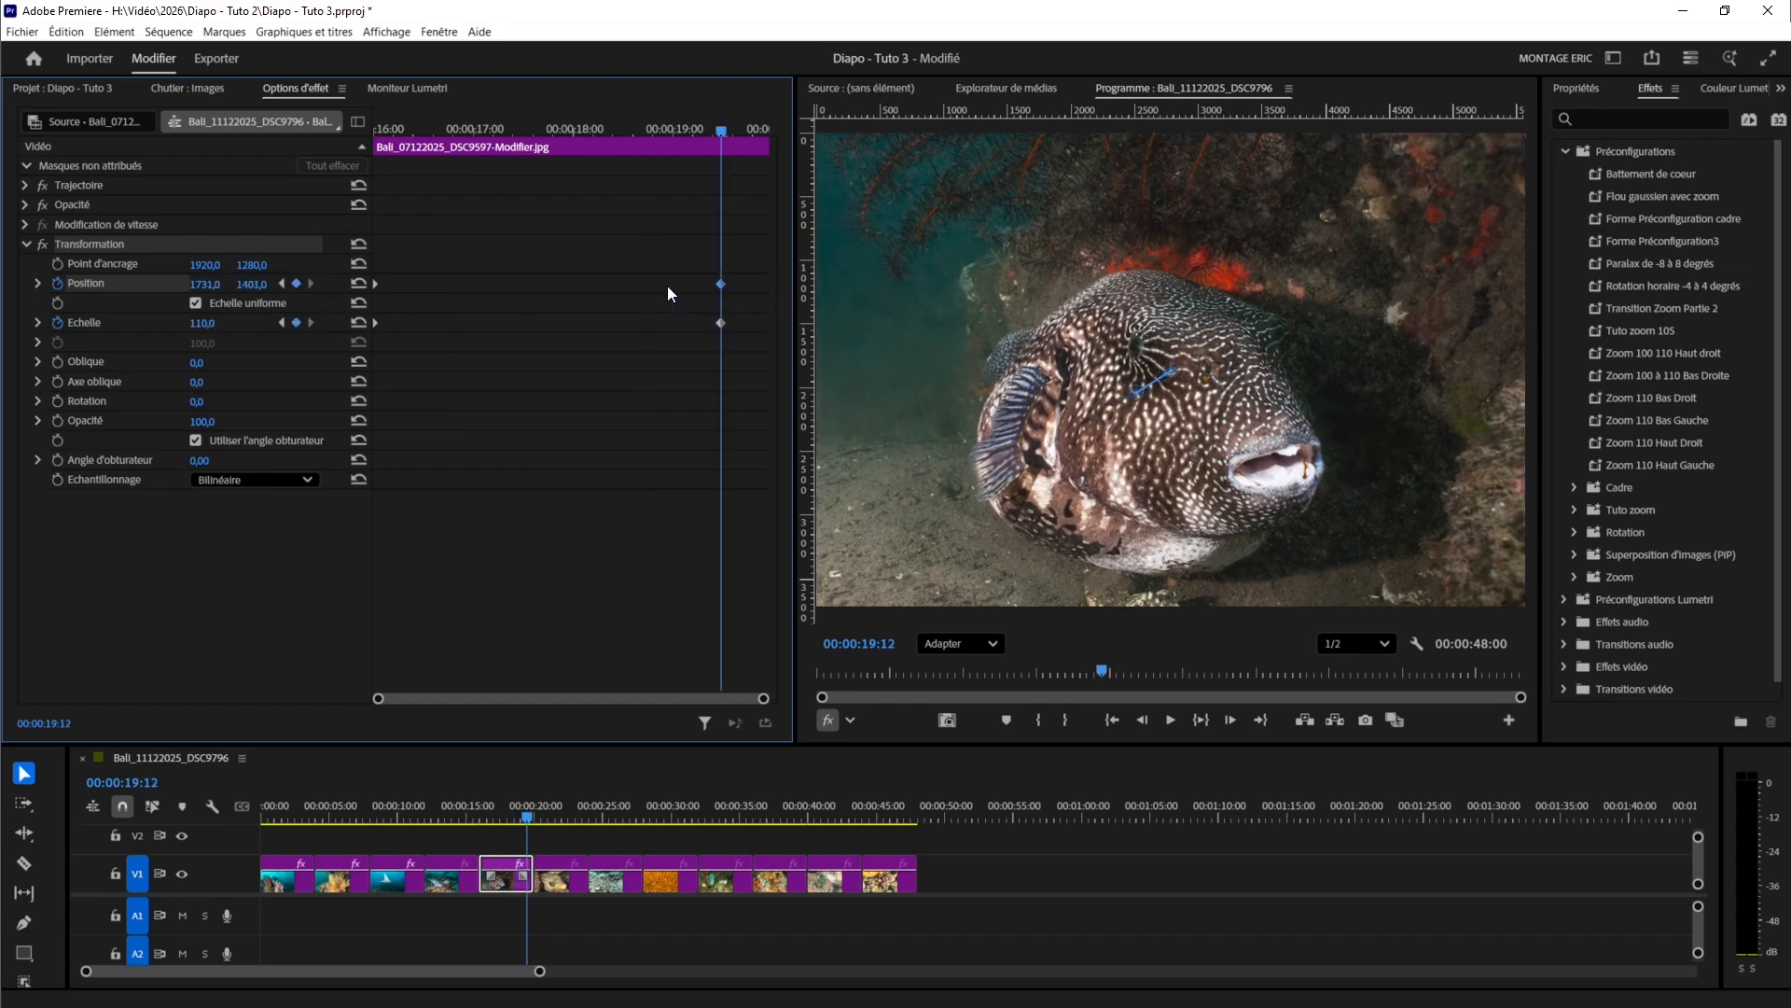
drag(251, 291, 552, 288)
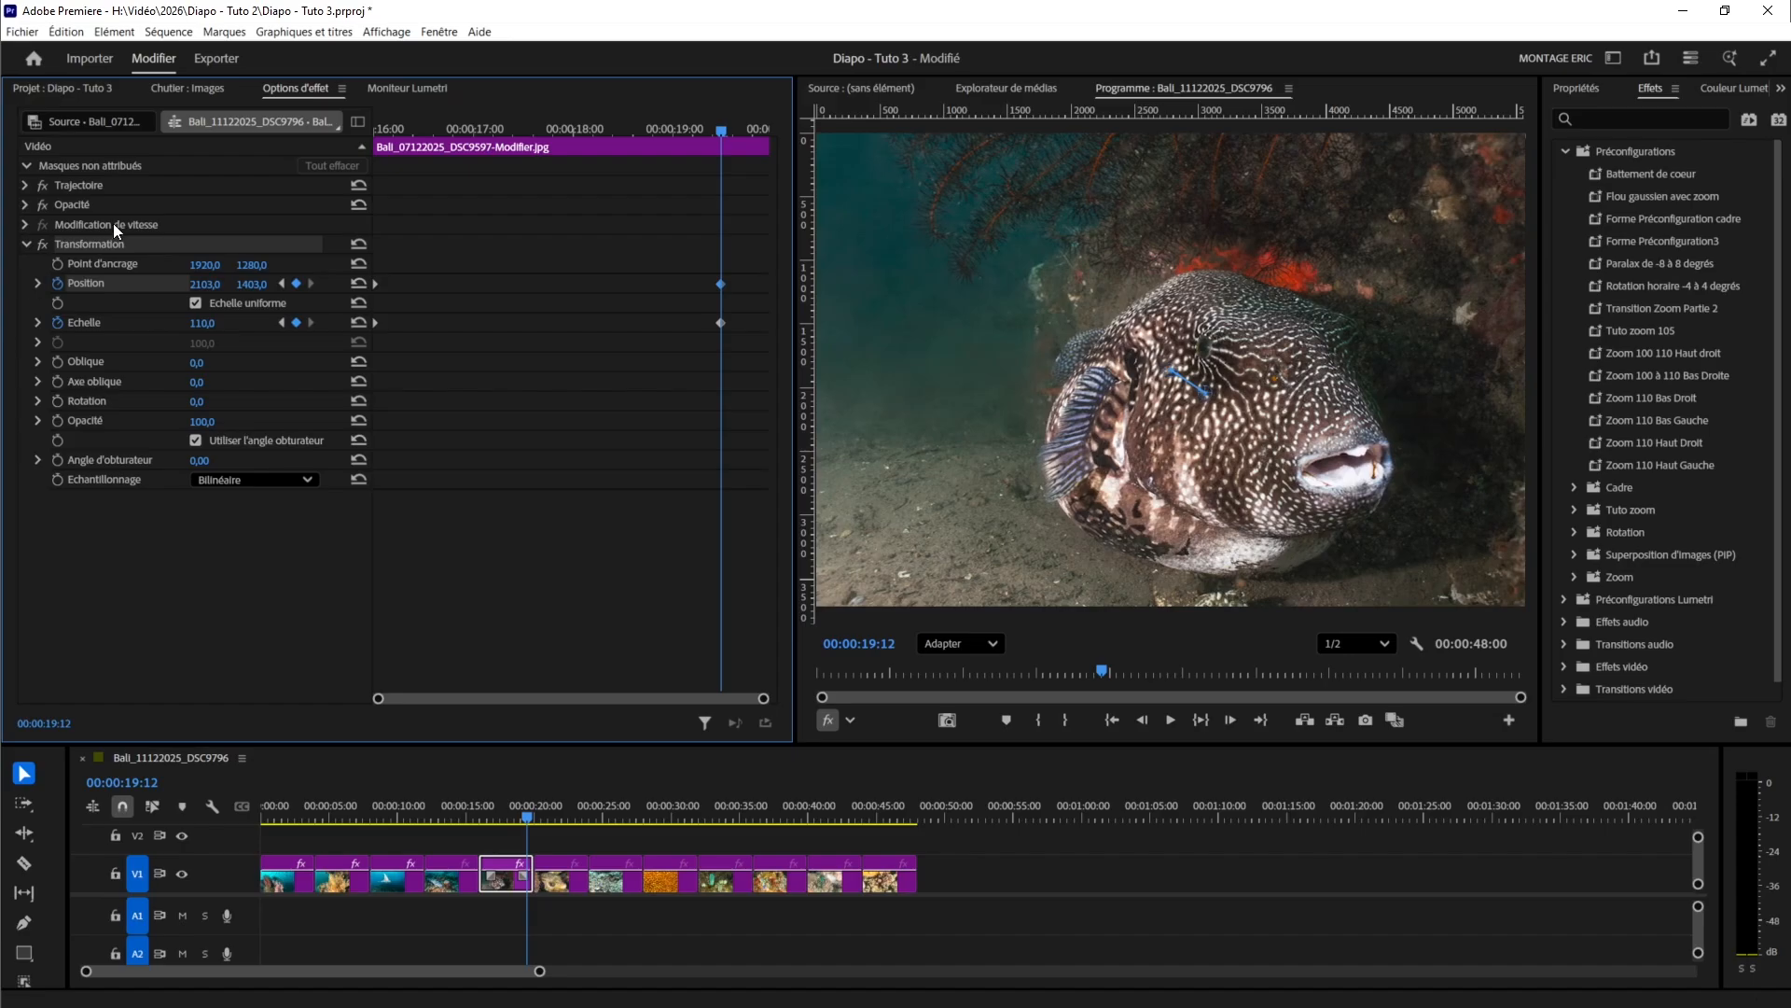
- Save the pufferfish clip's Transformation effect as preset "Zoom 100 à 110 Haut Gauche" with type Echelle
right_click(78, 239)
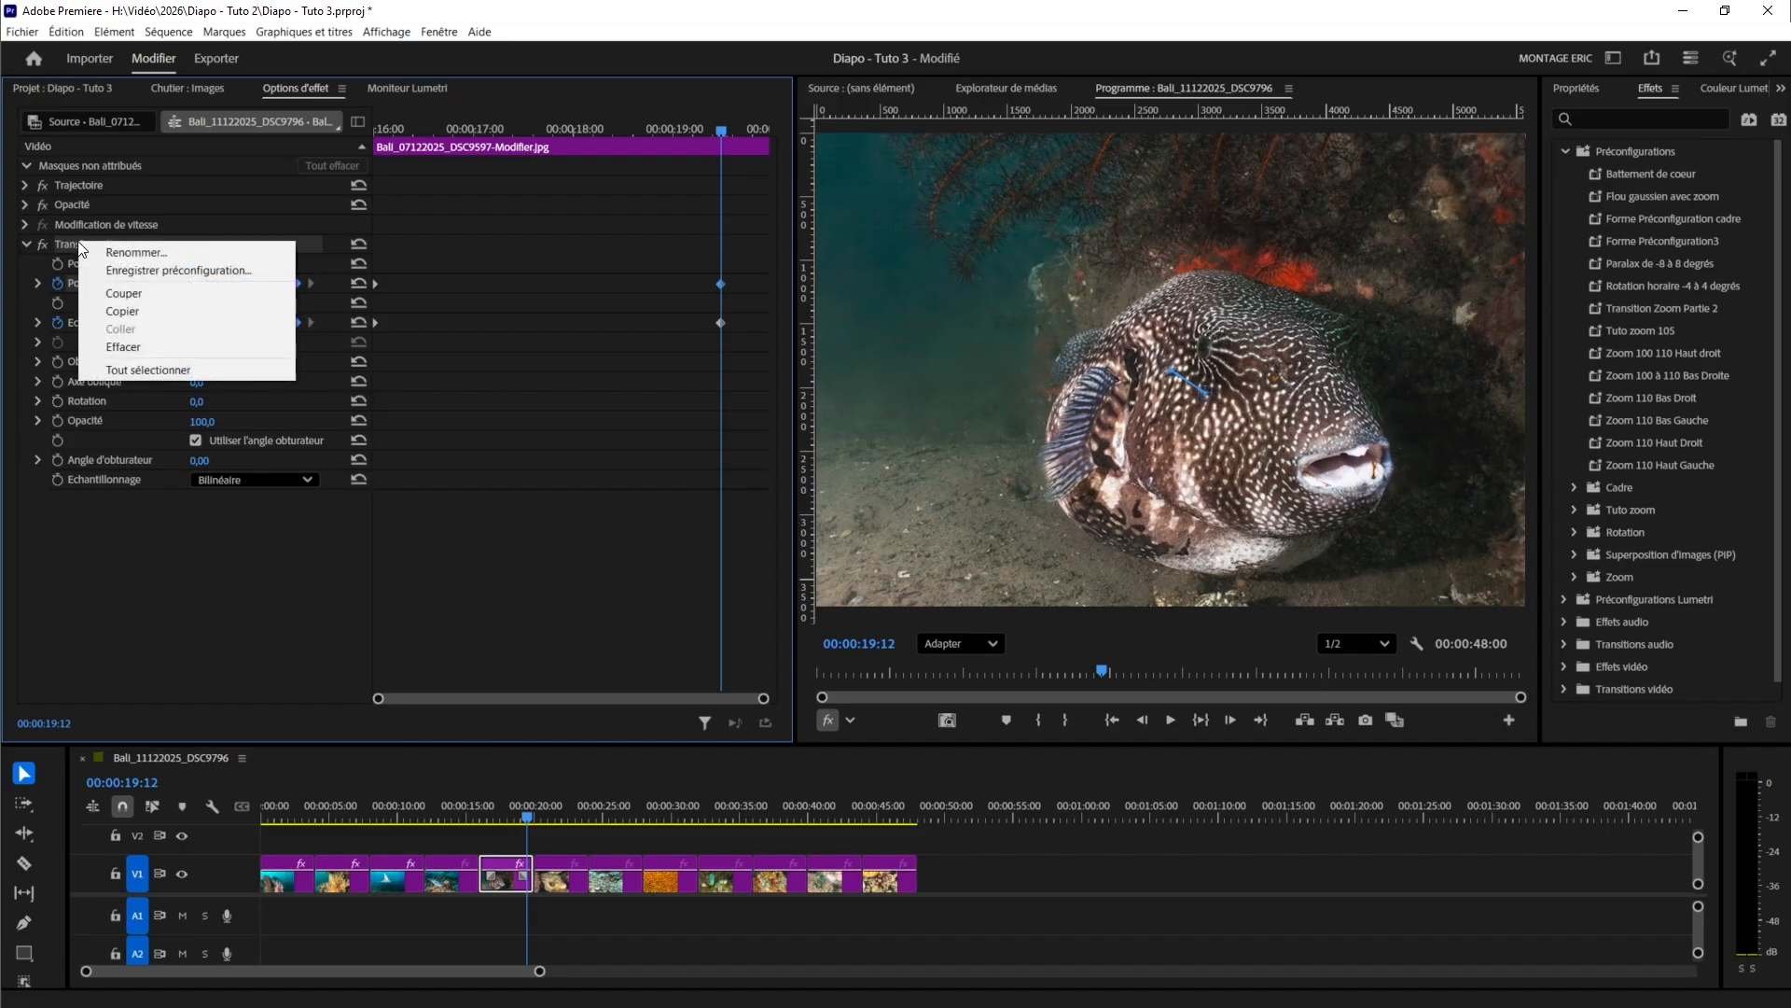
click(129, 267)
text(Z)
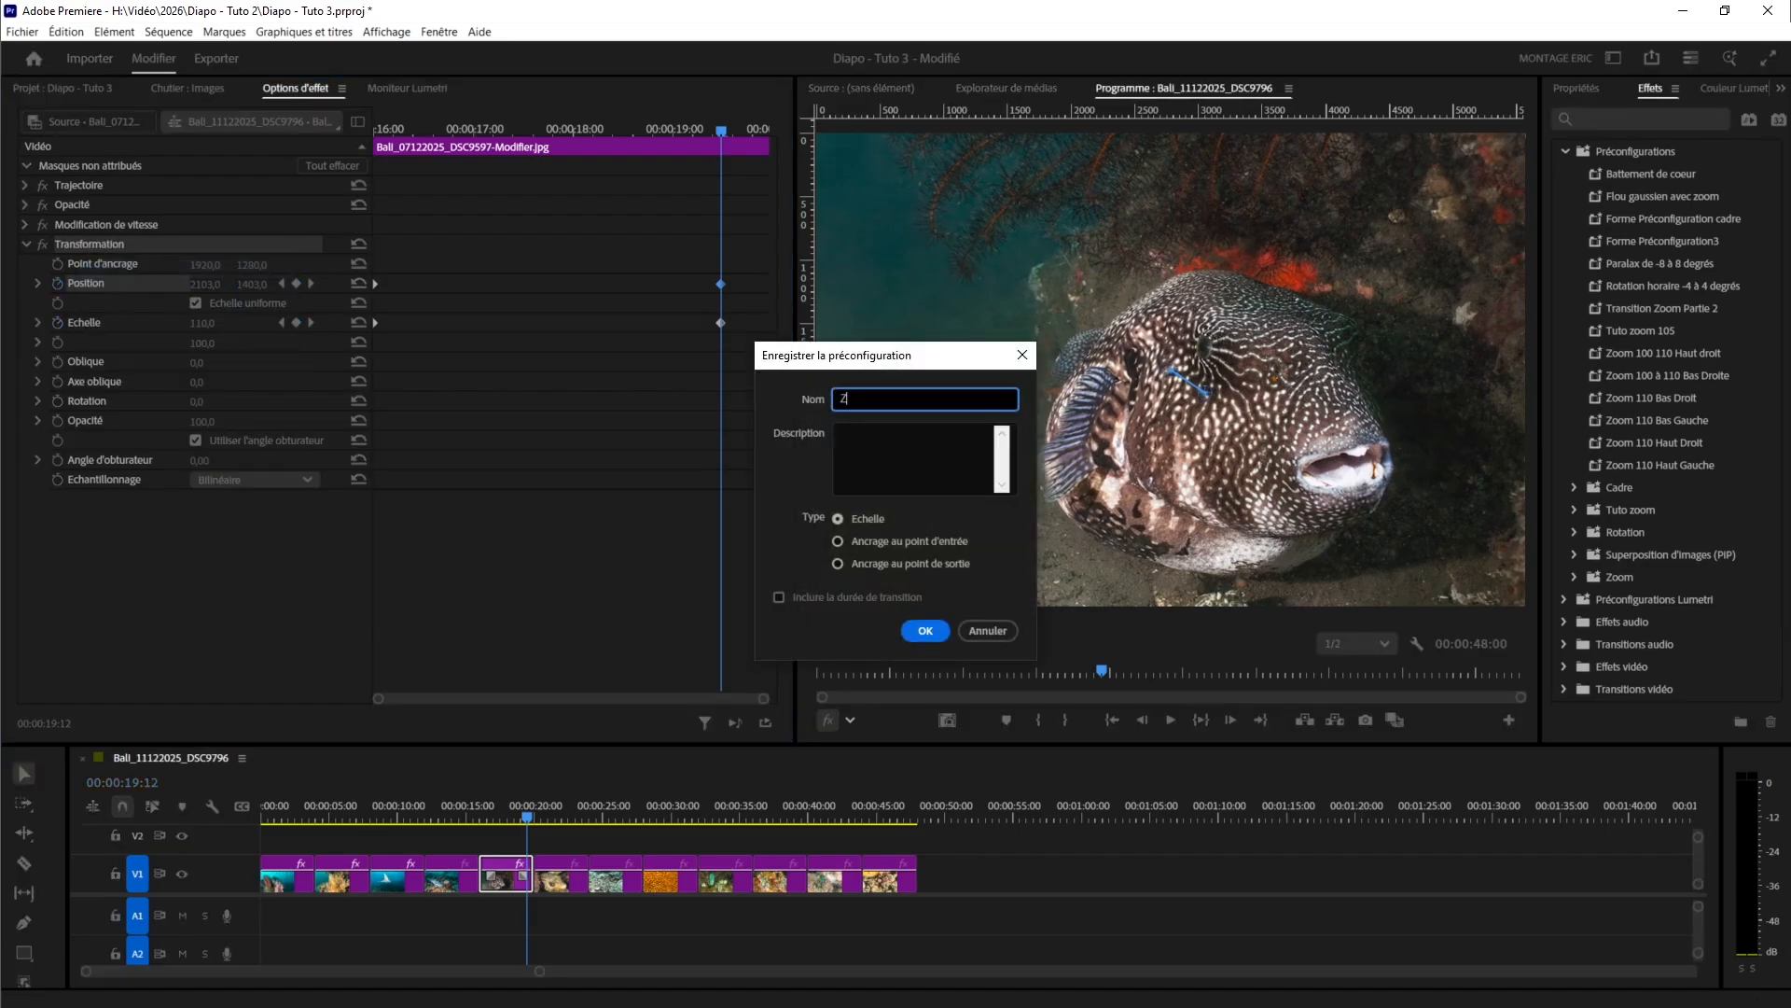
text(oom 100 à 110 Haut gGauche)
click(916, 633)
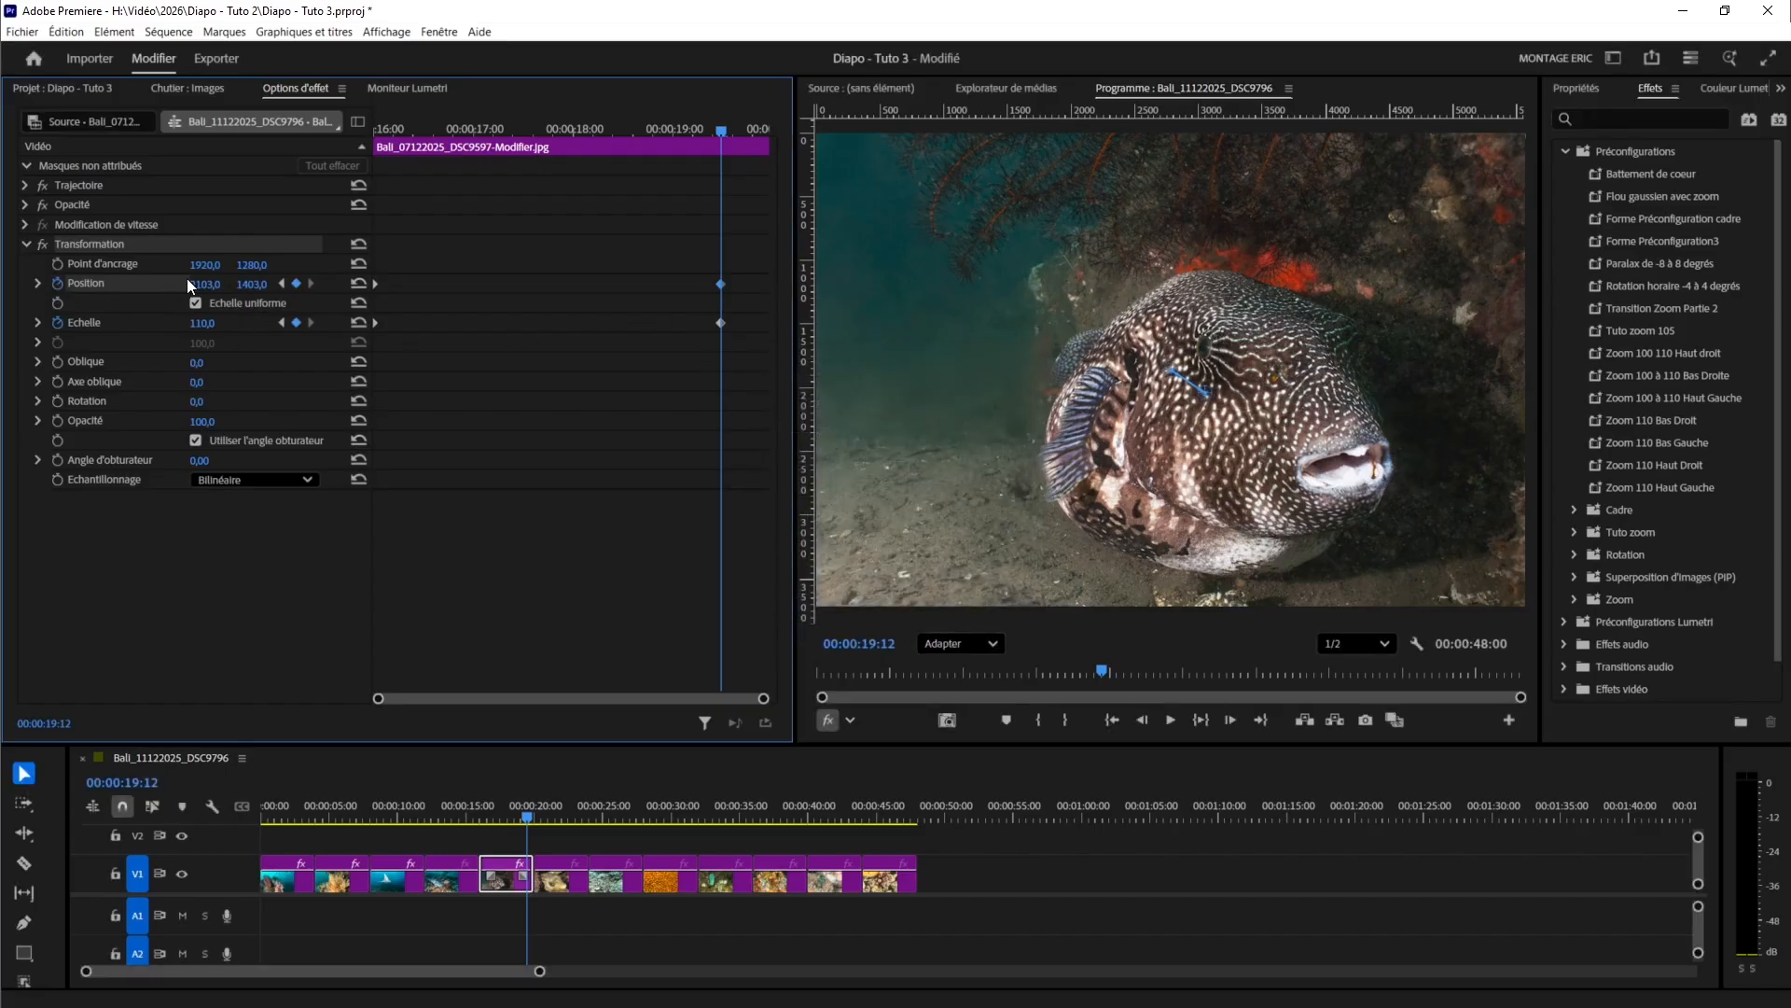
- Change the vertical value of the pufferfish clip's Transformation Position to 1156 at 00:00:19:12
click(250, 284)
text(1514)
key(Return)
drag(251, 284, 100, 284)
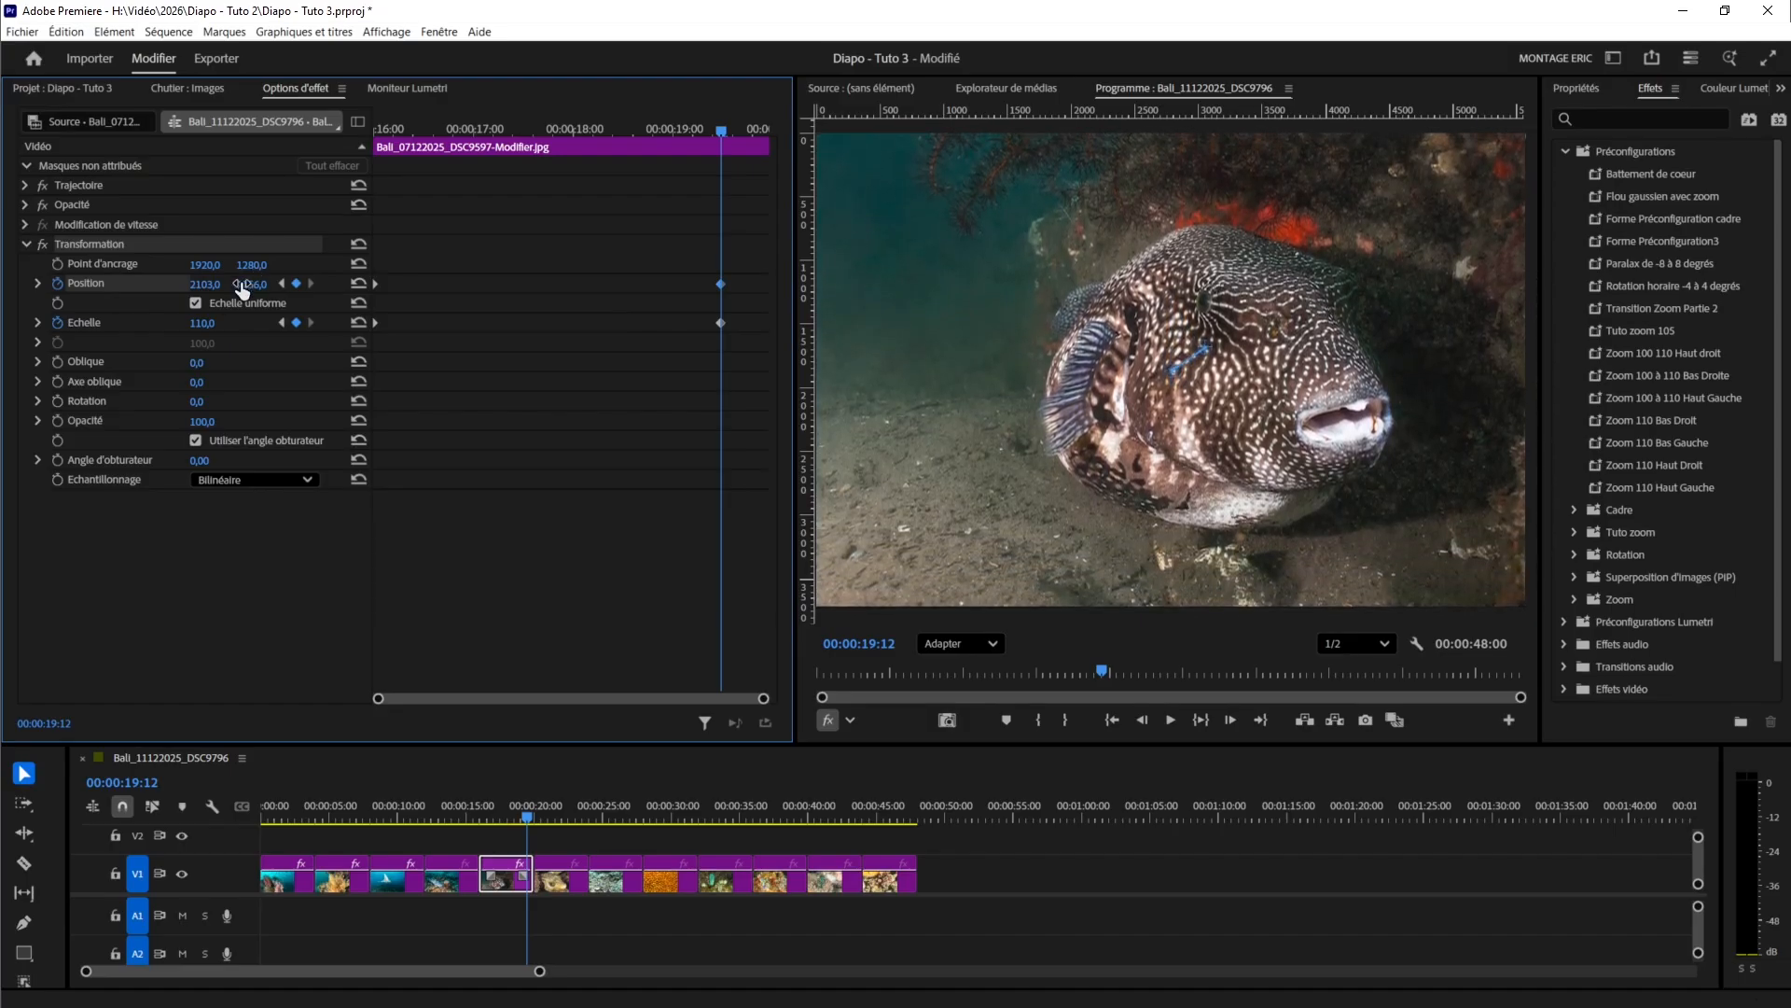
- Save the pufferfish clip's Transformation effect as preset "Zoom 100 110 Bas Gauche" with type Echelle
right_click(92, 244)
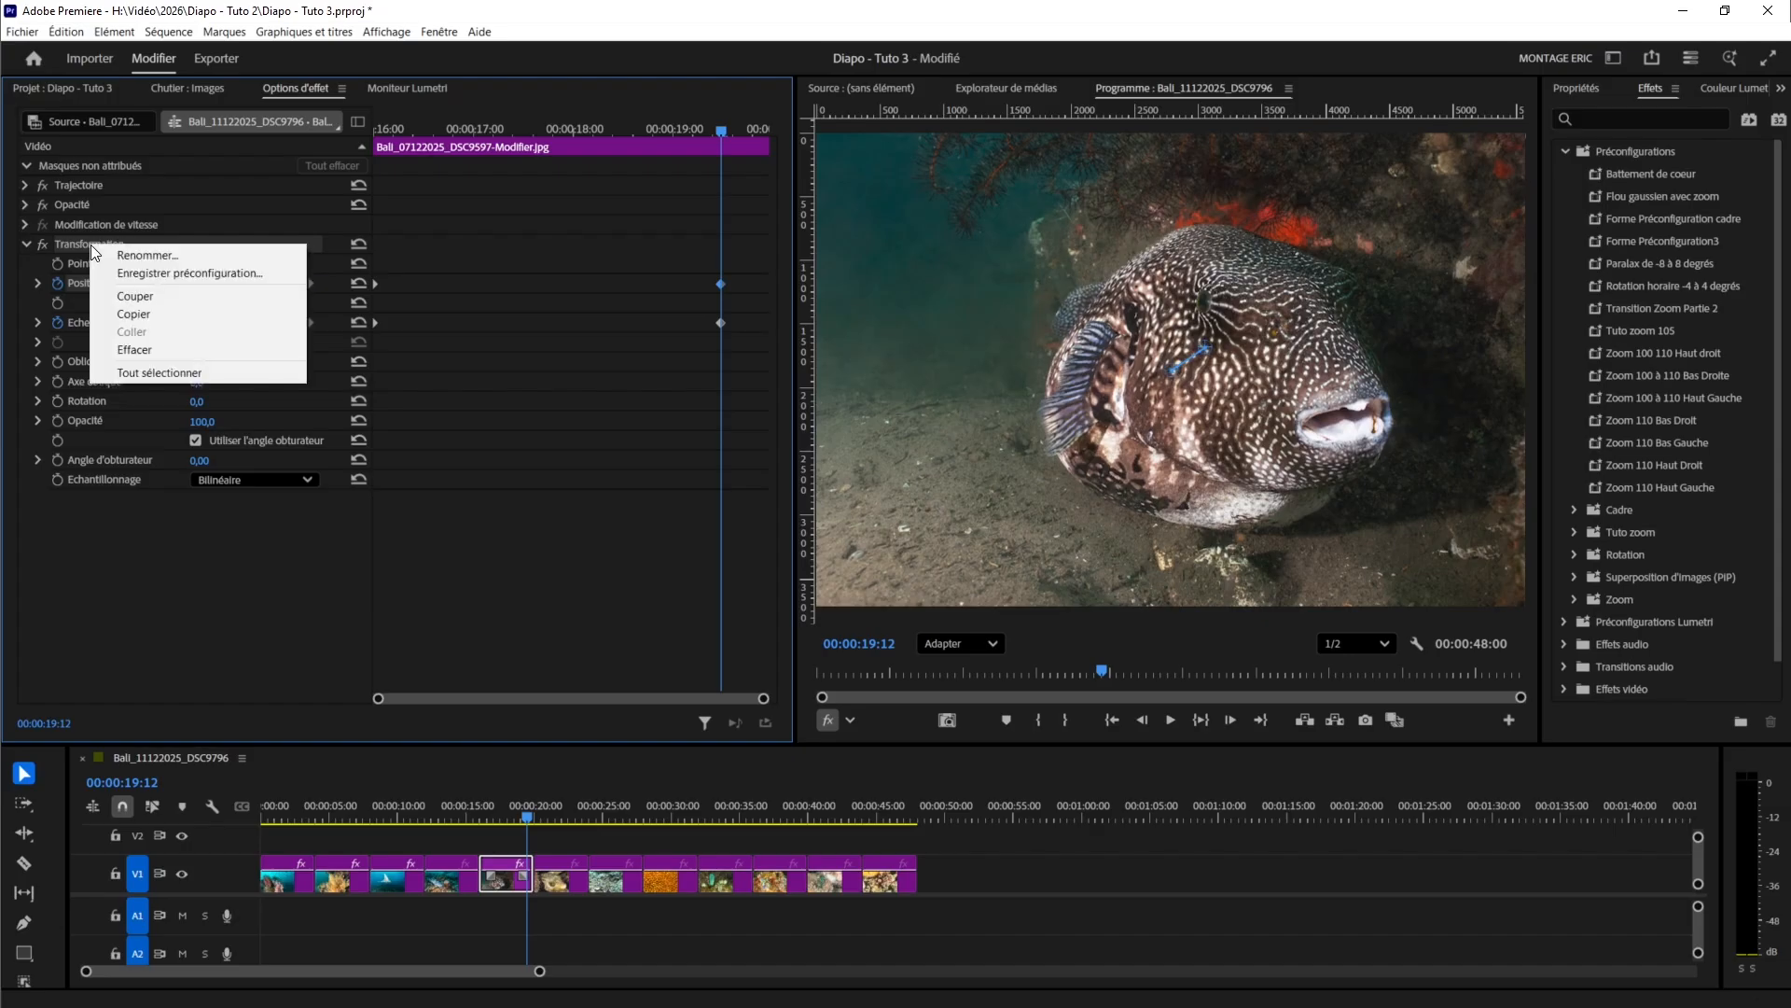
click(160, 278)
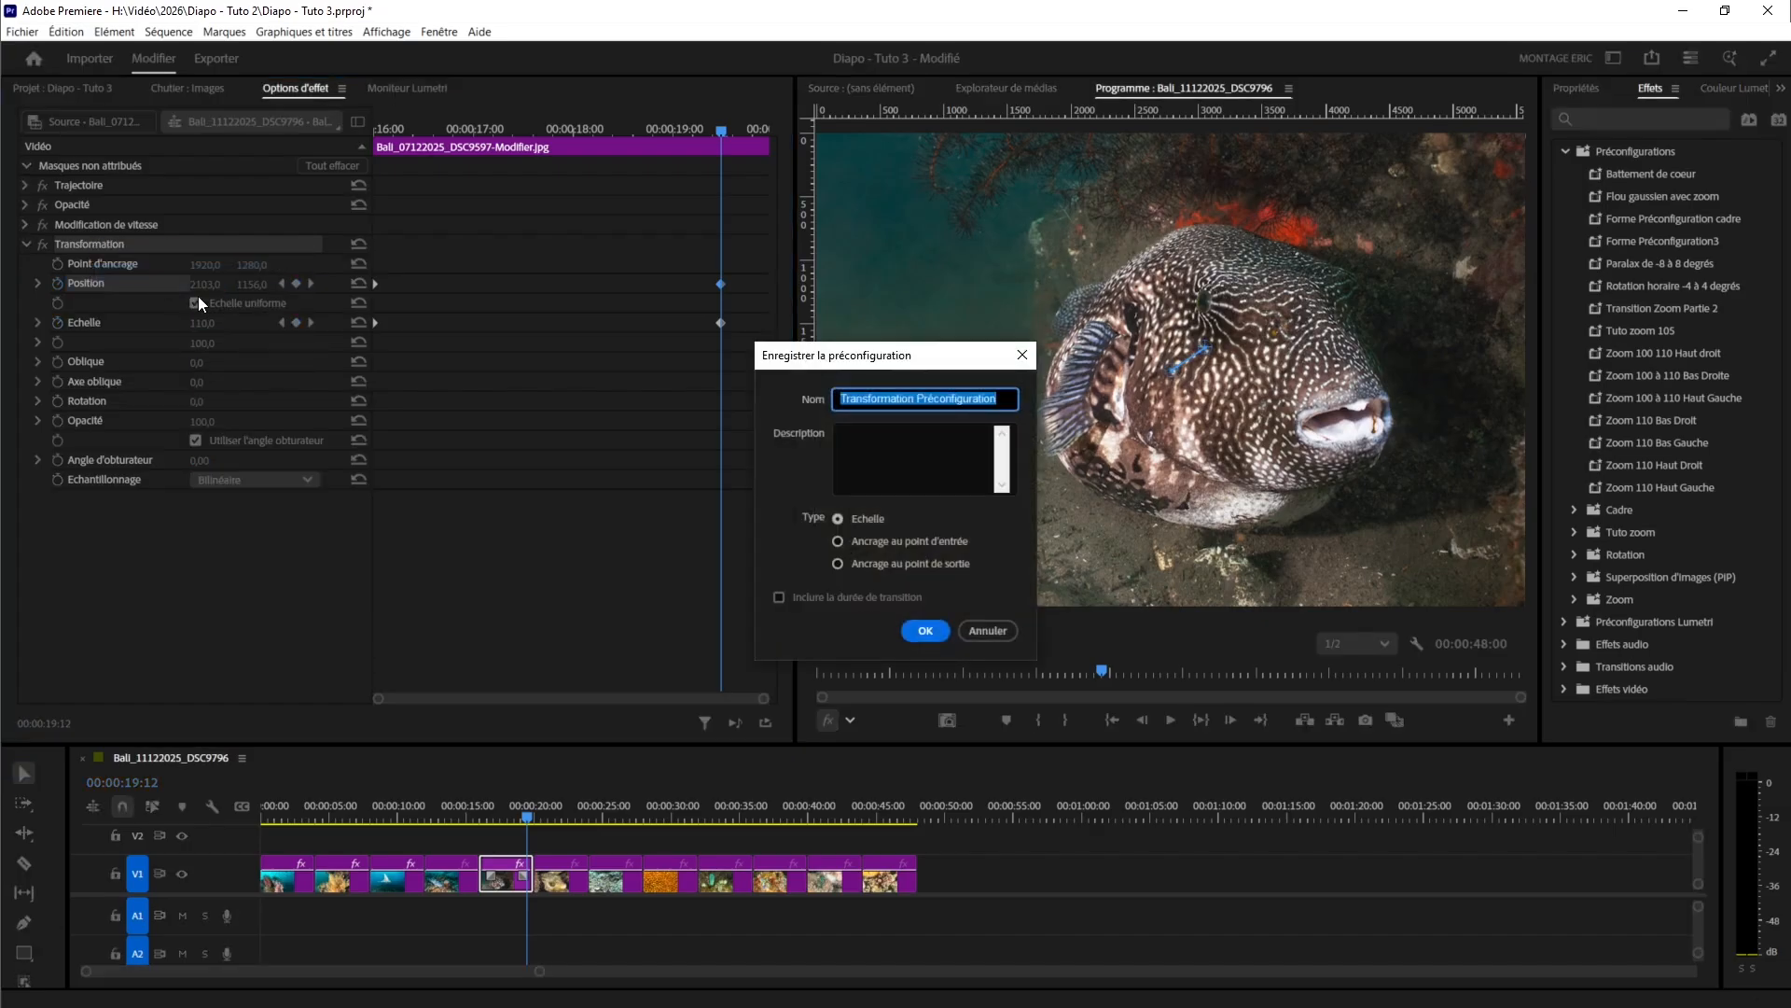
text(Zoo)
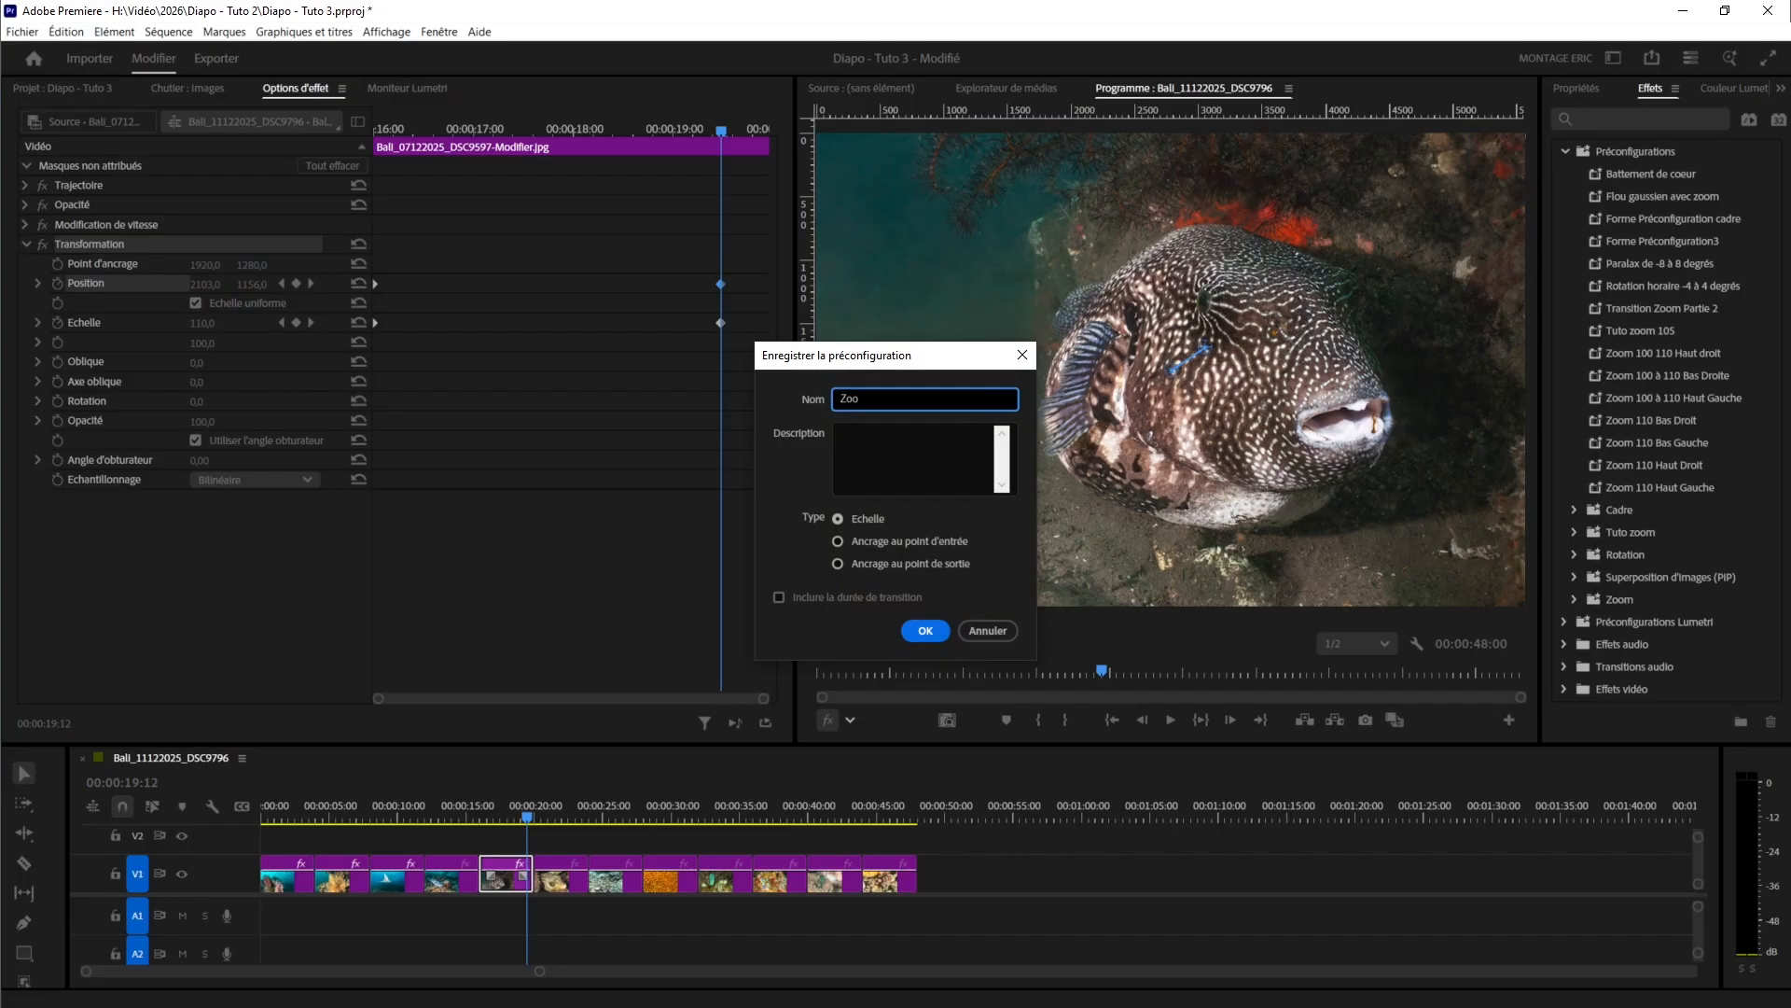
text(m 100 110 Bas)
text(uche)
key(Return)
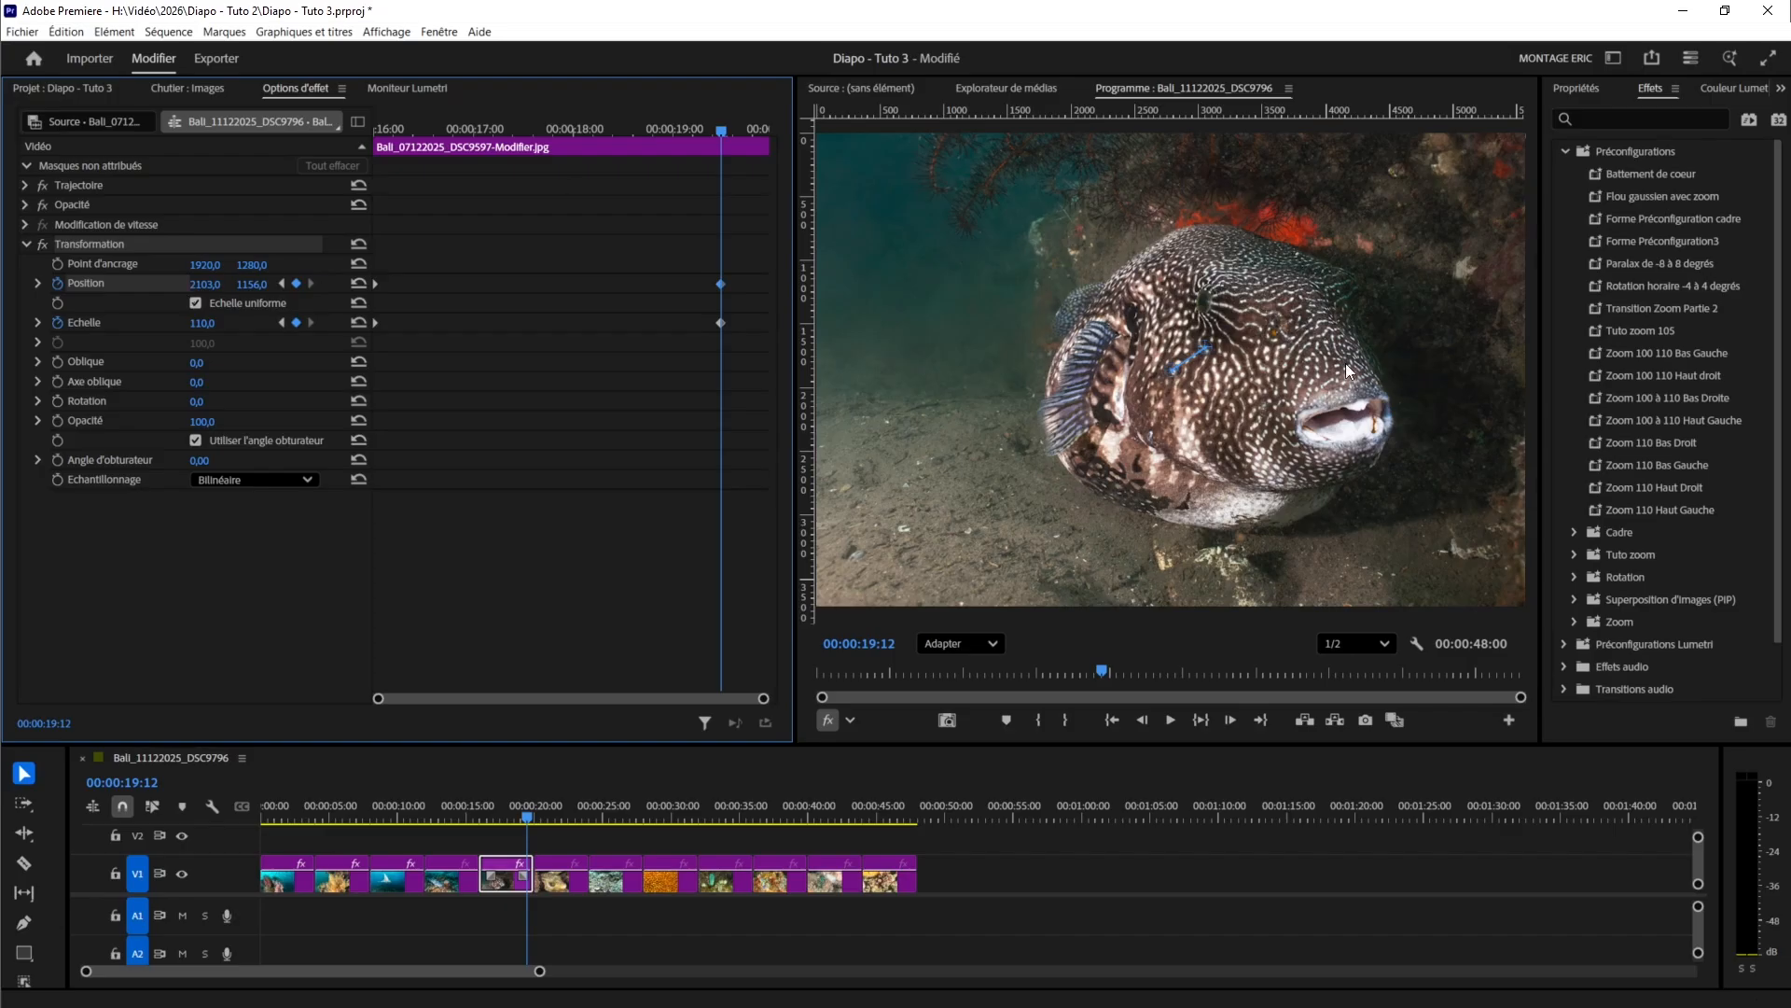
- Delete the pufferfish clip's Transformation effect, apply the preset "Zoom 100 à 110 Bas Droite" in its place and scrub to check it
click(1643, 353)
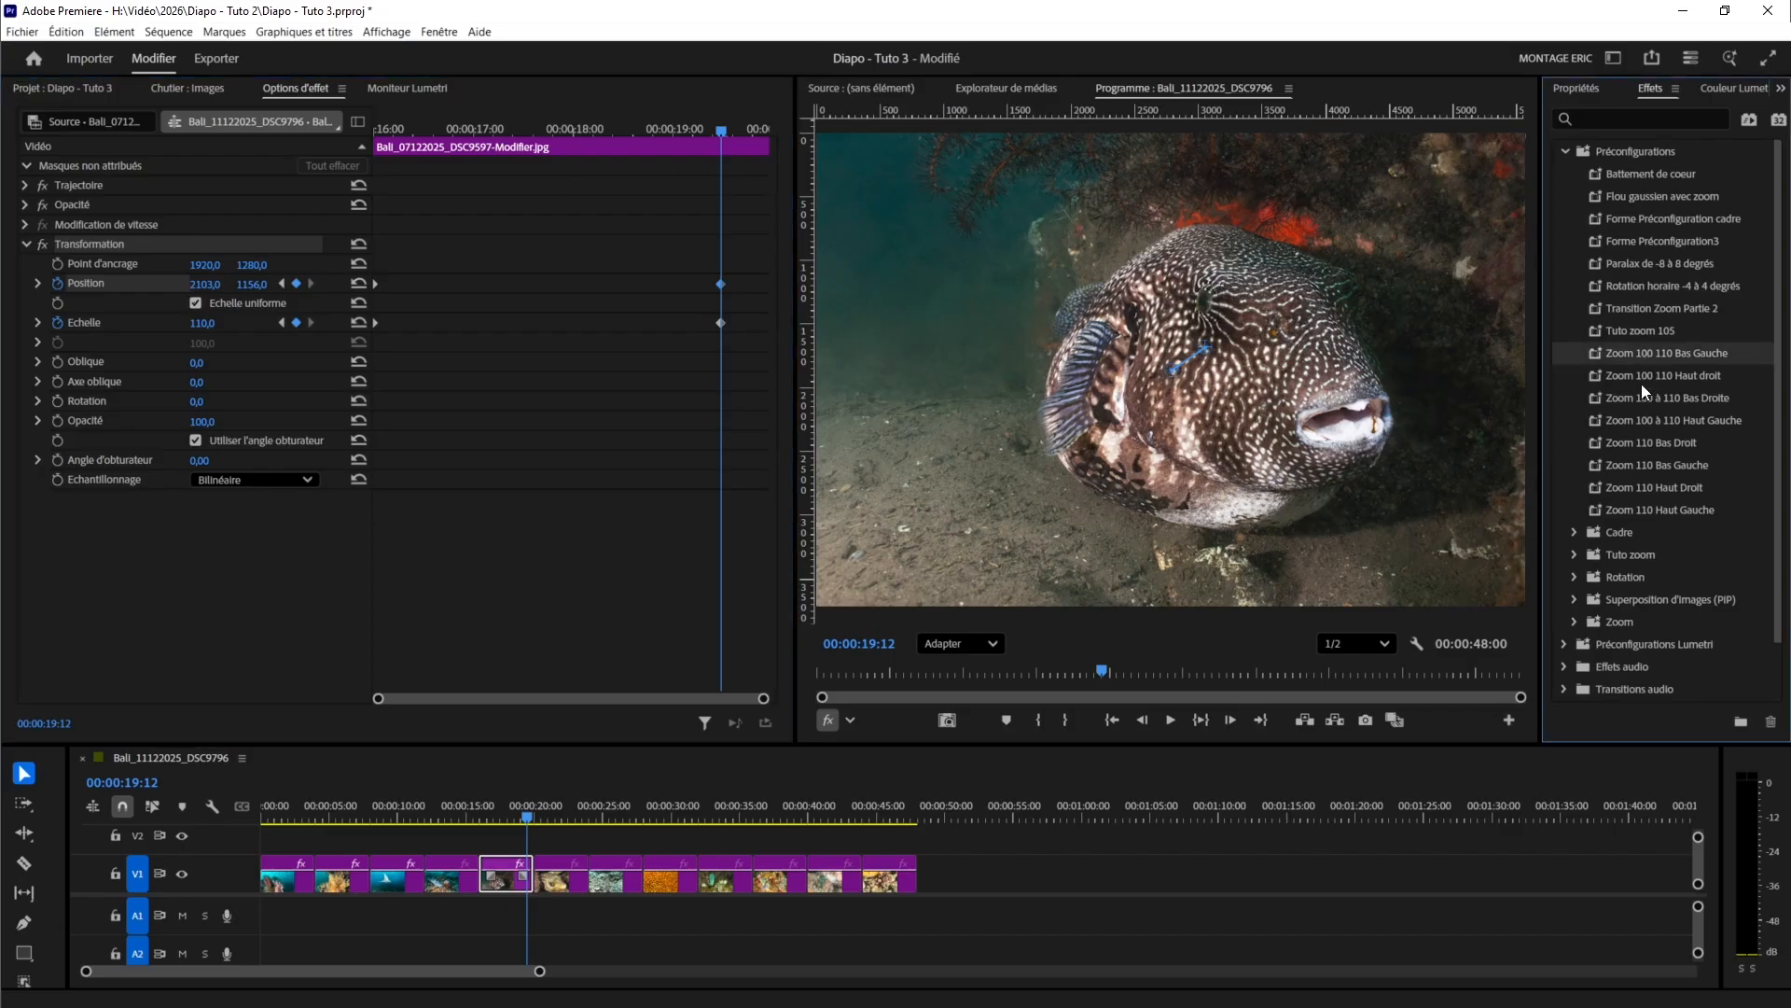
click(1637, 375)
click(1638, 394)
click(1632, 399)
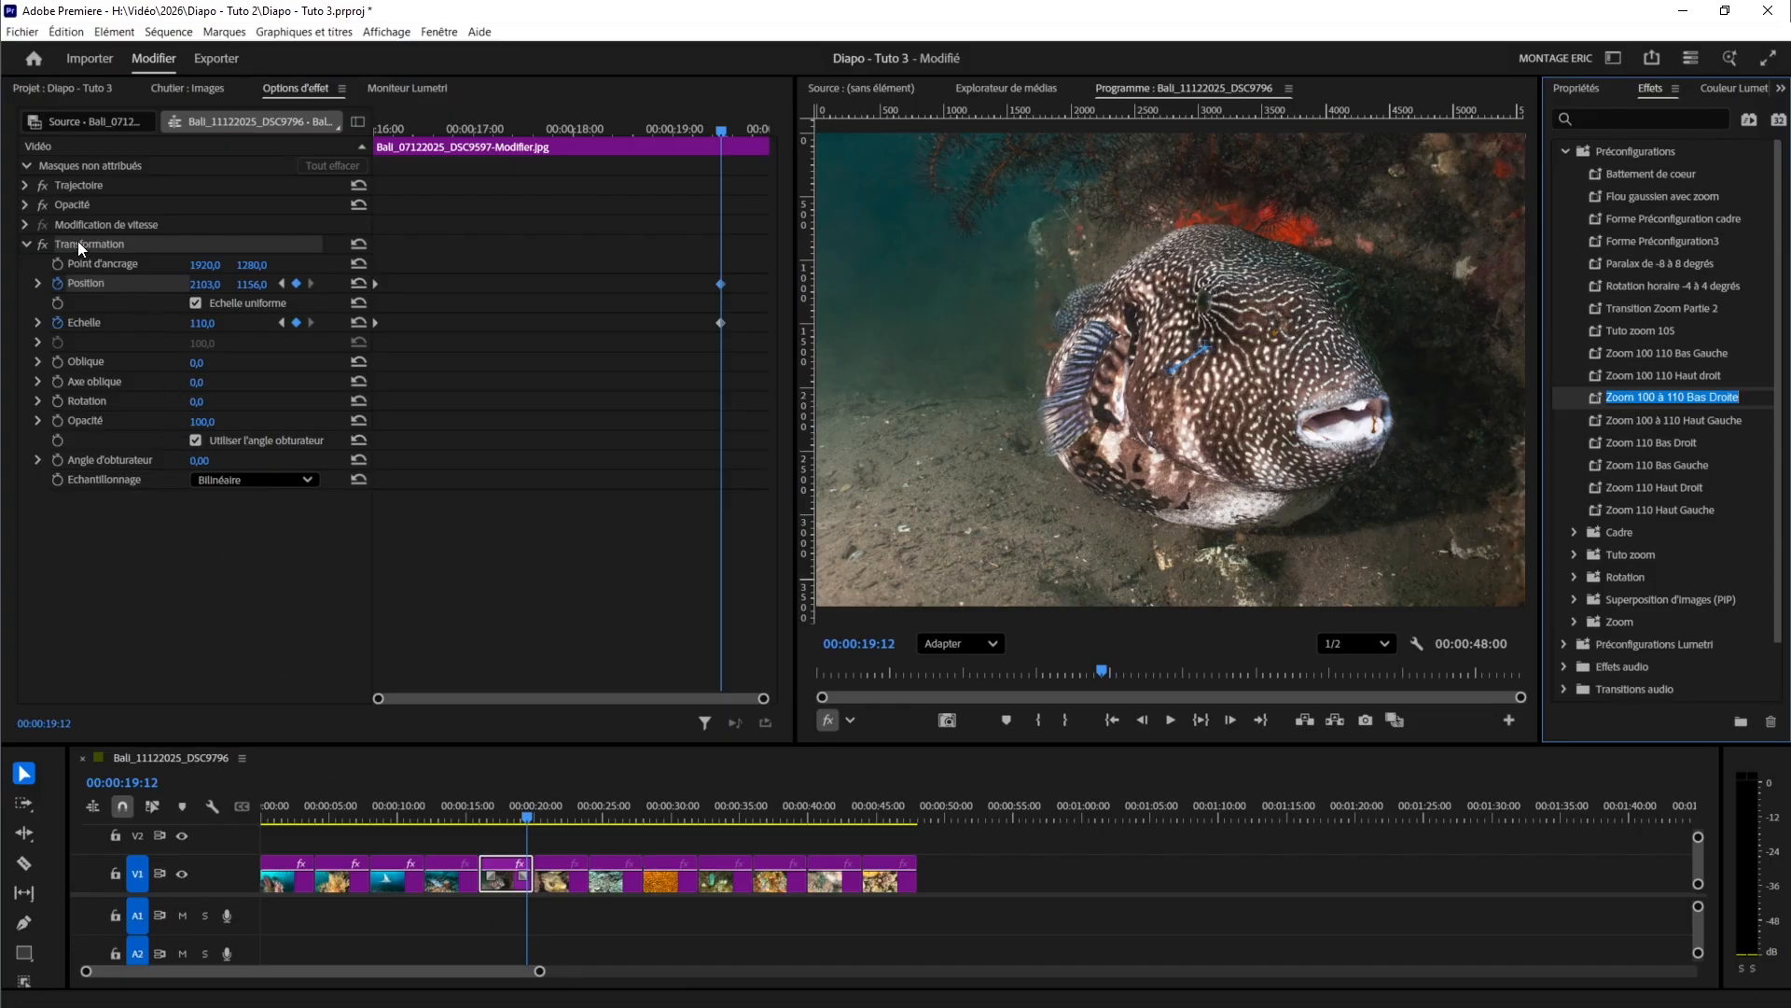
click(26, 243)
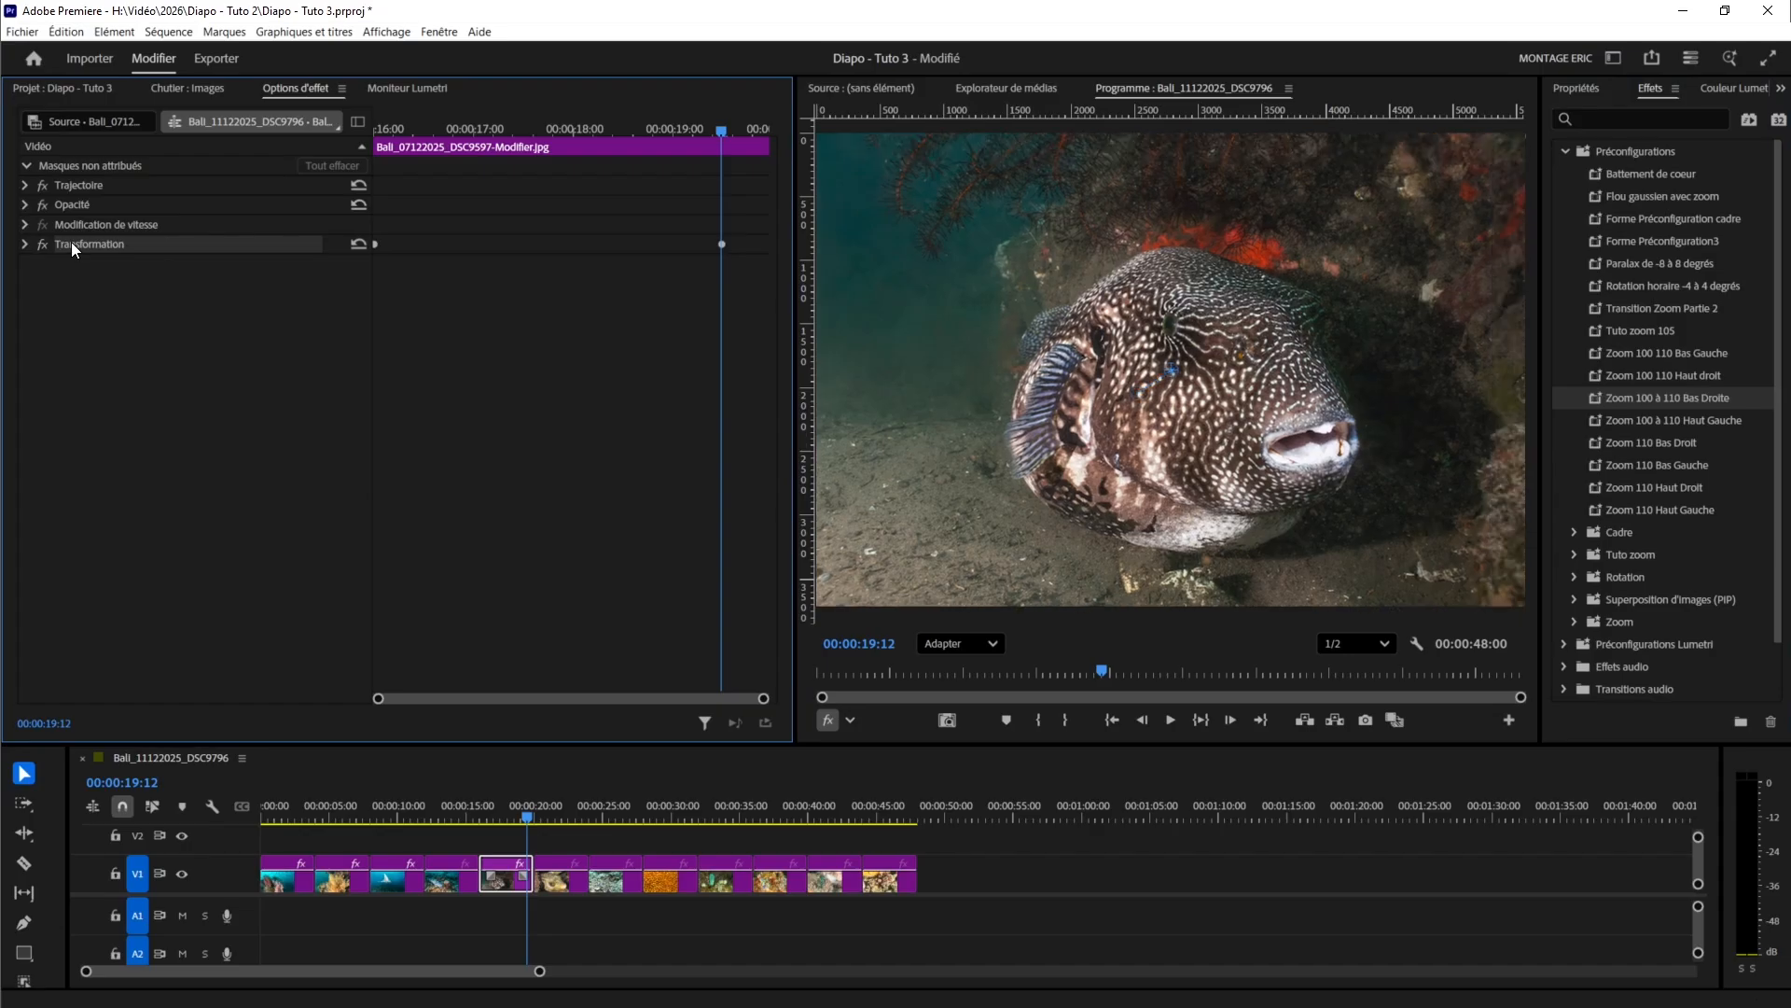
key(Delete)
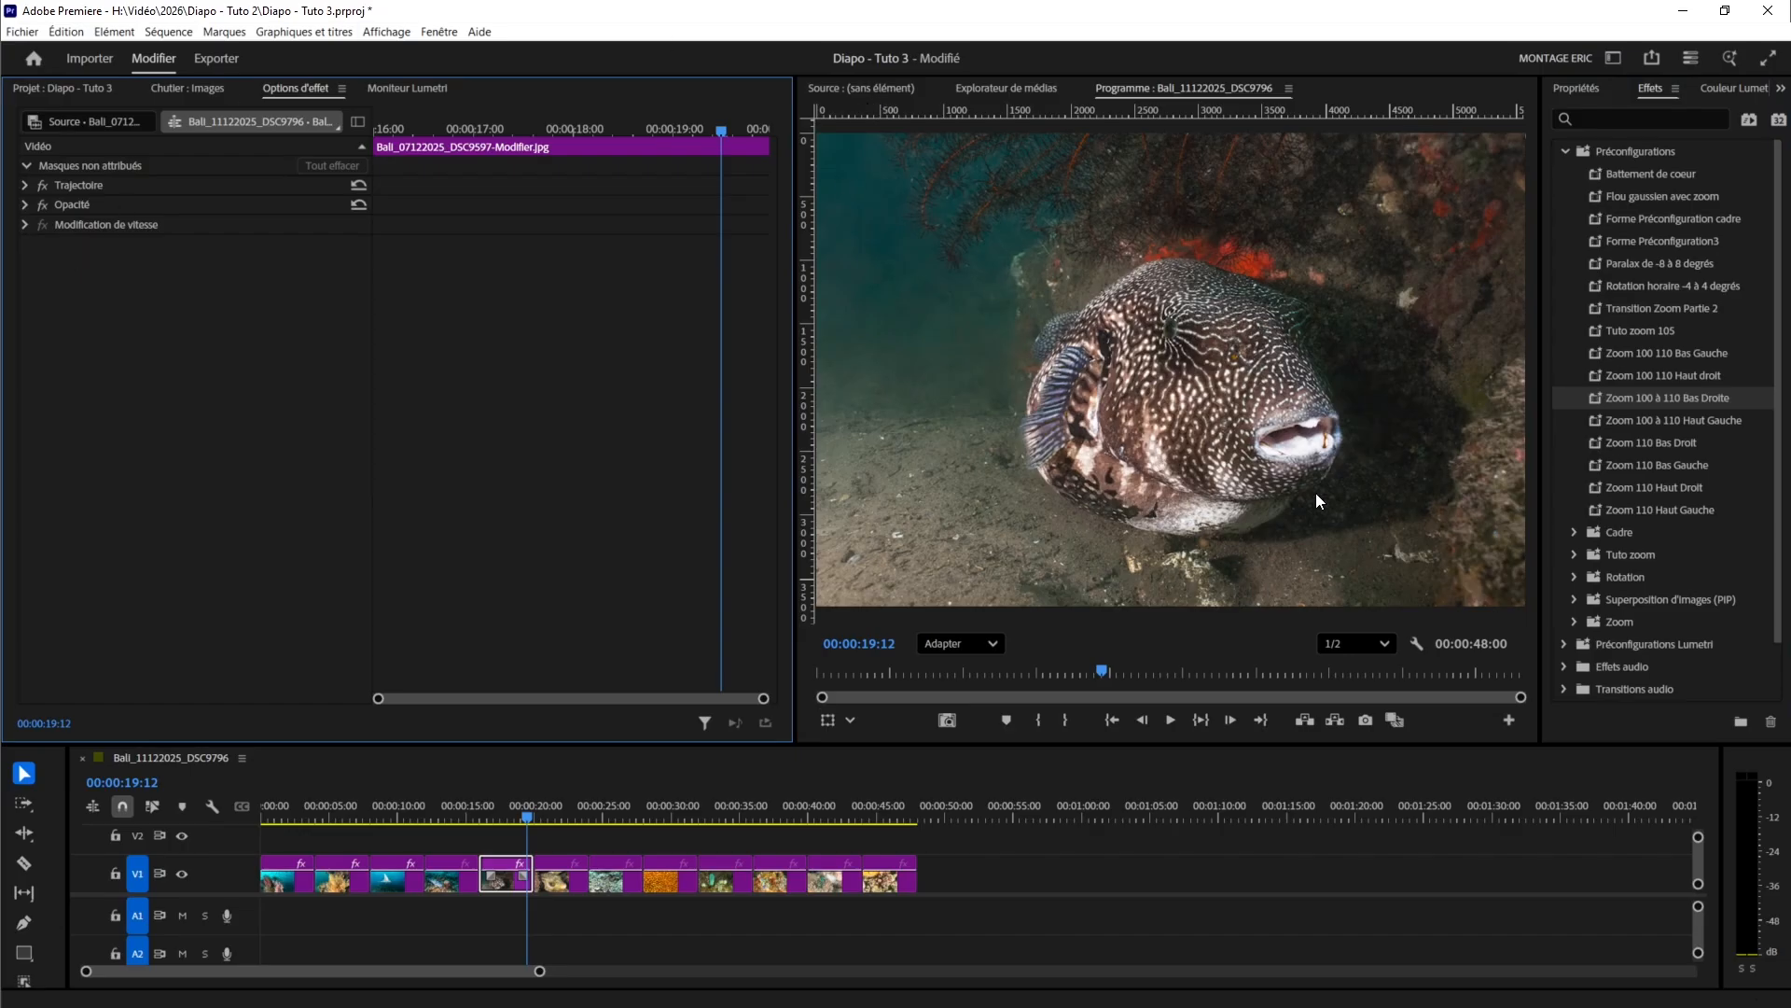
drag(1691, 394, 507, 875)
mouse_move(528, 813)
mouse_down()
mouse_move(489, 814)
mouse_move(517, 813)
mouse_up()
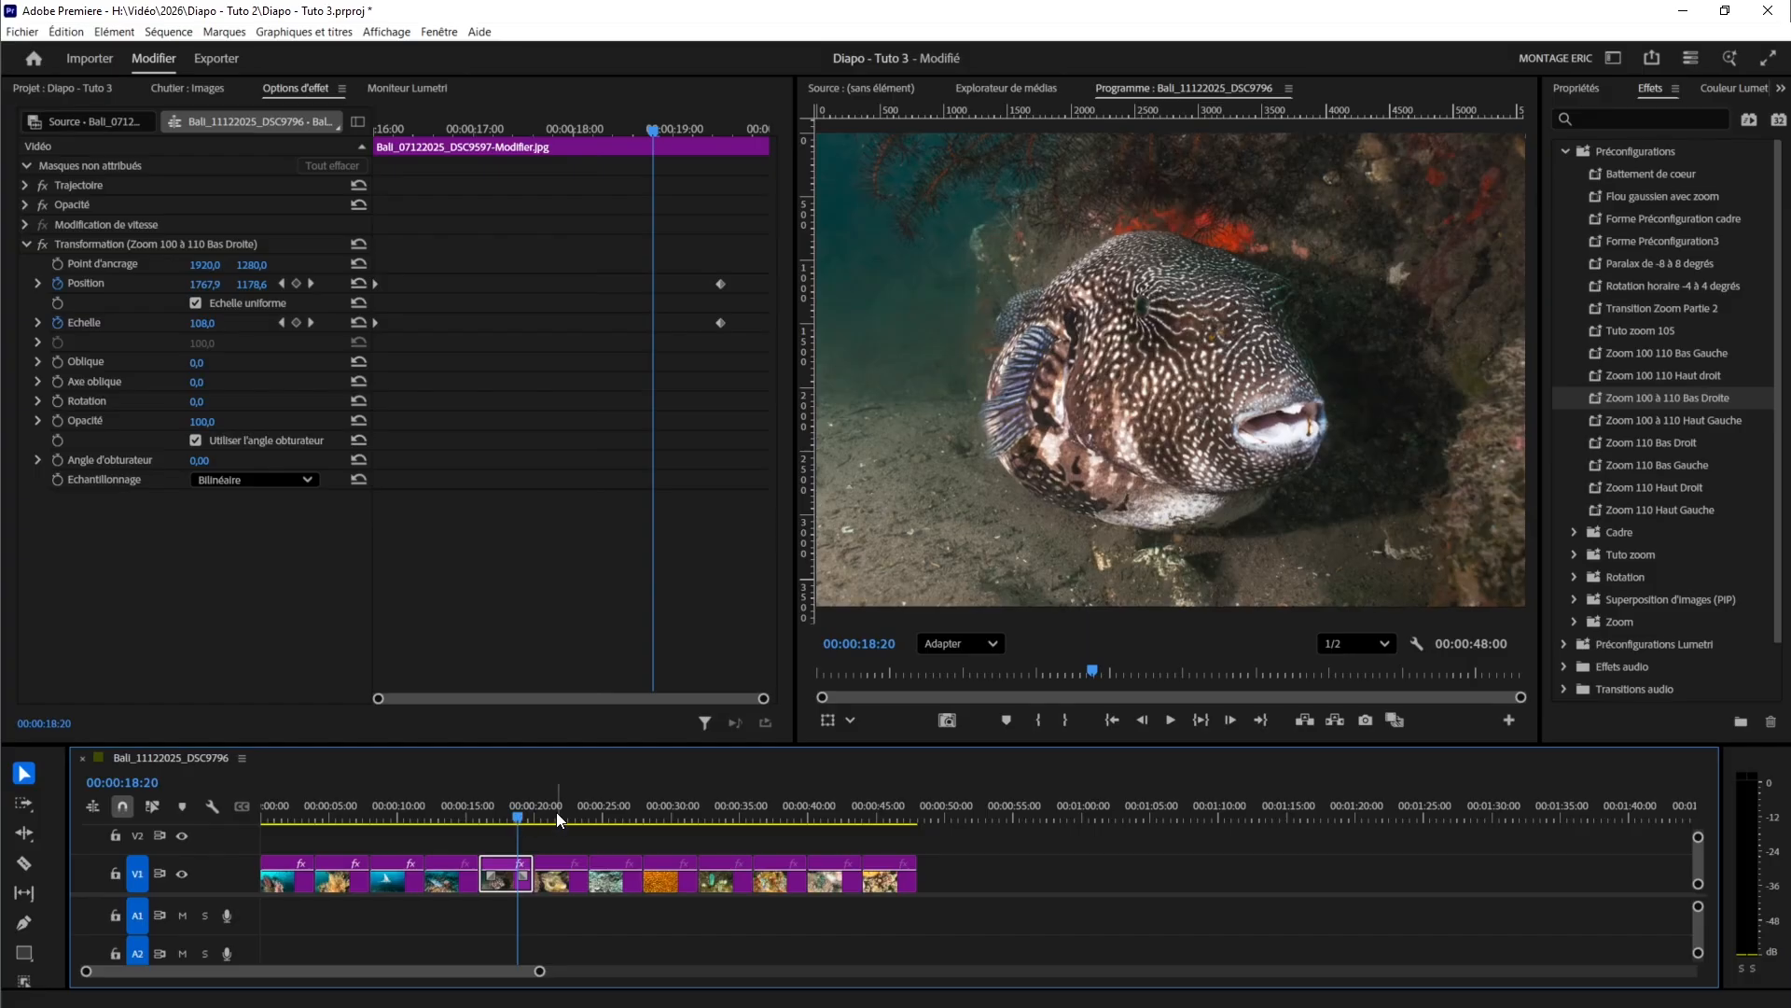
- Set the Trajectoire Echelle of clip Bali_11122025_DSC9721.jpg to 152 and apply the preset "Zoom centré de 100 à 105" to it
click(556, 814)
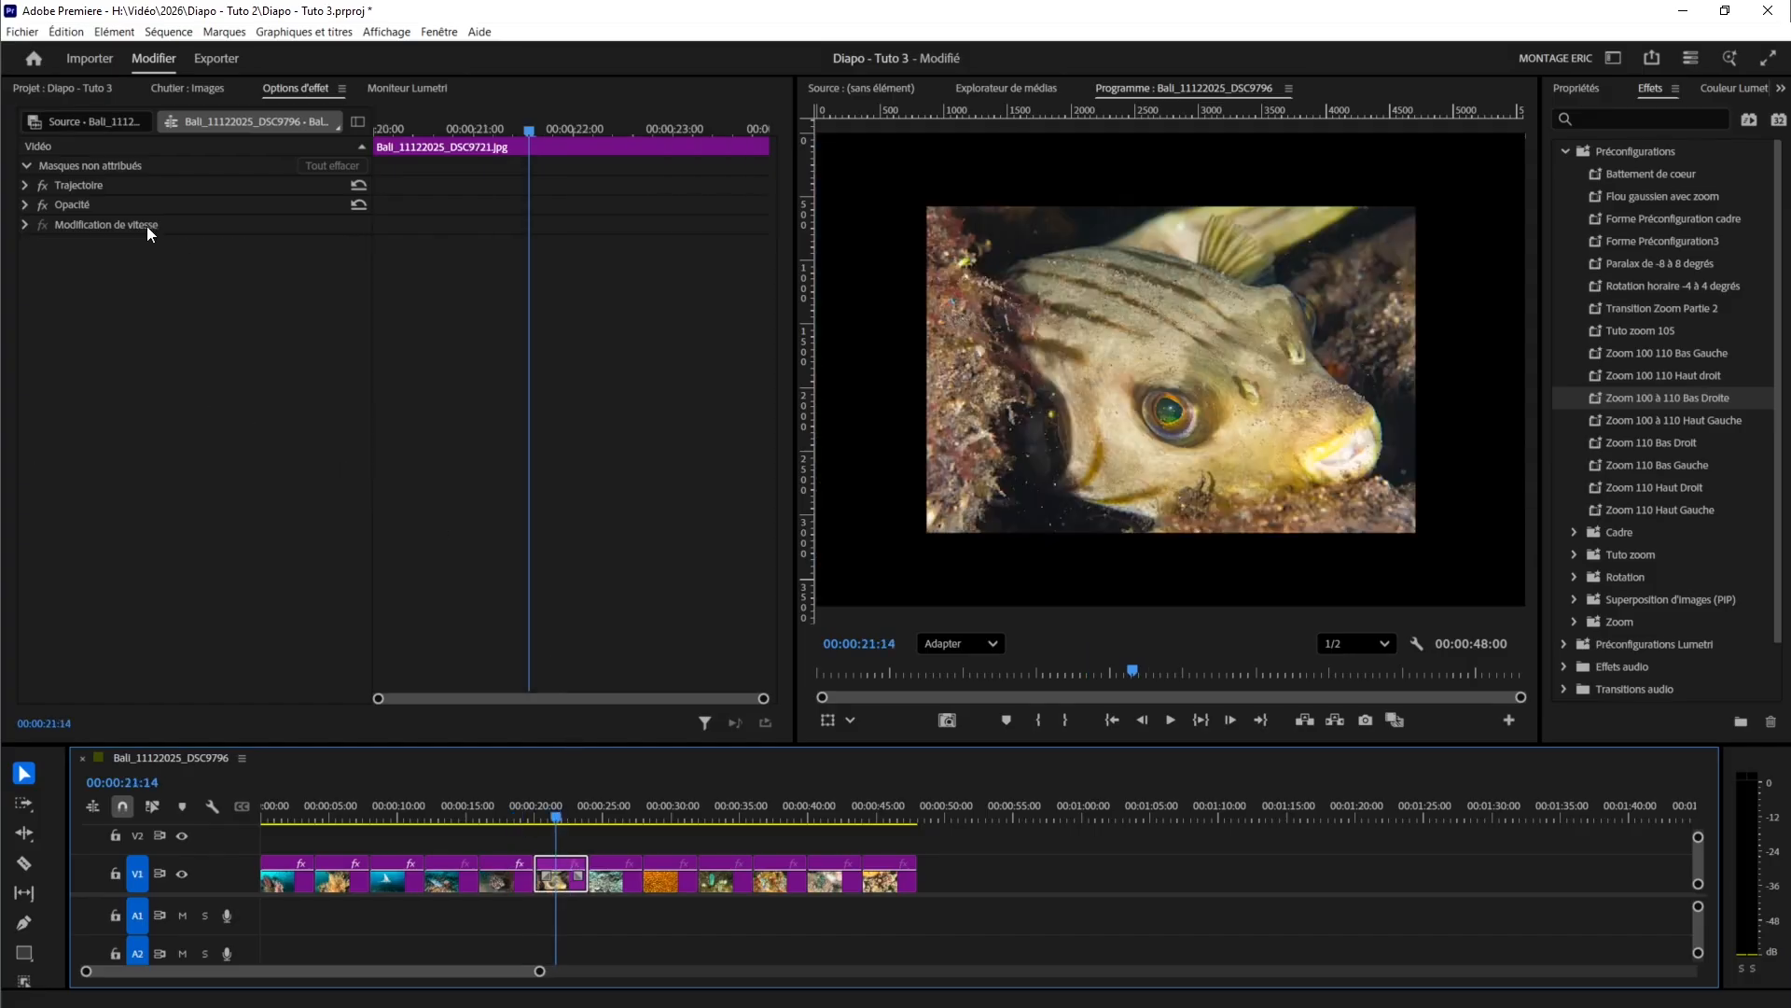
click(24, 186)
drag(202, 224, 244, 225)
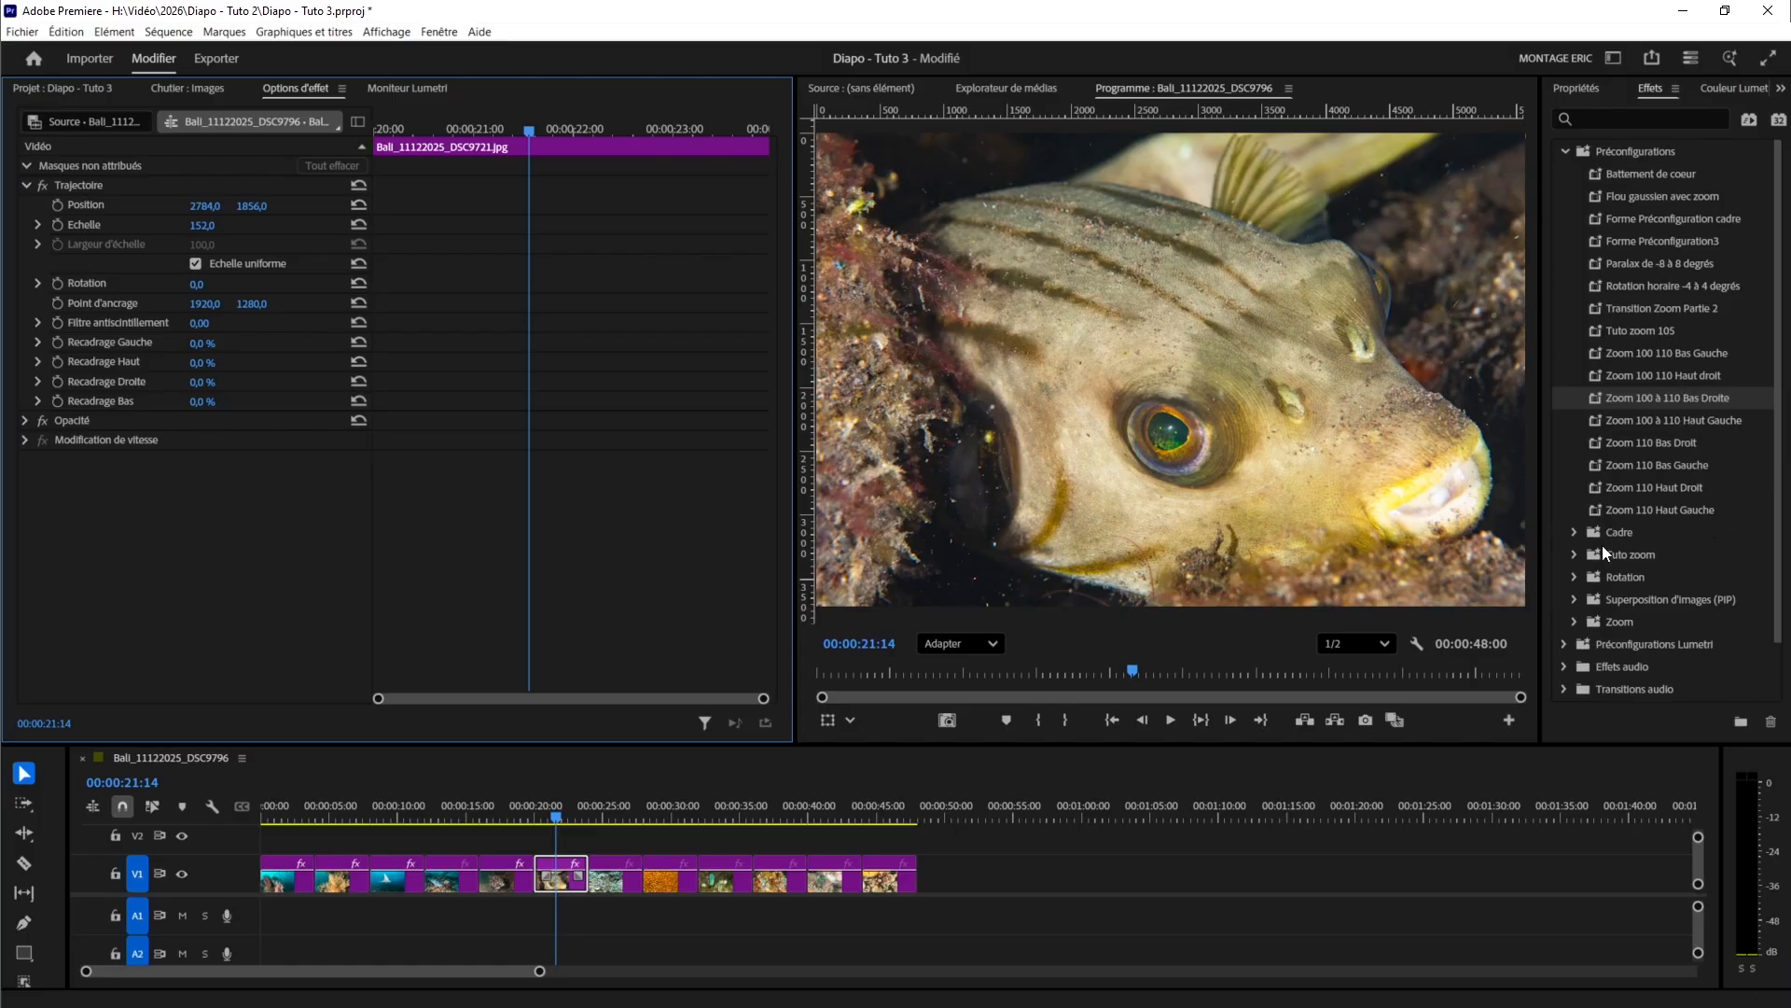
click(1574, 622)
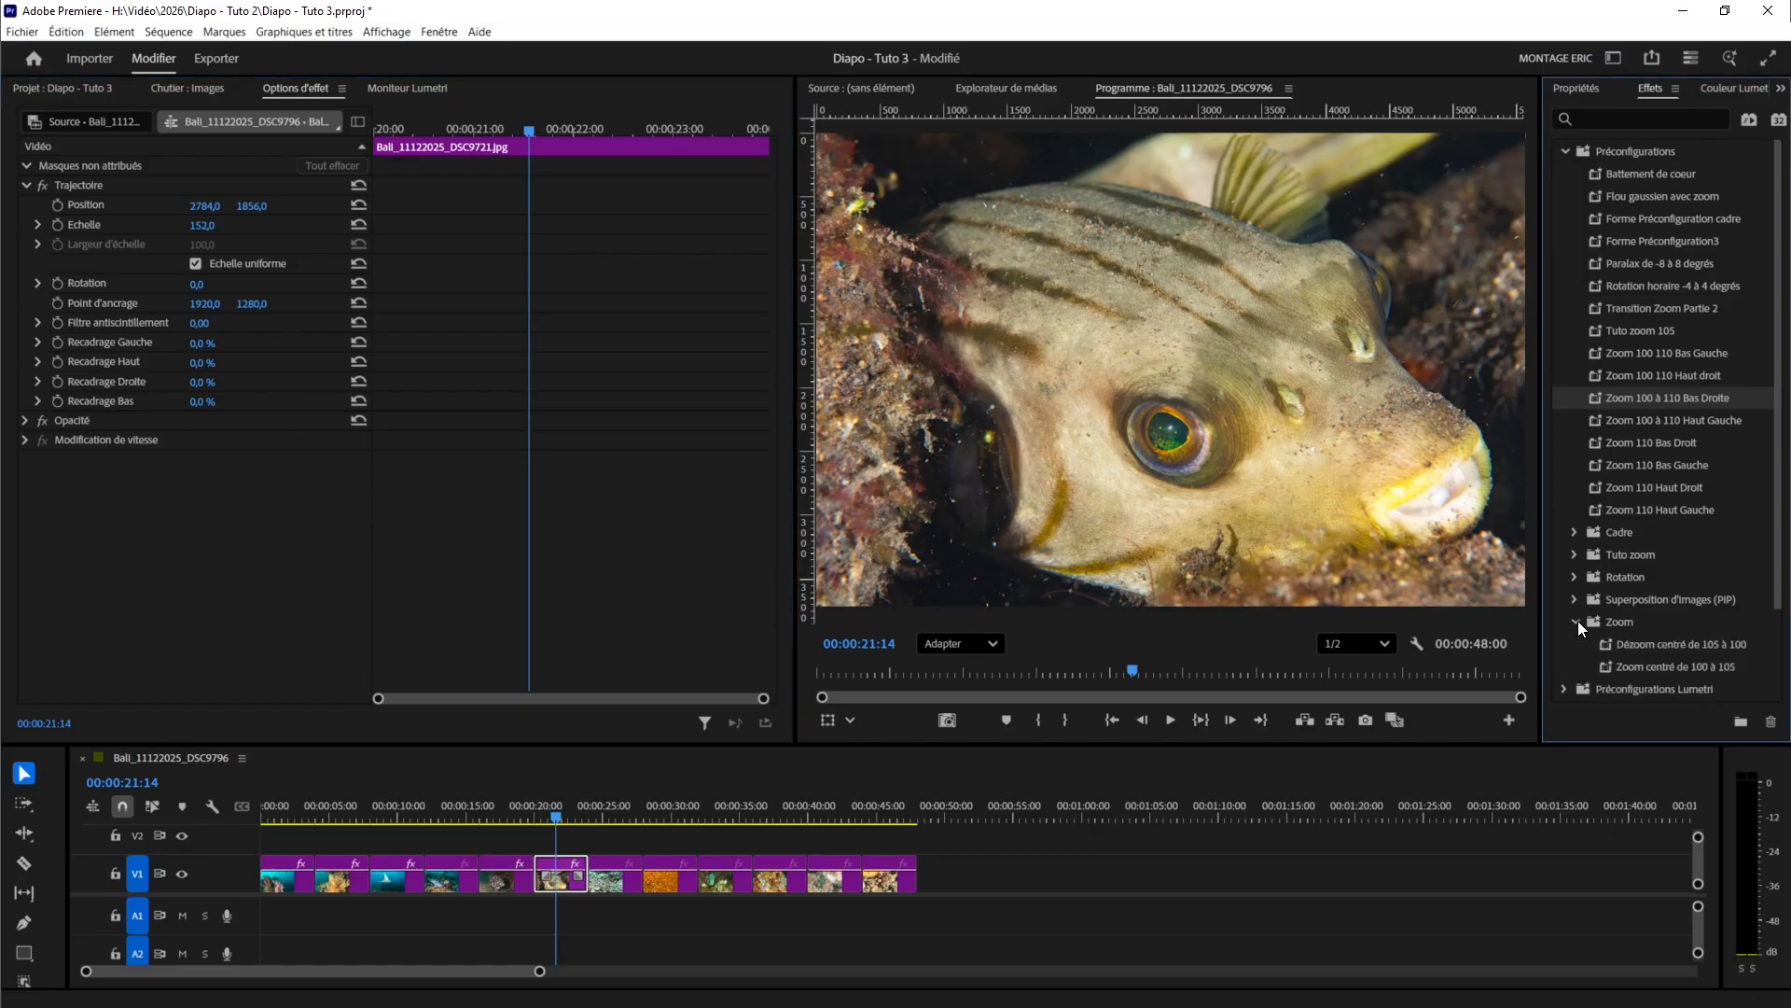
click(1670, 668)
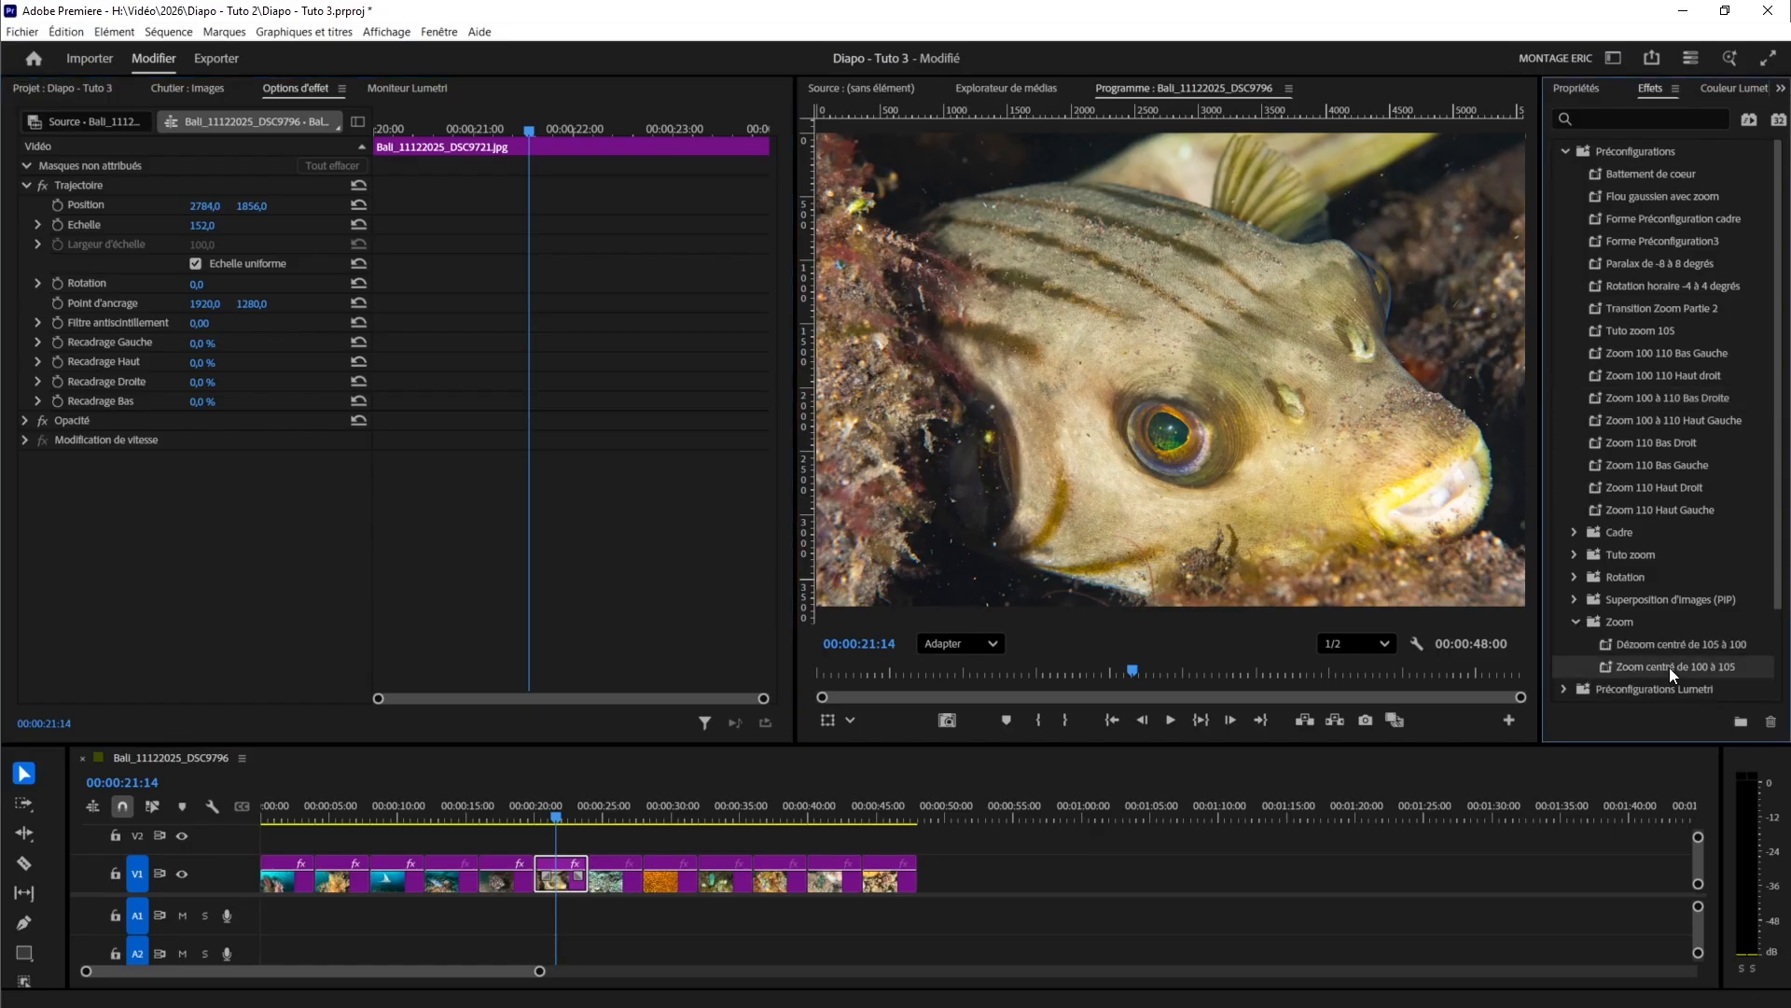
drag(1670, 668, 596, 830)
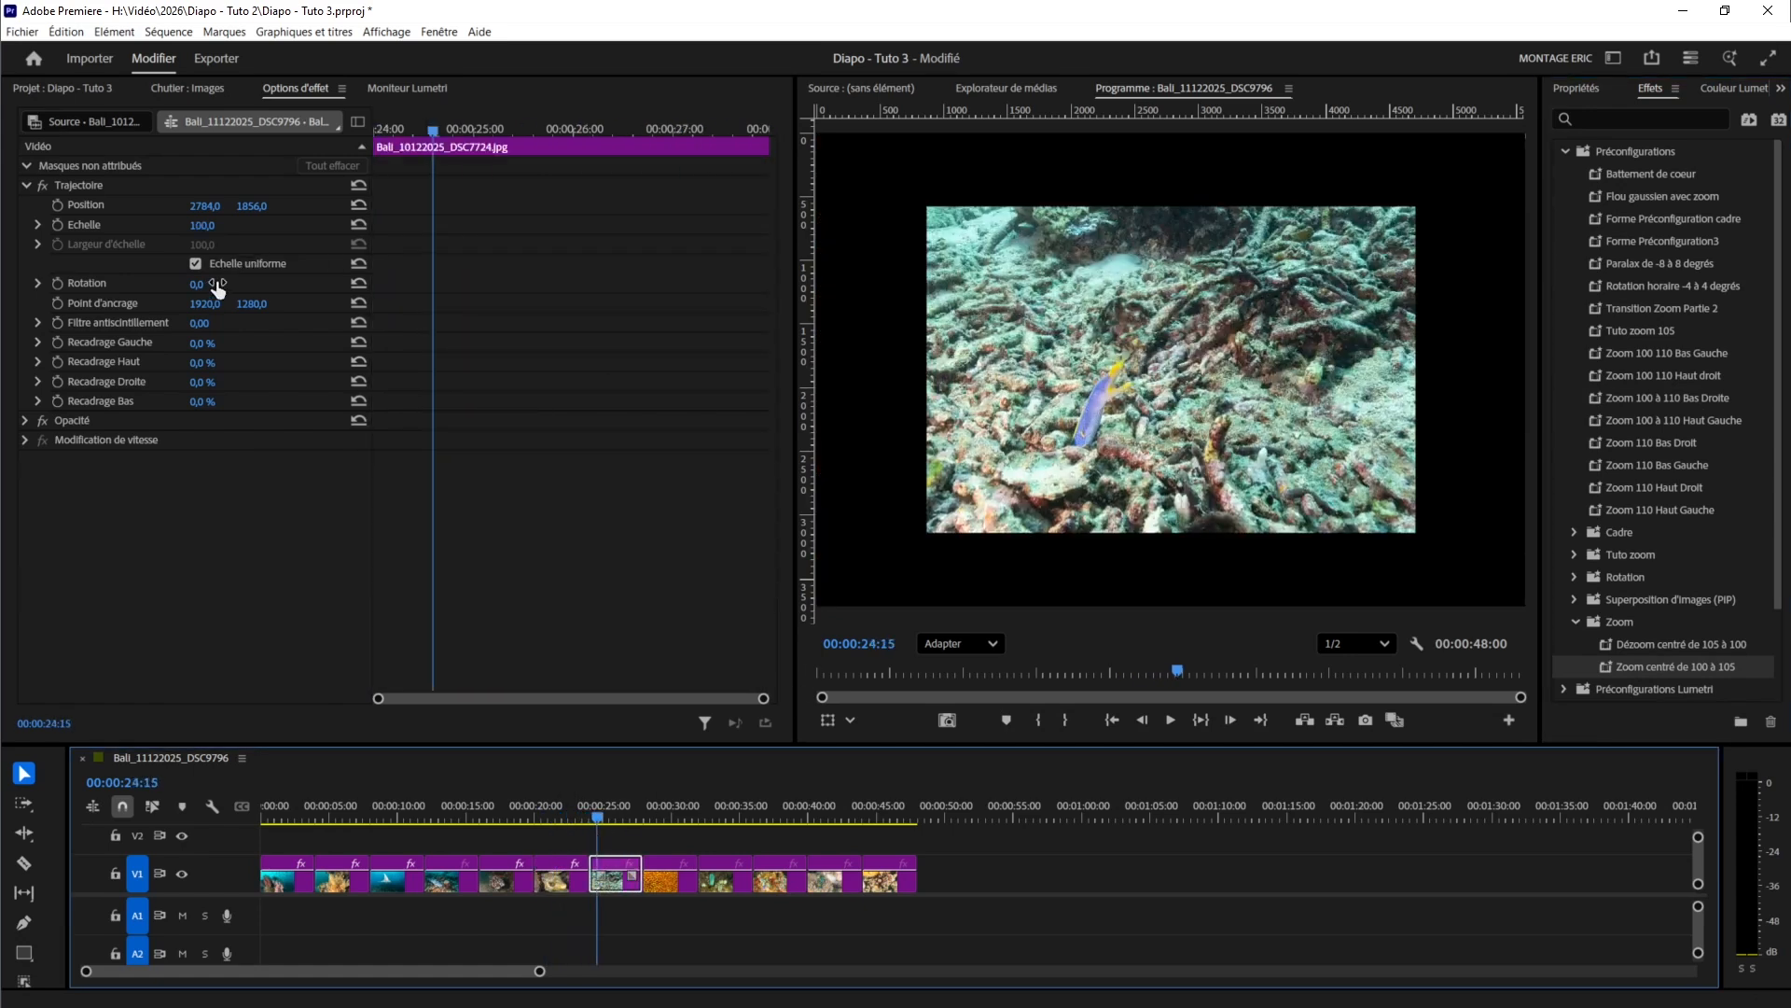
- Set the Trajectoire Echelle of clip Bali_10122025_DSC7724.jpg to 155 and apply the preset "Zoom 110 Bas Gauche" to it
drag(204, 229, 216, 227)
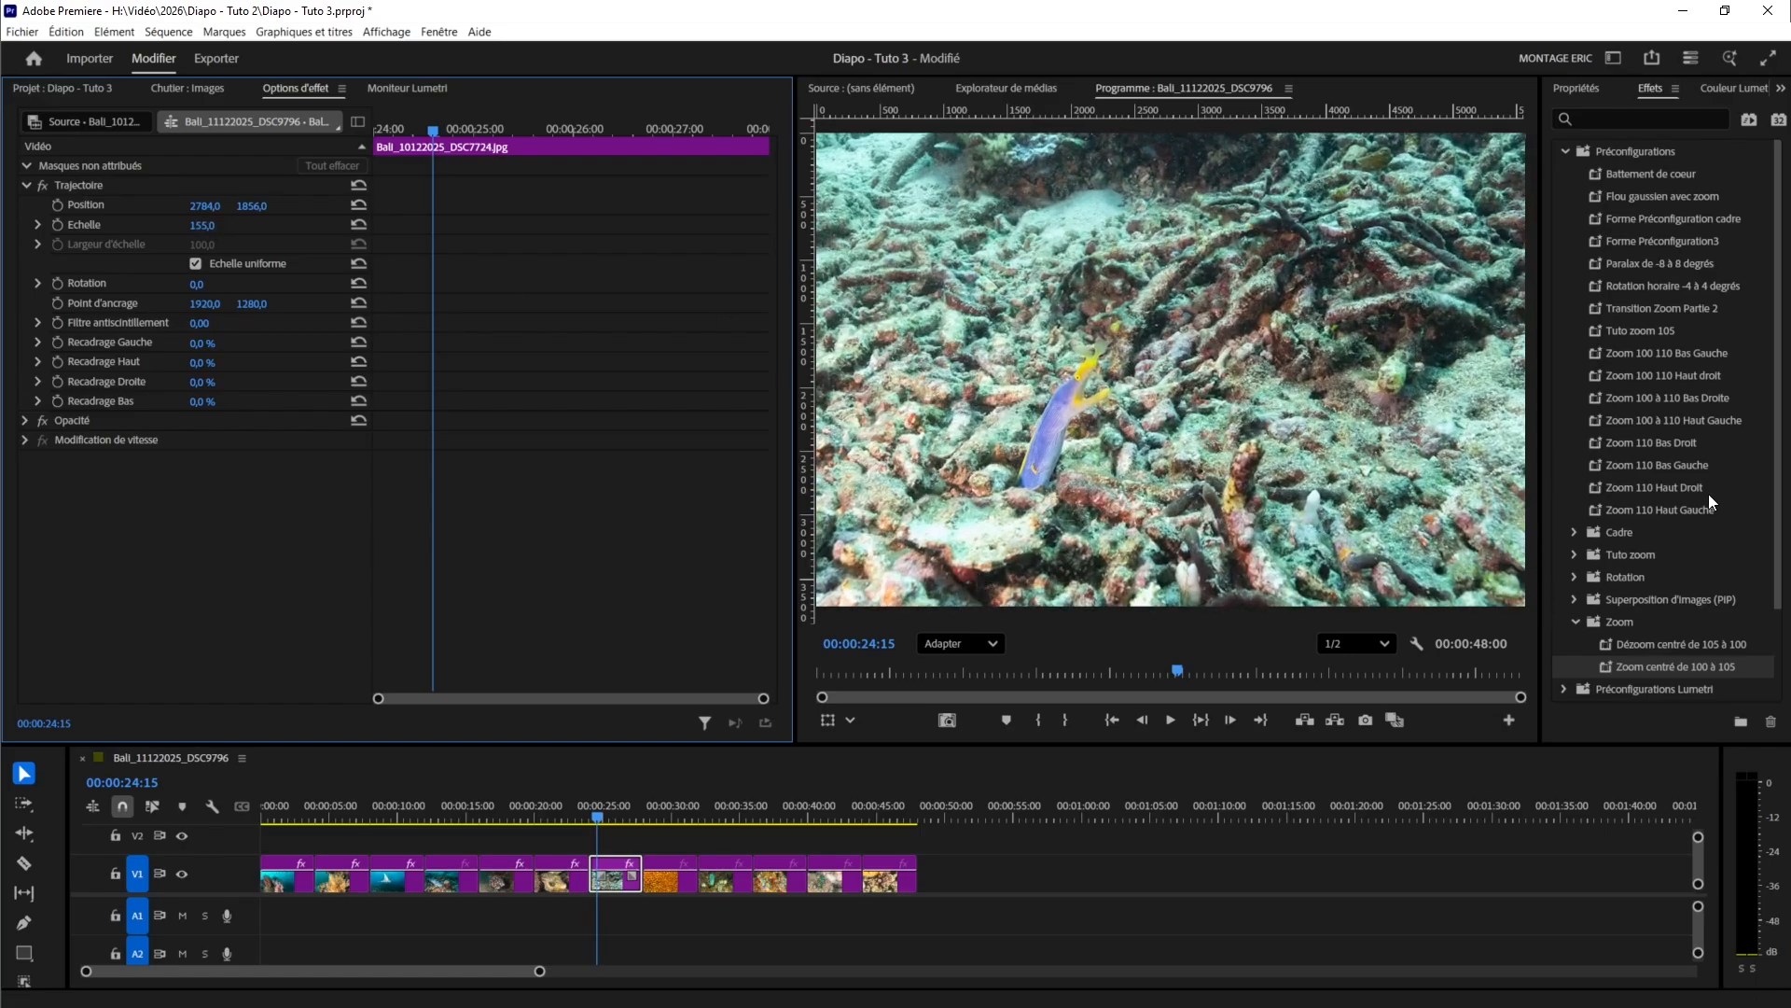
drag(1694, 465, 658, 824)
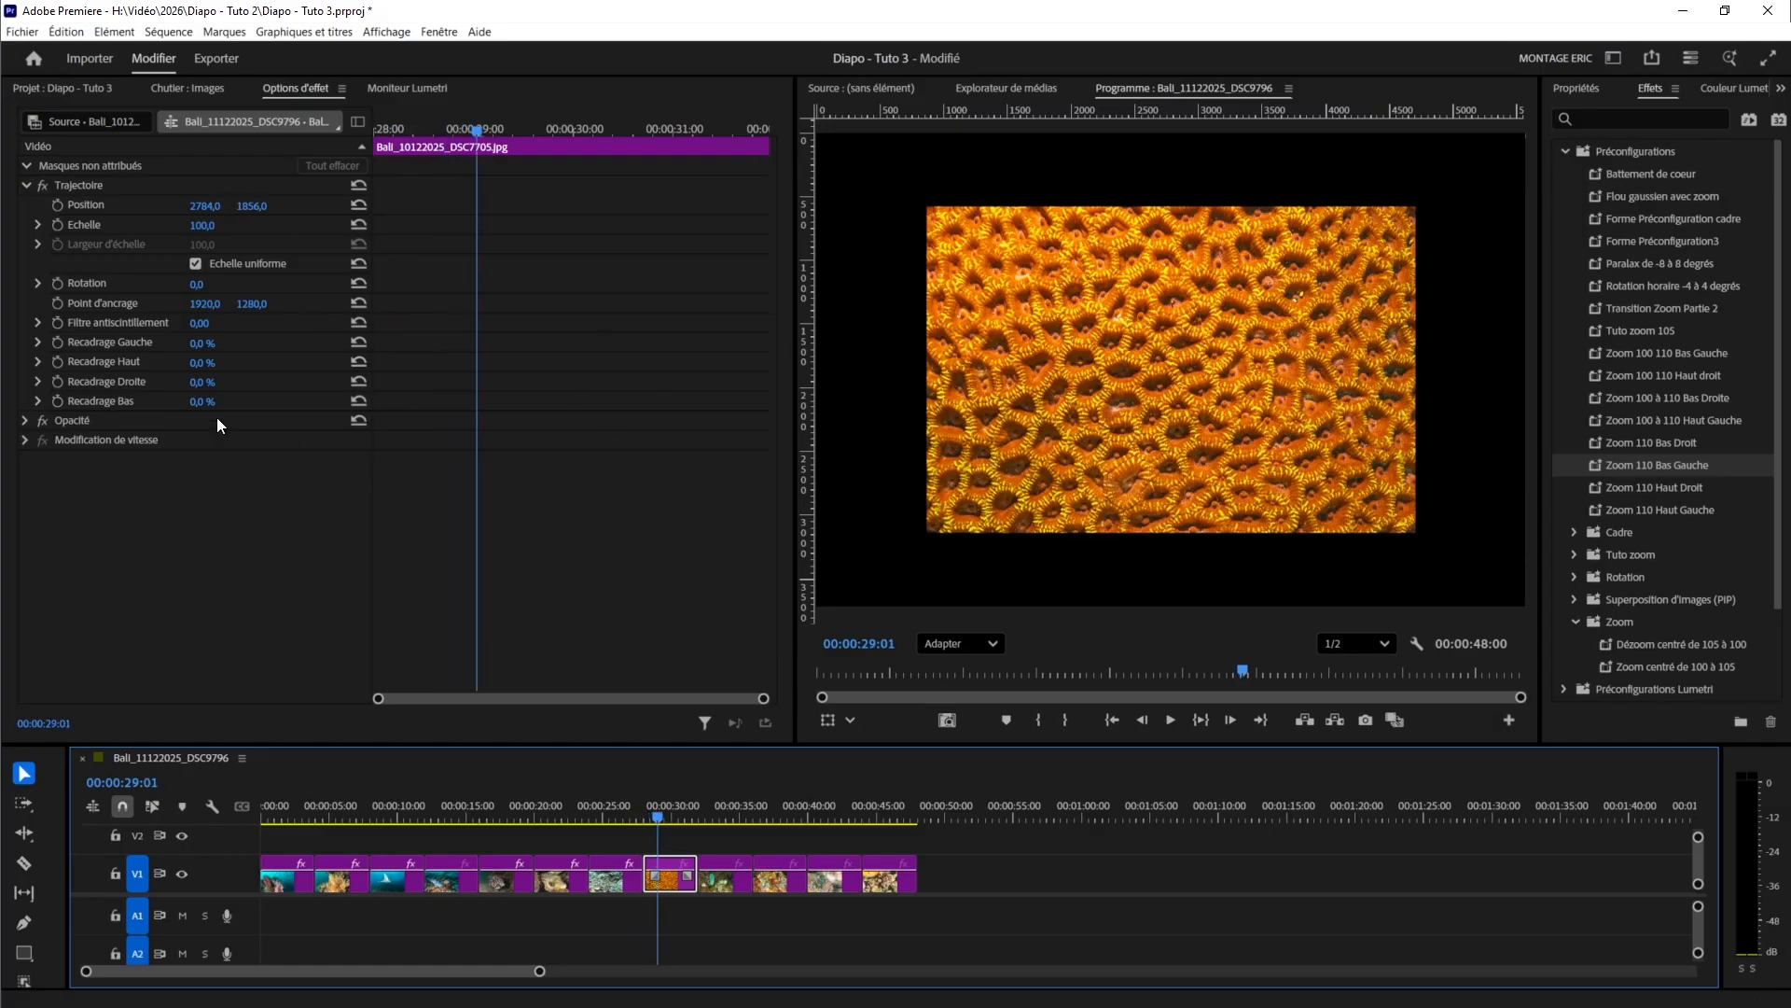
- Set the orange coral clip's Trajectoire Echelle to 146, then find the video effect Transformation and apply it to the clip
mouse_move(200, 226)
mouse_down()
mouse_move(248, 226)
mouse_move(215, 228)
mouse_up()
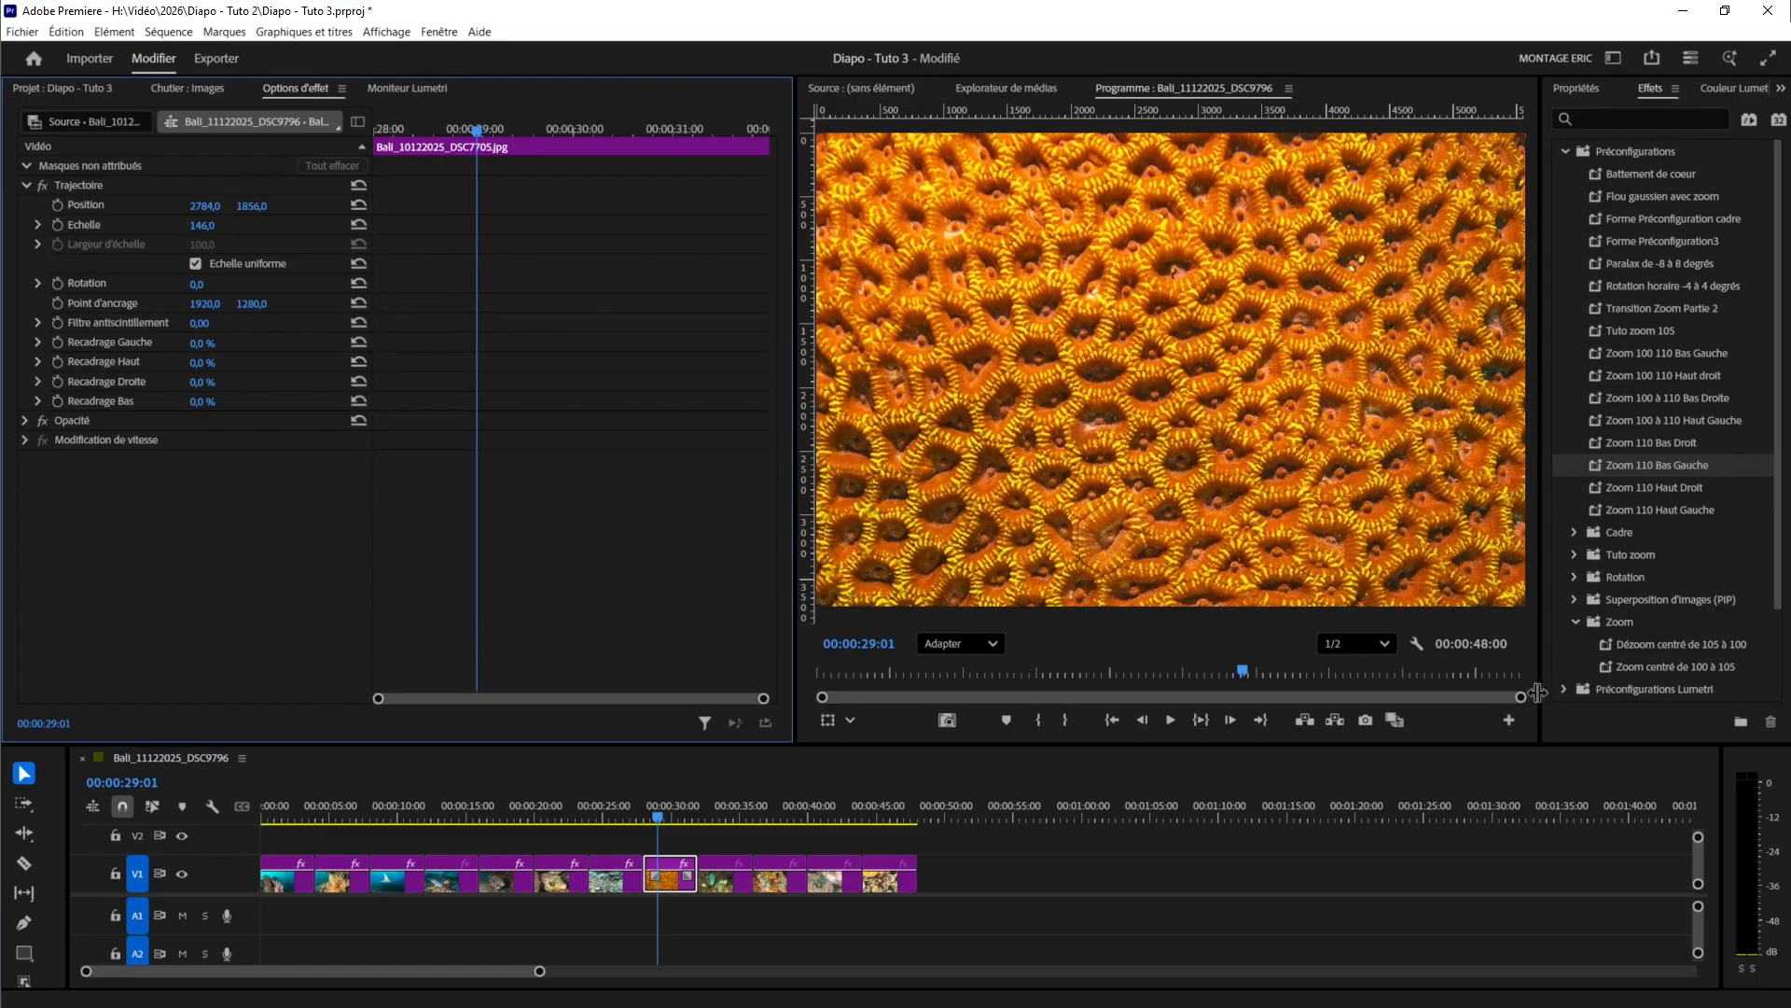
click(1597, 125)
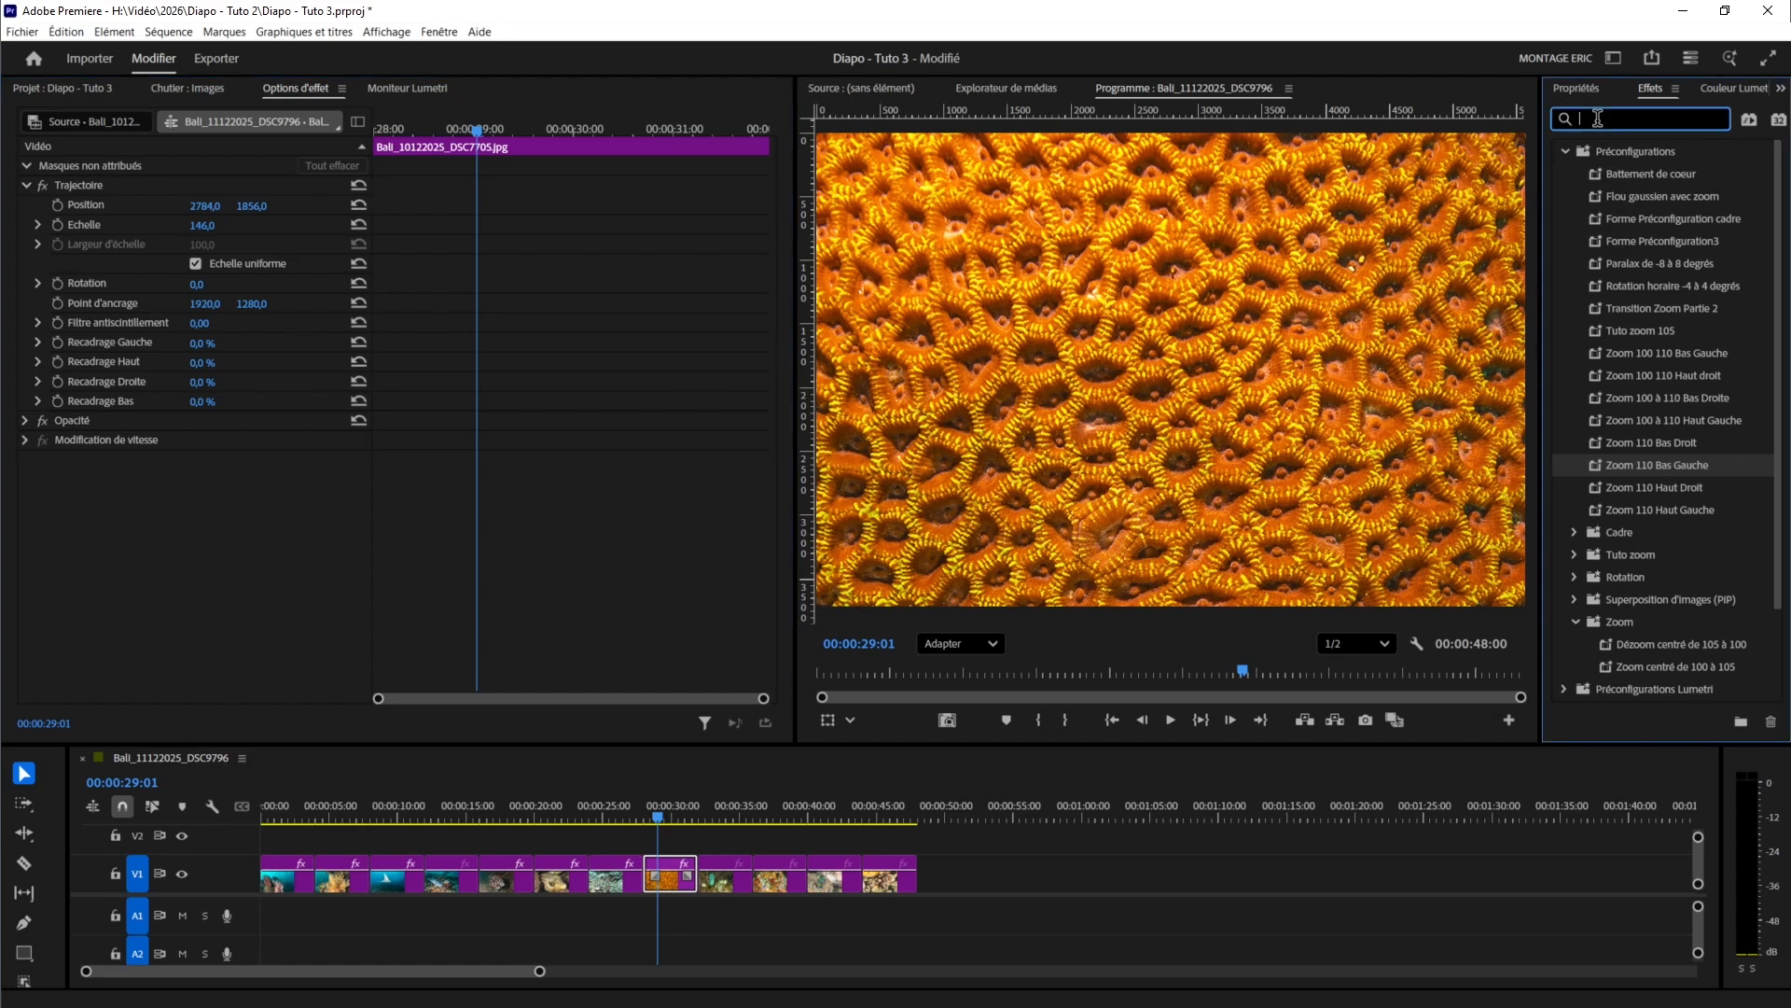
text(tran)
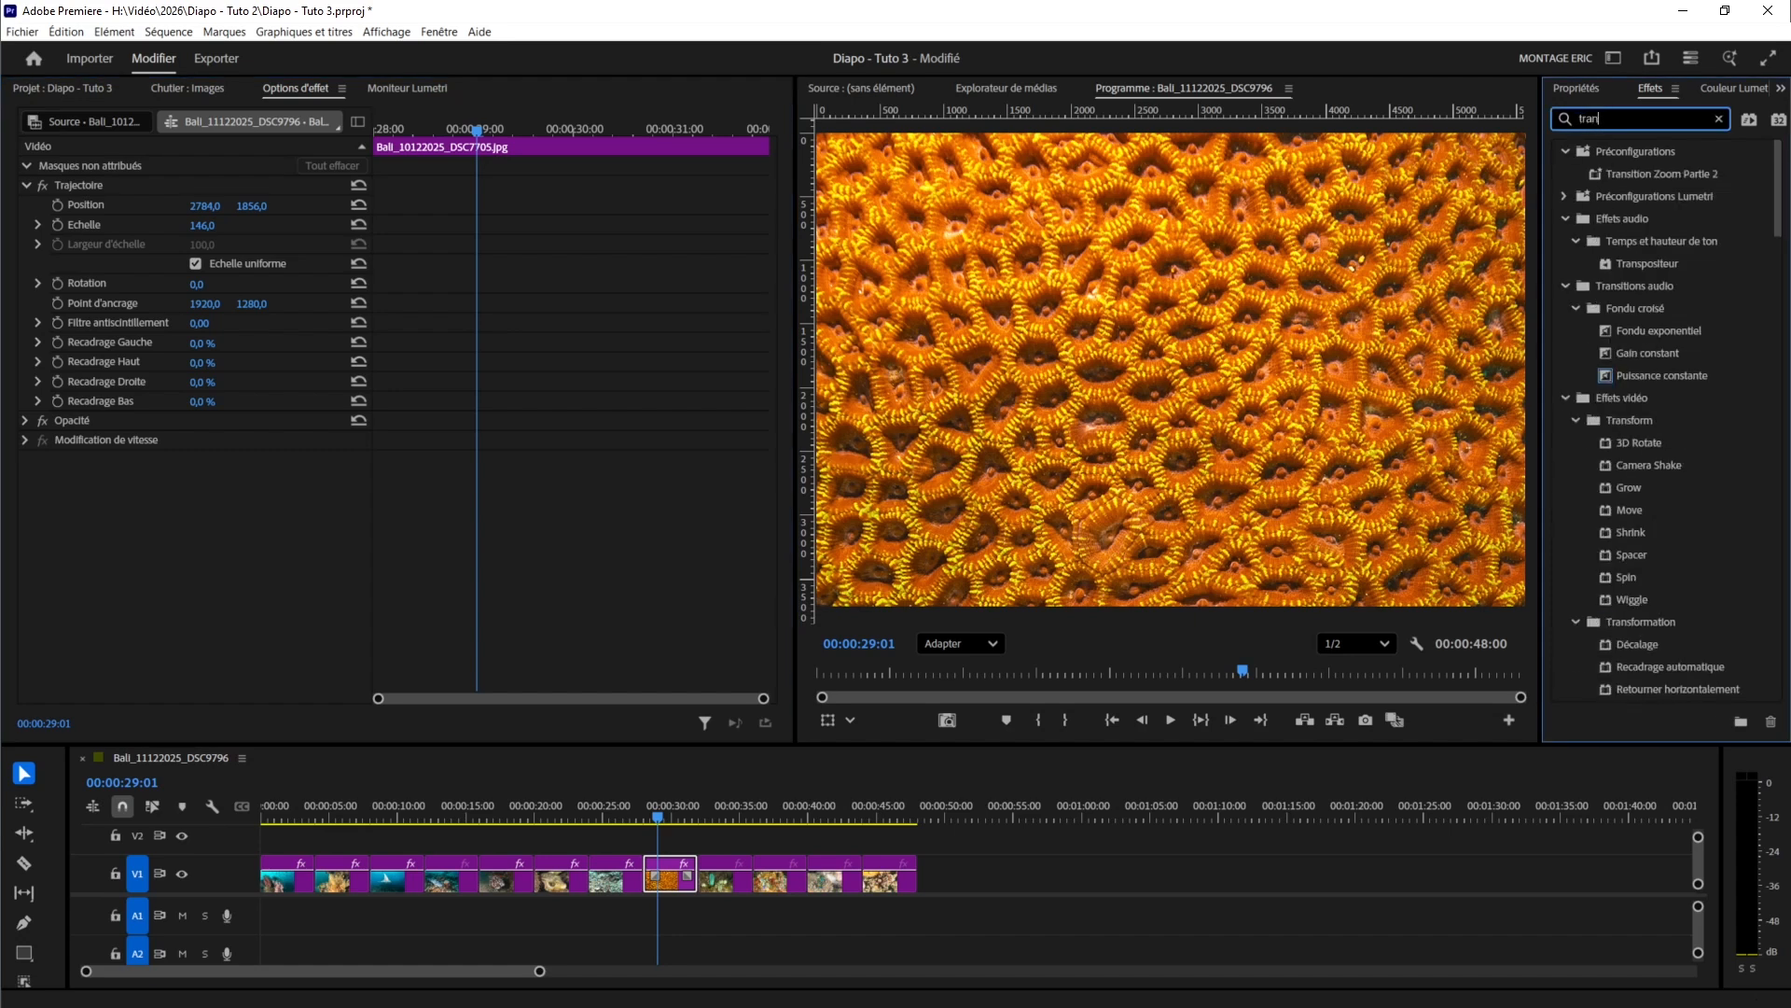
text(sformation)
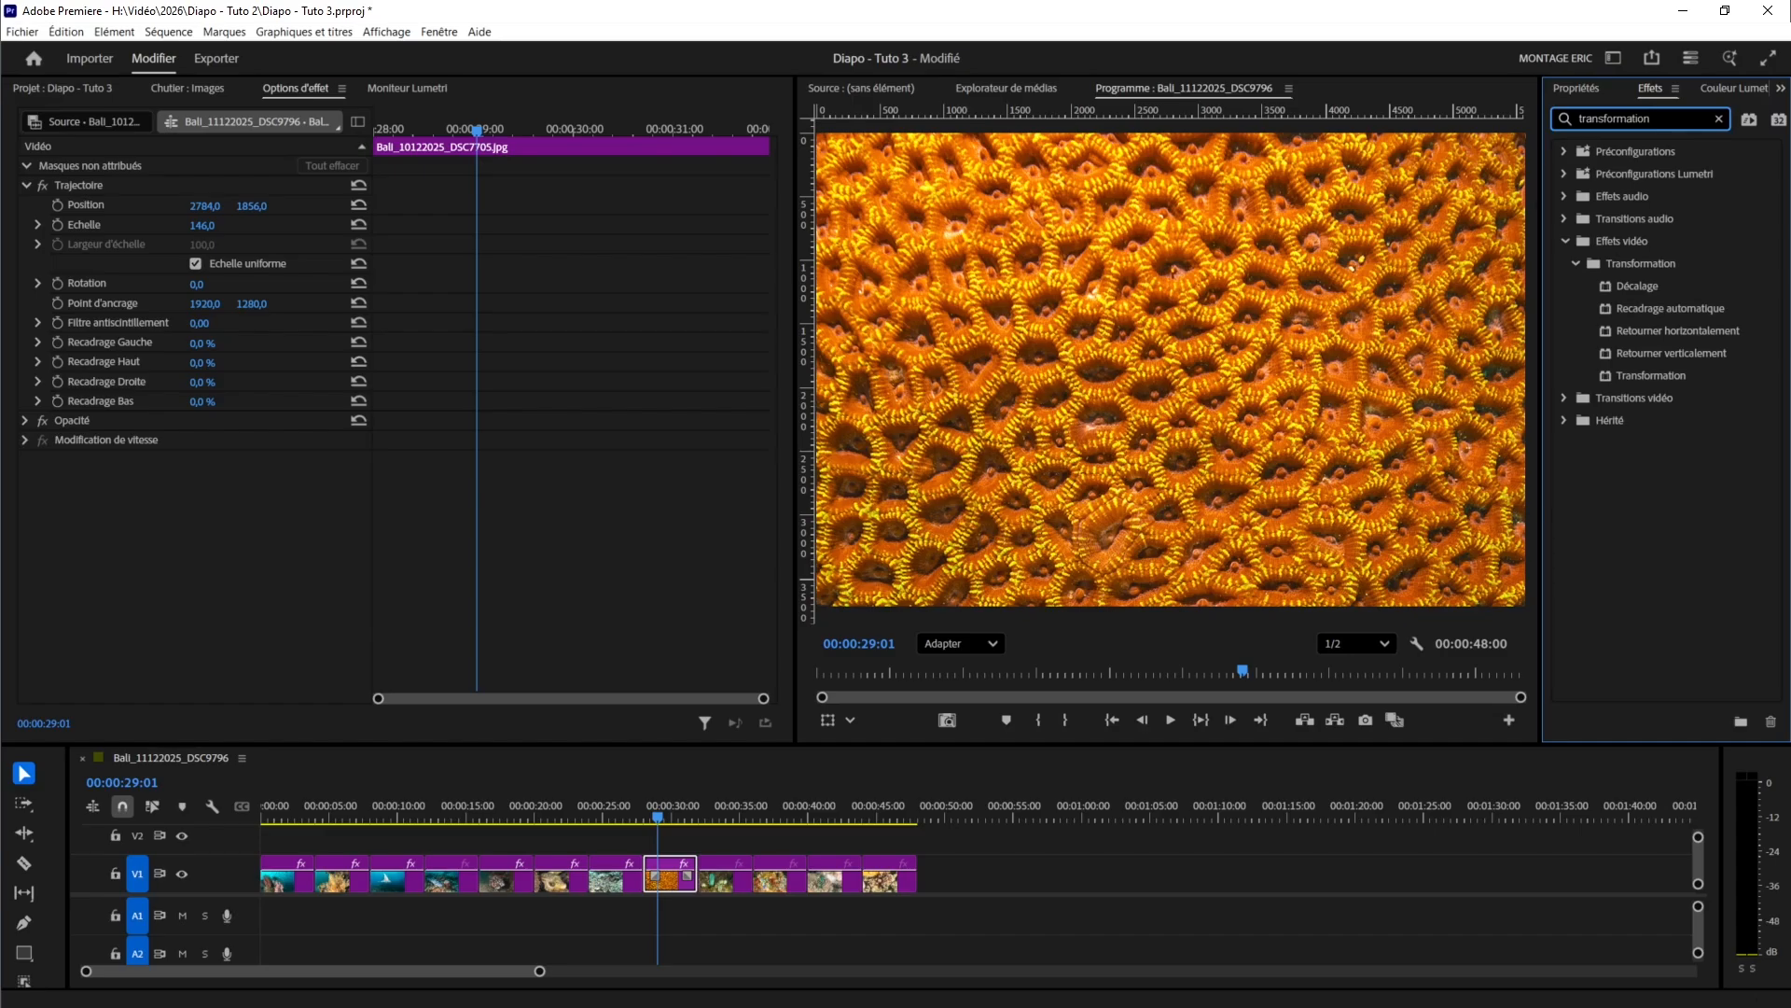
drag(1644, 379, 667, 893)
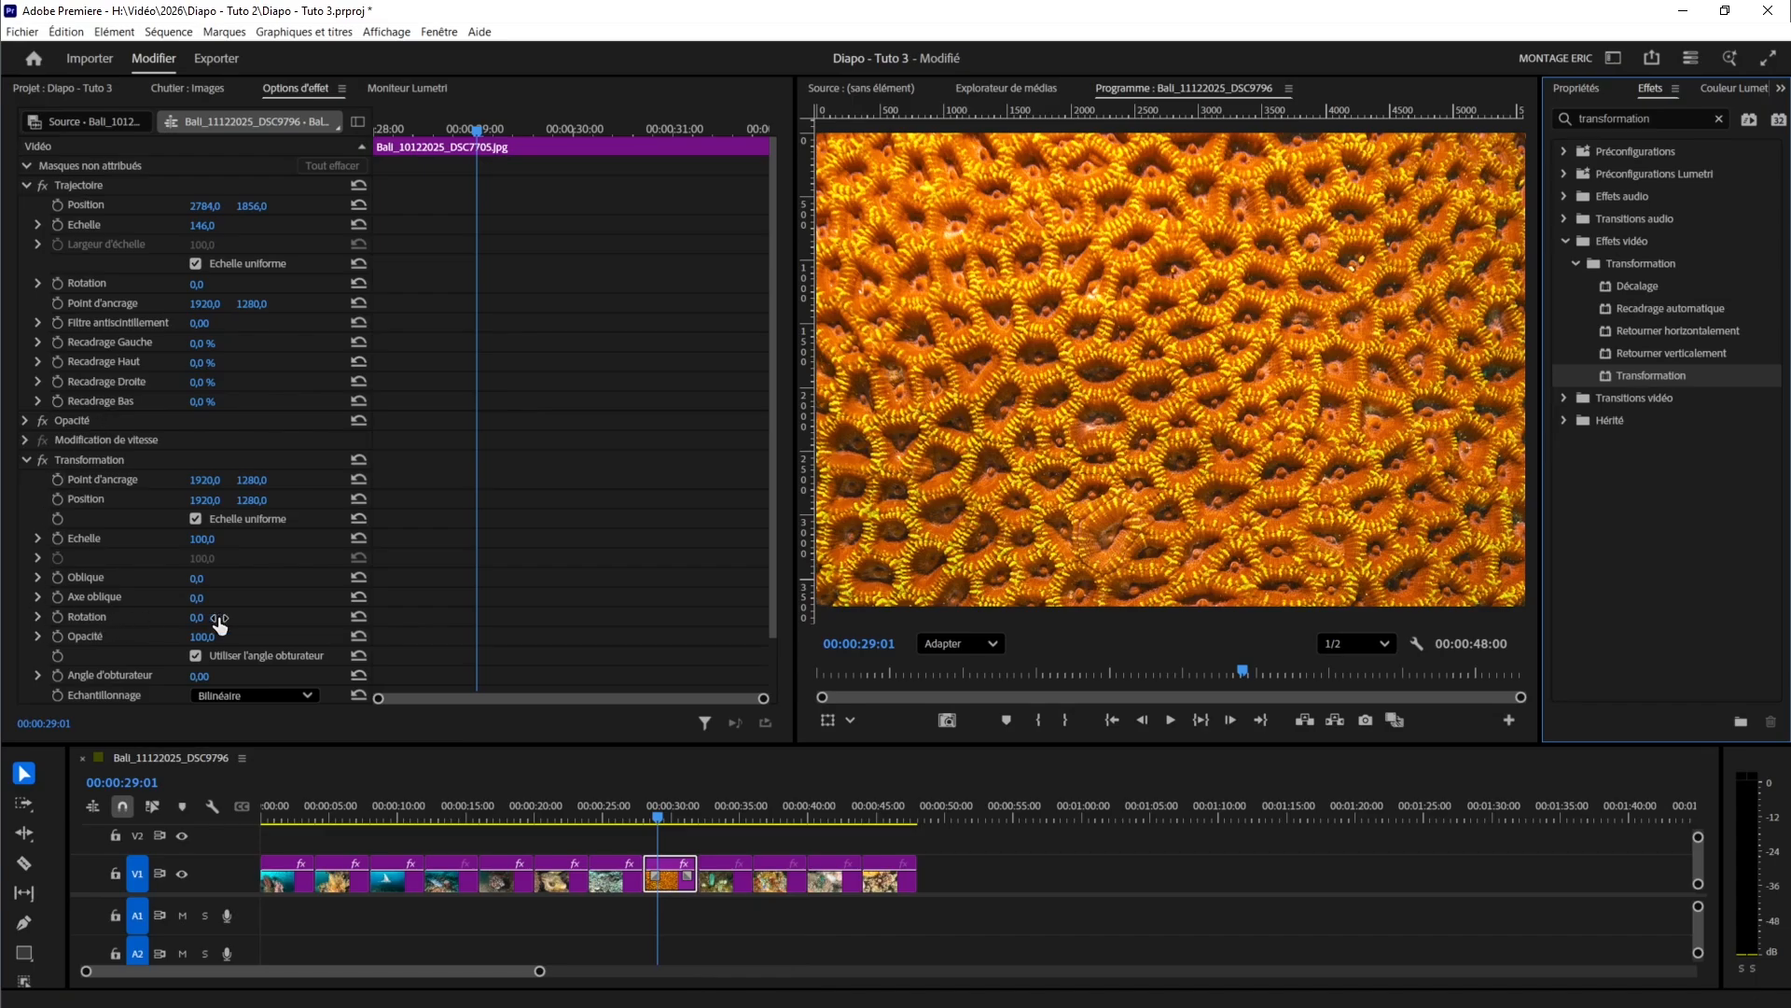
- At the orange coral clip's start, set Transformation's Echelle to 110 and add a Rotation keyframe of -3°
drag(473, 132, 378, 139)
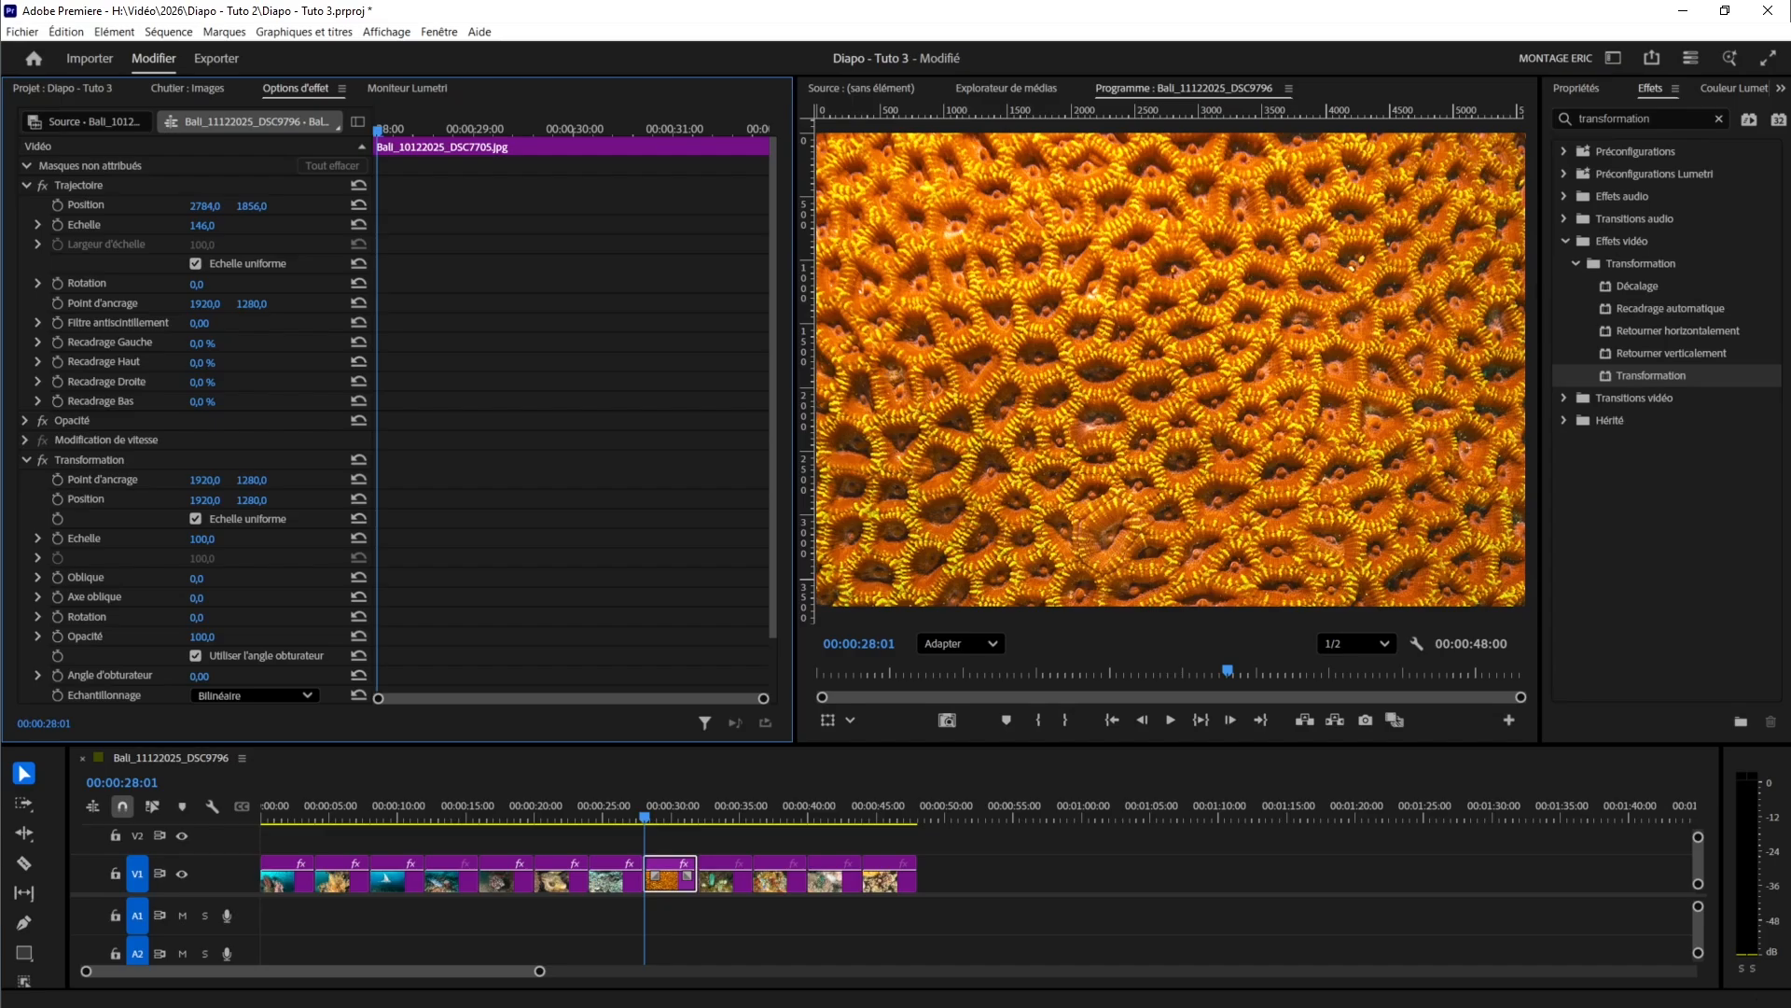
drag(203, 539, 214, 539)
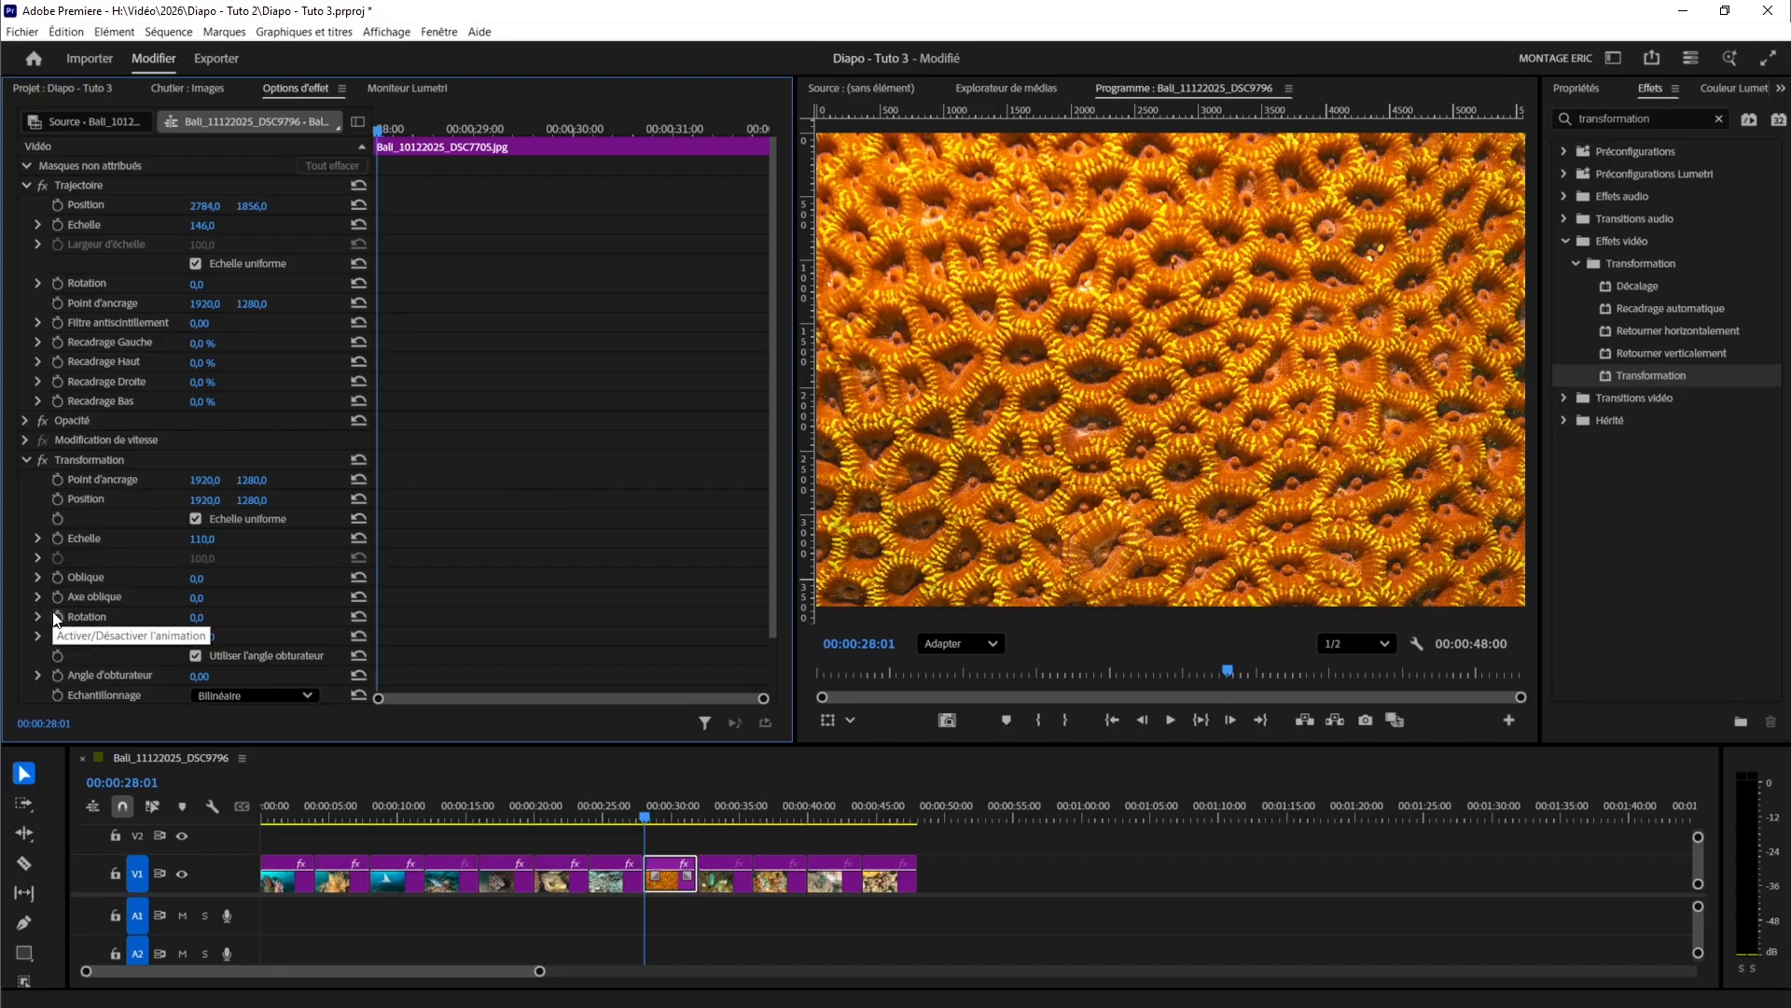
click(194, 618)
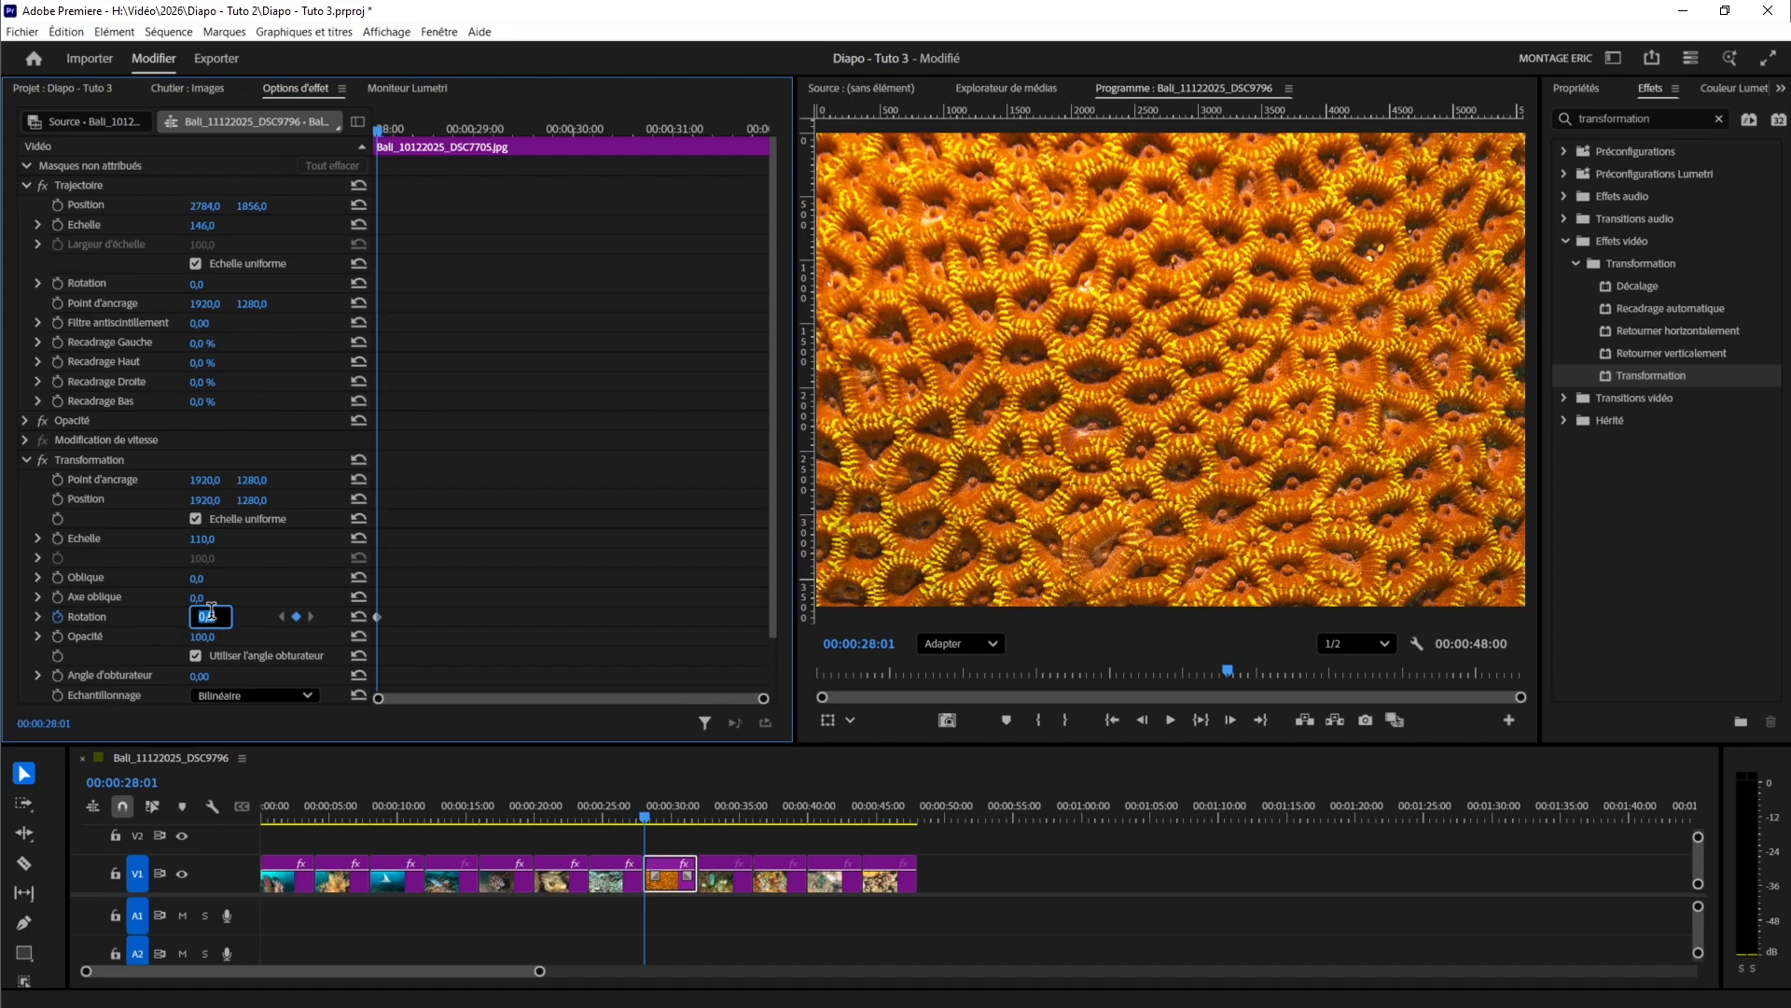
text(-3)
key(Return)
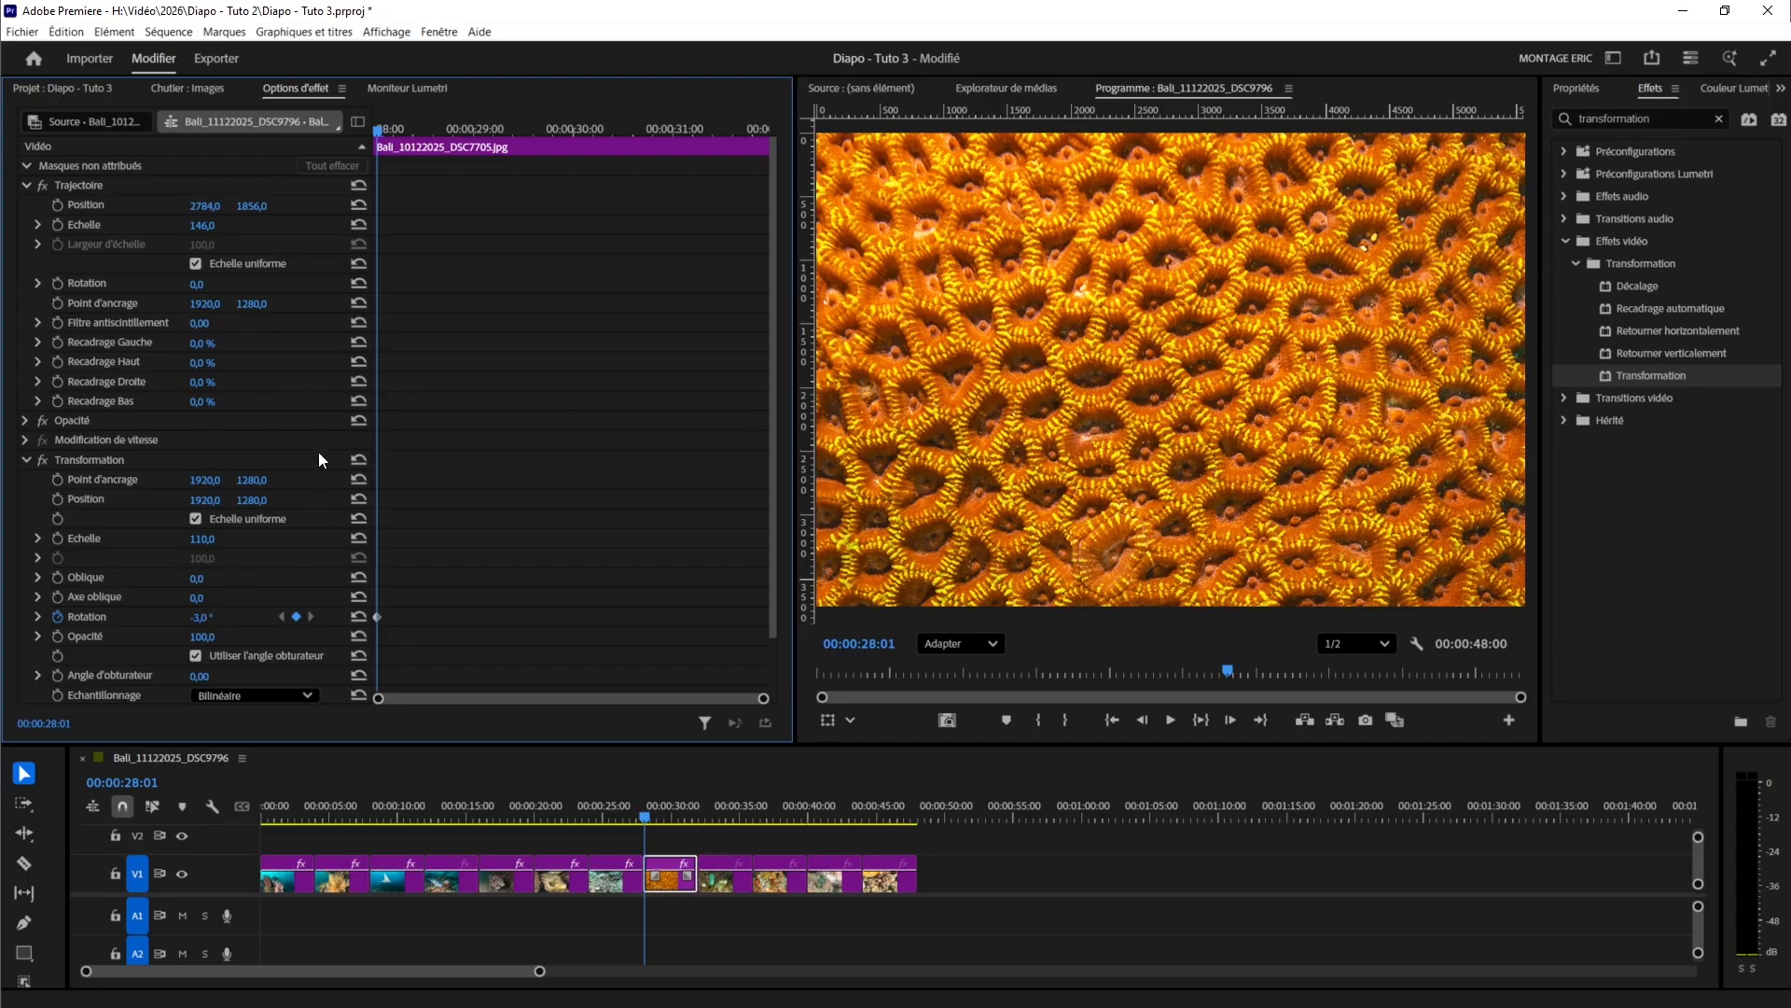
- Add a second Transformation Rotation keyframe of 3° near the orange coral clip's end, at 00:00:31:17
drag(377, 133, 741, 201)
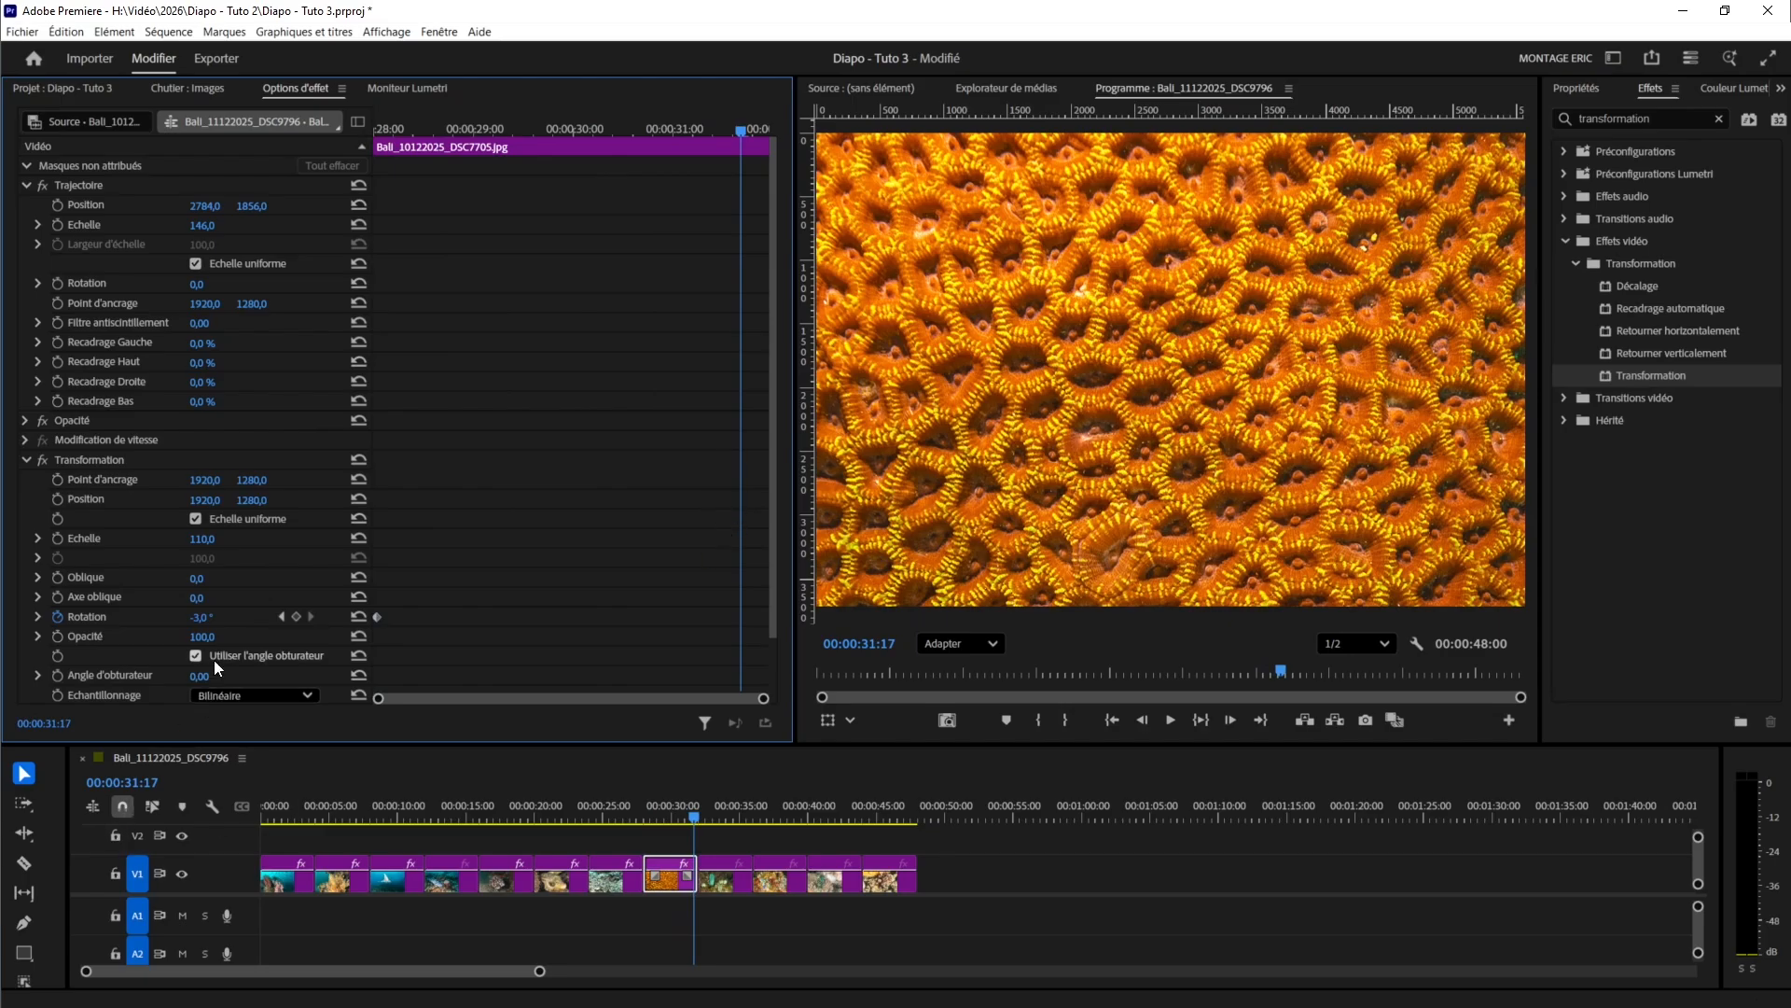
click(207, 616)
click(205, 618)
key(BackSpace)
key(Return)
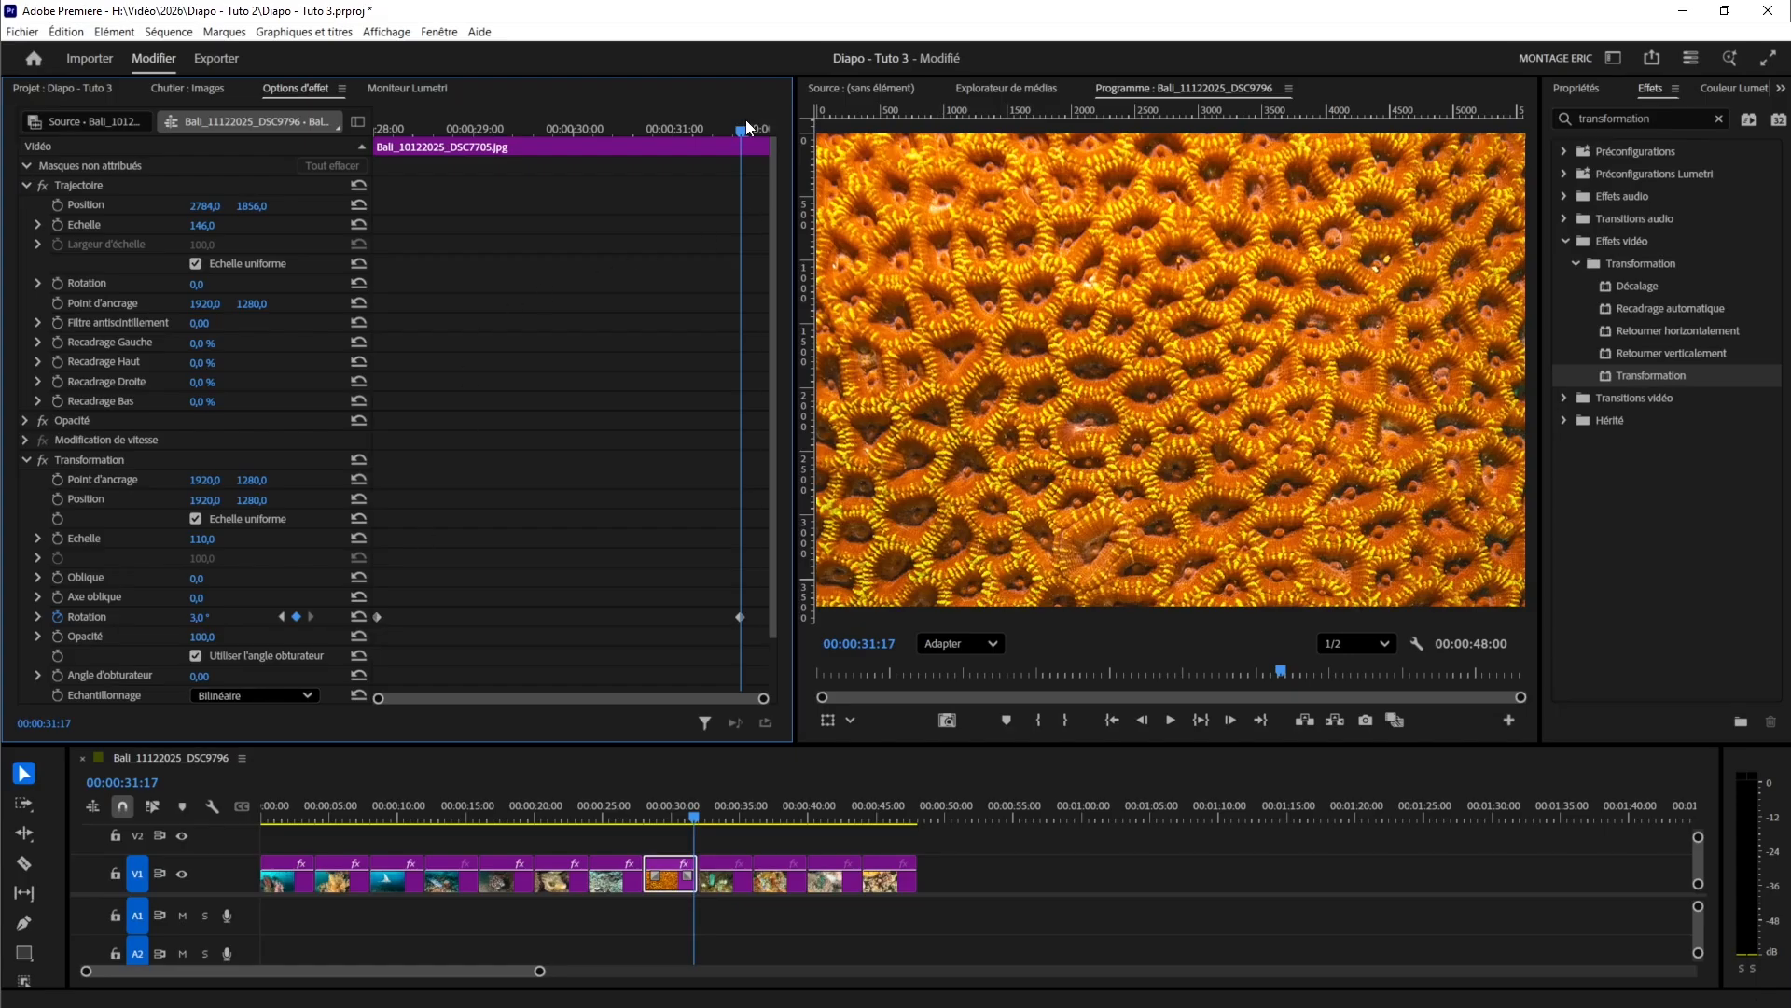
drag(737, 132, 735, 244)
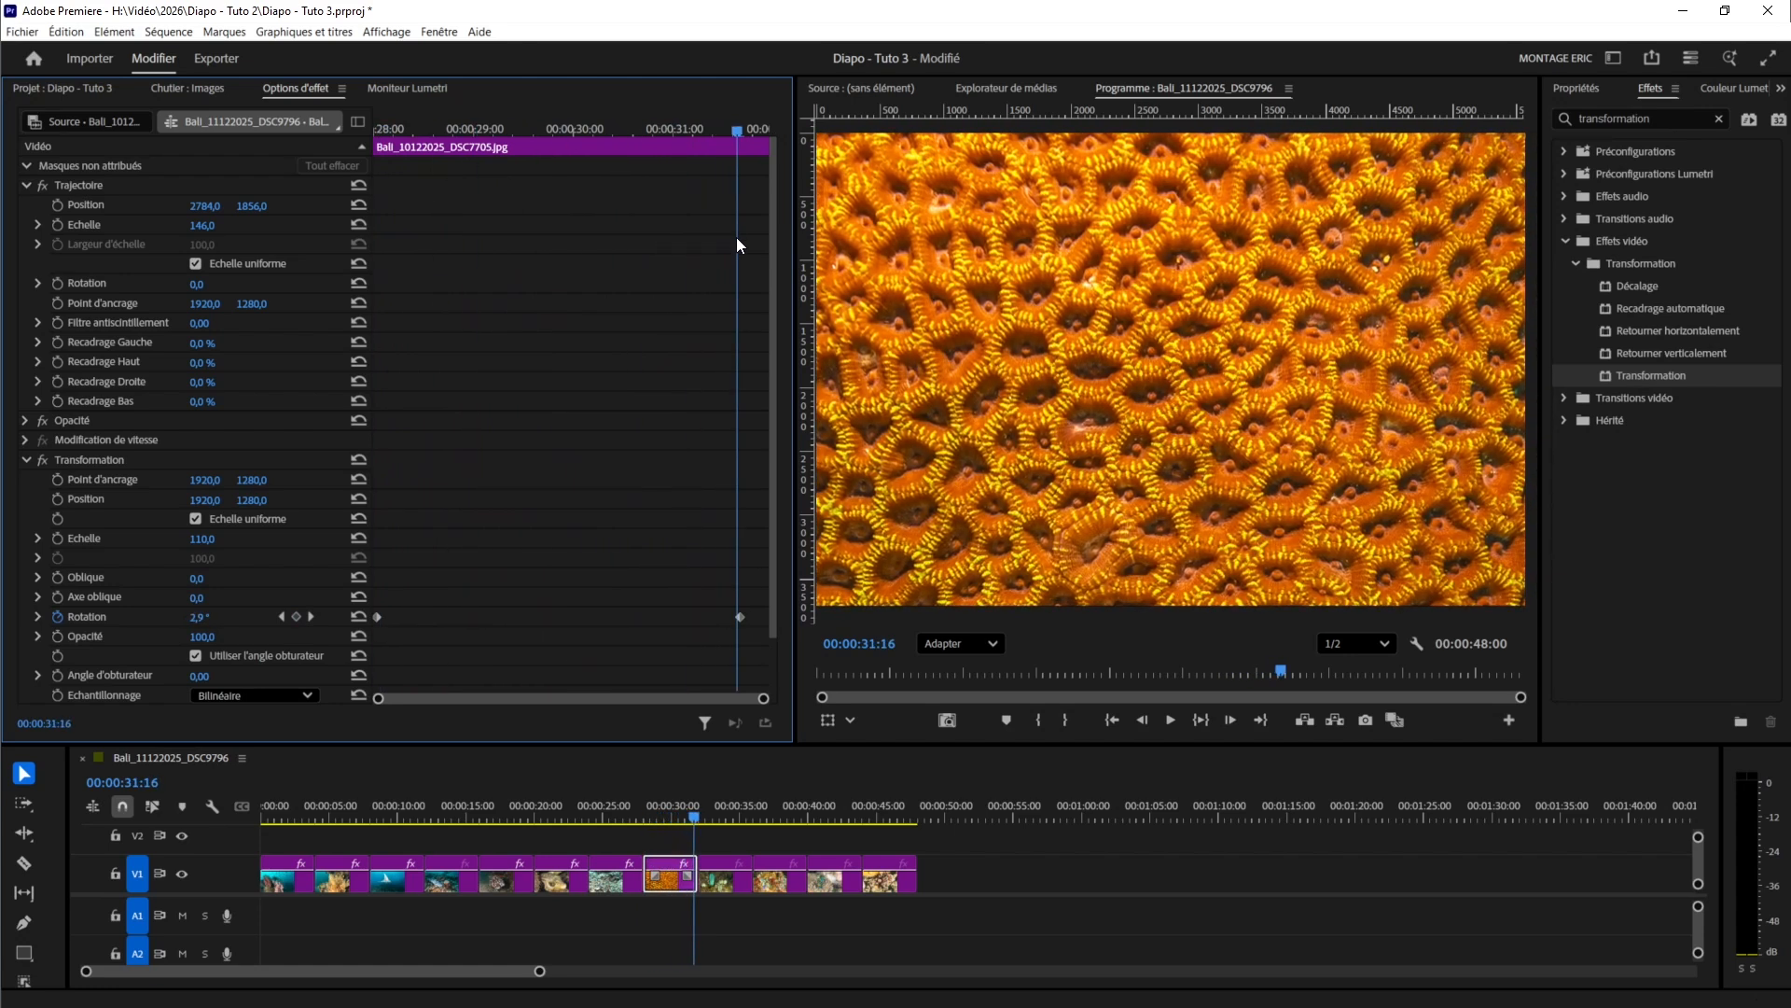
- Save the animated Transformation effect as a preset named "Rotation -3 à 3" and play the orange coral clip to check the rotation
click(77, 456)
right_click(76, 456)
click(140, 485)
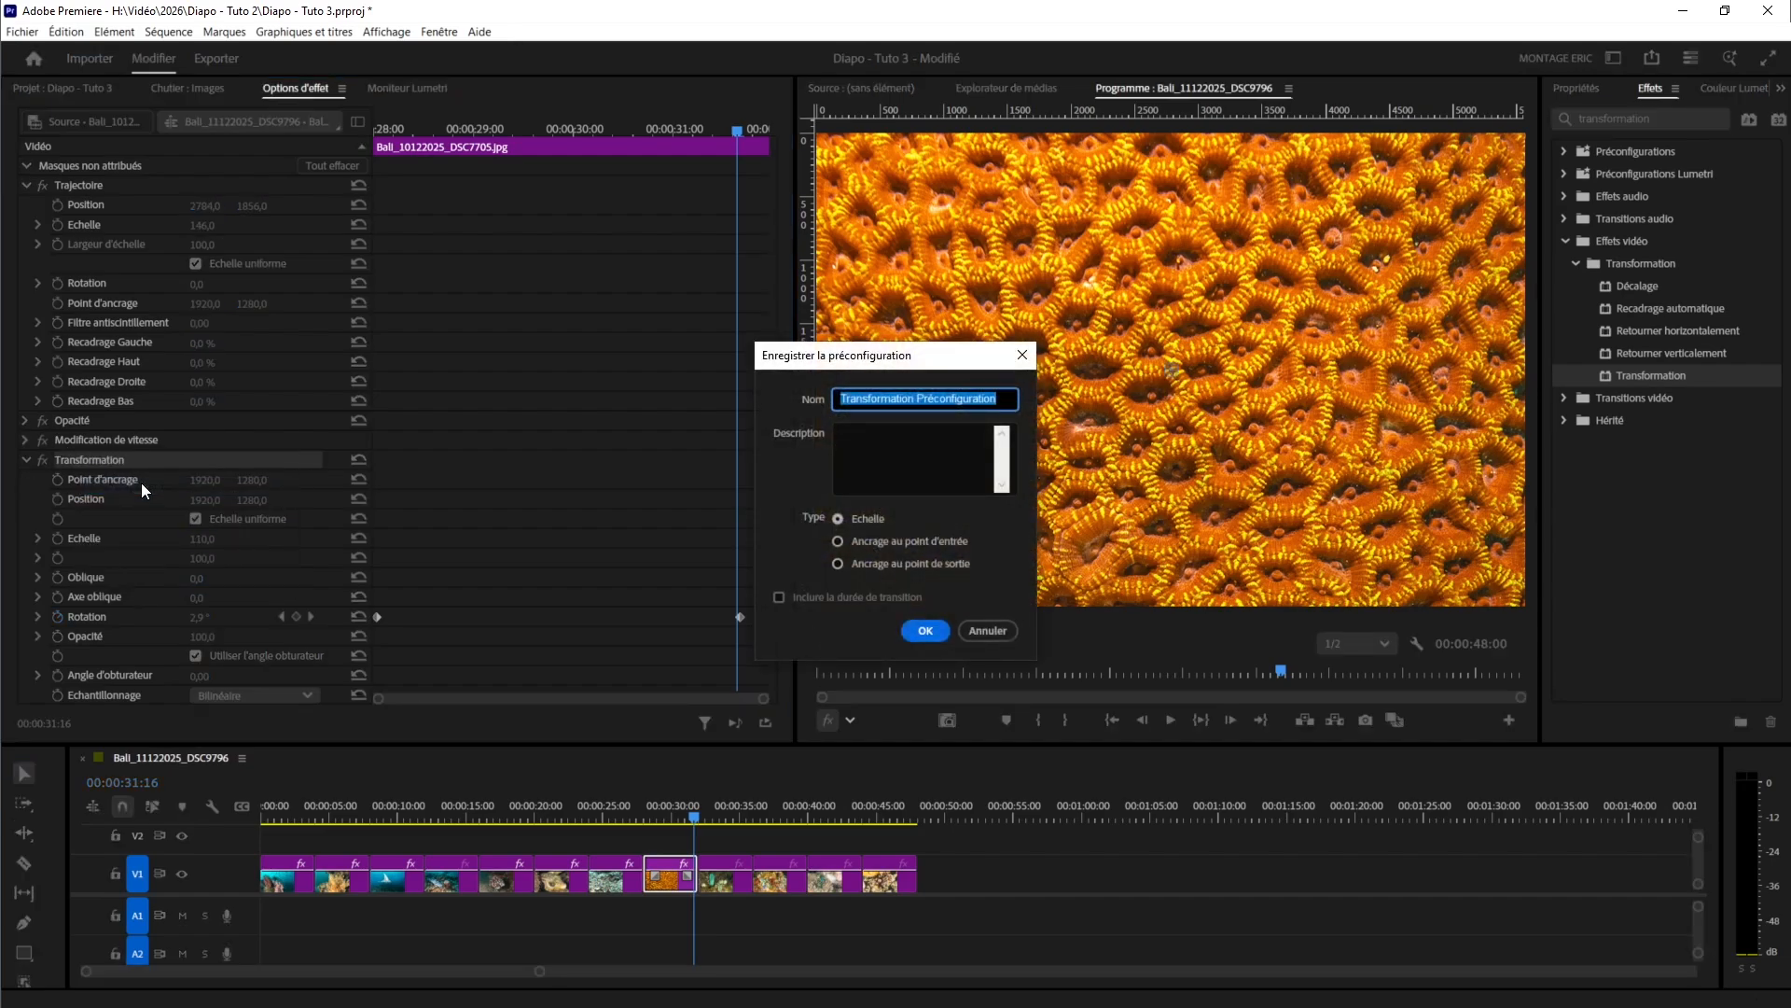
text(Rotation -3 à 3)
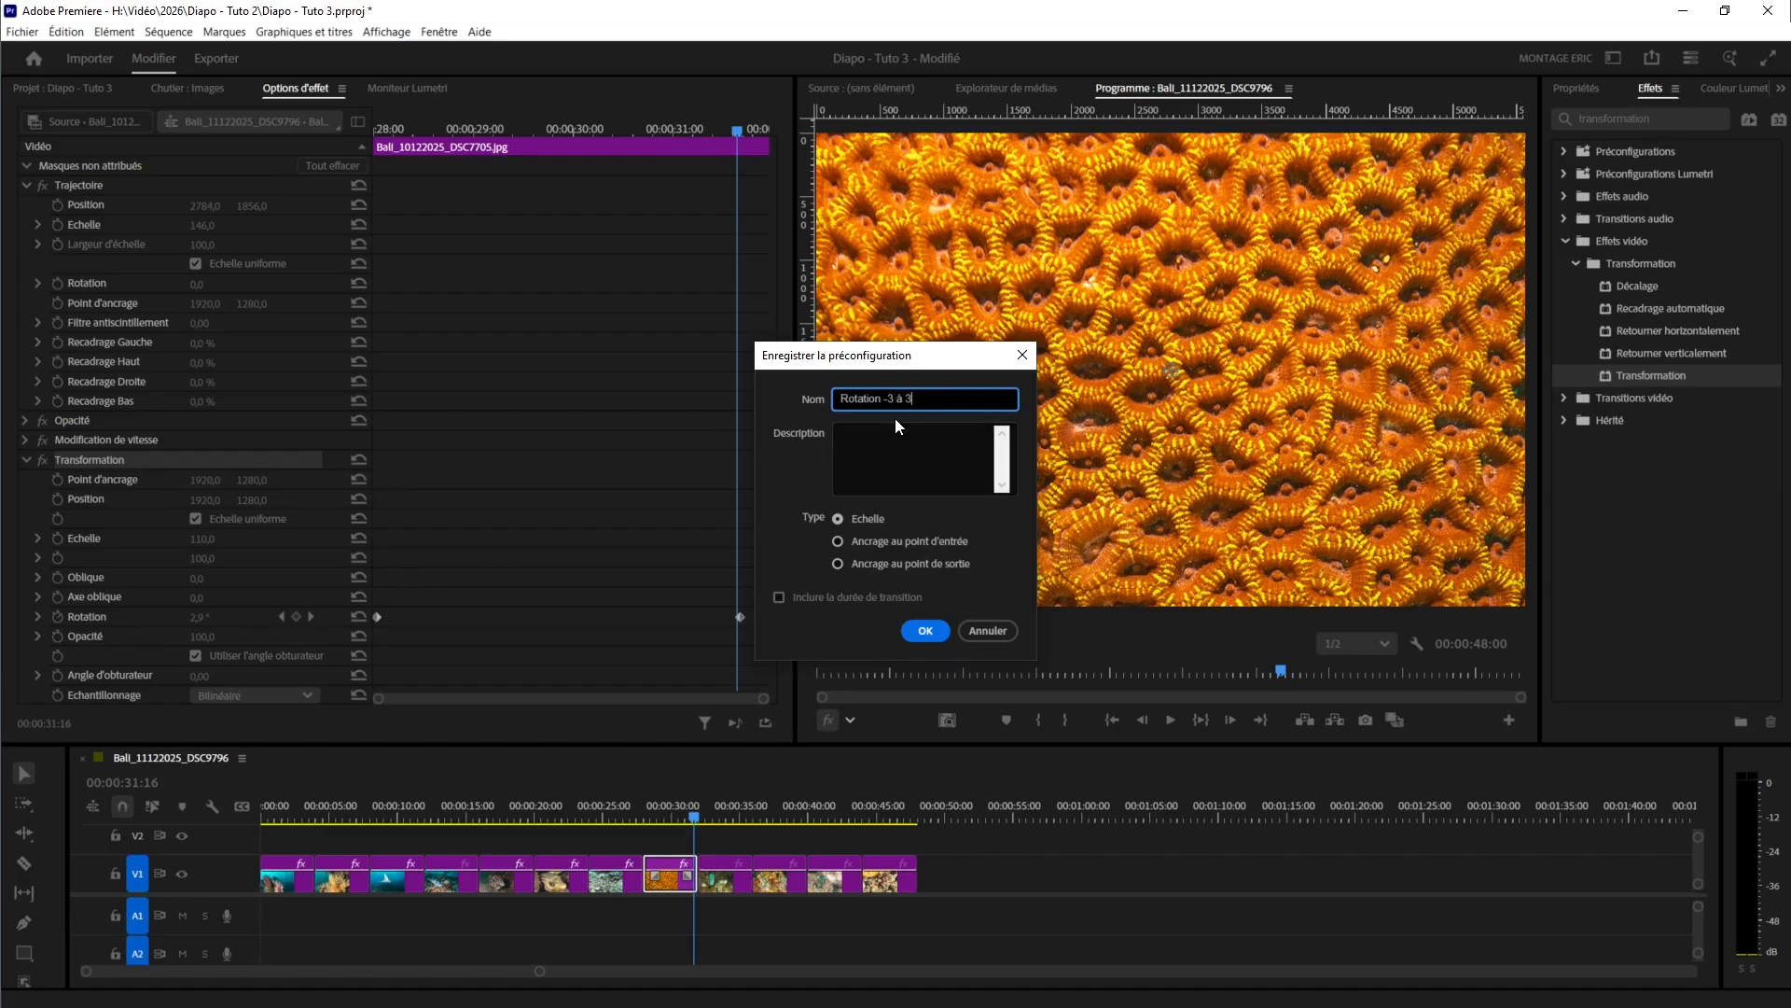
click(924, 631)
drag(696, 813, 652, 815)
key(space)
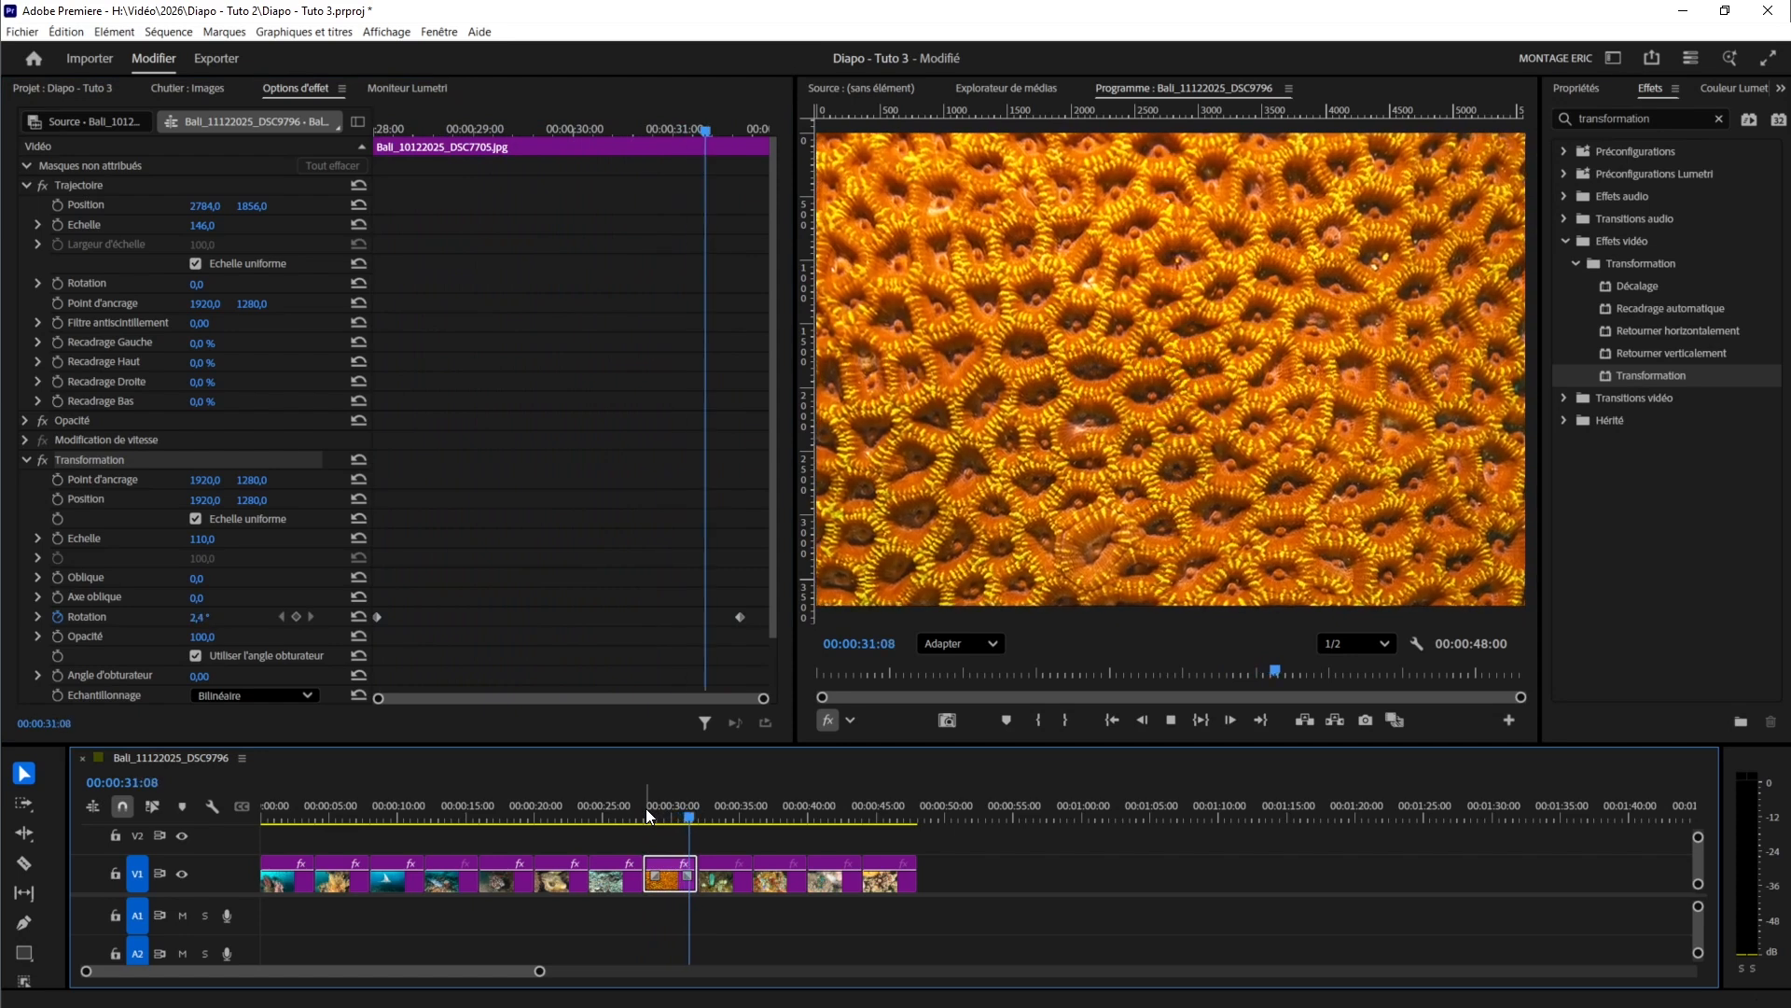
key(space)
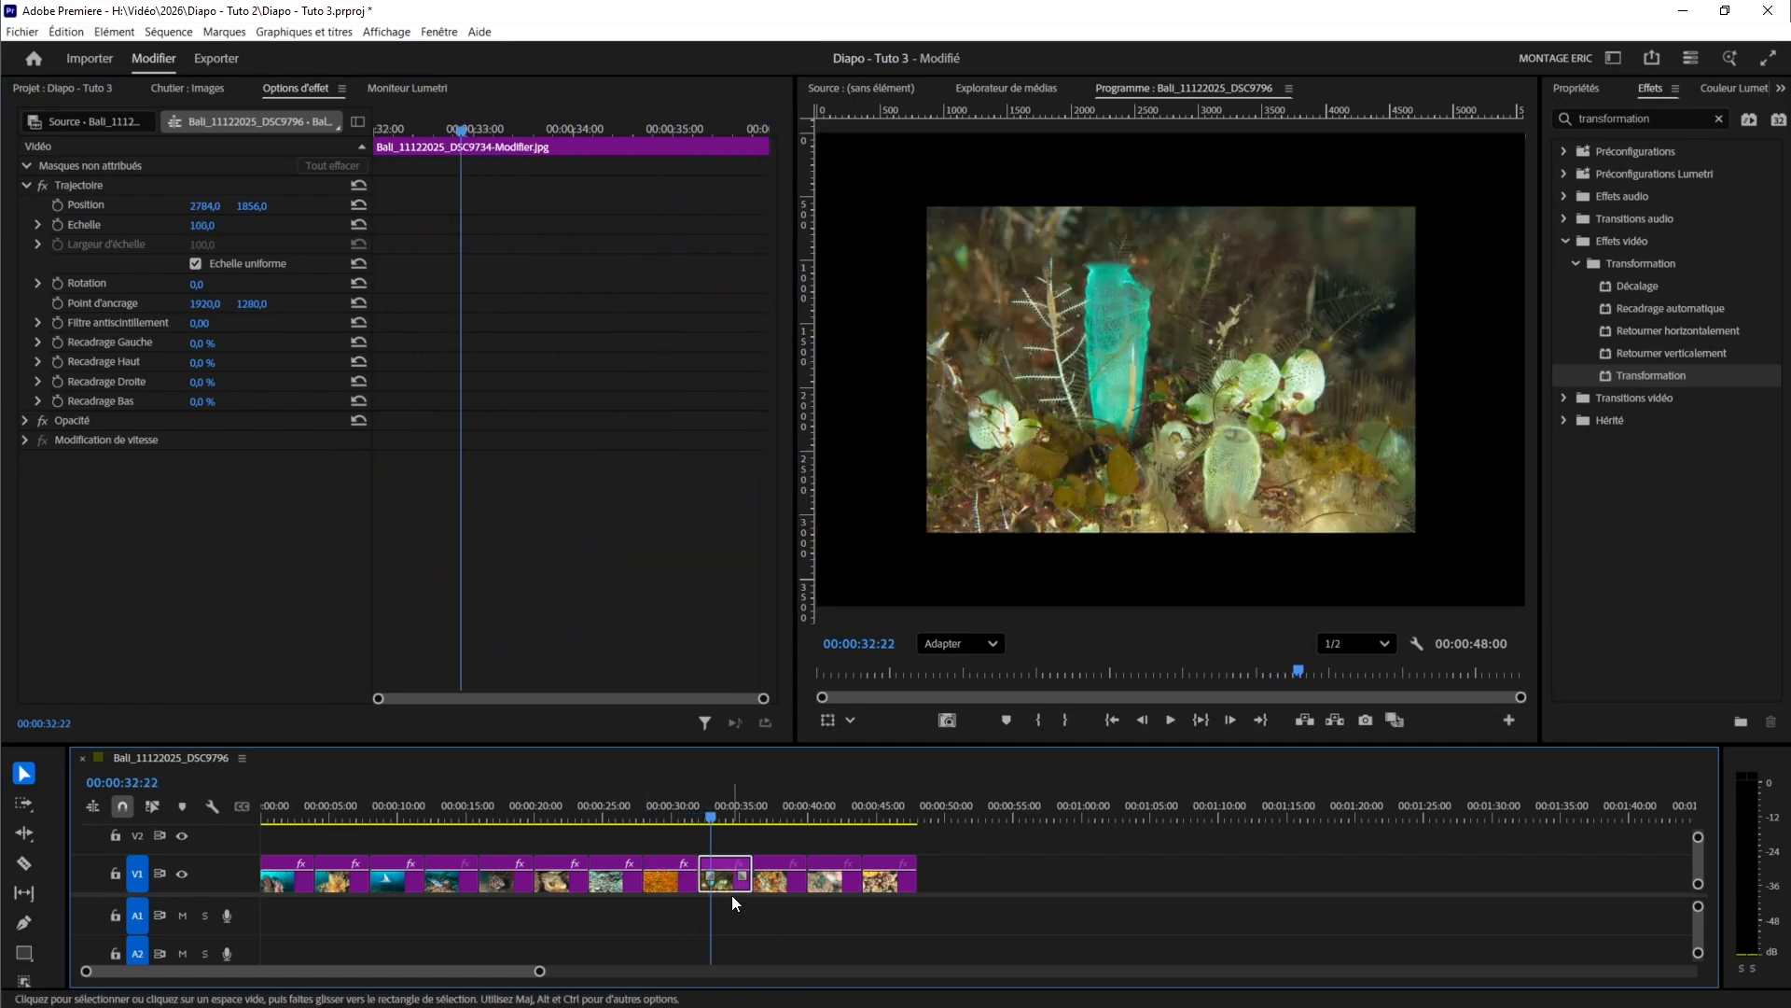
- Set the Trajectoire Echelle of clip Bali_11122025_DSC9734-Modifier.jpg to 148, apply the preset "Zoom centré 100 à 105 (tuto)" and play it
drag(206, 226, 248, 227)
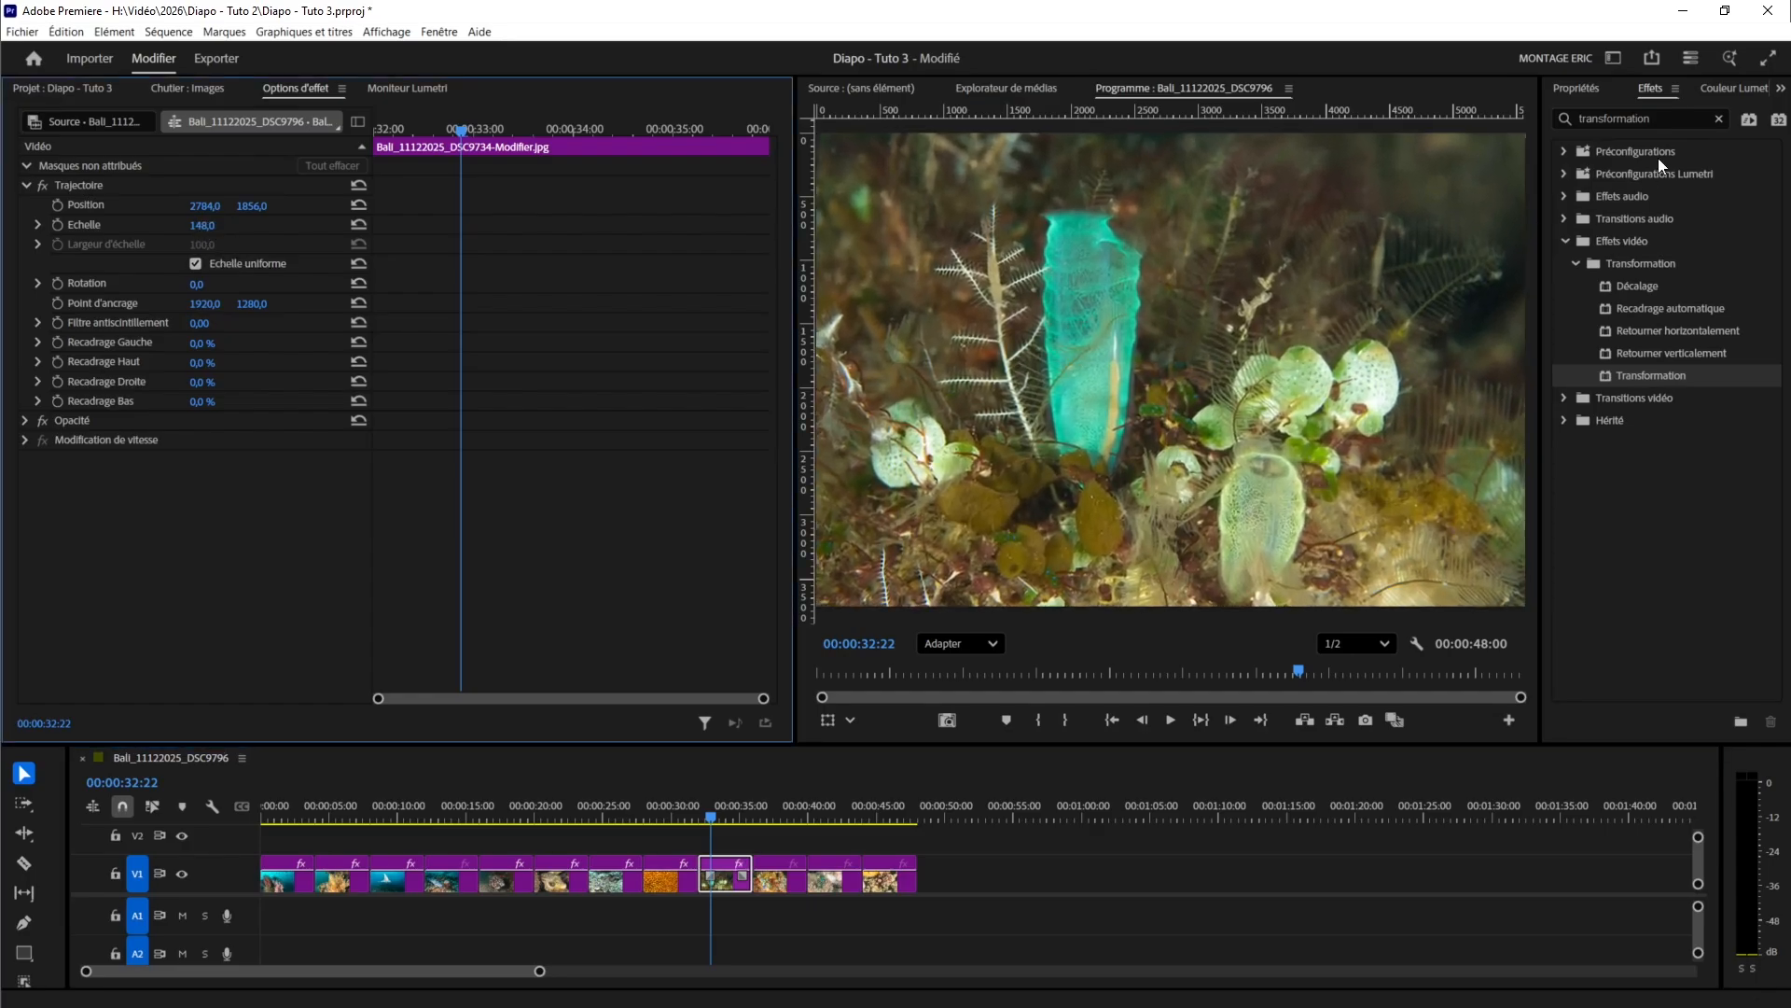
click(1720, 120)
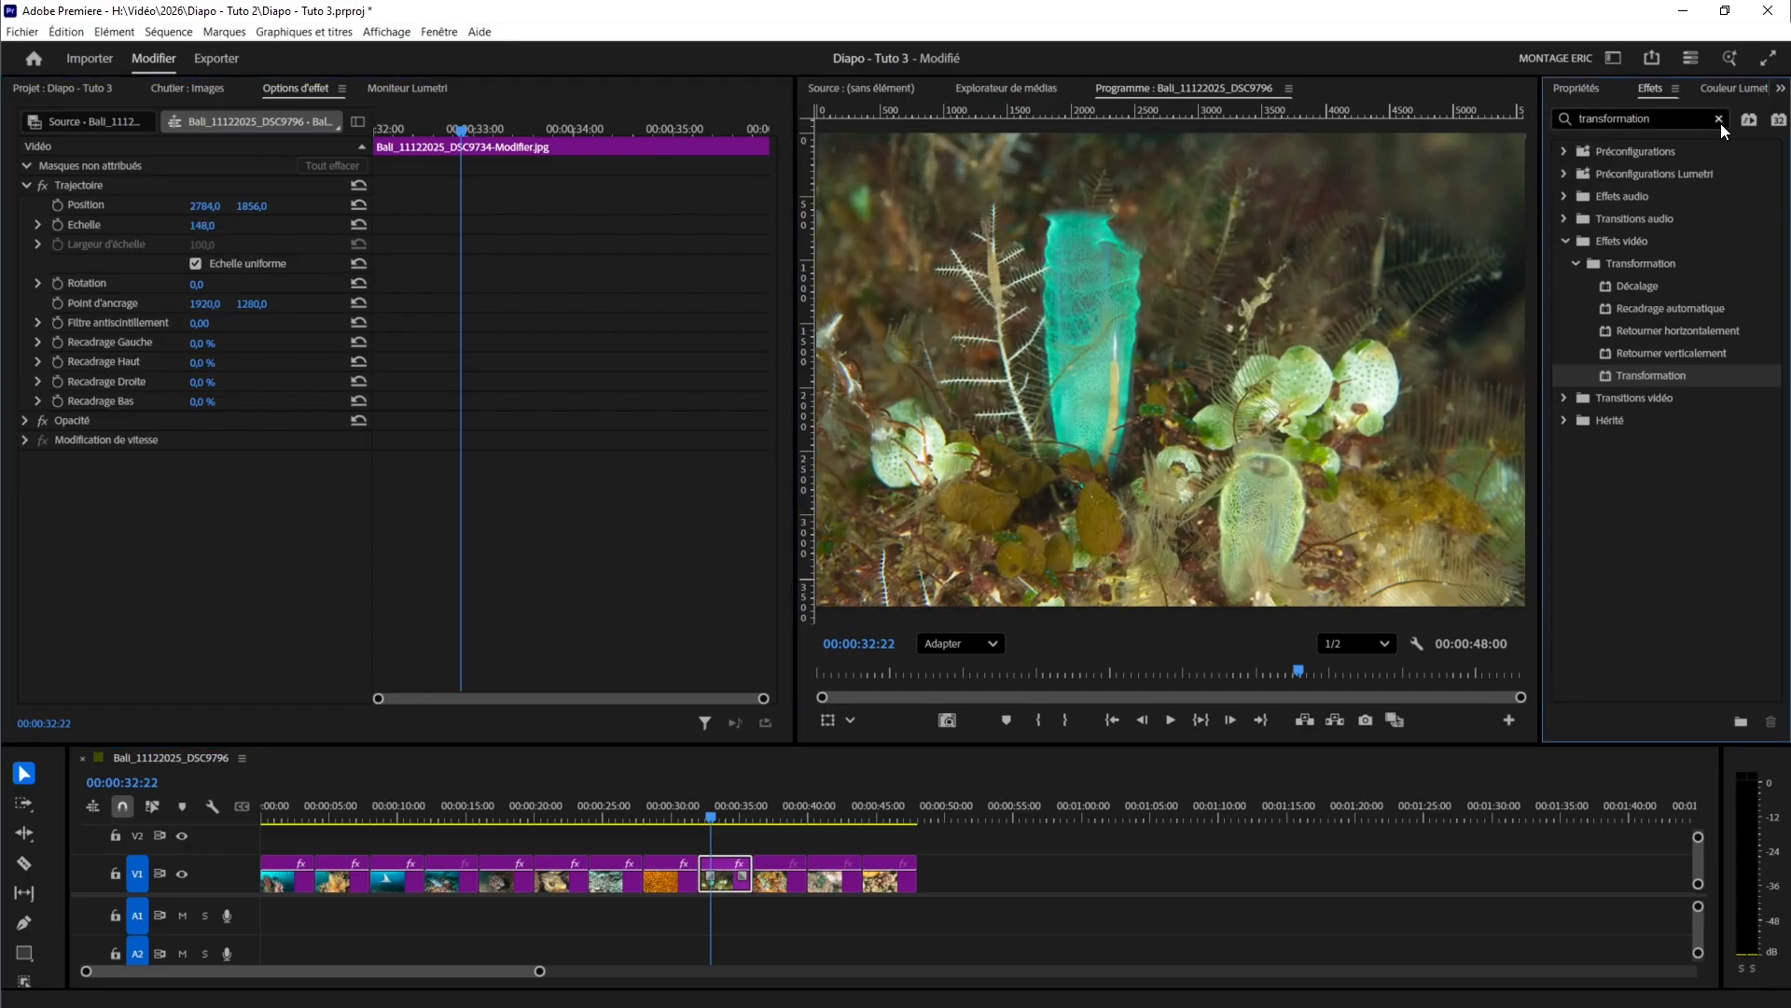
click(1565, 151)
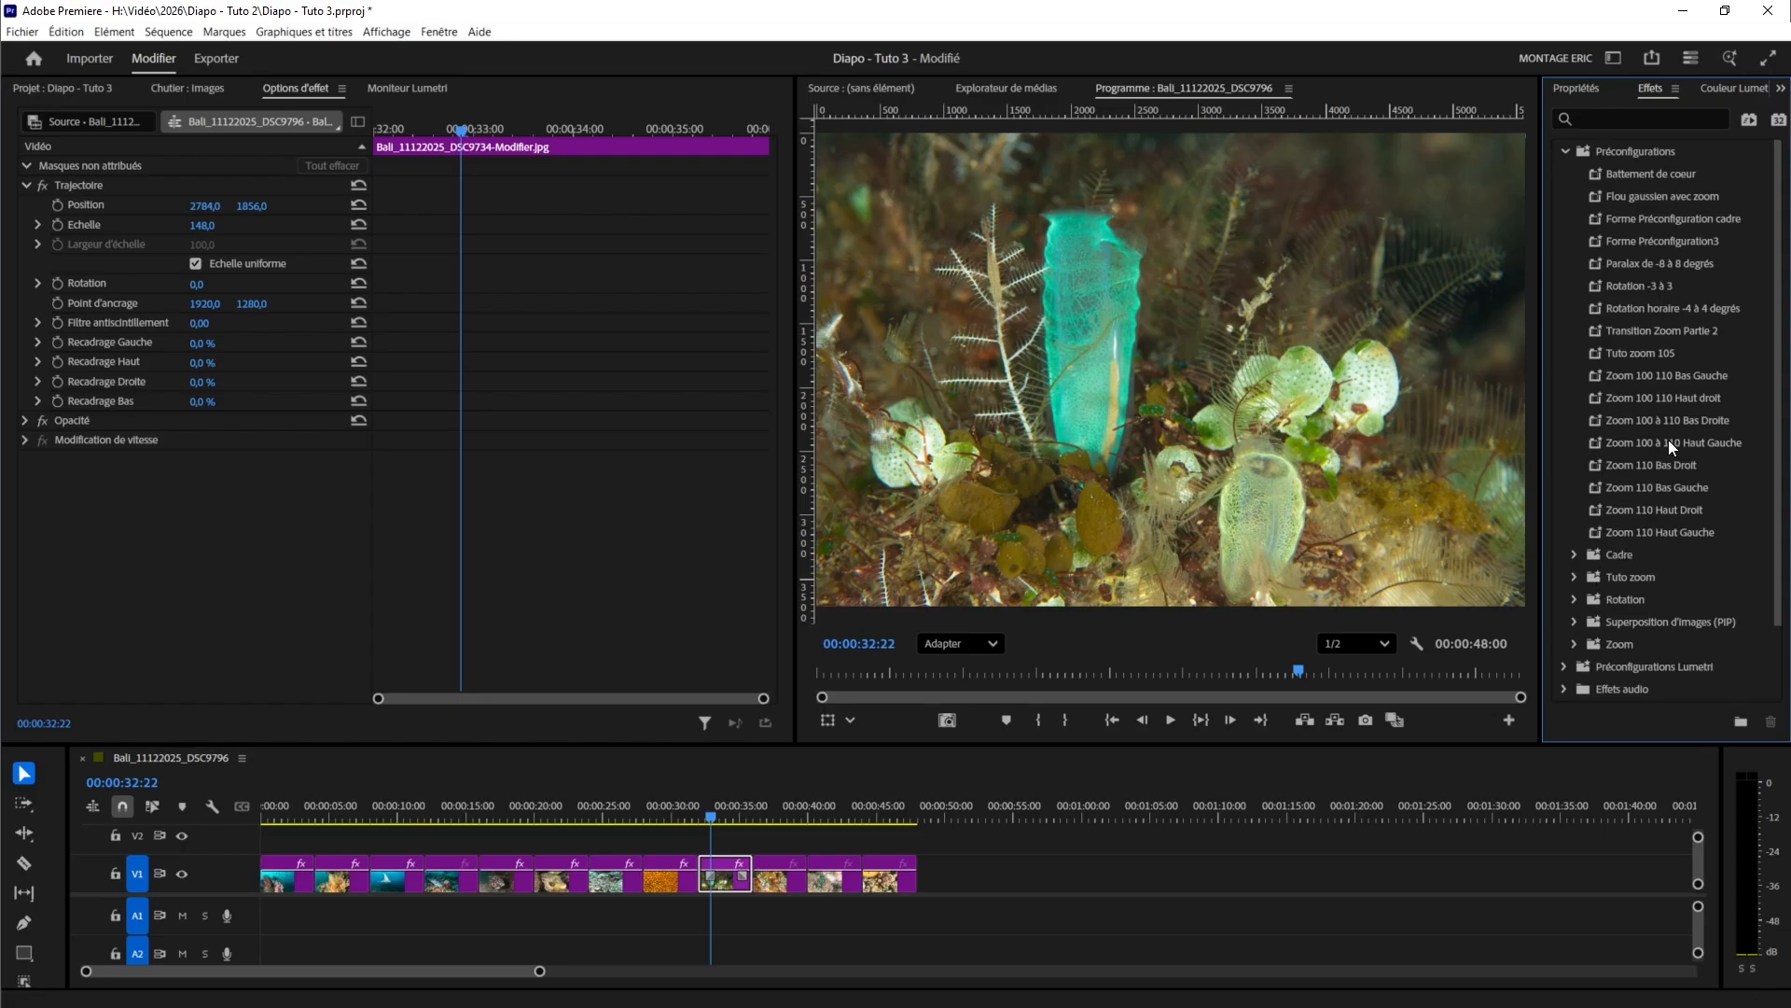
click(1575, 577)
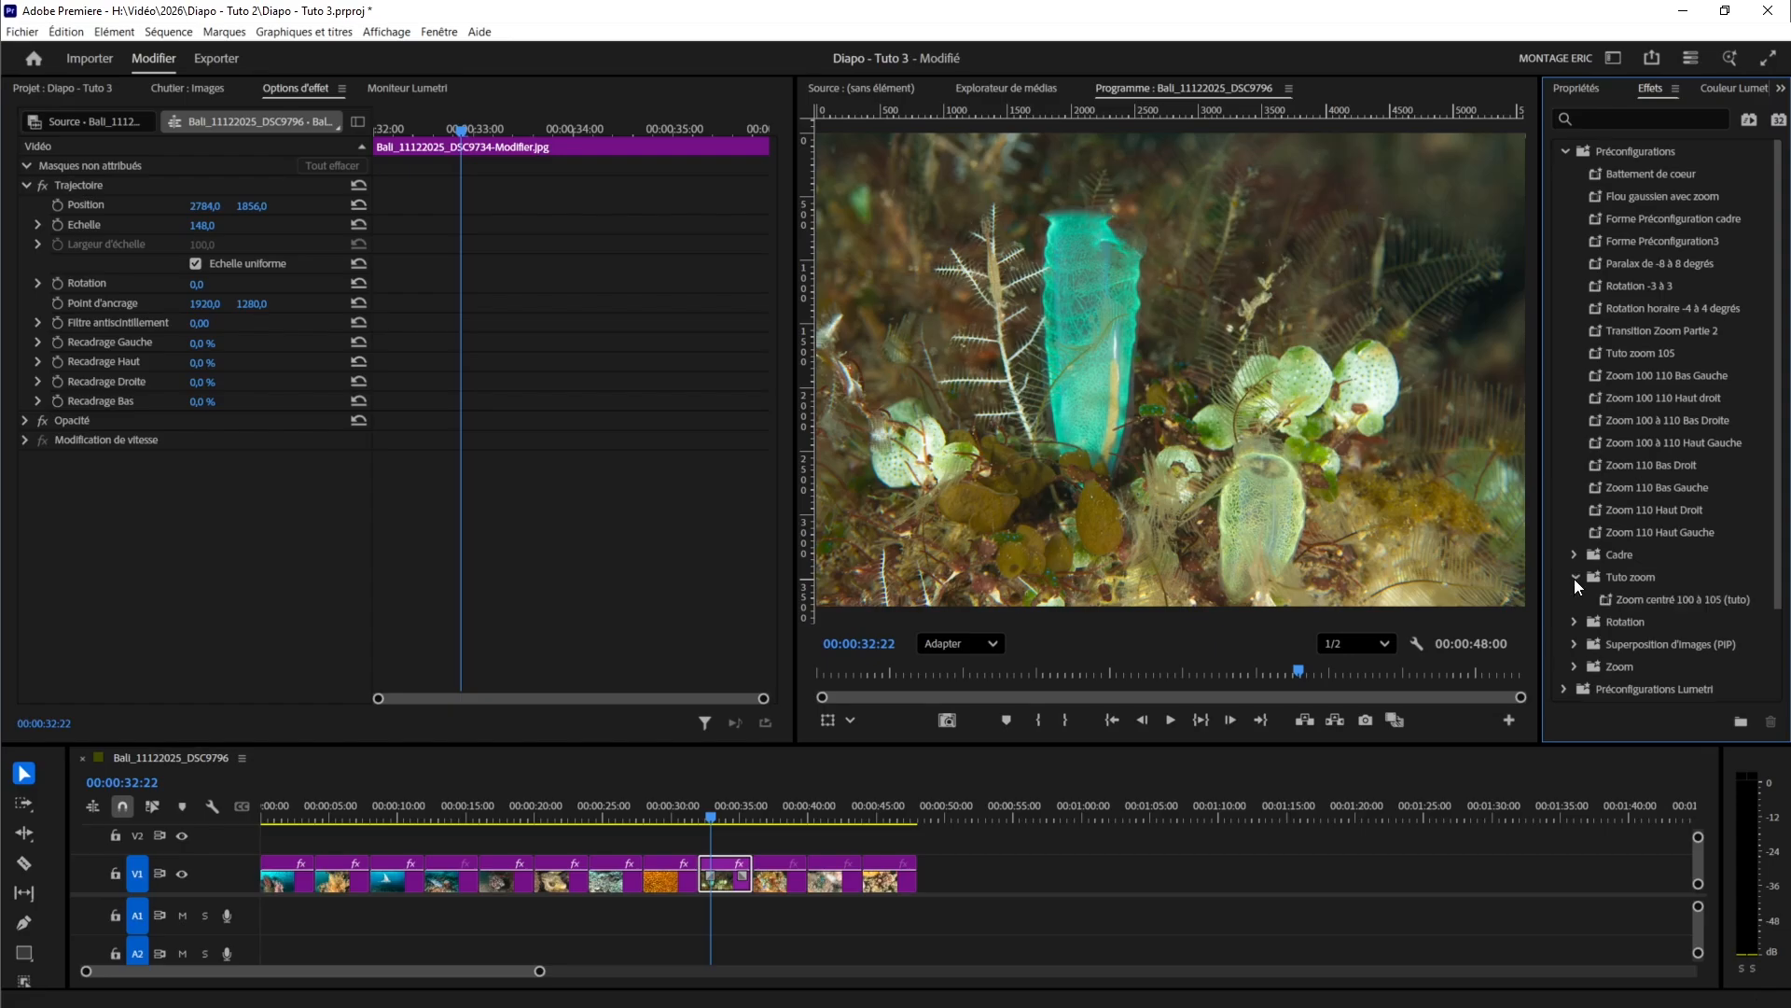
drag(1637, 595, 736, 877)
key(space)
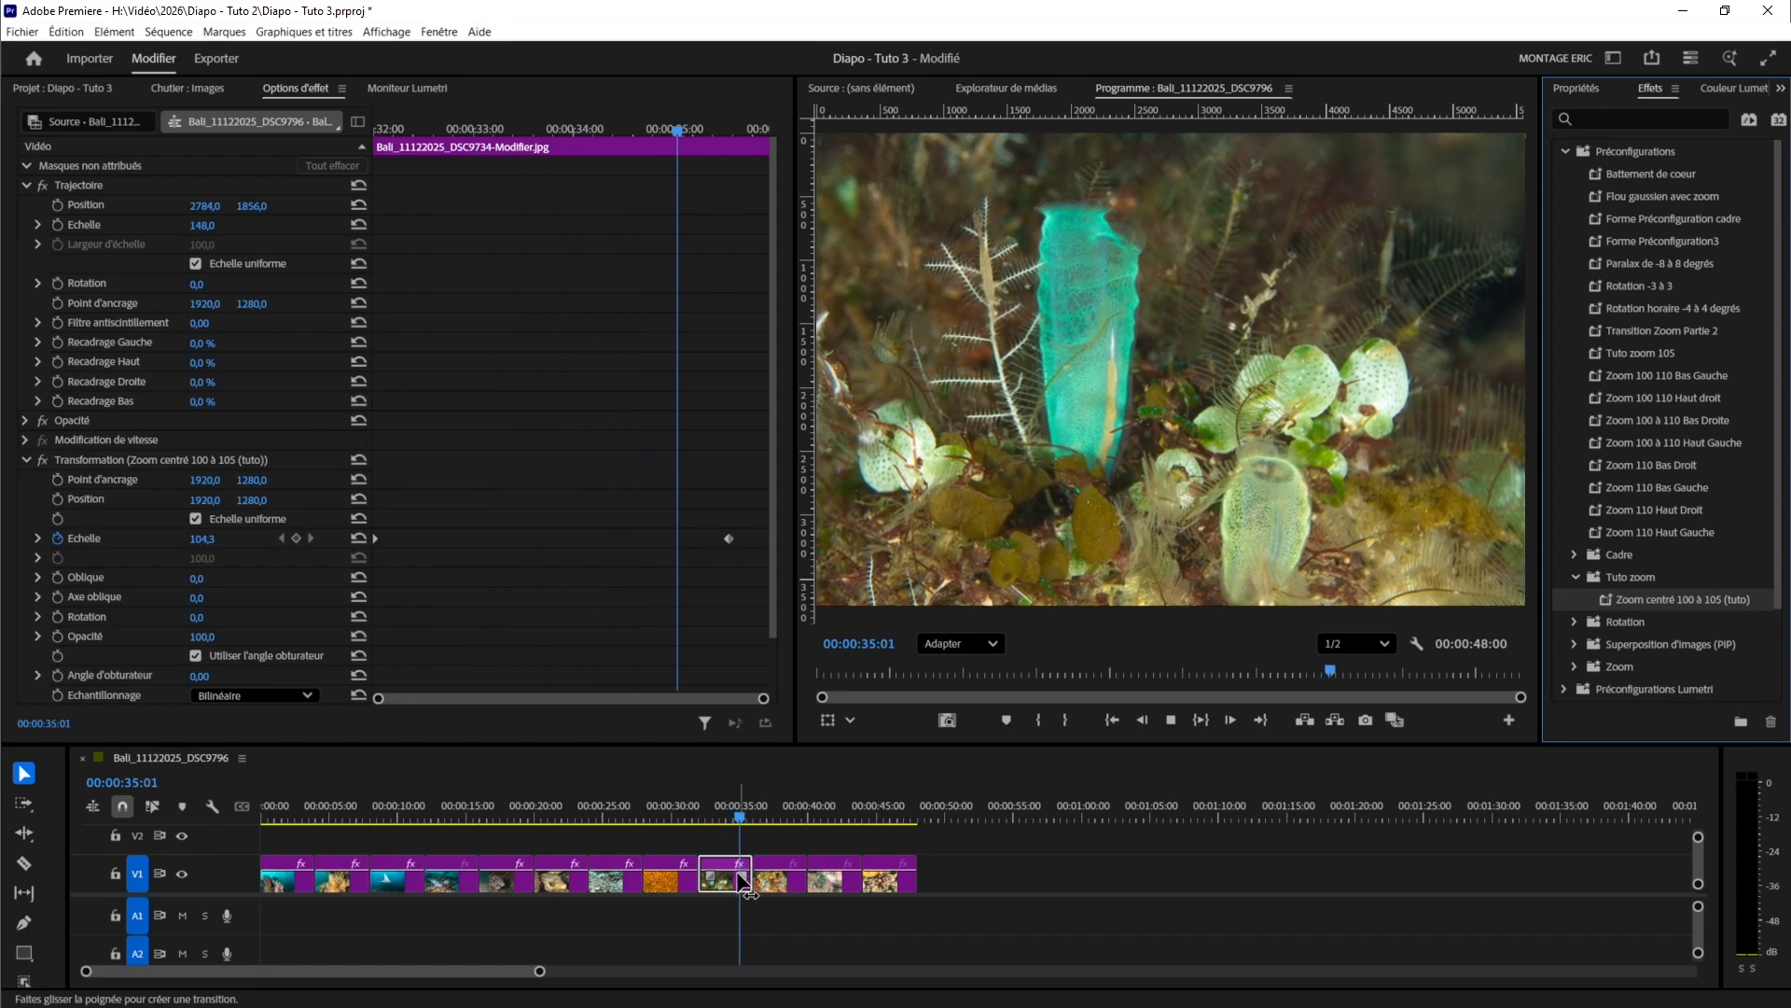
key(space)
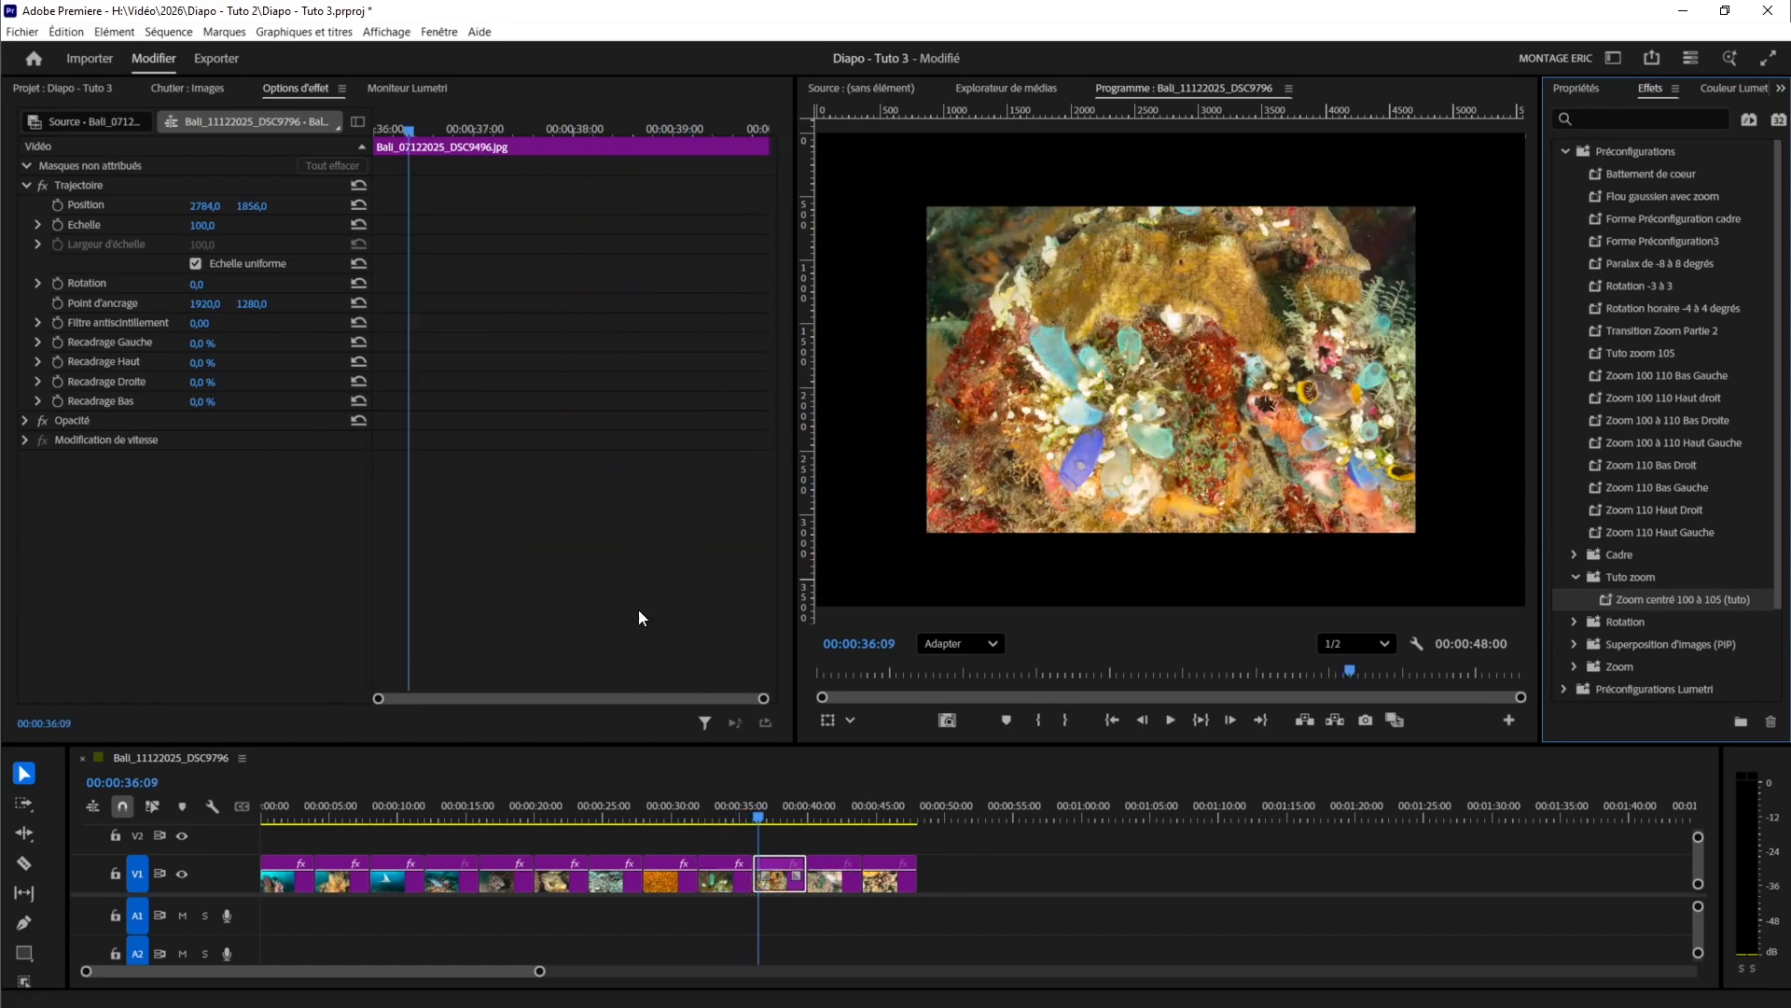
- Set the Trajectoire Echelle of clip Bali_07122025_DSC9496.jpg to 146 and apply the preset "Zoom 110 Bas Gauche" to it
drag(202, 226, 216, 229)
key(space)
key(space)
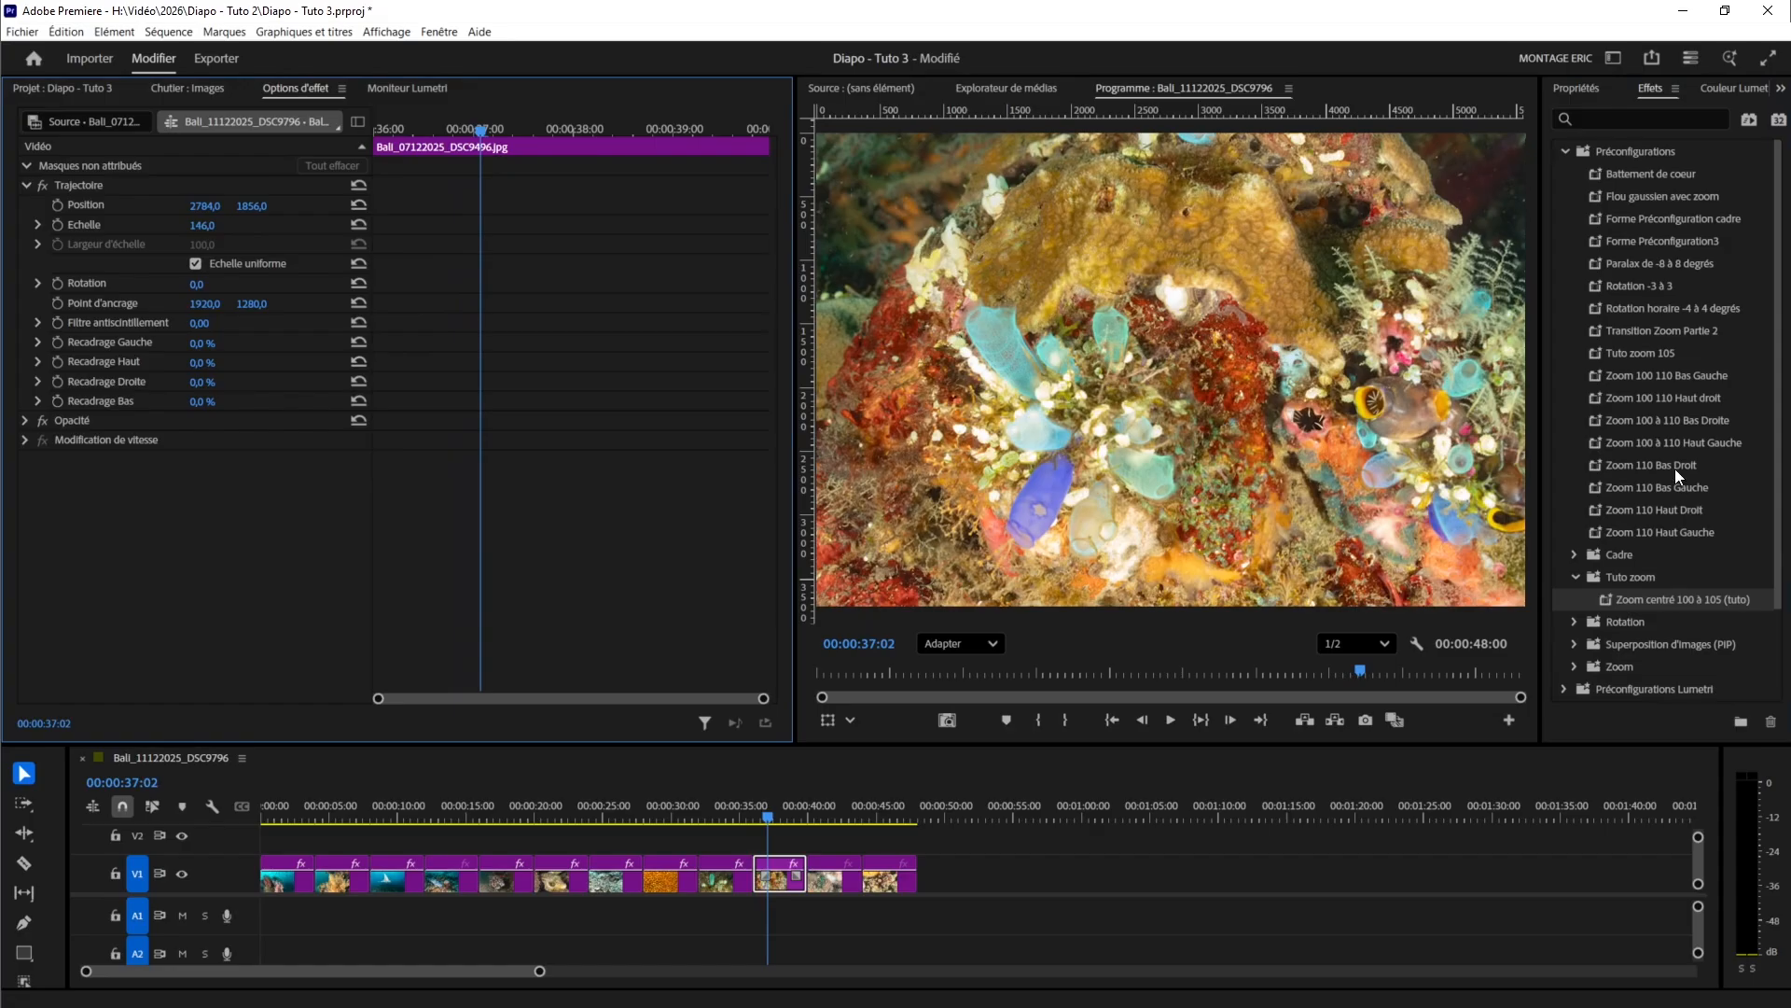
drag(1672, 485, 778, 864)
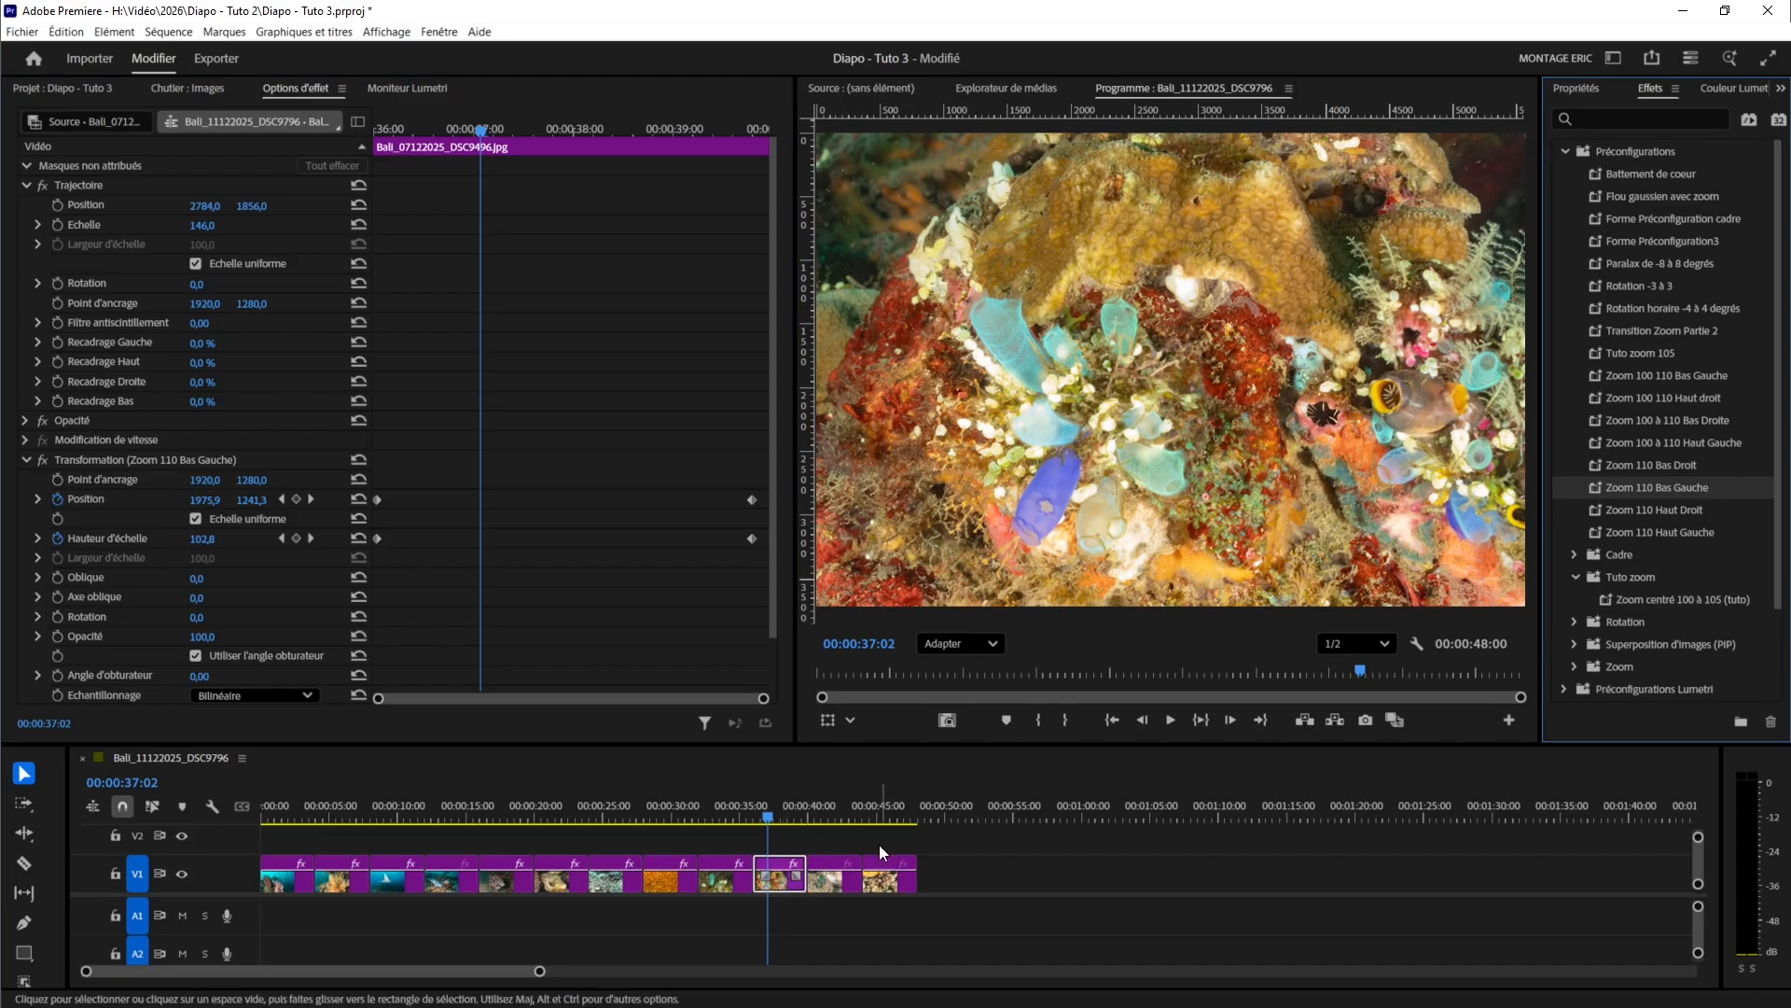
- Set the Trajectoire Echelle of clip Bali_11122025_DSC9789.jpg to 153 and apply the preset "Zoom 110 Haut Gauche" to it
click(831, 815)
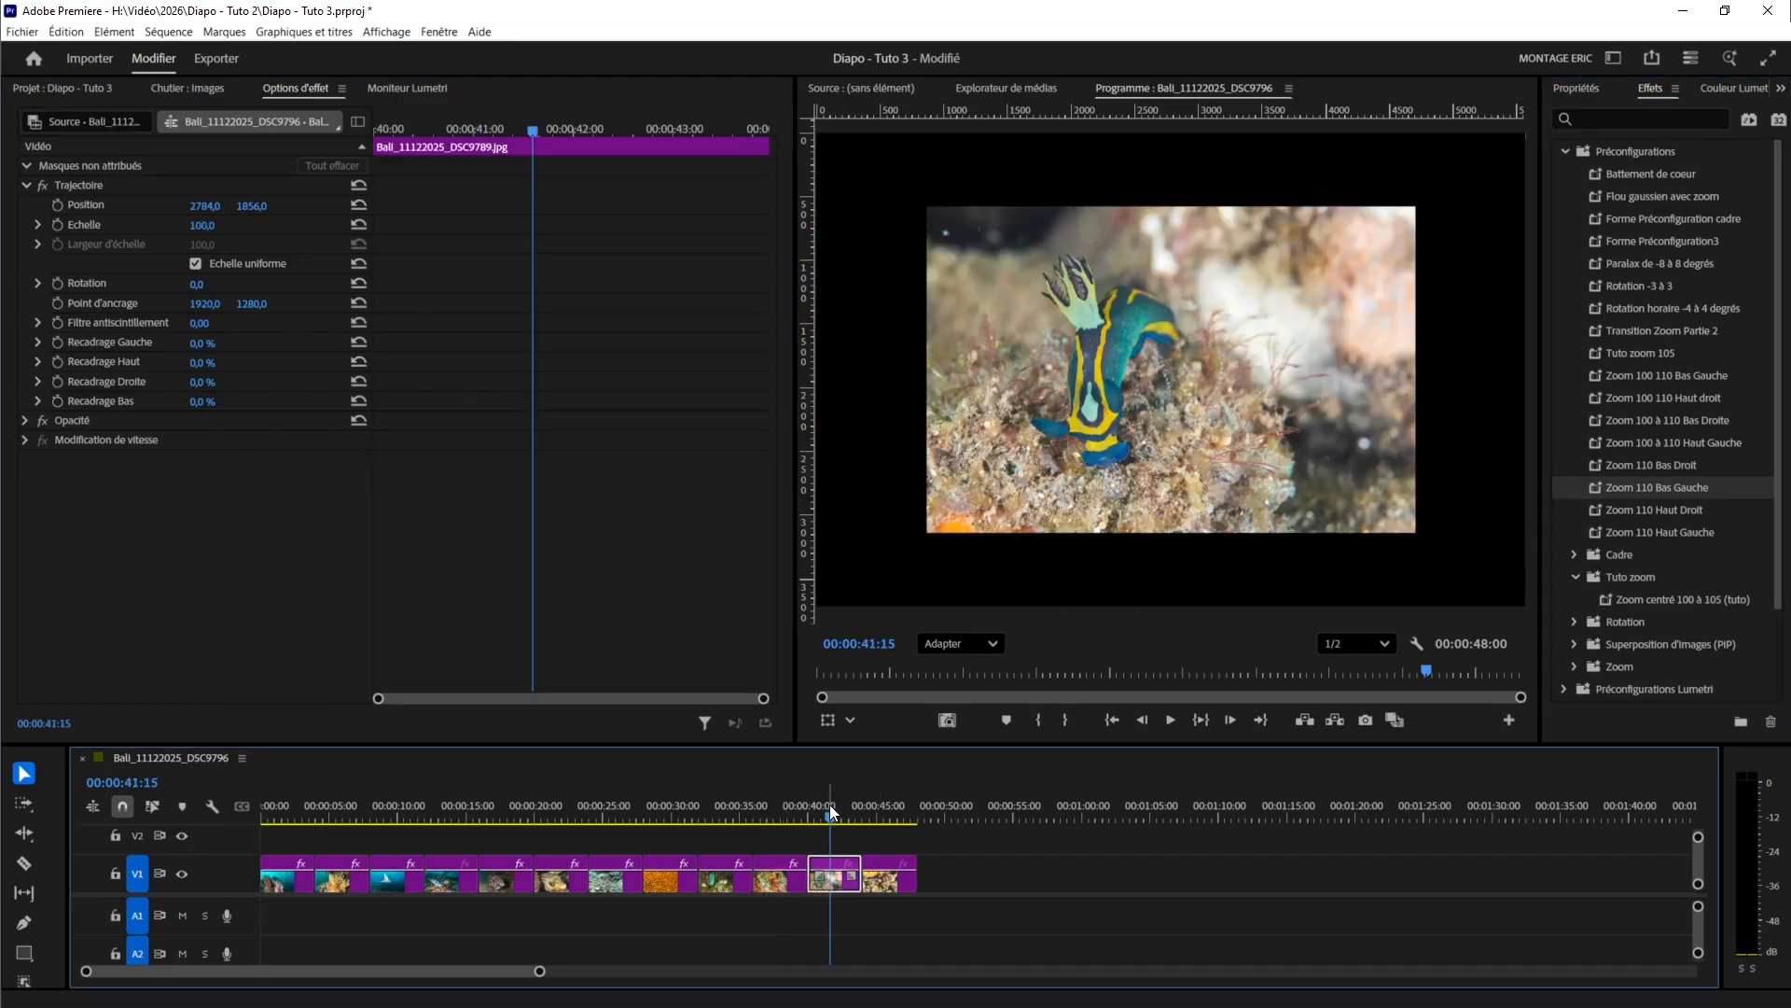
drag(198, 235, 216, 229)
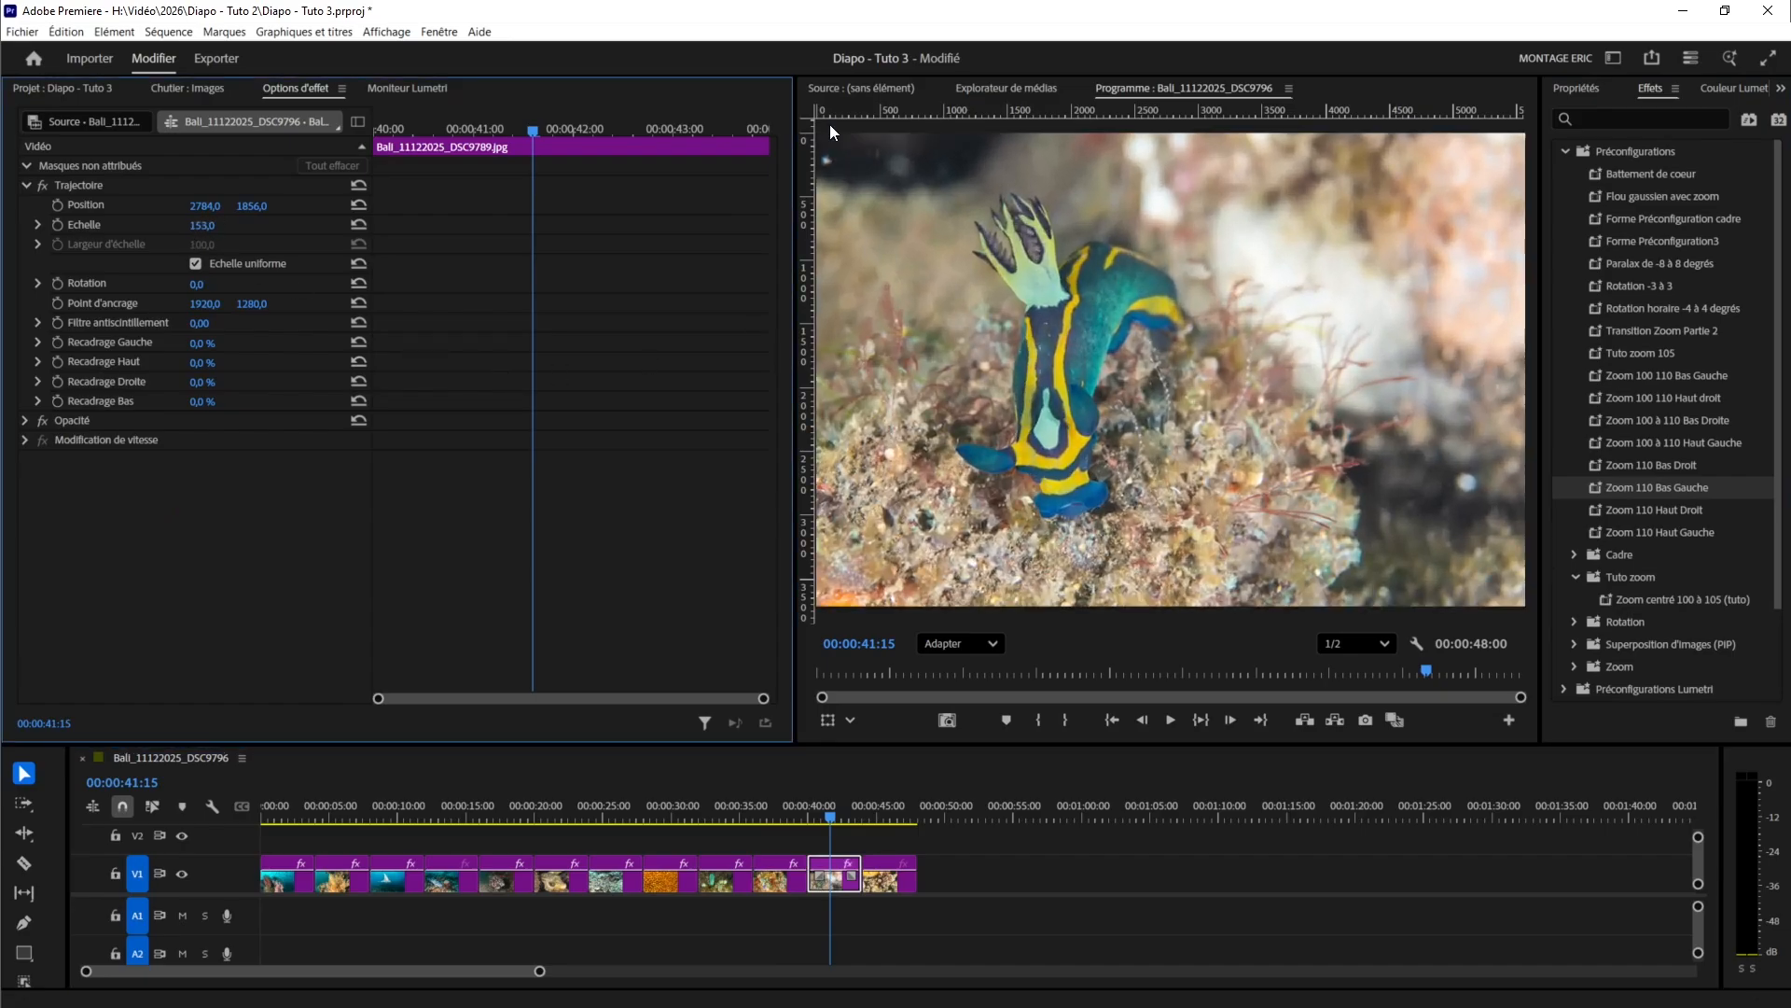
drag(1677, 528, 892, 817)
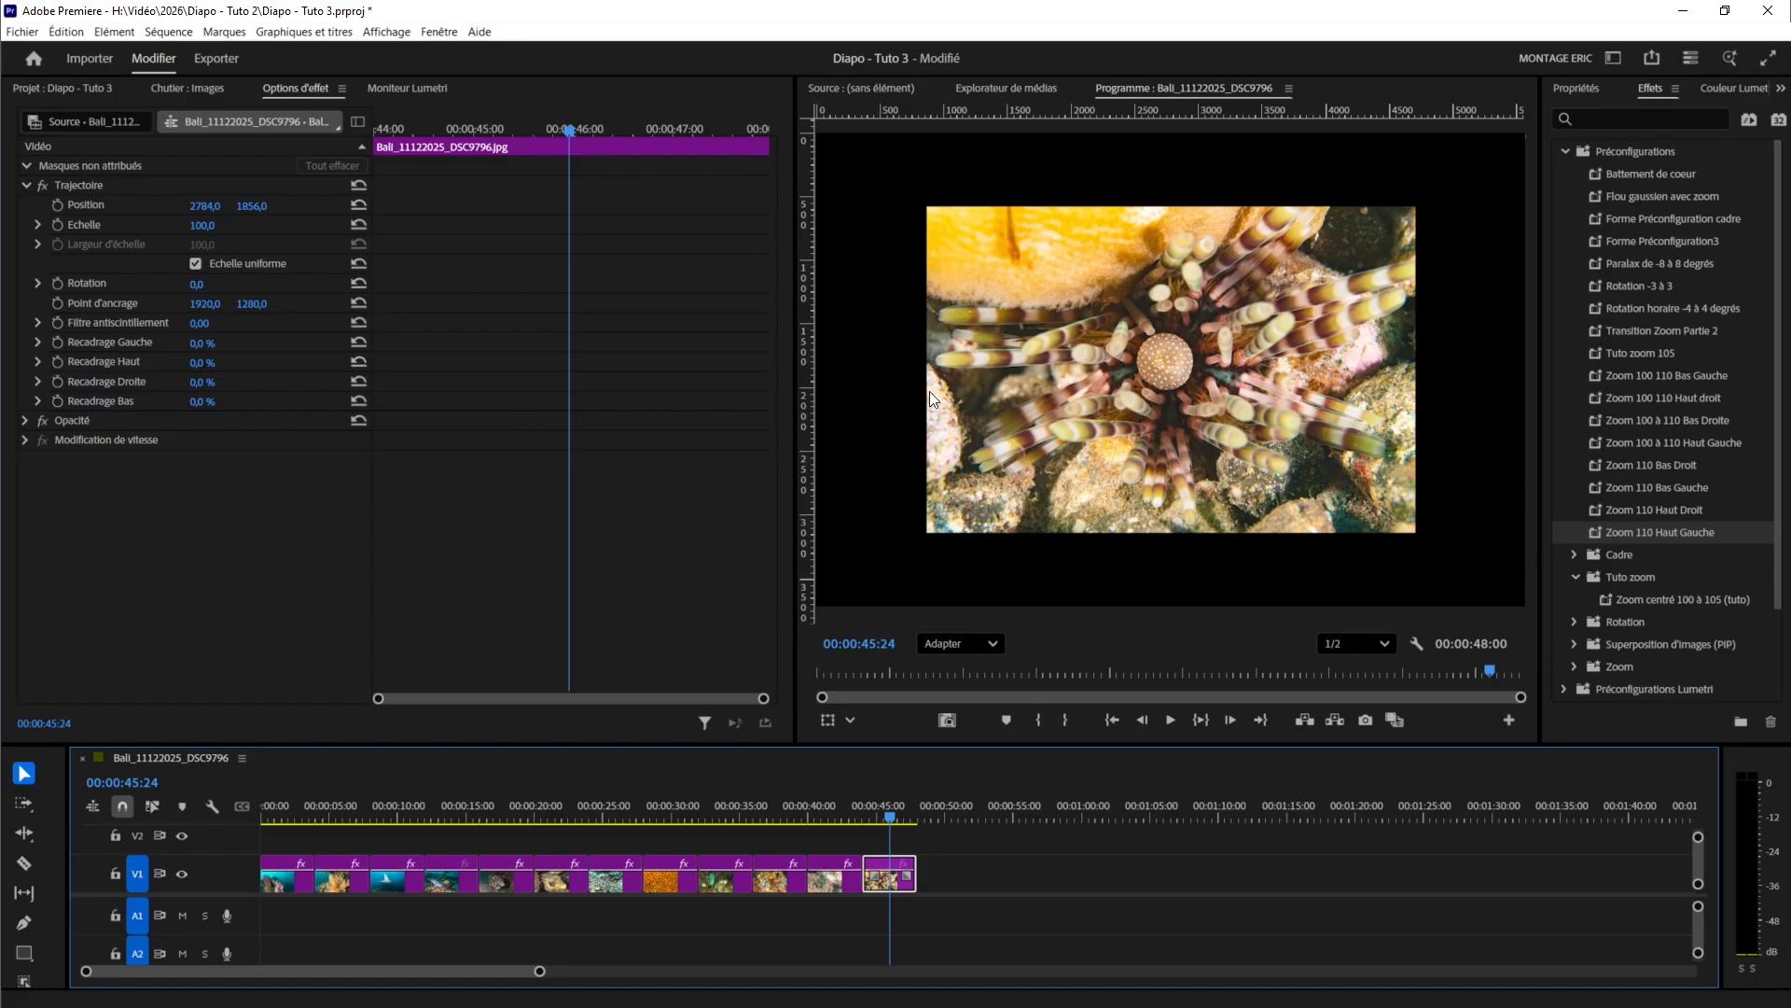
- Set the Trajectoire Echelle of clip Bali_11122025_DSC9796.jpg to 147 and apply the preset "Zoom centré 100 à 105 (tuto)" to it
drag(201, 225, 221, 229)
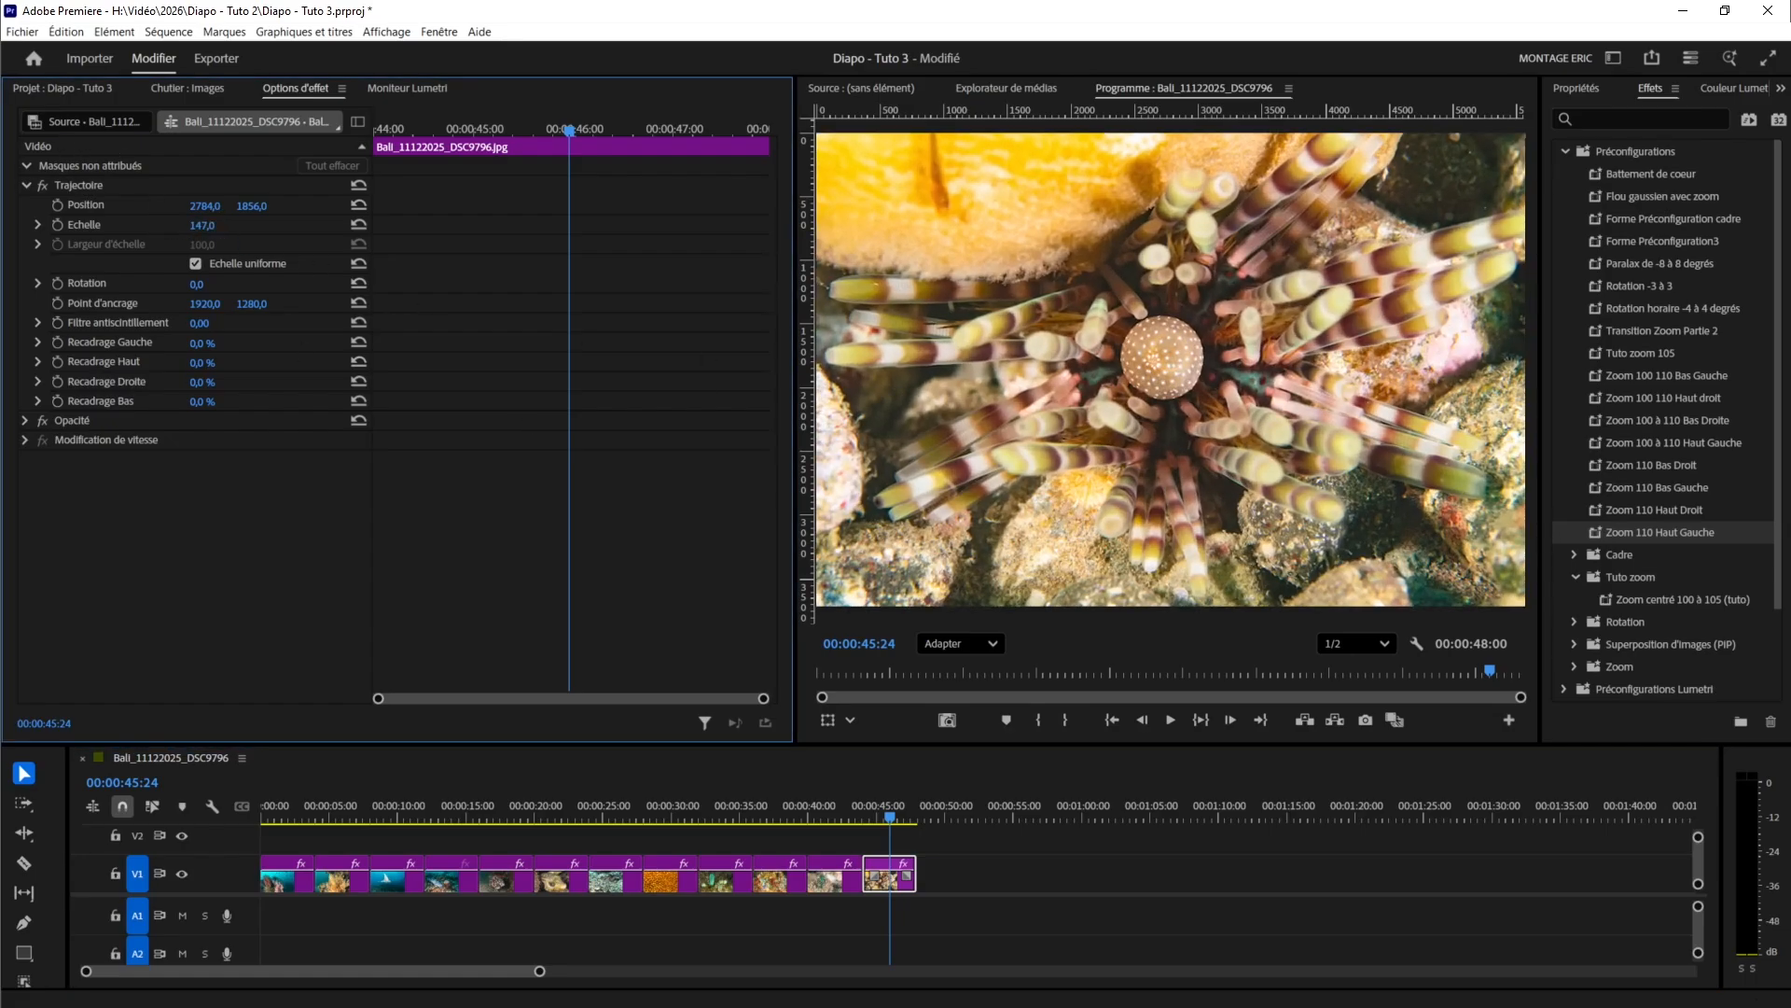
drag(1659, 597, 883, 871)
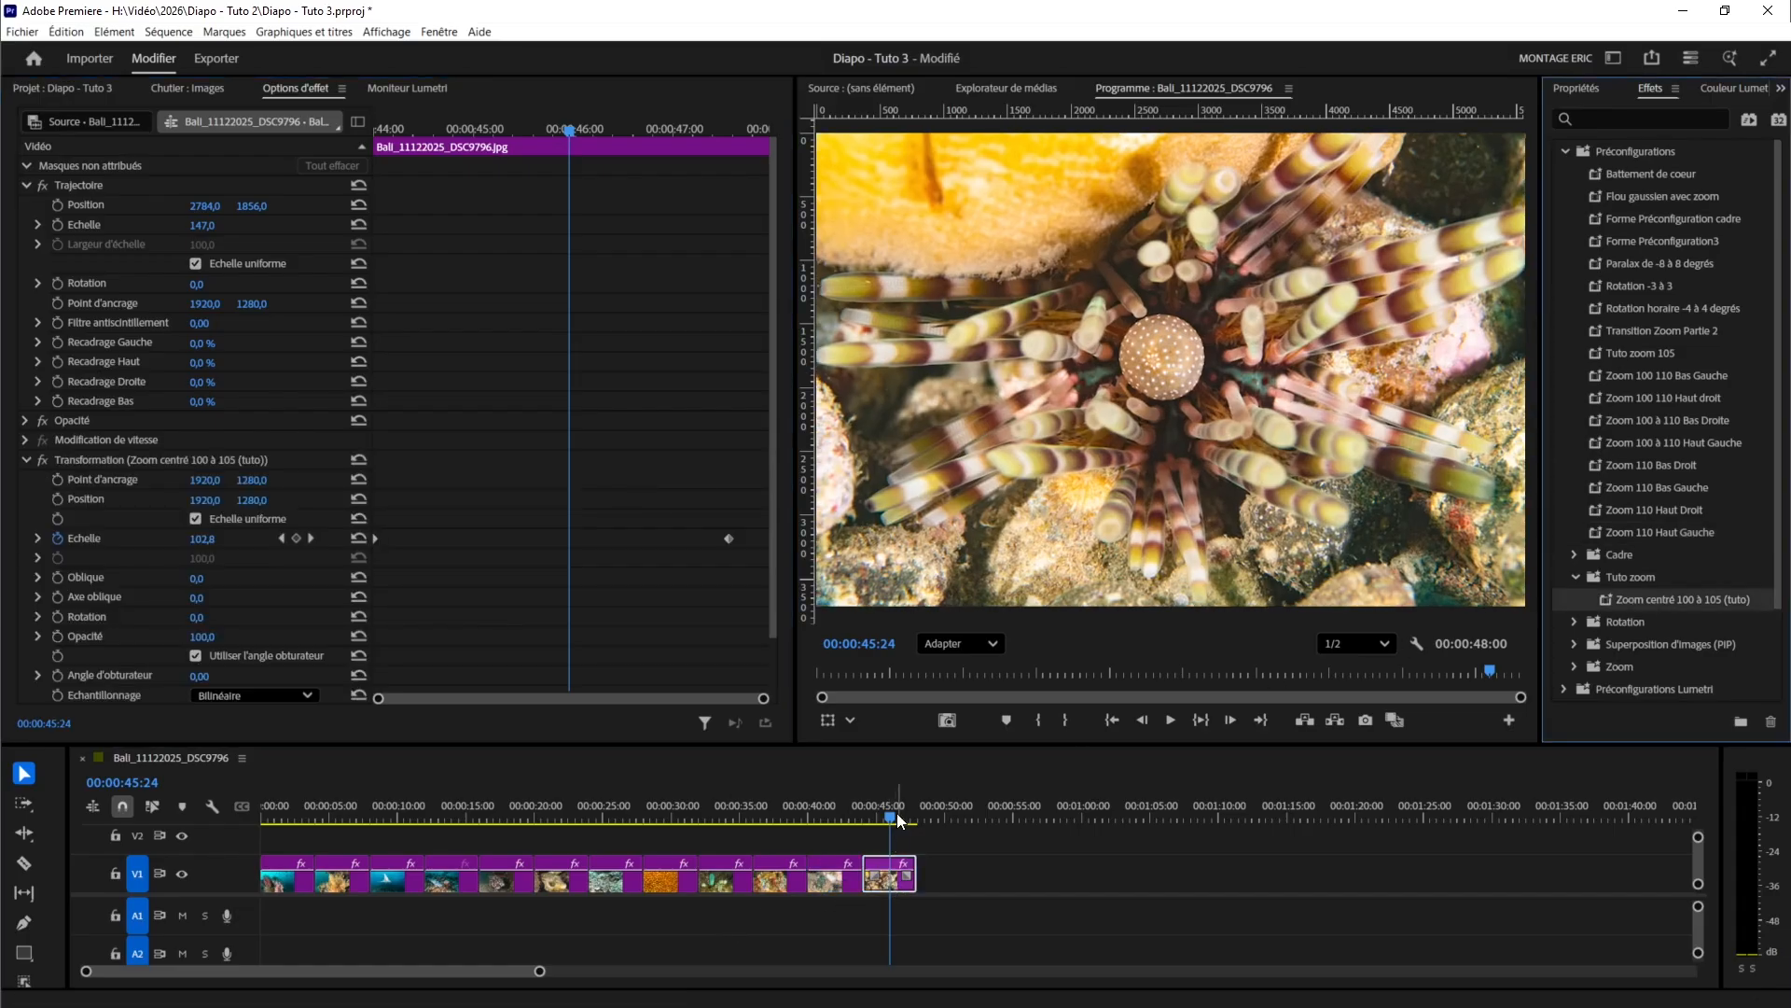
- Play the slideshow from the first clip, skipping past the unanimated blue fish clip, to review the zooms and rotation
drag(893, 809, 306, 827)
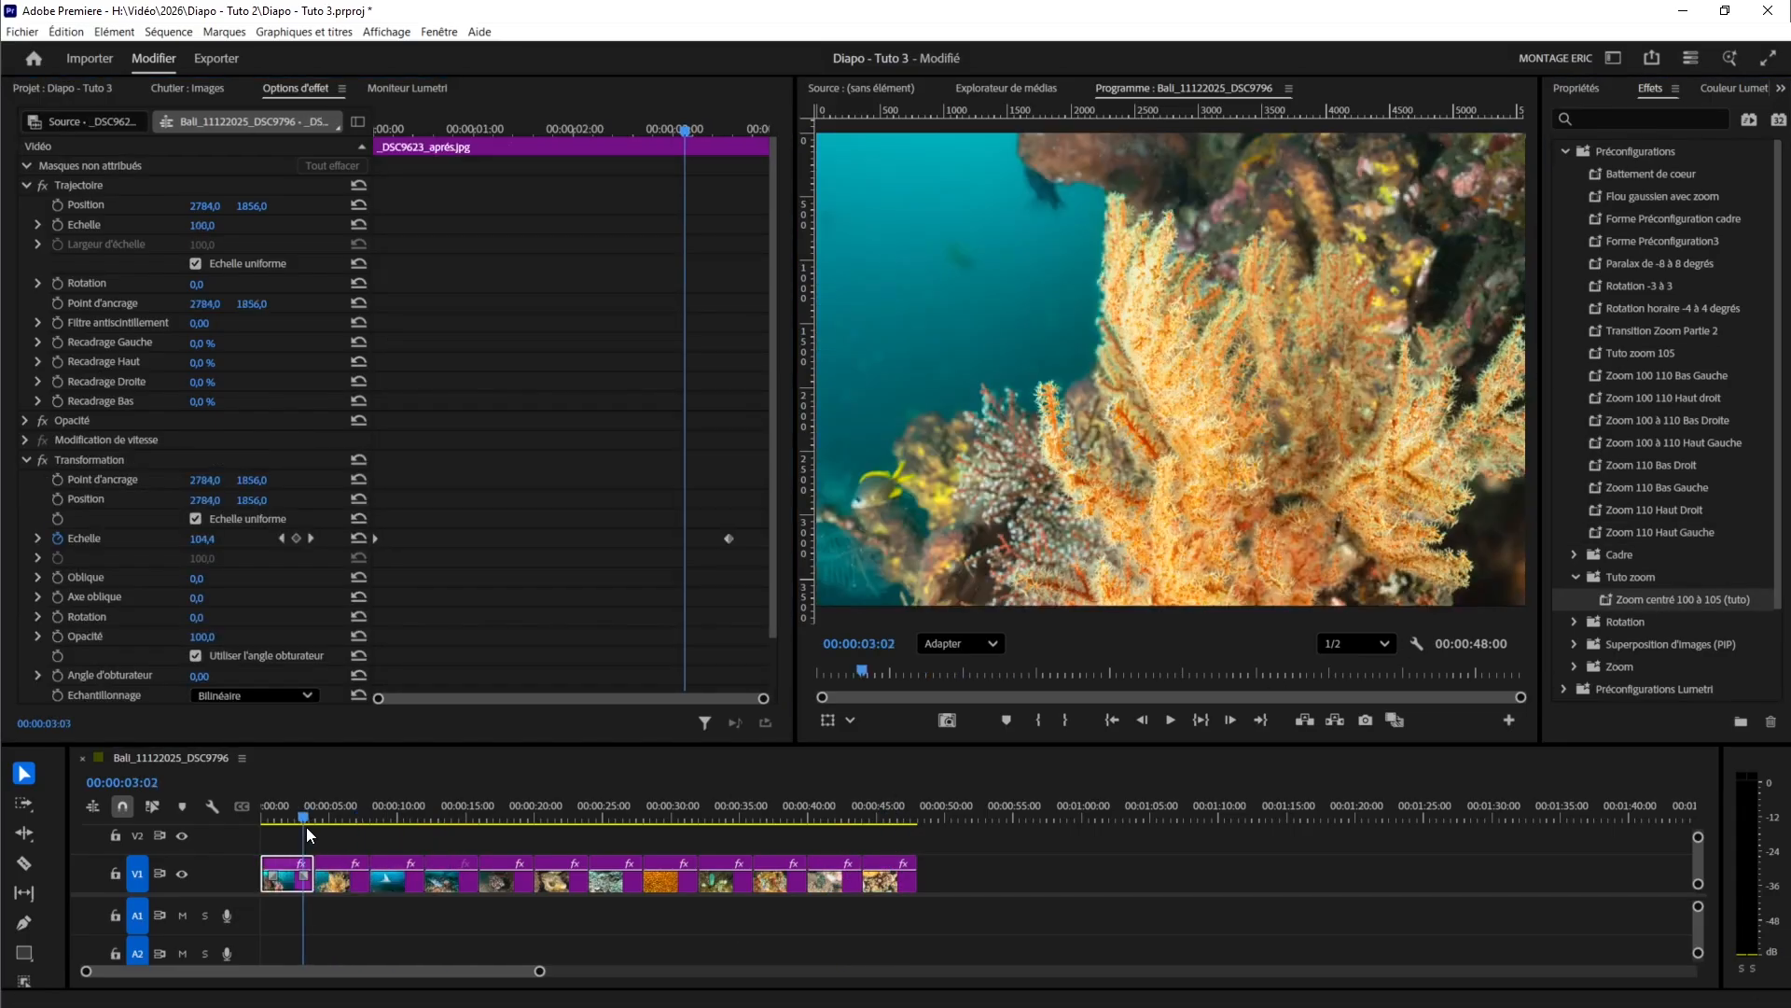
key(space)
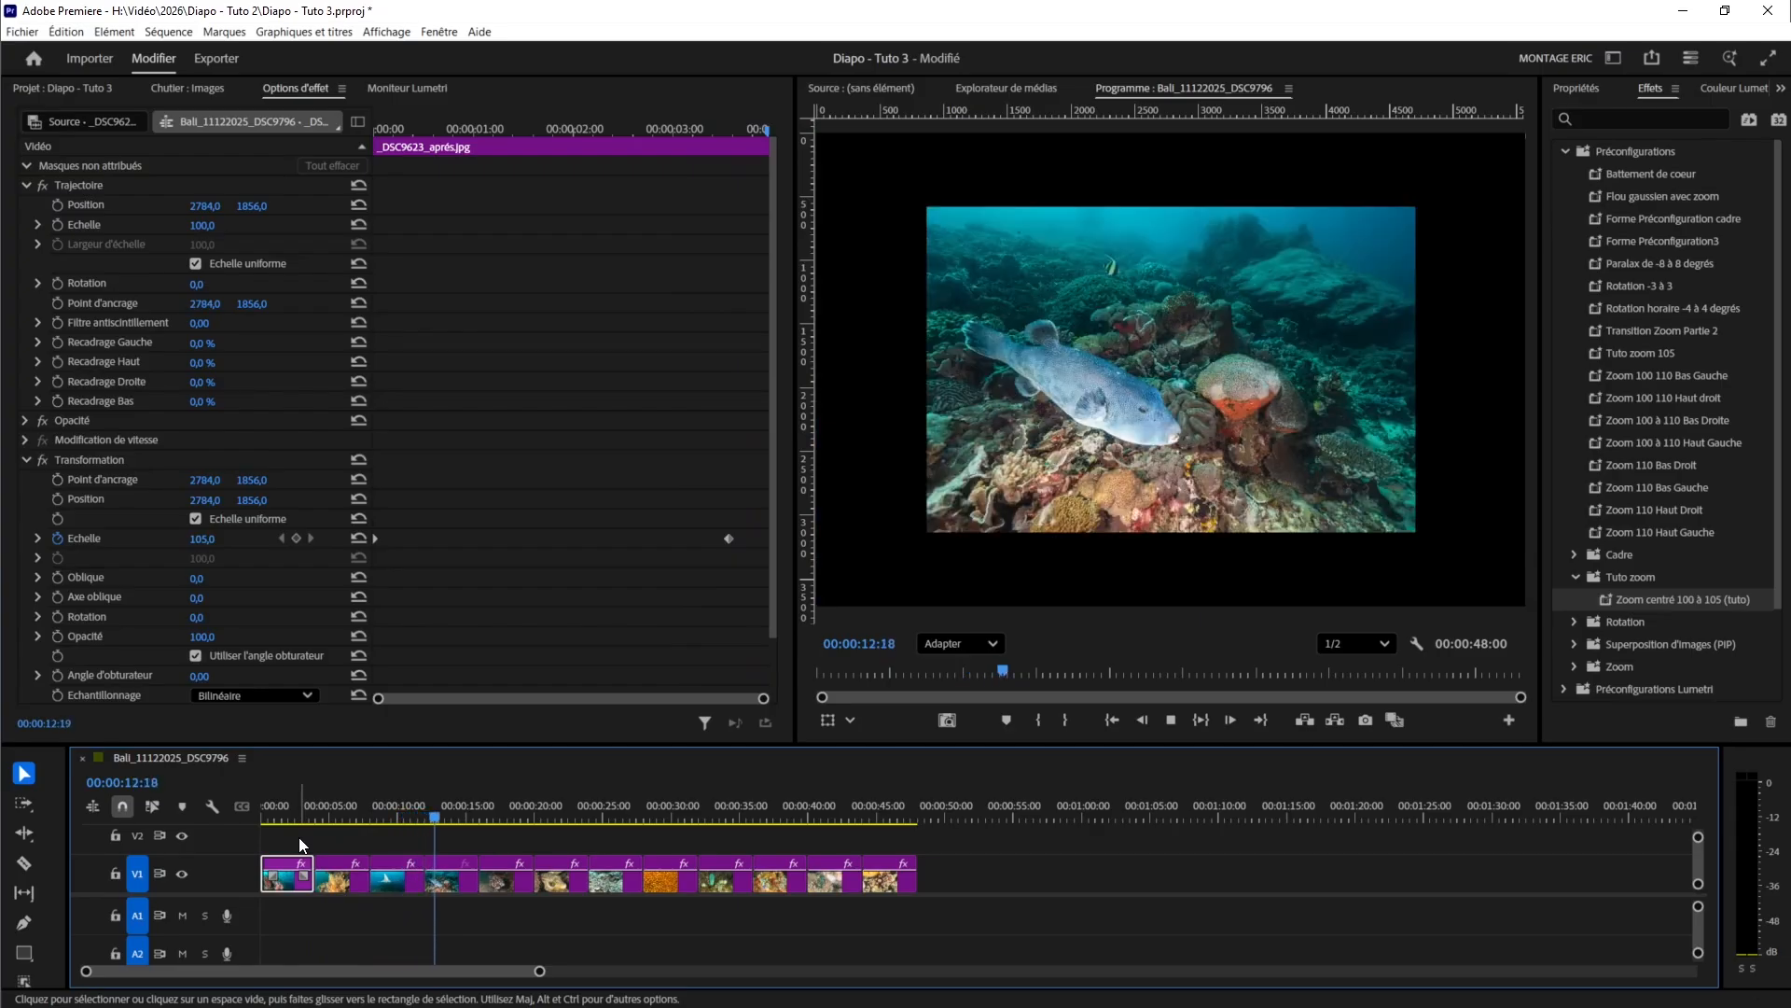
key(space)
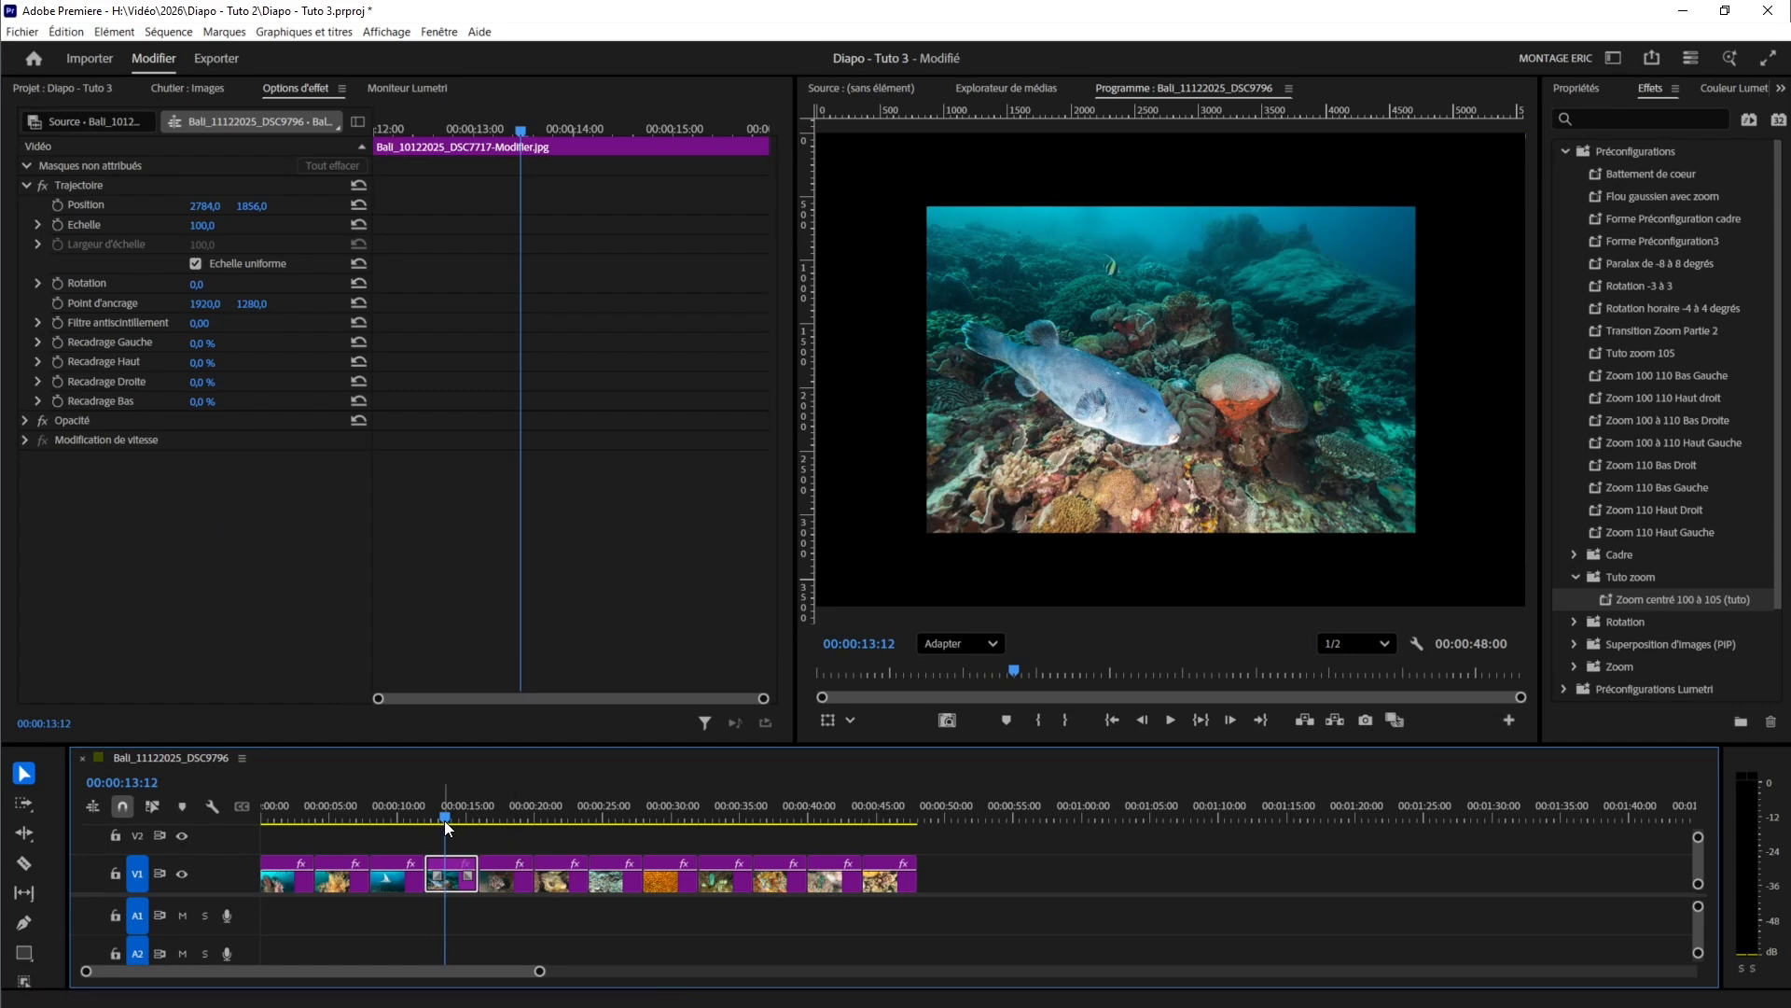
drag(445, 817, 487, 814)
key(space)
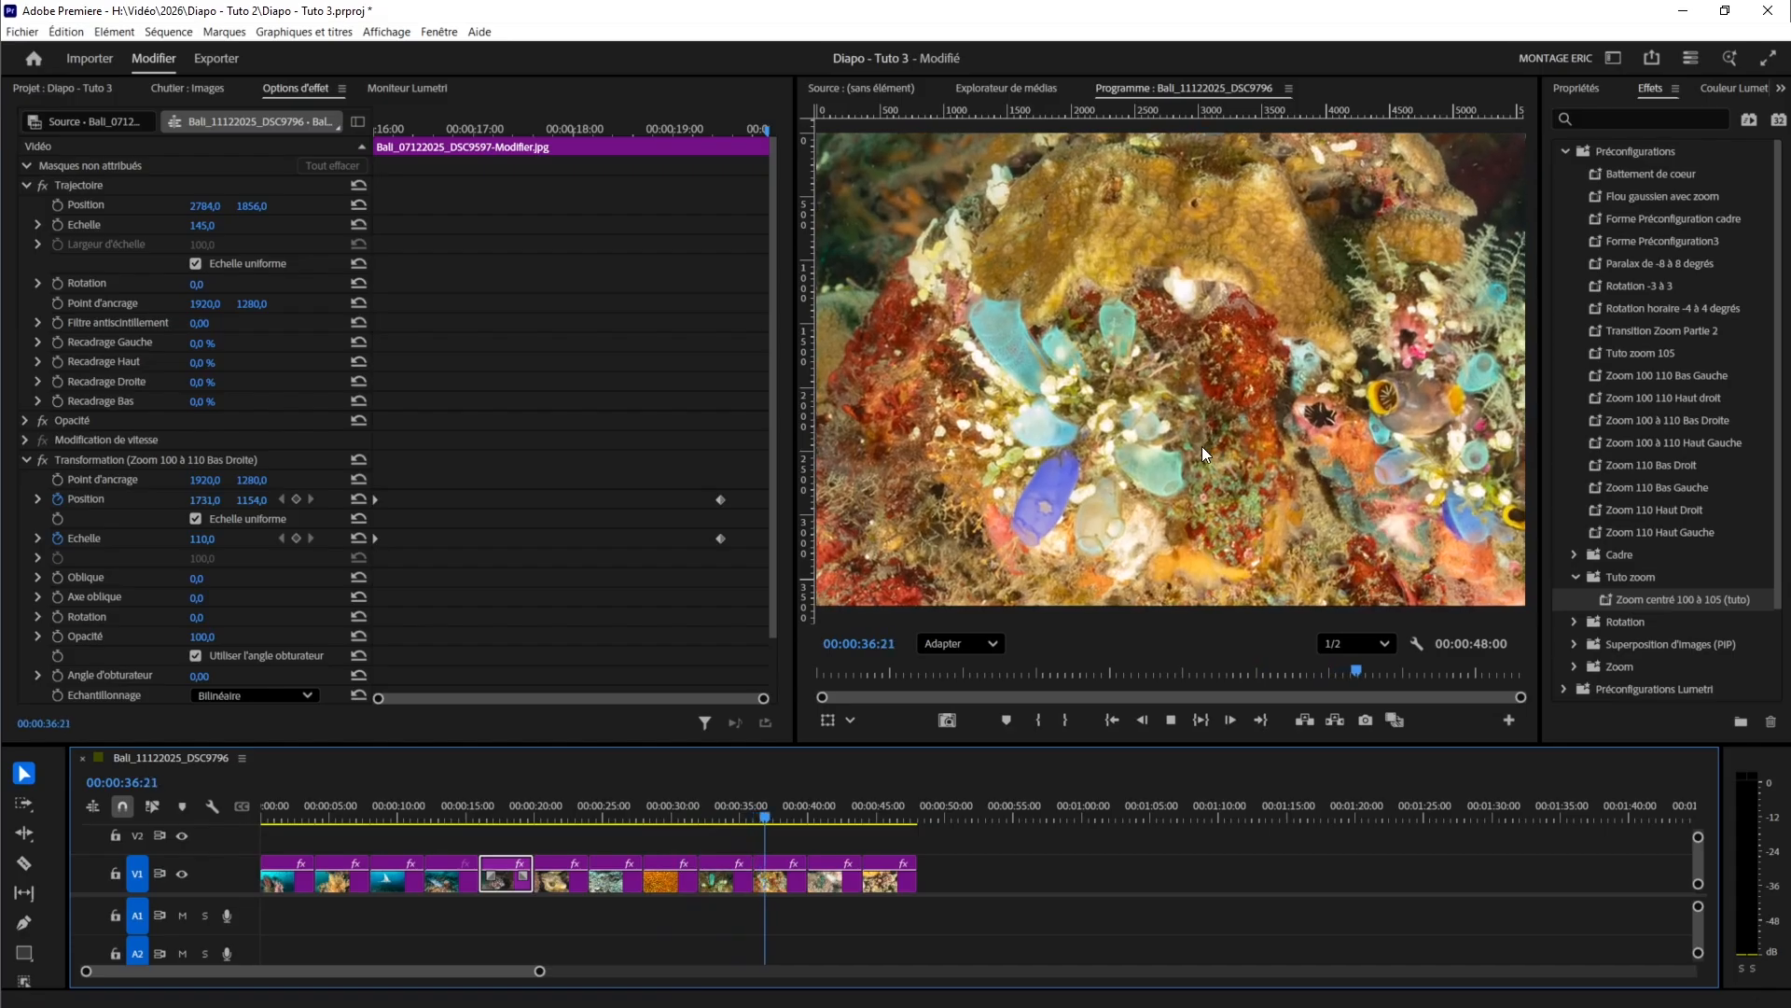
key(space)
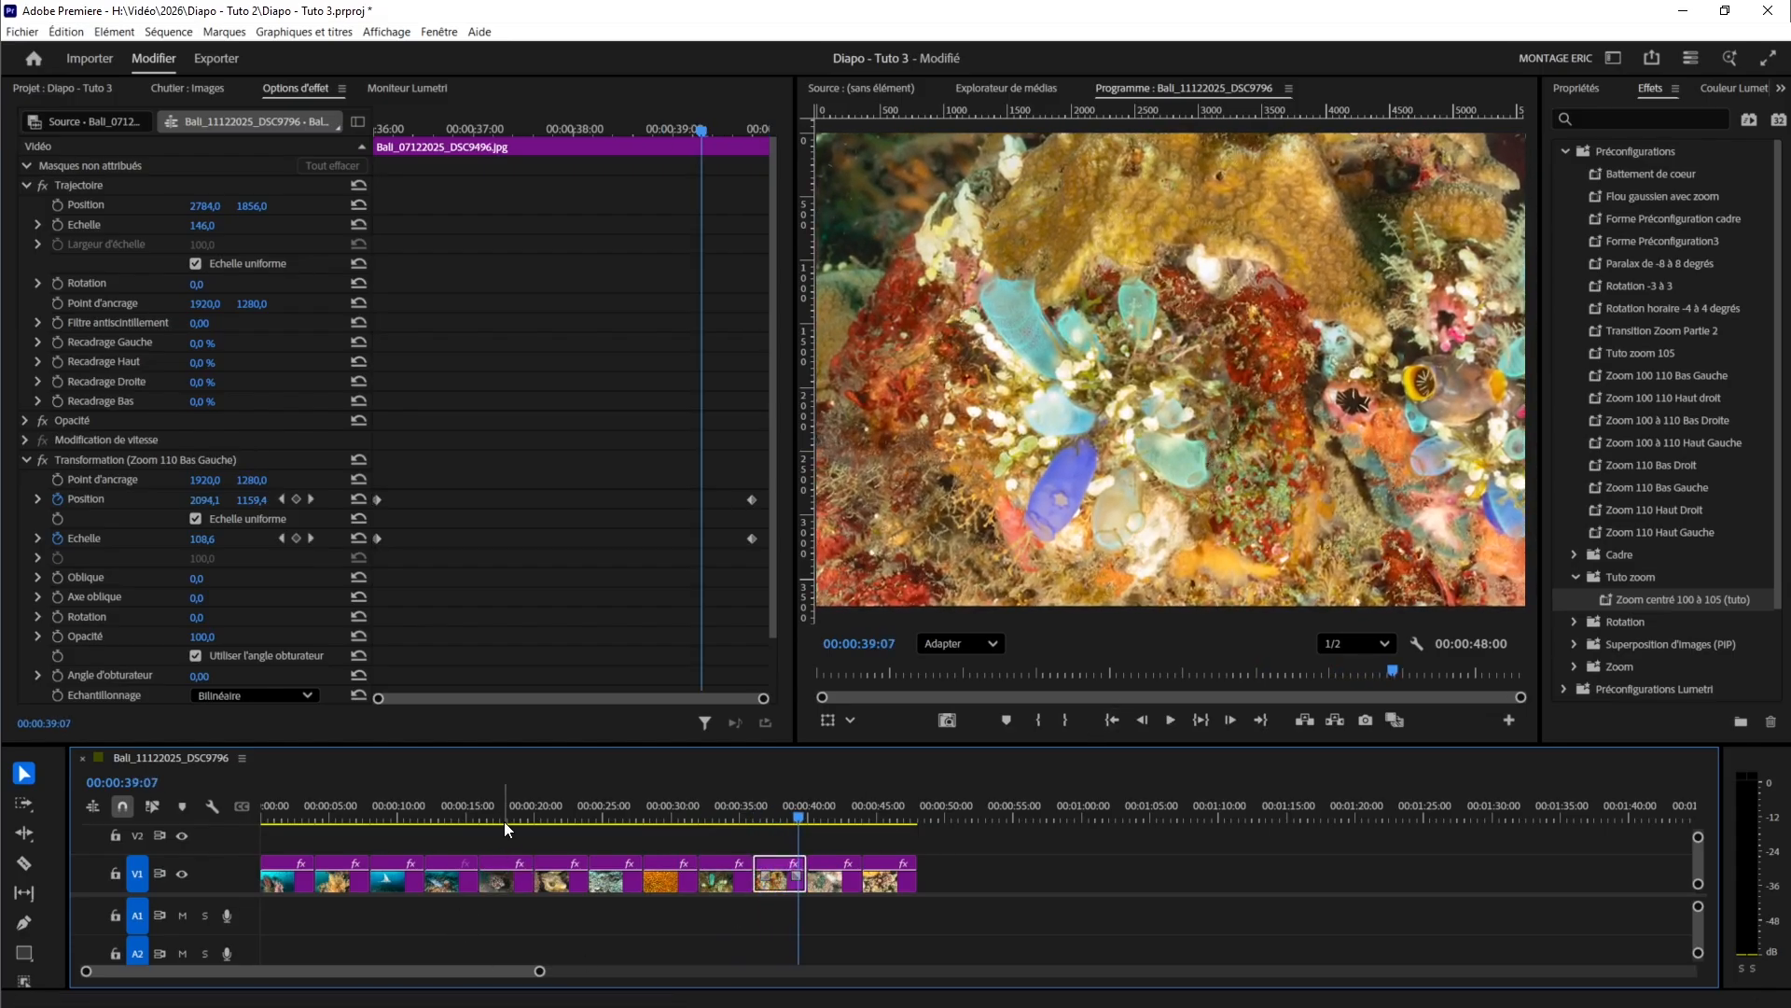
- Set the Trajectoire Echelle of the blue fish clip Bali_10122025_DSC7717-Modifier.jpg to 145
click(506, 815)
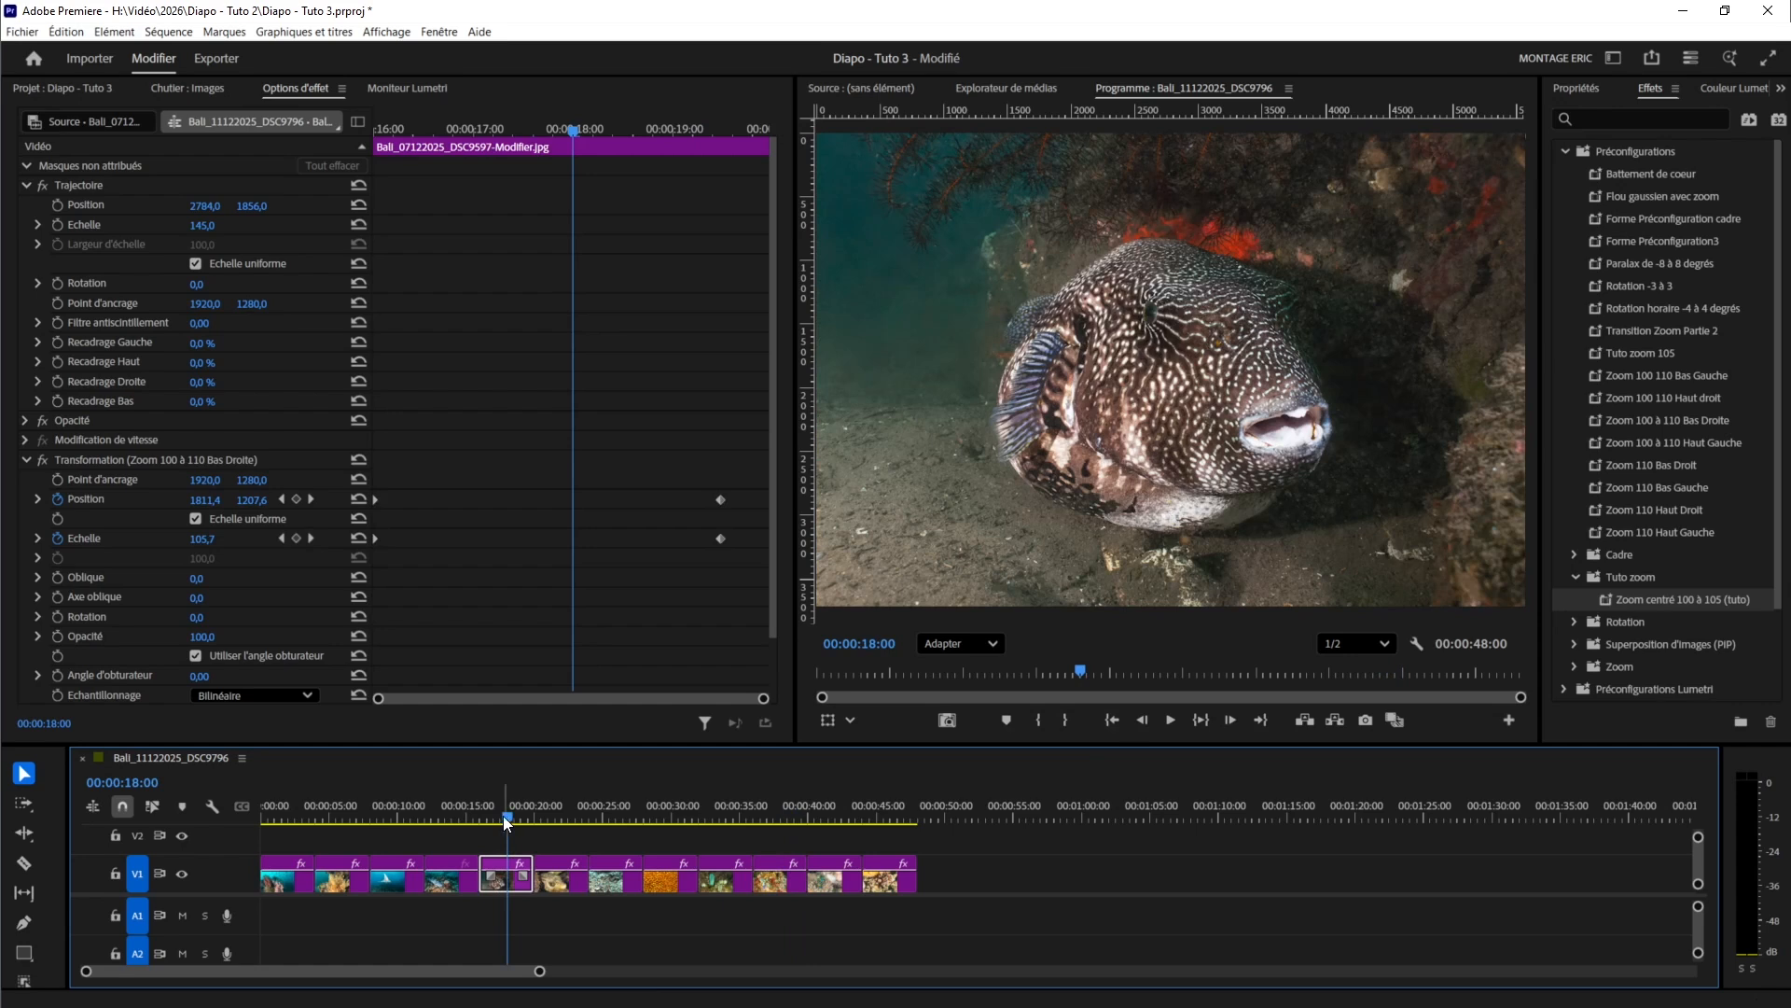
click(448, 815)
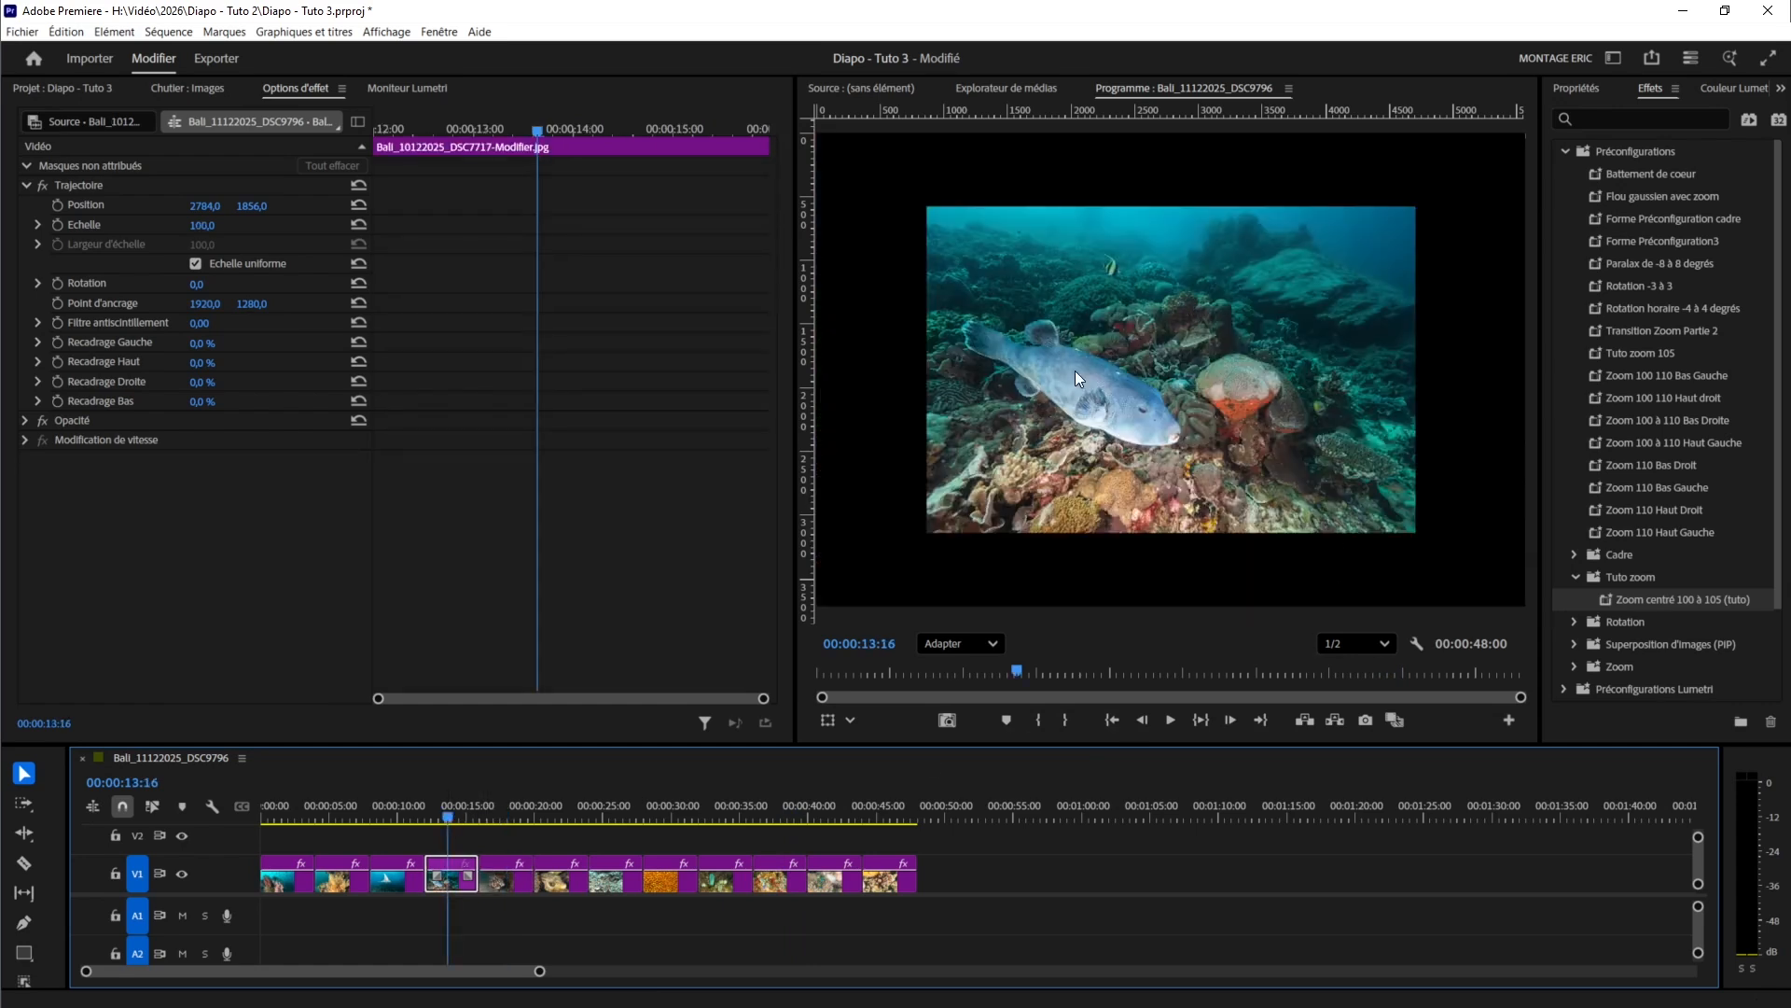
drag(198, 233, 240, 234)
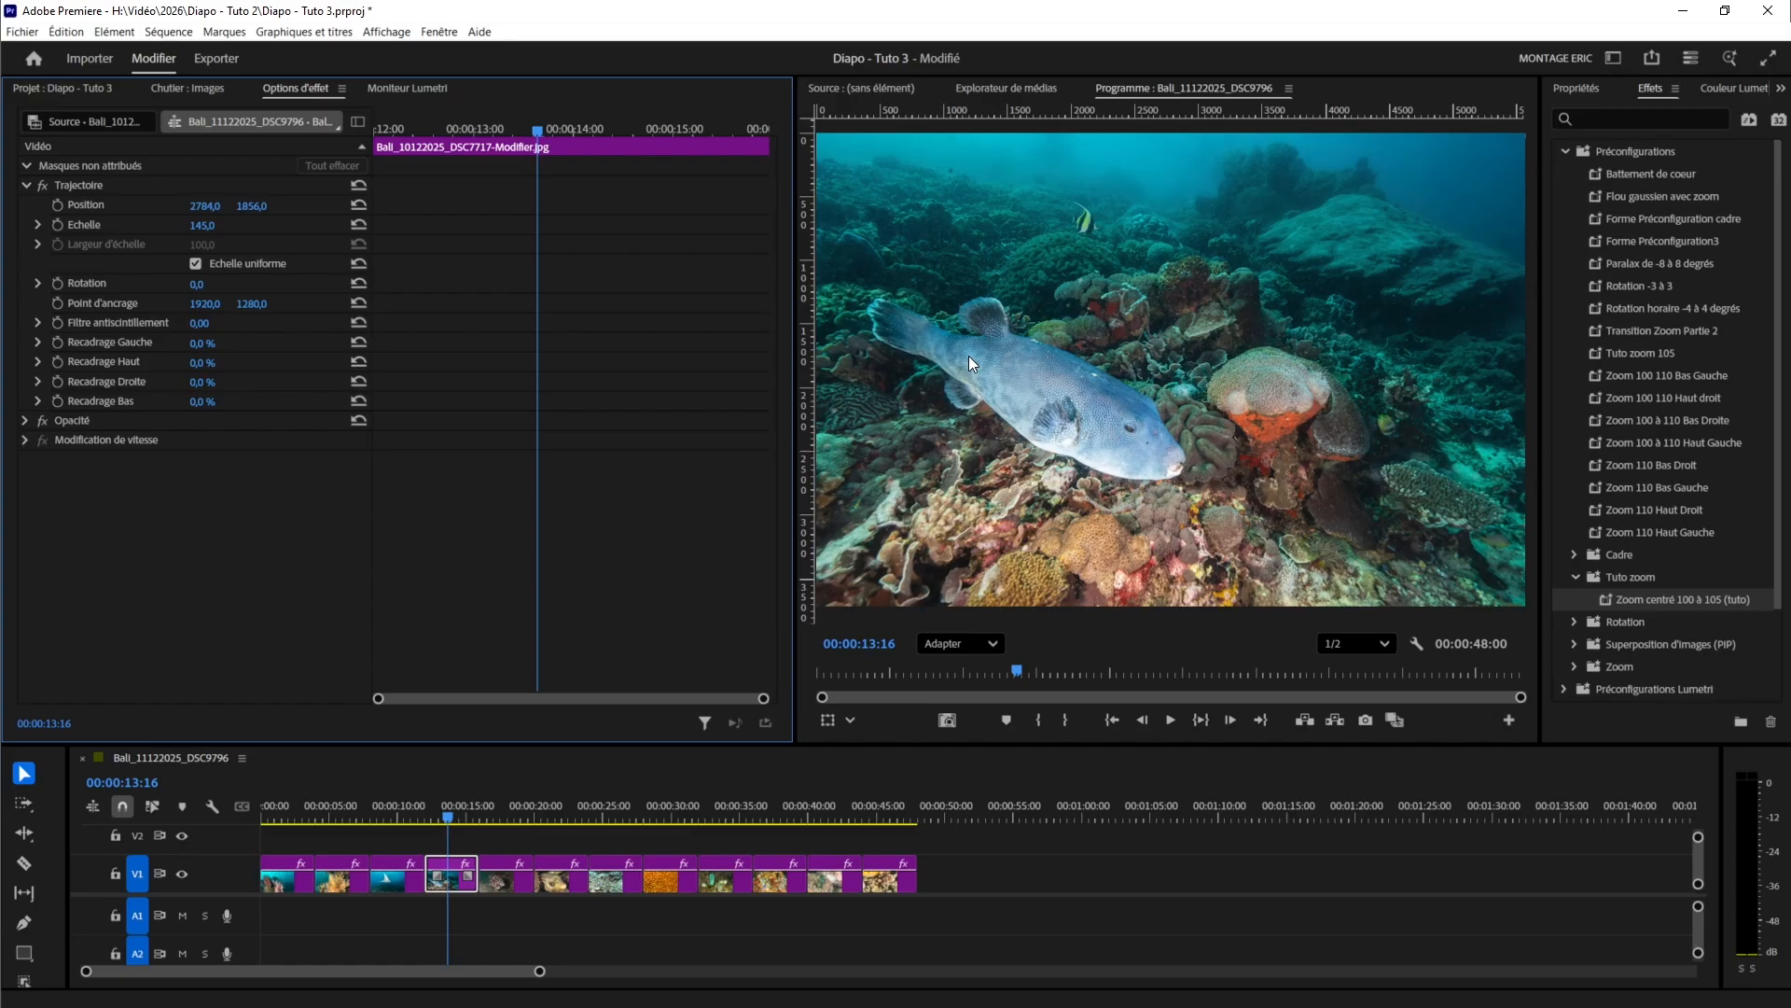
- Open the blue fish photo Bali_10122025_DSC7717-Modifier.jpg from the Images bin in Photoshop, keeping its embedded colour profile
right_click(968, 359)
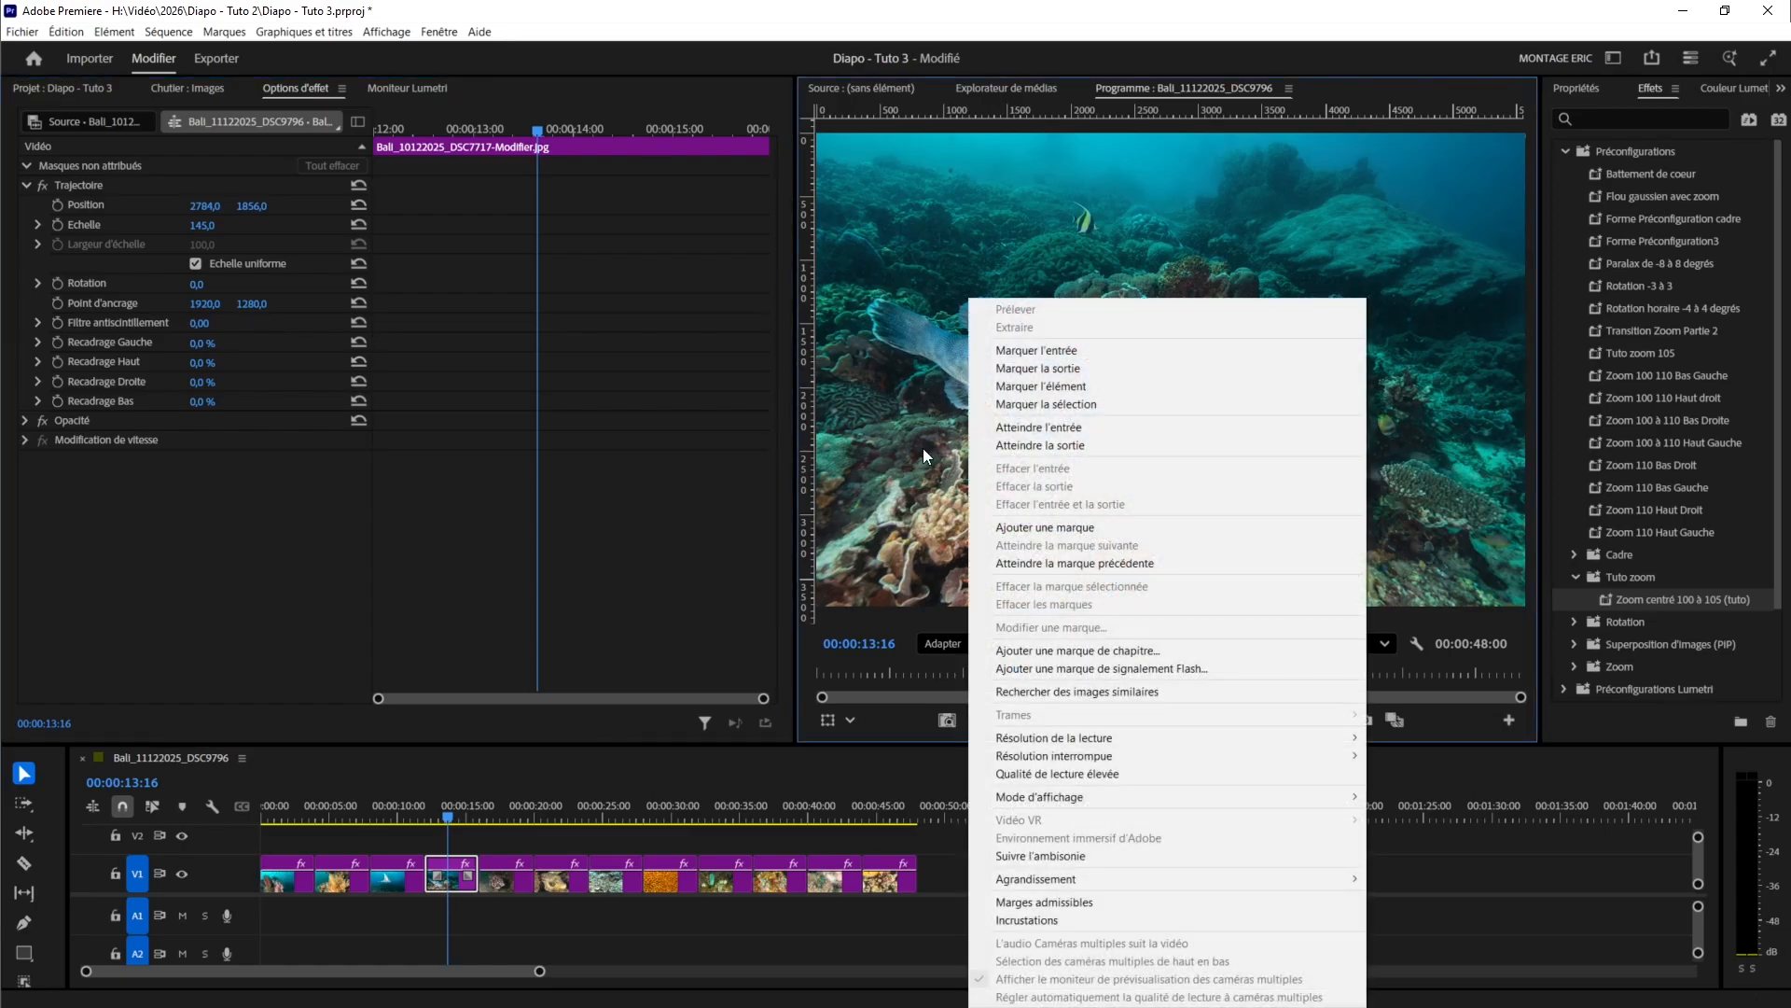
click(66, 86)
double_click(306, 222)
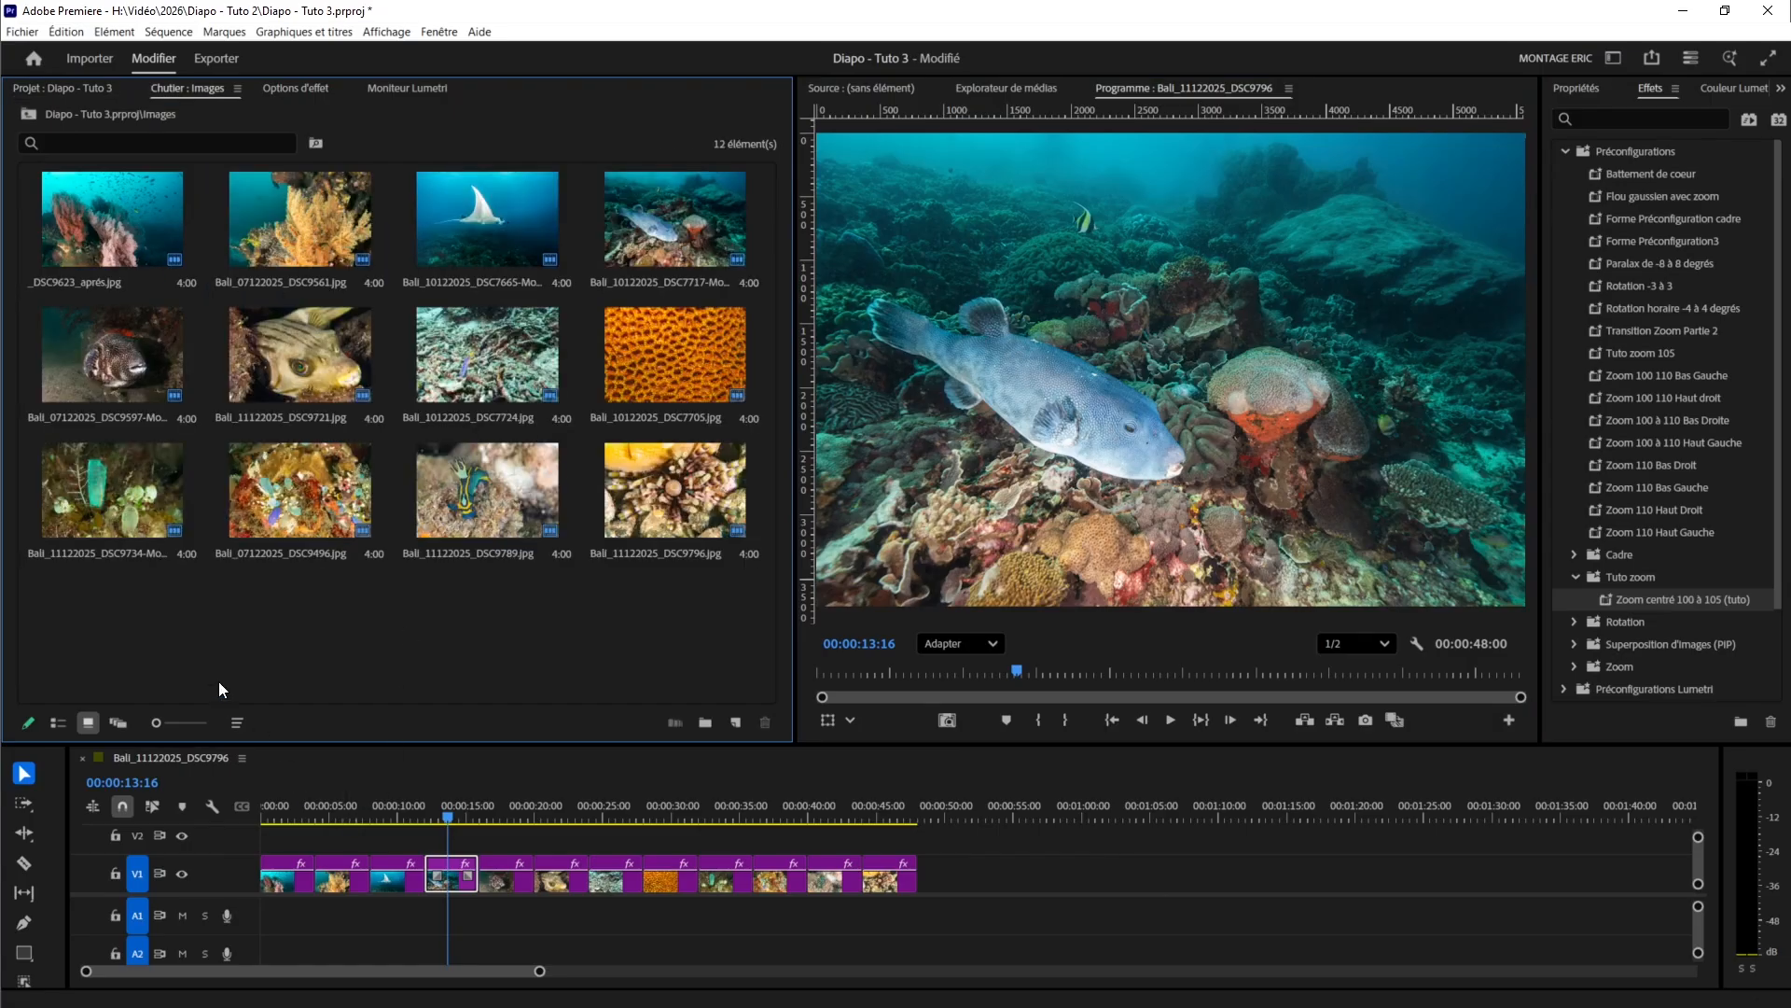
click(677, 241)
right_click(678, 239)
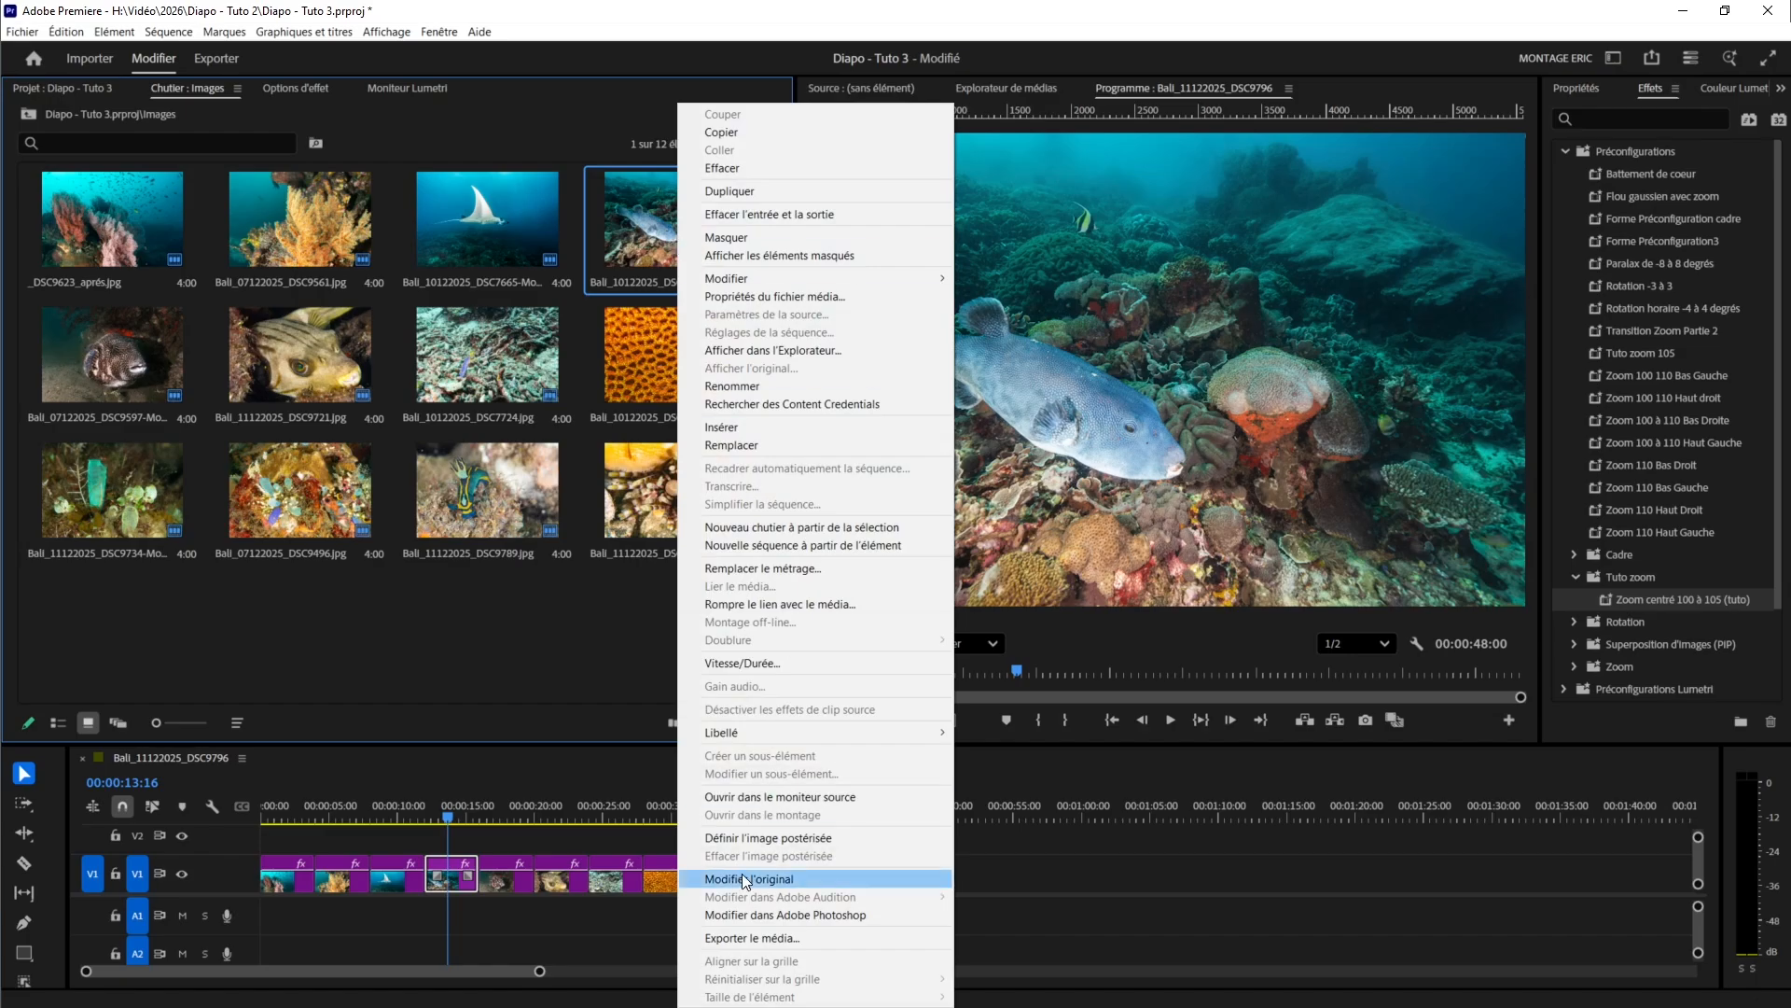
click(739, 912)
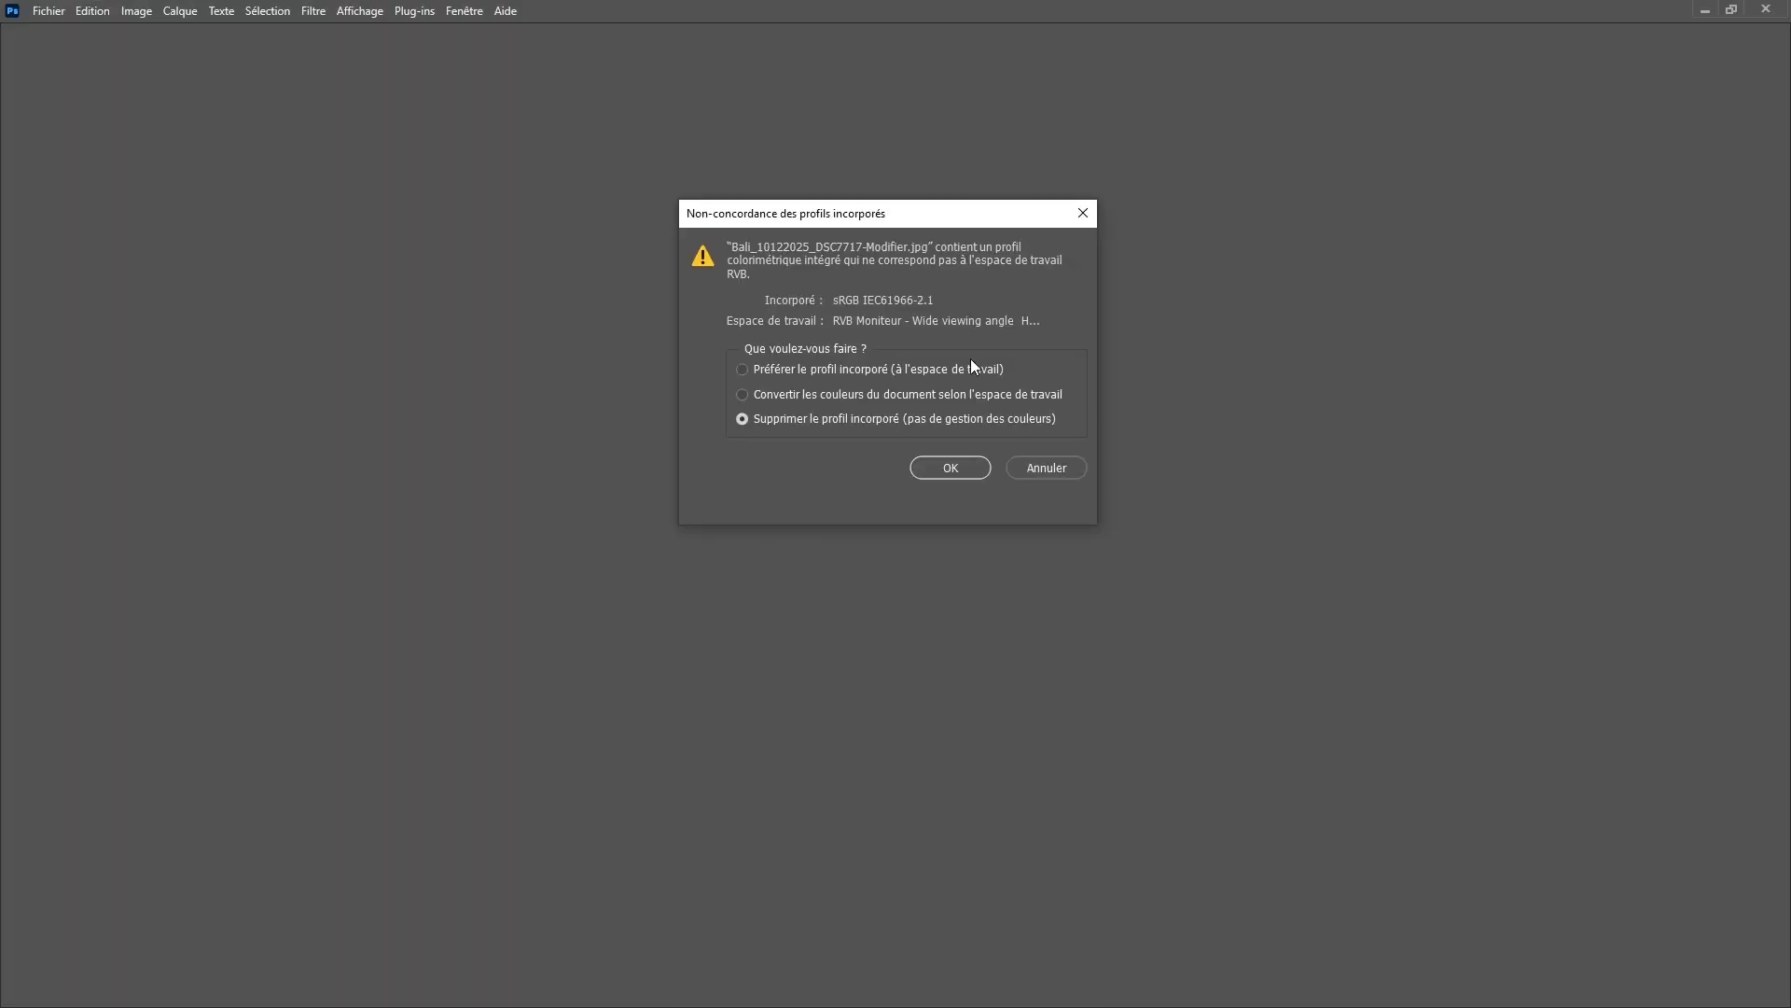
click(826, 372)
click(953, 468)
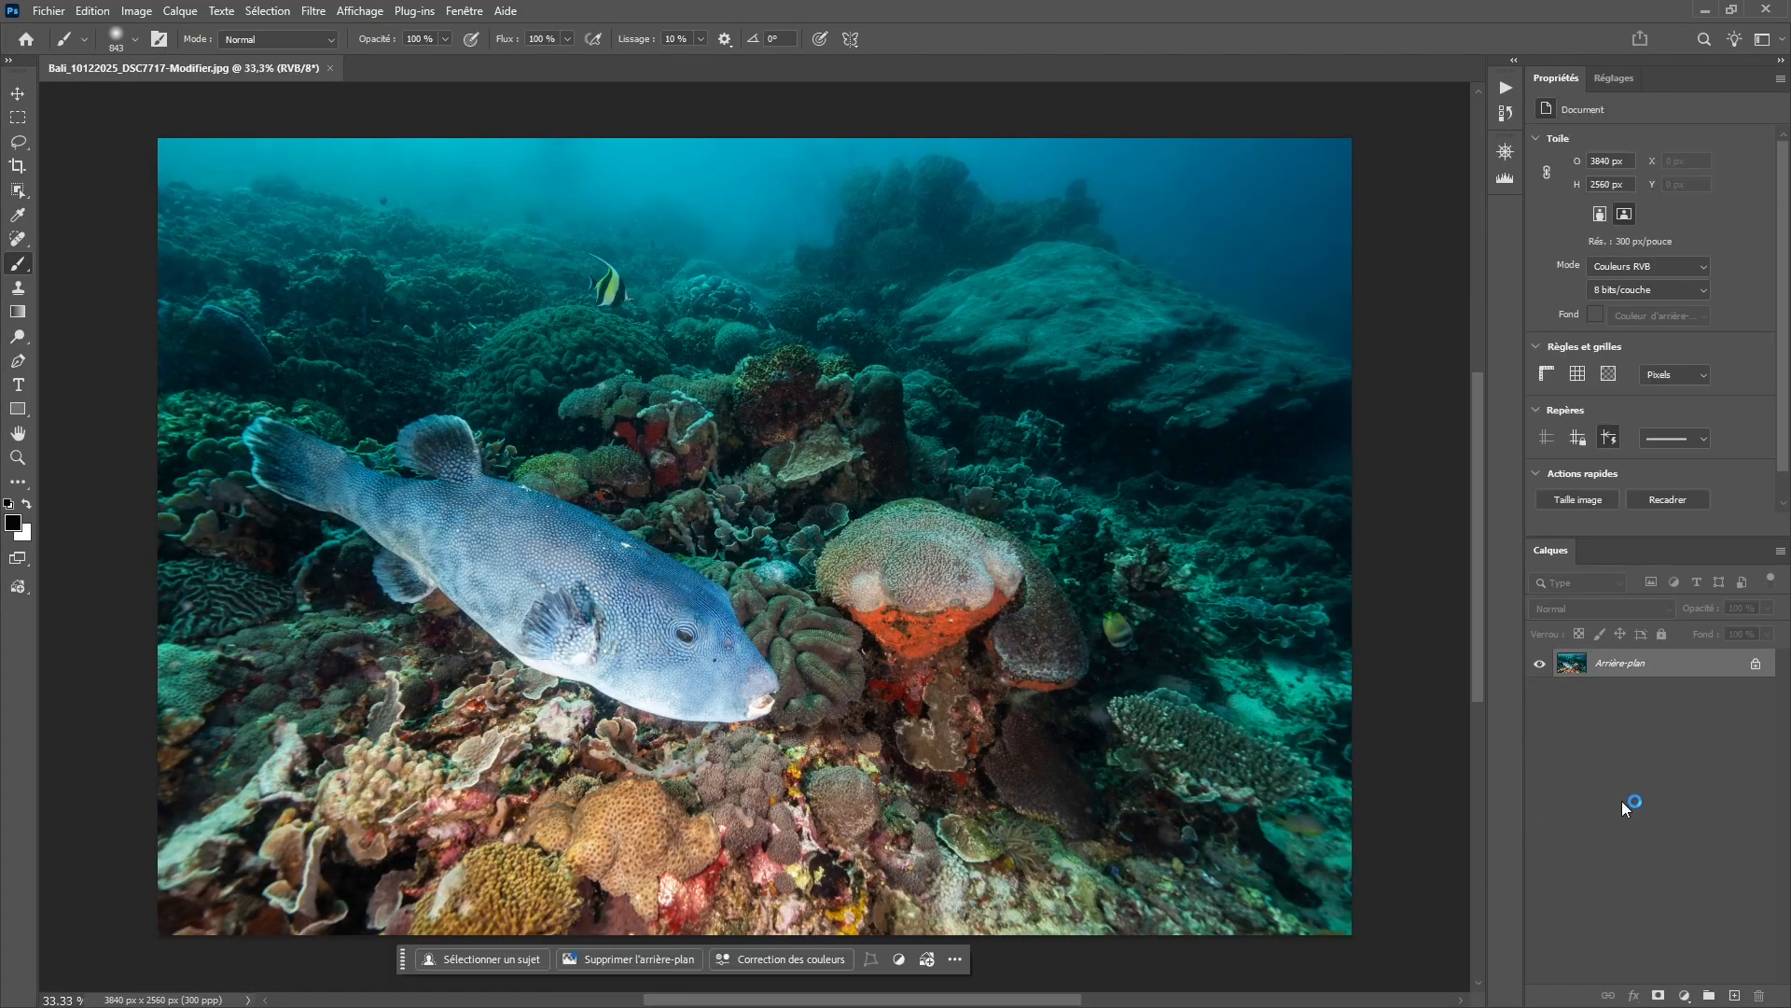
- Select the blue fish with the object selection tool and remove it from the reef background
click(18, 193)
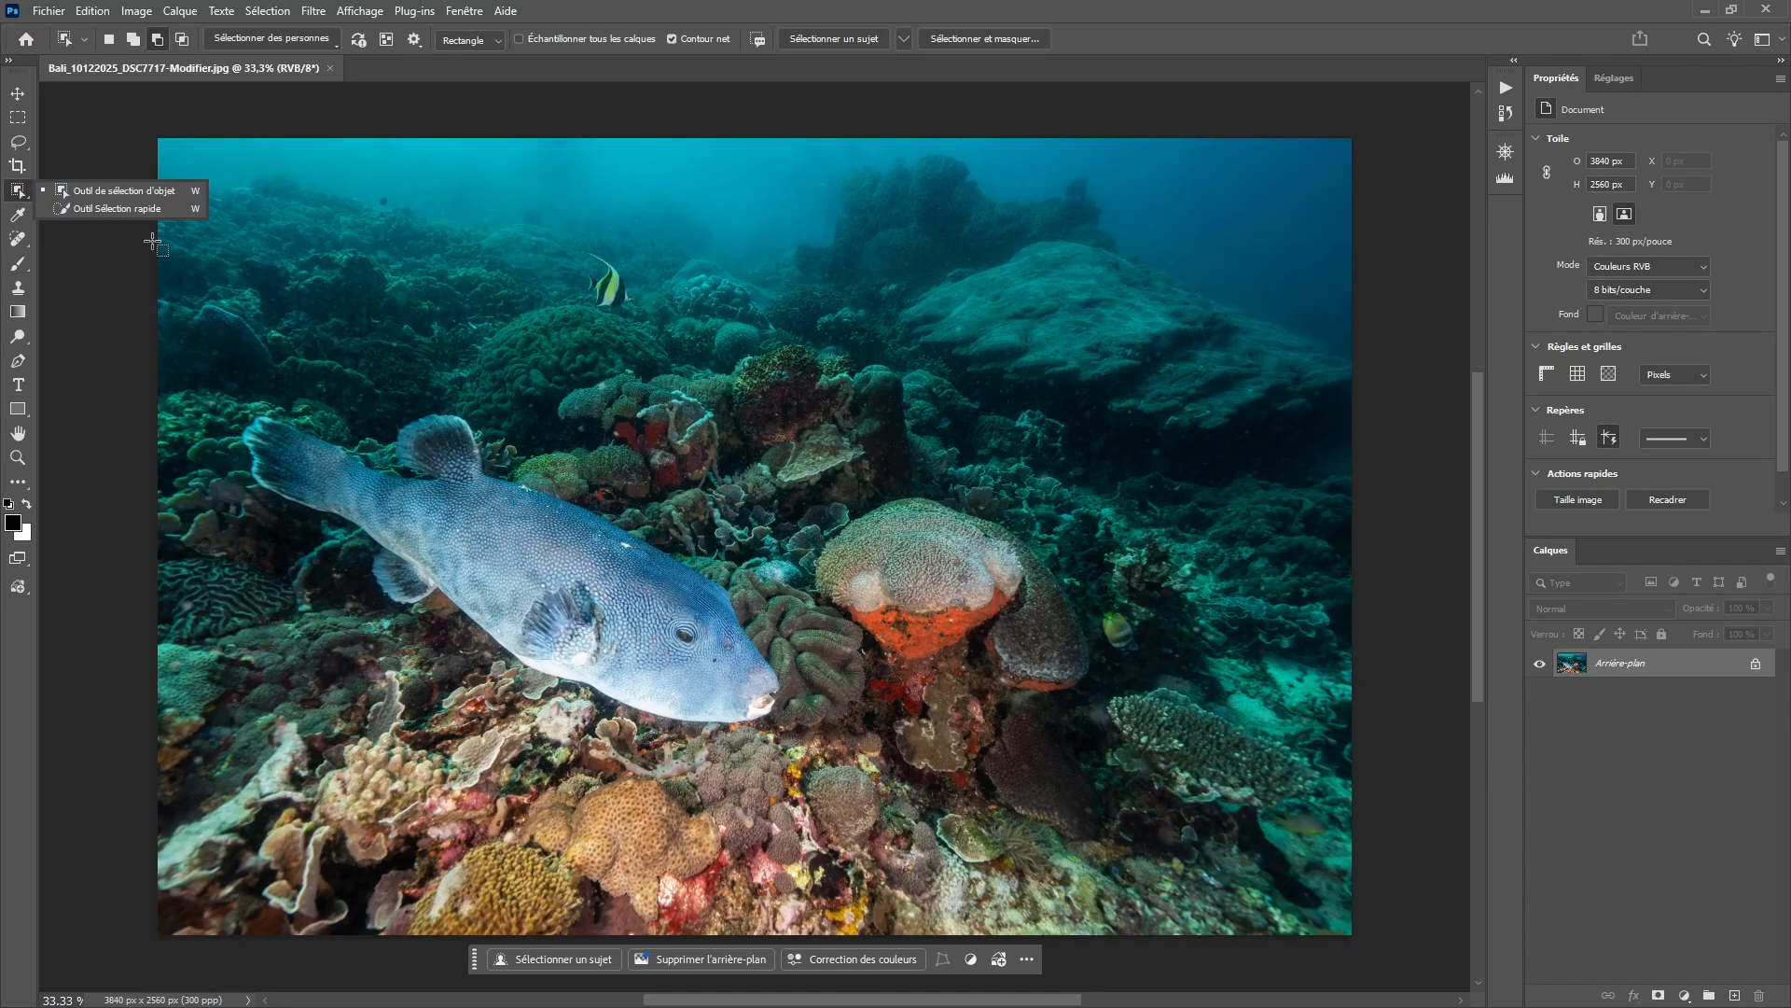
drag(207, 342, 799, 739)
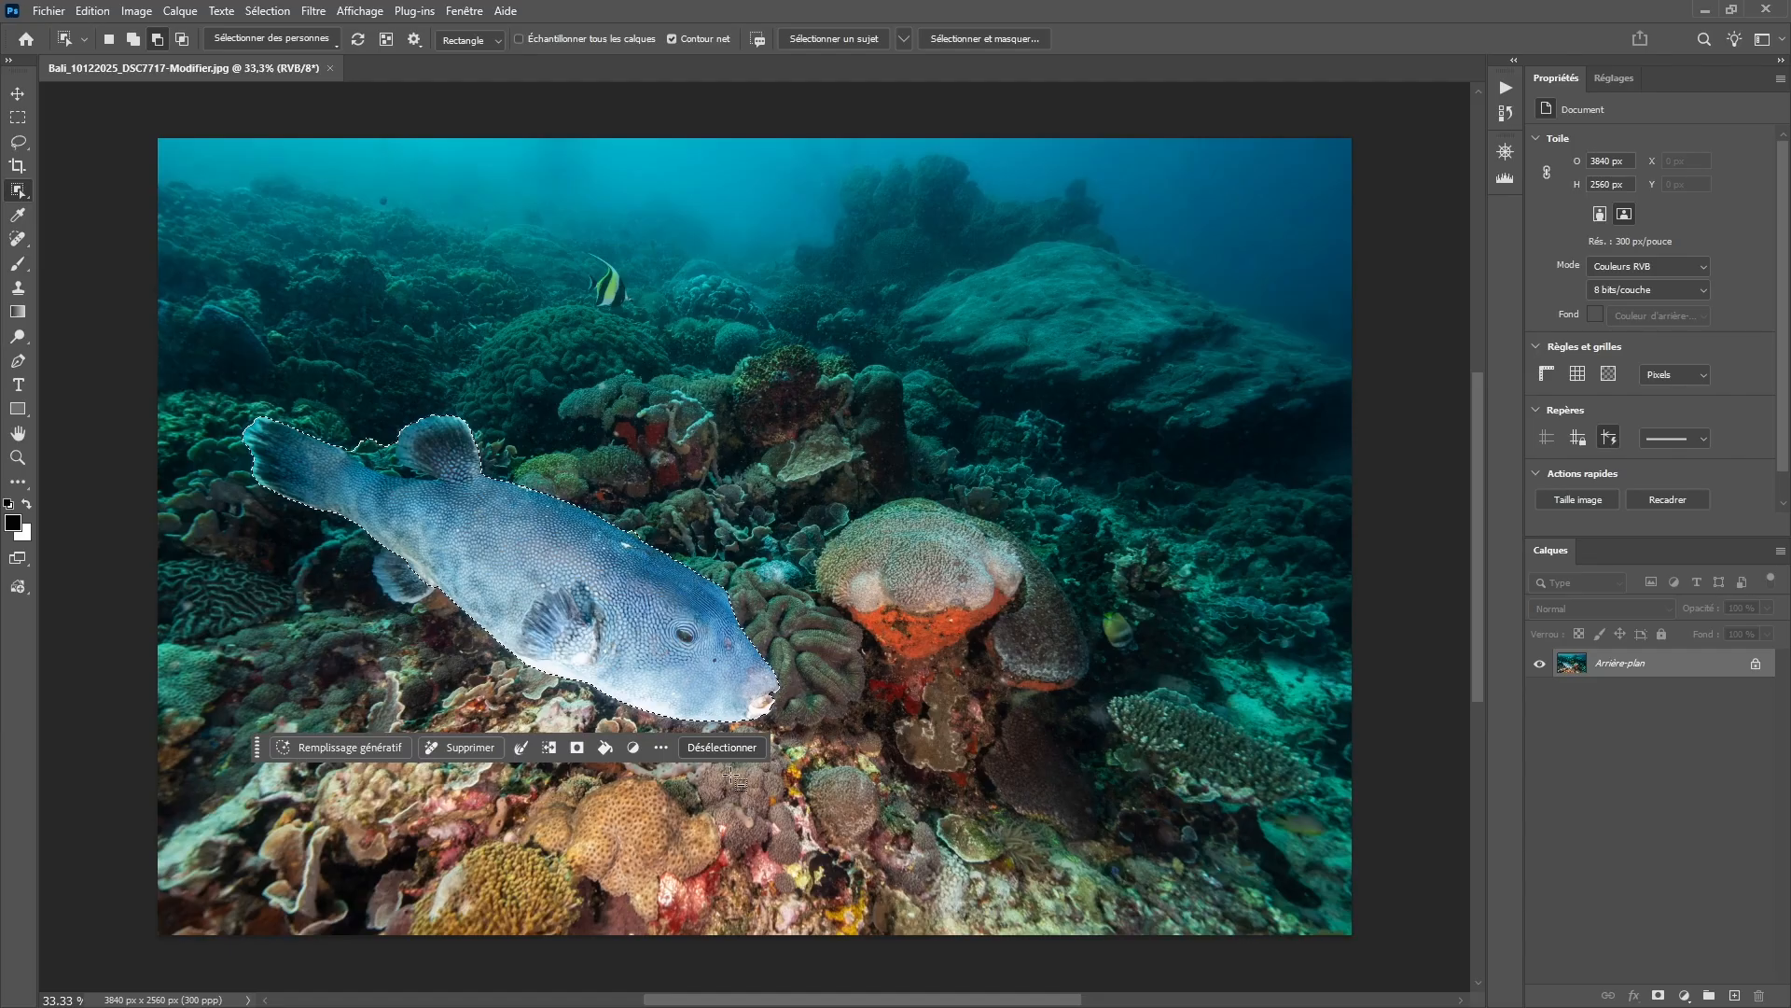
click(475, 752)
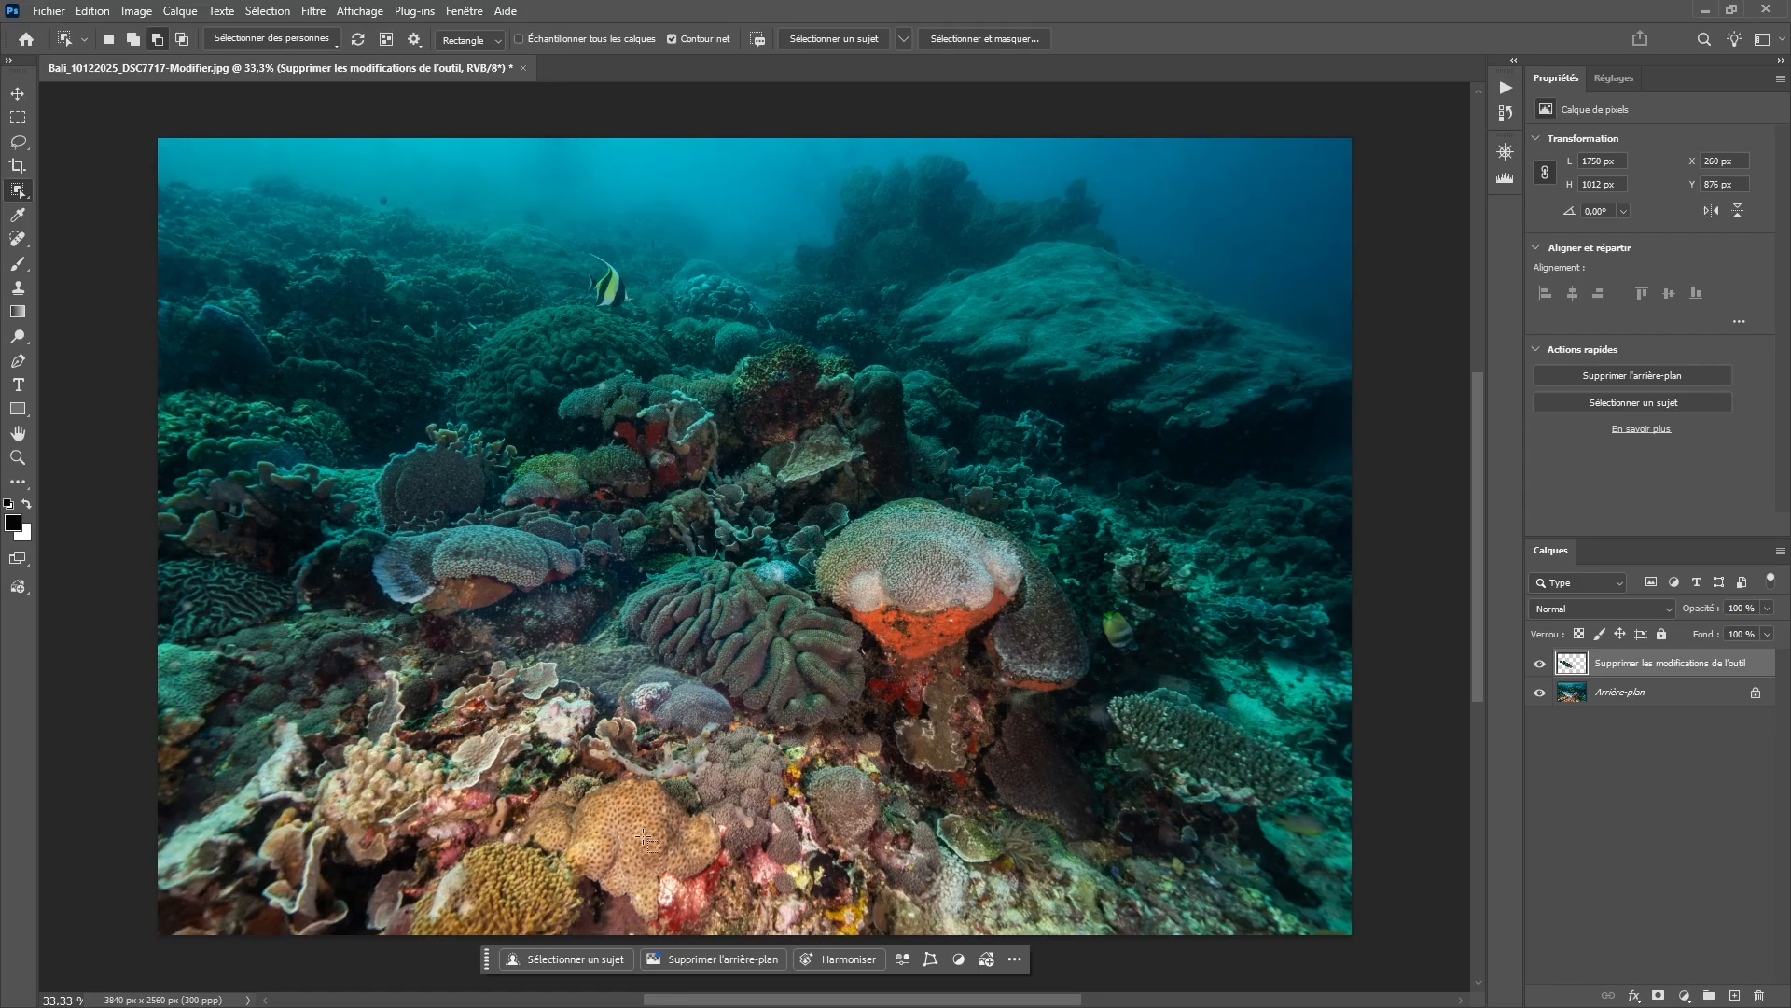
- Export the fish-free image as a 3840 x 2560 px JPG named Bali_10122025_DSC7717-Fond.jpg into the folder Vidéo\2026\Diapo - Tuto 2
click(43, 12)
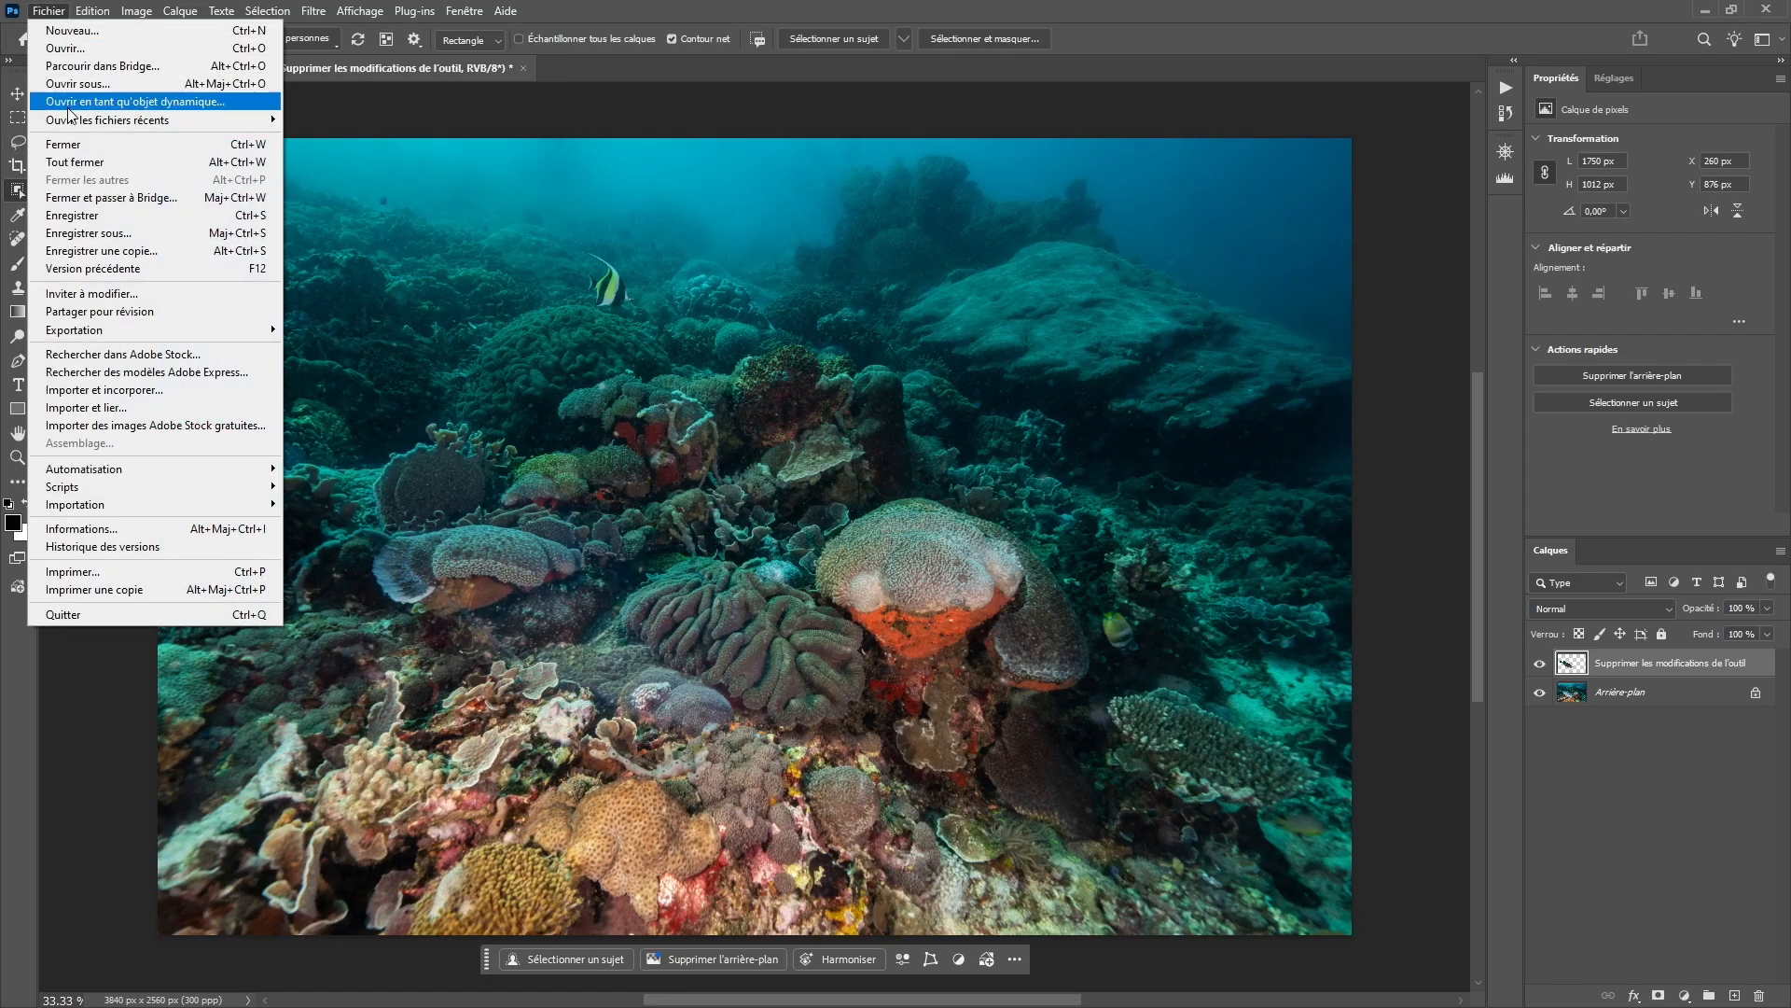
mouse_move(125, 336)
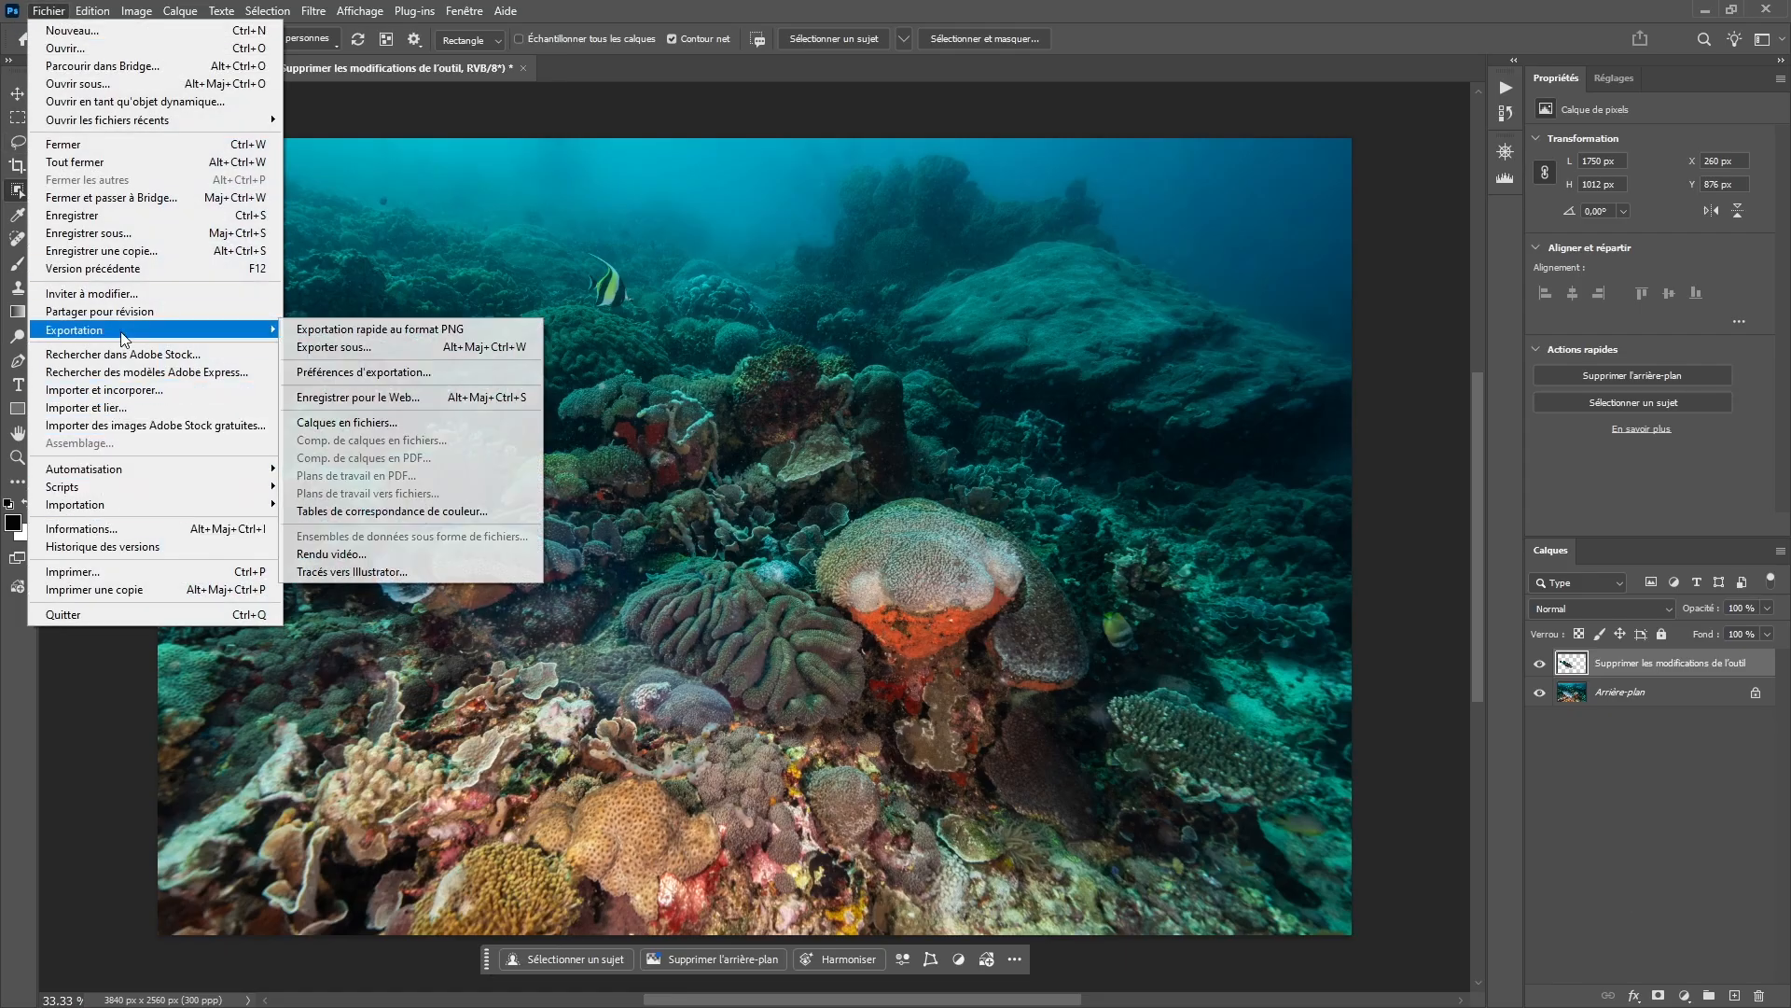
click(398, 346)
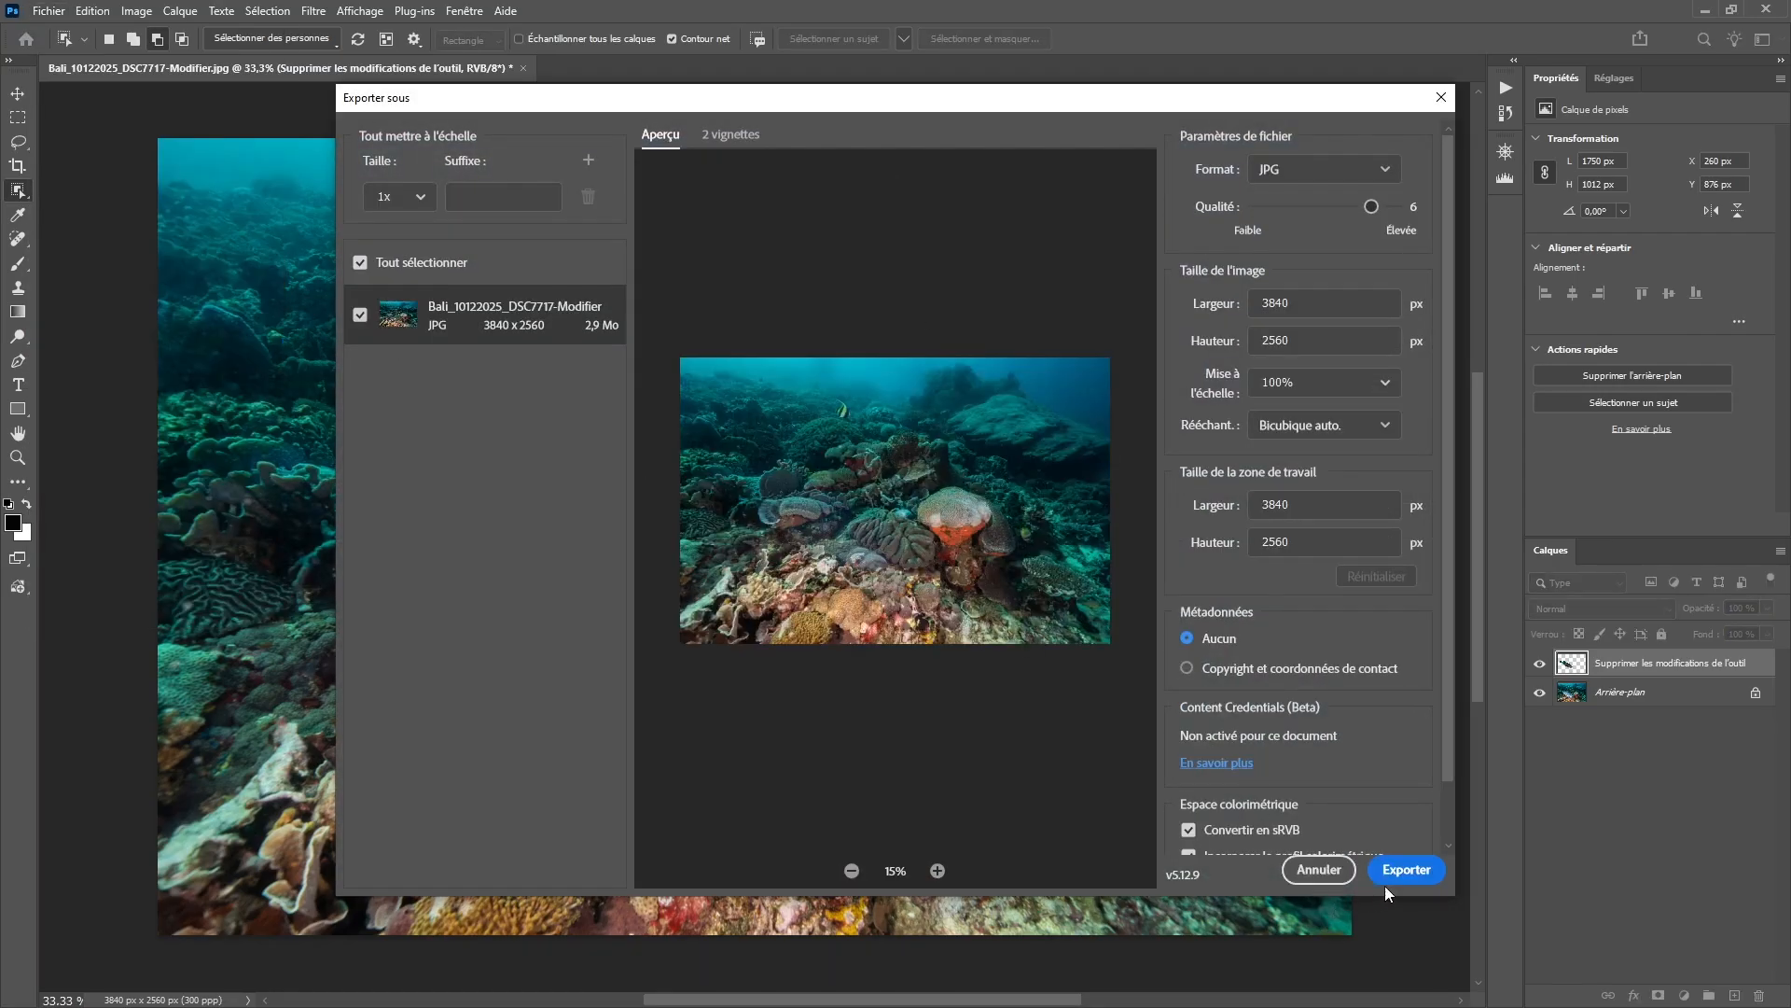
click(1403, 871)
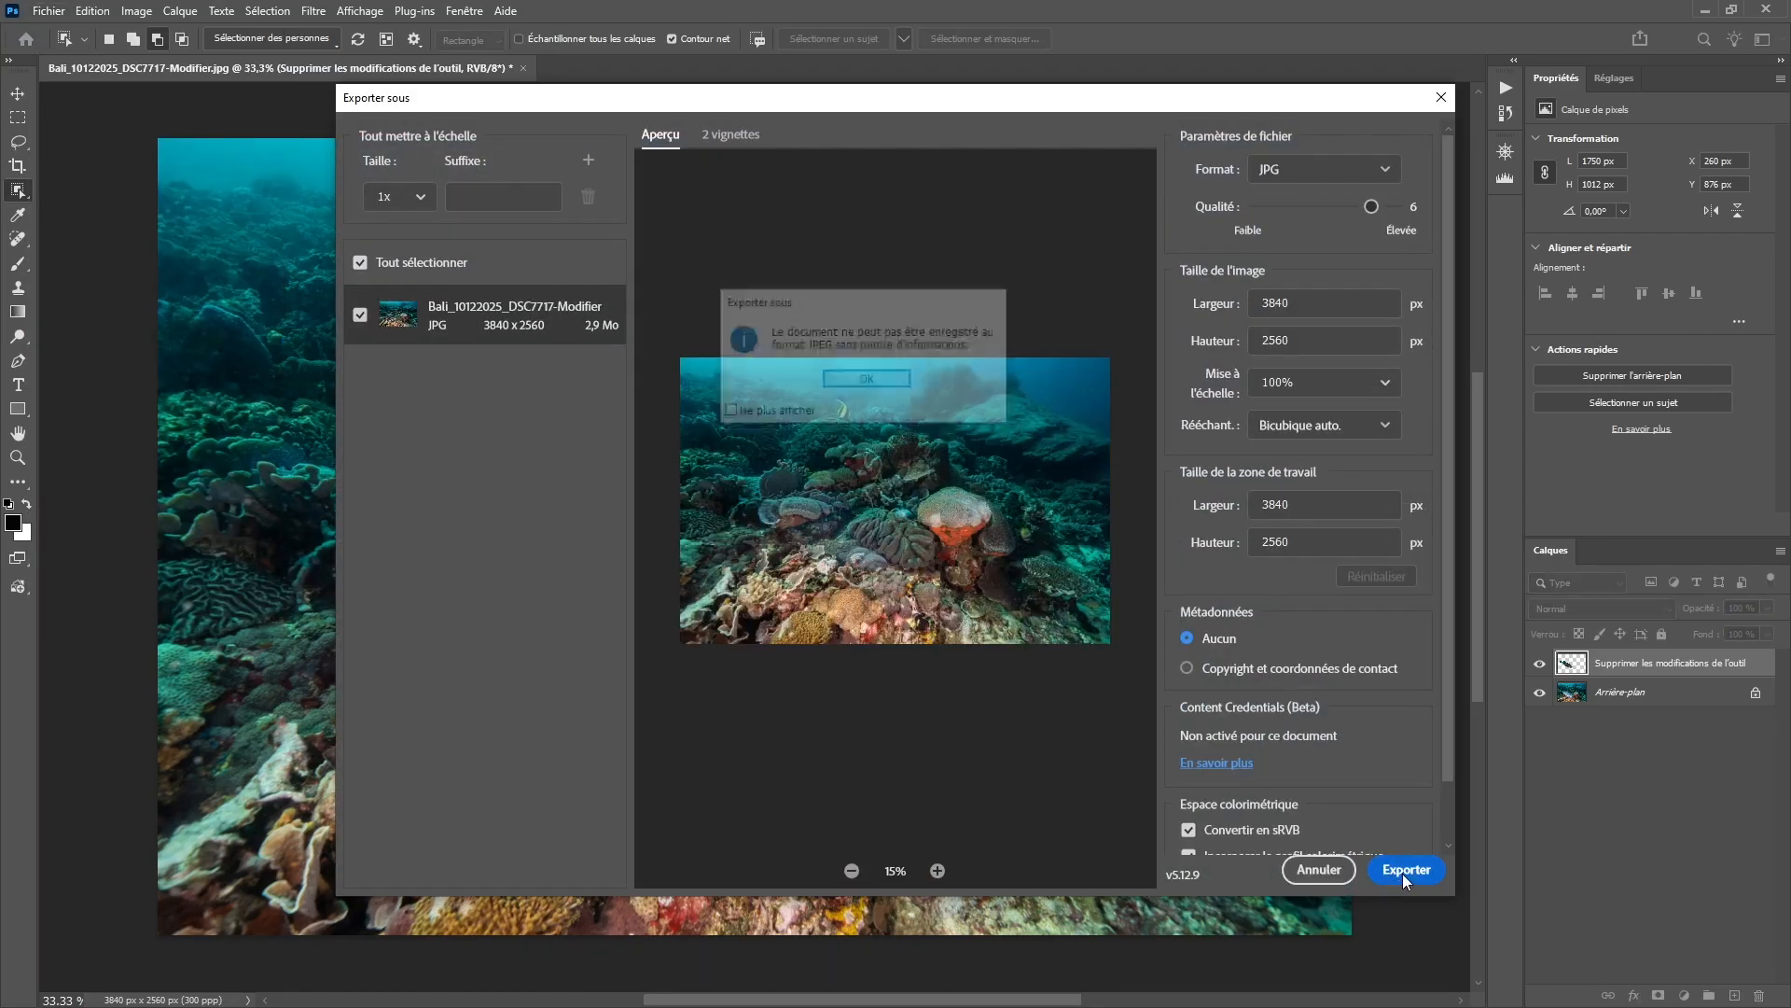
click(893, 382)
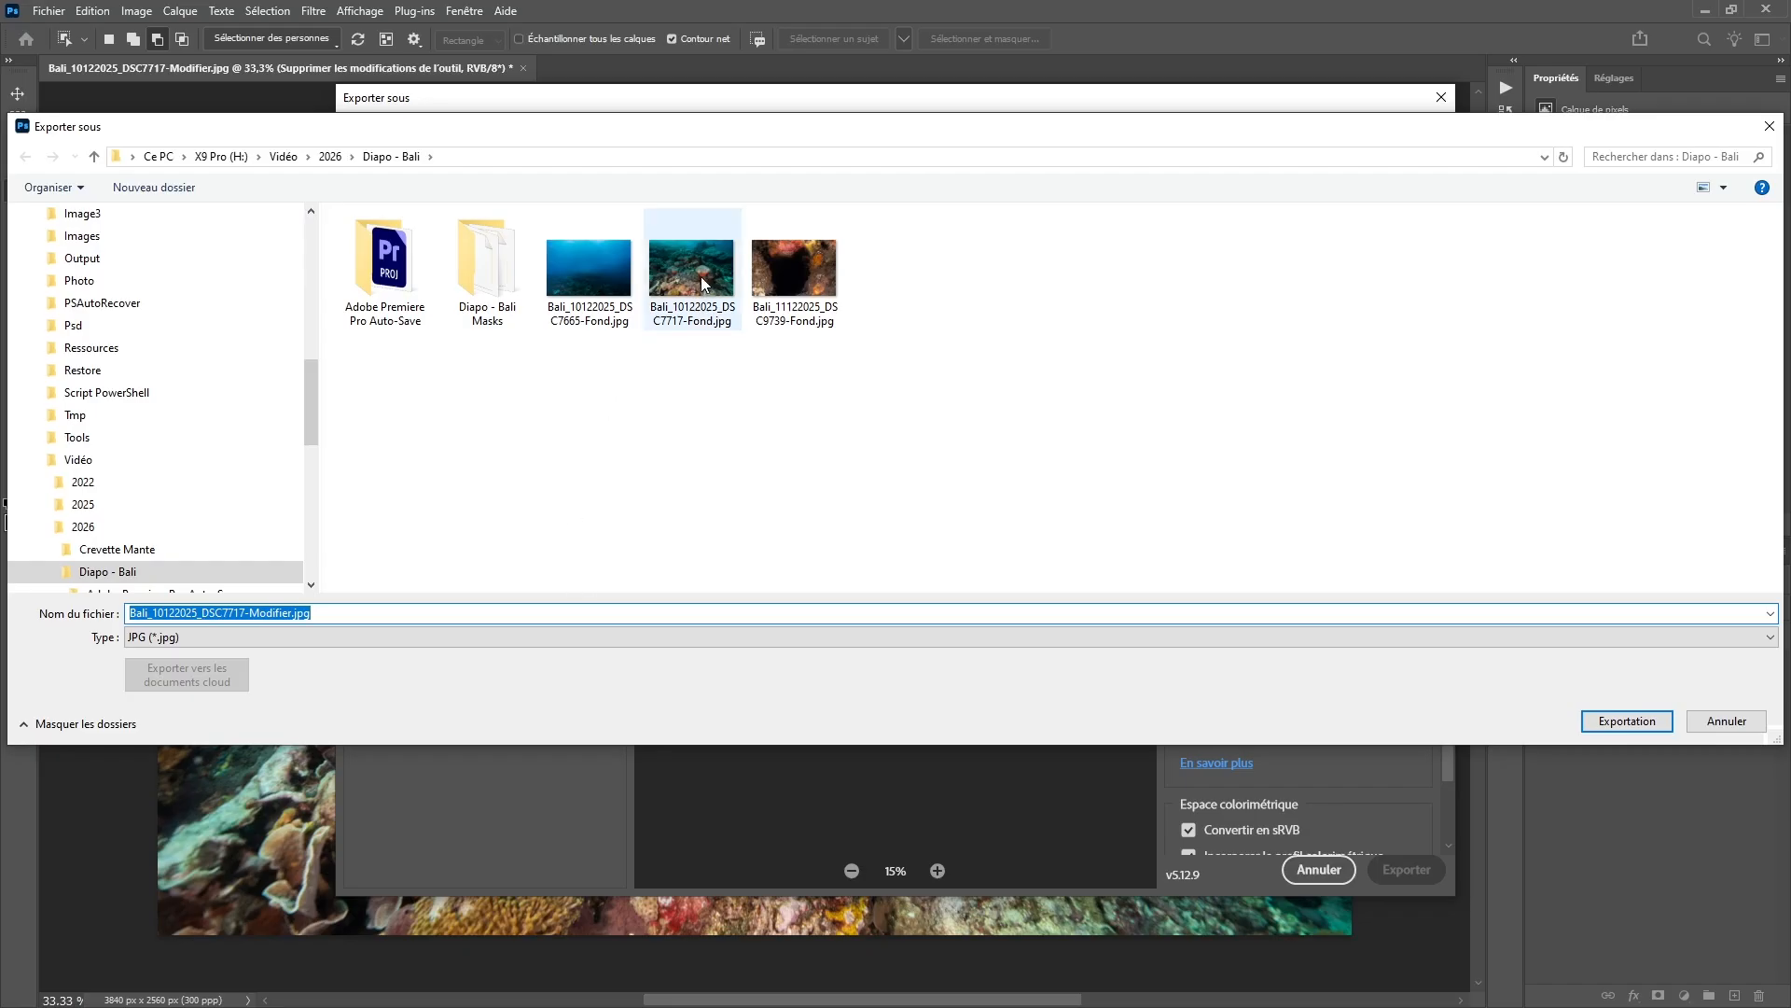
click(328, 157)
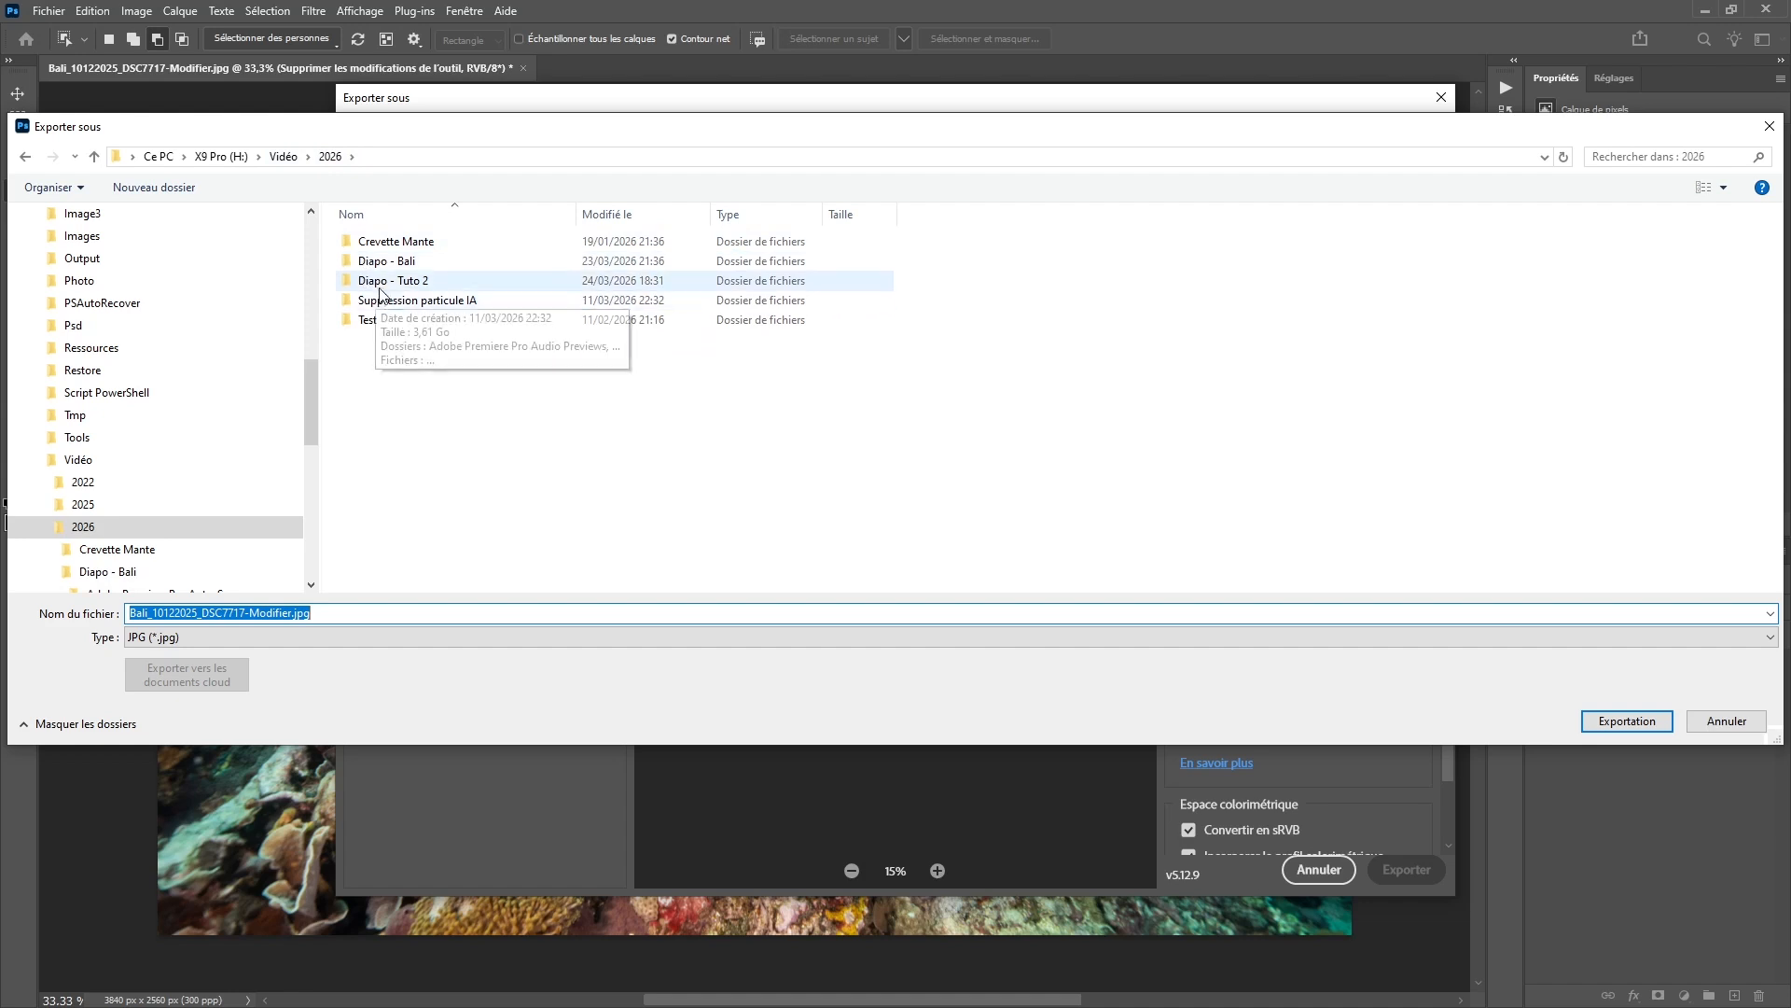
double_click(380, 281)
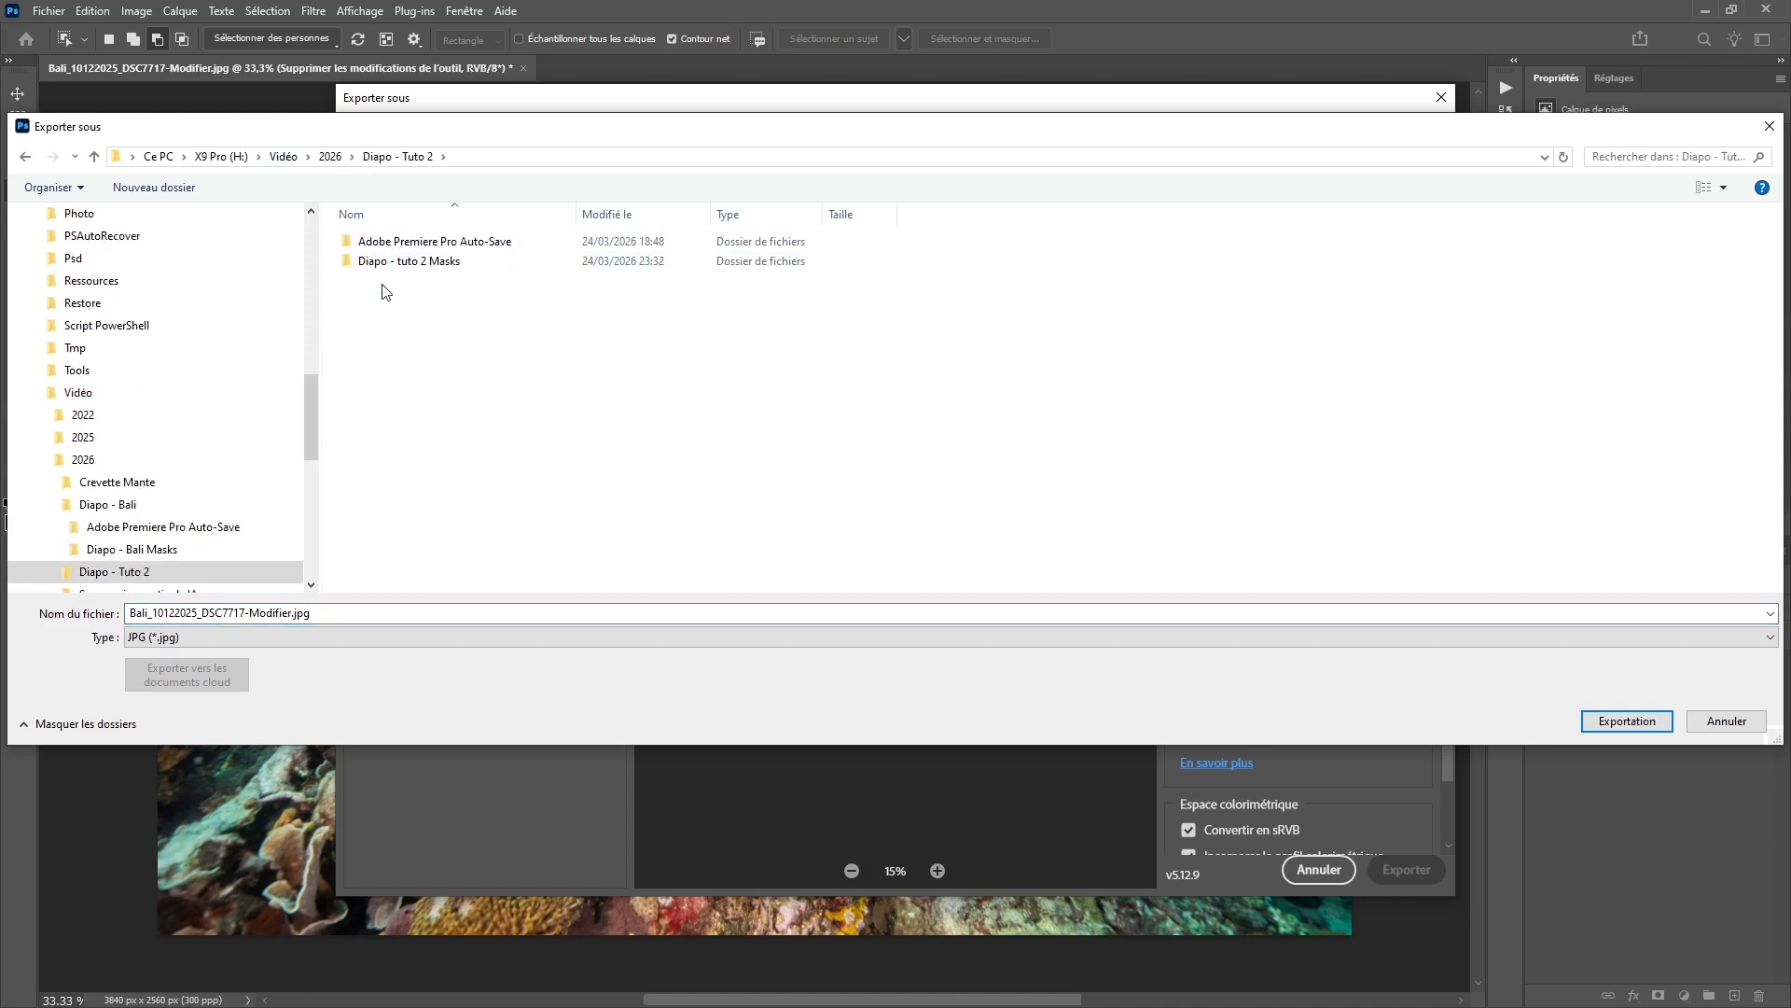
click(250, 614)
key(ctrl+a)
drag(250, 612, 292, 611)
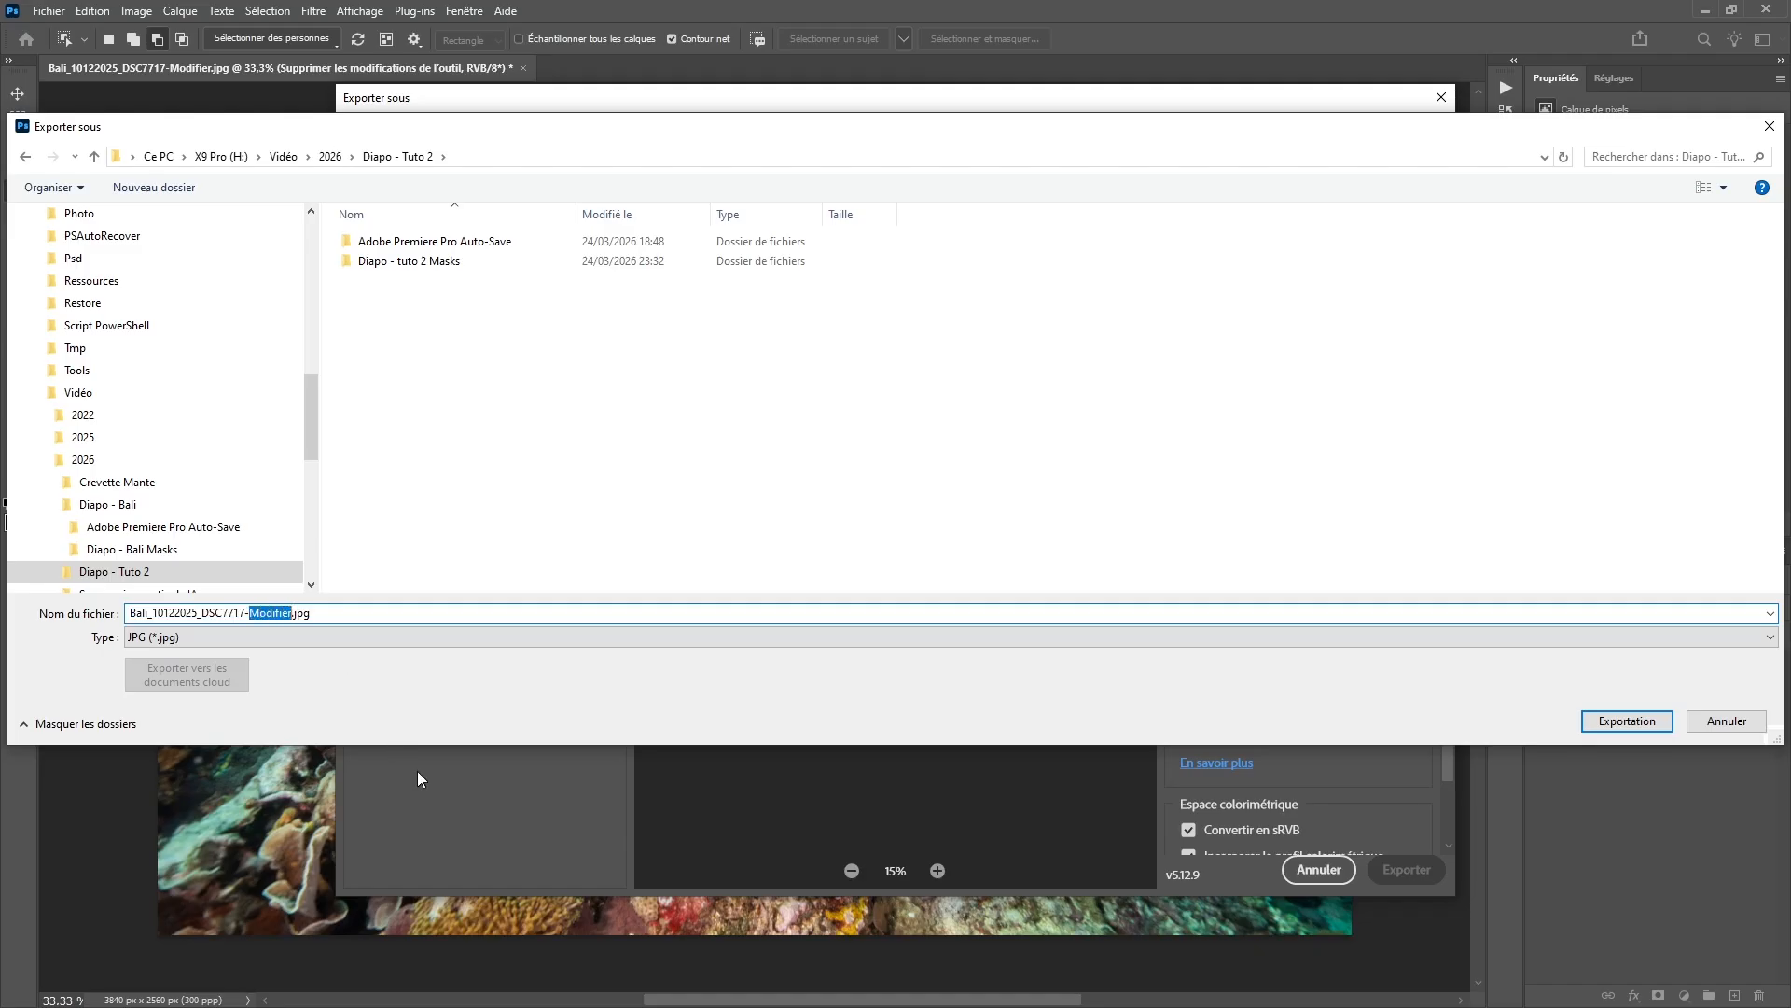
text(Fond)
key(Return)
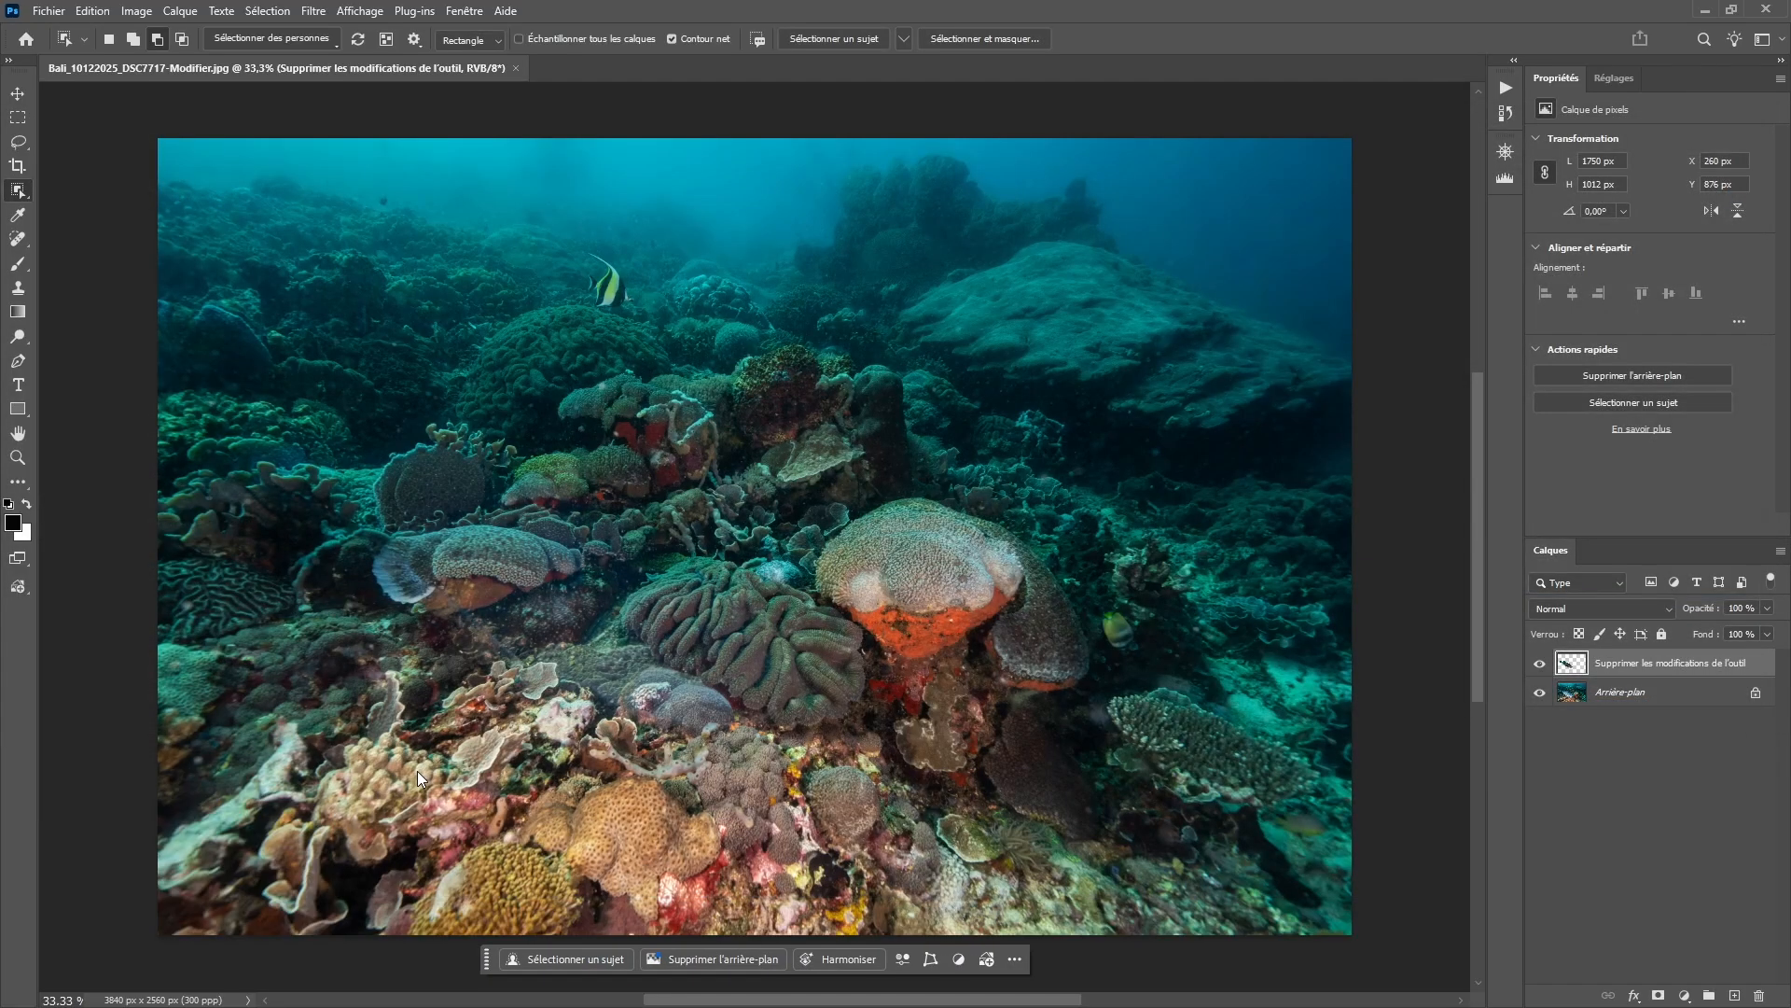
- Close the edited photo without saving its changes and quit Photoshop to return to Premiere
click(516, 69)
click(916, 377)
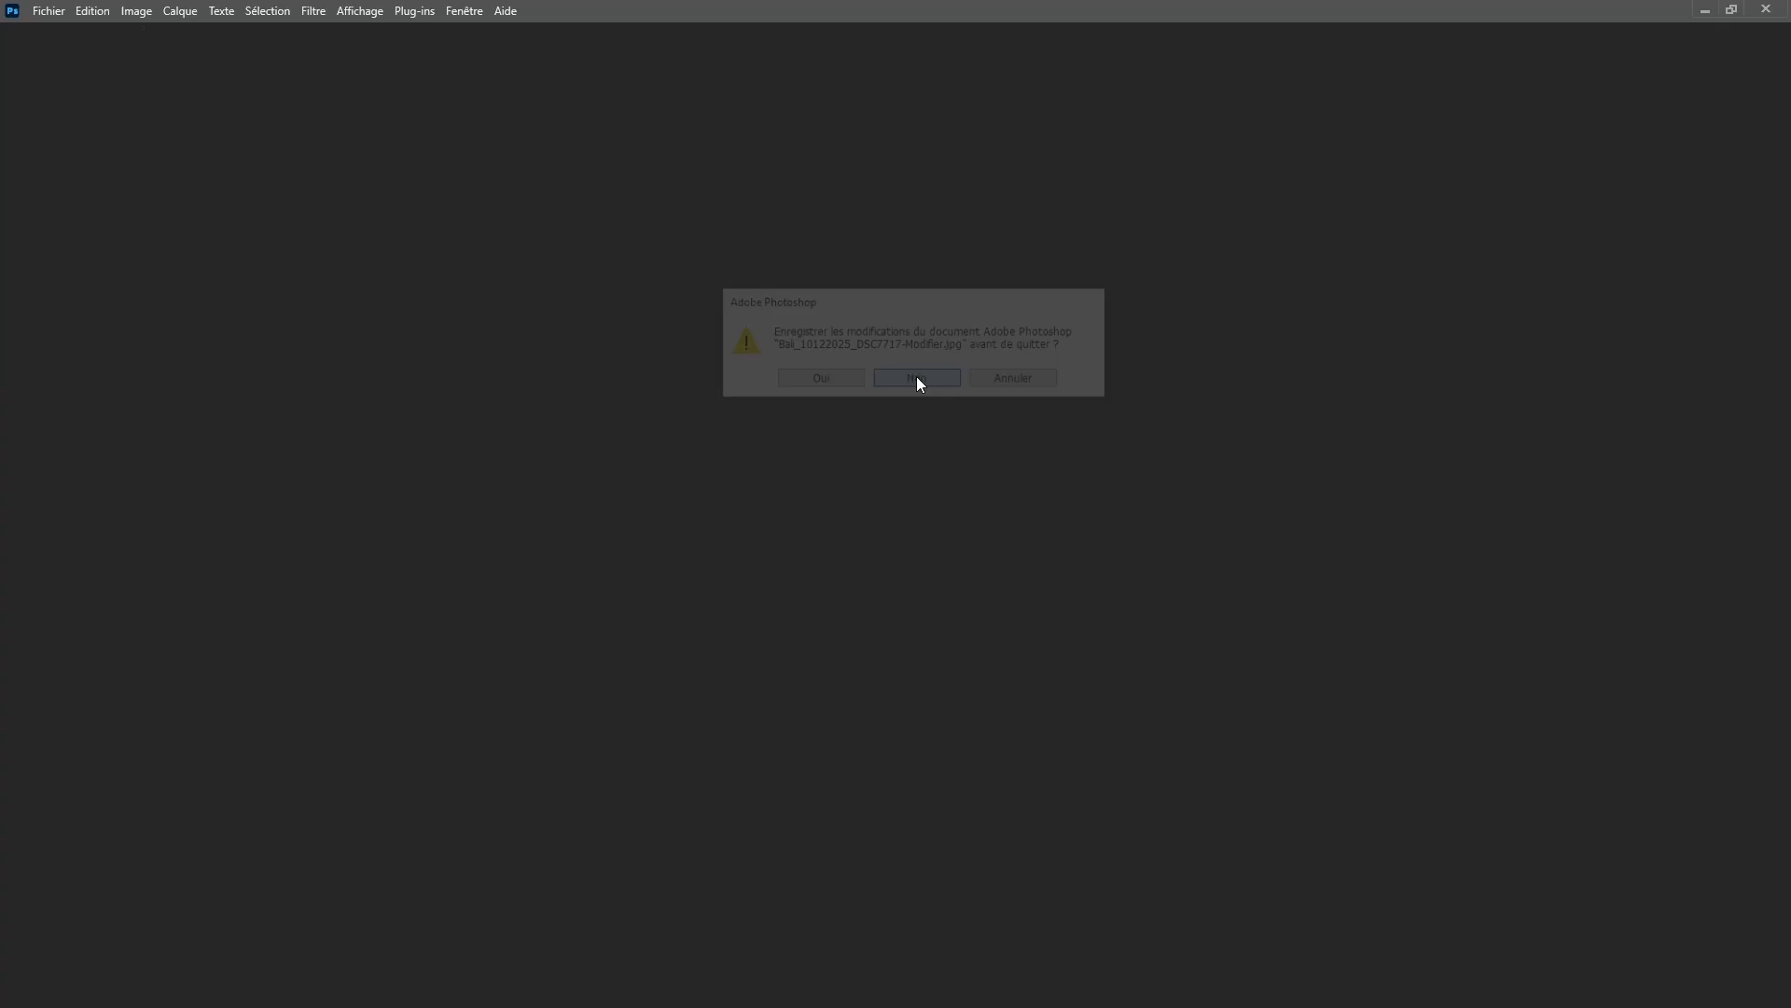
click(1776, 13)
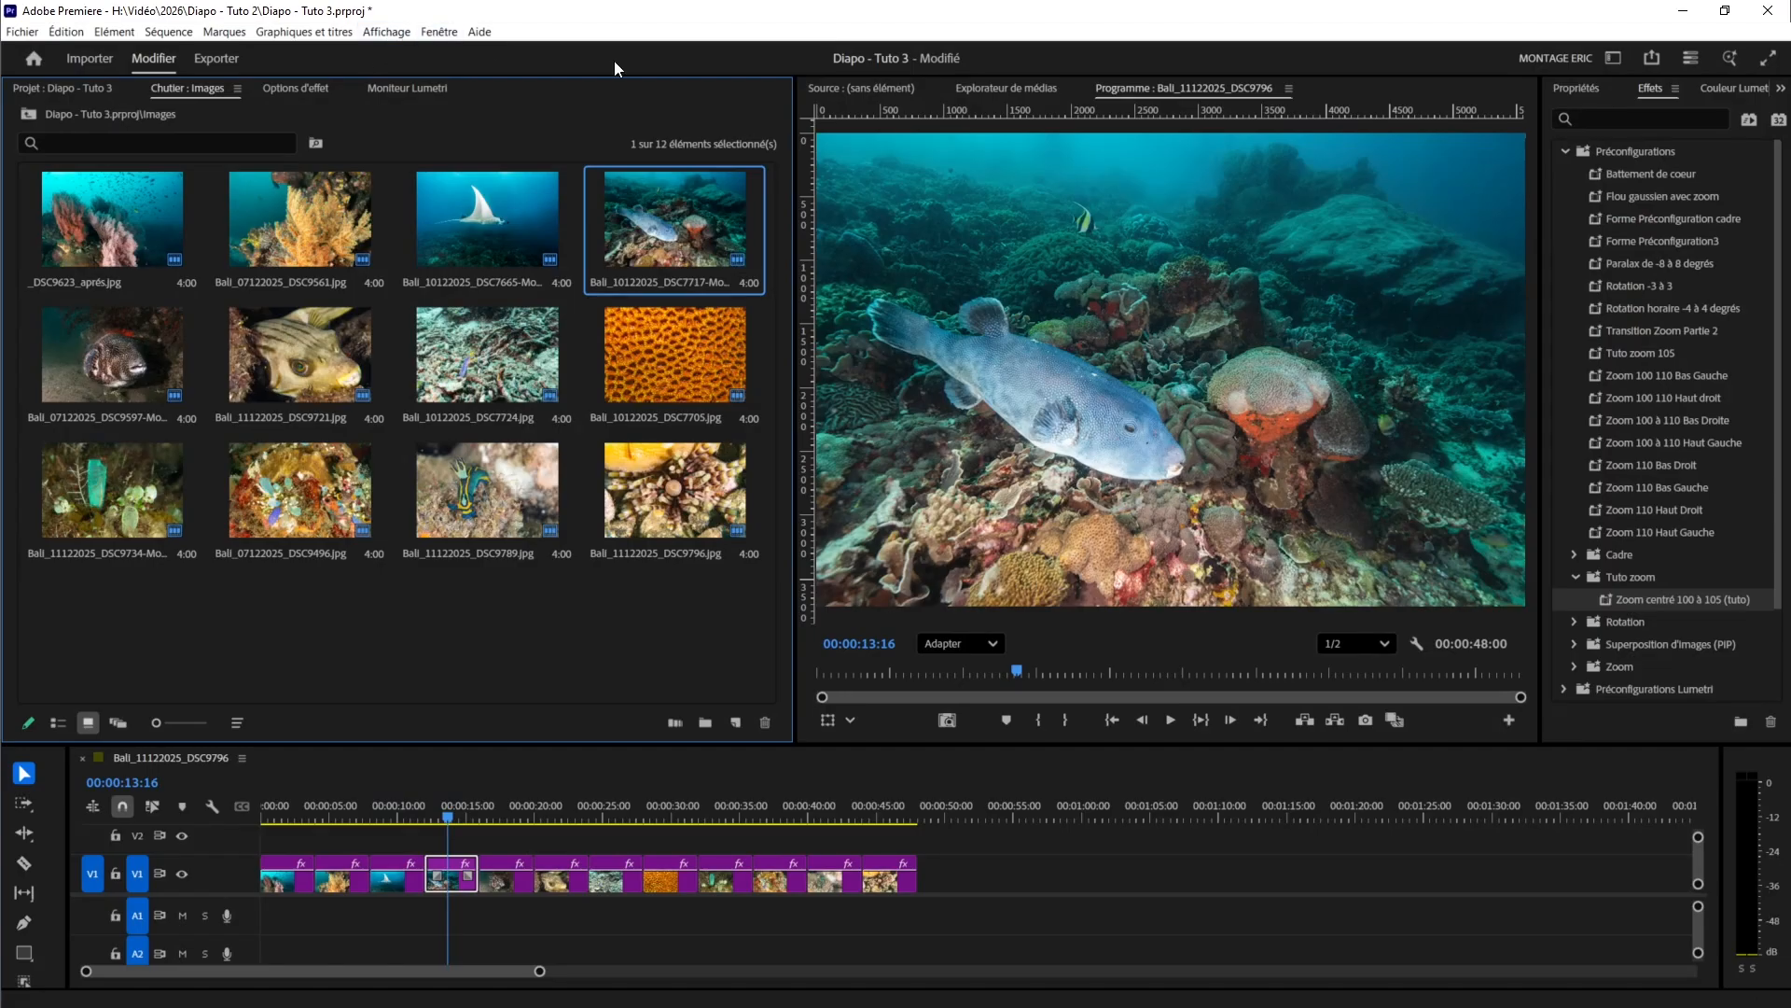
- Browse to Vidéo\2026\Diapo - Tuto 2 on drive H: and import Bali_10122025_DSC7717-Fond.jpg into the Images bin
click(1028, 87)
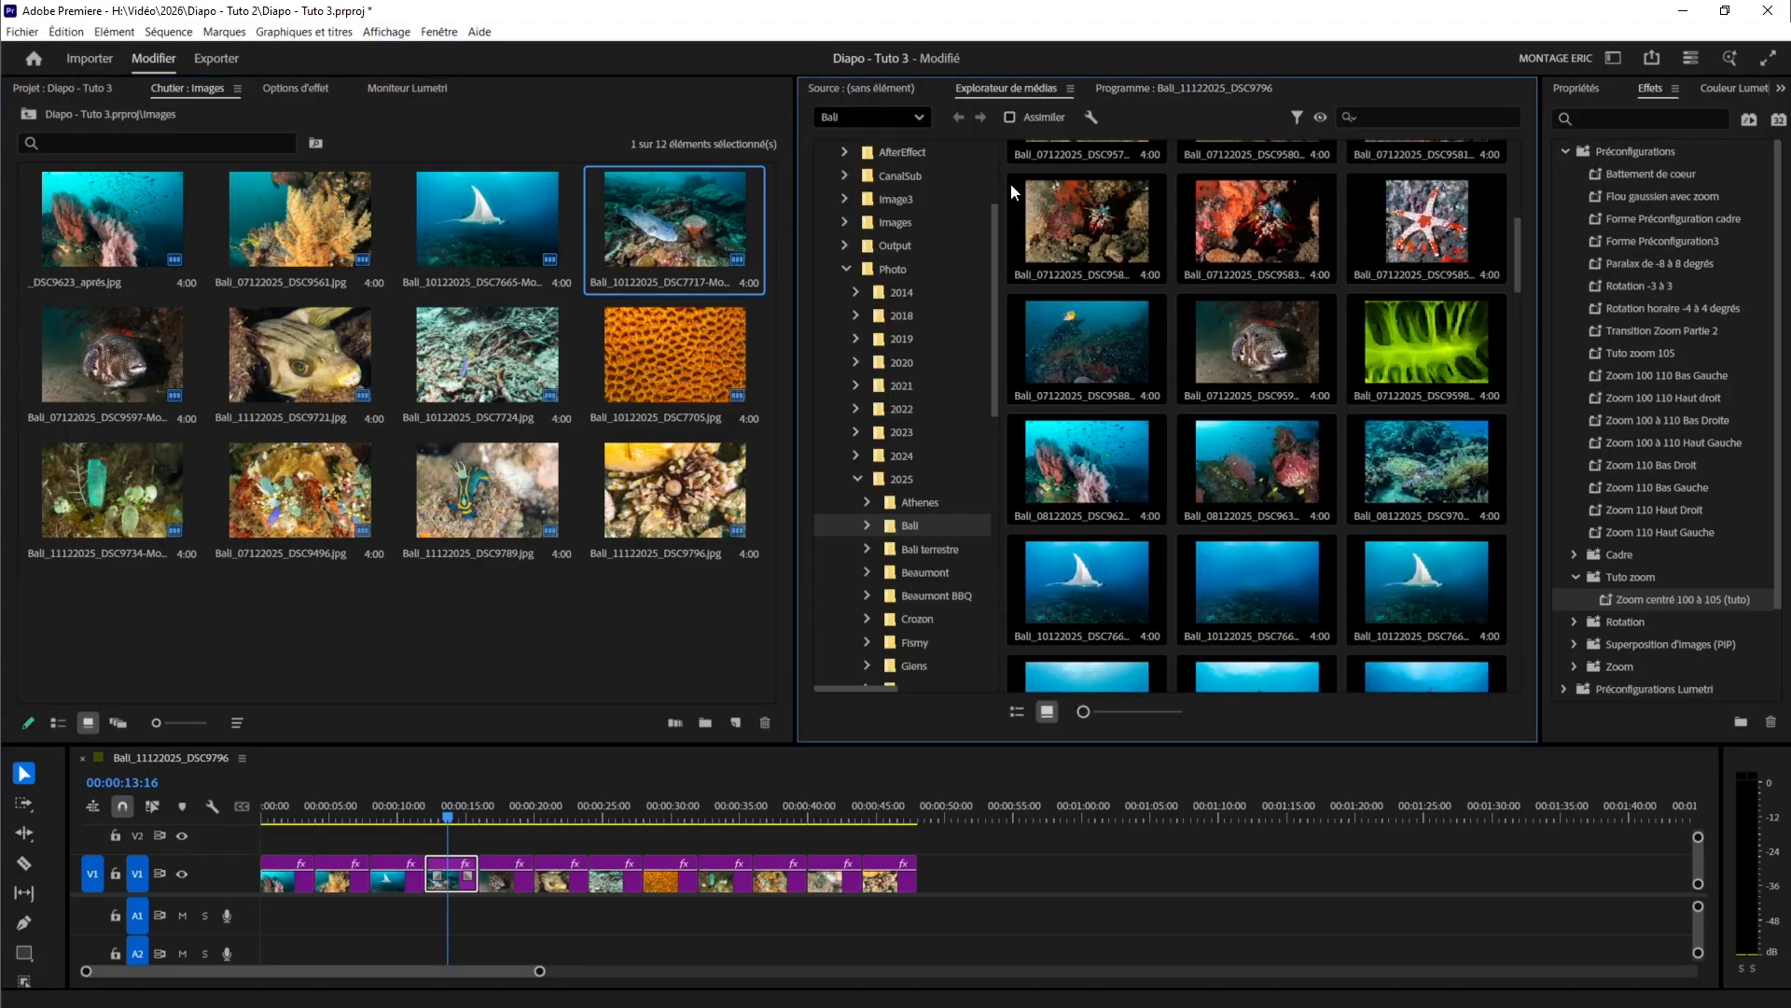
click(853, 268)
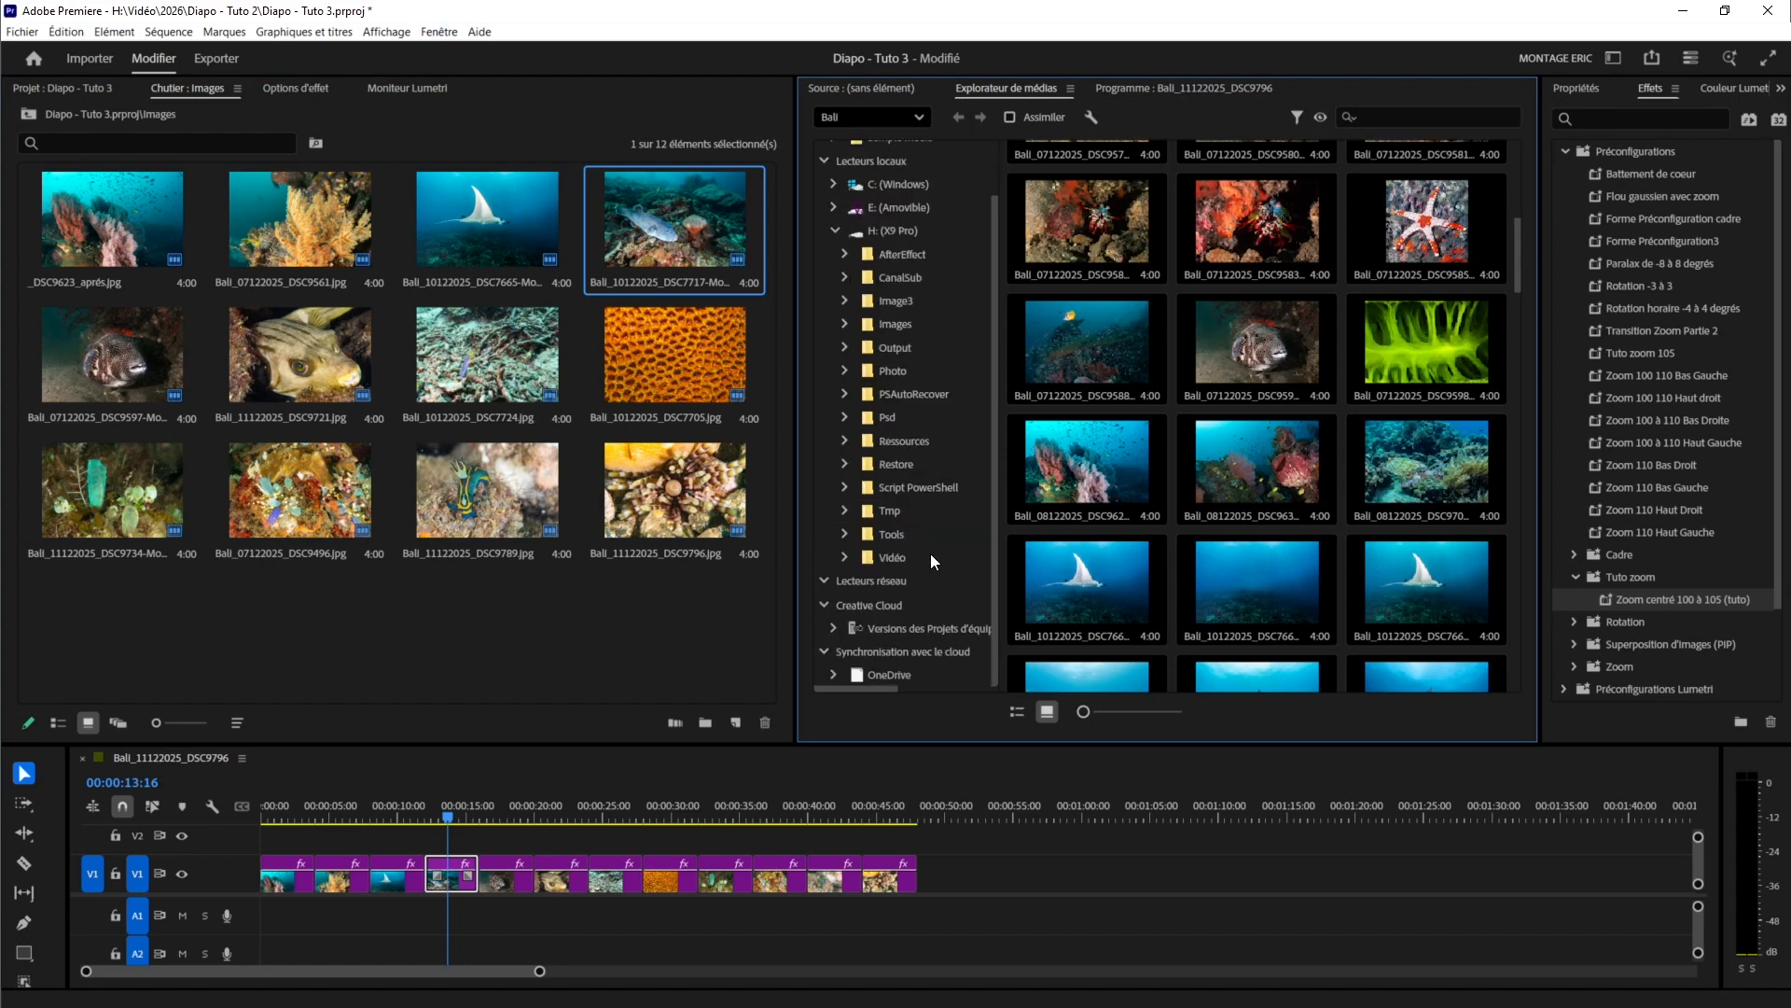
click(847, 556)
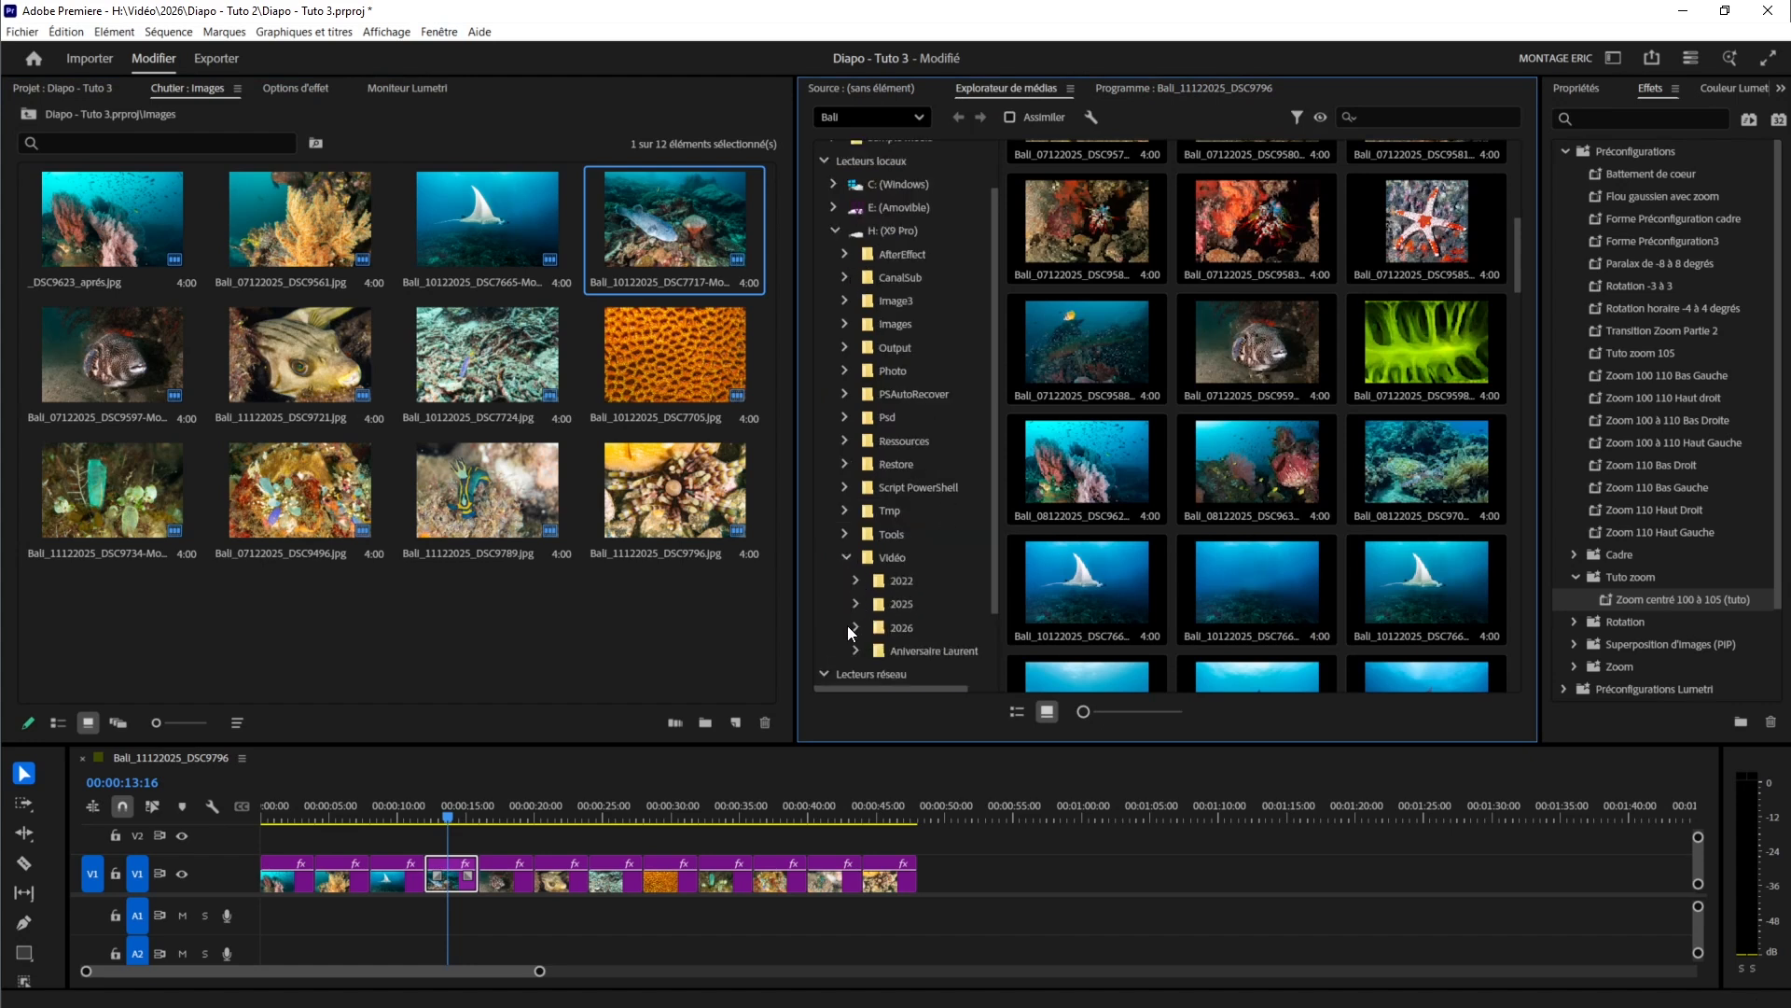
click(852, 626)
scroll(890, 625, down, 3)
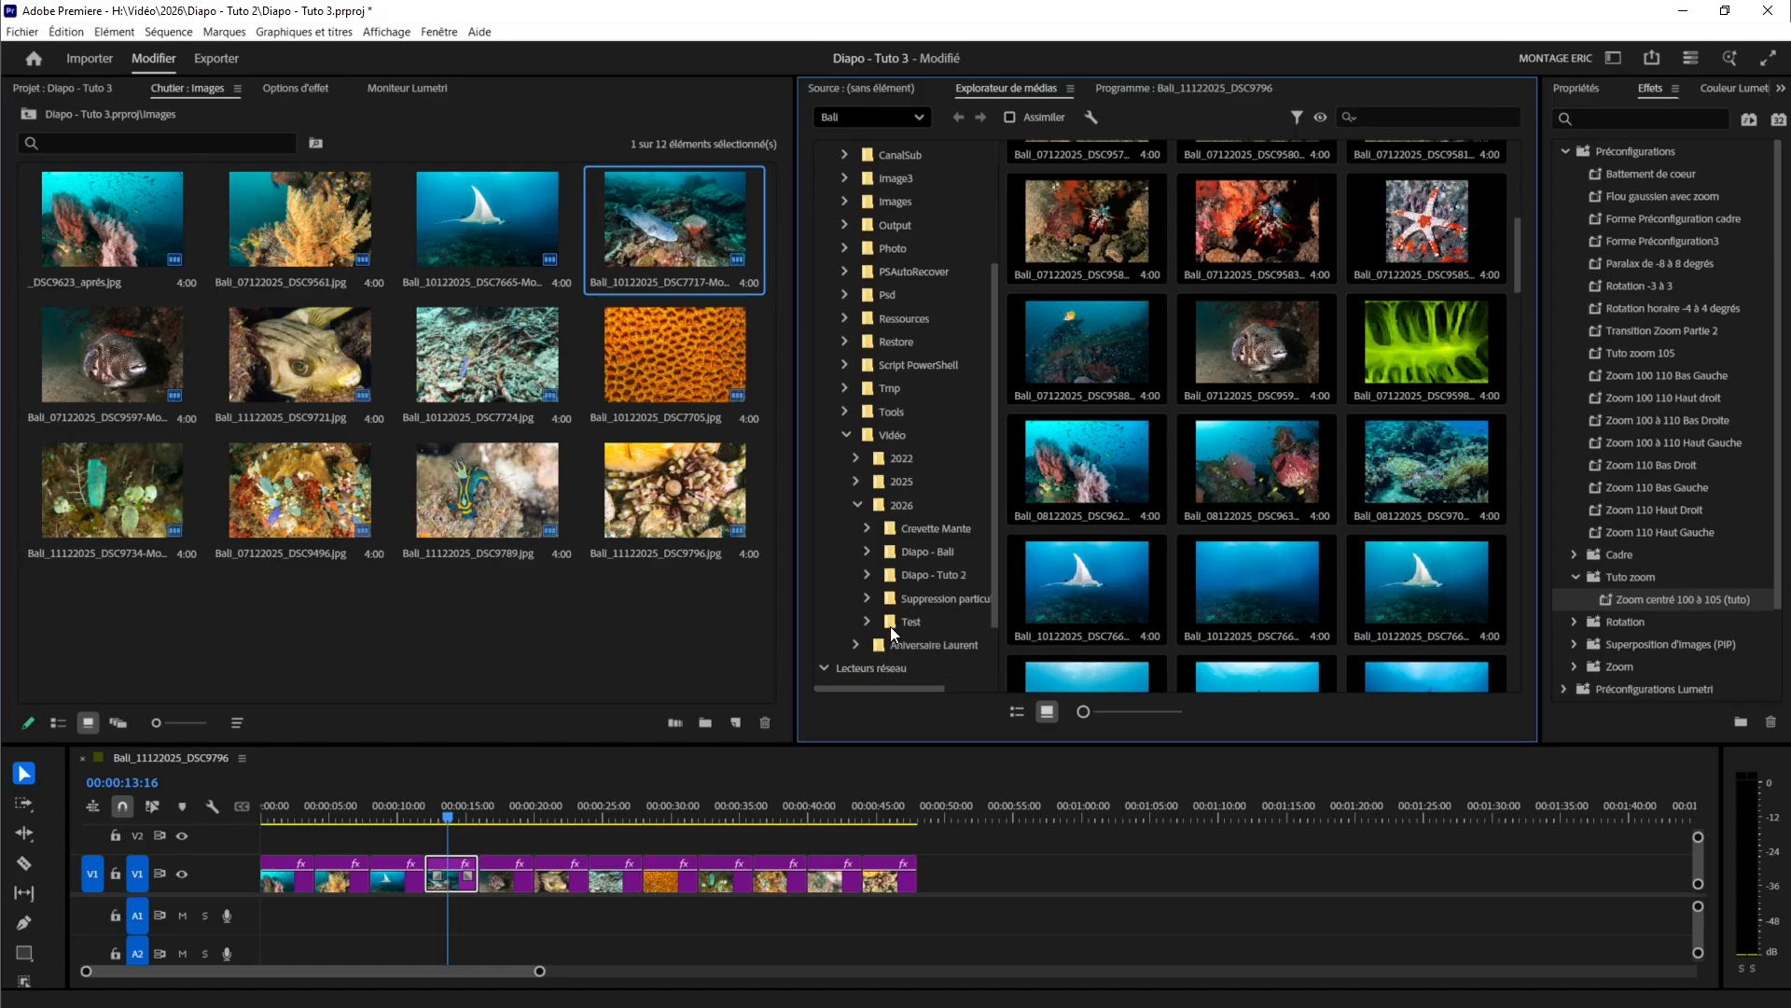
click(926, 576)
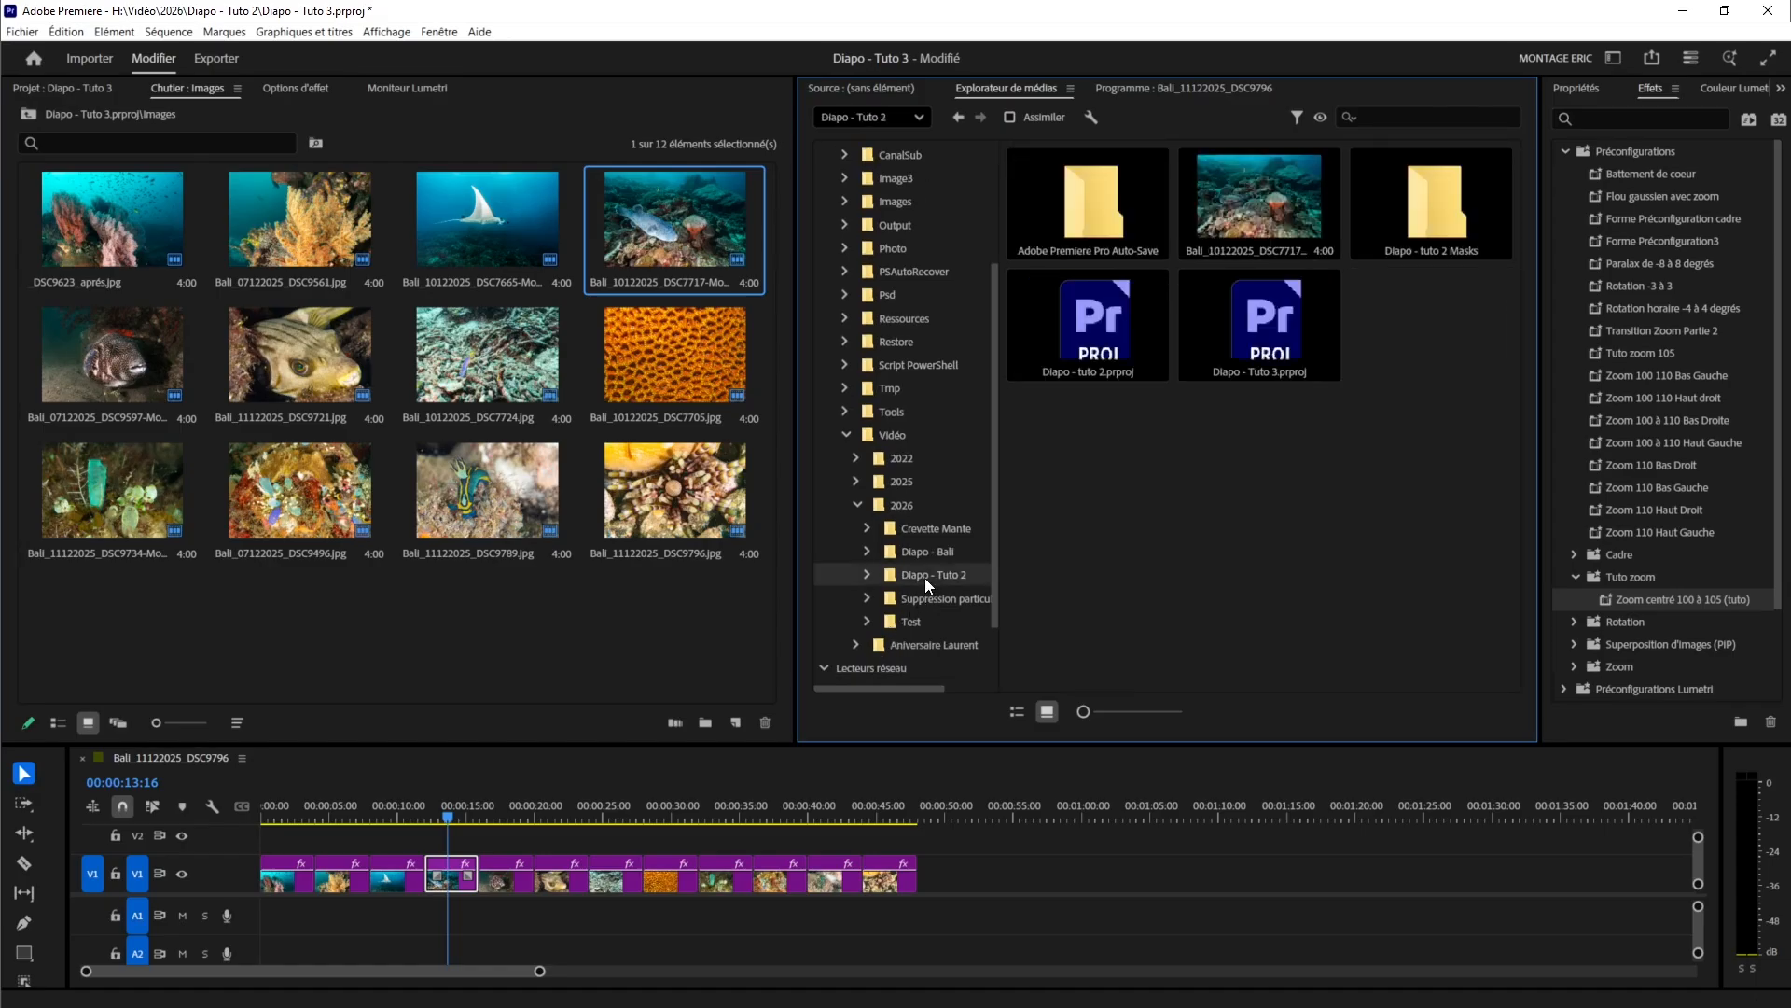
click(1256, 211)
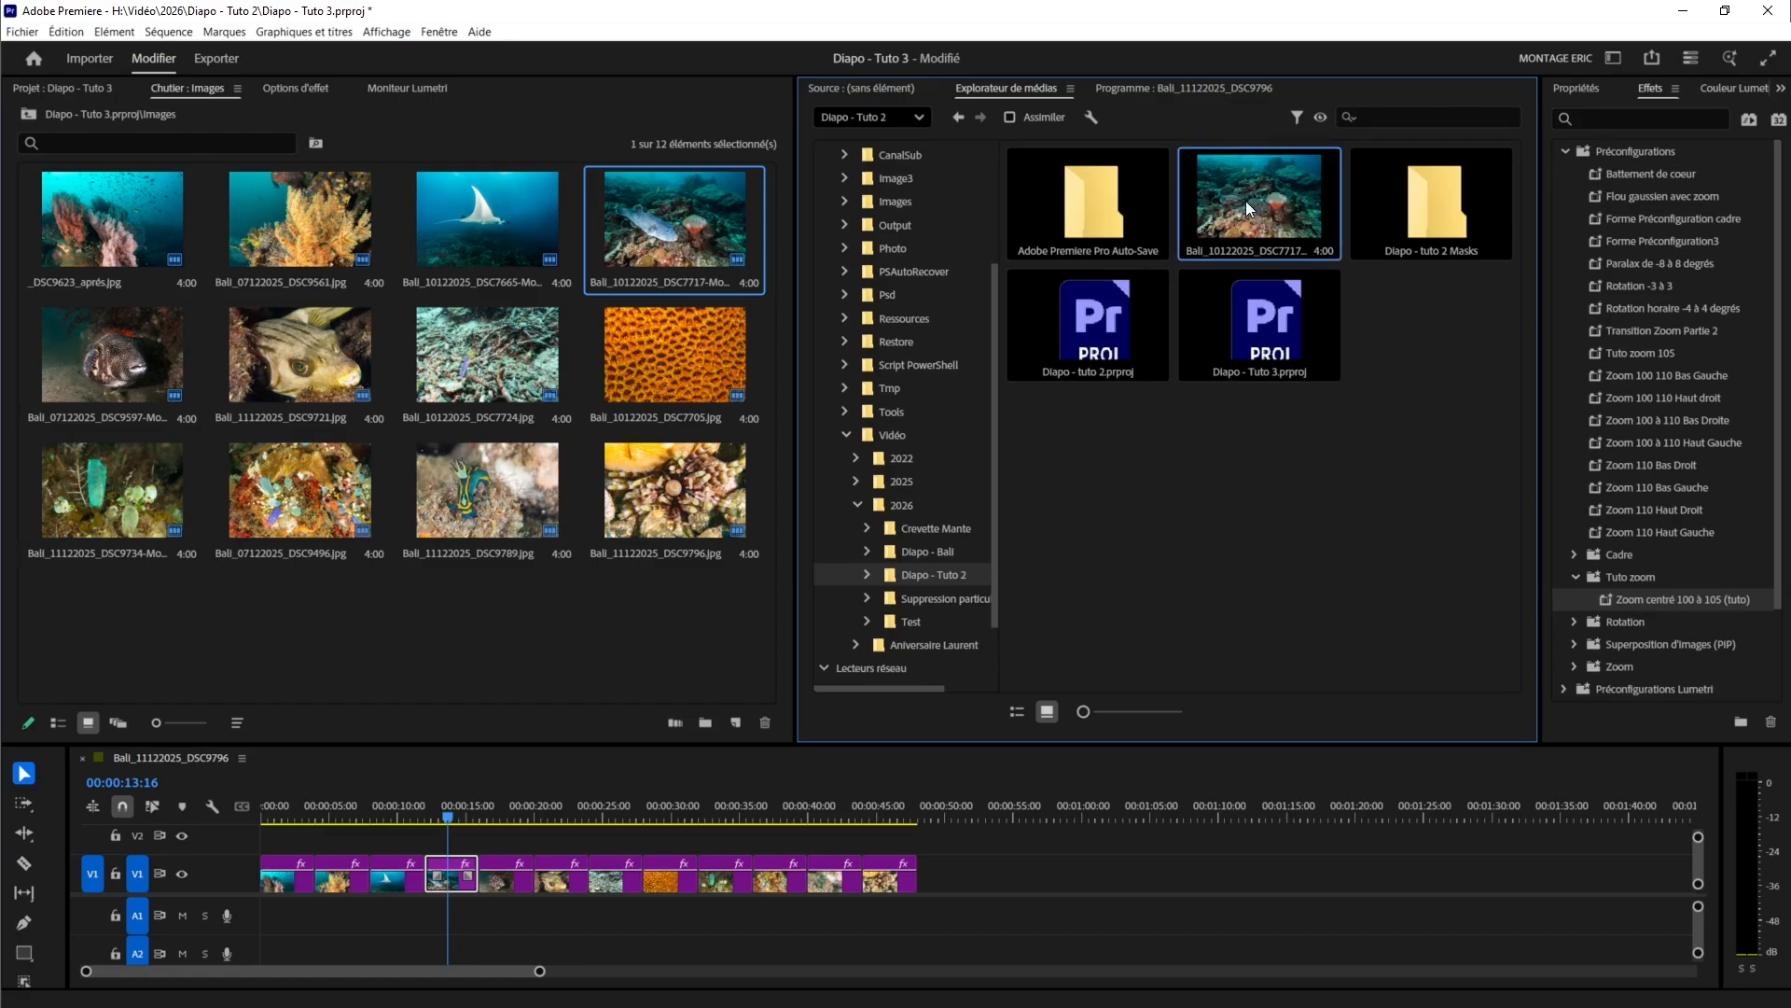
drag(1177, 234, 485, 623)
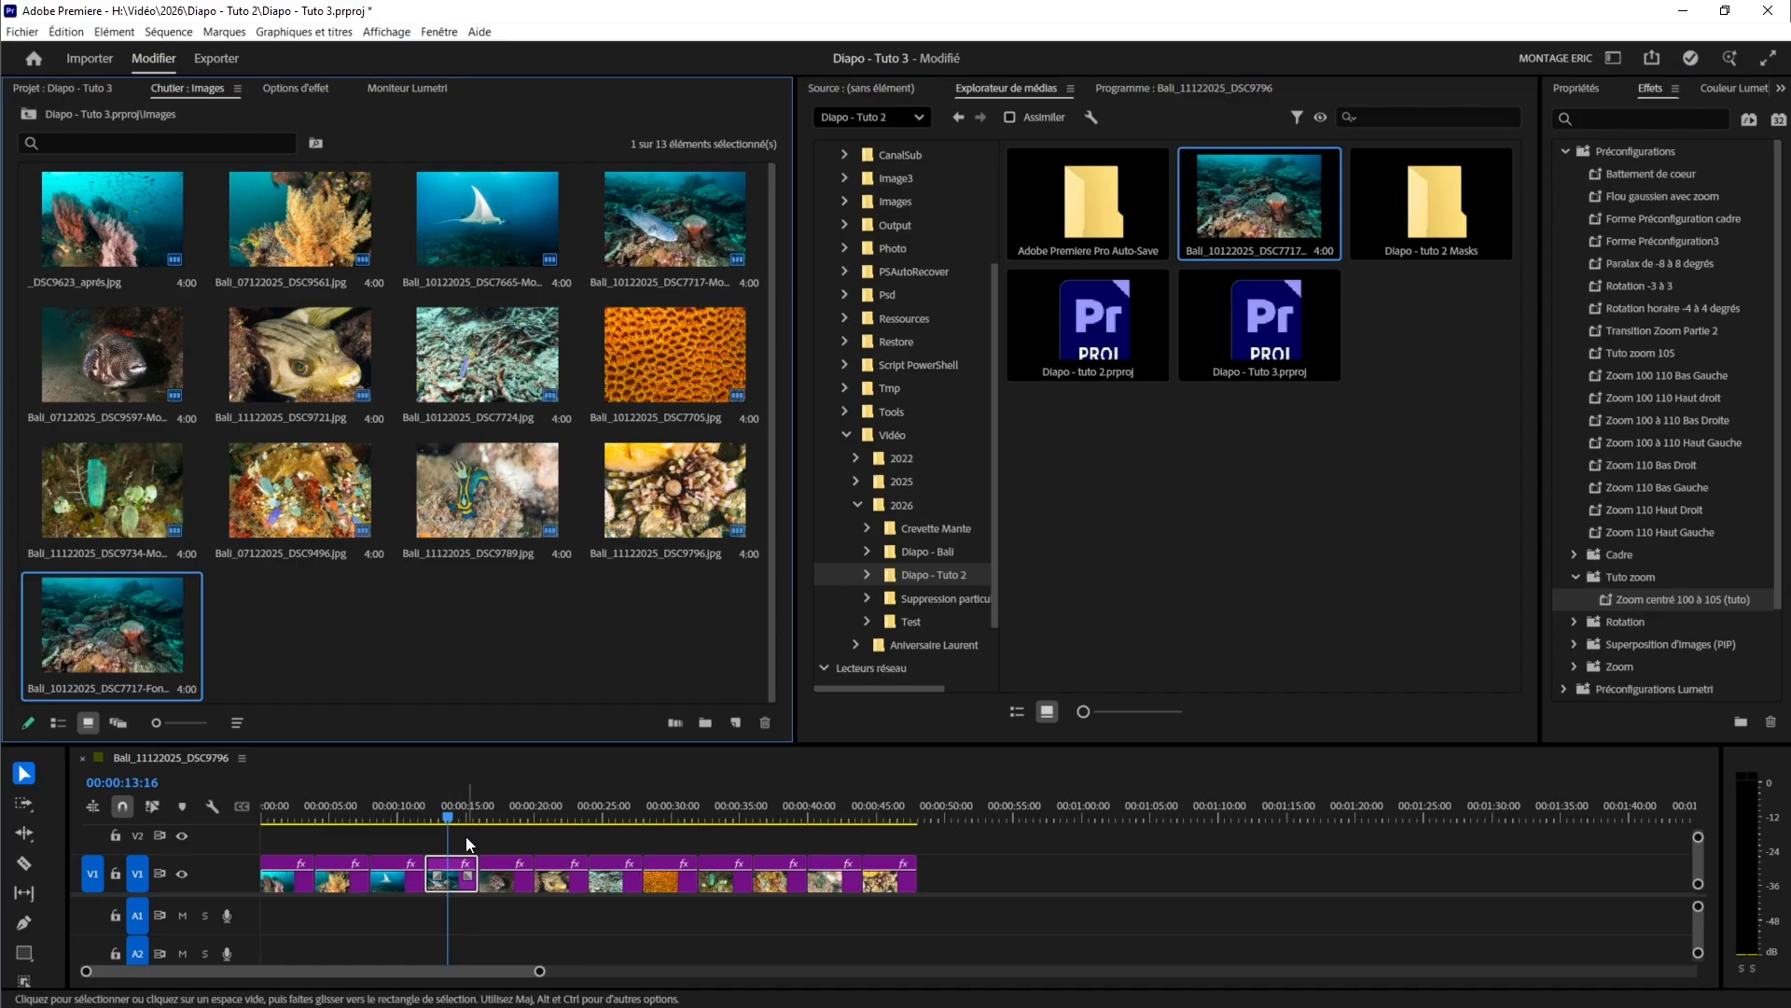
- Enlarge the timeline area, move the blue fish clip up to track V2, and place the Fond photo beneath it on V1
drag(498, 743, 509, 649)
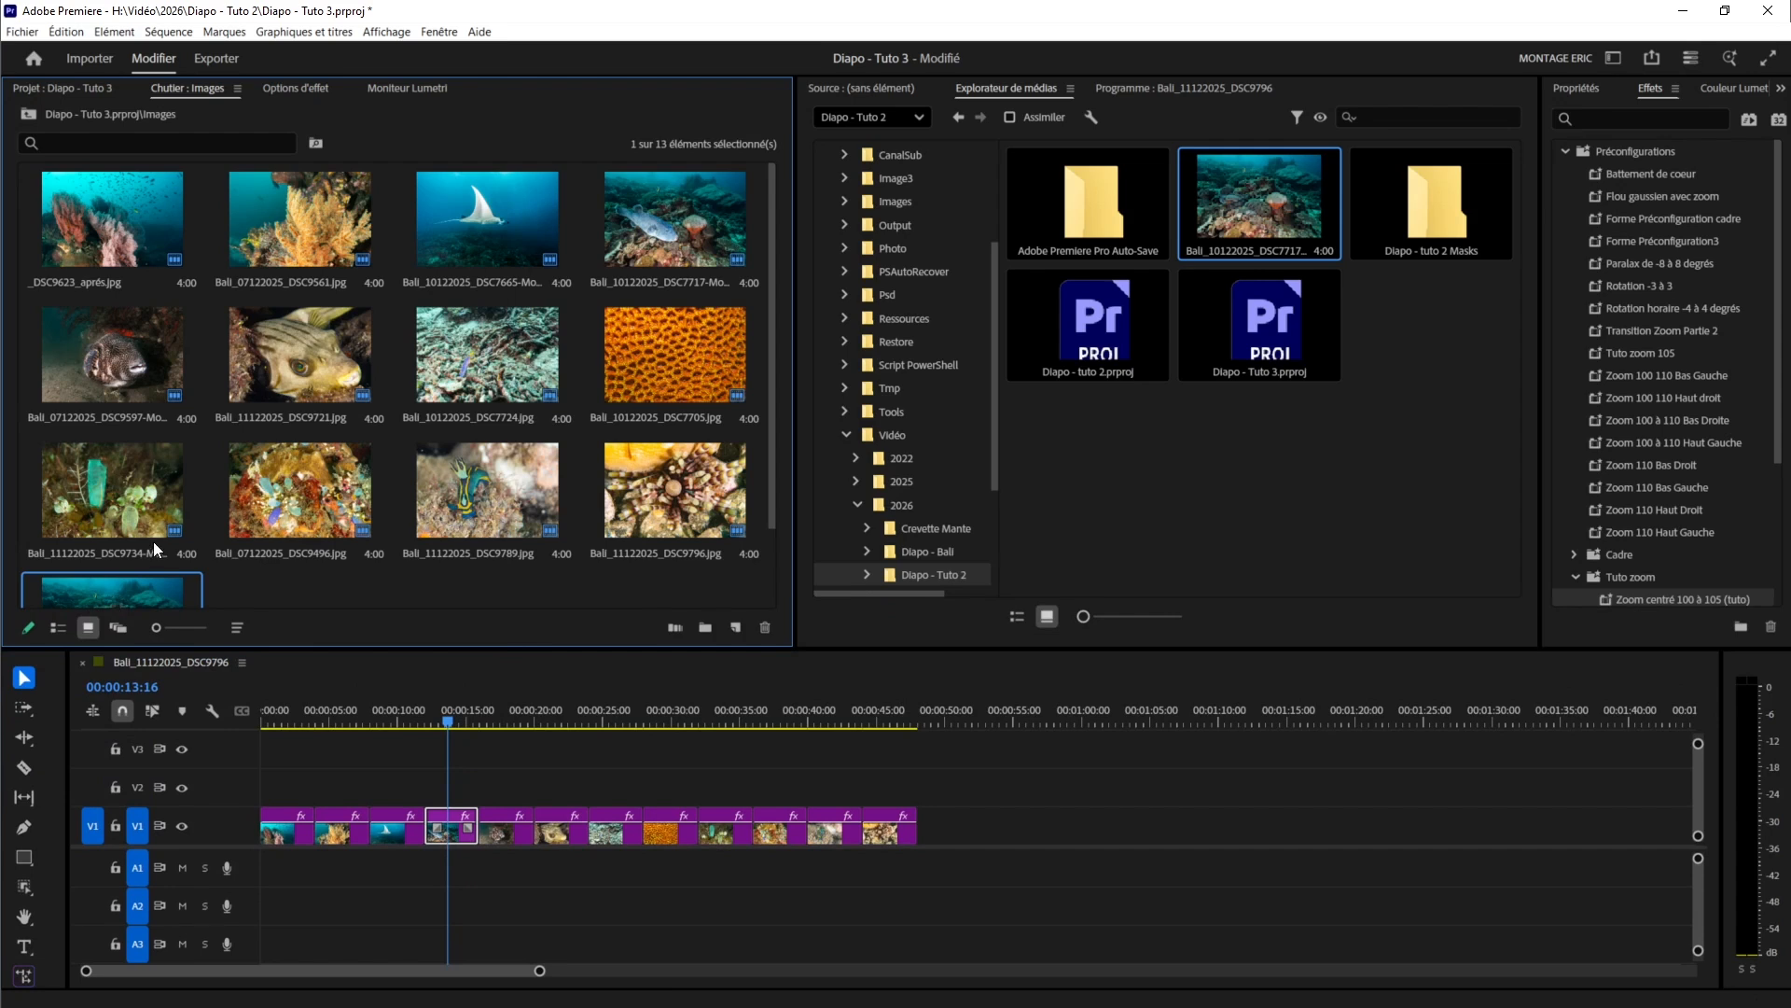
scroll(157, 552, down, 1)
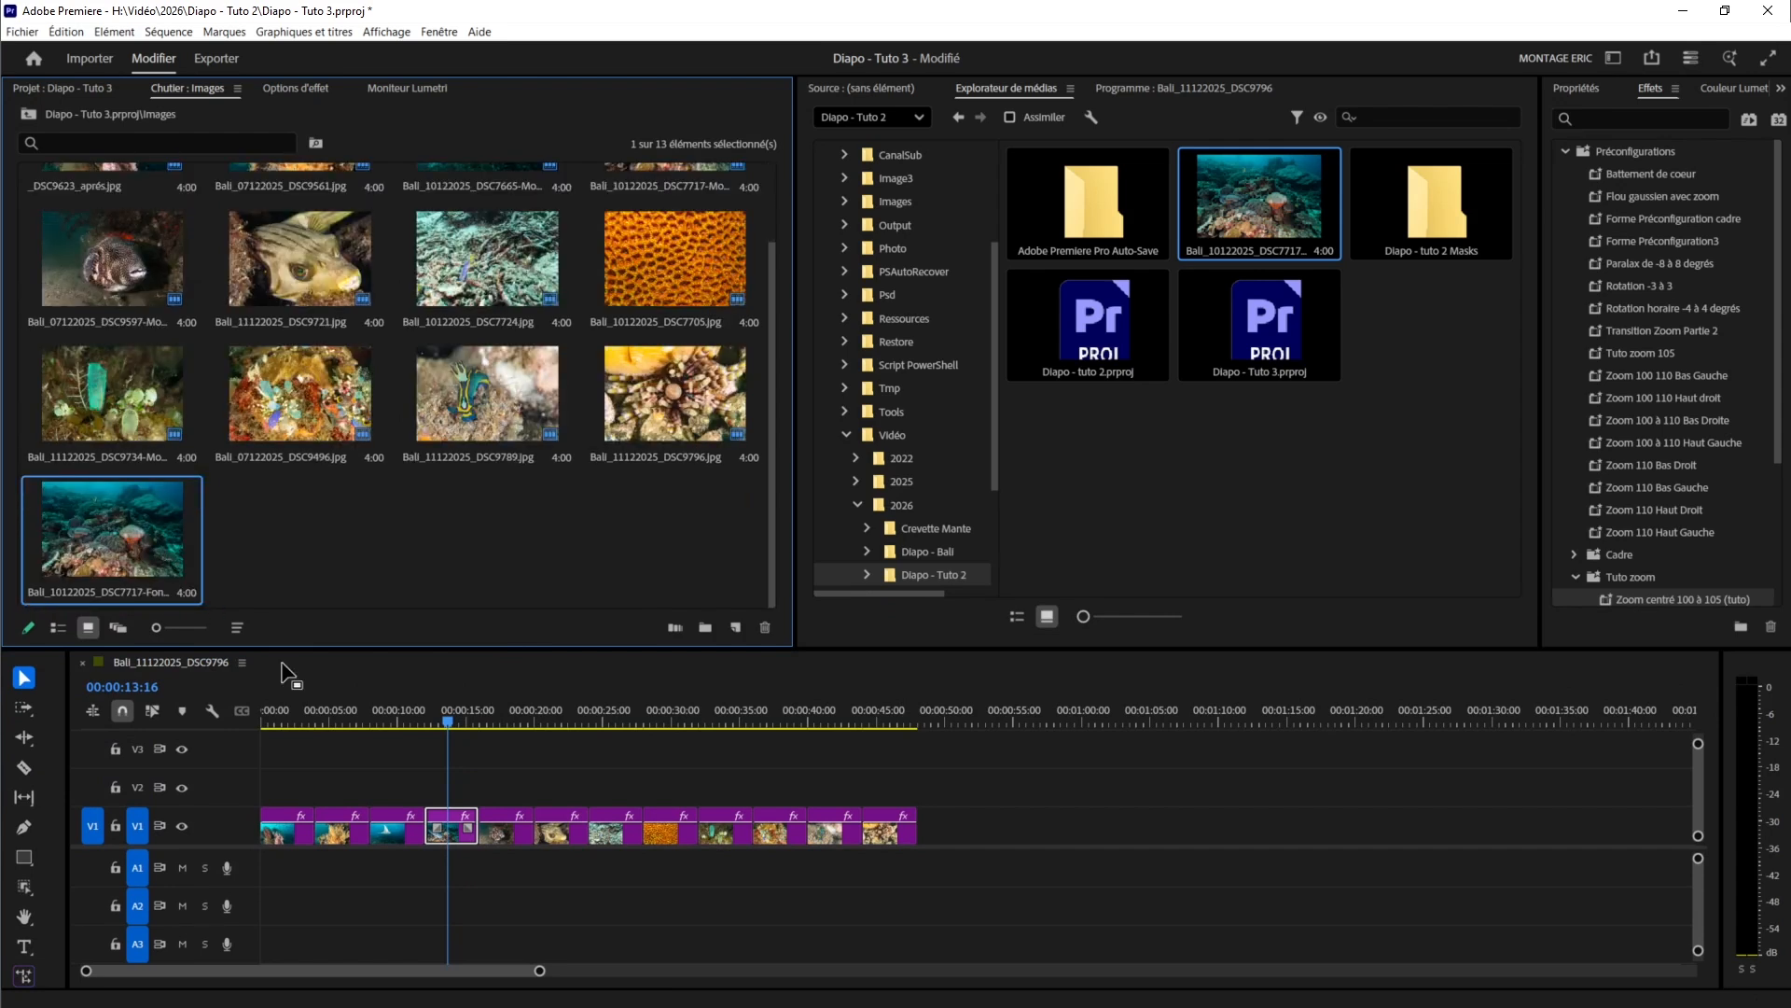
click(440, 808)
drag(441, 808, 442, 771)
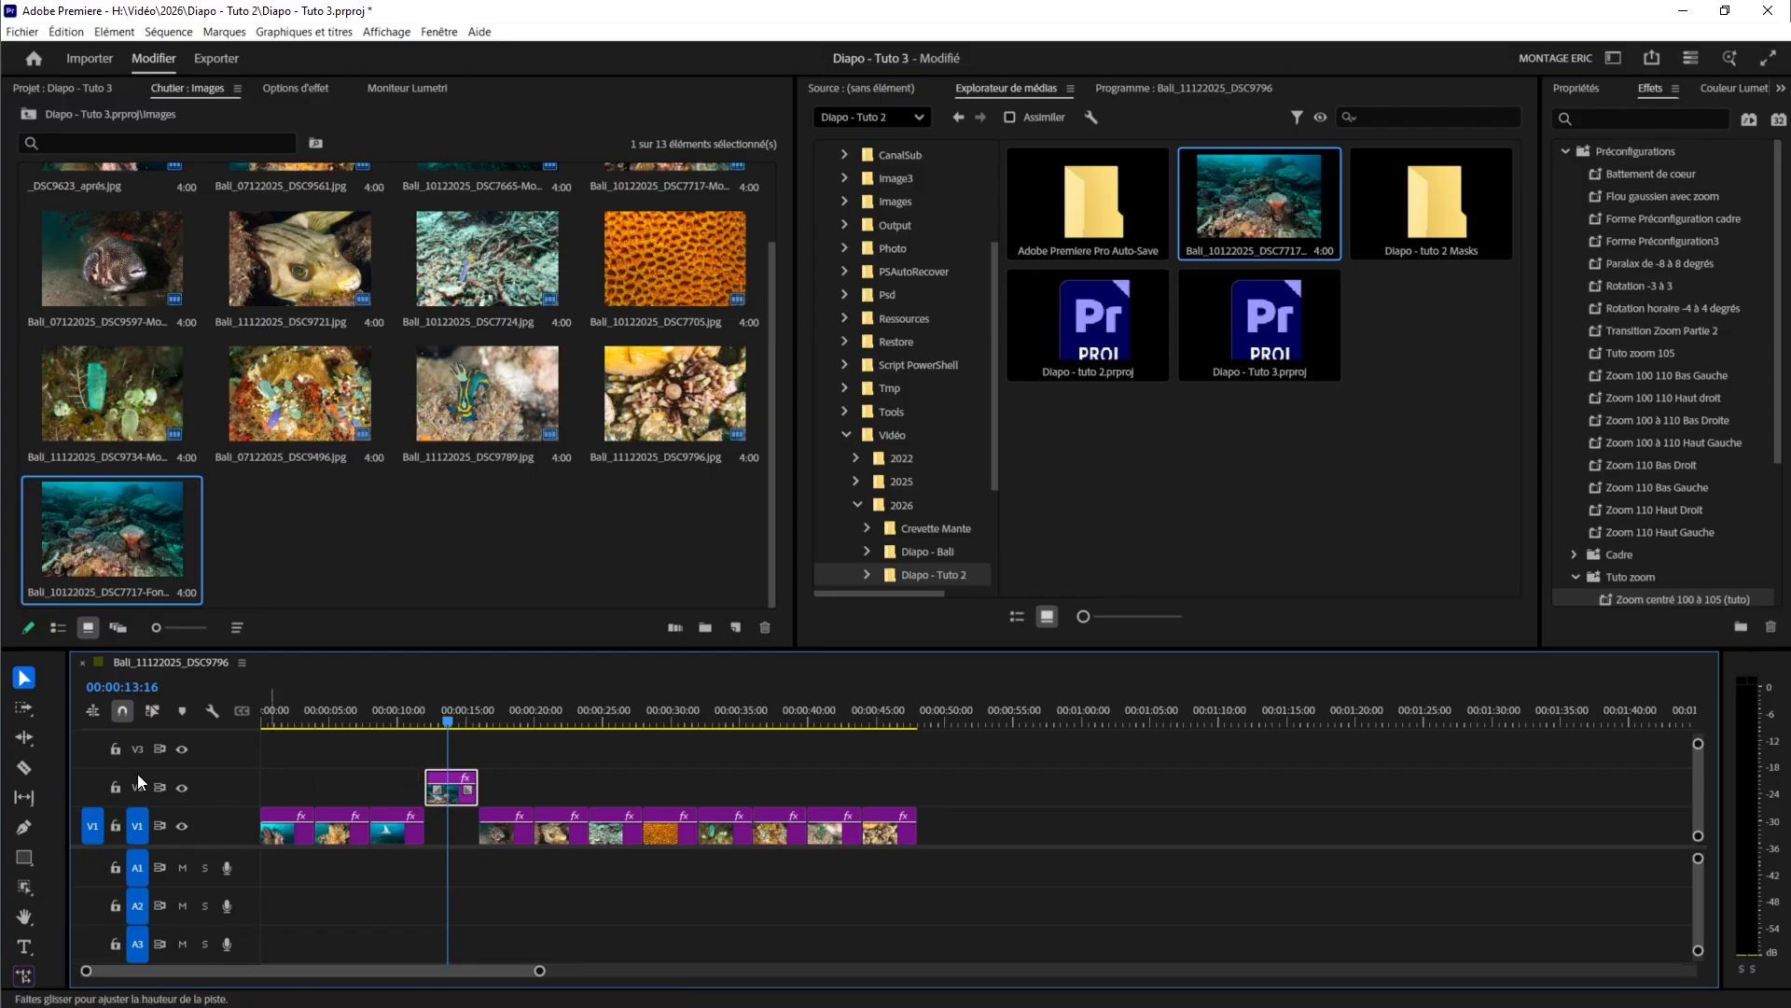
drag(128, 543, 442, 844)
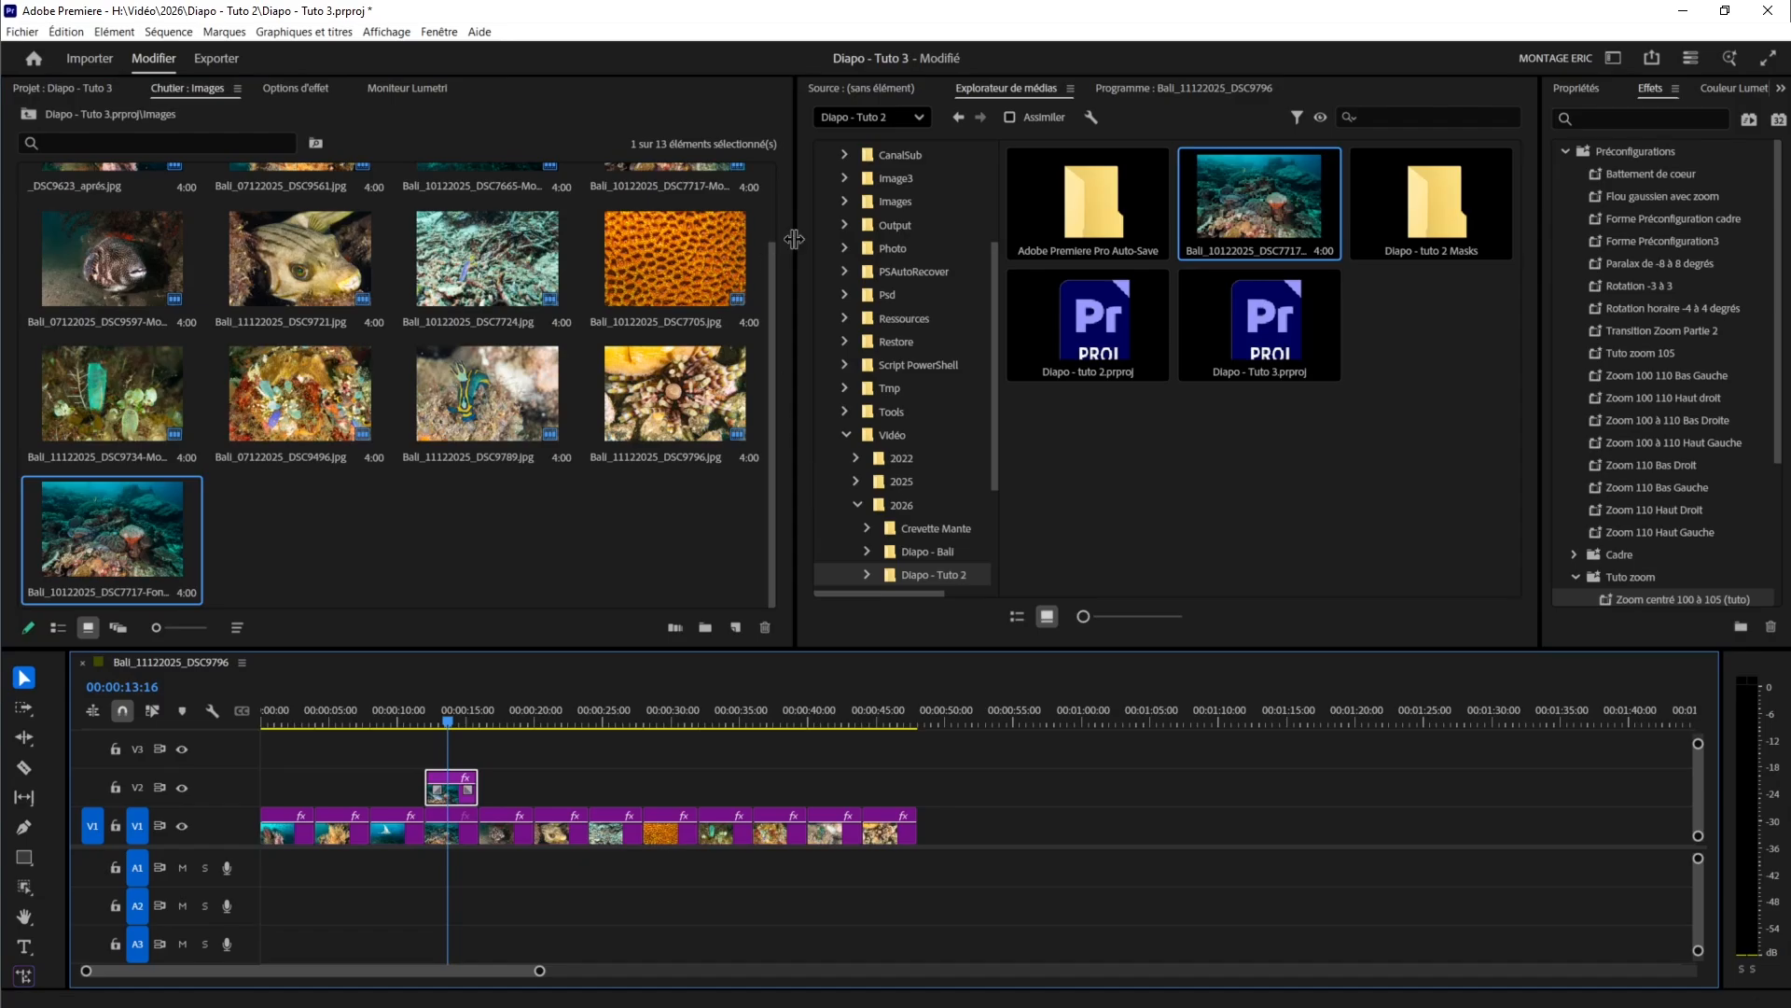
- Hide track V2, compare the scale of the two stacked clips, and set the Fond clip's scale on V1 to 145
click(1172, 87)
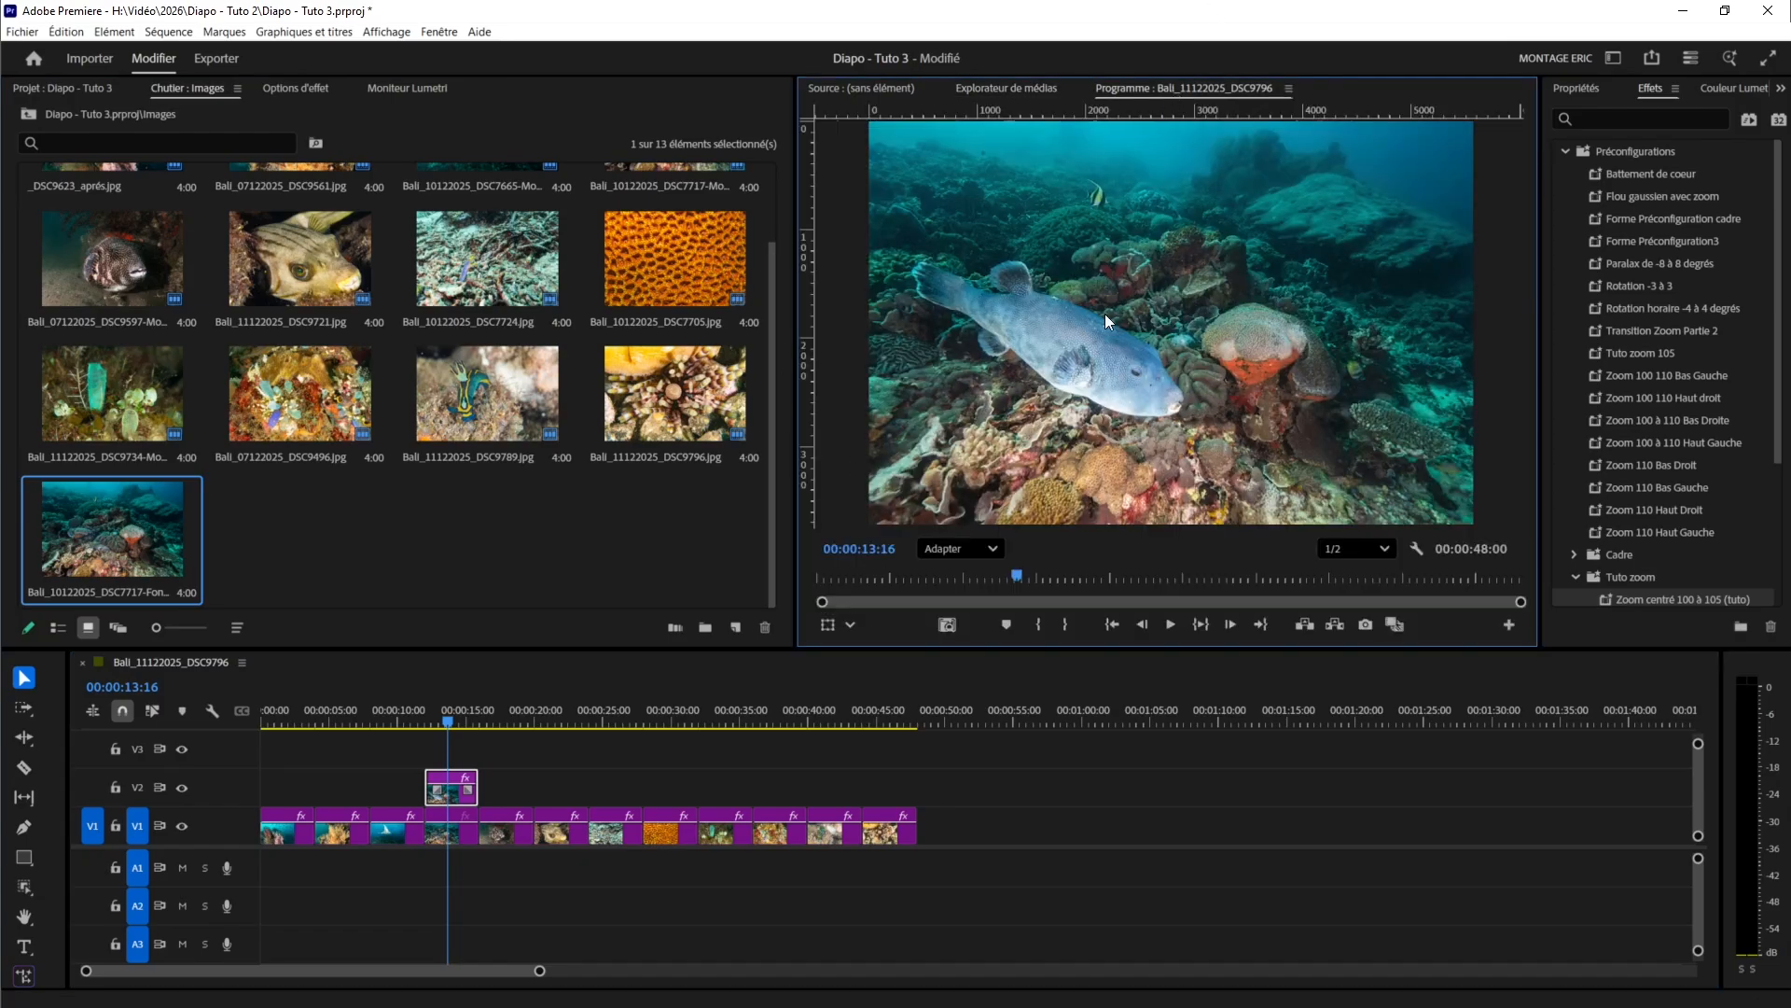
click(183, 787)
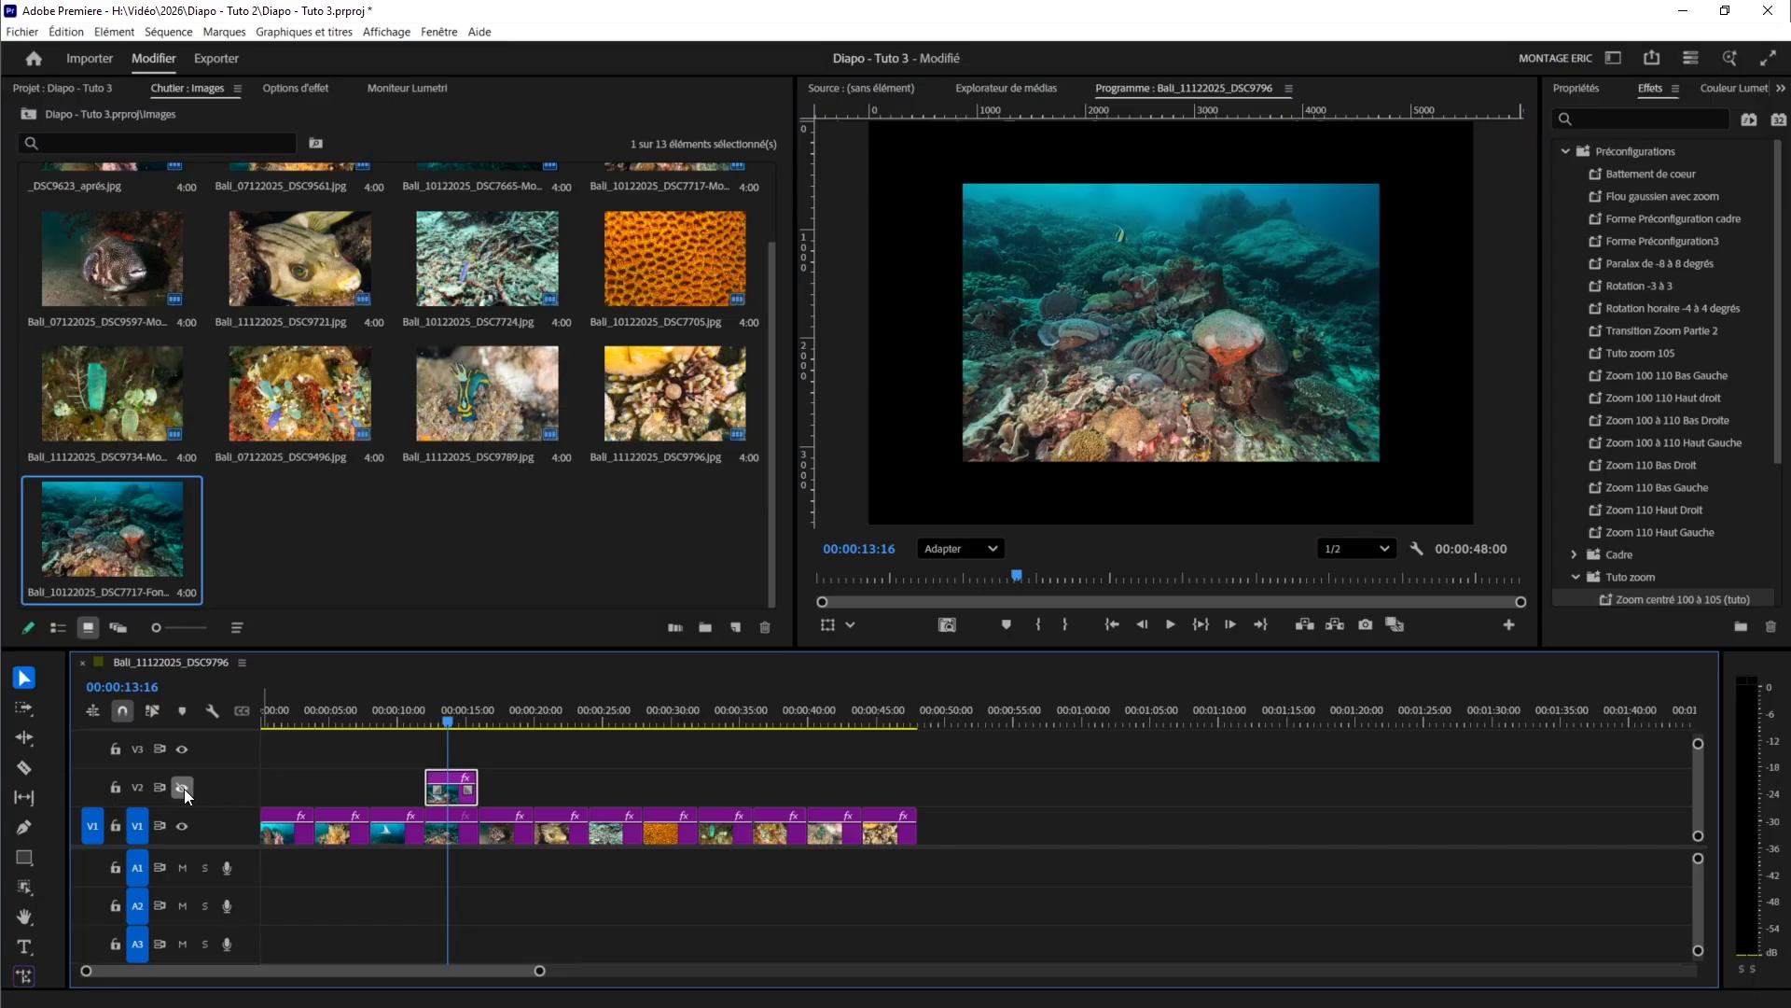
click(457, 839)
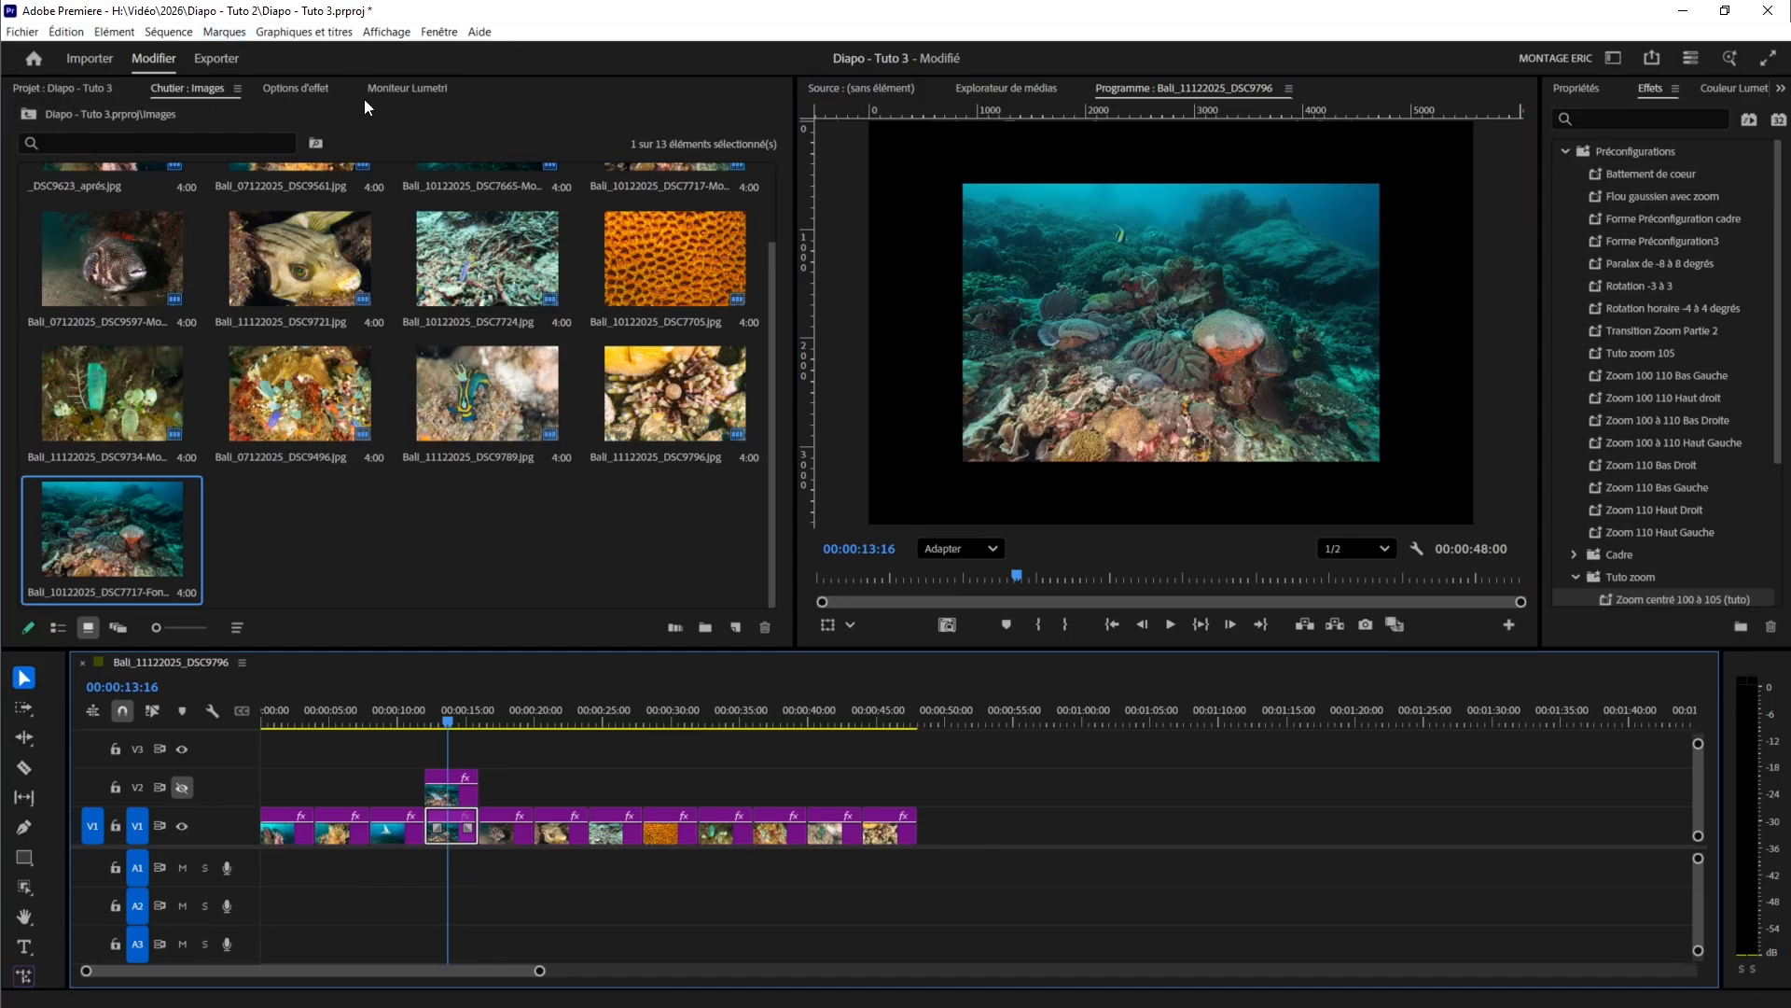
click(435, 782)
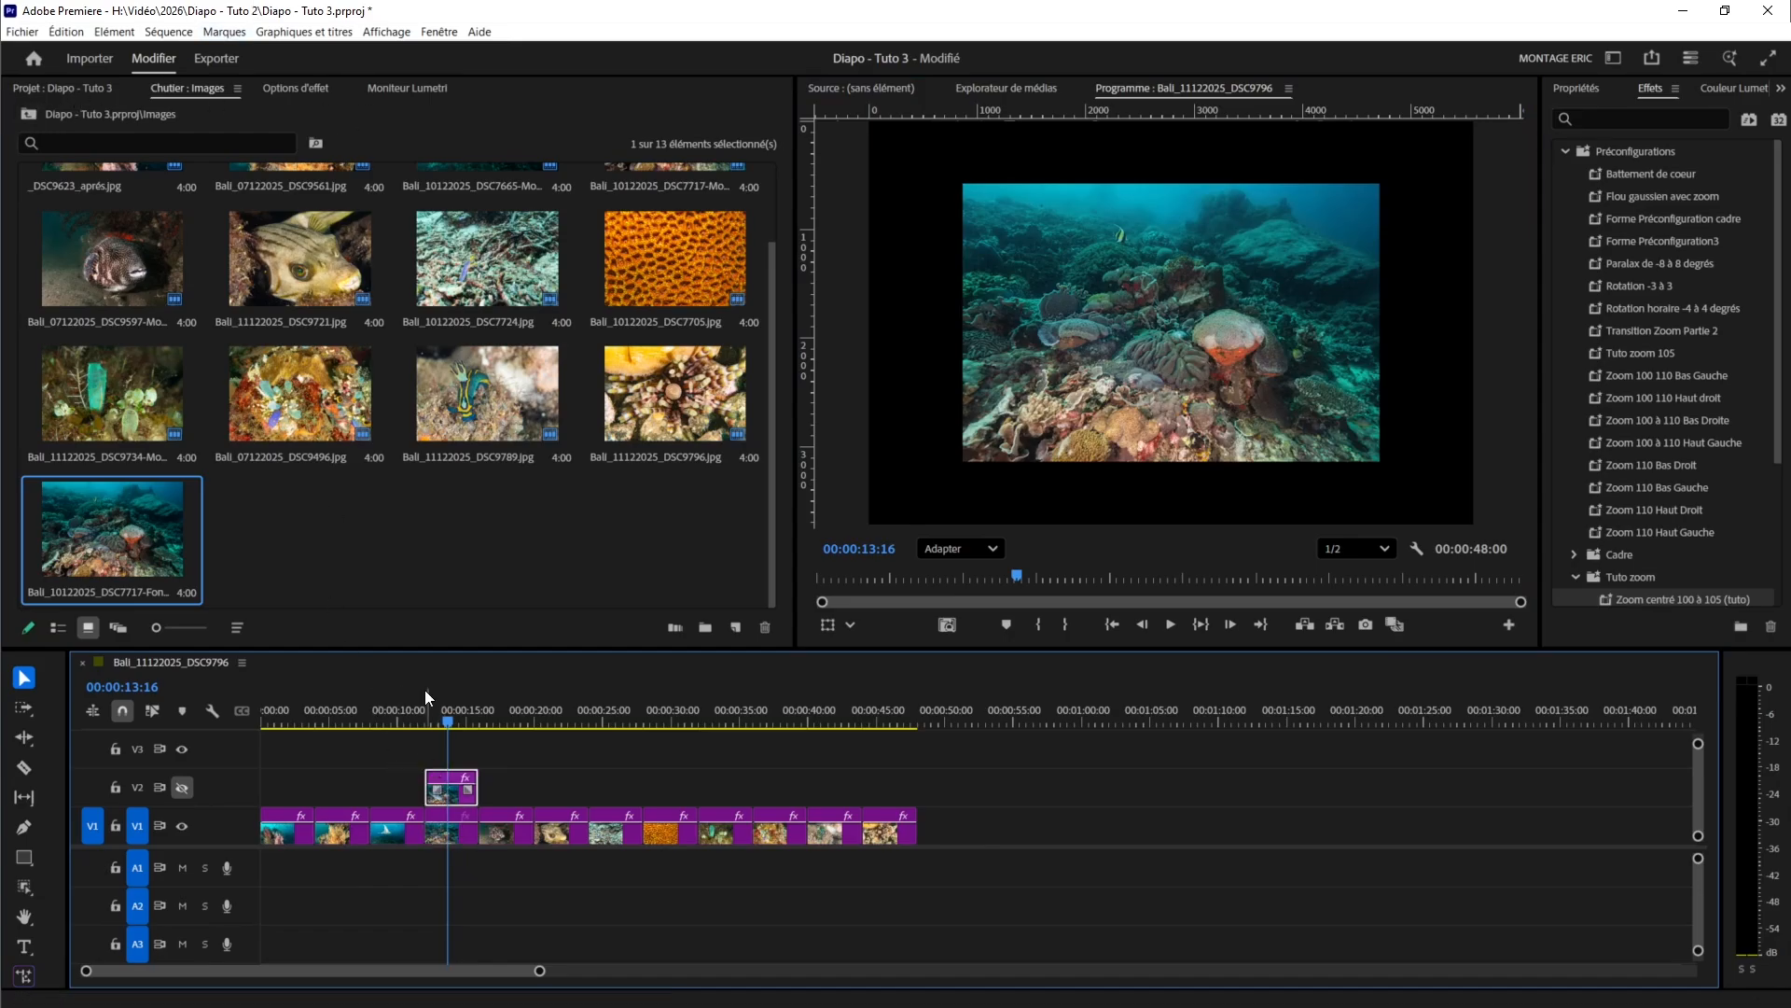
click(316, 90)
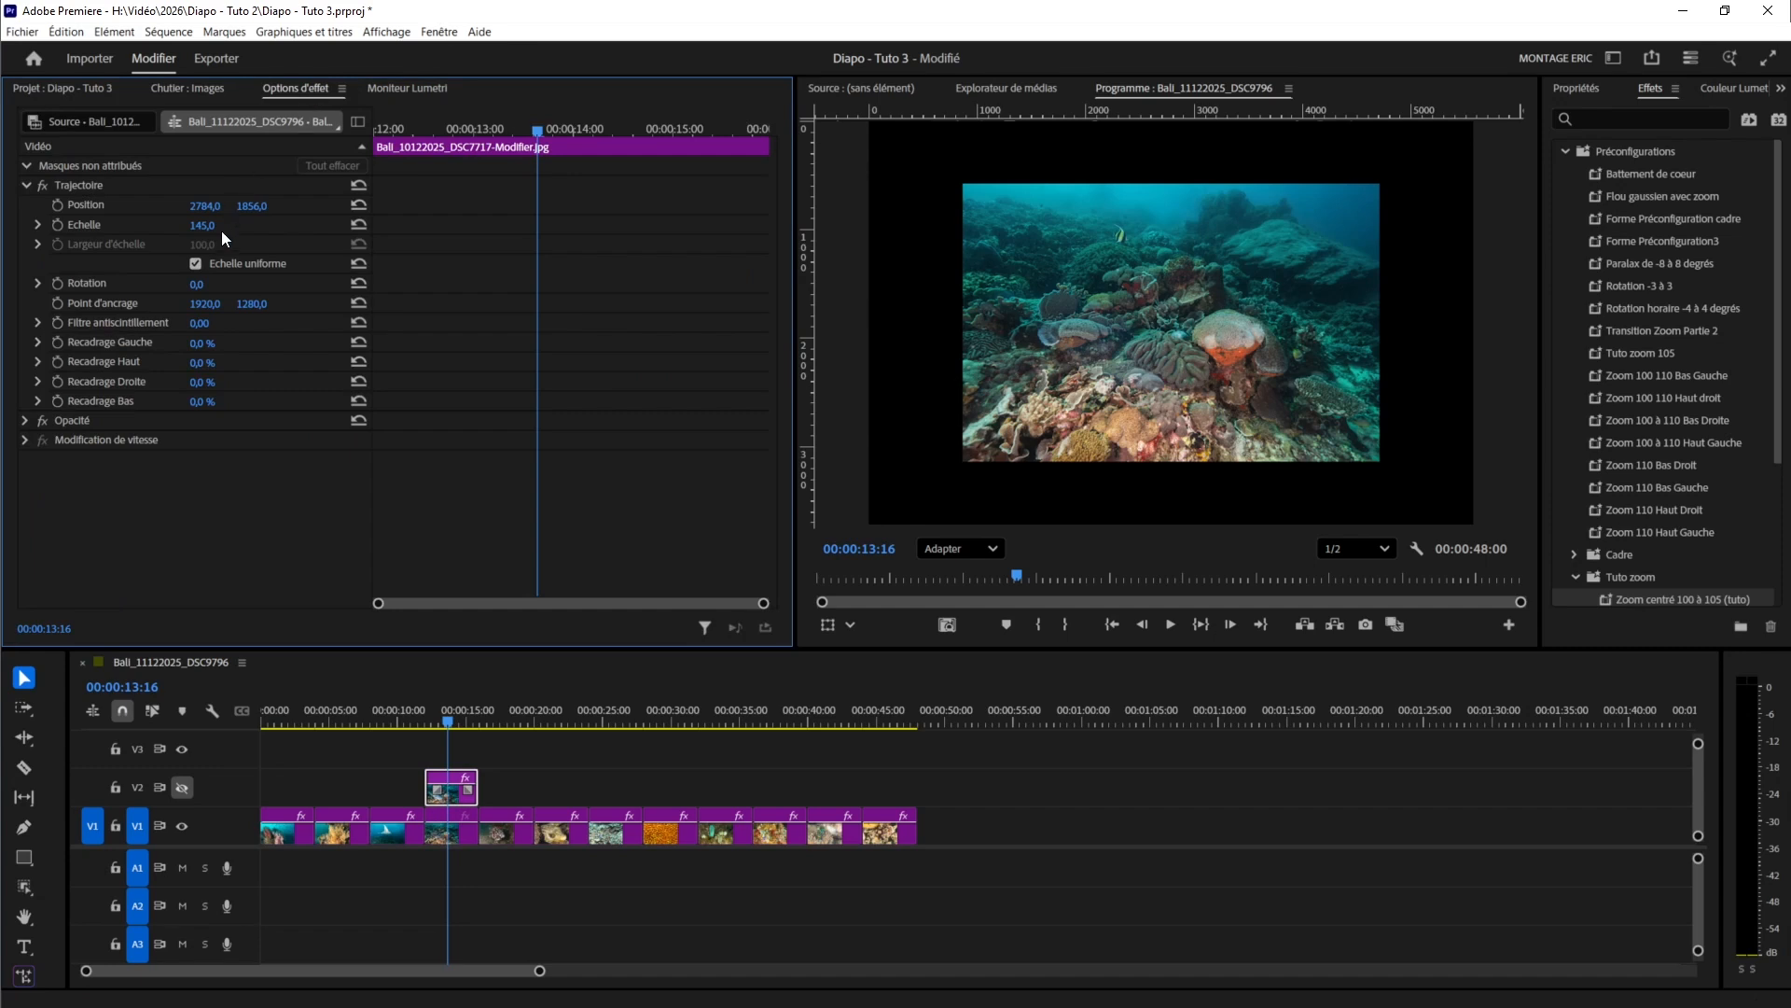
click(447, 825)
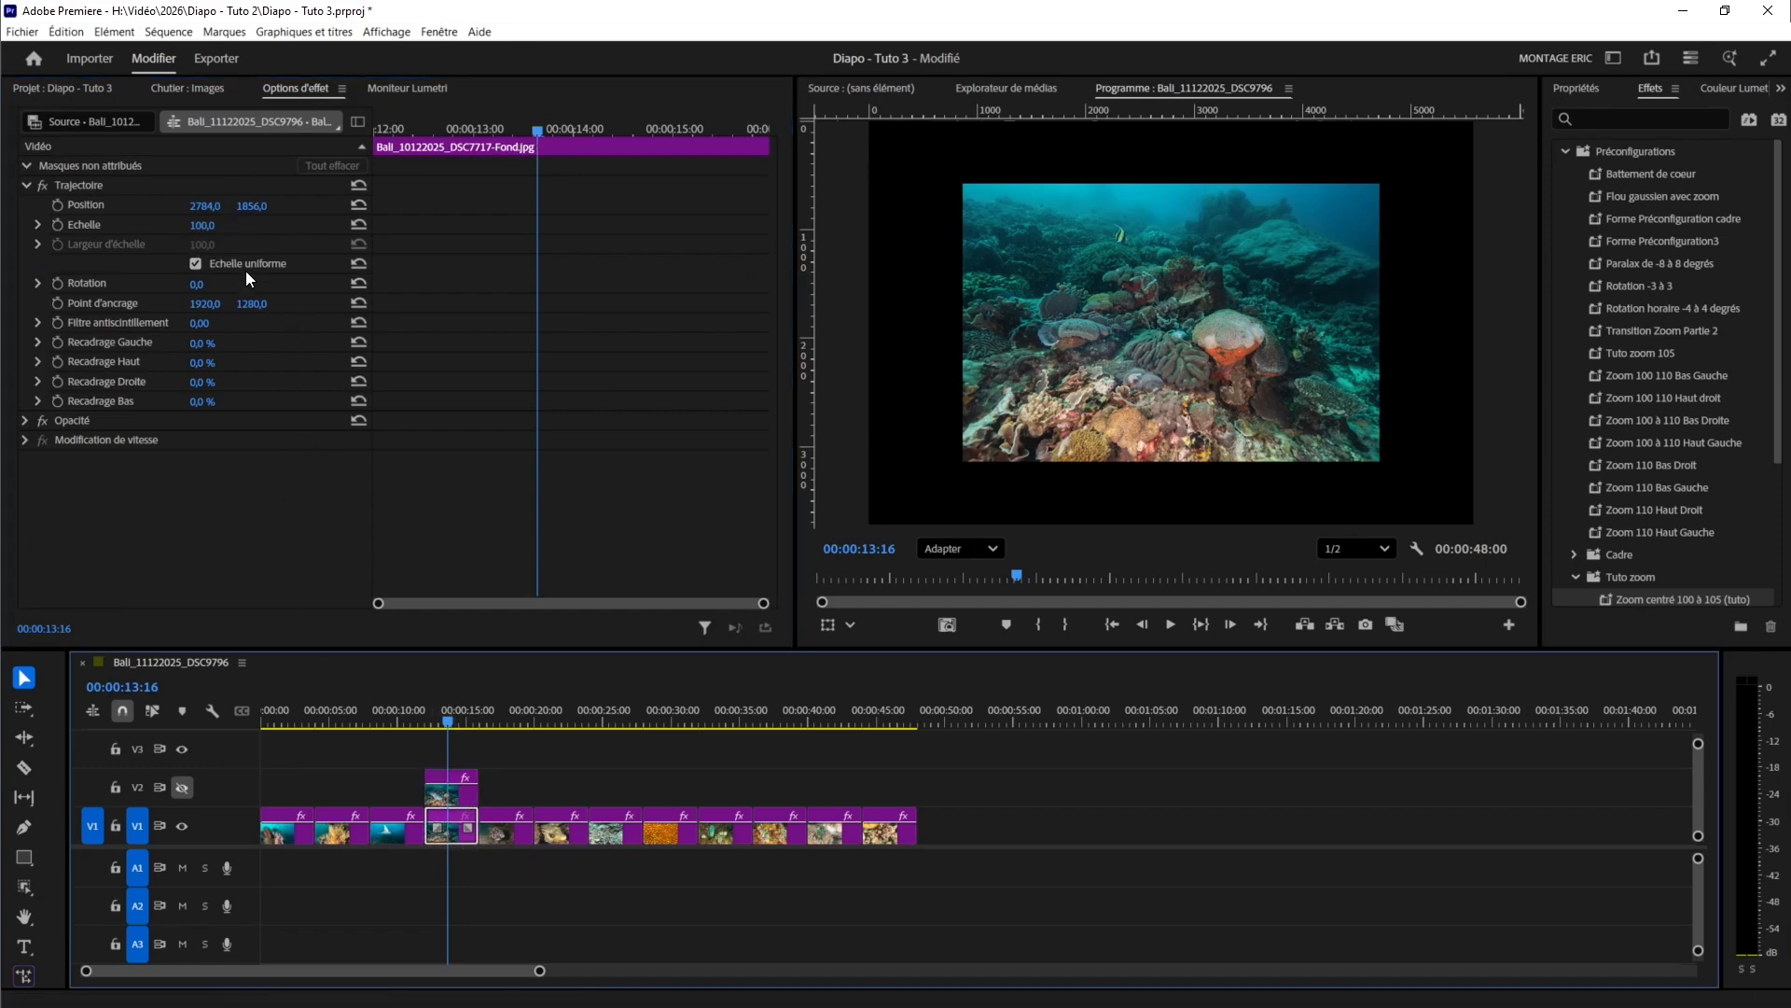
click(207, 230)
text(145)
key(Return)
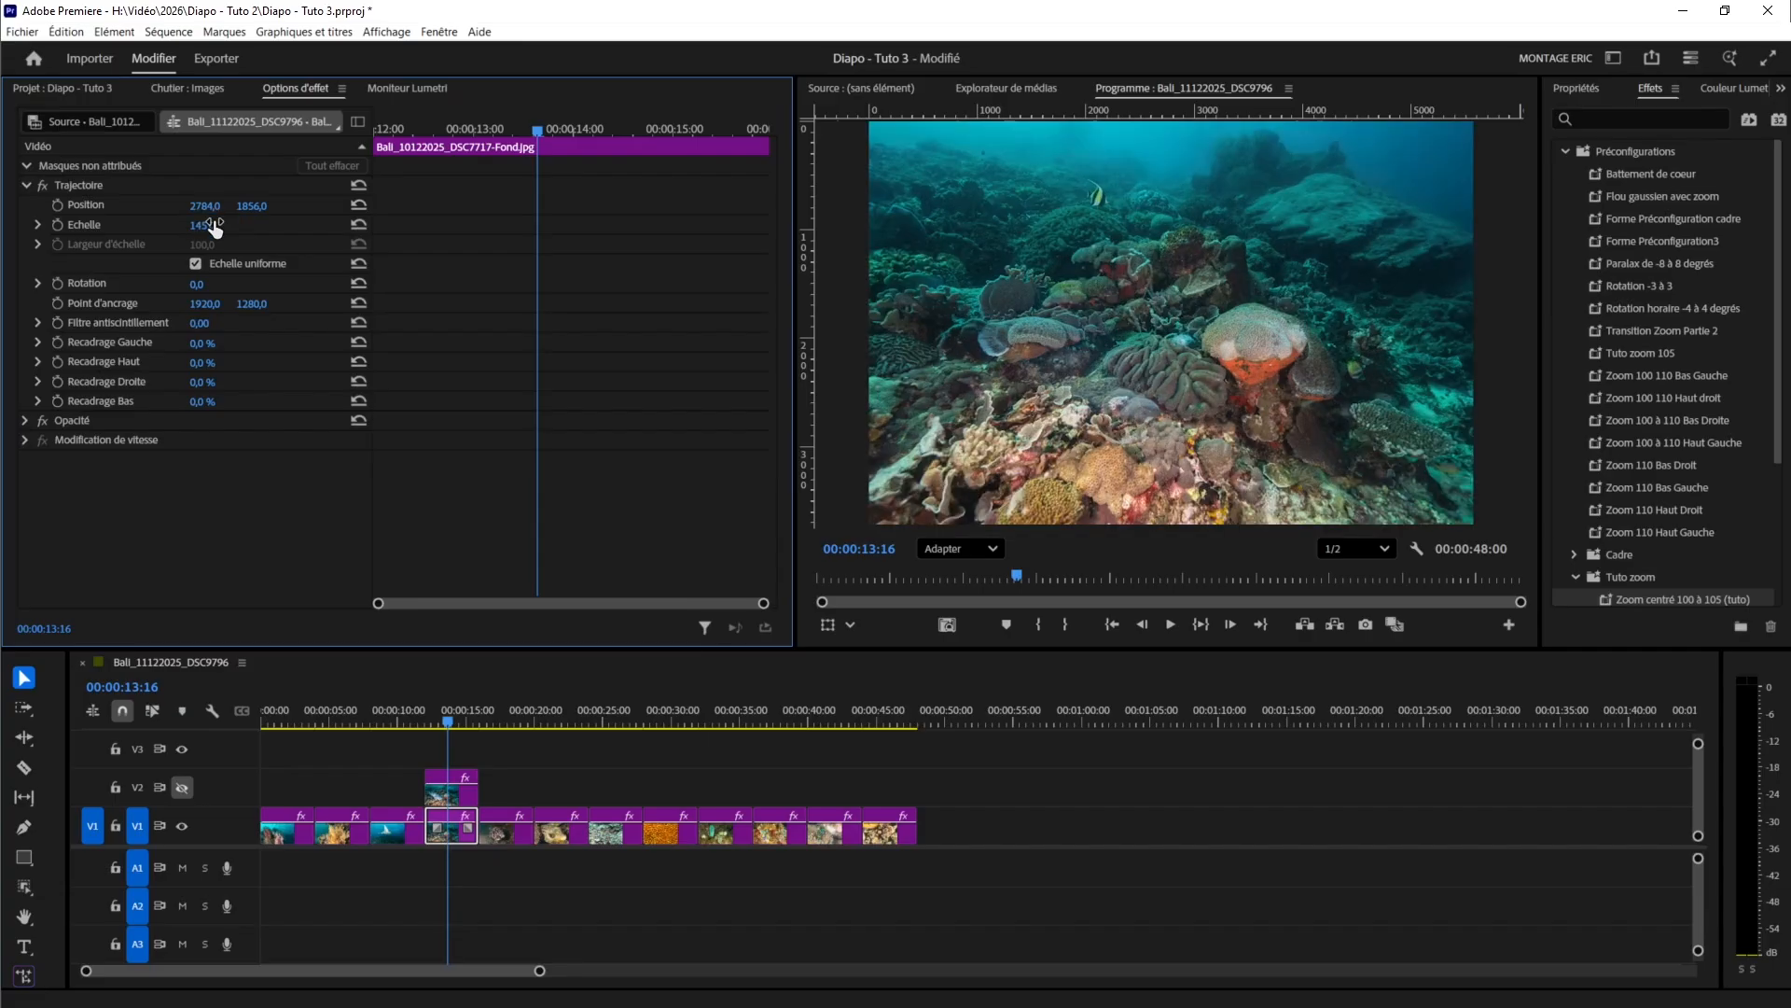
- Switch tracks V2 and V1 off and on to compare the fish photo with the fish-free background, leaving both tracks shown
click(185, 789)
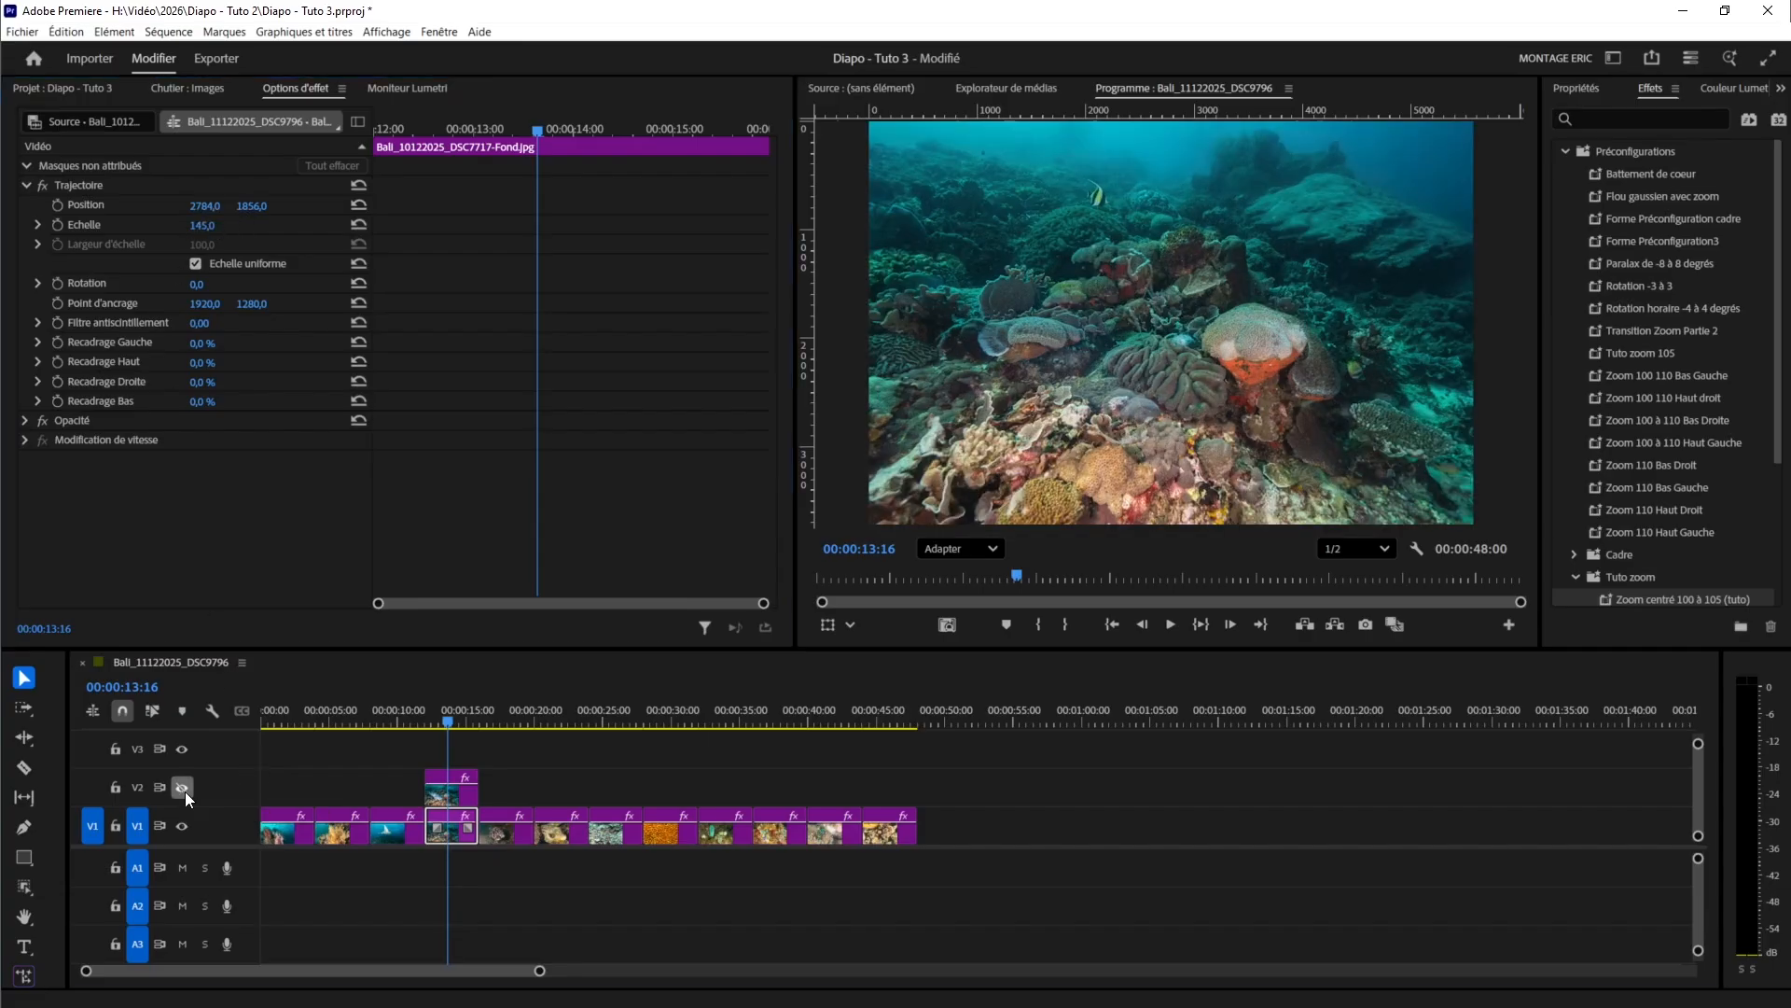
click(185, 789)
click(184, 789)
click(185, 789)
click(184, 789)
click(184, 789)
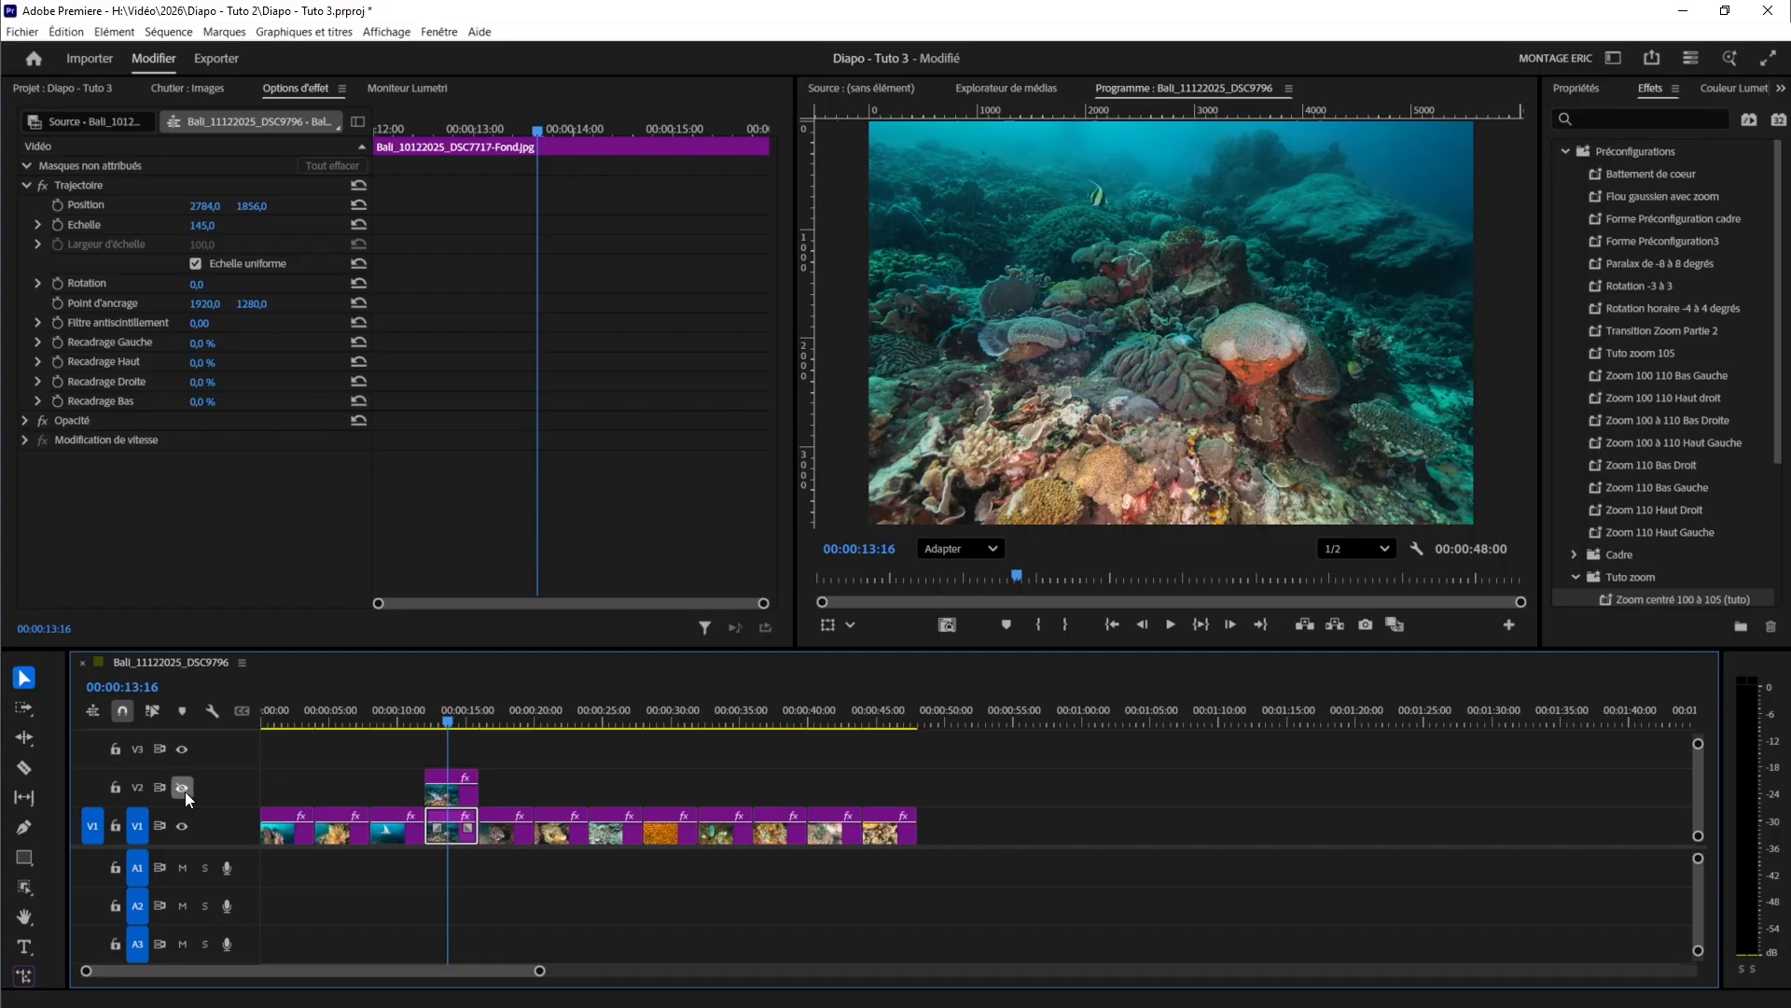
click(185, 789)
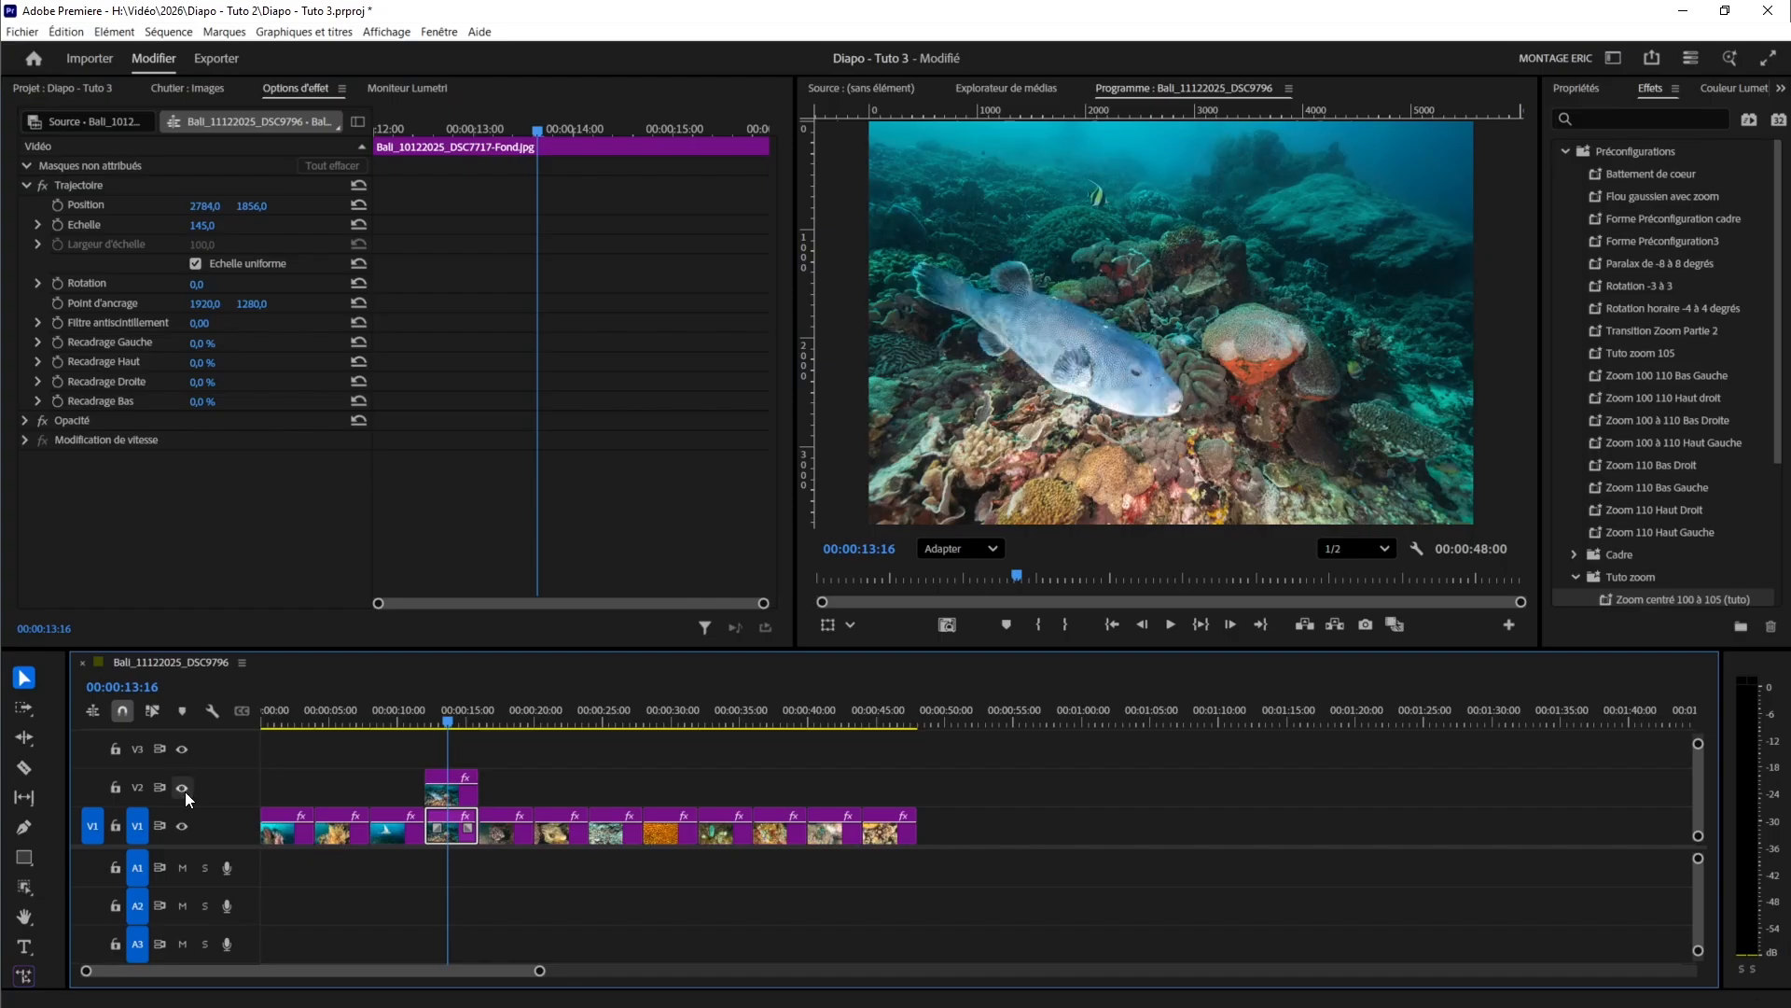
click(181, 828)
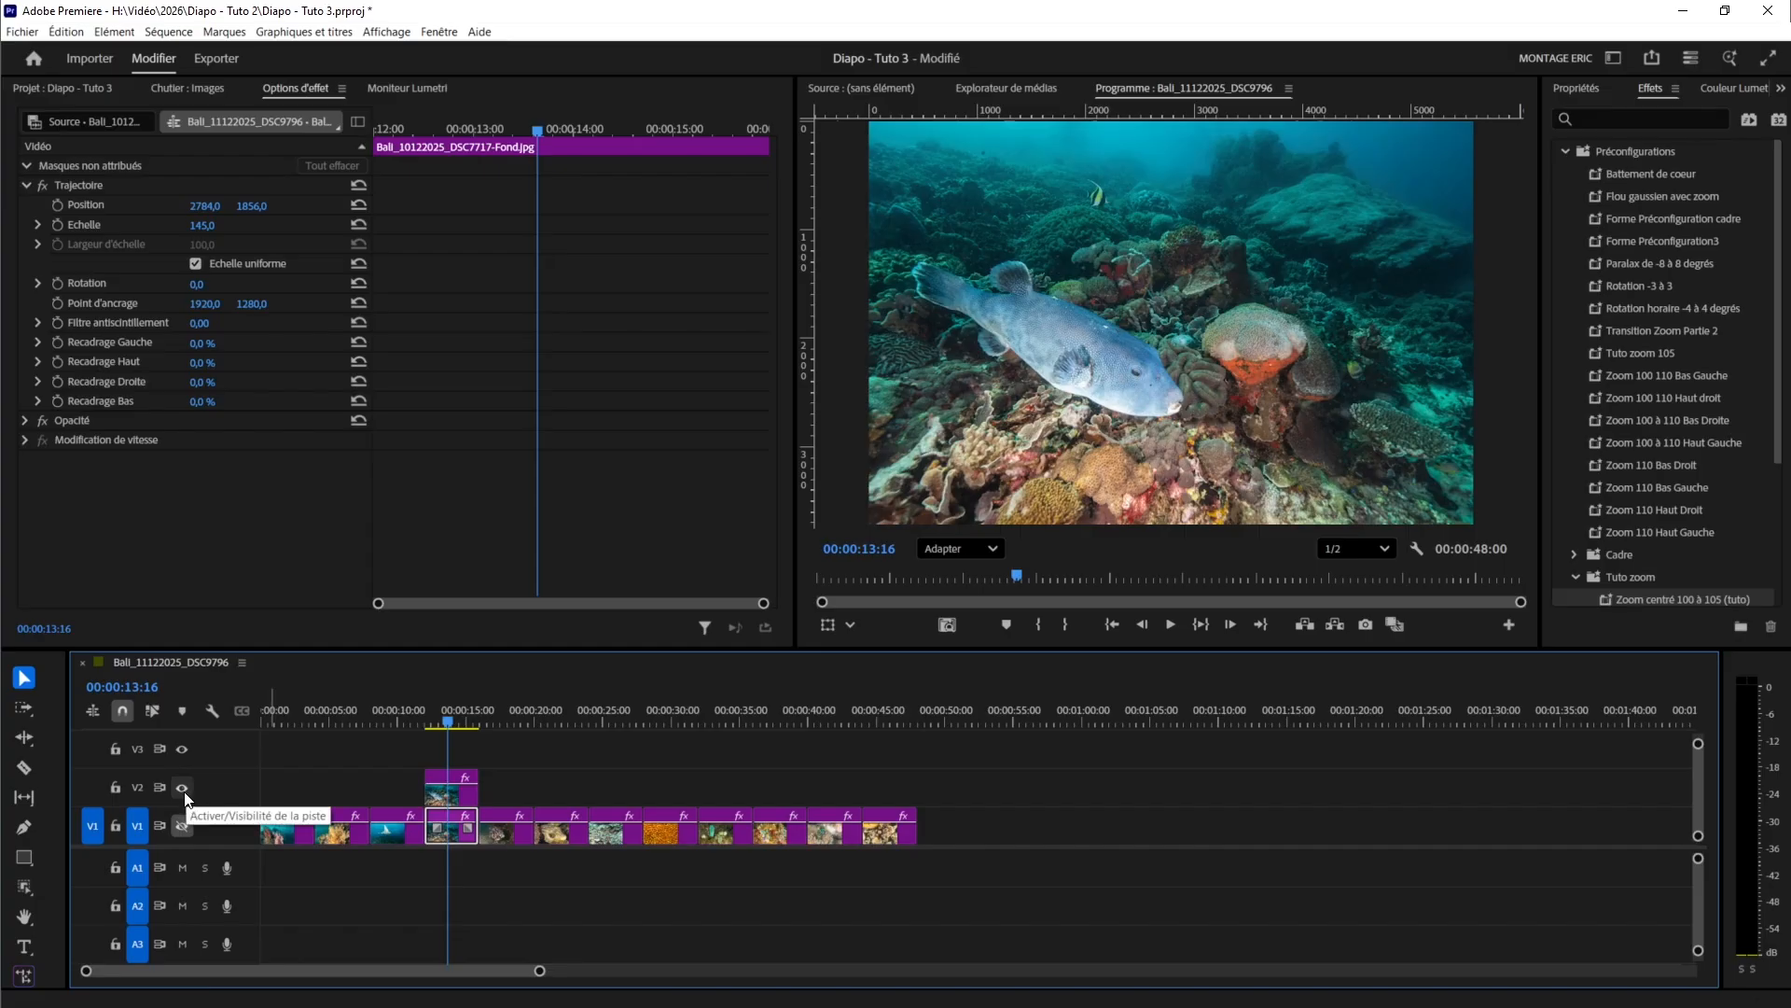
click(181, 826)
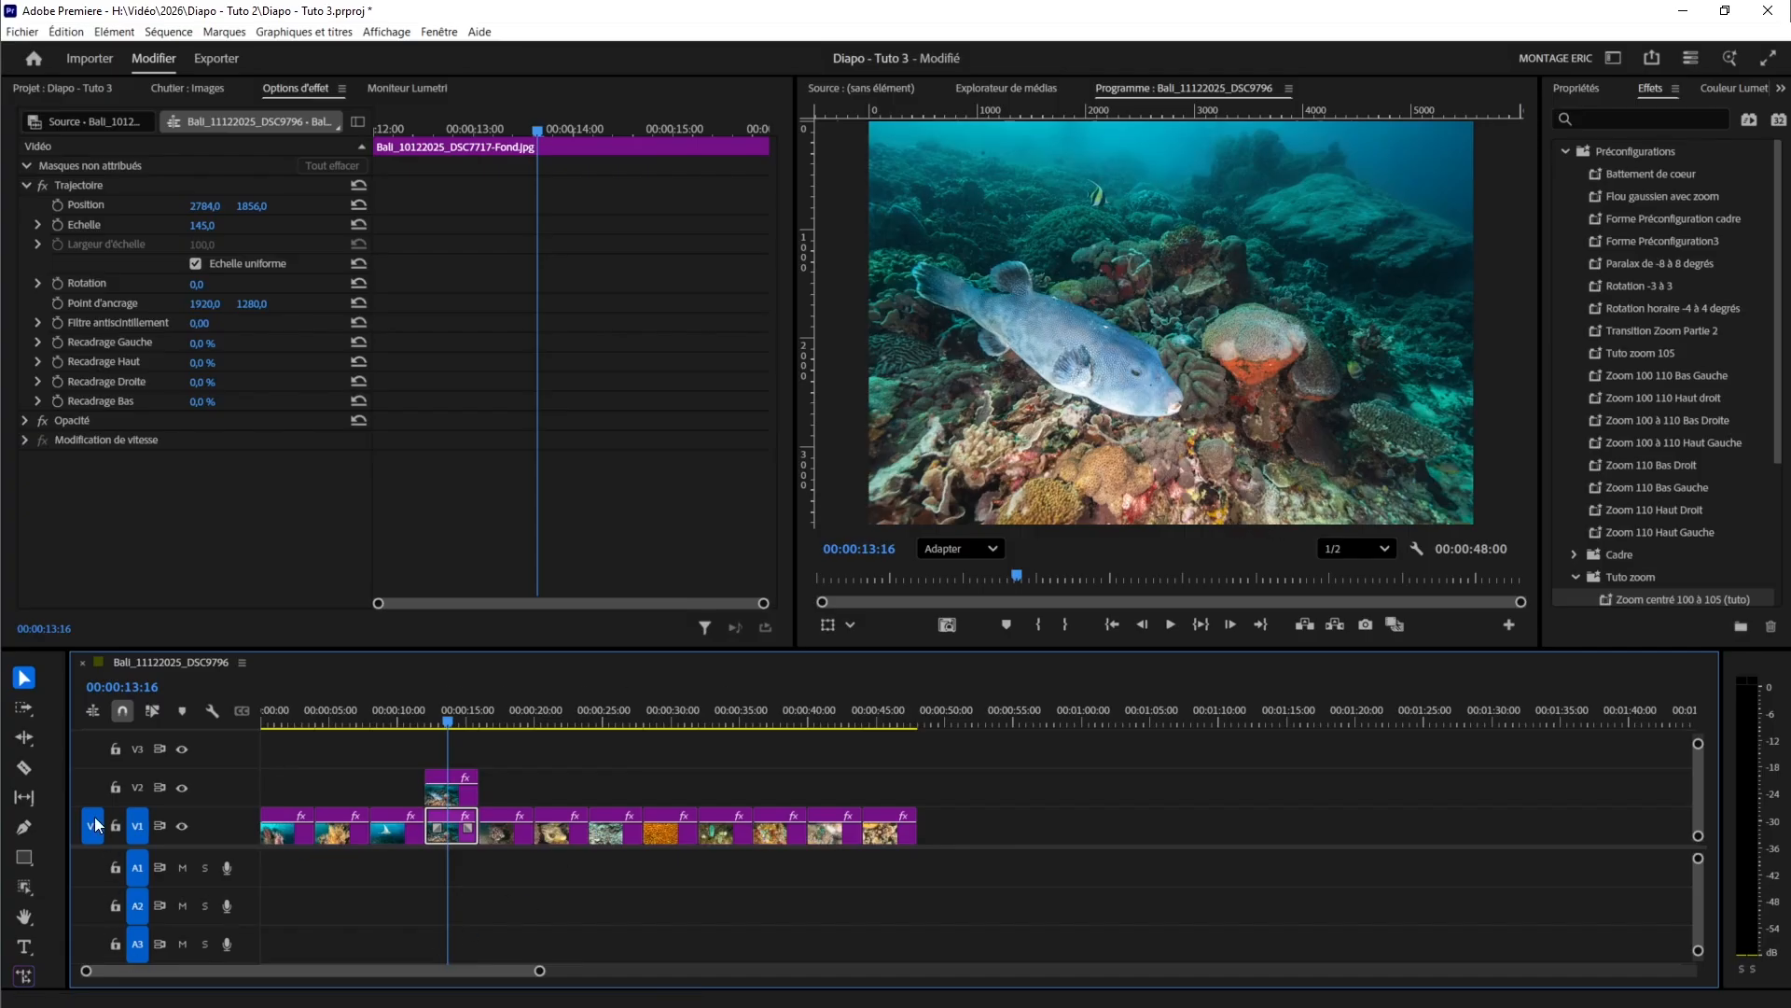
- Activate the Object Mask tool (Outil Masque d'objet)
click(25, 892)
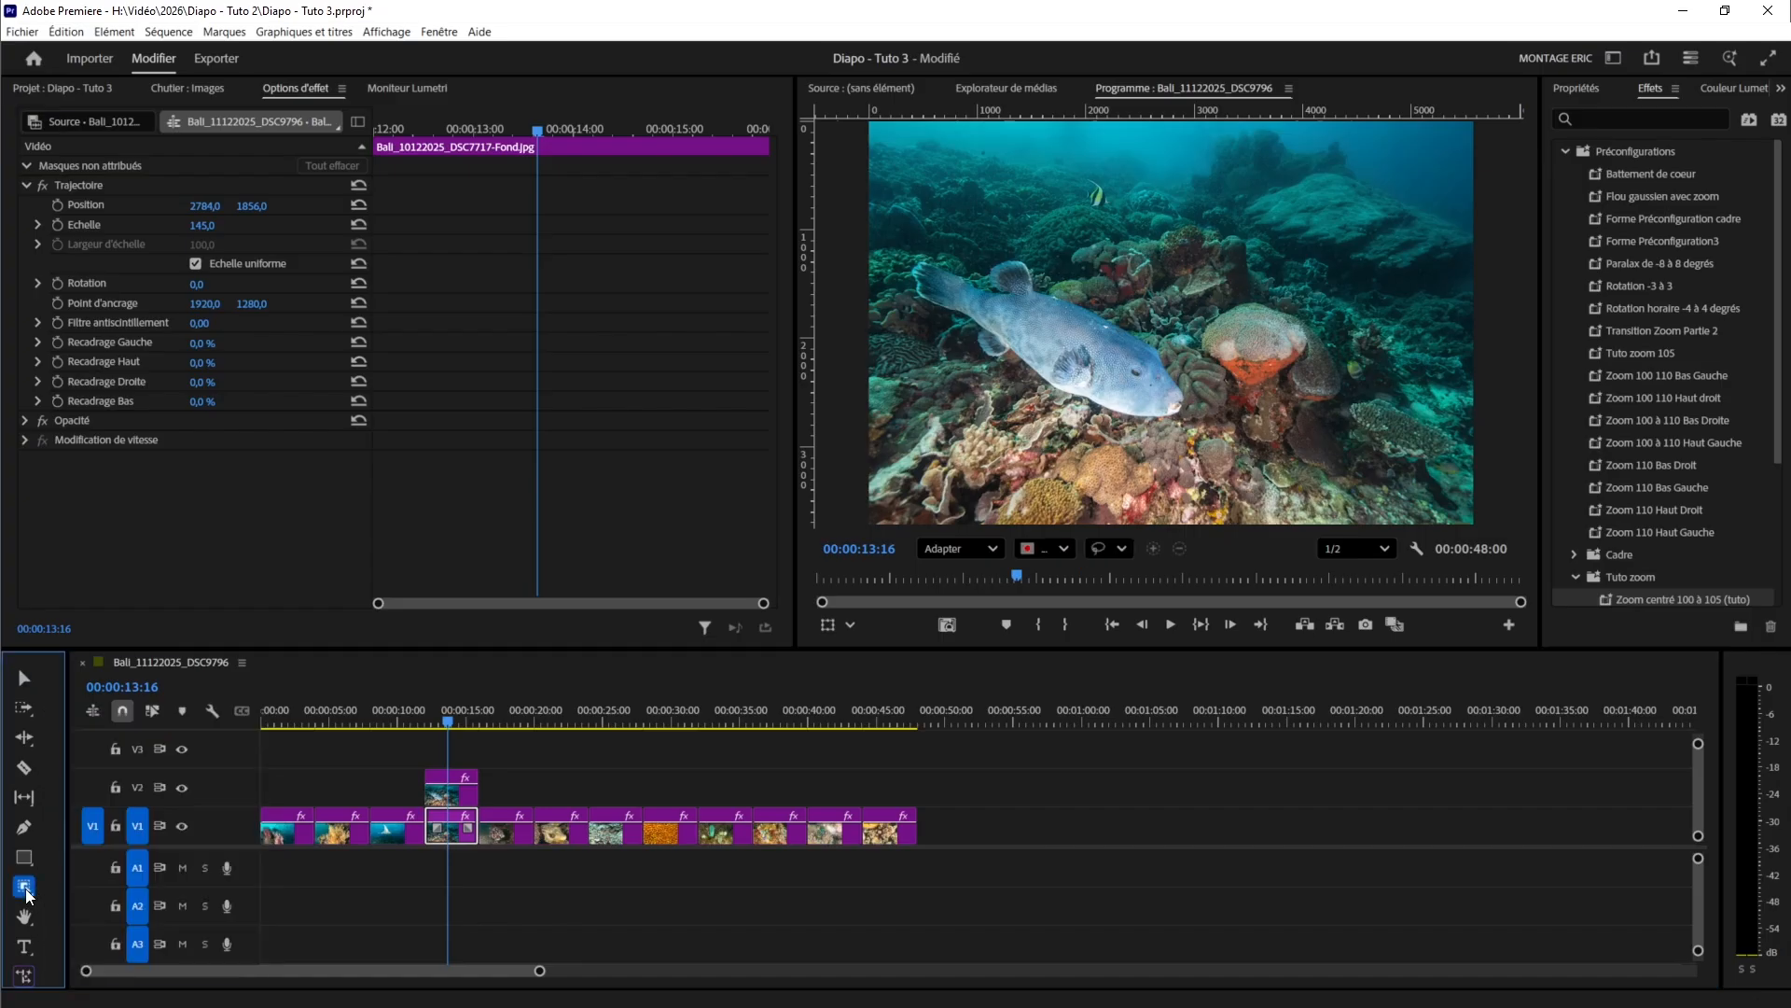
click(25, 890)
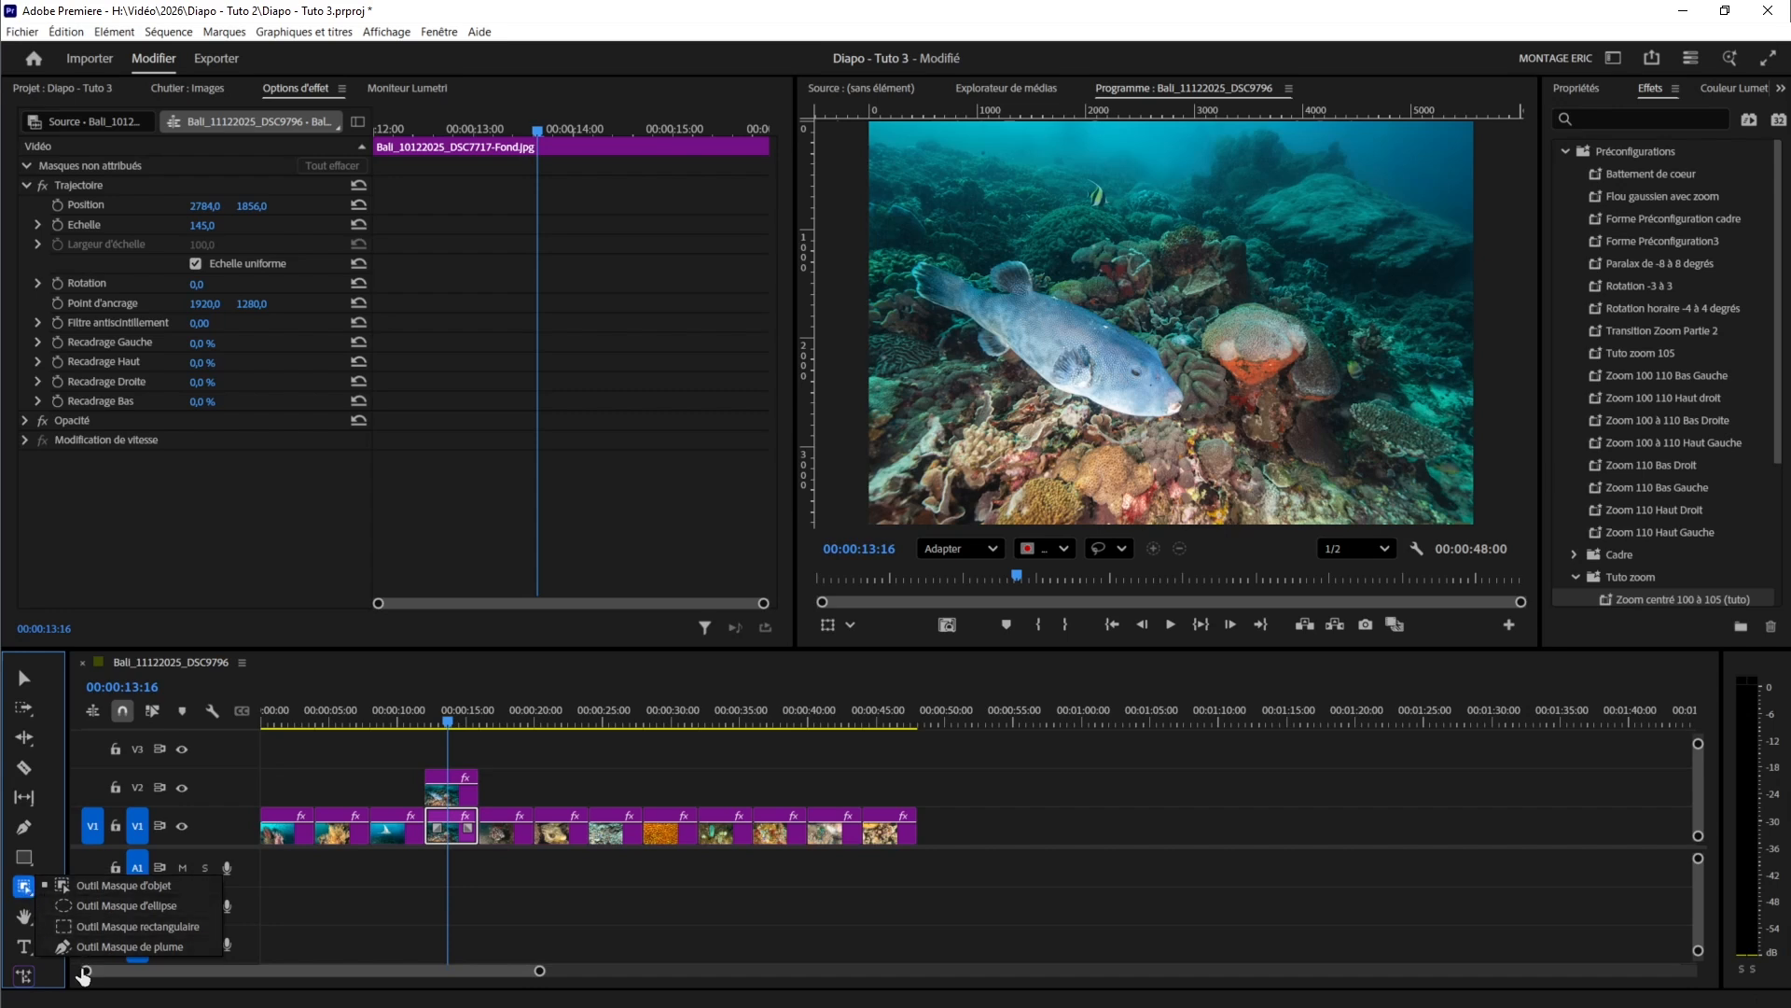
click(106, 890)
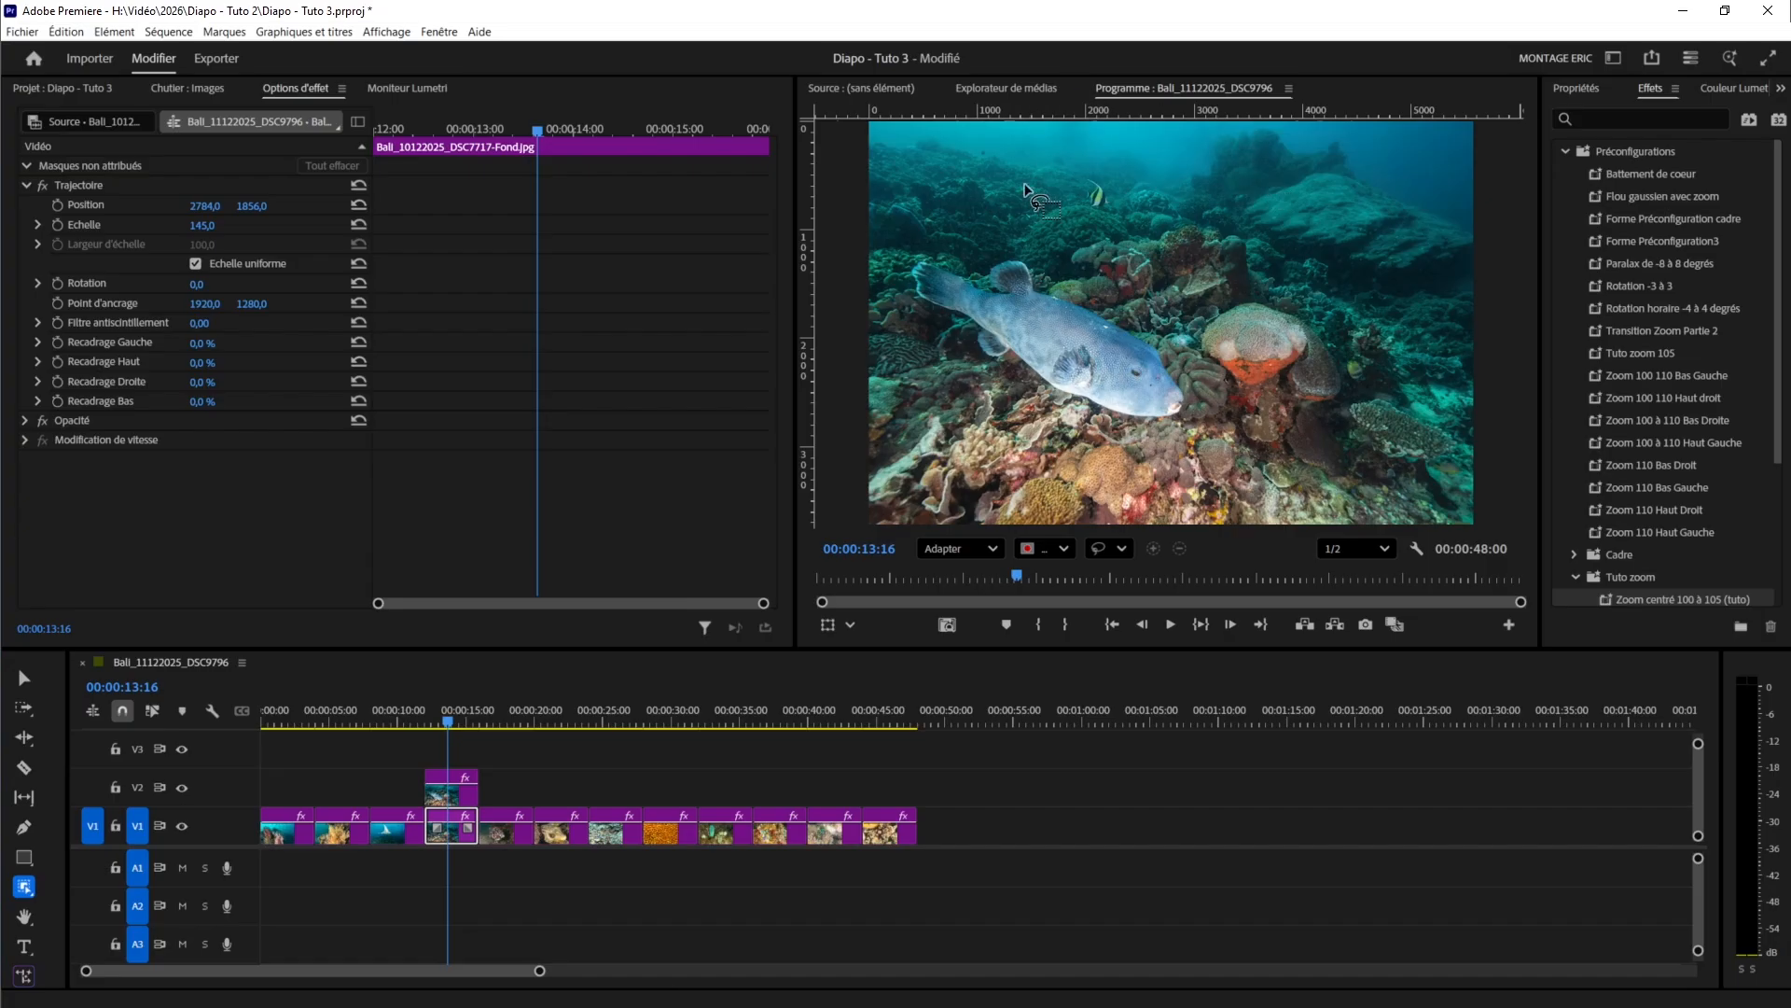
- Try to outline the blue fish with the object mask while the Fond clip on V1 is selected
click(1053, 348)
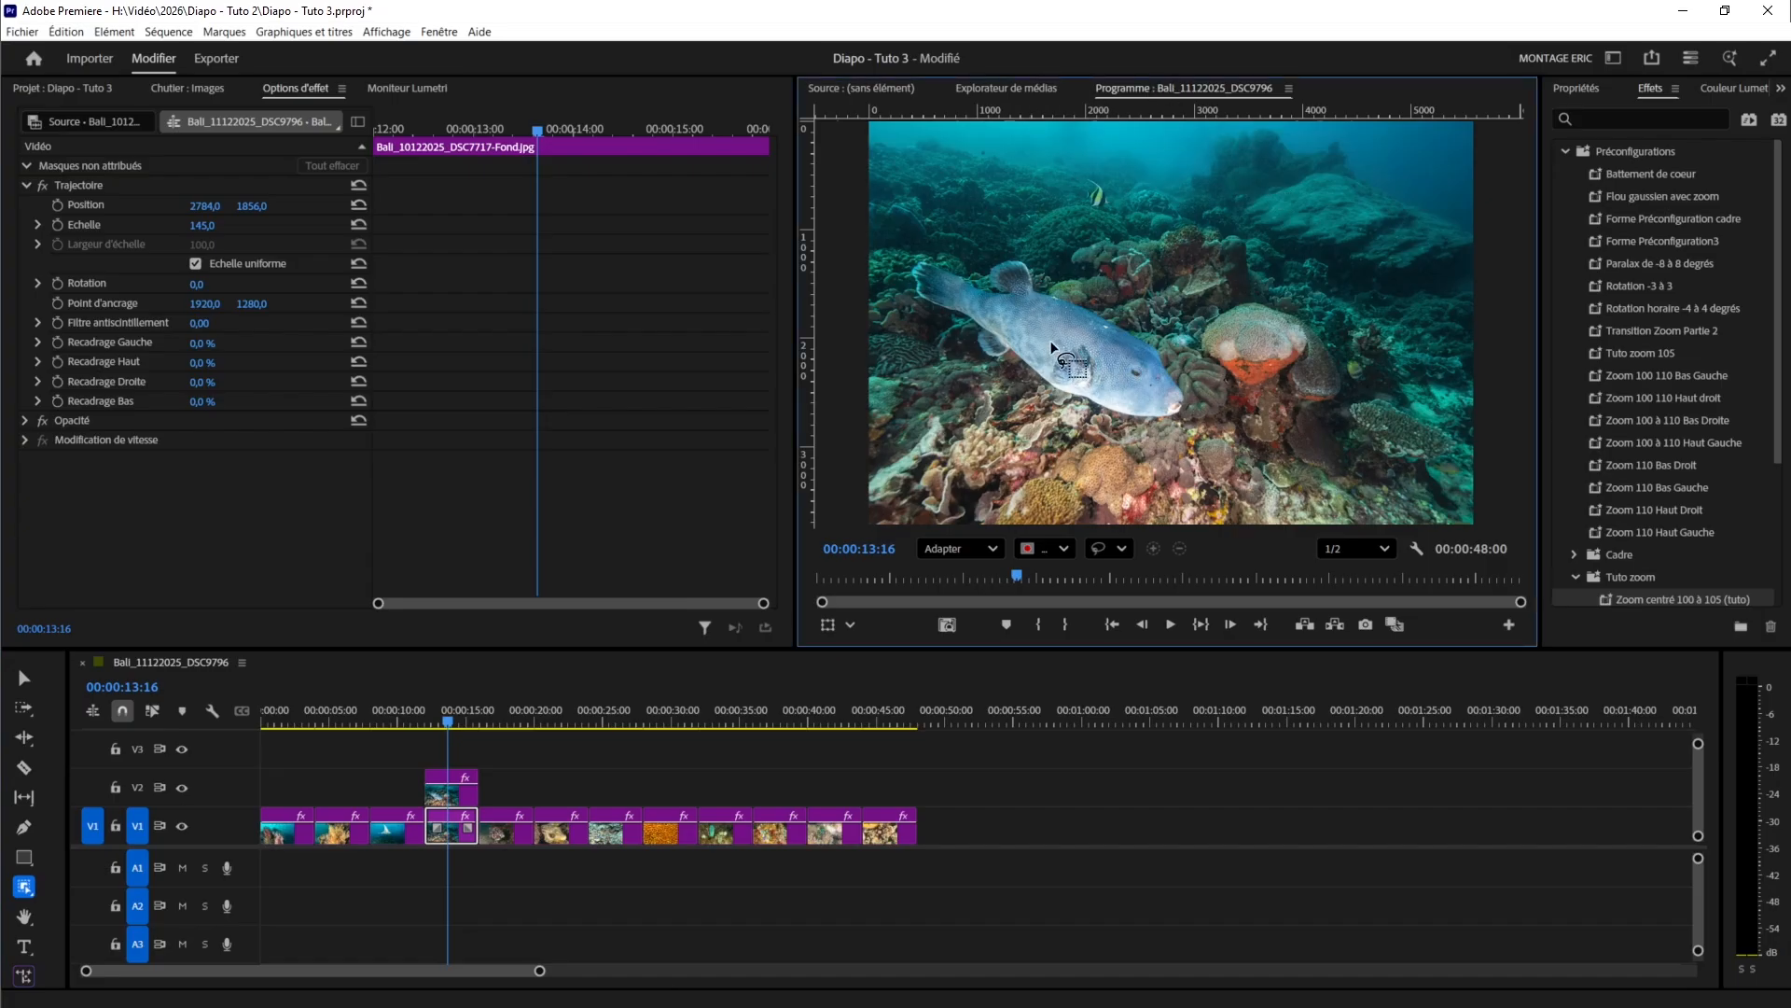
drag(1006, 290, 1097, 362)
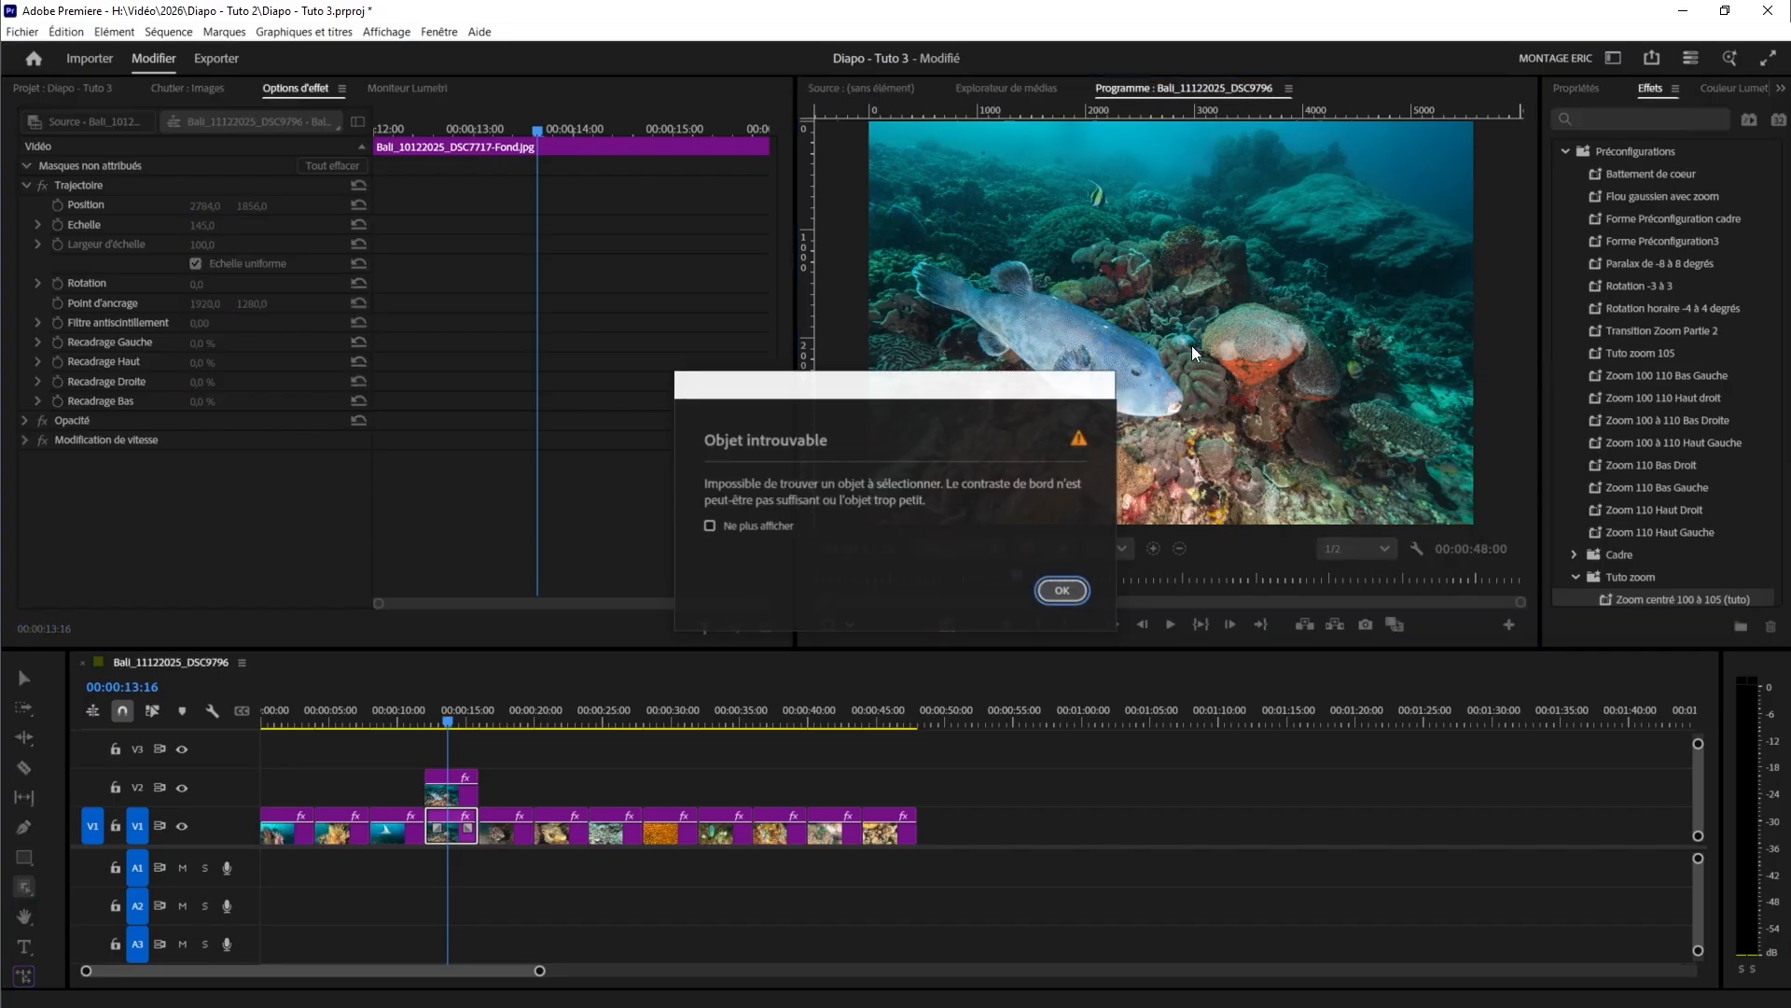
click(1062, 591)
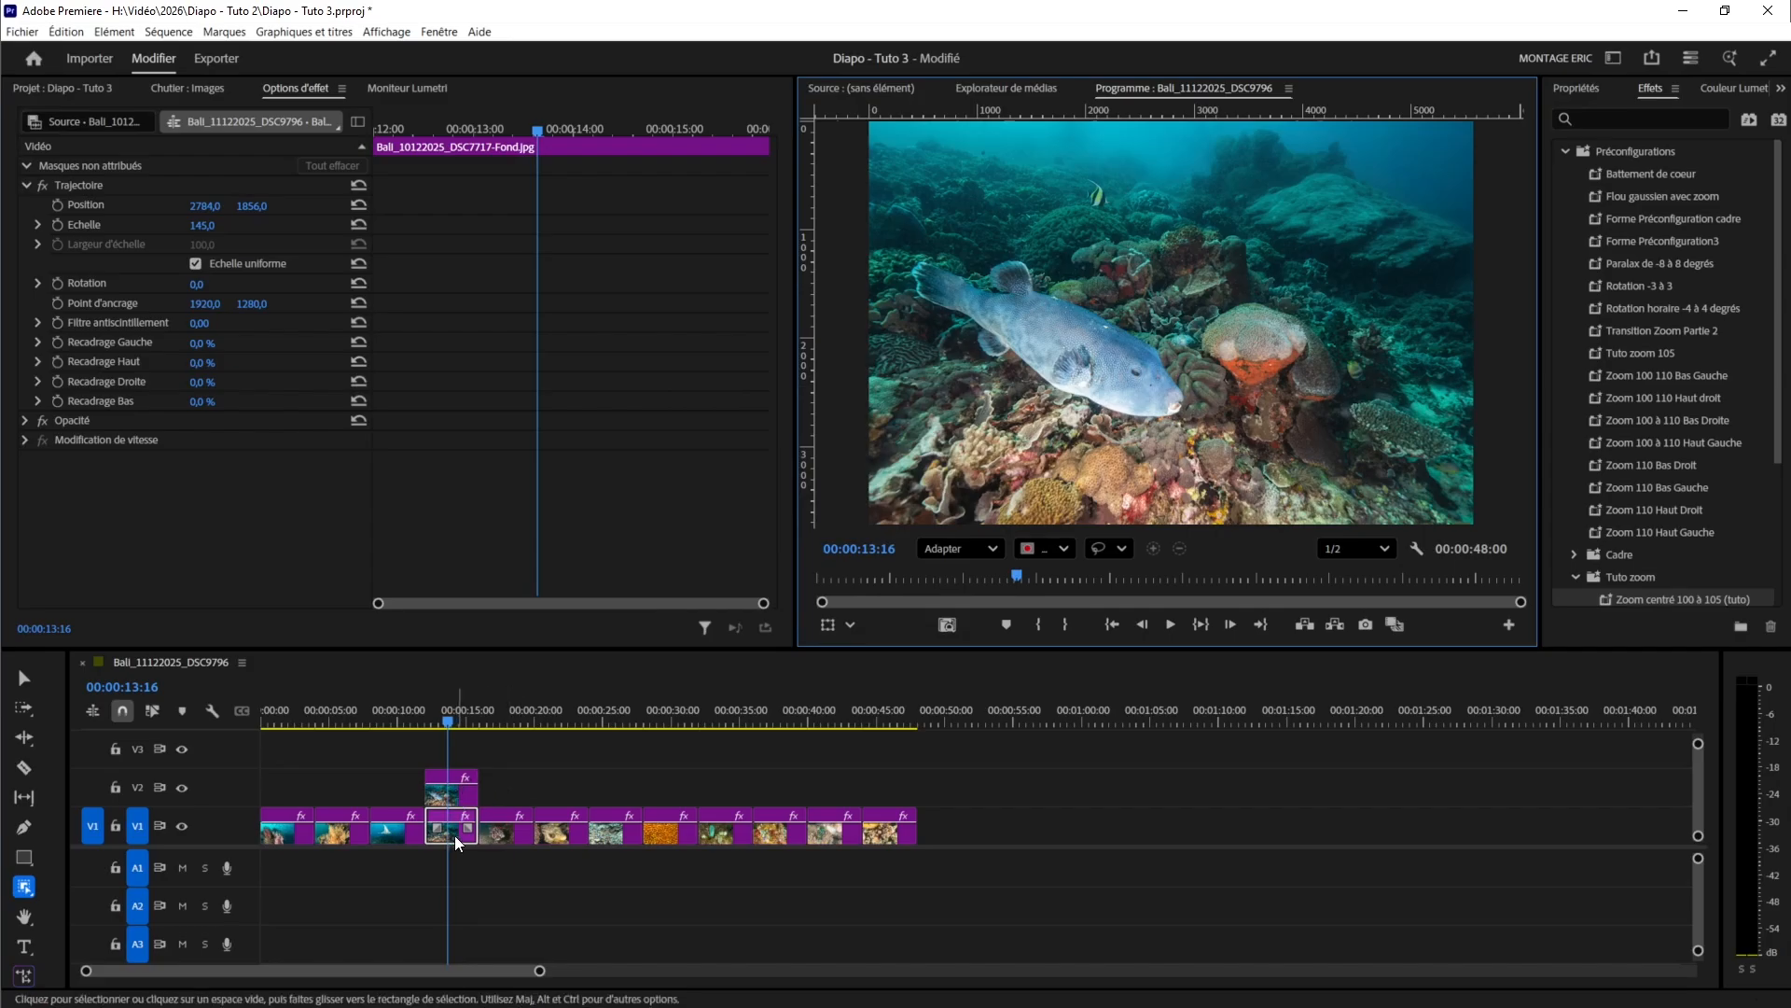
- Mask the blue fish on the V2 clip with the Object Mask tool and assign that mask to the clip's opacity
click(450, 787)
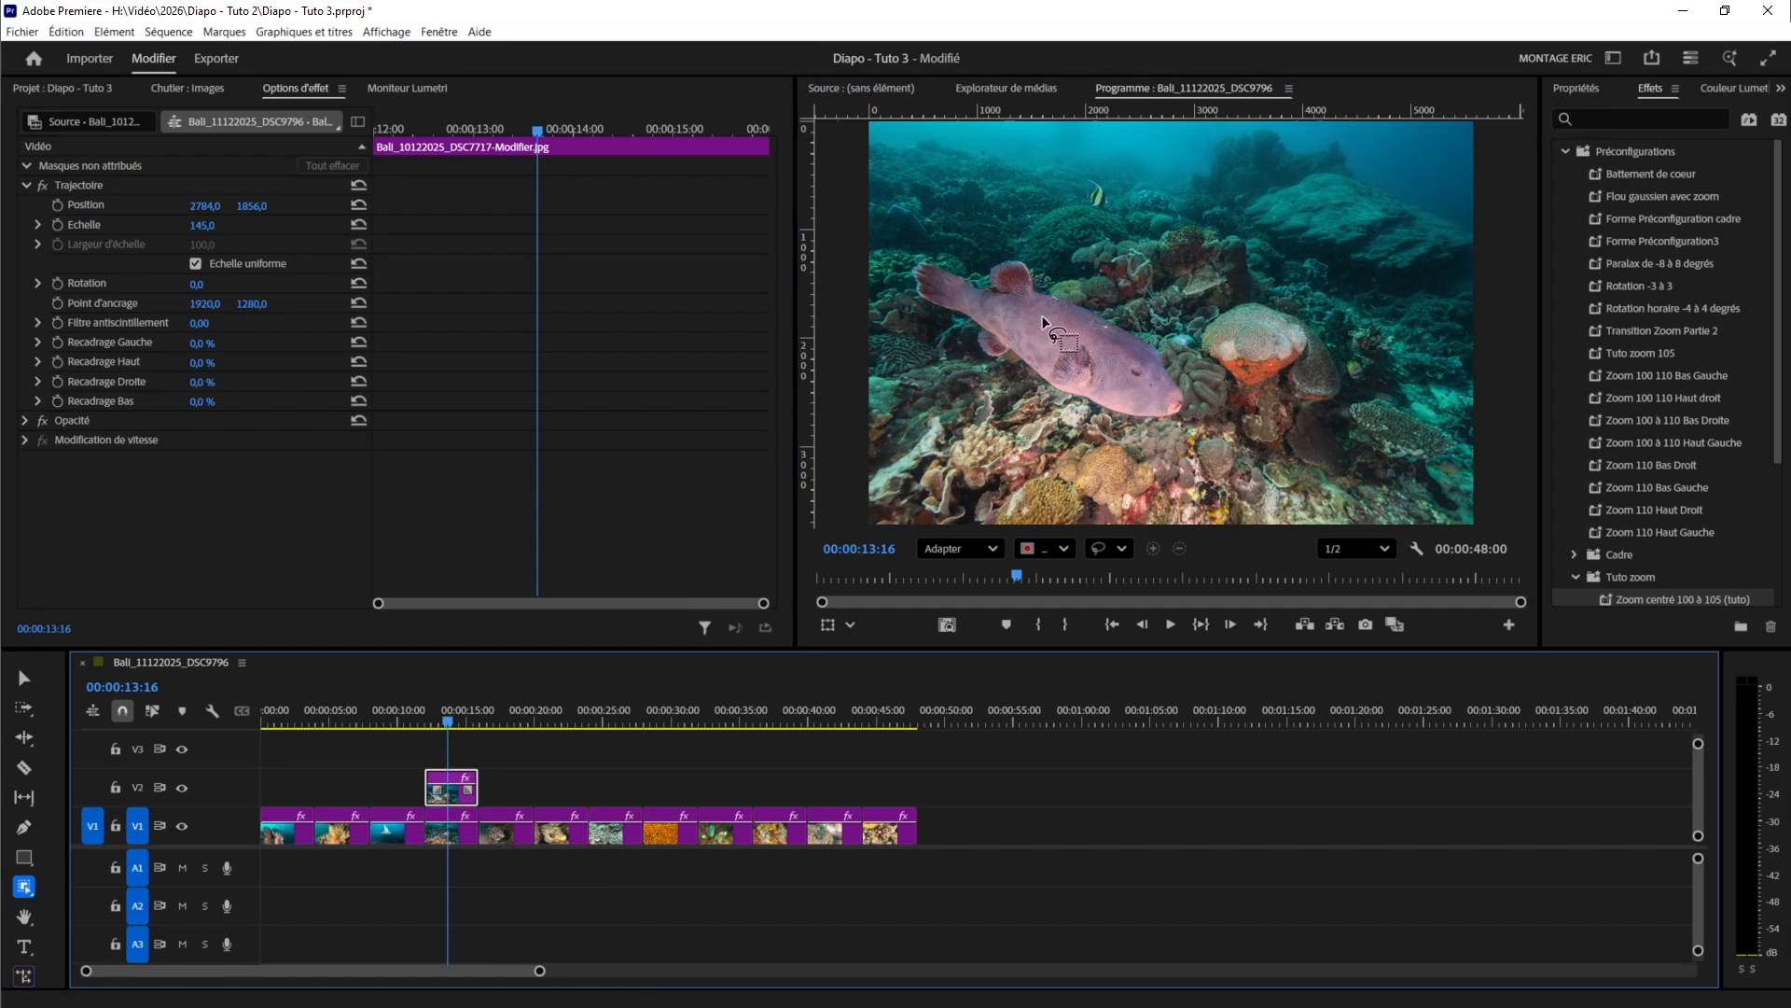
click(1045, 322)
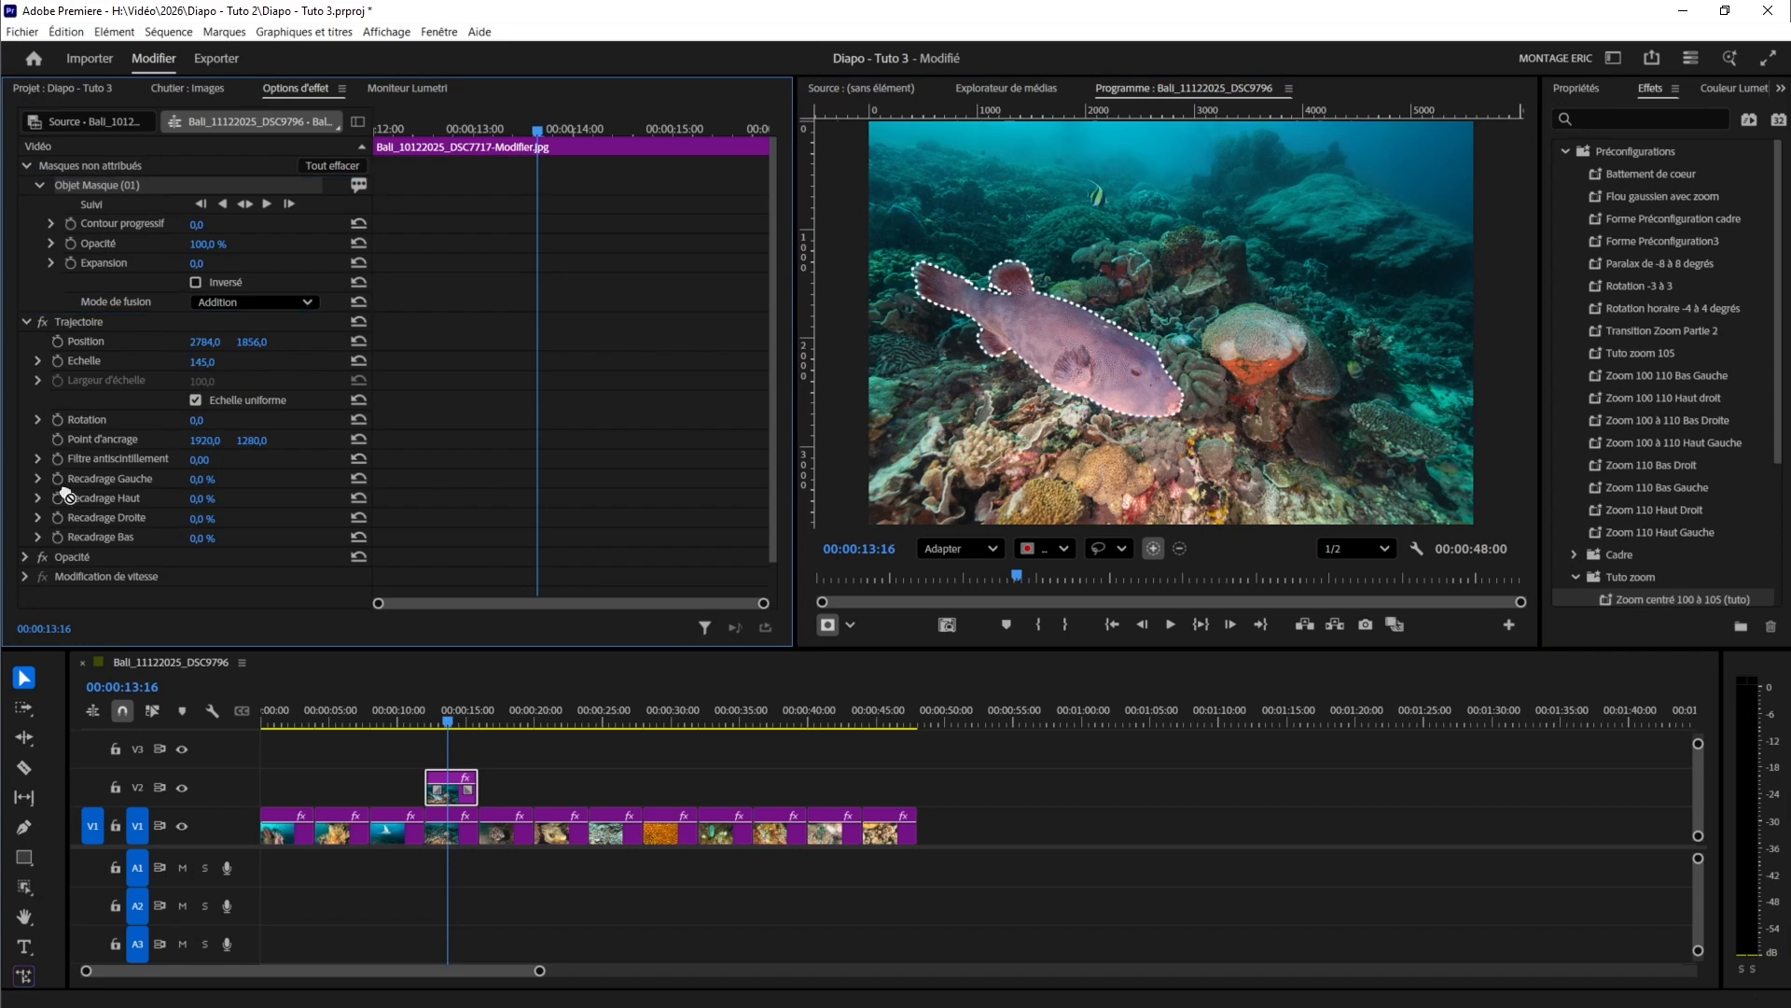
click(54, 557)
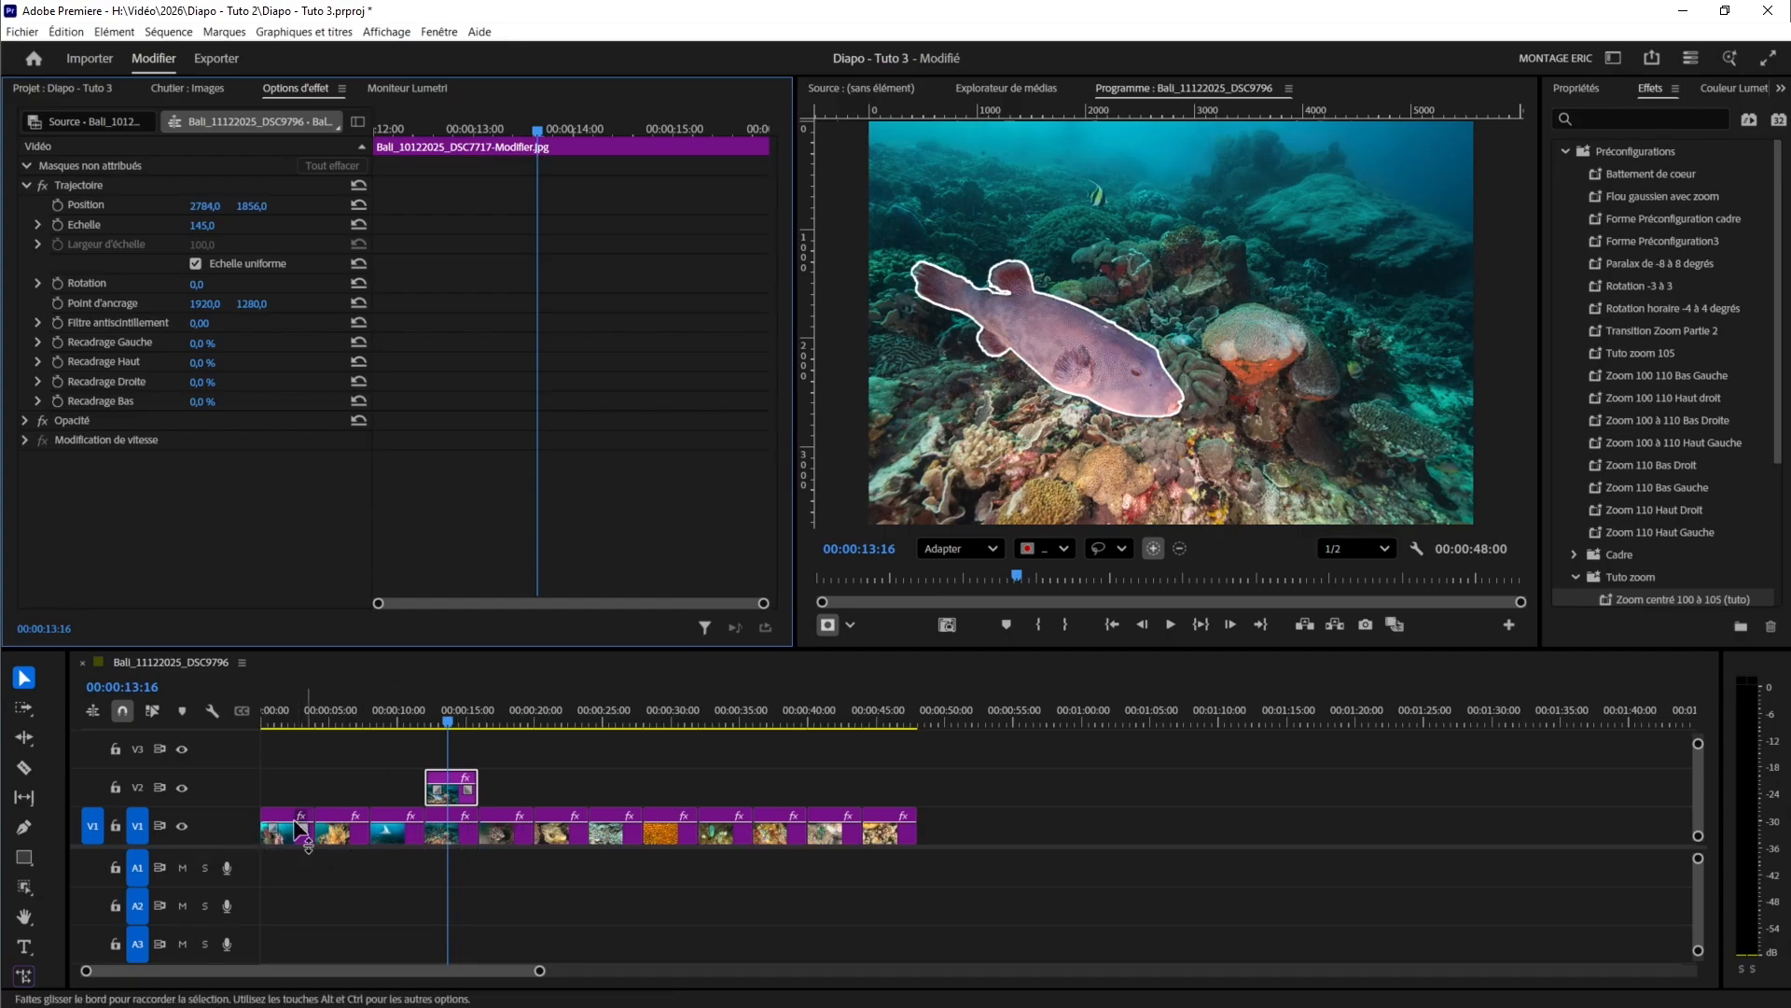
- Check the cut-out fish and the background separately by switching the visibility of tracks V1 and V2
click(182, 826)
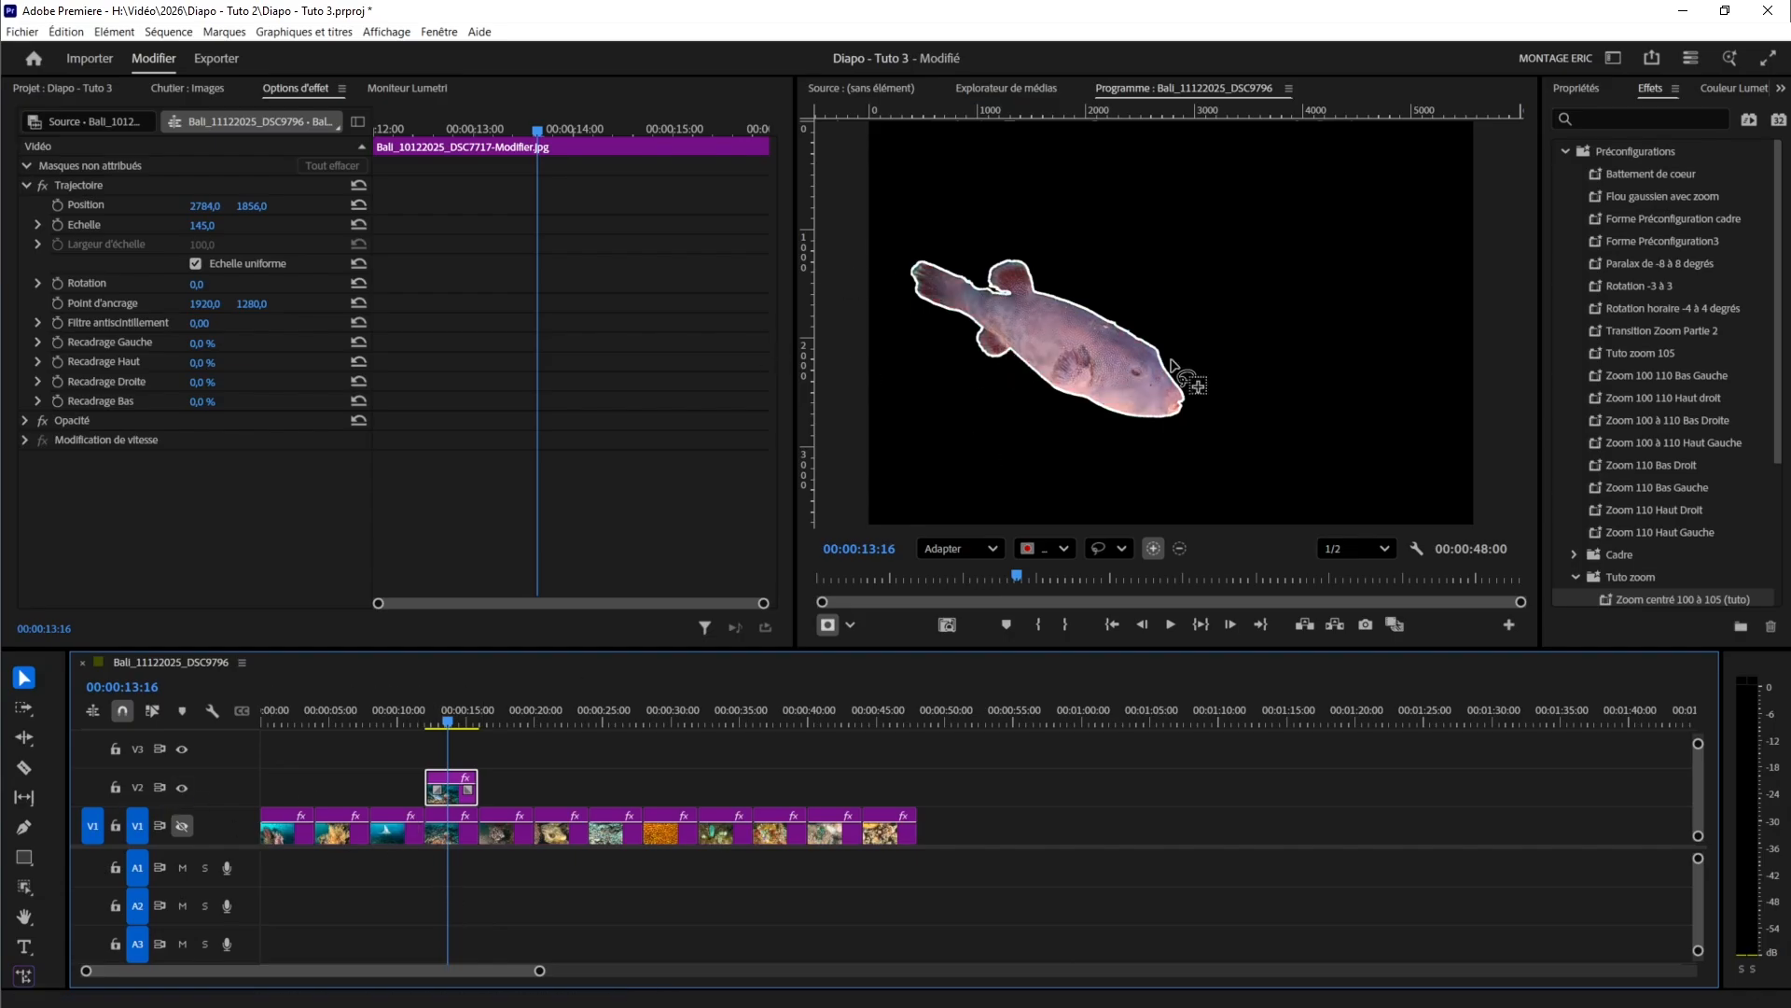
click(182, 787)
click(182, 826)
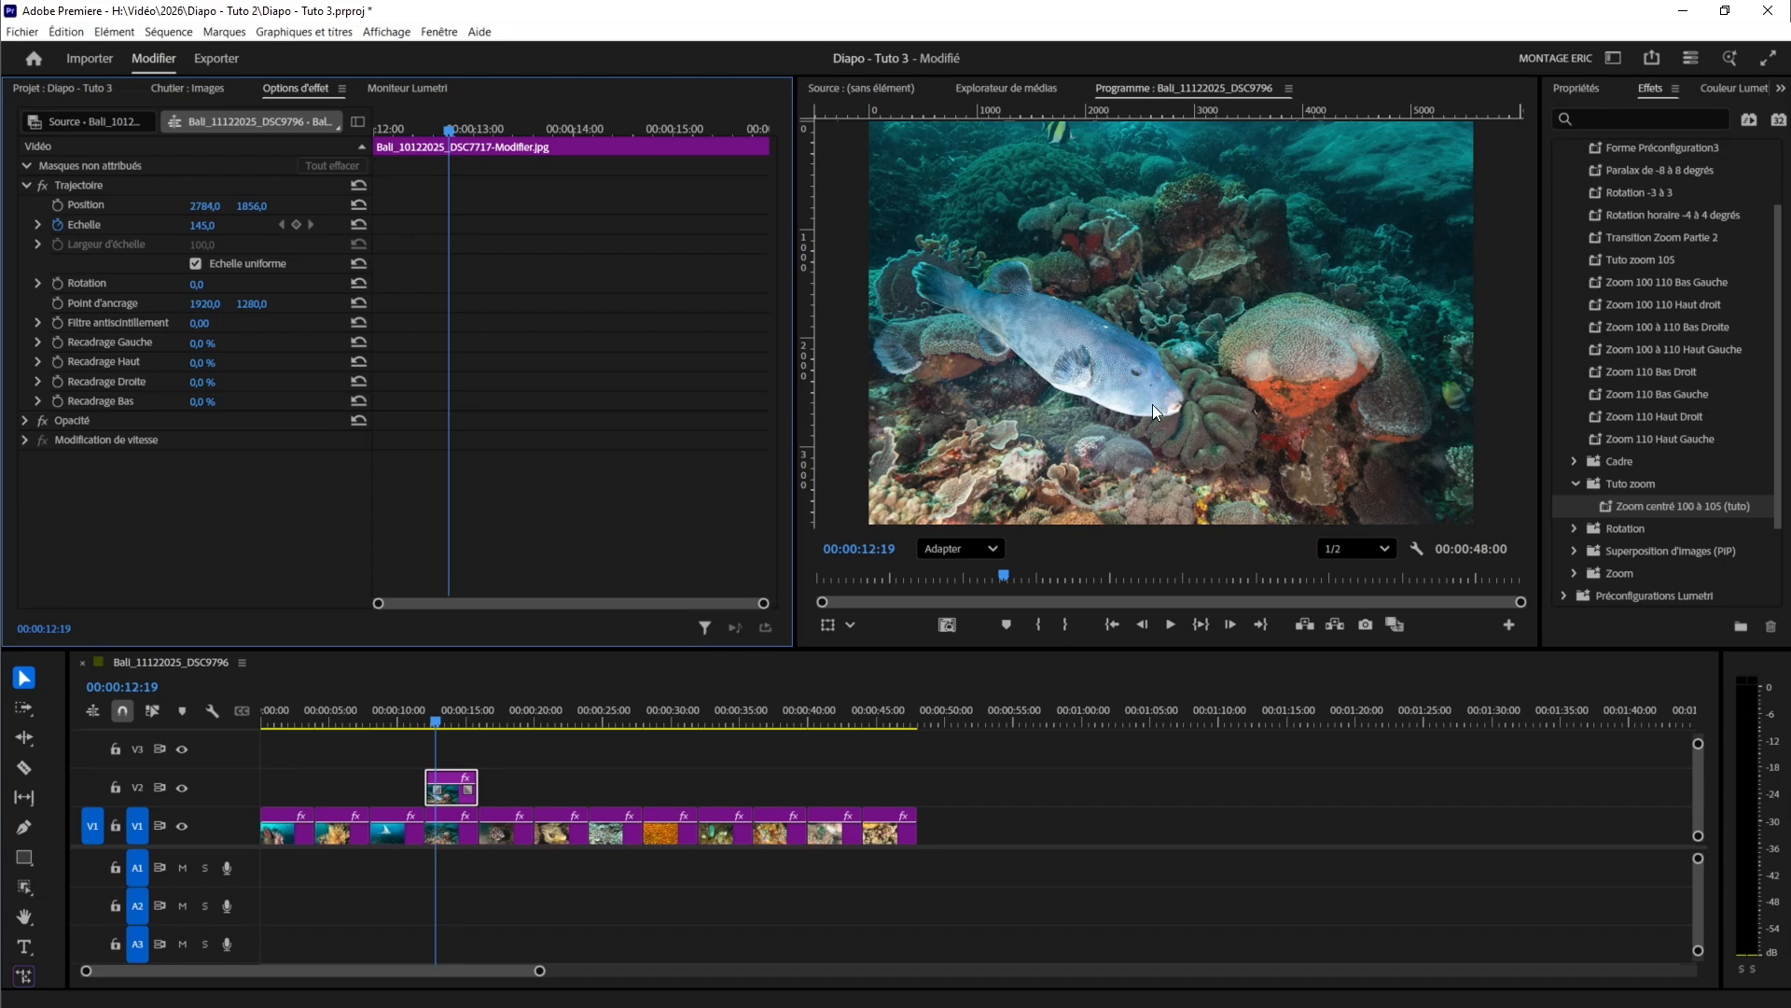
click(183, 788)
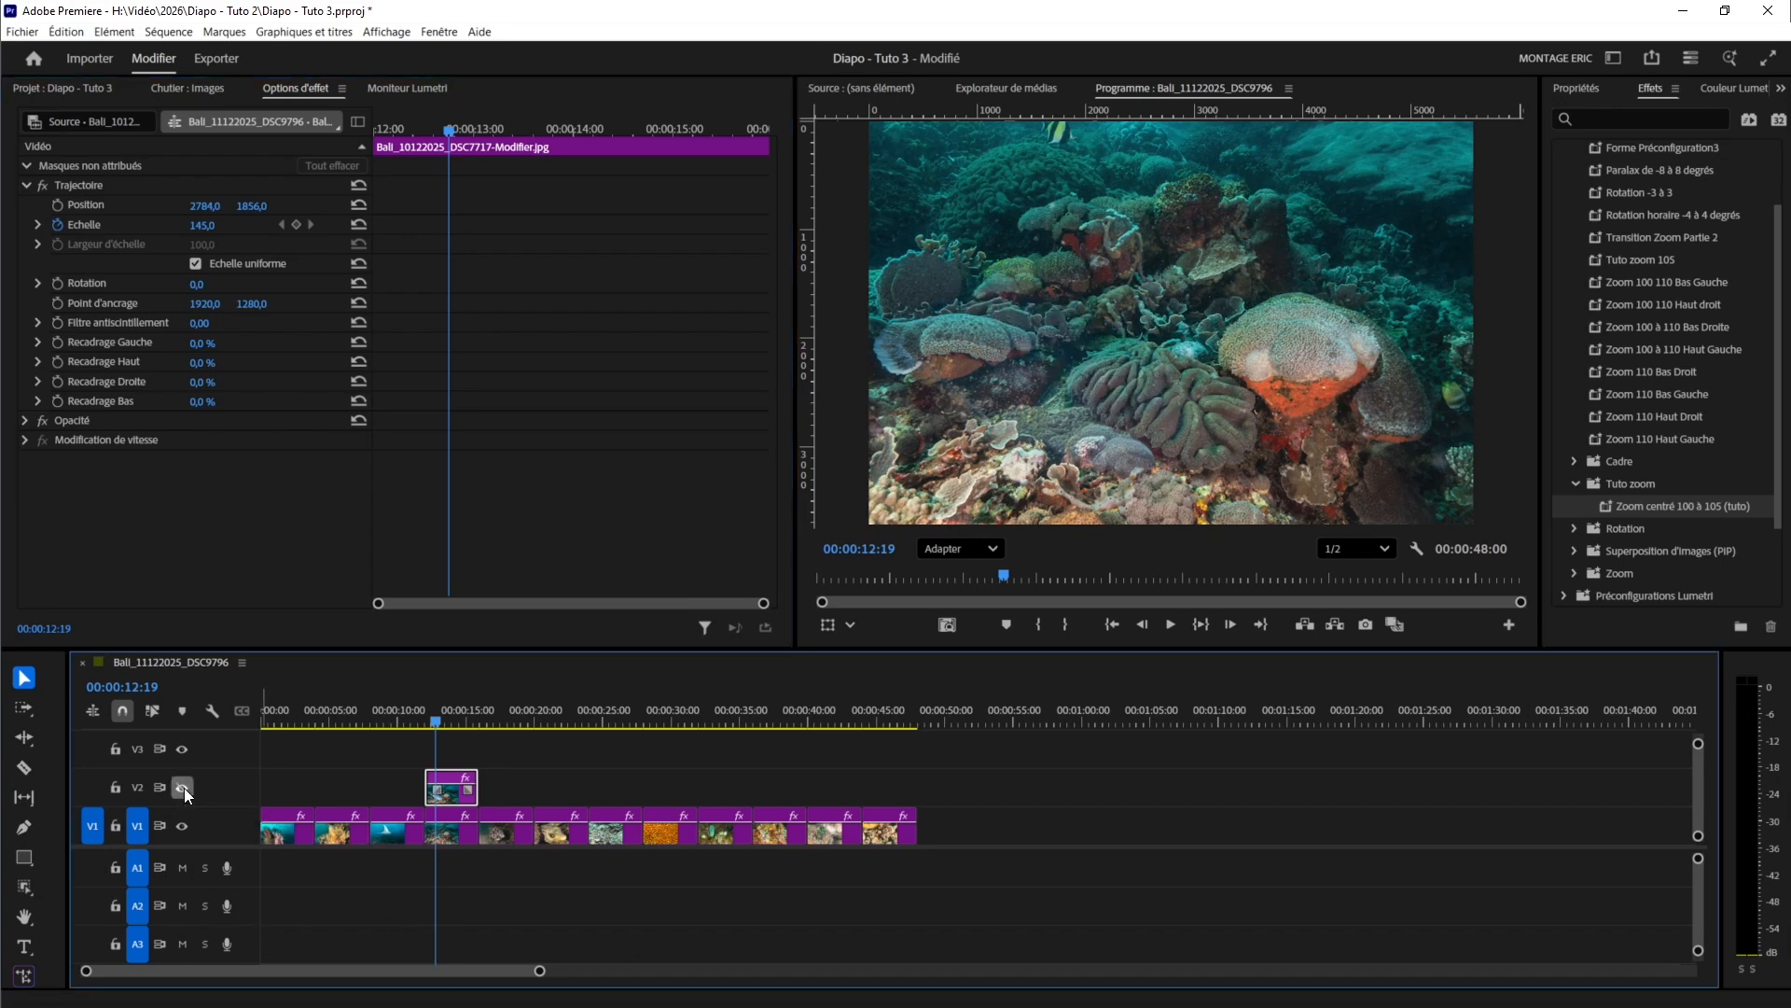
click(183, 787)
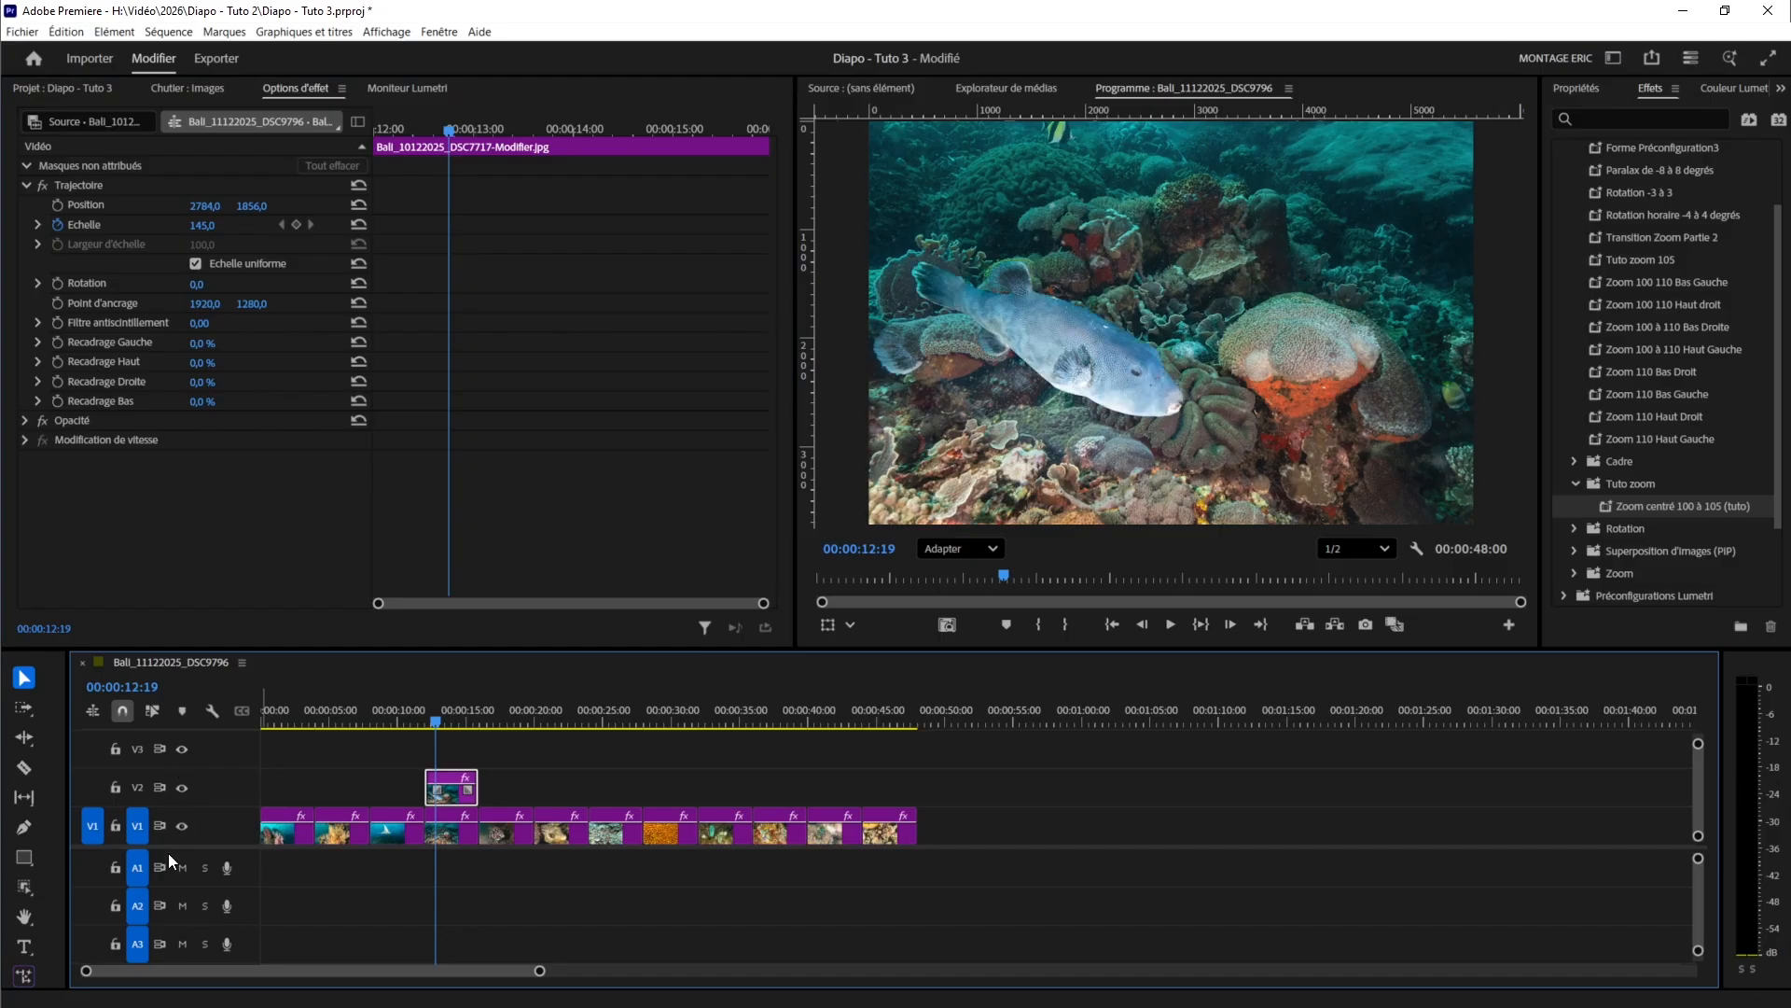
- Hide track V1 and add a scale keyframe of 145 to the fish clip on V2 at 00:00:12:02
click(181, 829)
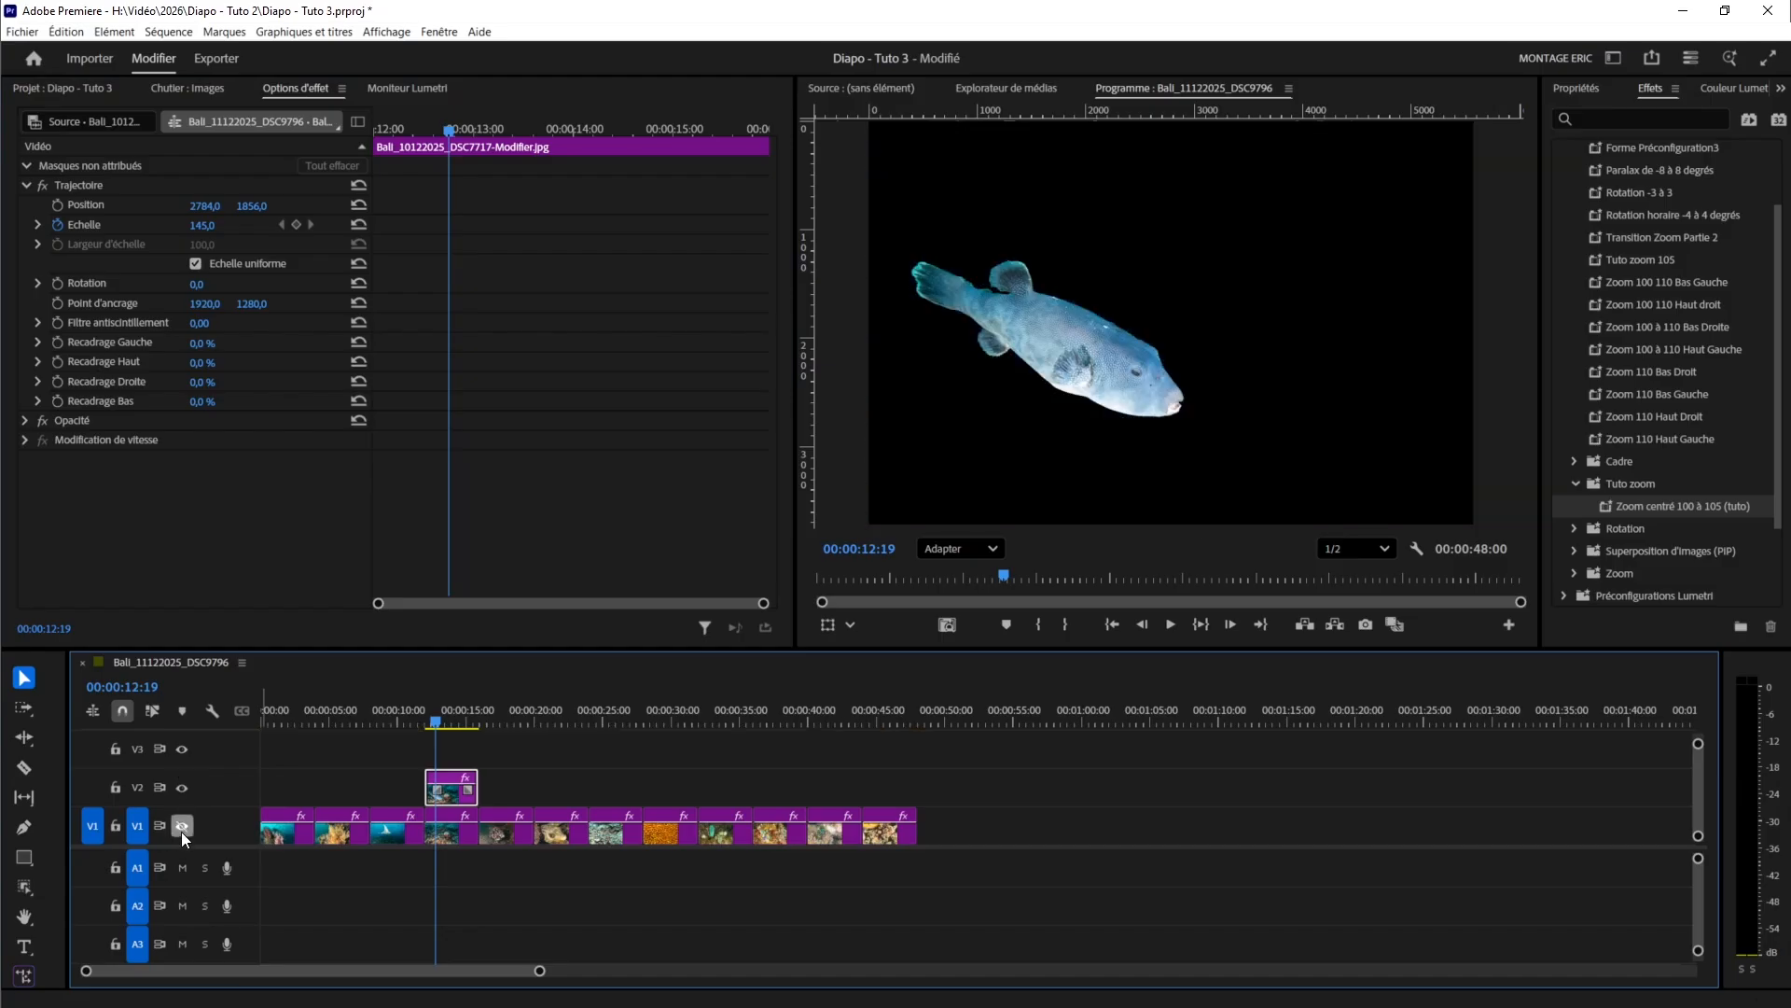
click(181, 830)
click(177, 821)
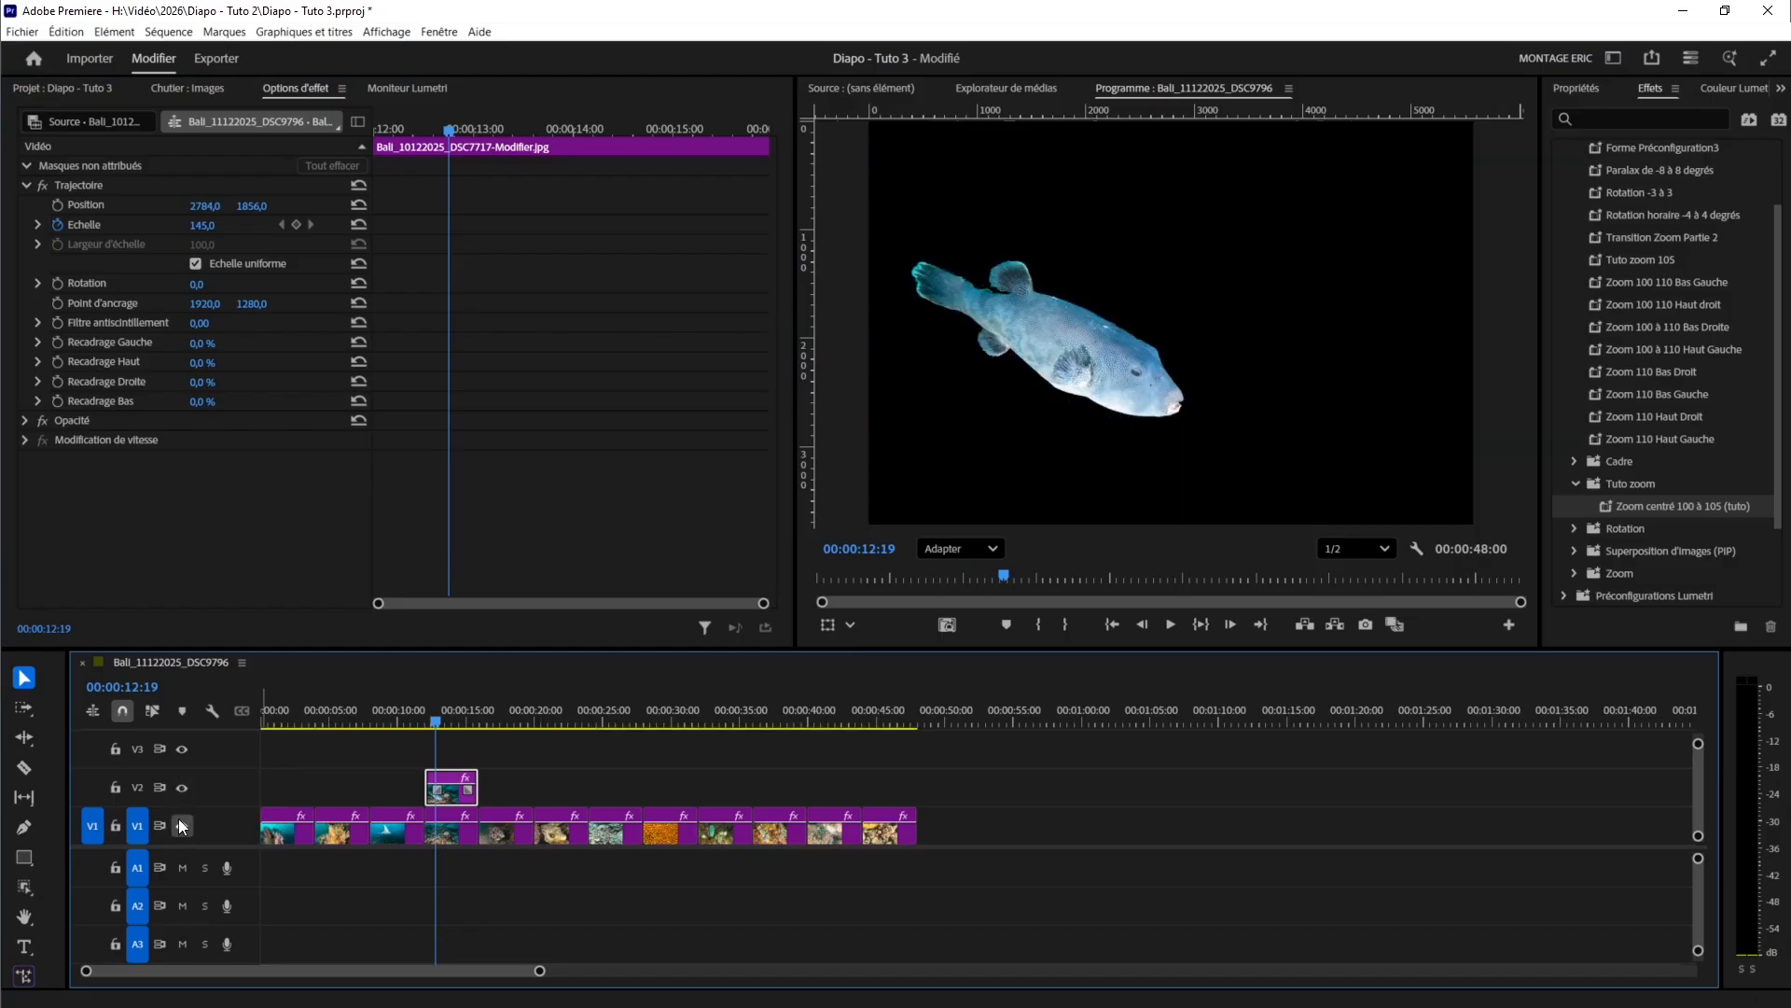
drag(433, 718, 423, 718)
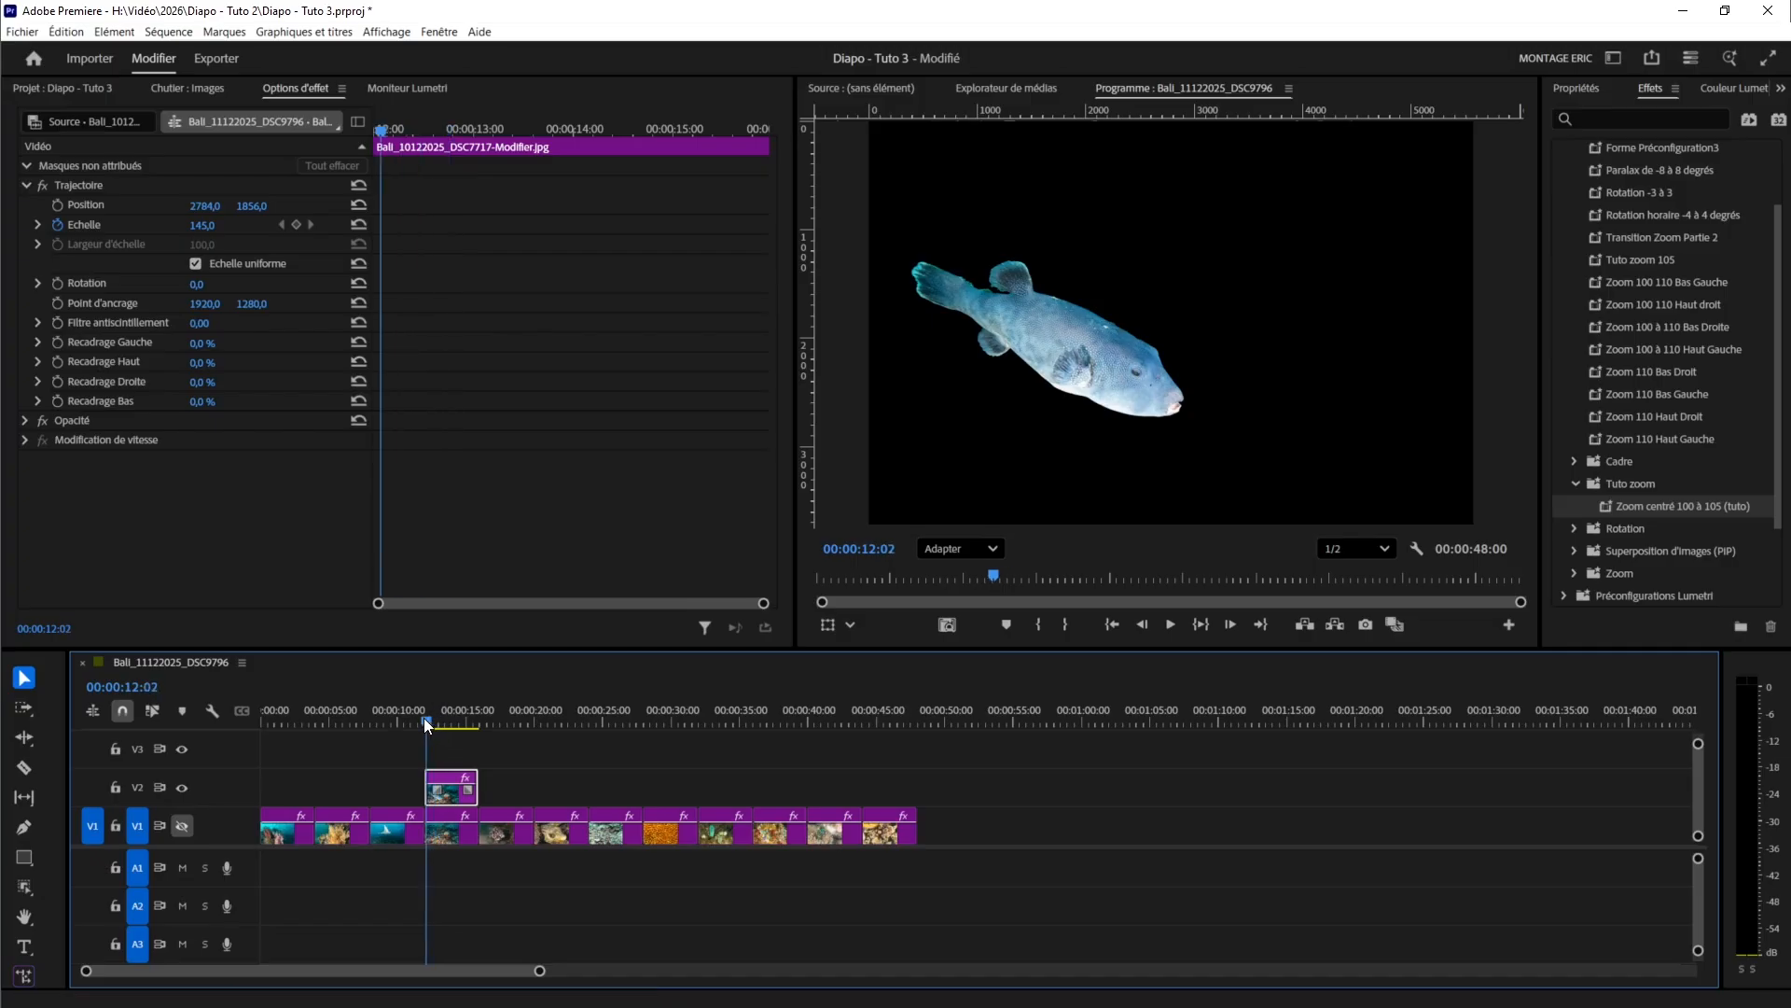
click(59, 222)
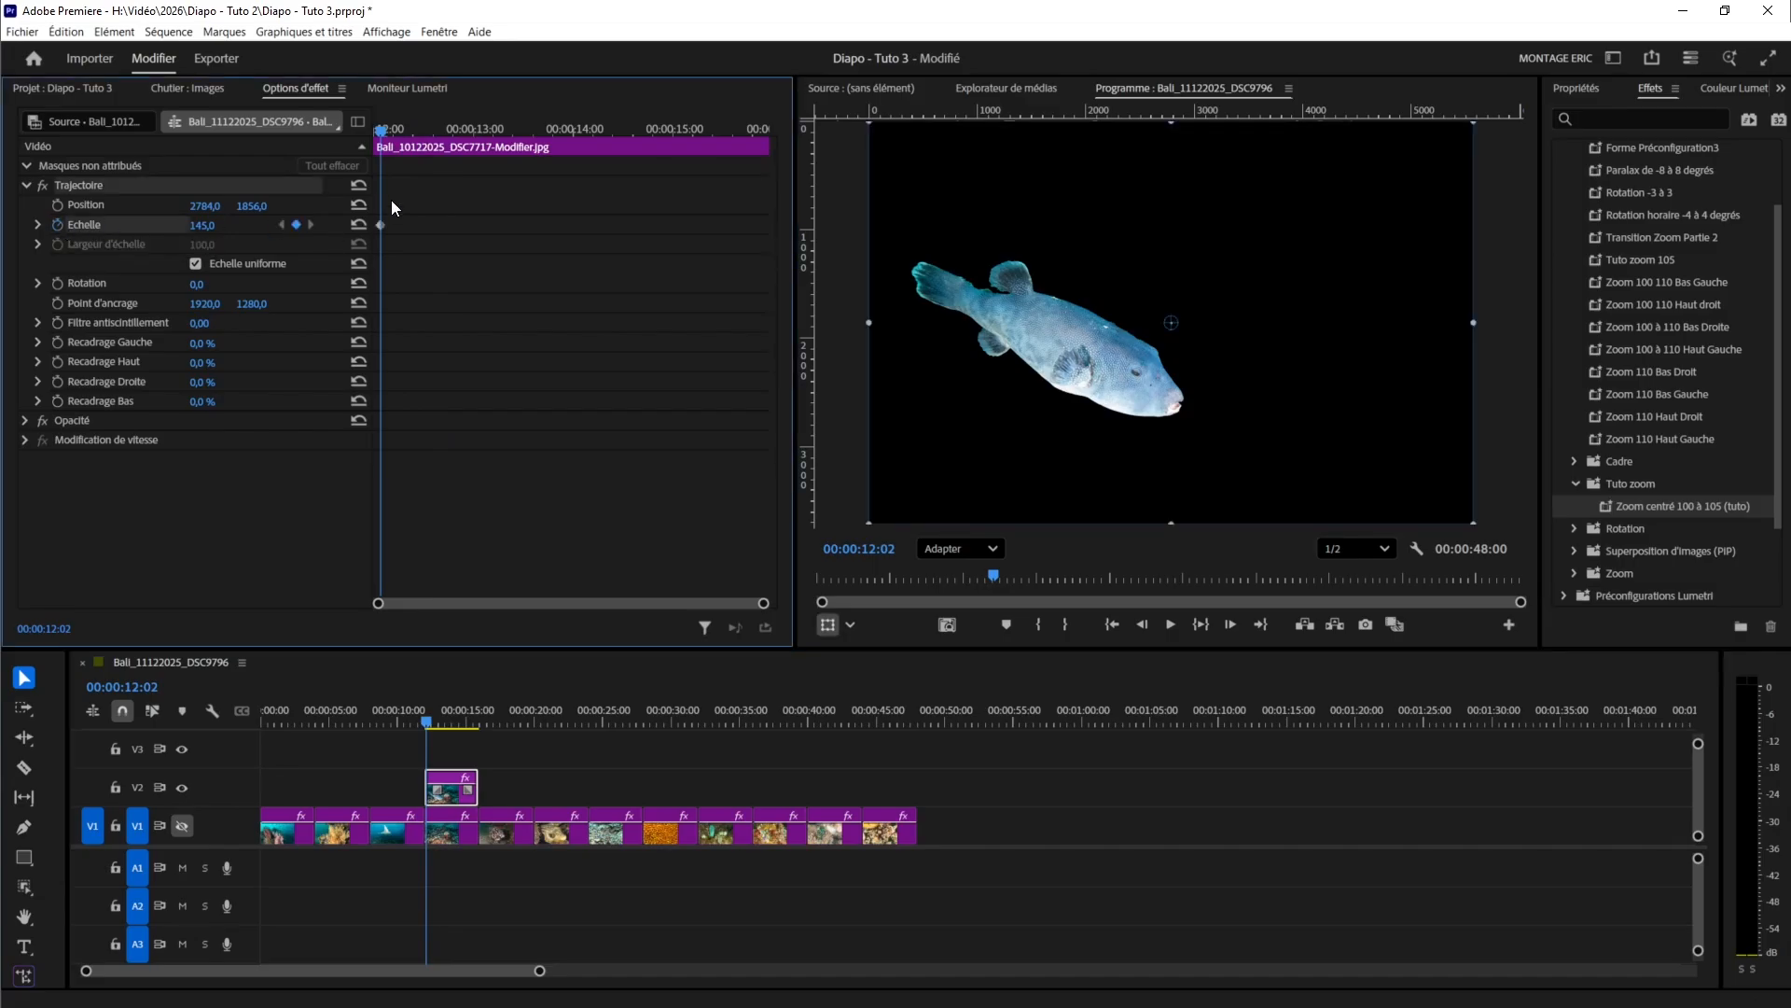
- Set the fish clip's scale to 155 at 00:00:15:15 as a second keyframe
drag(383, 131, 733, 145)
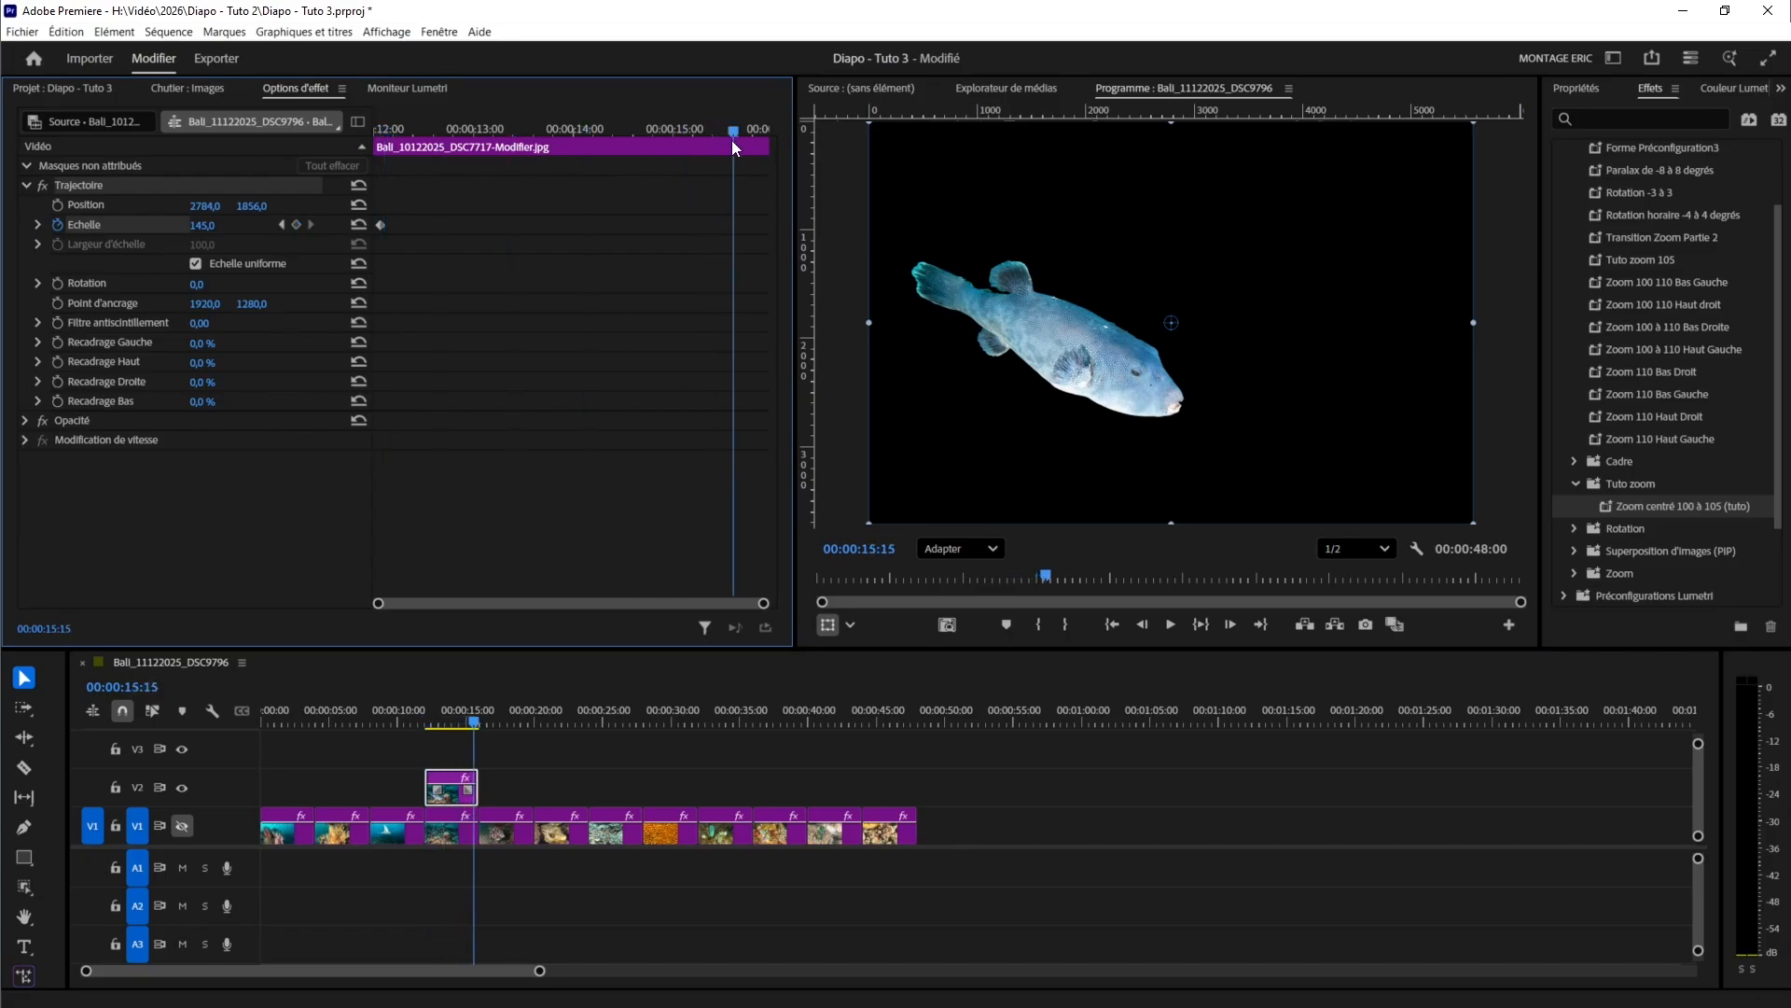
click(201, 227)
text(155)
key(Return)
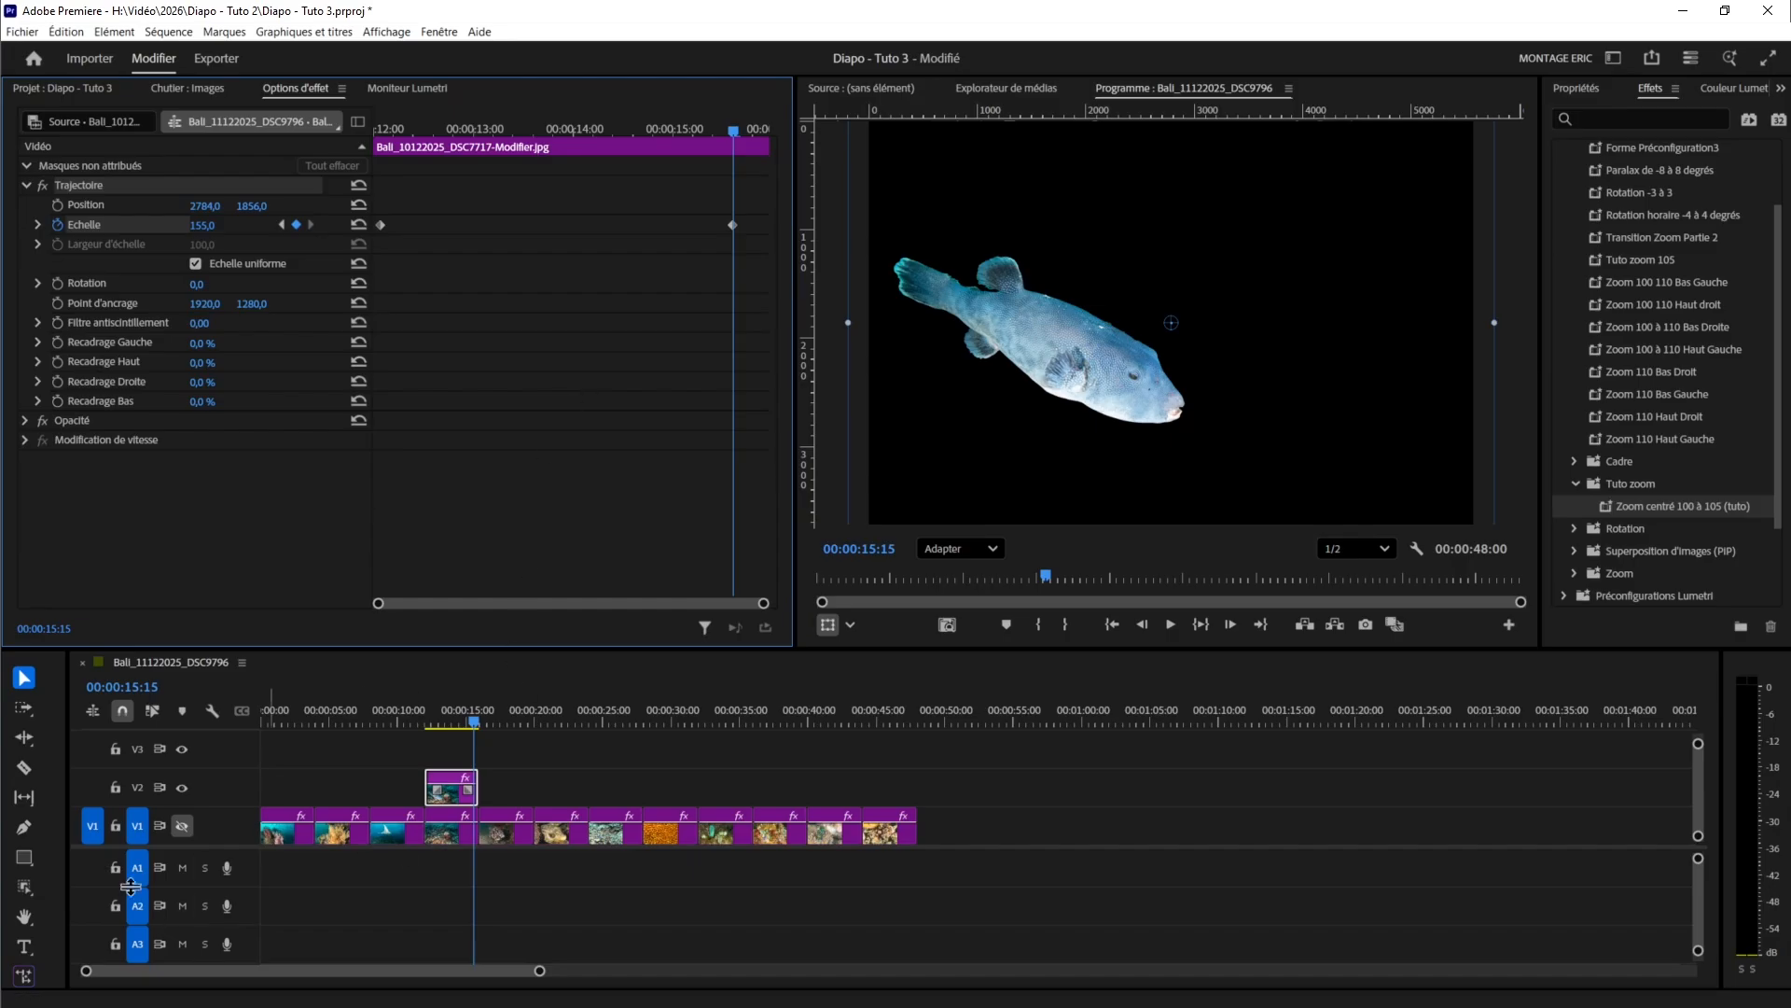
- Show track V1 again, play back the fish zoom over the background, and return the playhead to 00:00:13:04
click(183, 826)
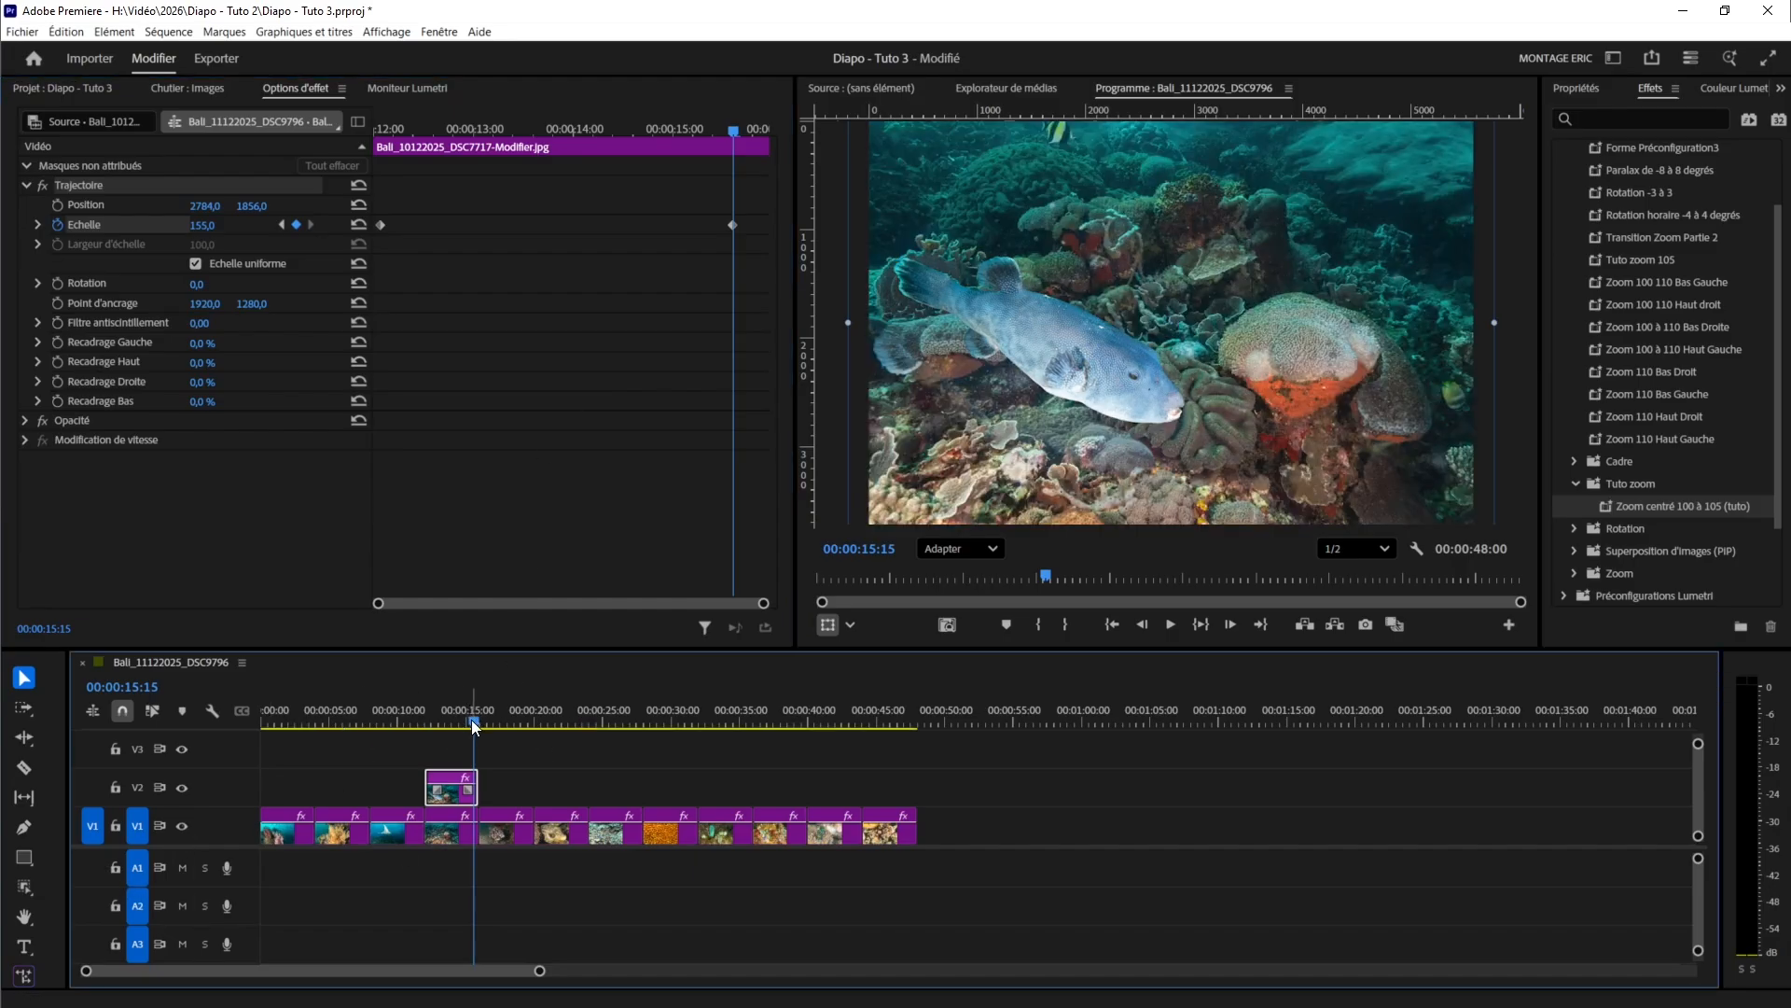
click(408, 724)
key(space)
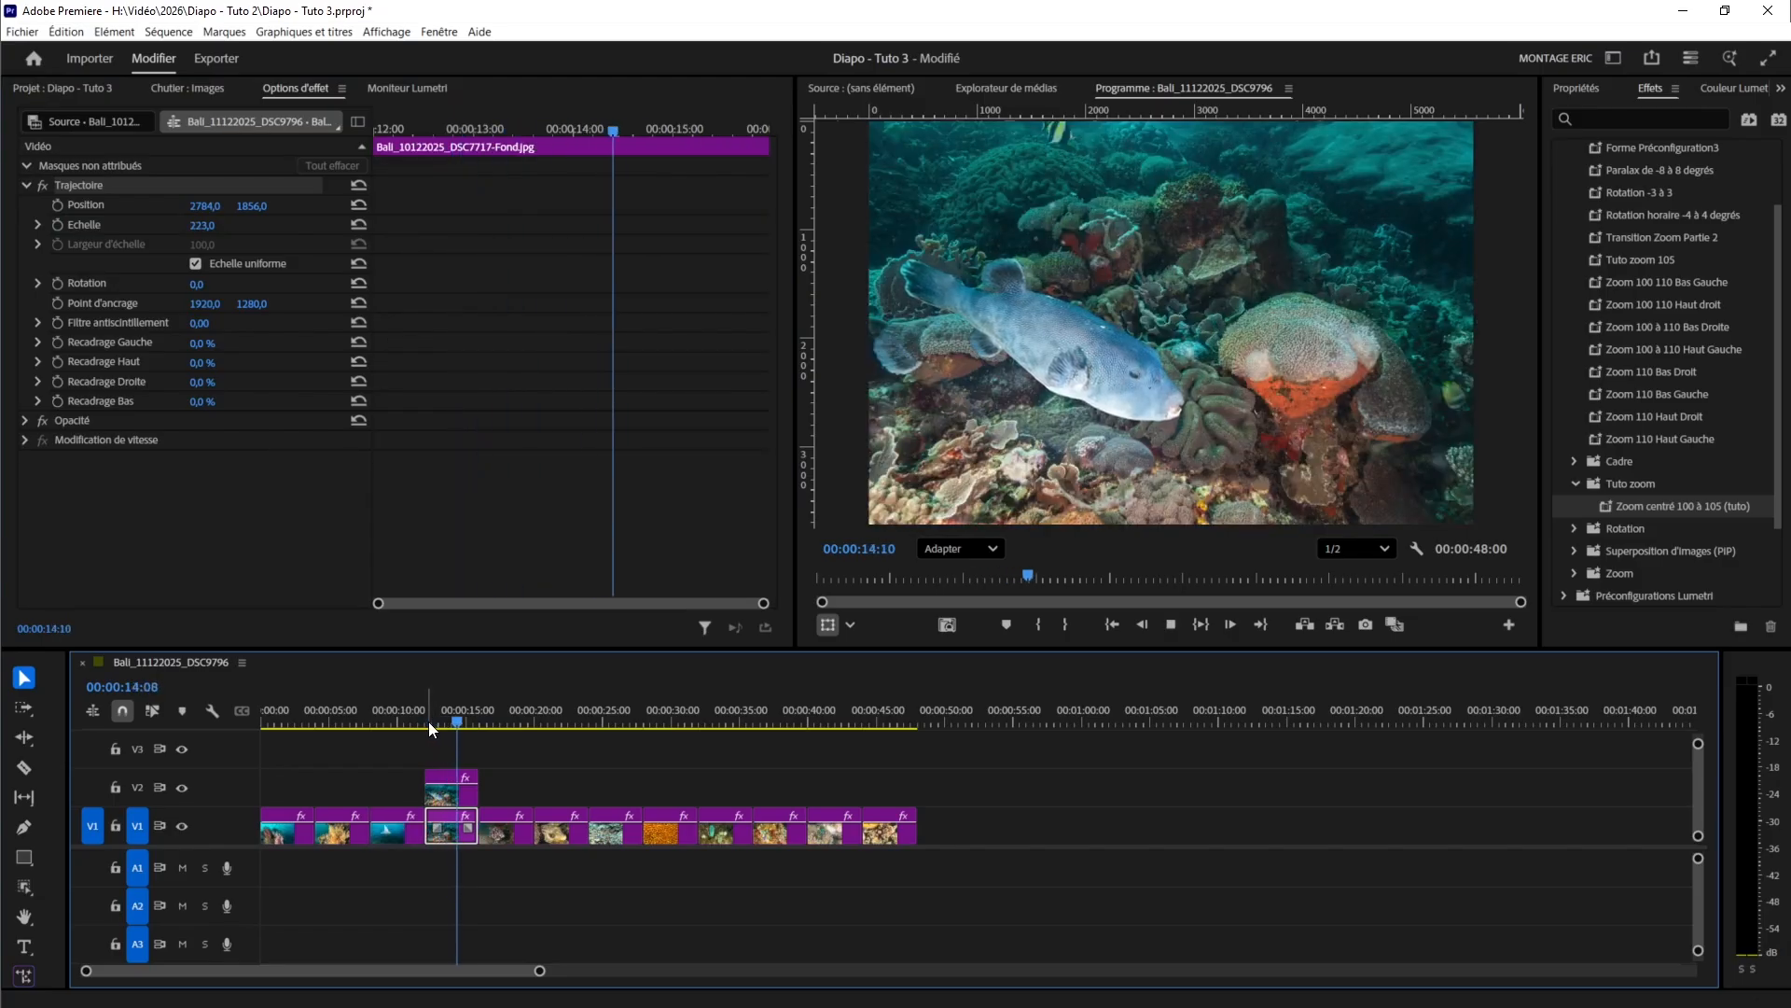
key(space)
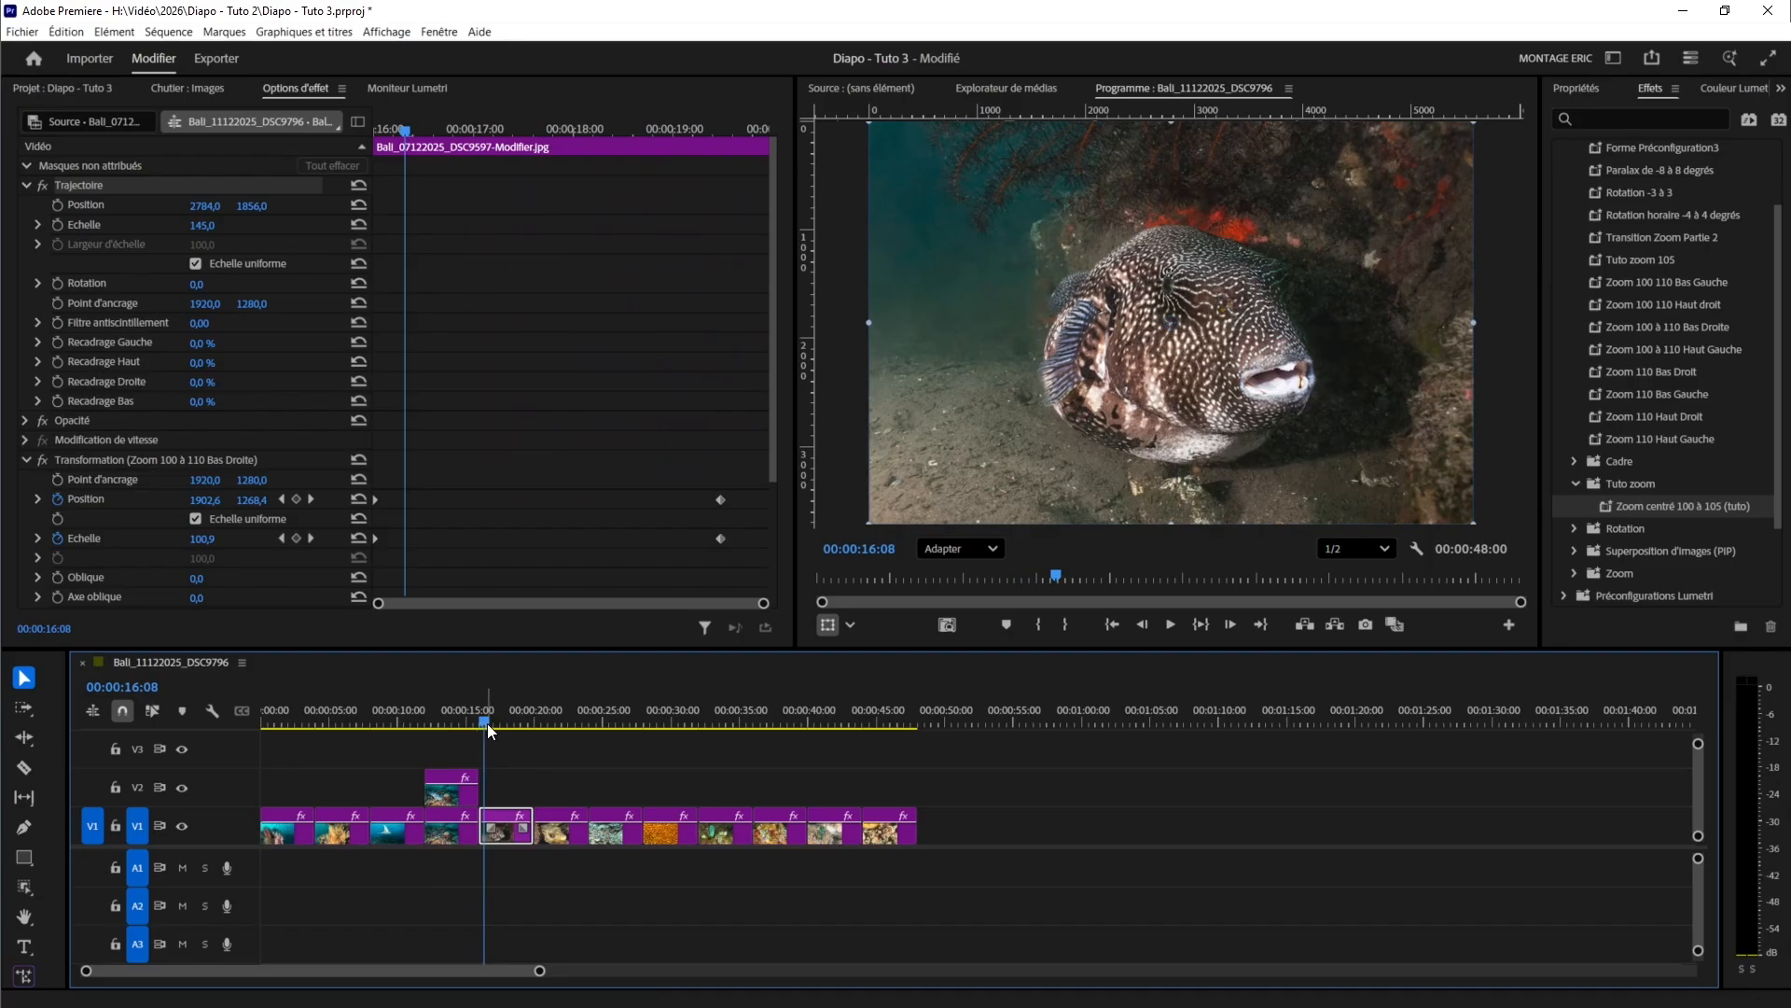
drag(485, 720, 454, 722)
click(444, 724)
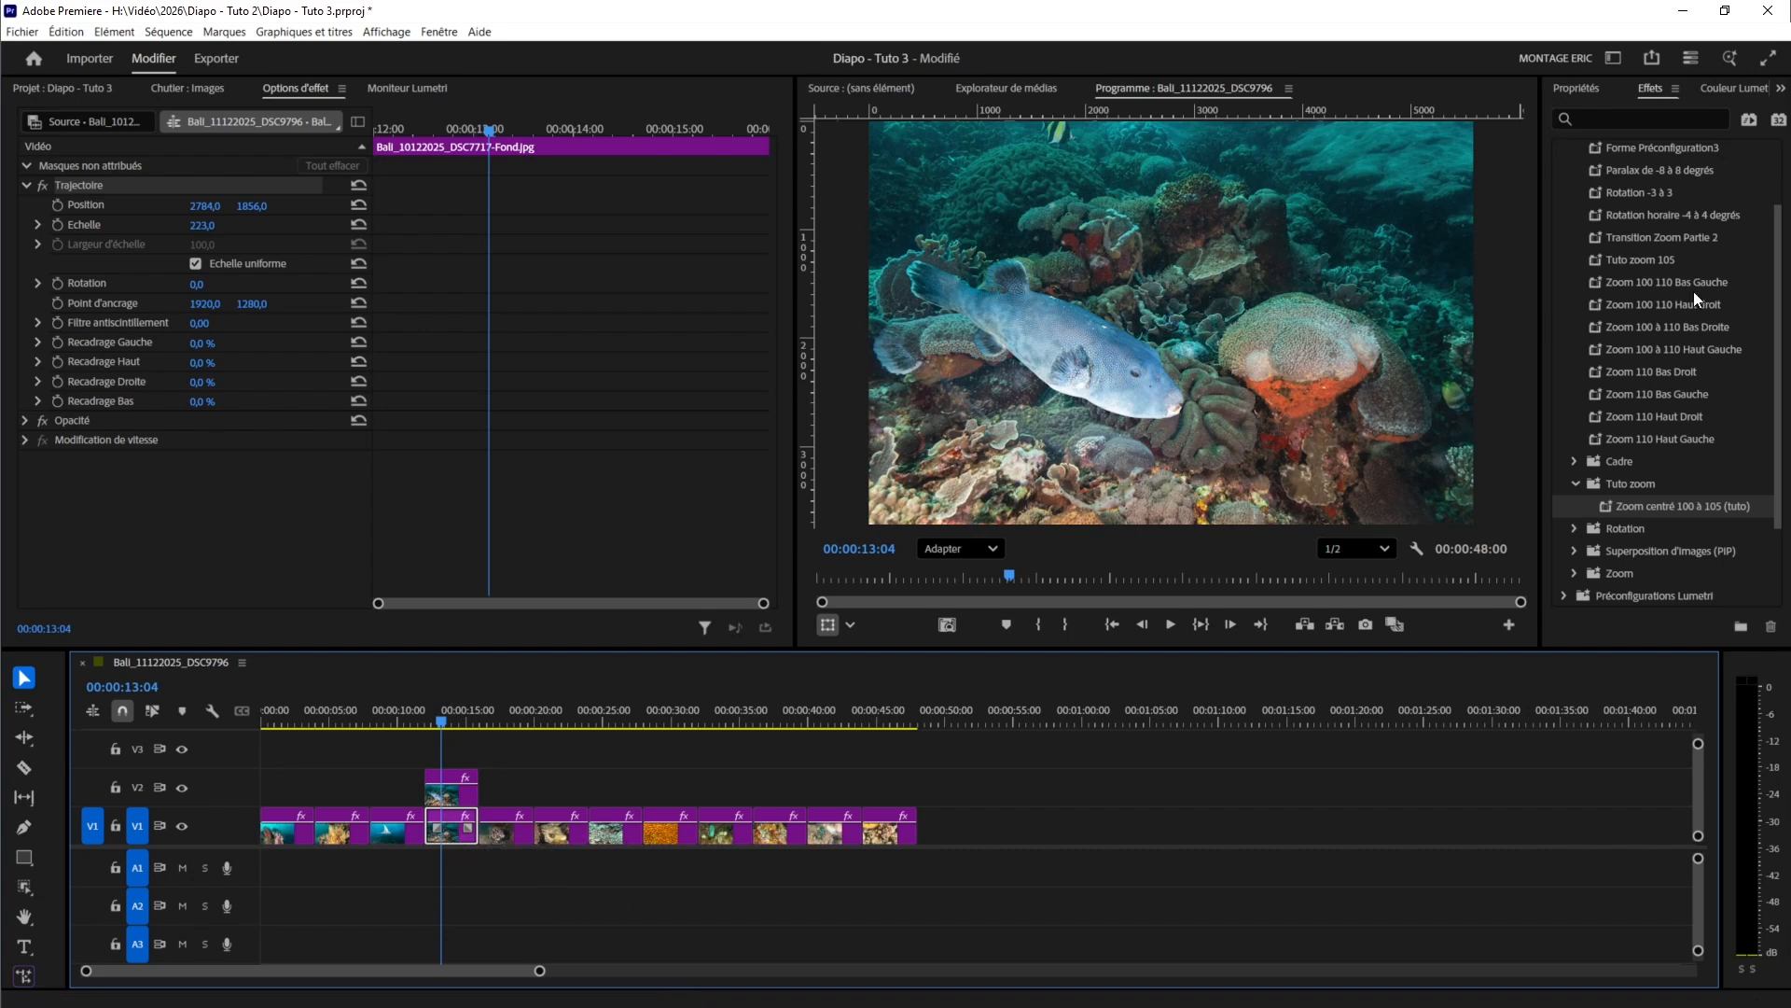
- Find the 3D simple effect and apply it to the background clip on V1
click(1657, 119)
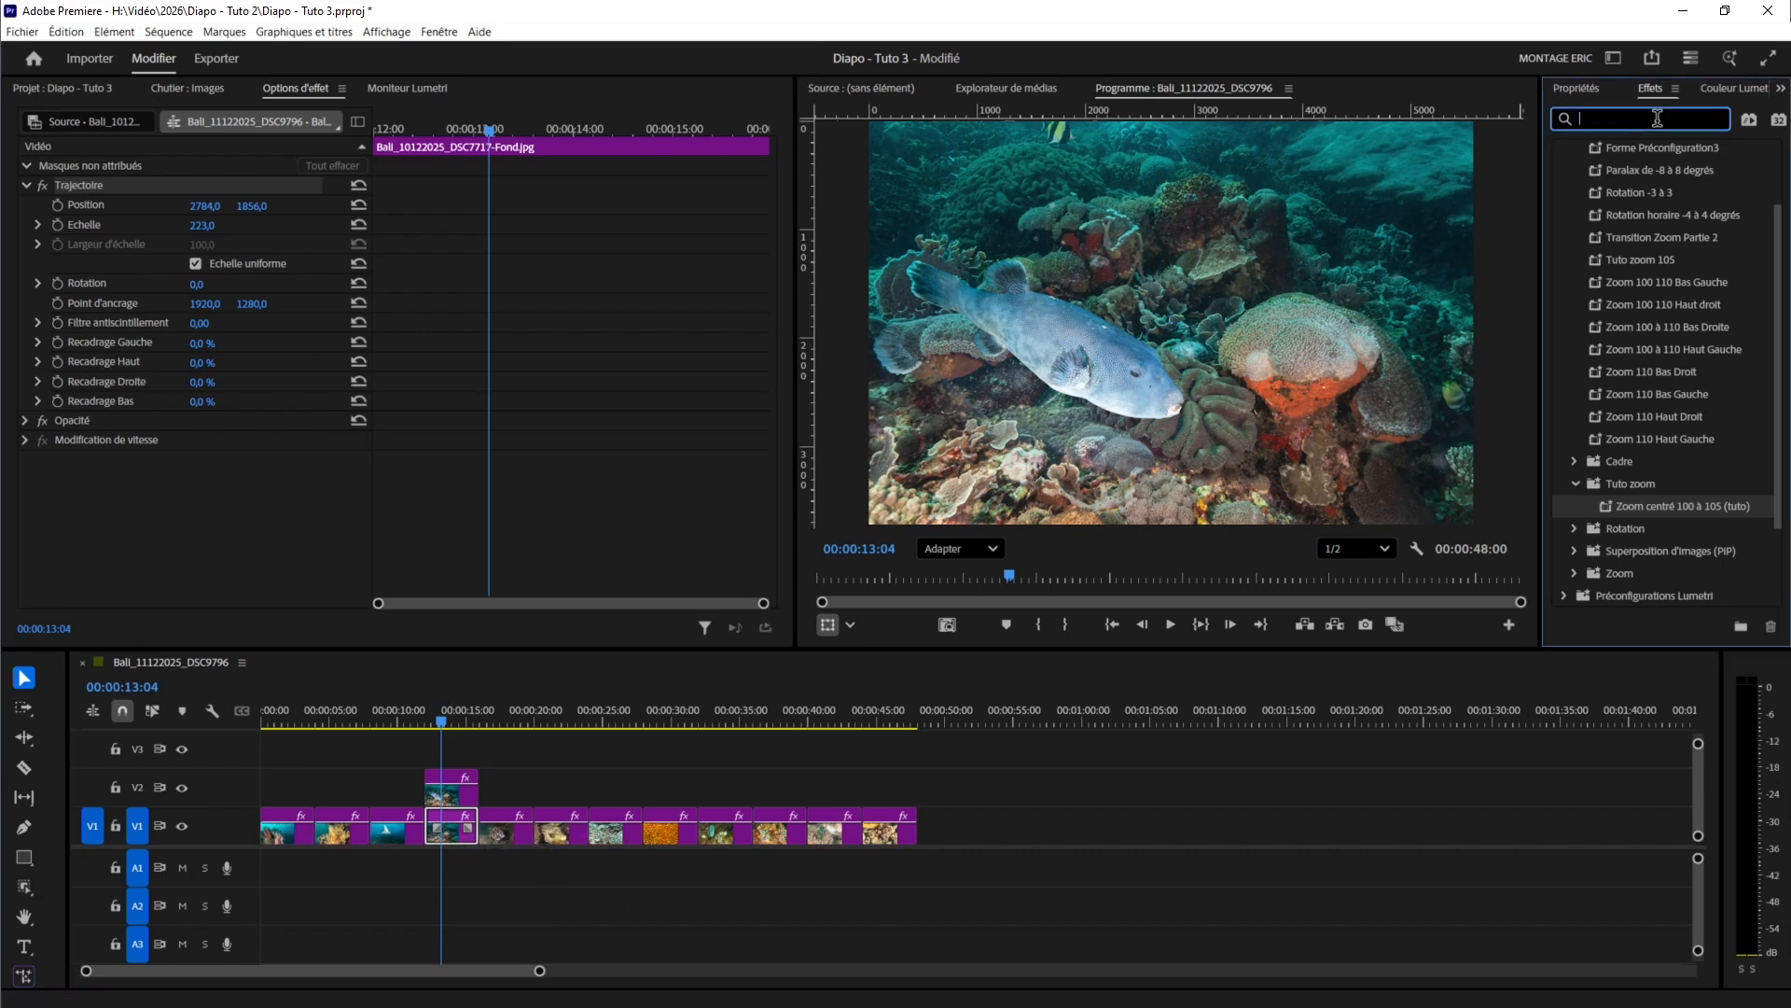
text(3d si)
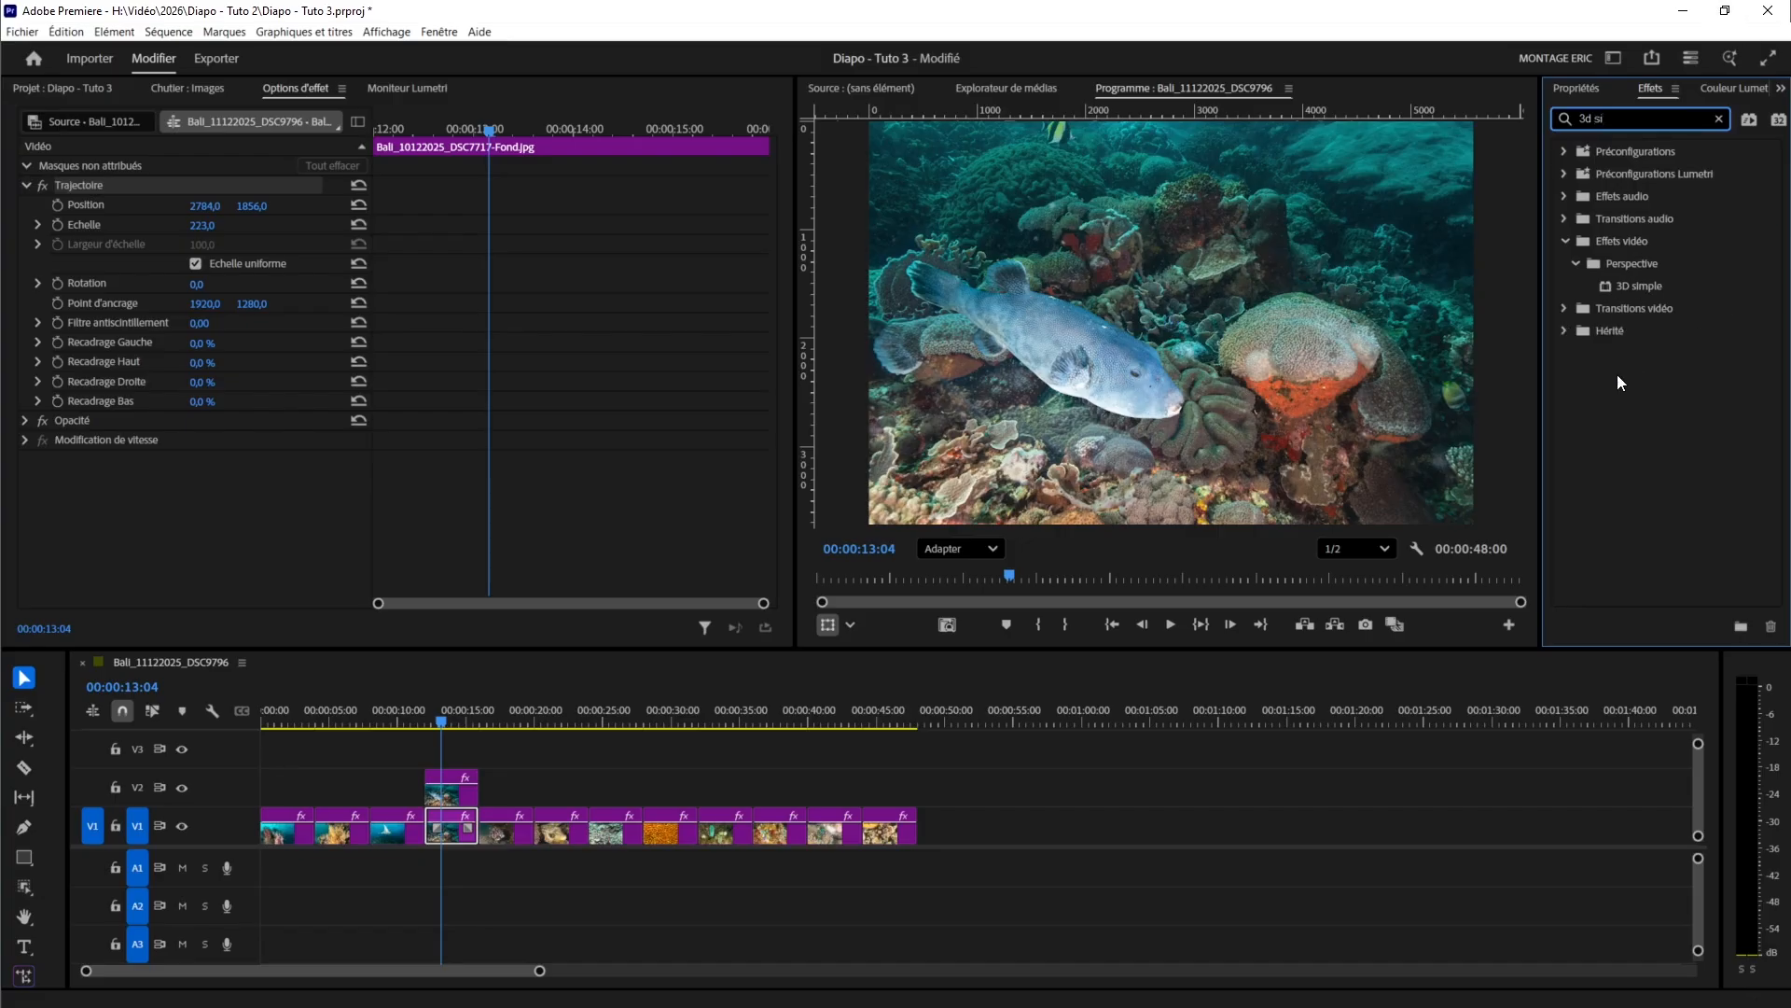
drag(1640, 290, 450, 825)
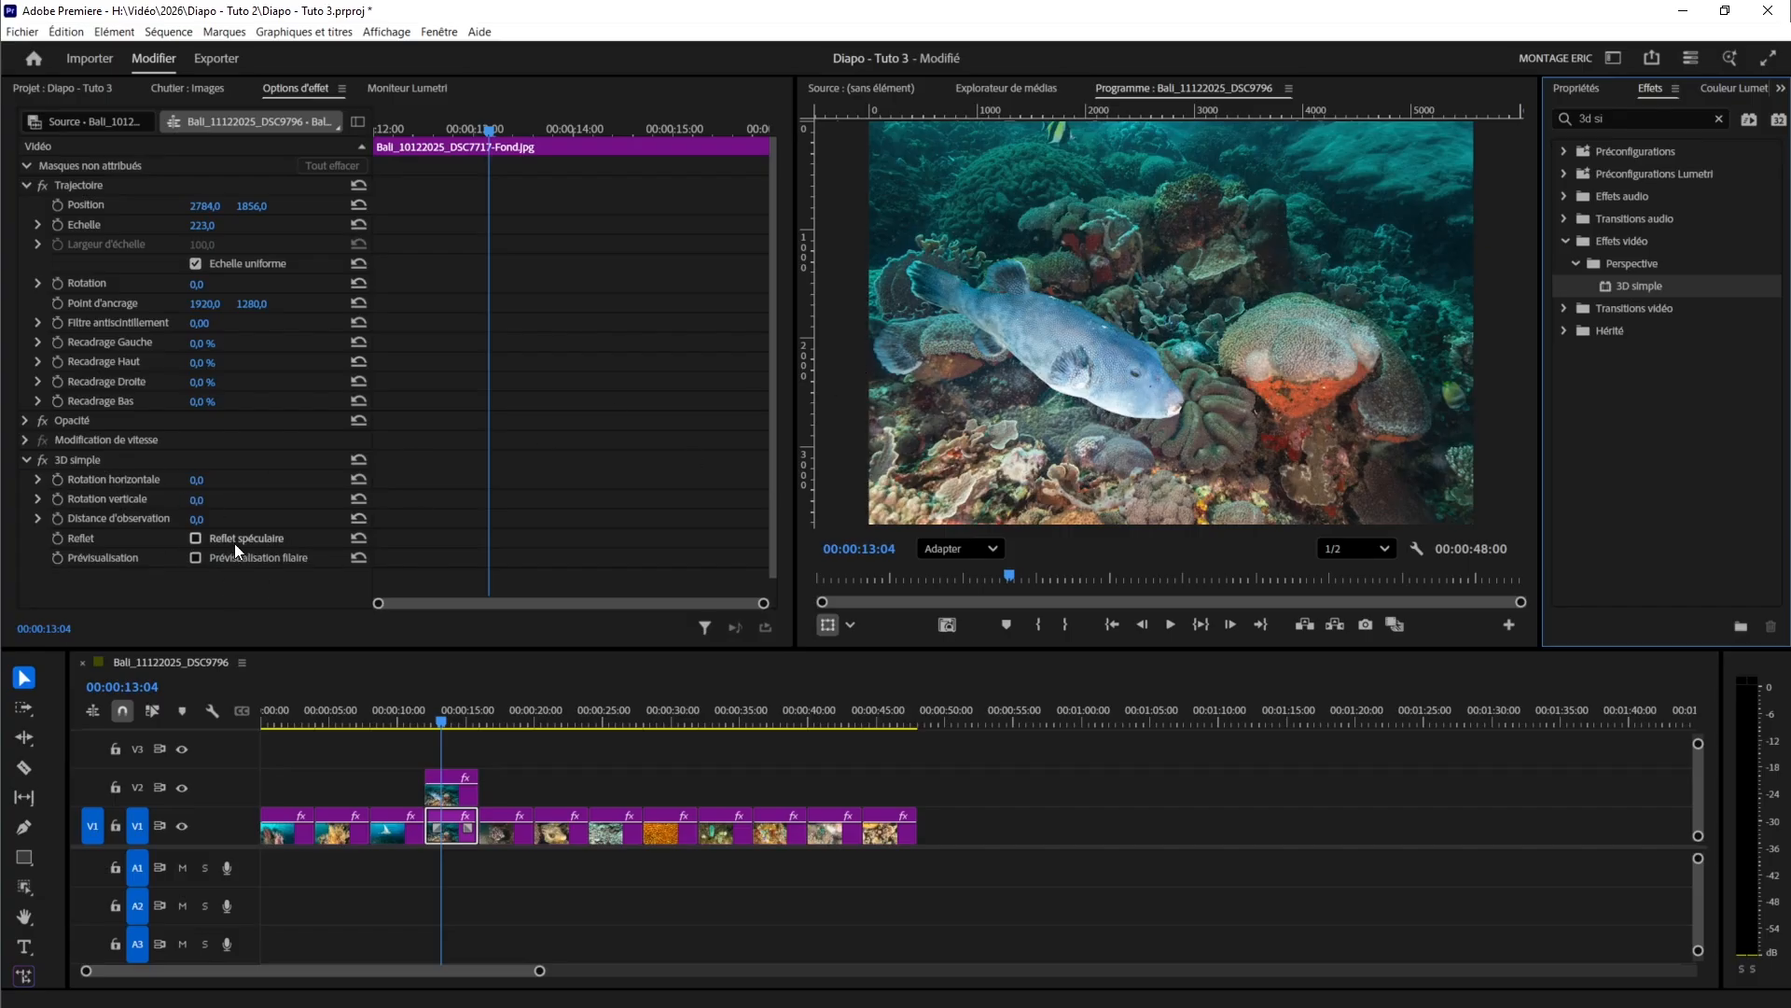
- Test a horizontal 3D rotation of -19° on the background at scale 145, and reset the rotation
mouse_move(196, 499)
mouse_down()
mouse_move(163, 499)
mouse_move(196, 499)
mouse_up()
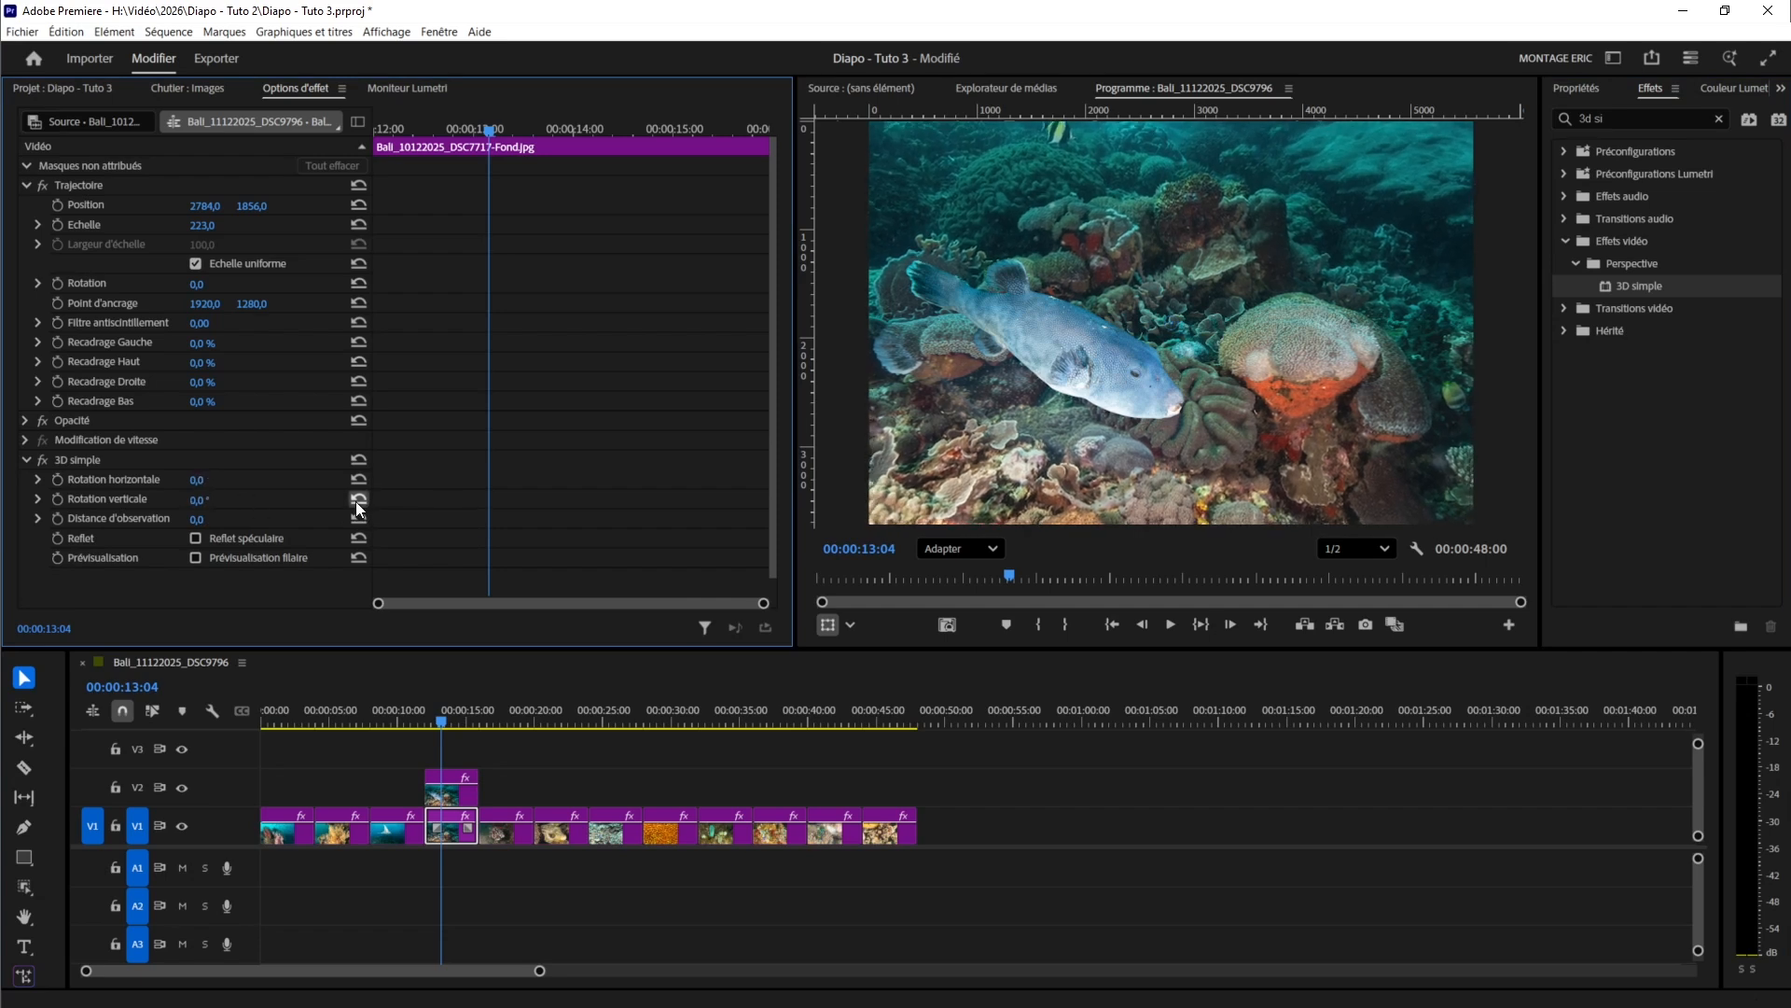
mouse_move(198, 481)
mouse_down()
mouse_move(173, 480)
mouse_move(232, 480)
mouse_move(180, 480)
mouse_up()
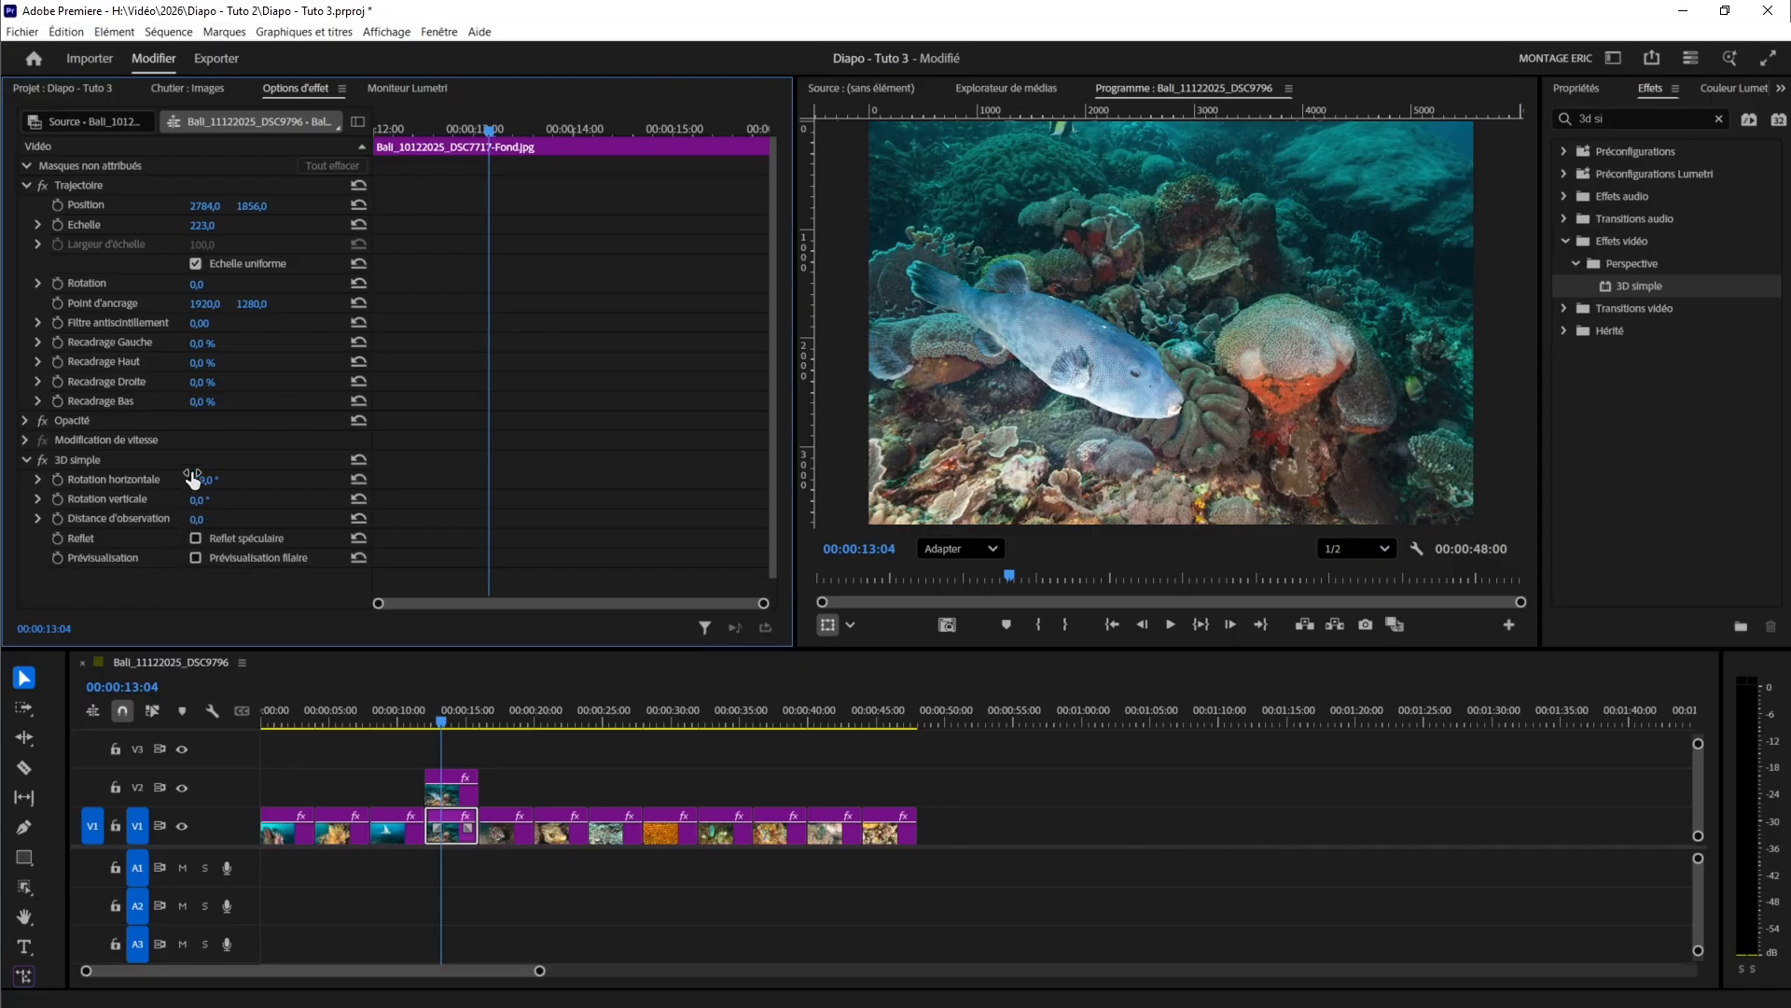
click(228, 232)
text(145)
key(Return)
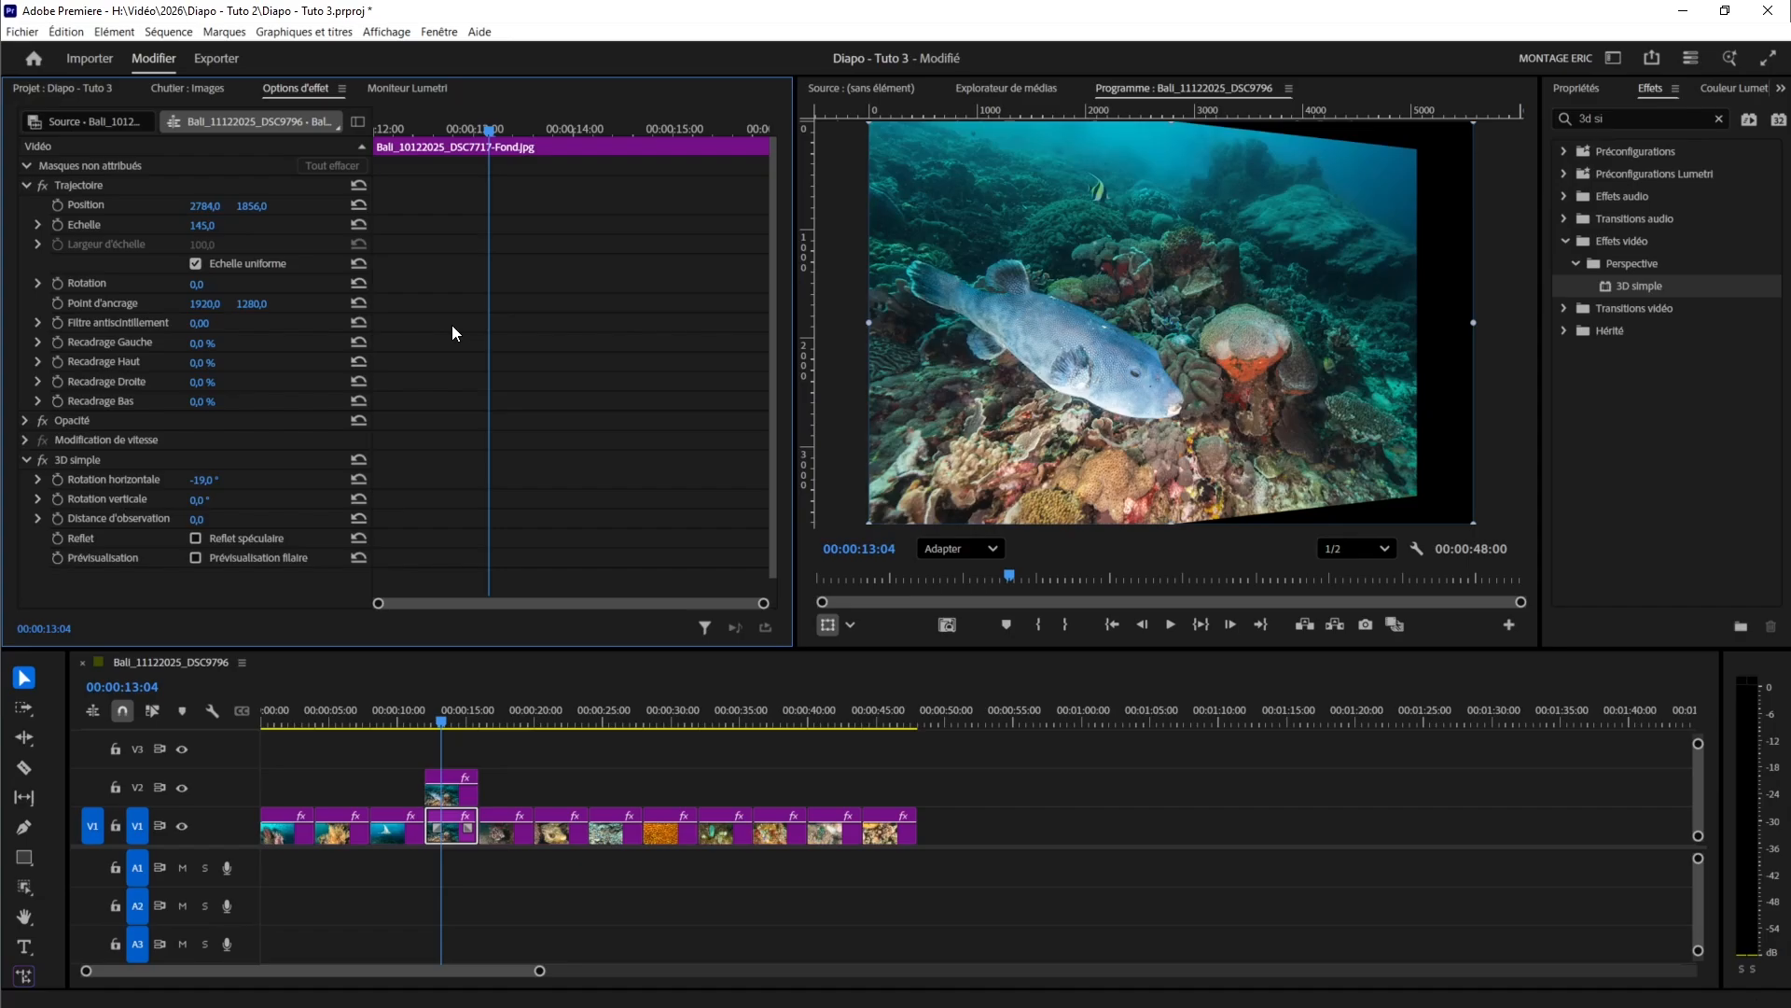
click(359, 481)
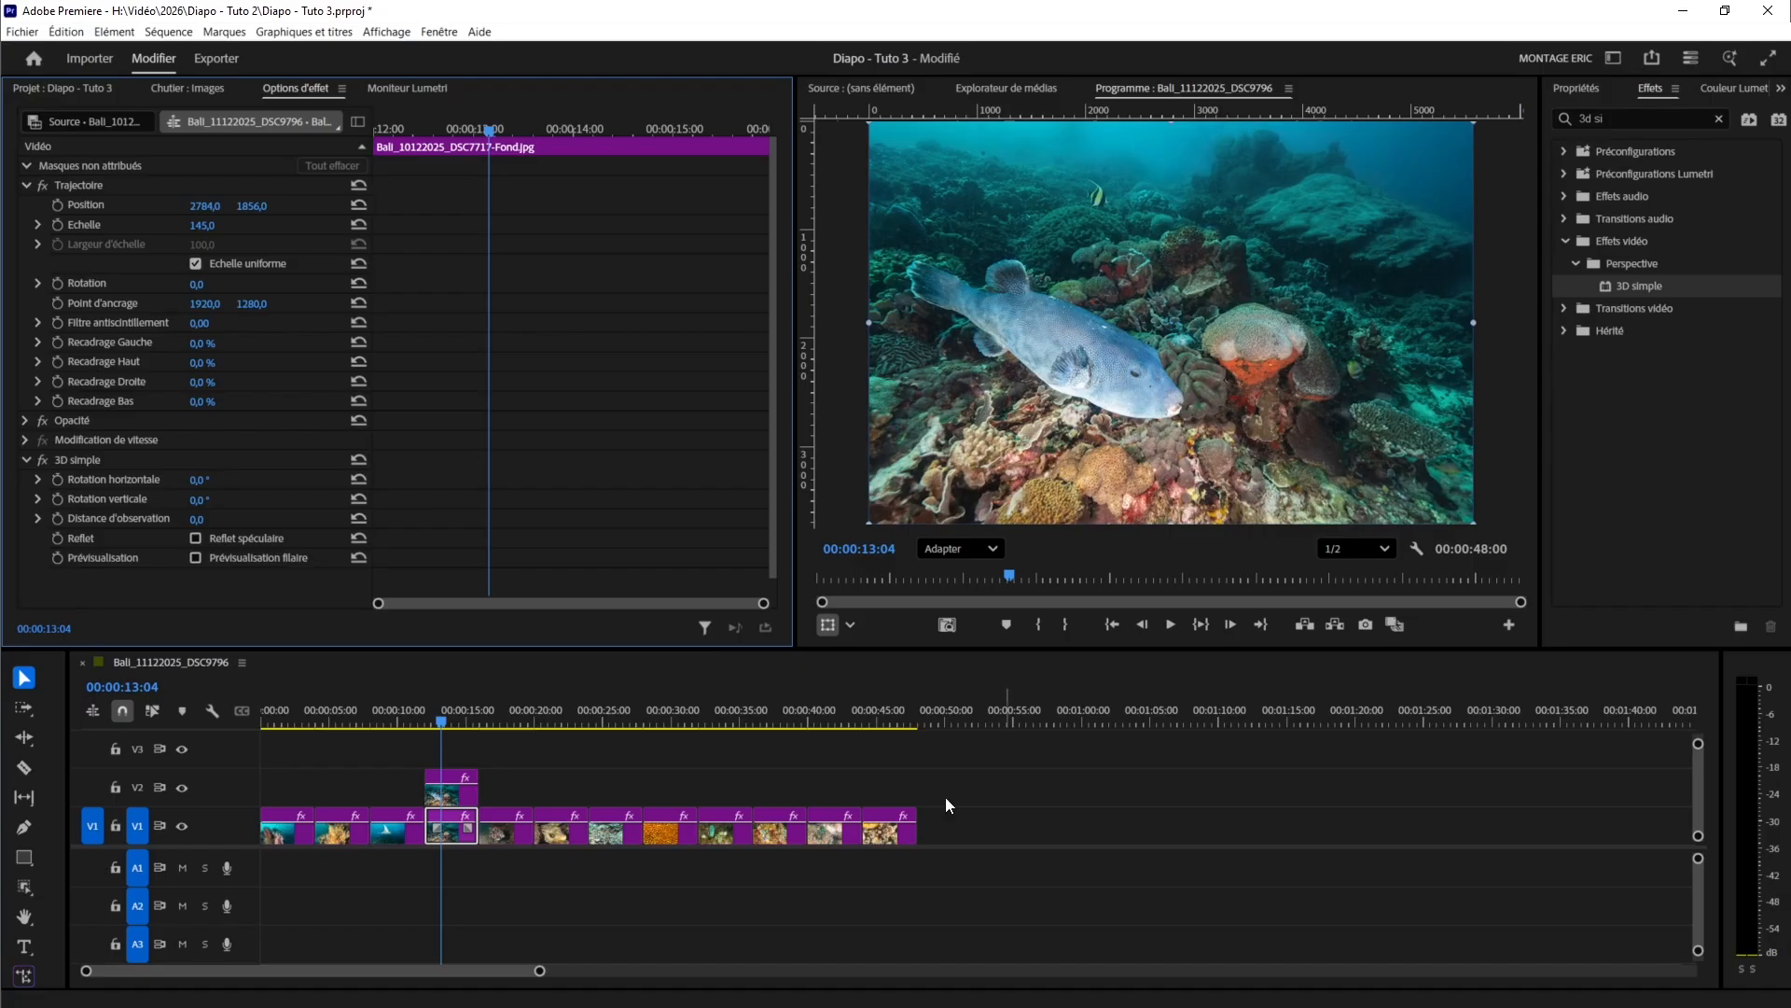
- Start keyframing the background clip's horizontal rotation at 00:00:12:01, trying -3° before returning it to 0°
click(445, 772)
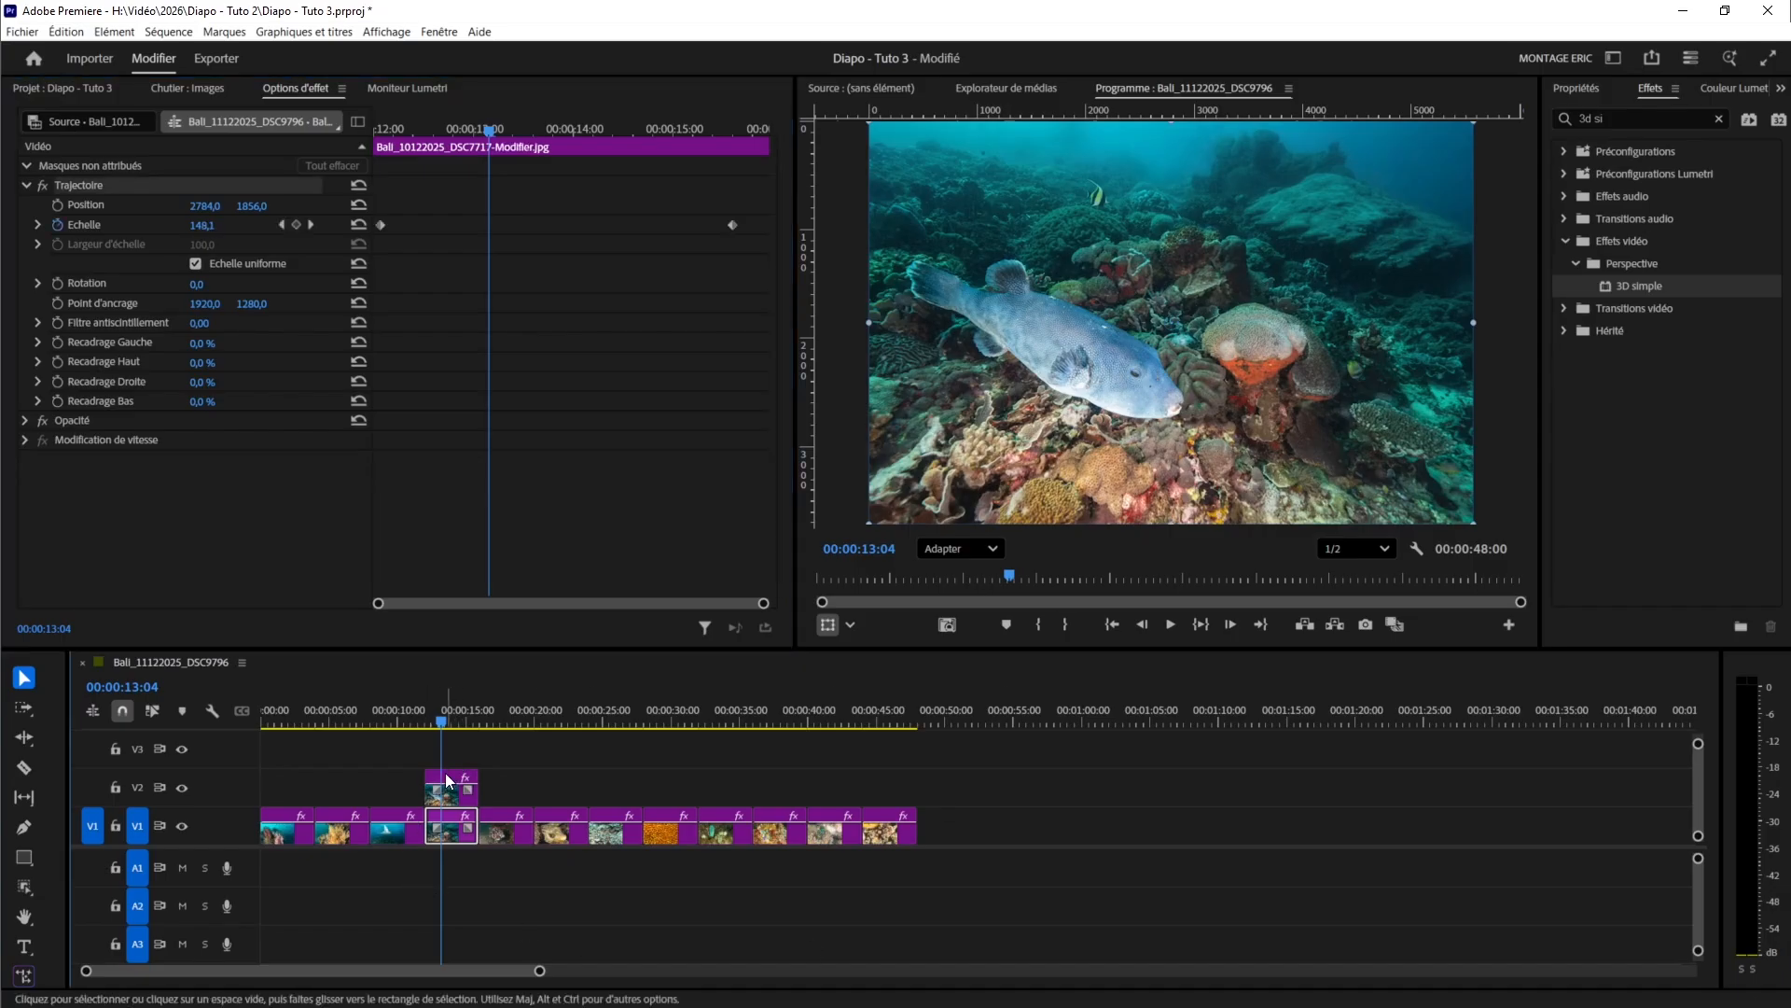
drag(485, 132, 380, 159)
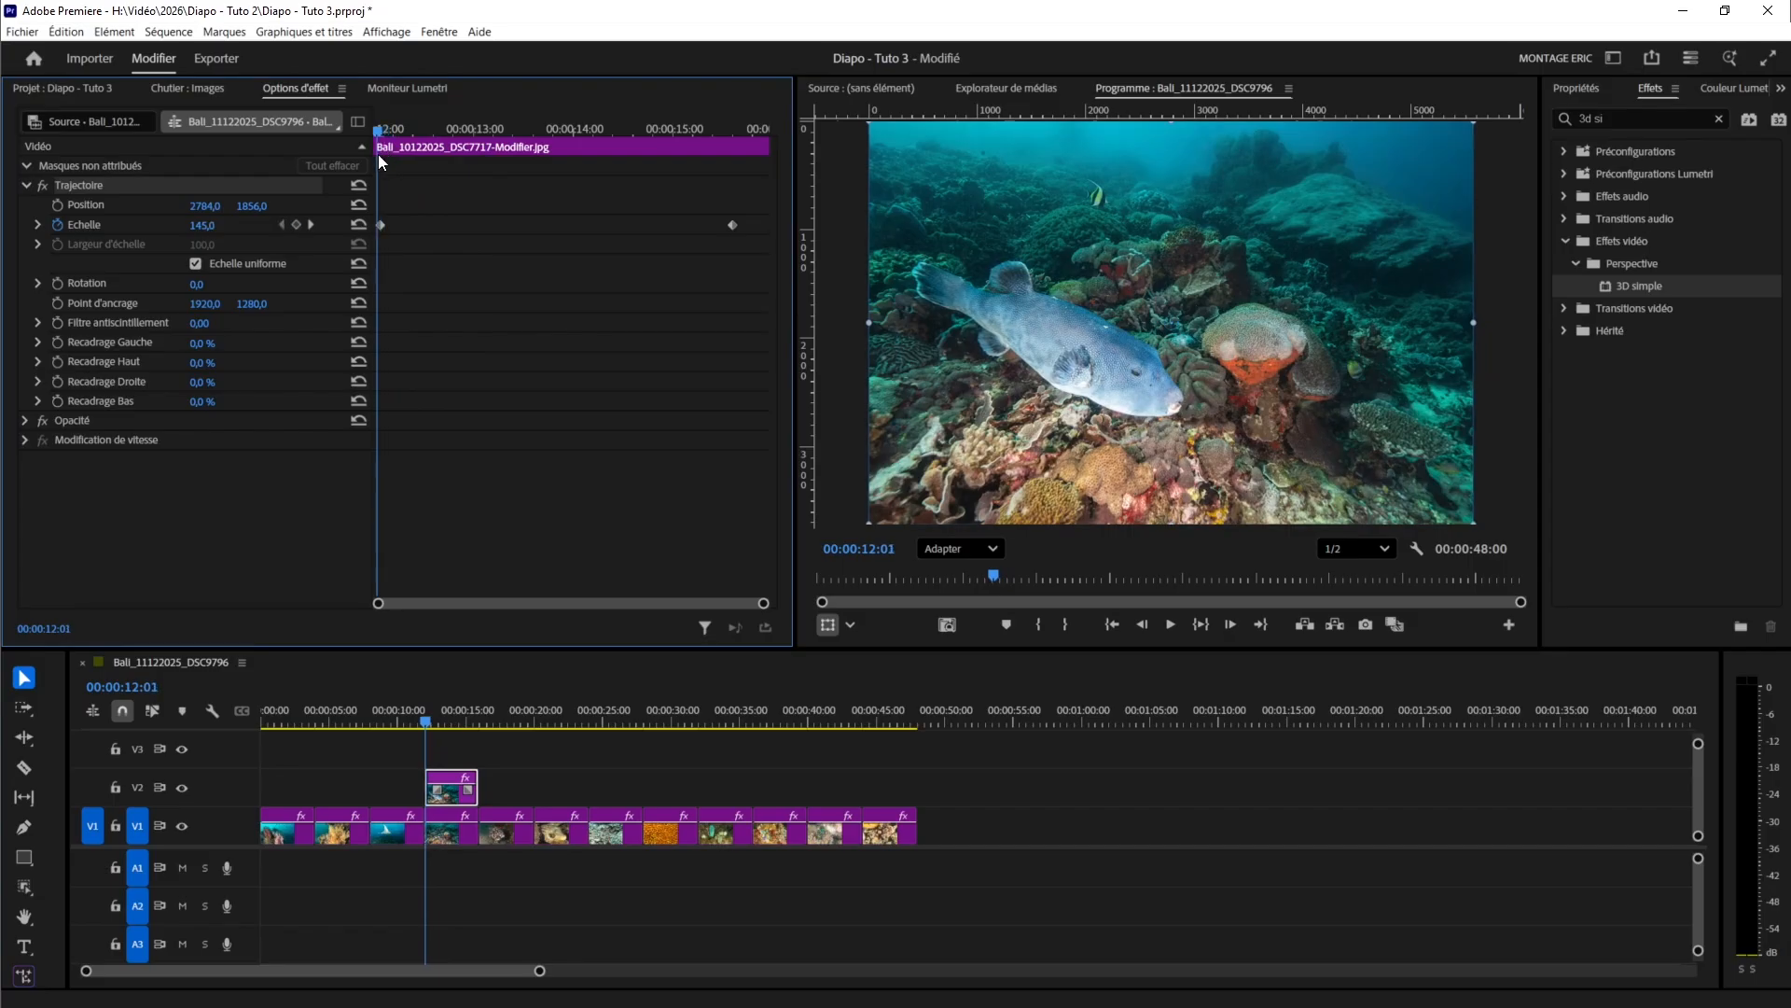
click(447, 831)
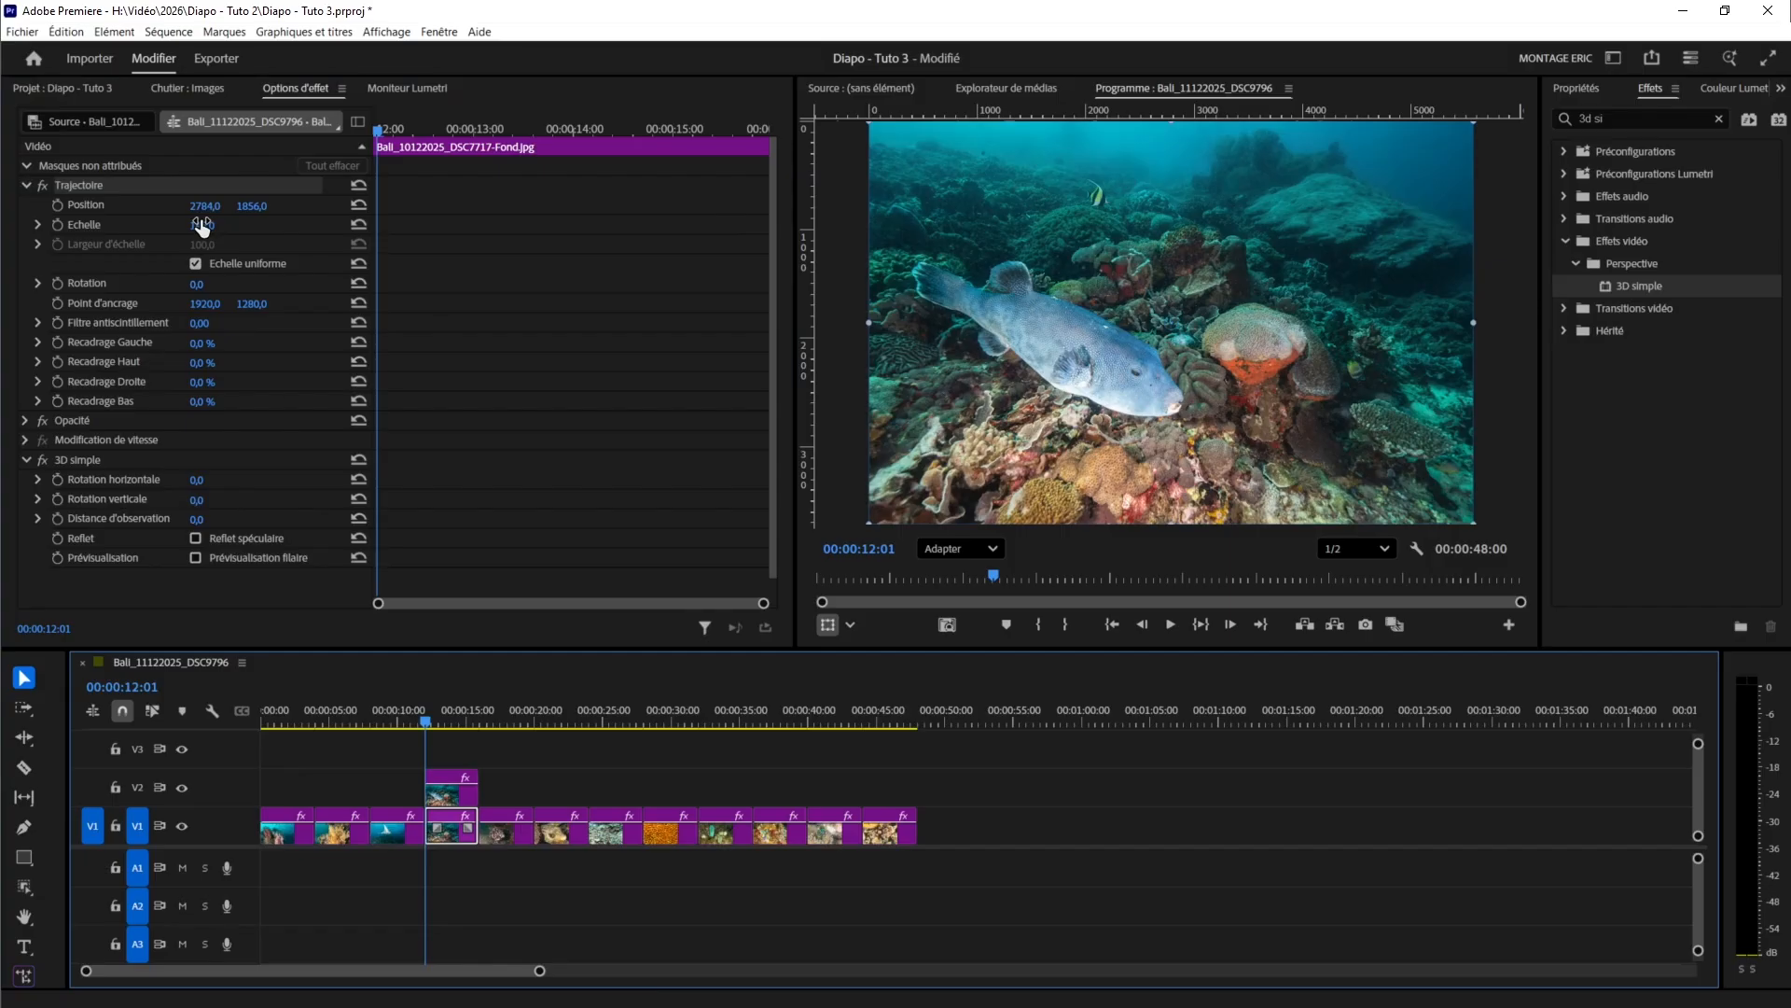
click(197, 480)
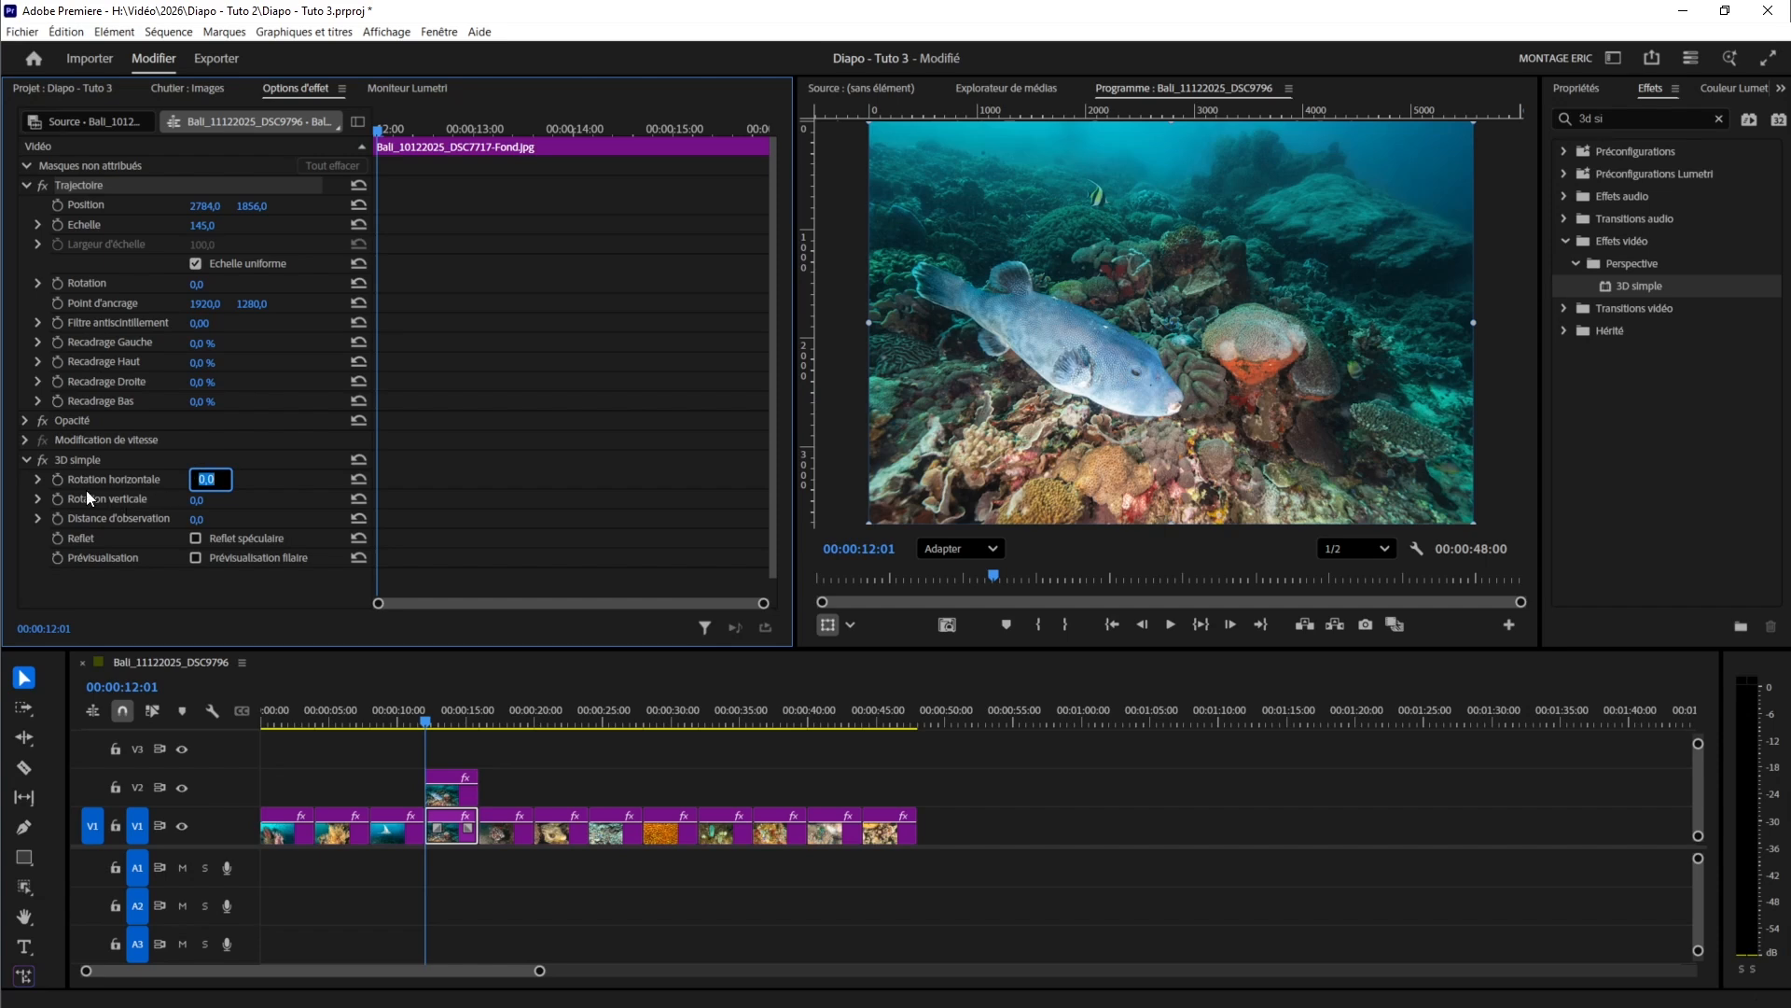
click(58, 480)
click(197, 480)
text(-3)
key(Return)
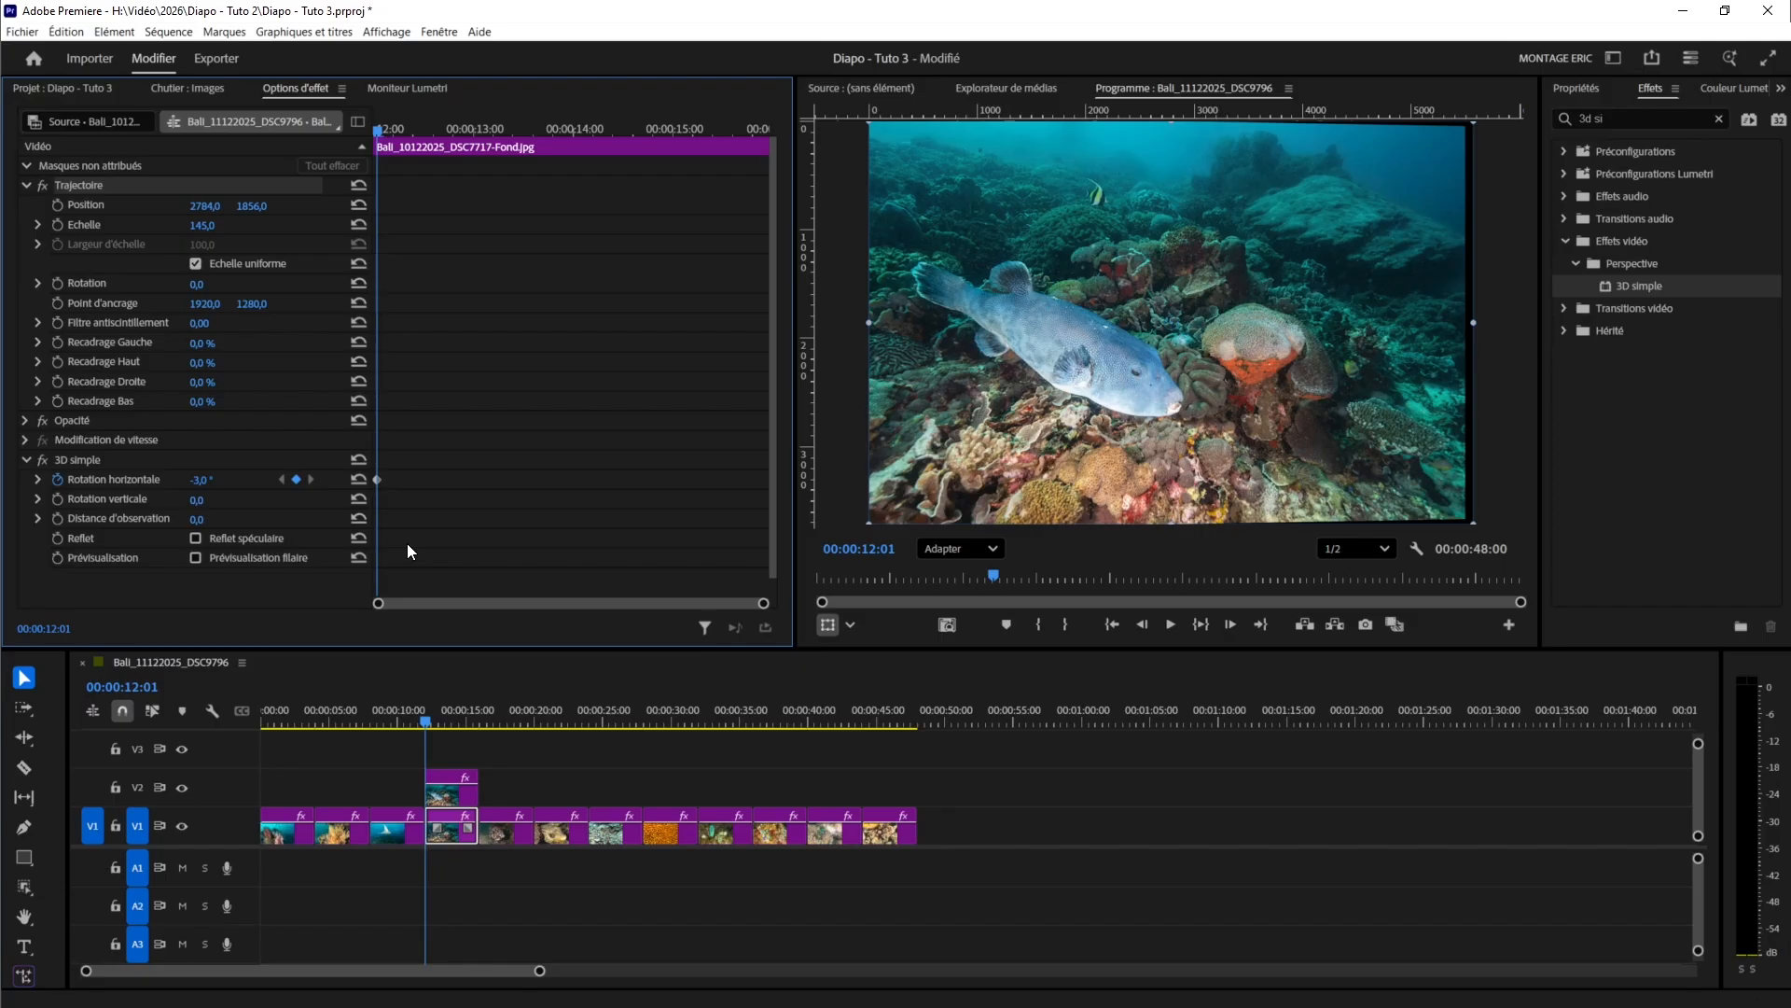
drag(196, 487, 210, 482)
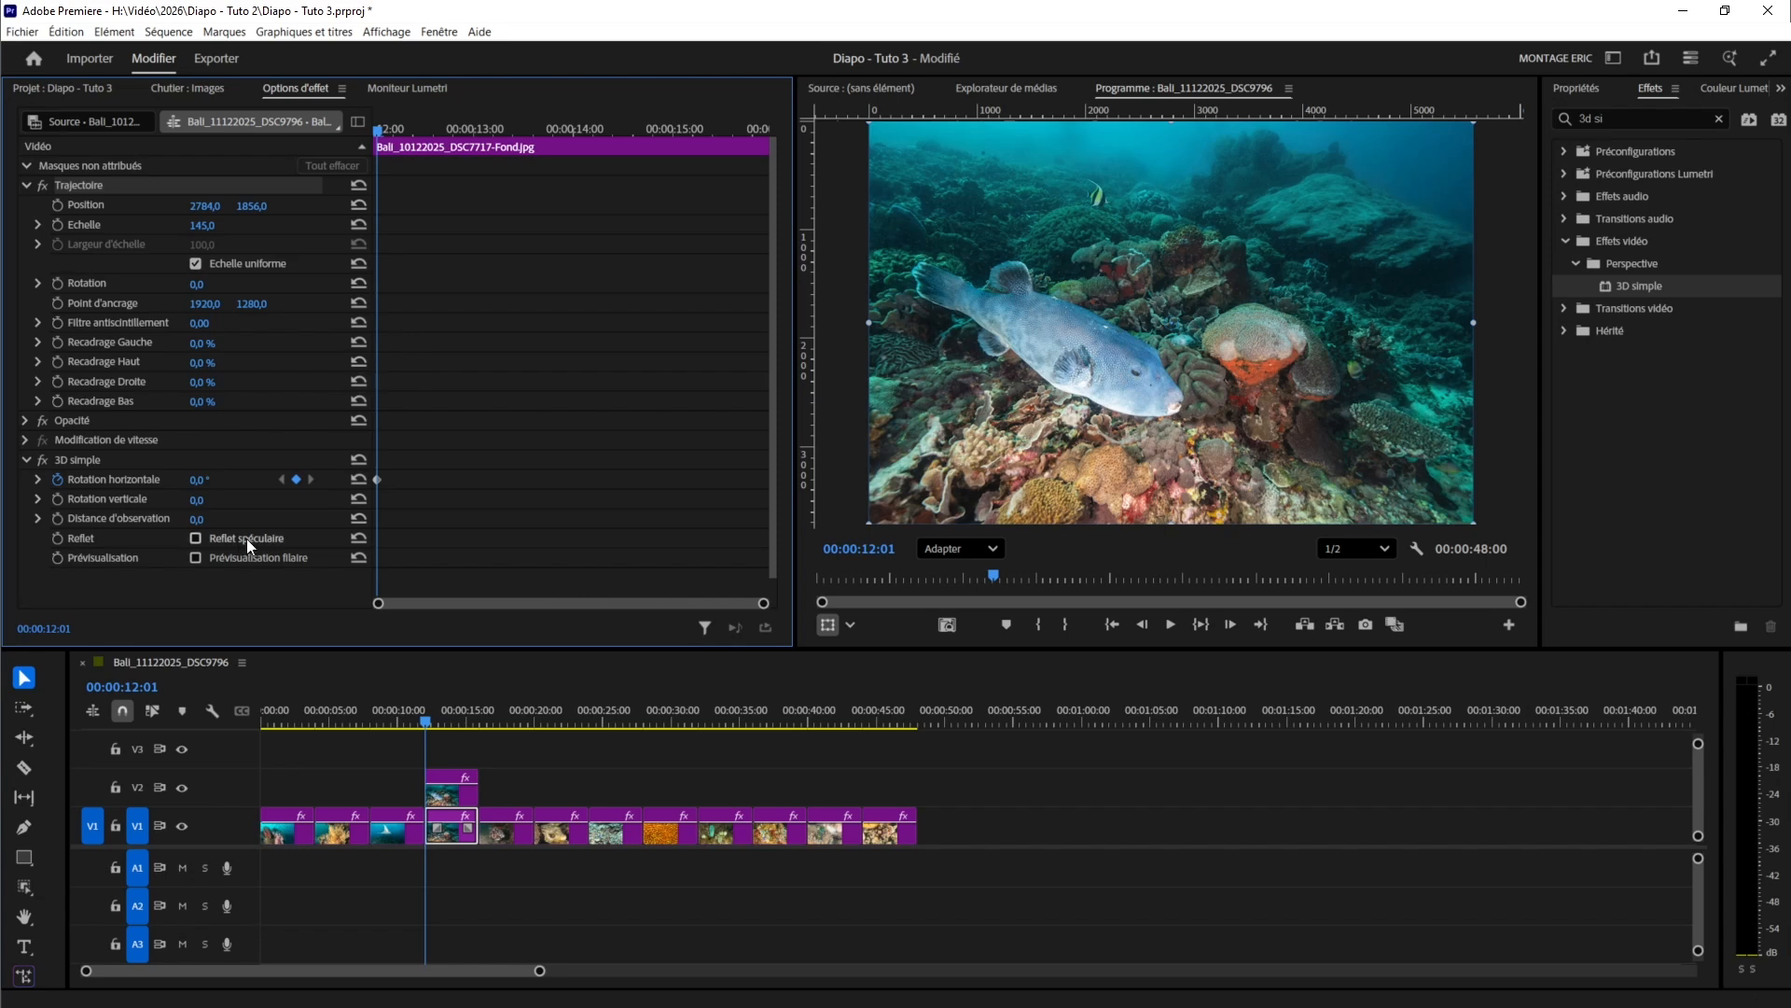
- Set the background clip's scale to 150 and its horizontal rotation at 00:00:12:01 to 3°
click(202, 225)
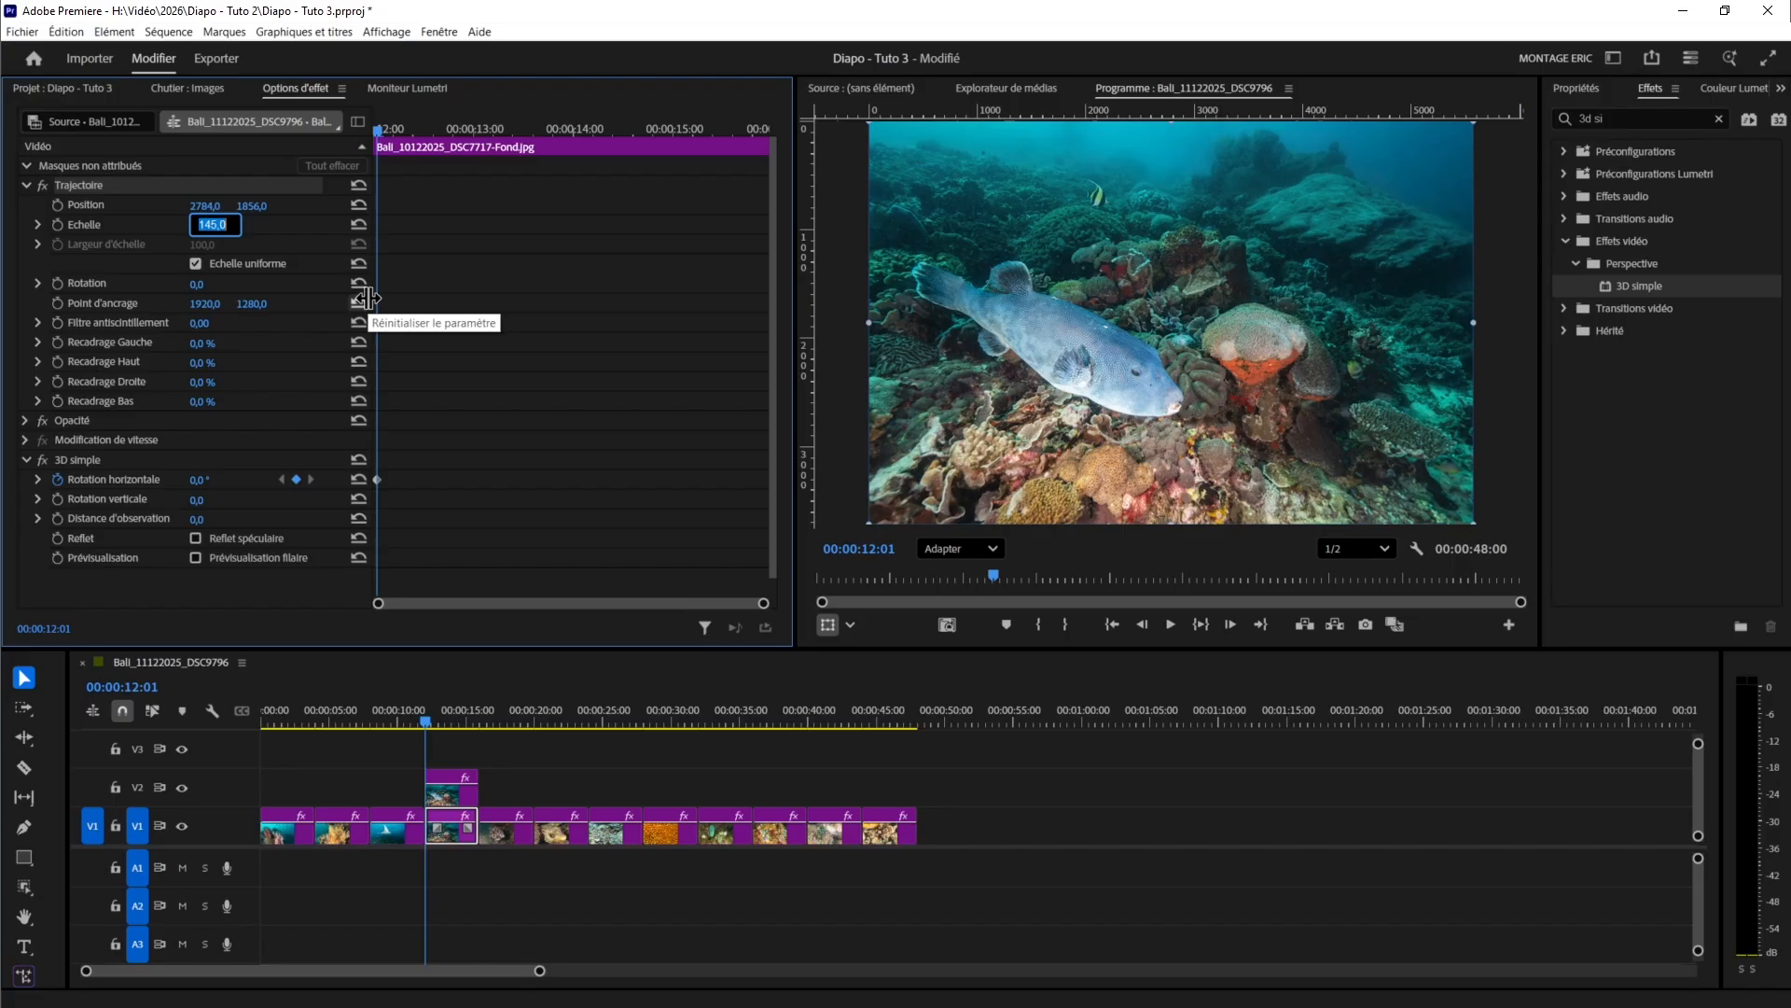
text(150)
key(Return)
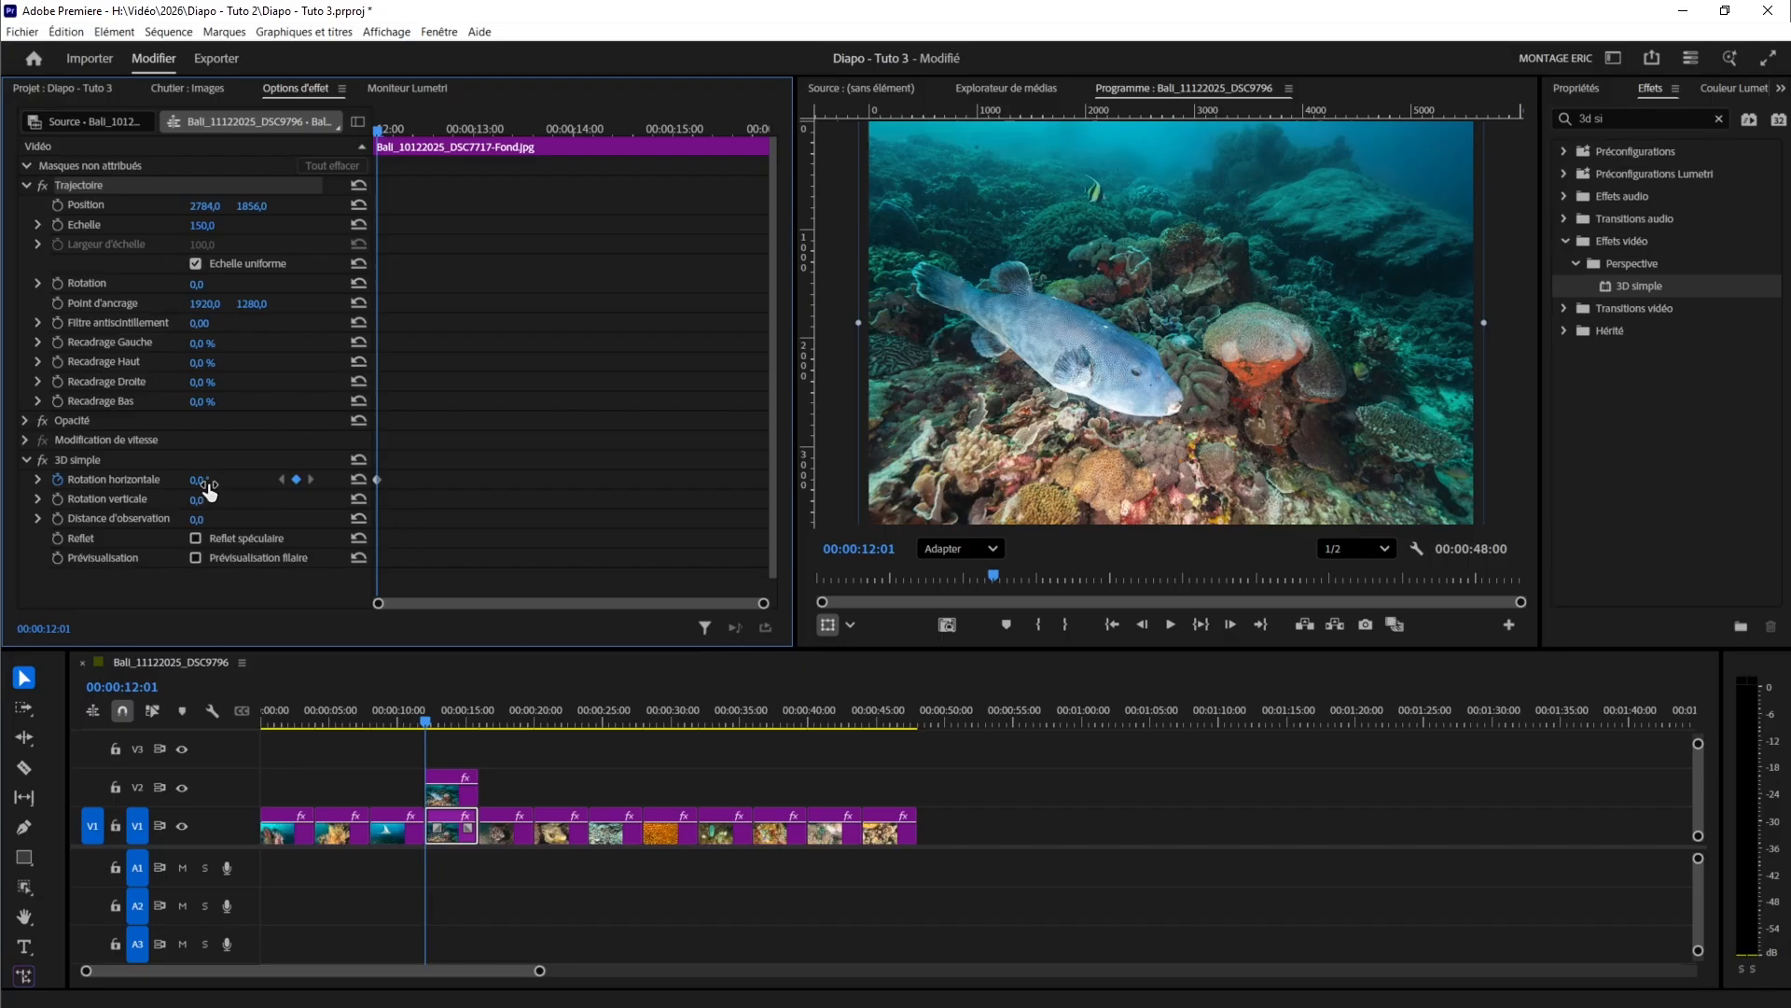
drag(203, 487, 209, 481)
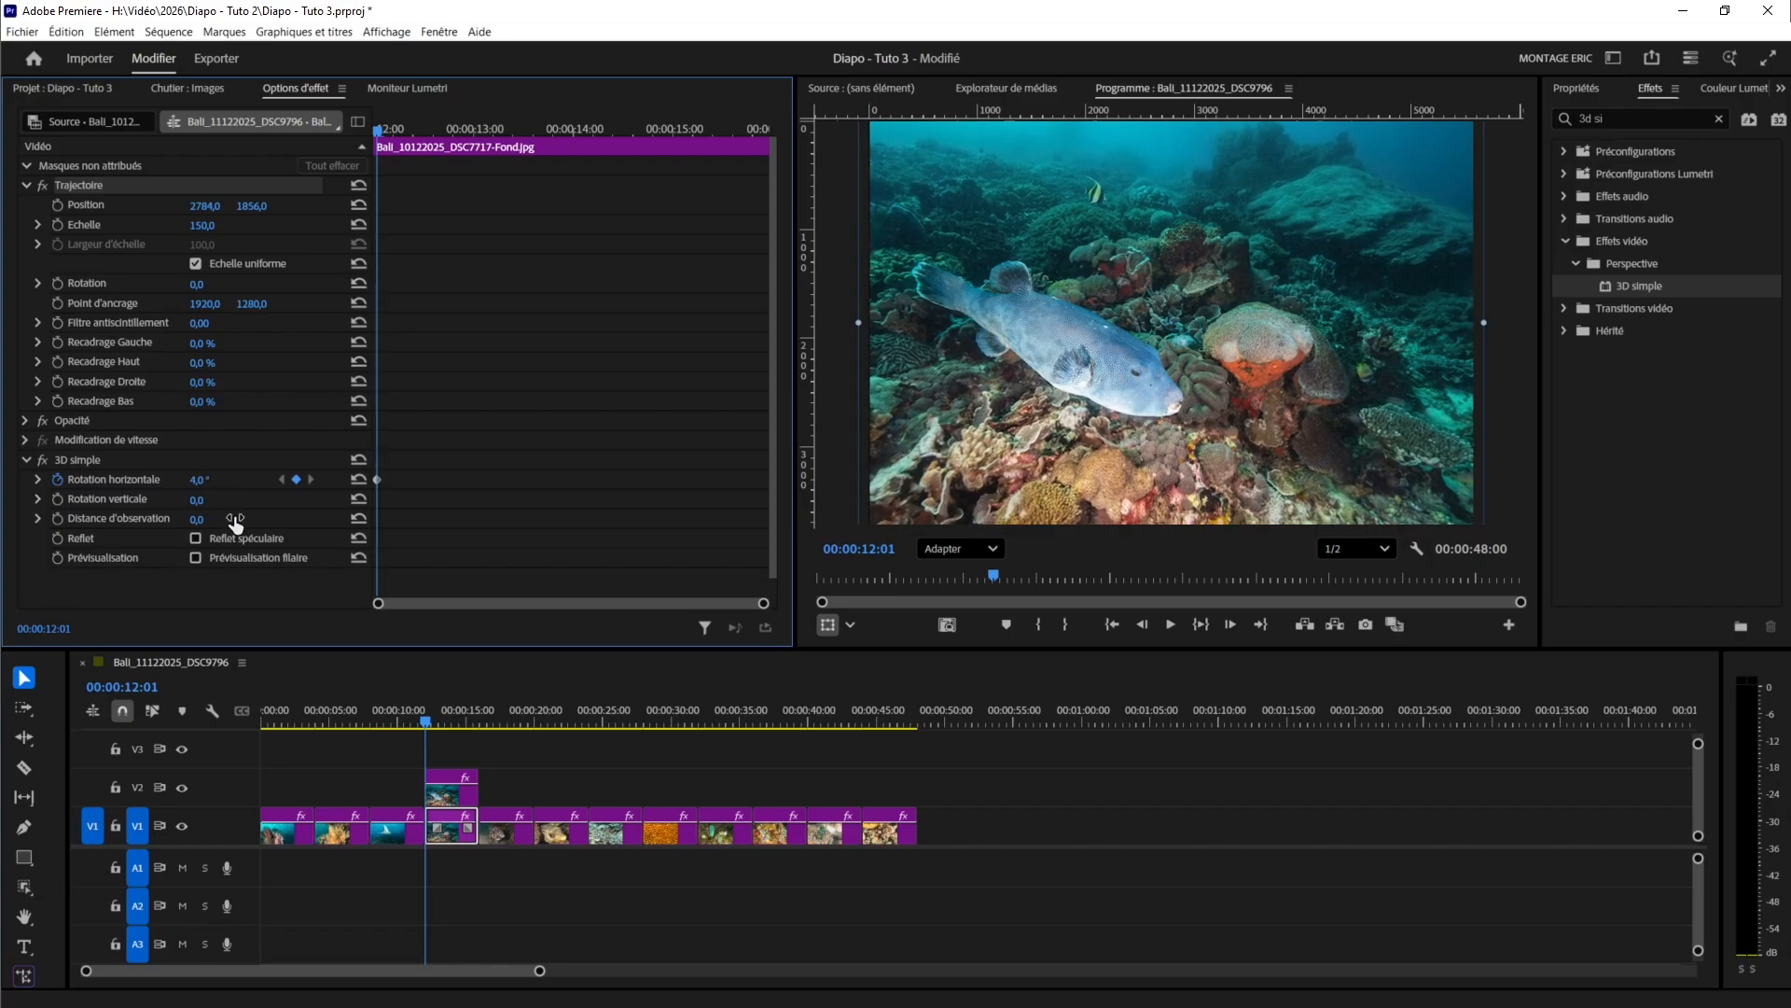
click(197, 483)
text(3)
key(Return)
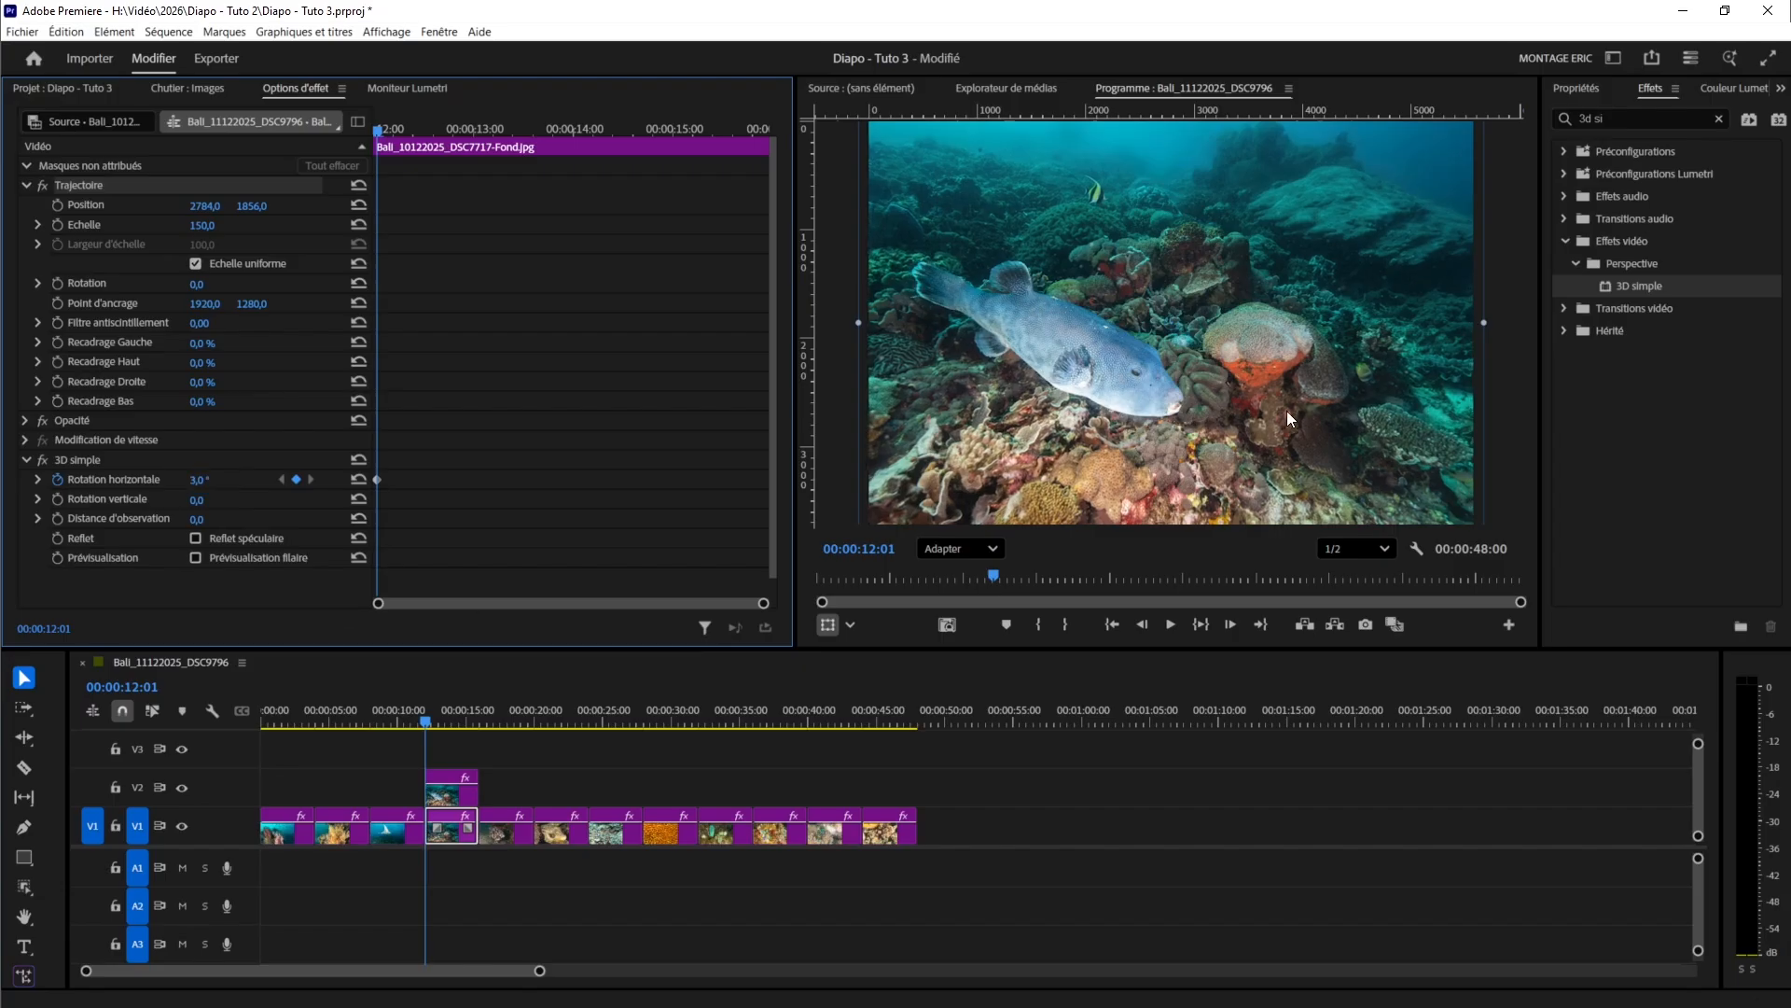
- Add a horizontal rotation keyframe of -3° to the background at 00:00:15:19 and scrub back through the movement
drag(373, 131, 746, 186)
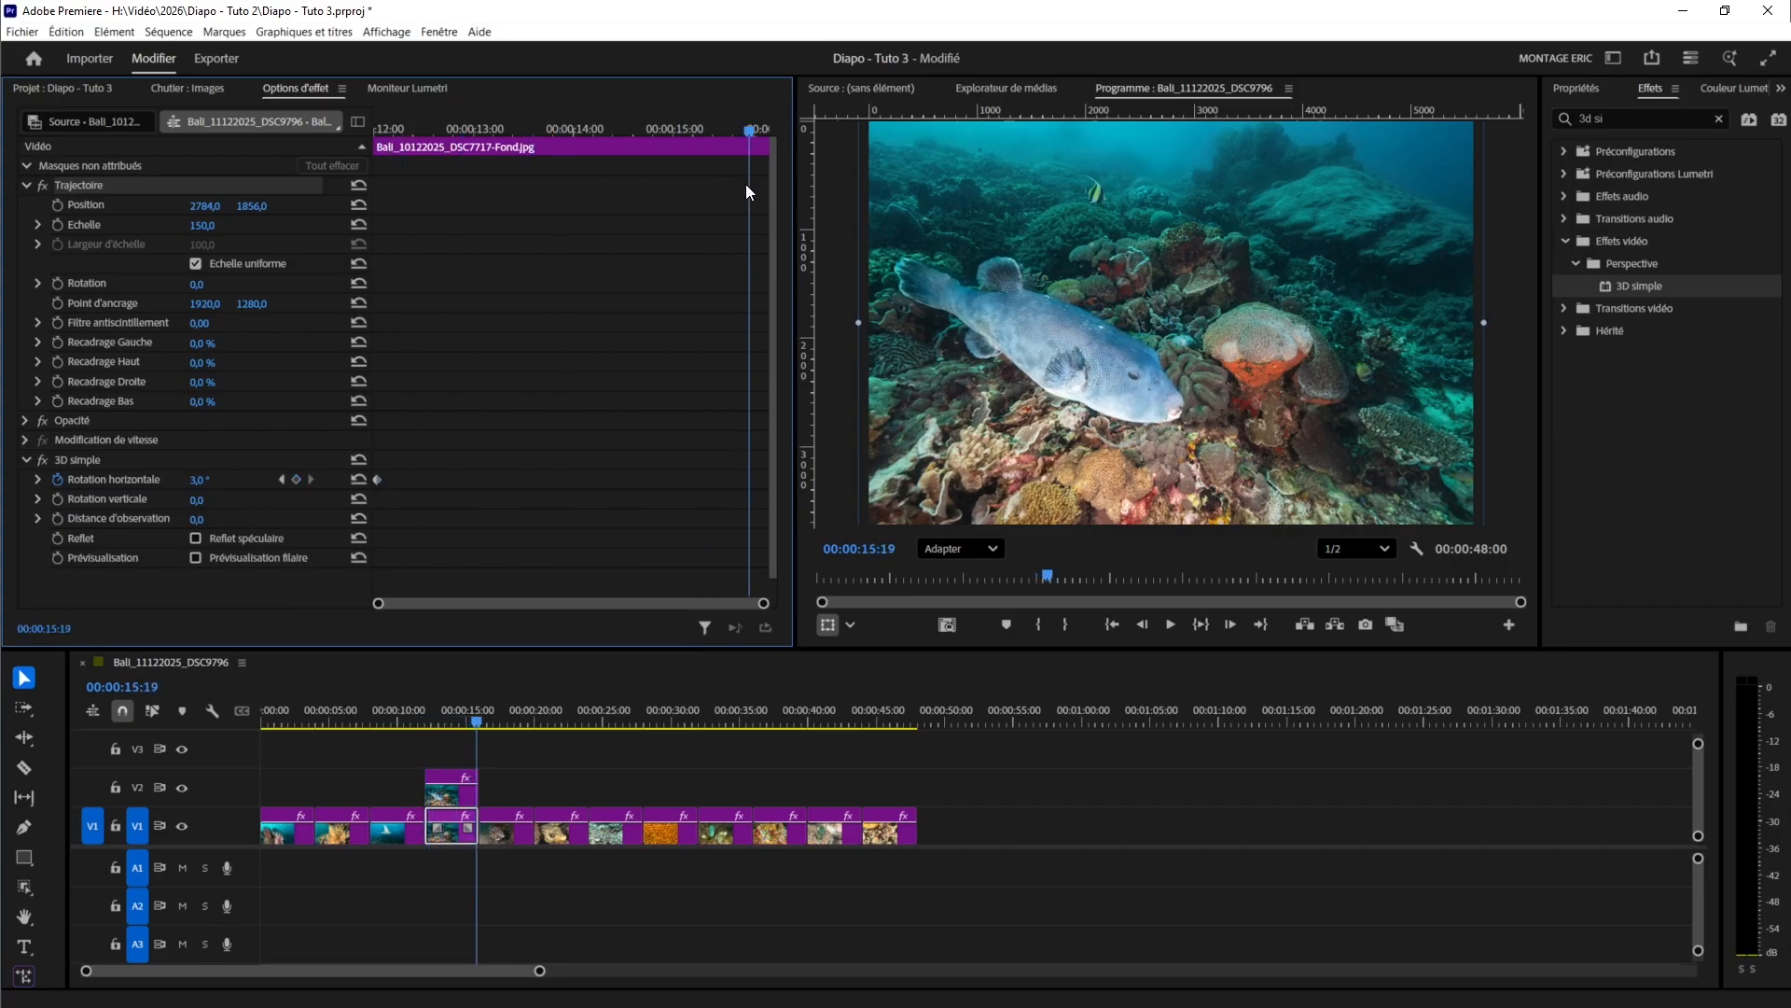
click(207, 479)
click(201, 479)
text(-)
key(Return)
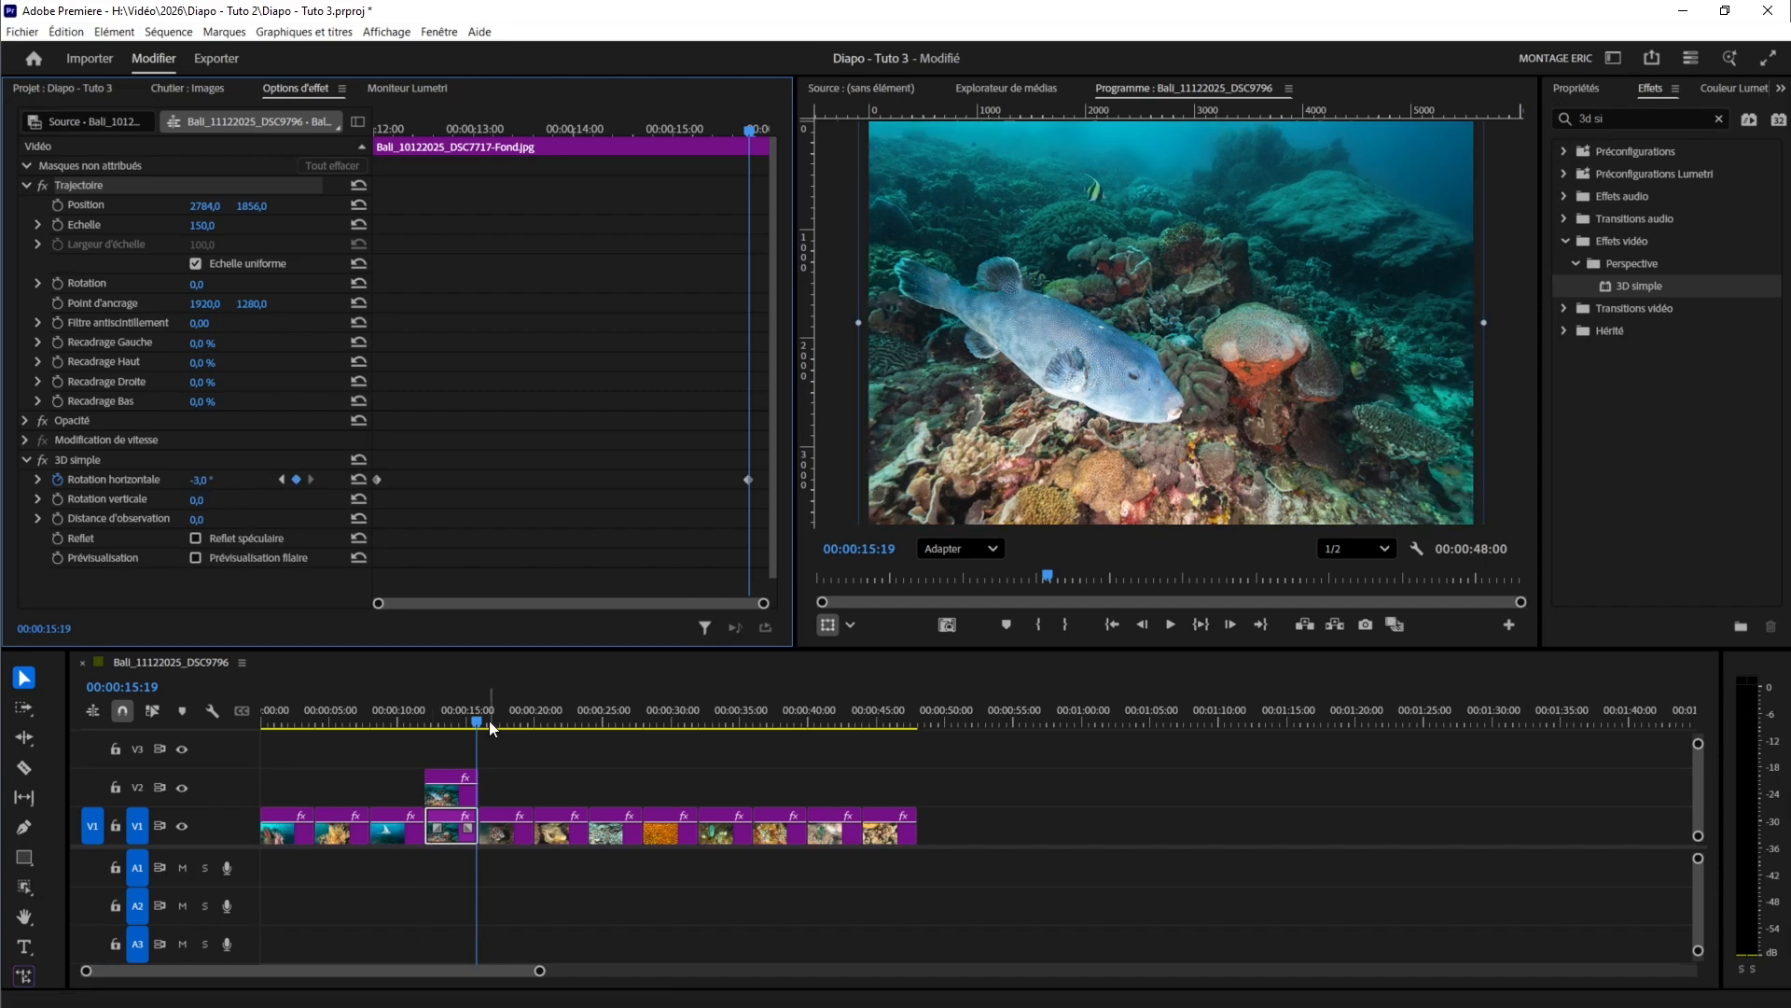
drag(473, 713, 439, 737)
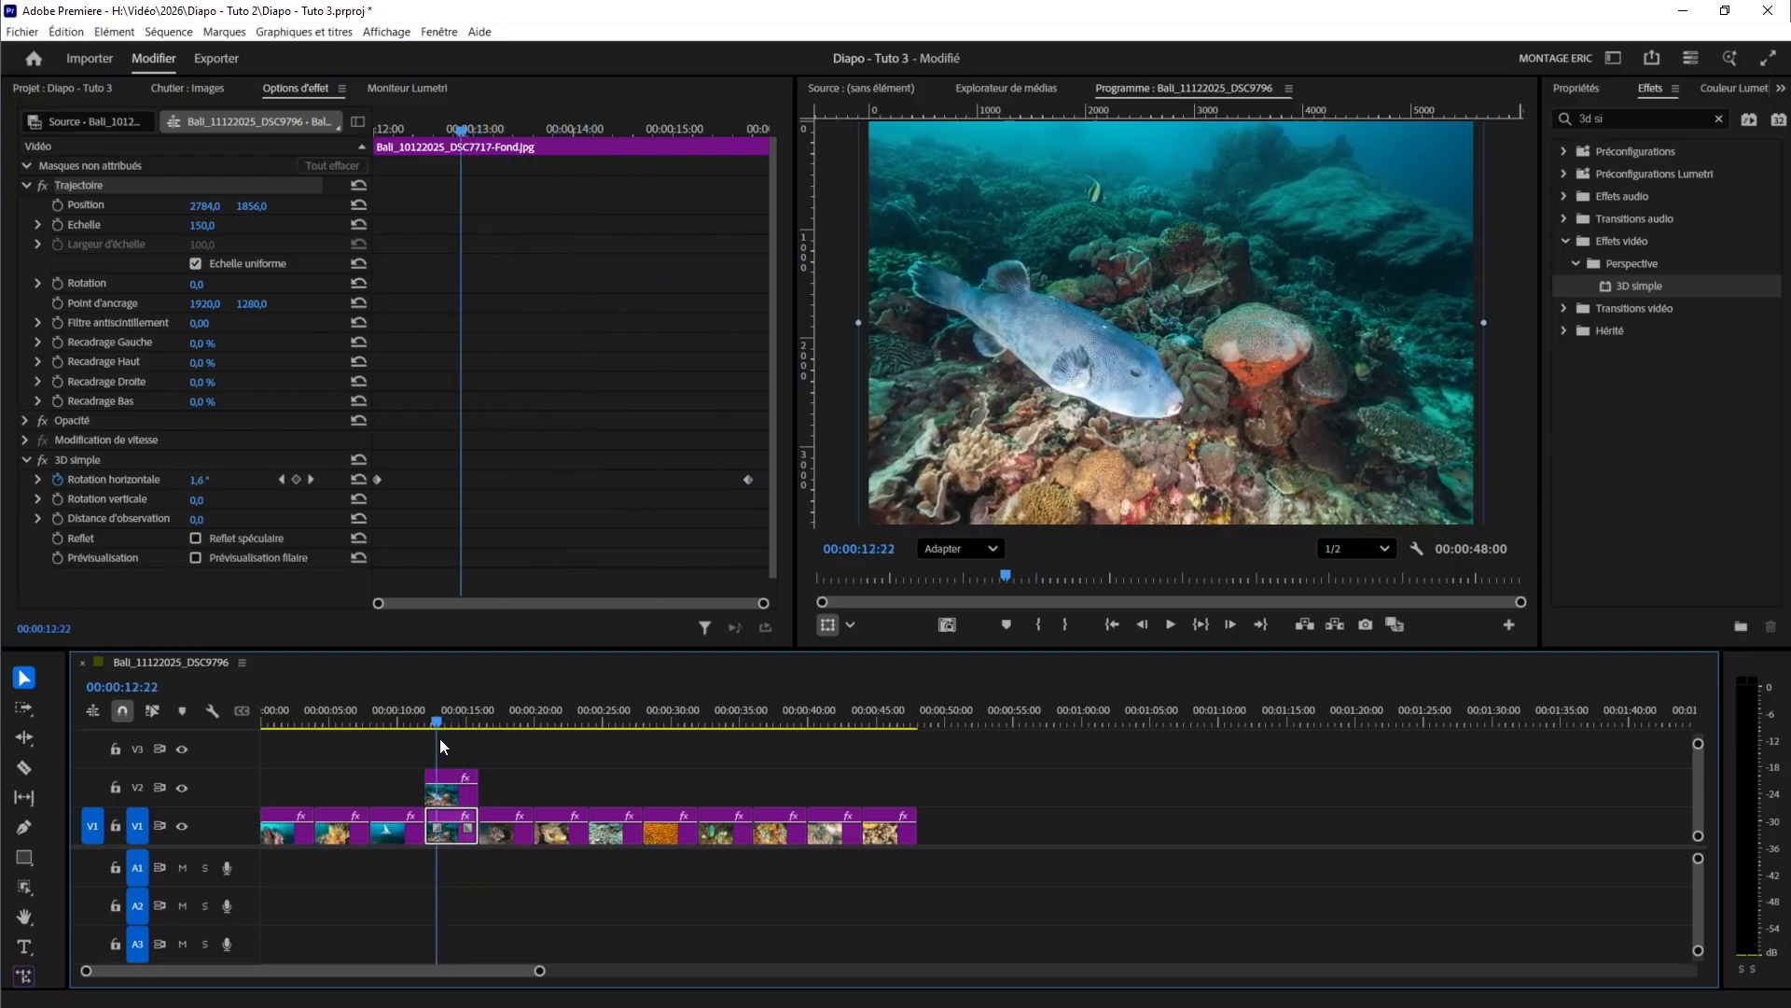
drag(439, 737, 429, 742)
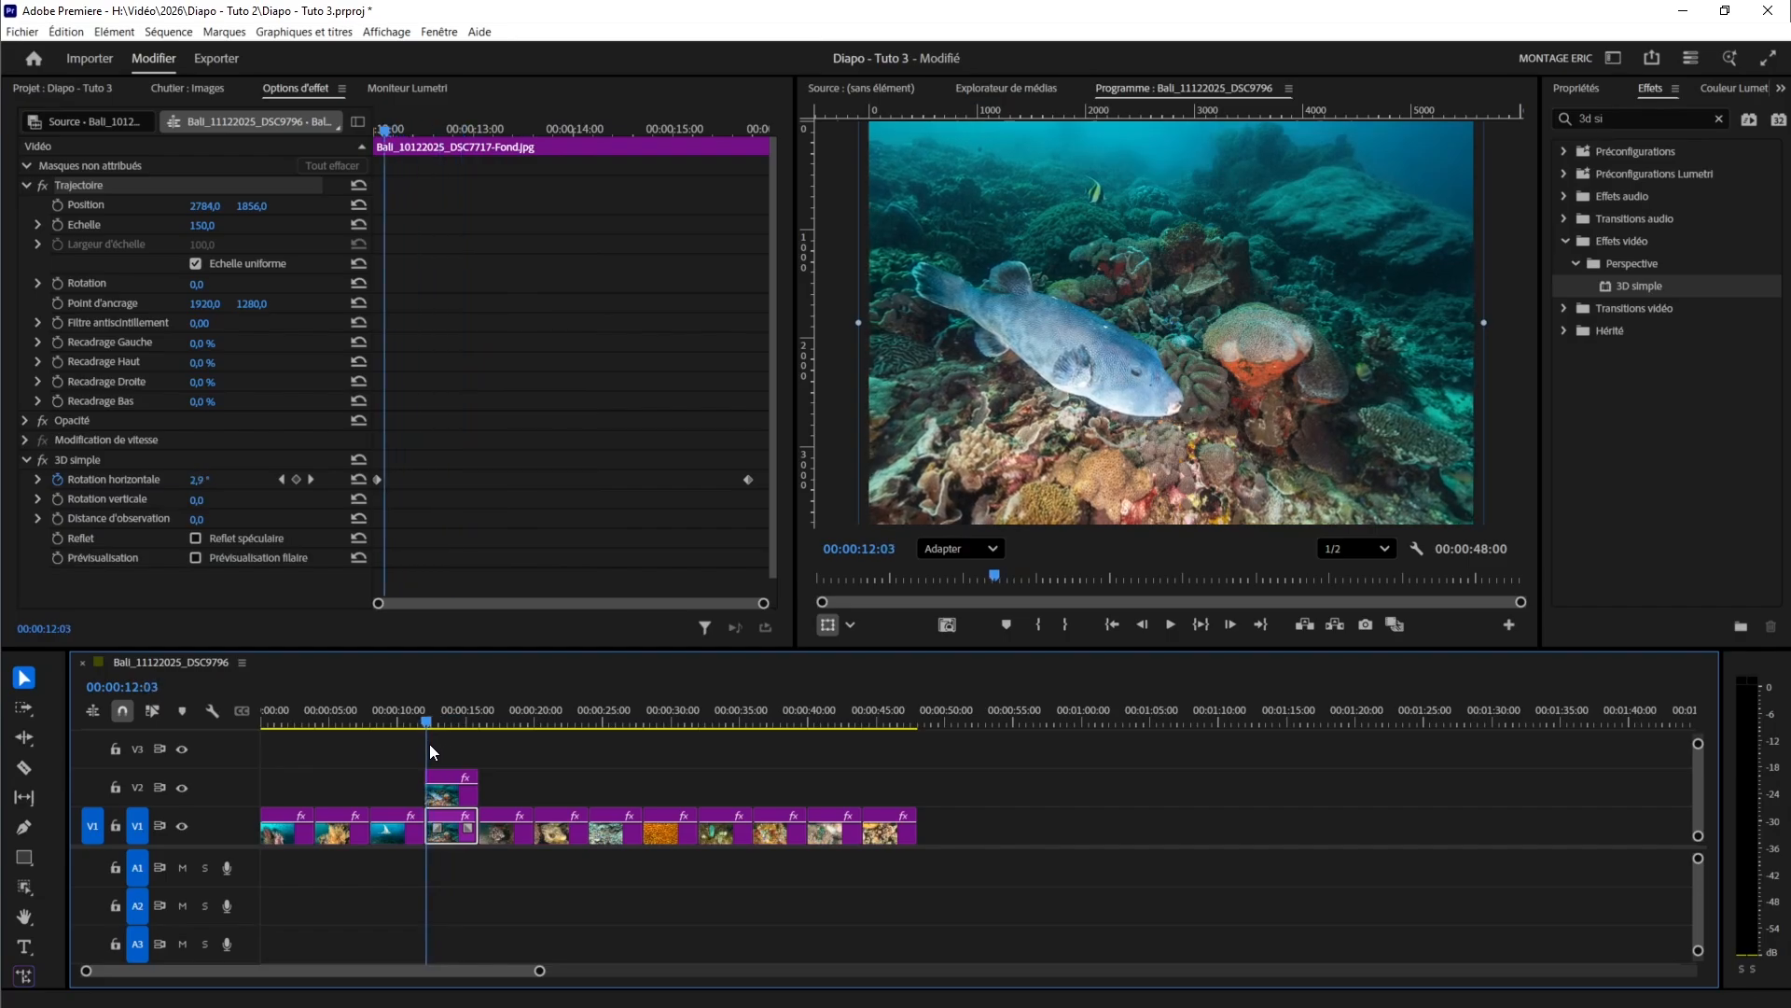
- Change the background's horizontal rotation keyframe at 00:00:12:01 to 9° and set its scale to 159
click(281, 480)
click(377, 480)
click(199, 483)
text(90)
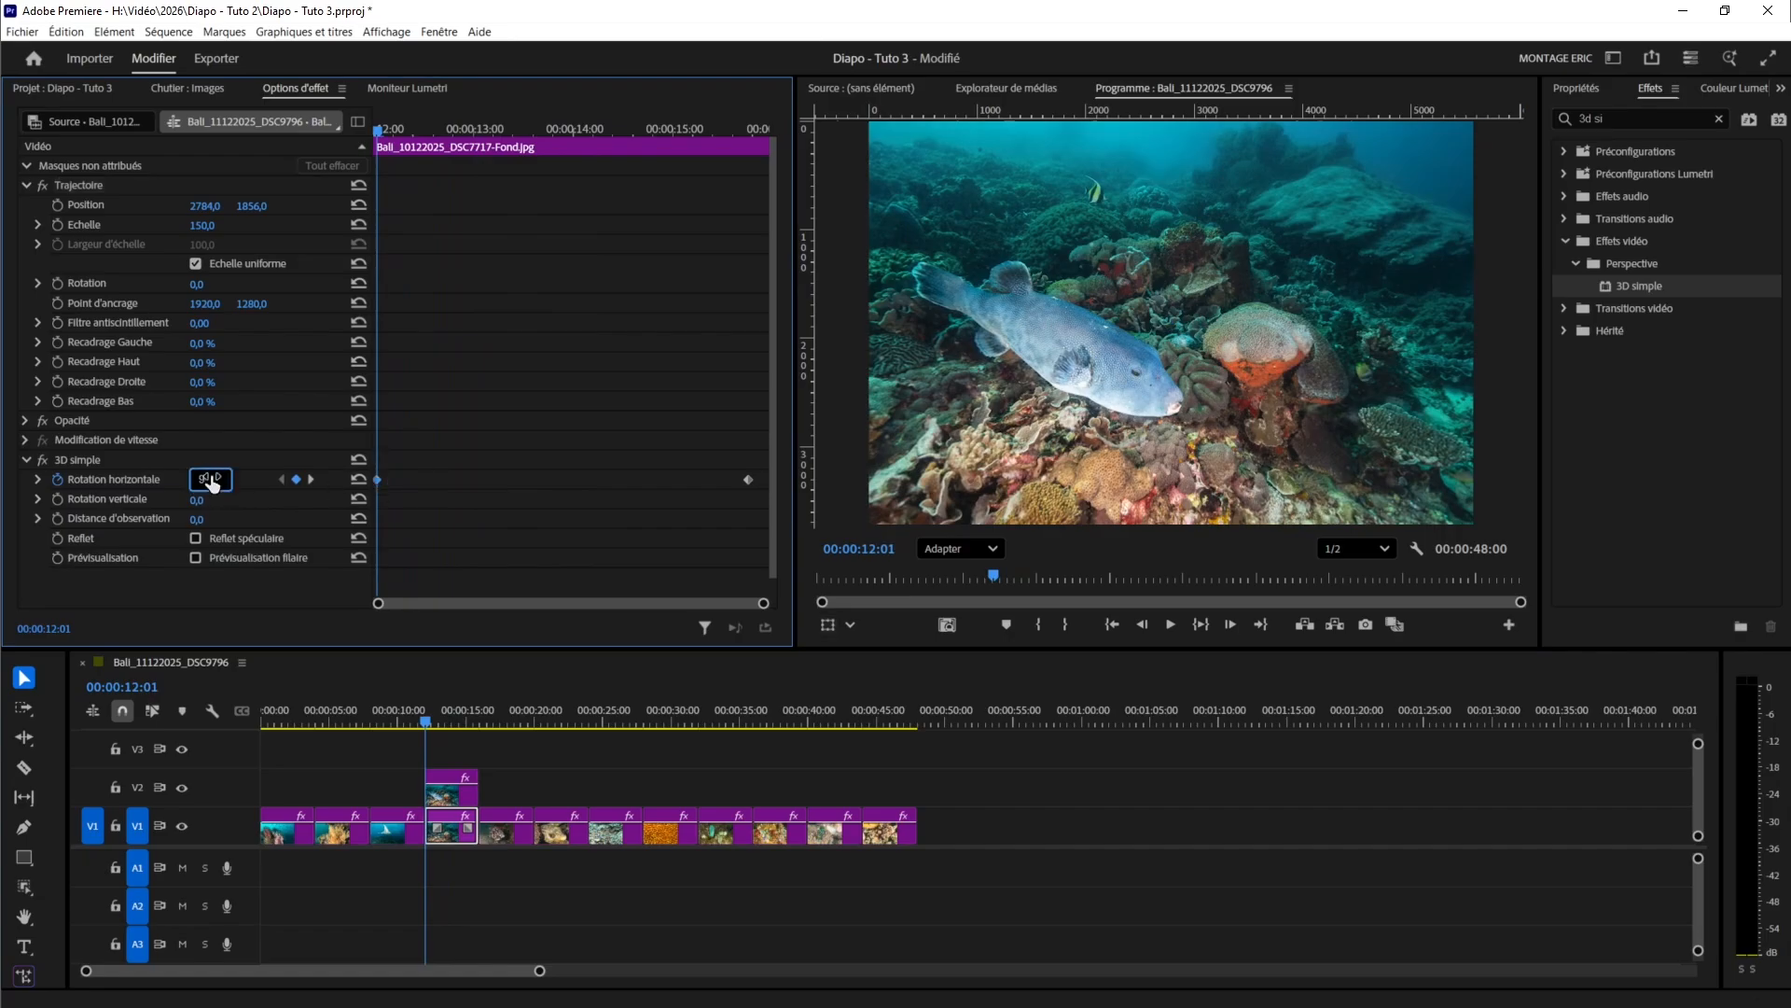
key(Return)
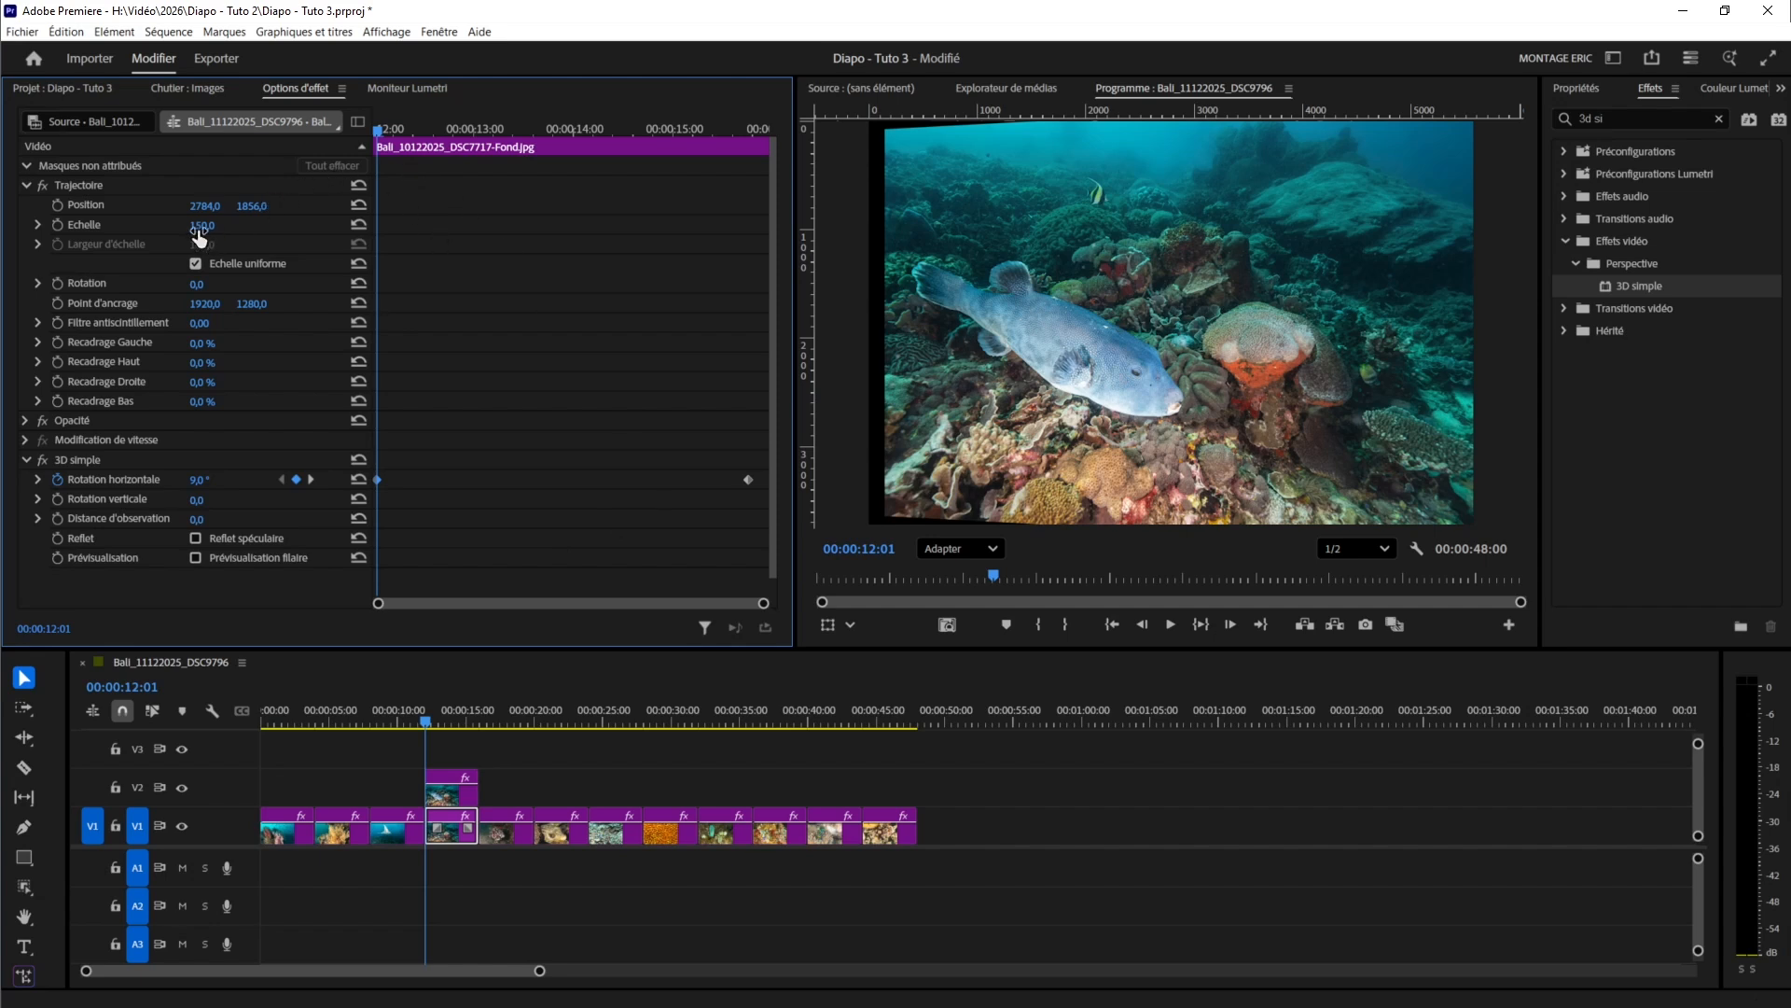
drag(202, 225, 209, 225)
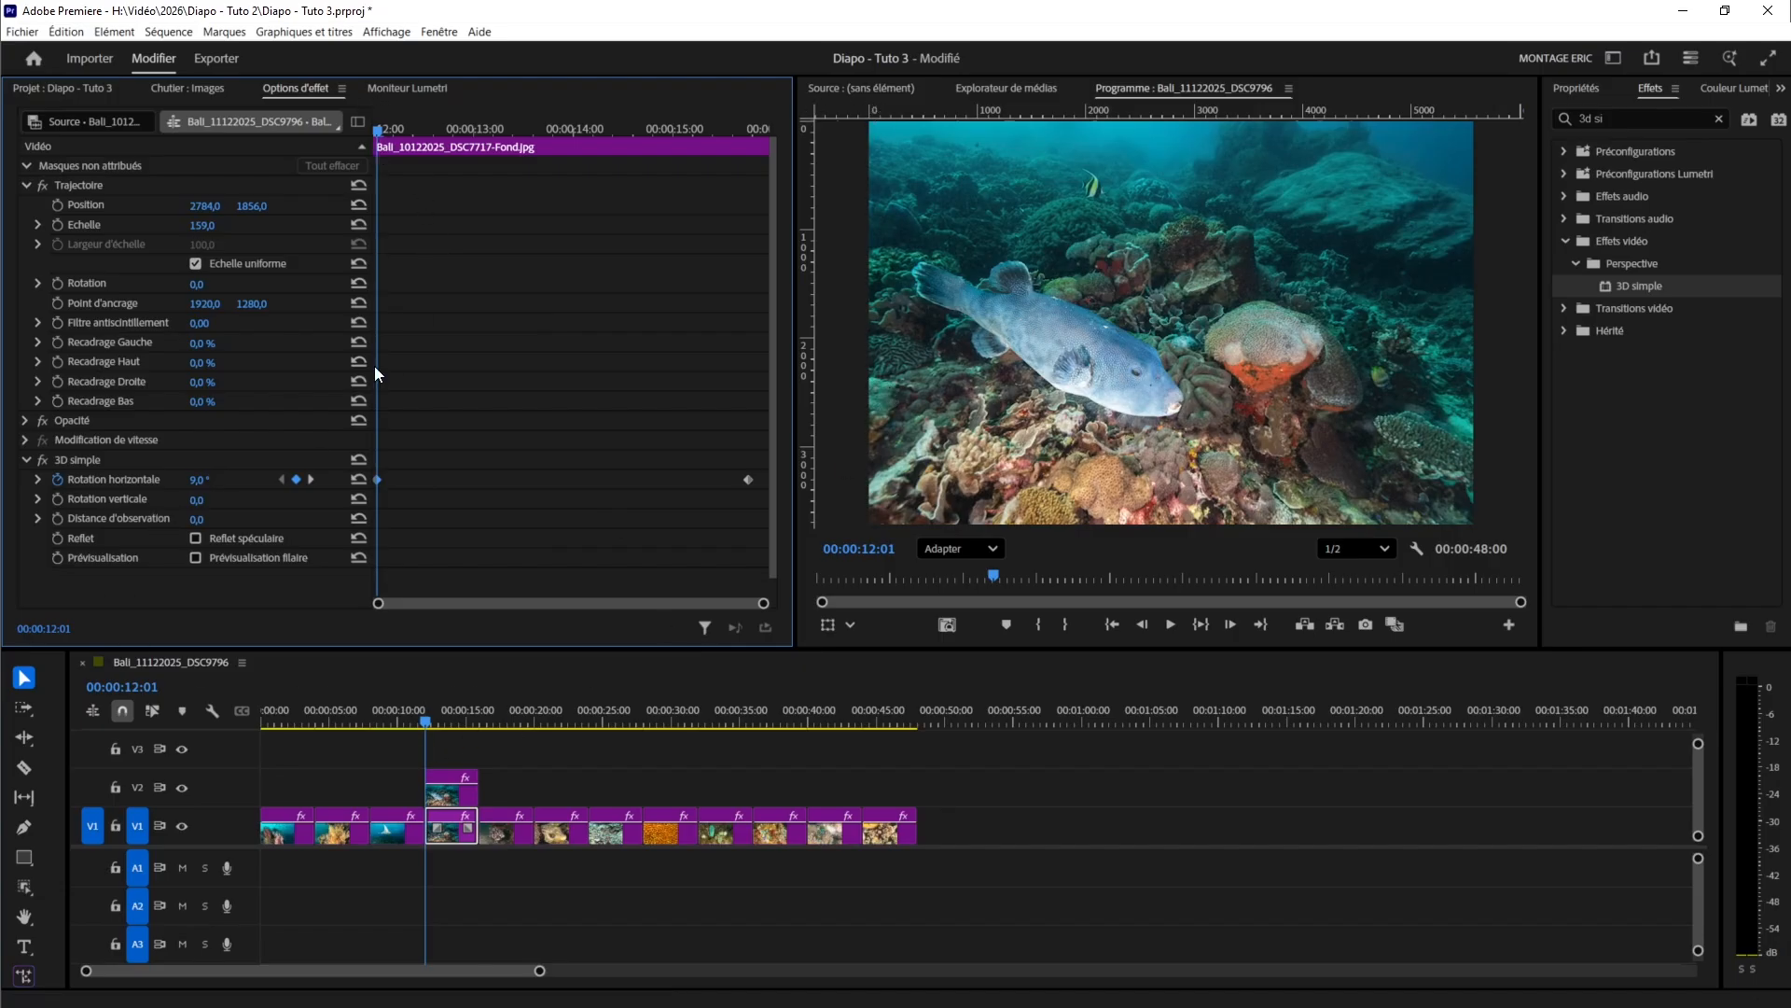
- Change the background's horizontal rotation keyframe at 00:00:15:19 to -9° and scrub through the clip
click(311, 479)
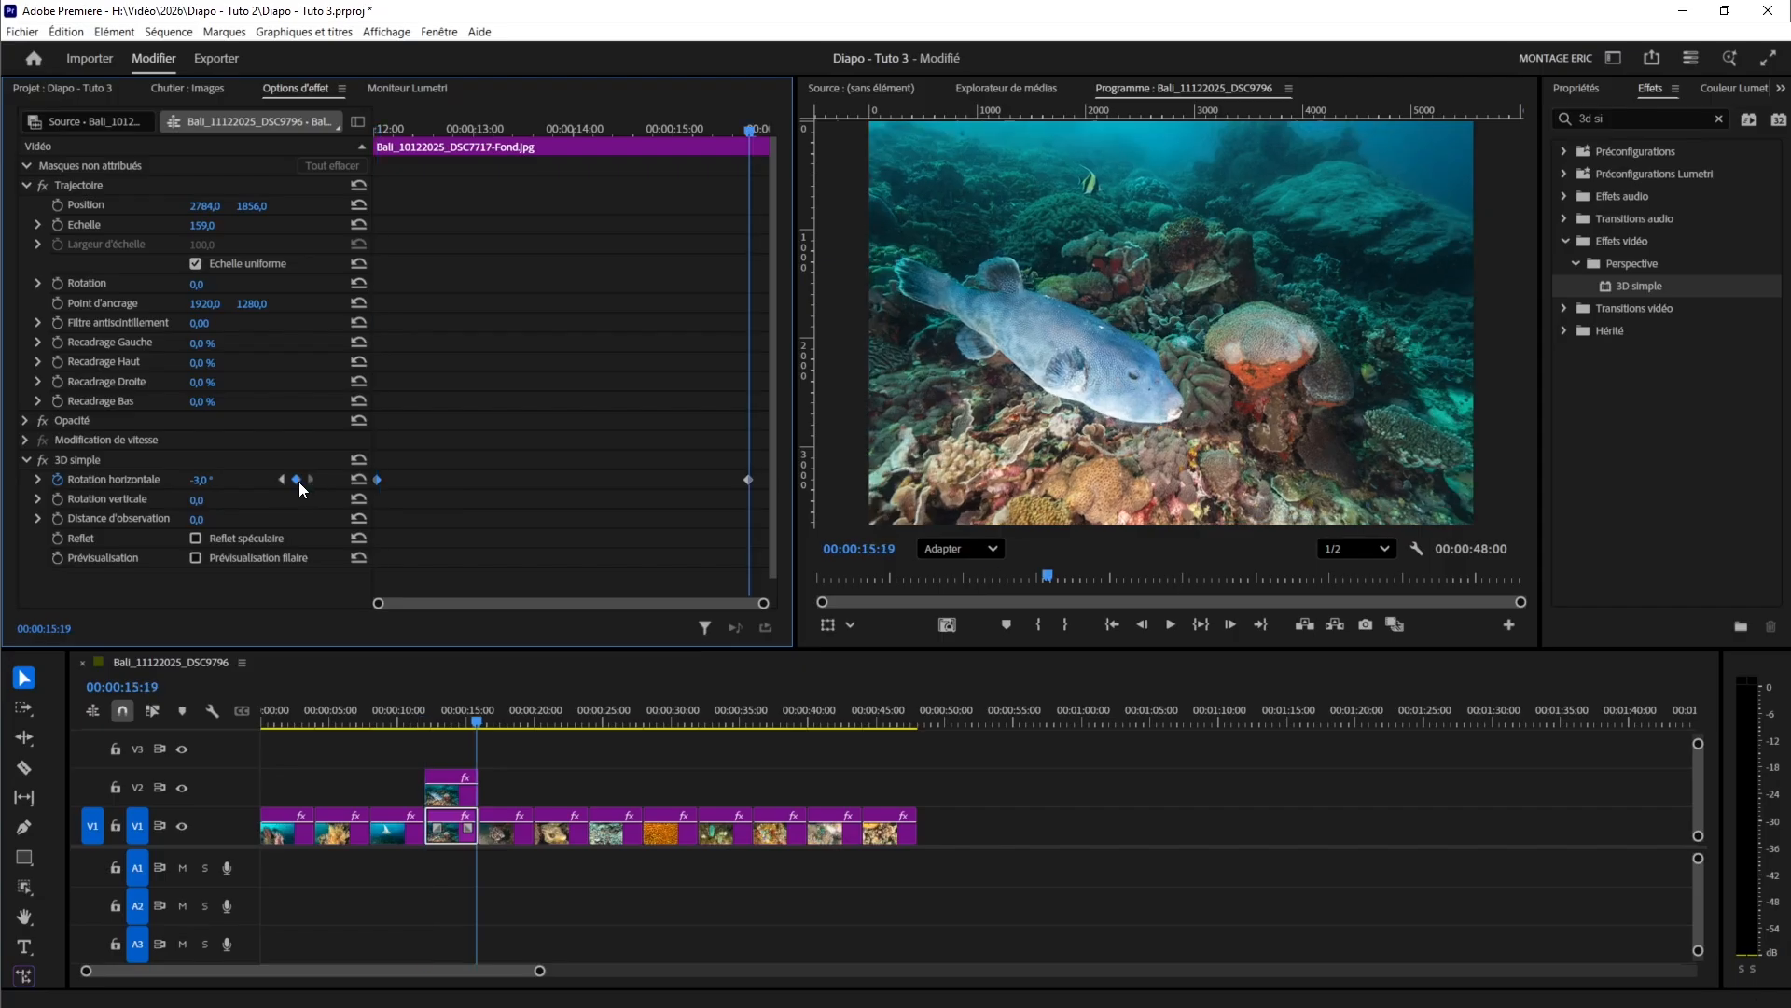
click(203, 481)
text(-9)
key(Return)
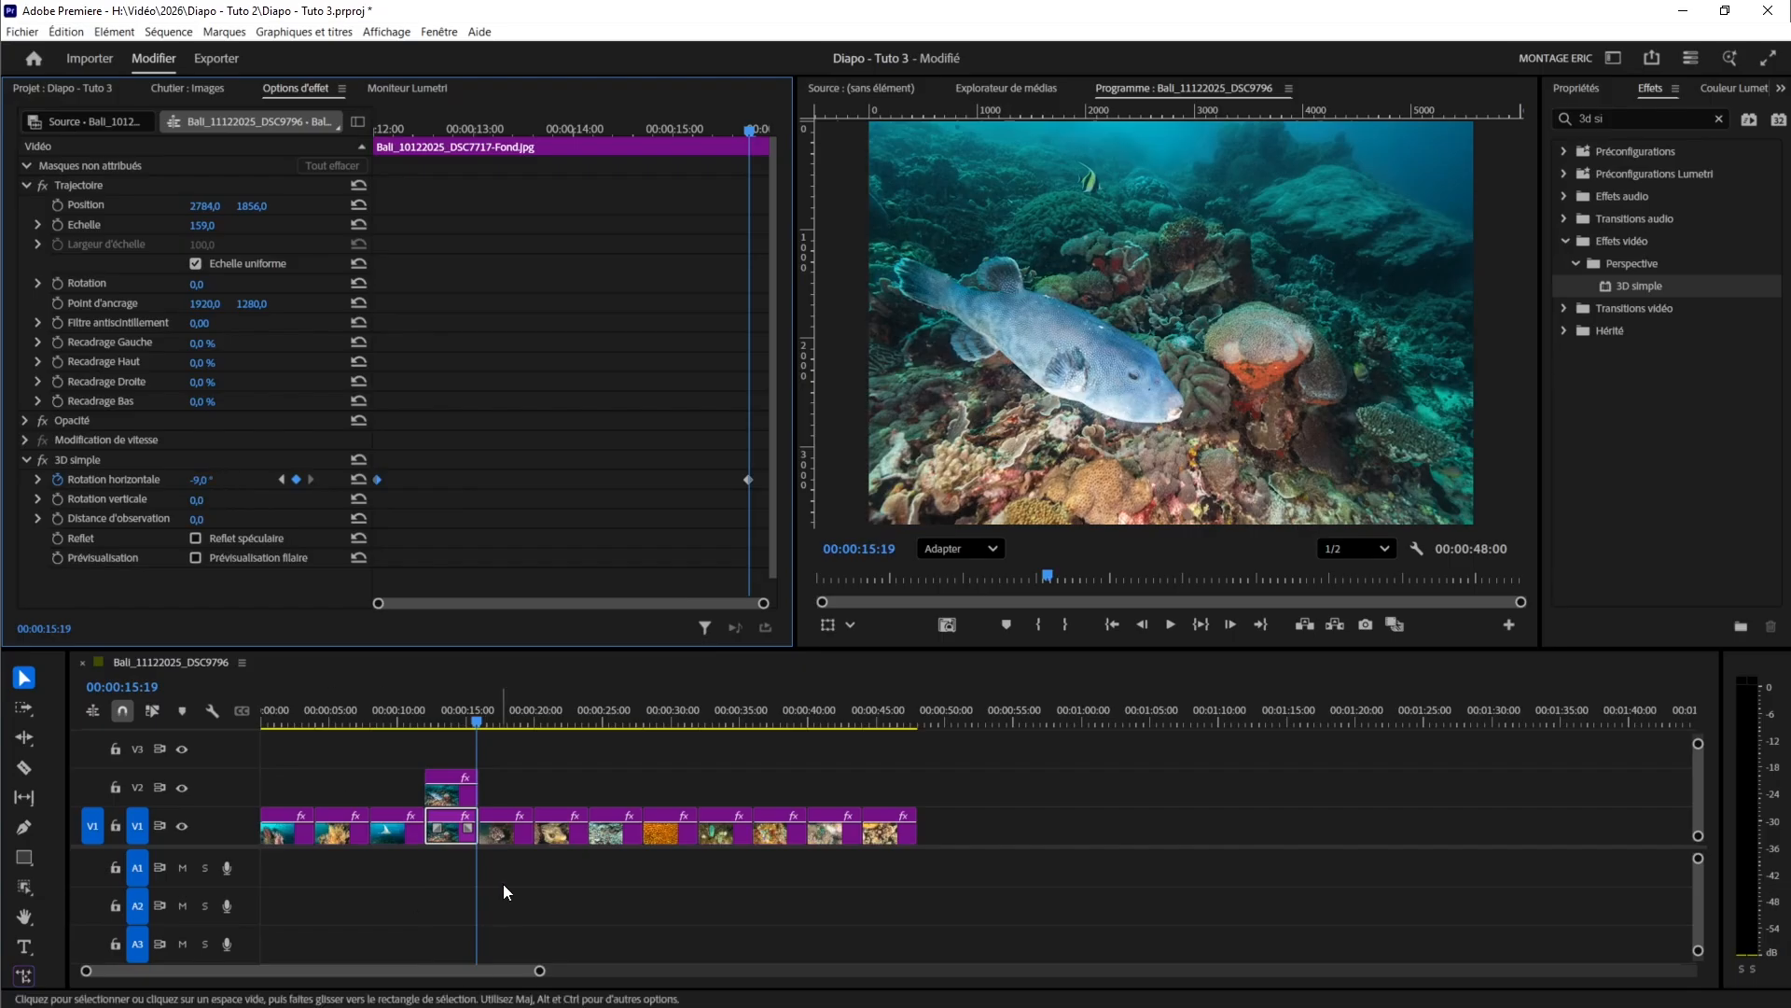
mouse_move(472, 715)
mouse_down()
mouse_move(425, 724)
mouse_move(474, 731)
mouse_move(421, 733)
mouse_move(446, 732)
mouse_up()
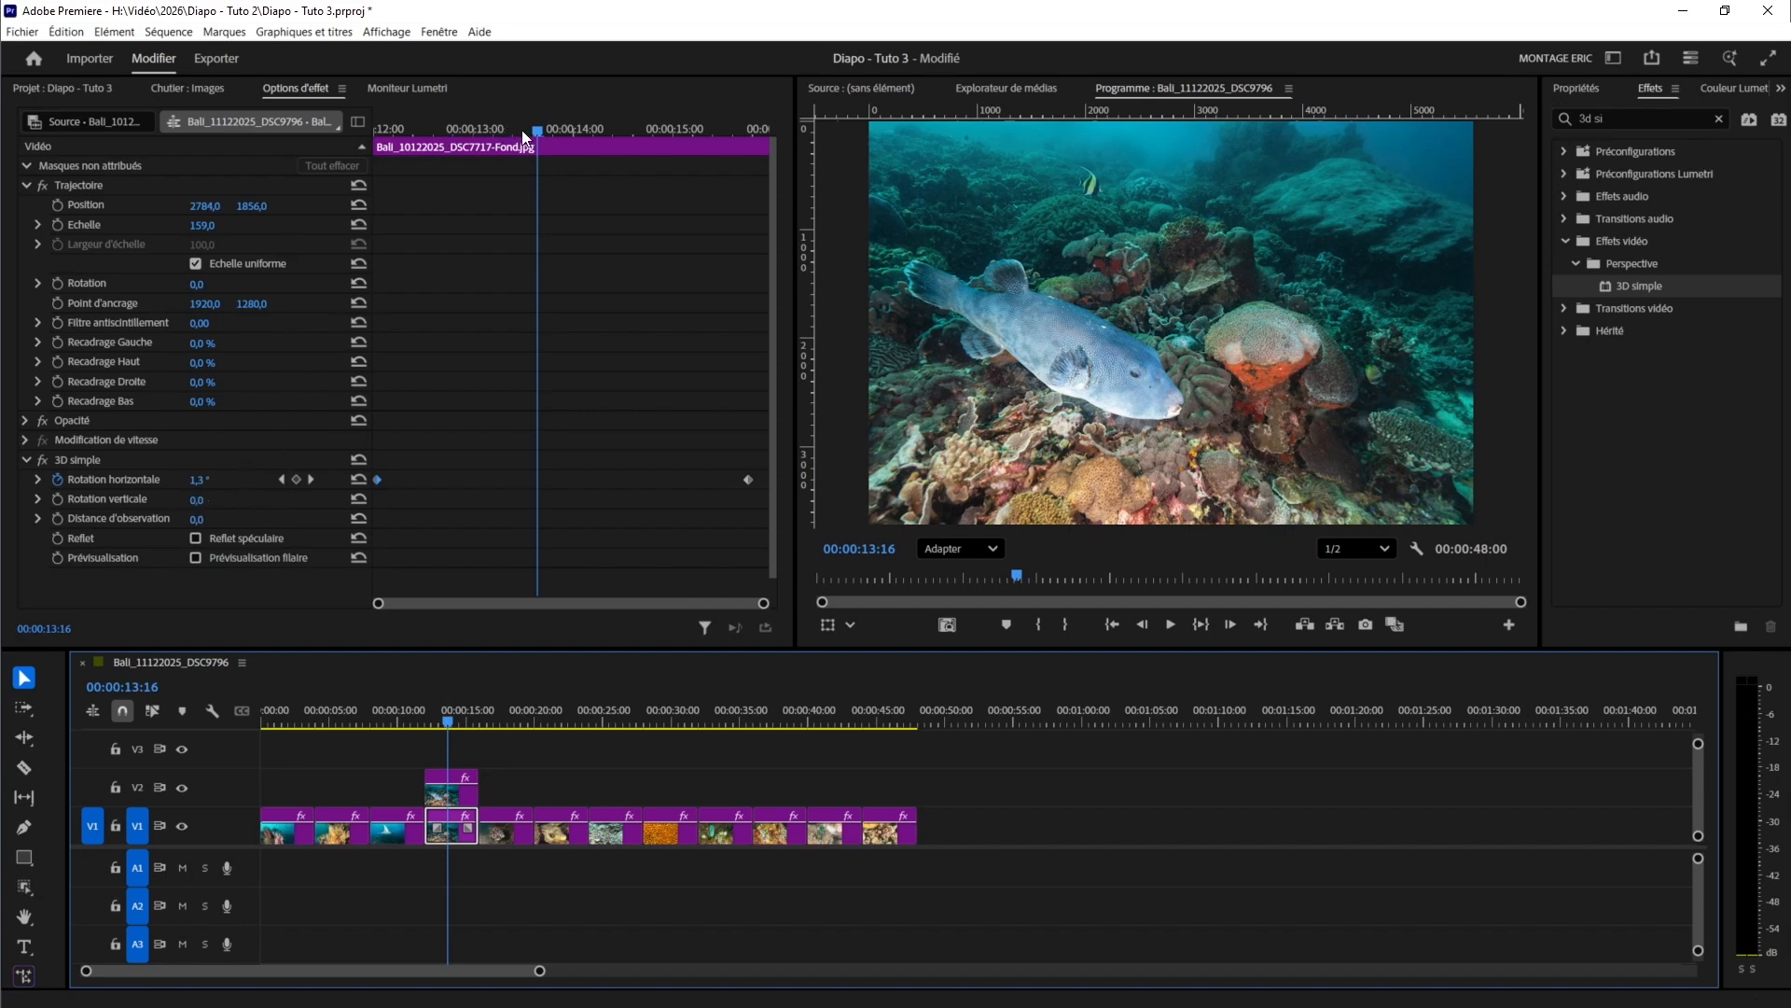
- Keyframe the background's vertical rotation at -3° at 00:00:12:01 and set the clip's scale to 162
drag(534, 133, 382, 218)
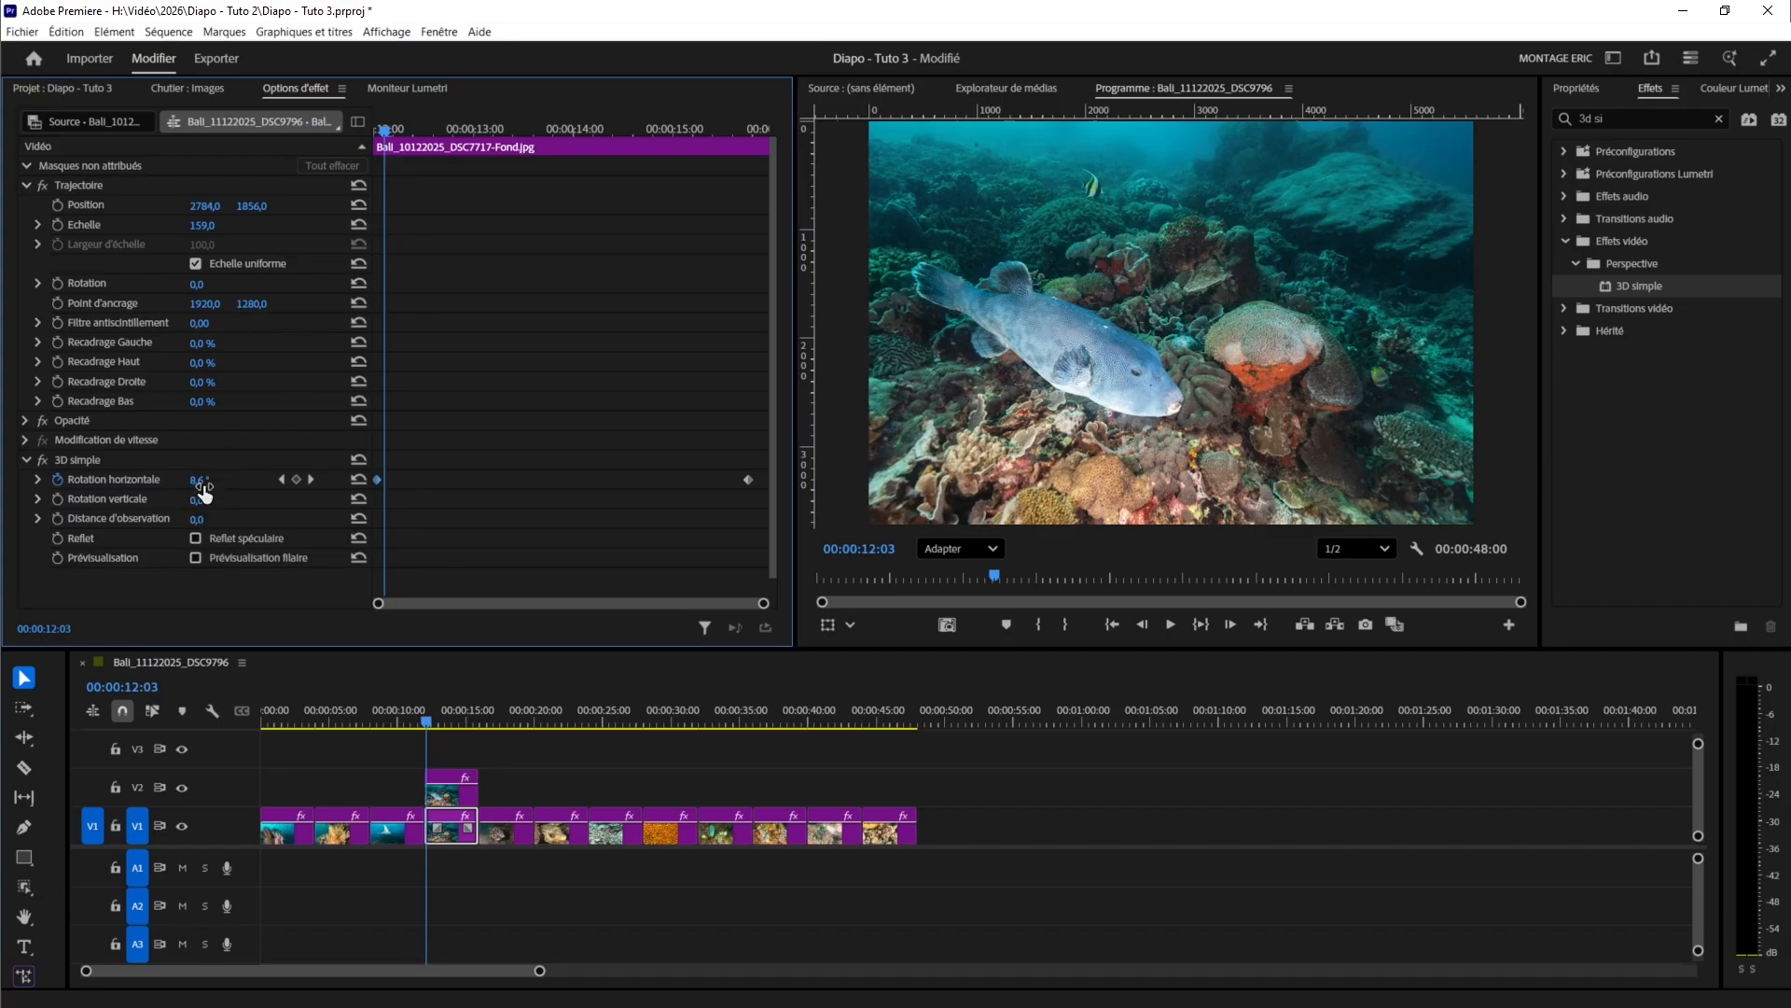
drag(201, 500, 198, 499)
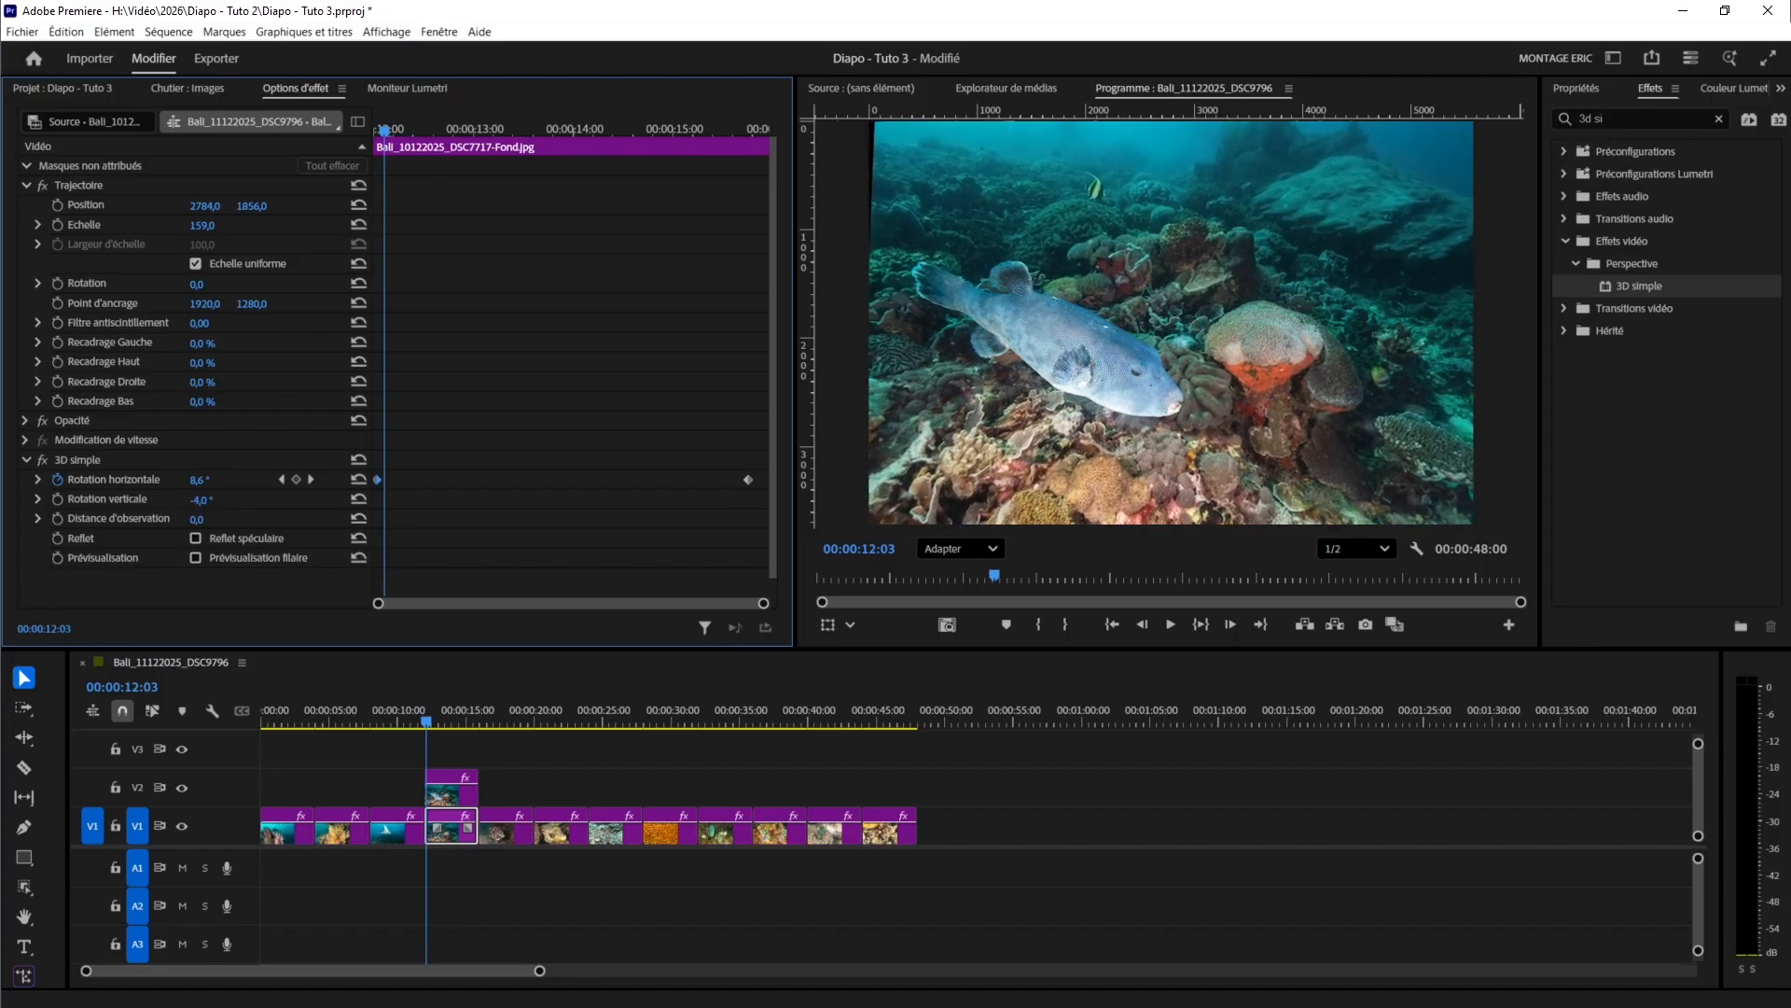
click(281, 479)
click(207, 499)
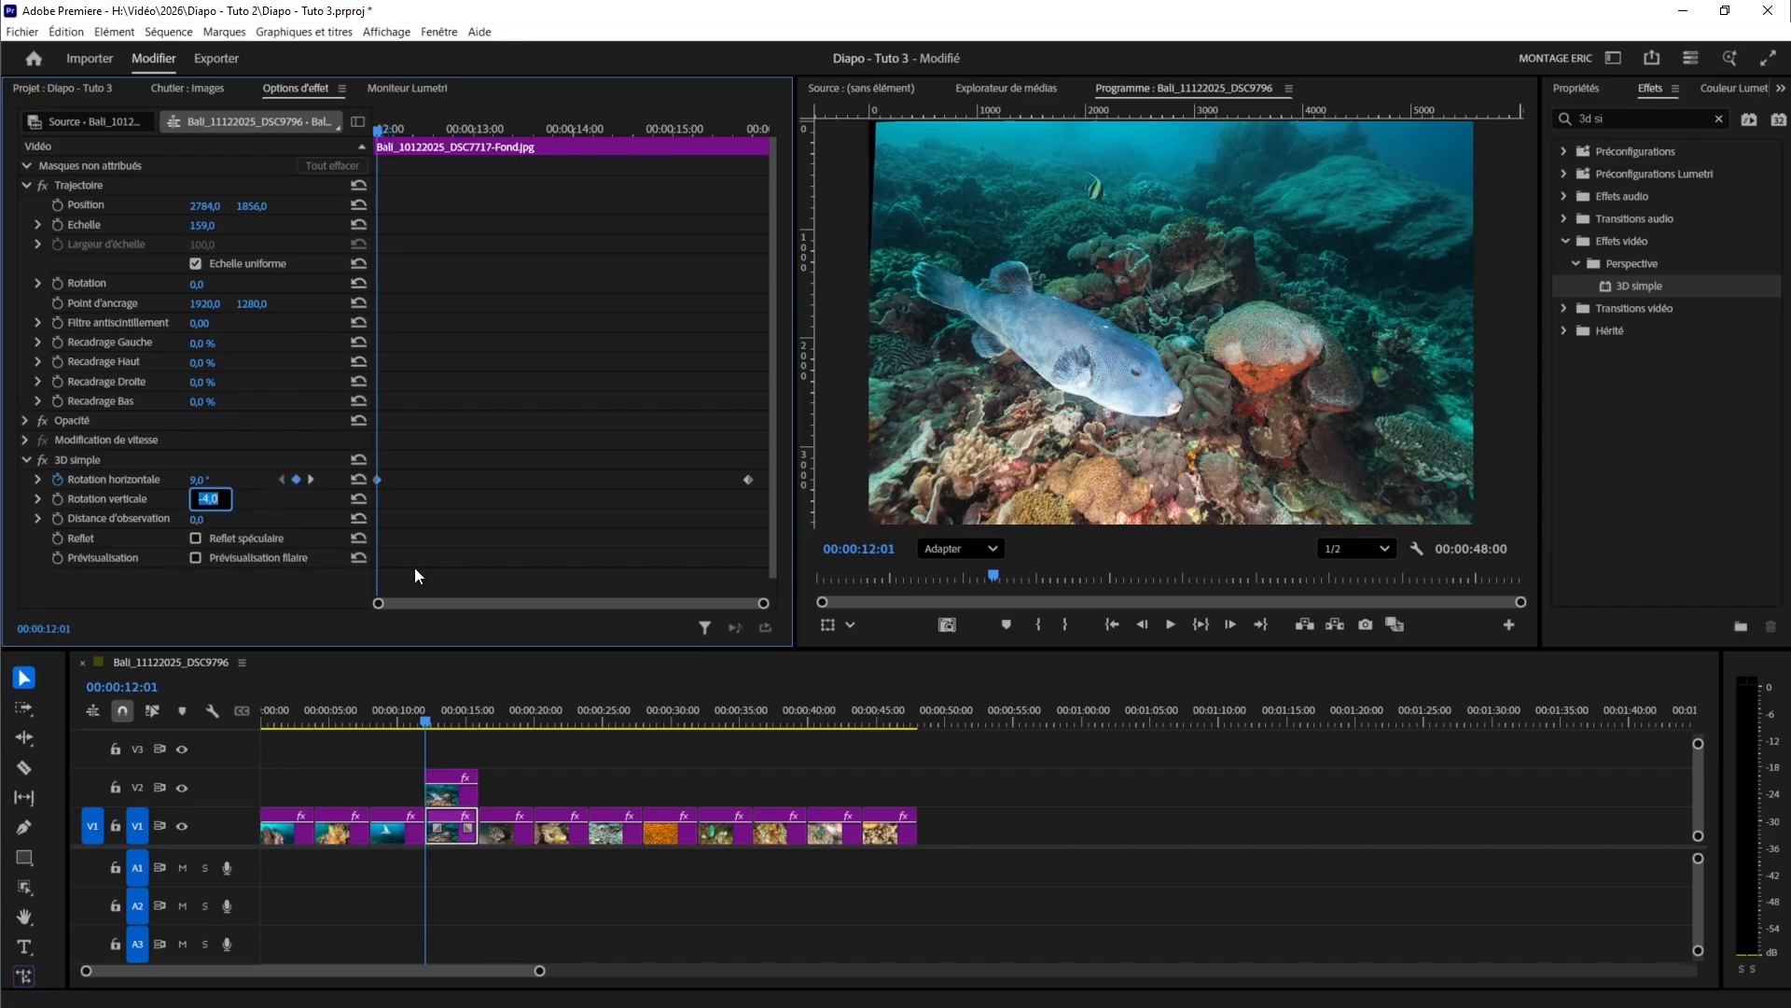
text(-3)
key(Return)
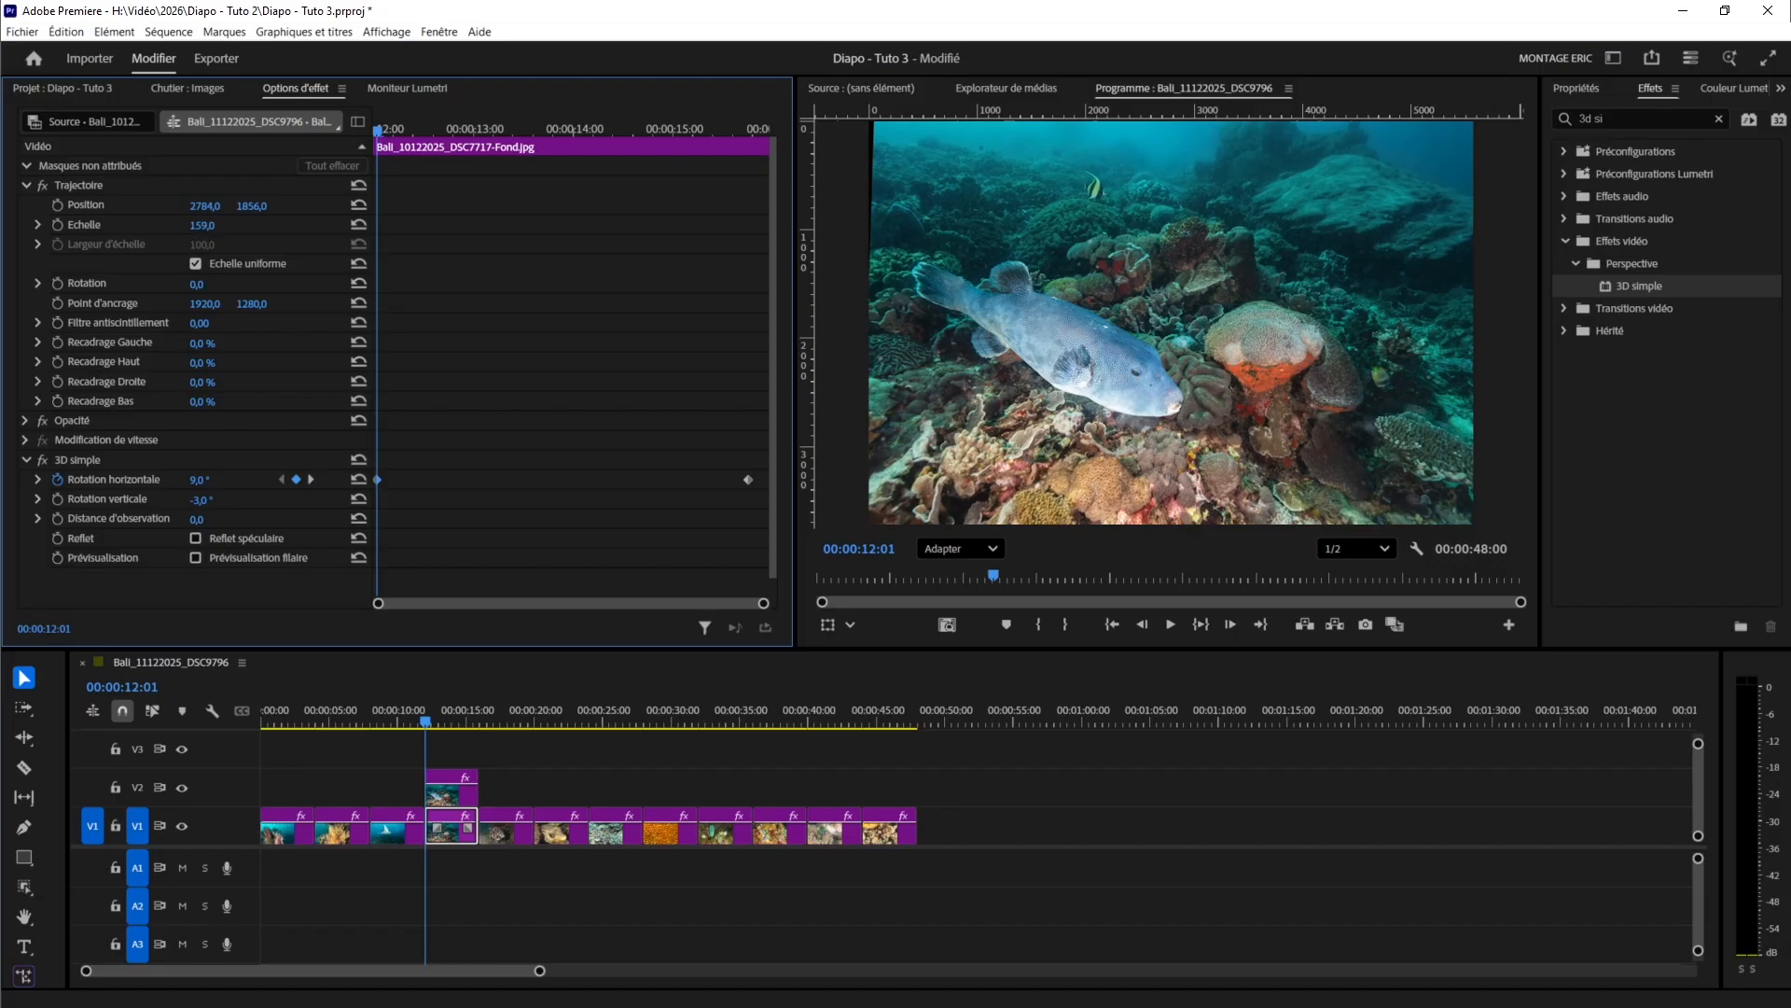
drag(213, 225, 217, 226)
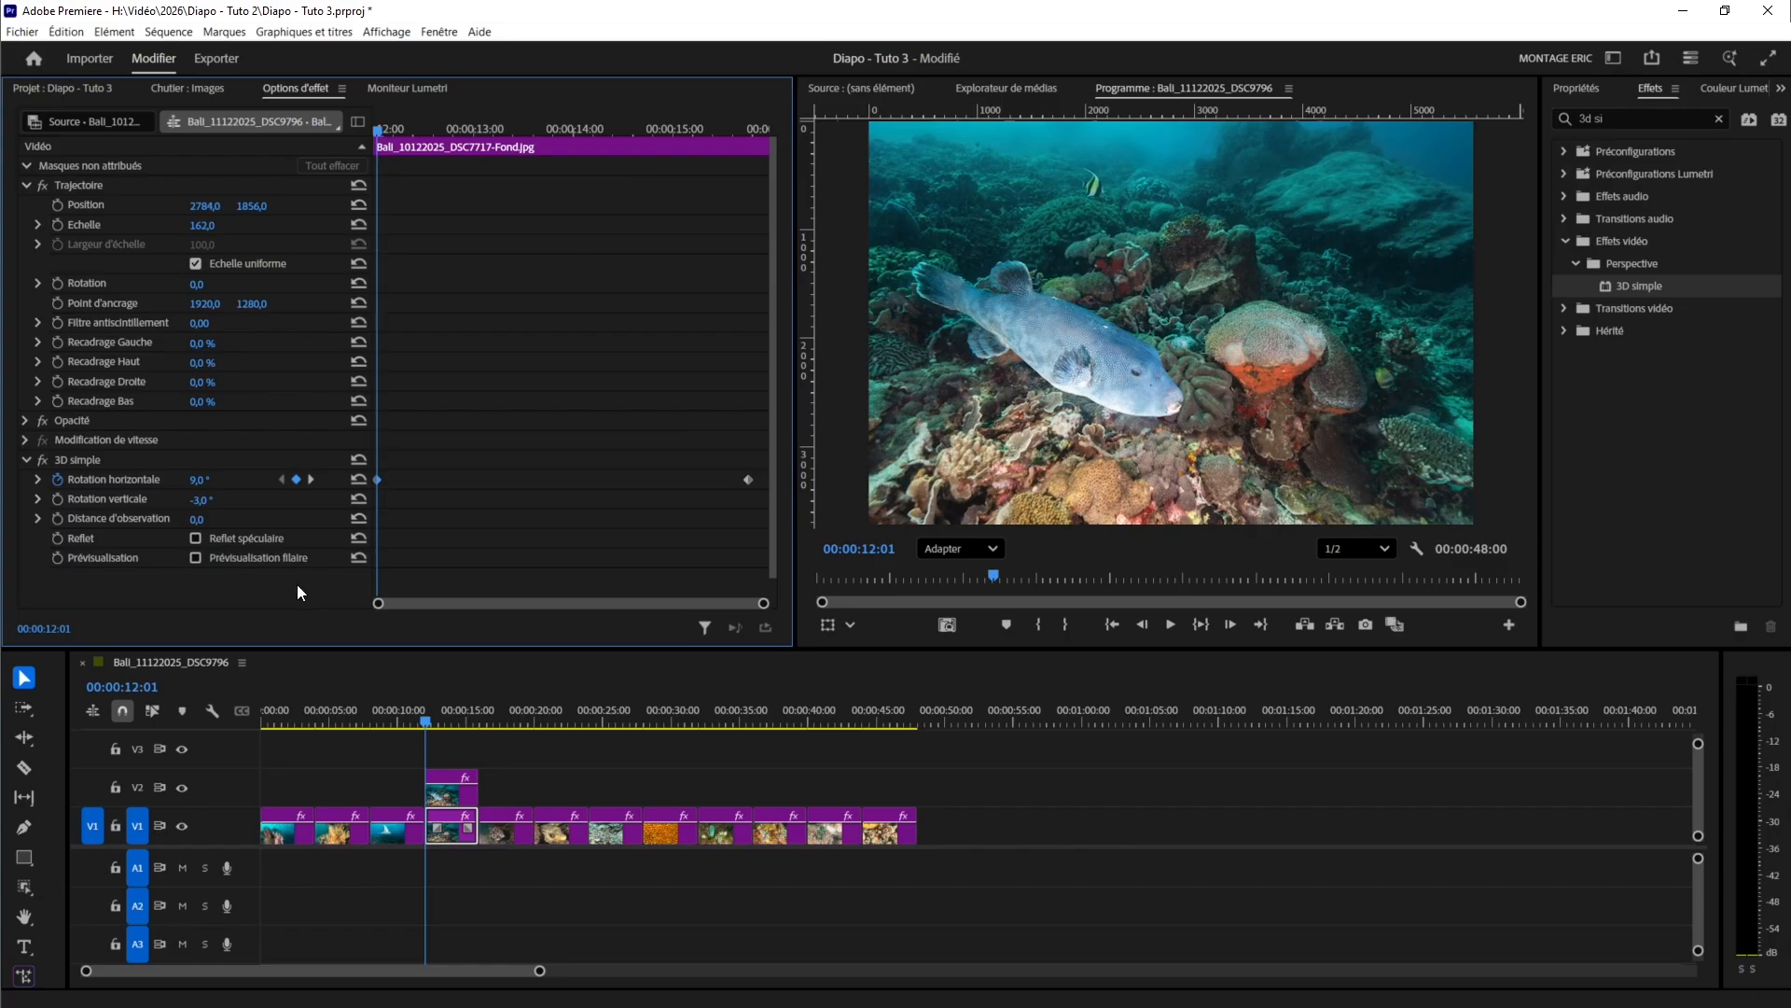
click(56, 499)
- Add a vertical rotation keyframe of 3° to the background at 00:00:15:19 and return the playhead to the clip's start
click(309, 479)
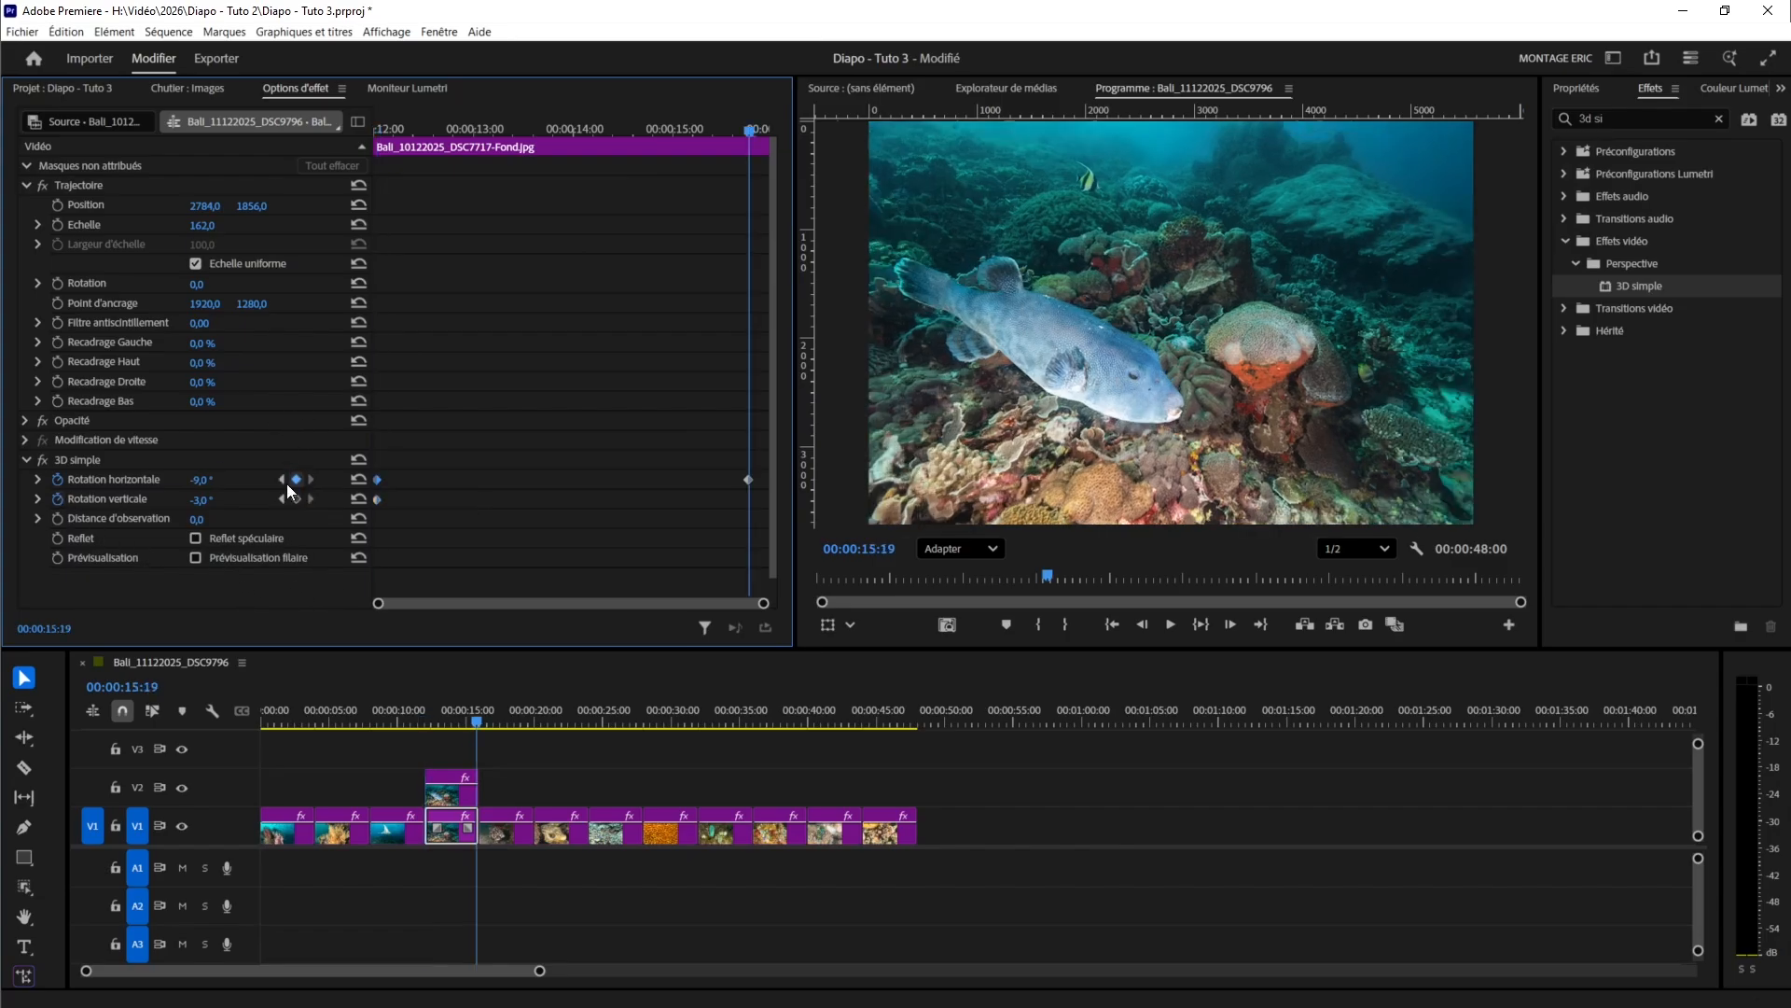
click(202, 499)
text(3)
key(Return)
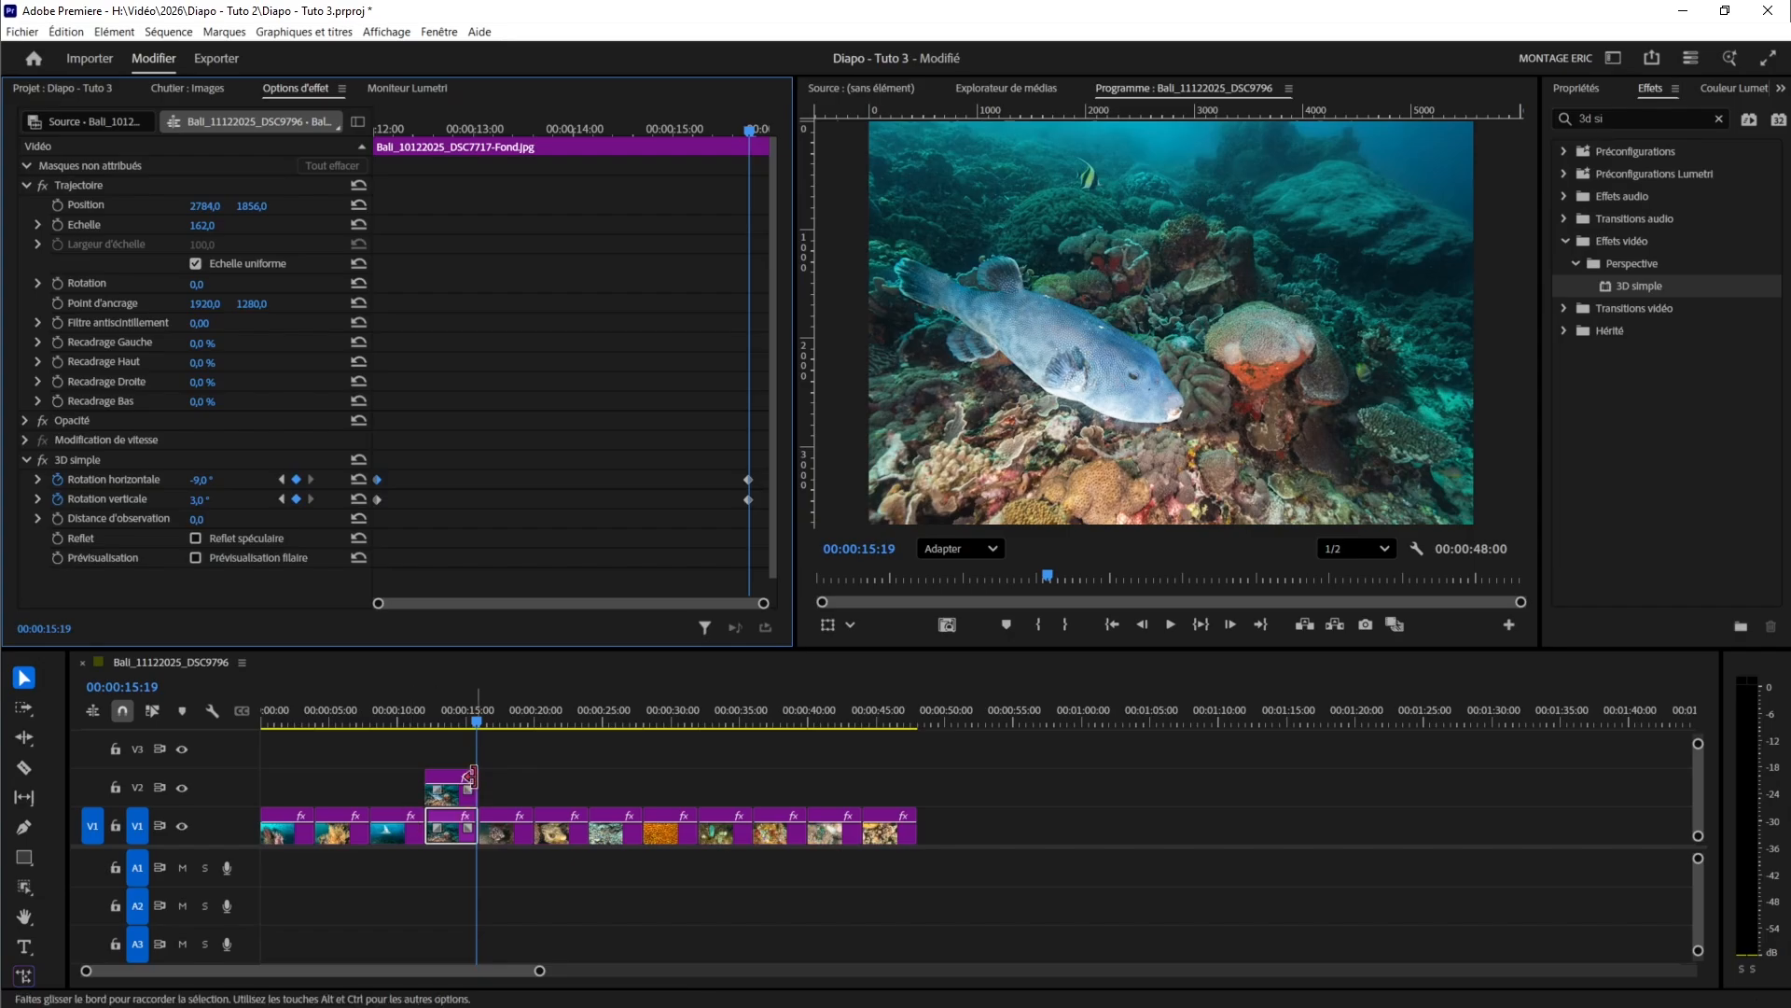
drag(474, 718, 427, 719)
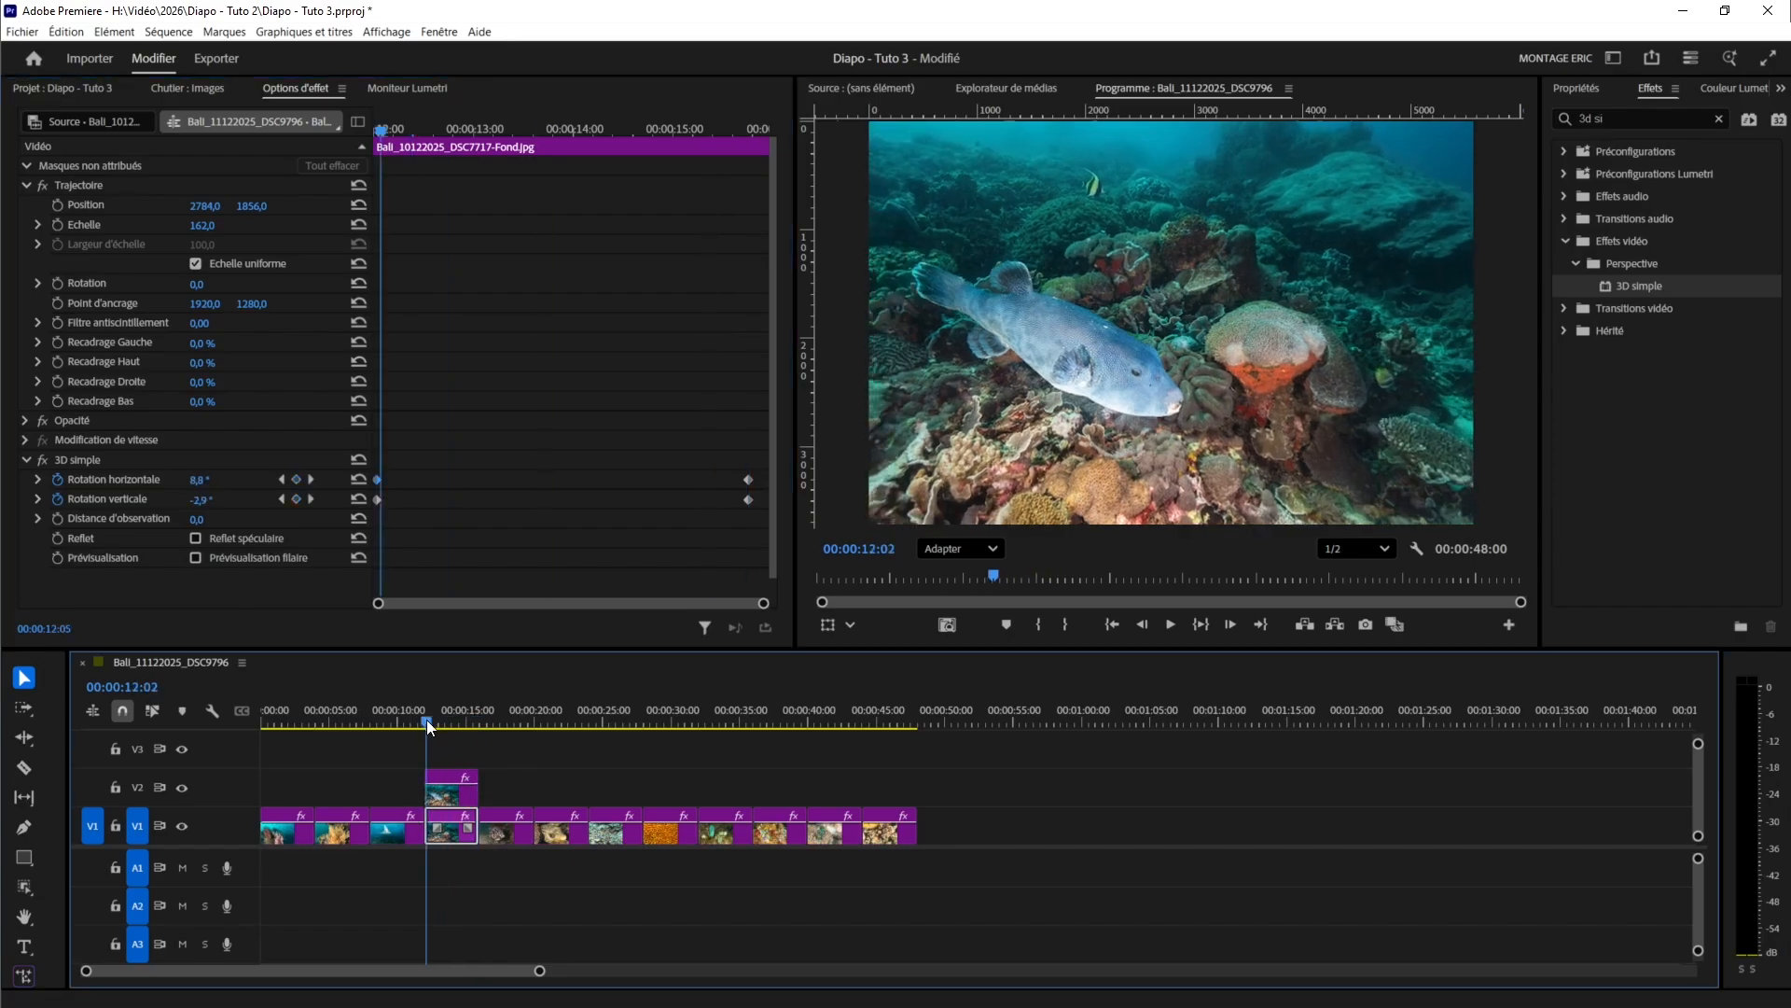
- Play back the masked fish clip from just before 00:00:12:00 to review the fish zoom against the rotating background
key(space)
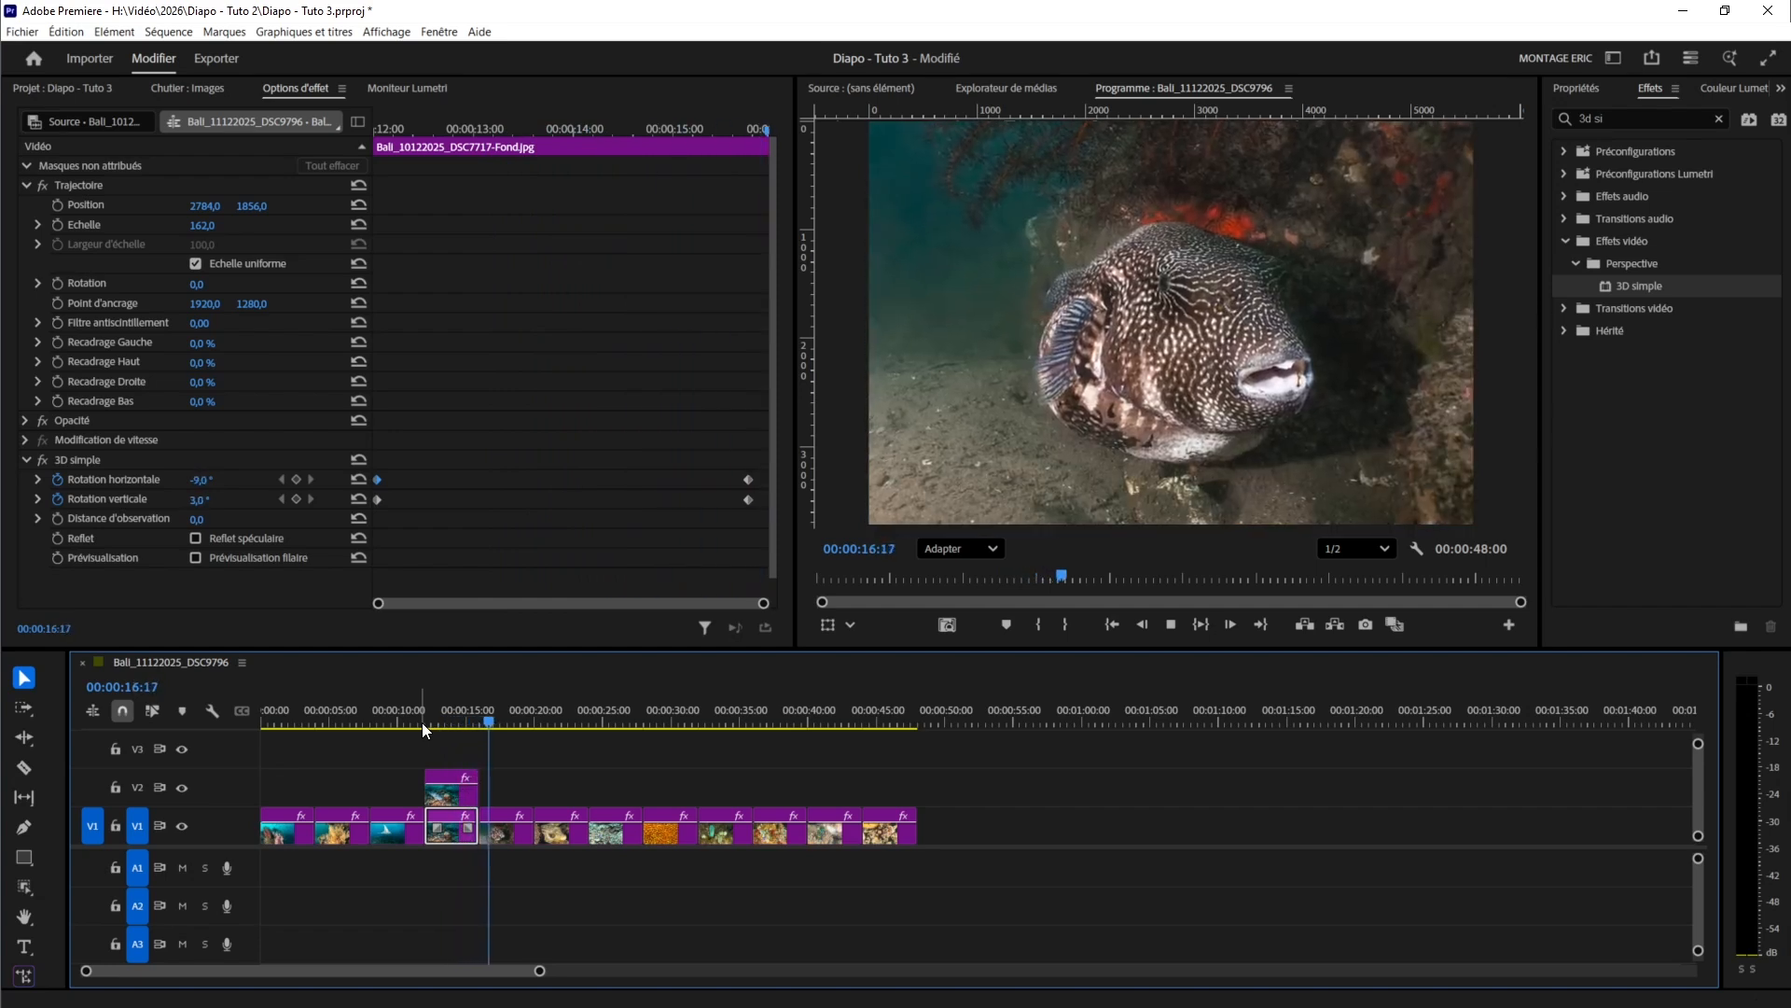
key(space)
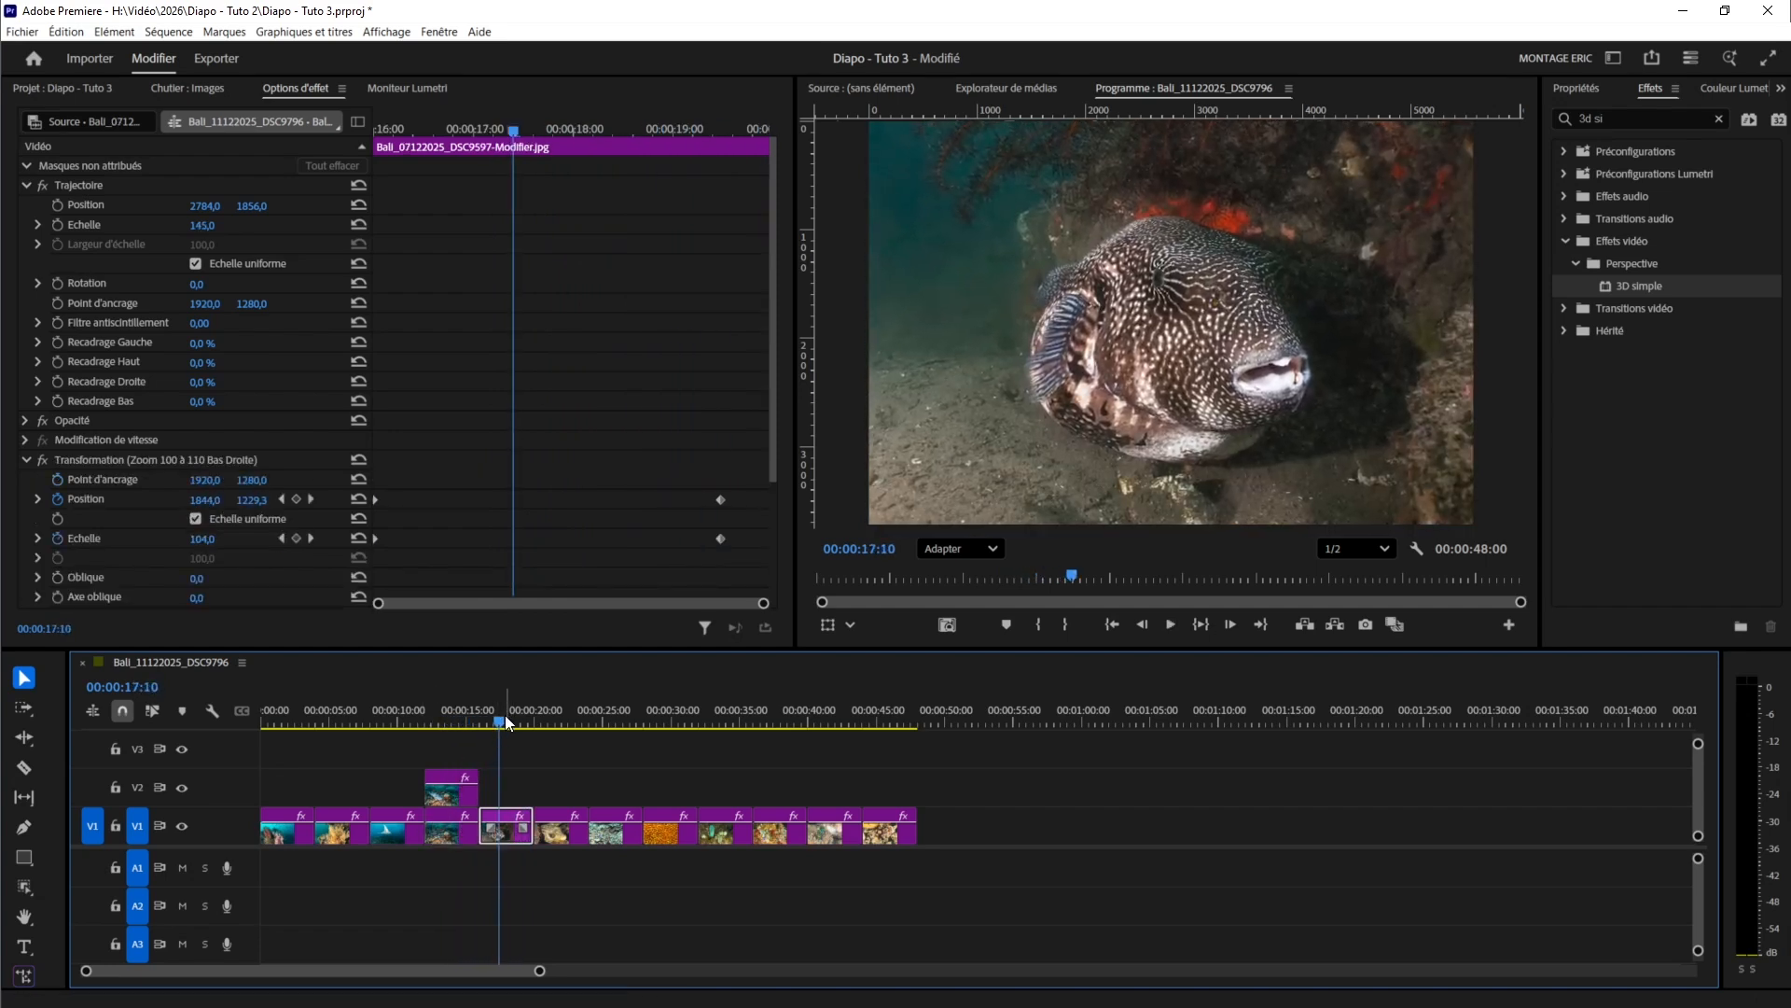
click(416, 724)
drag(410, 731, 417, 729)
key(space)
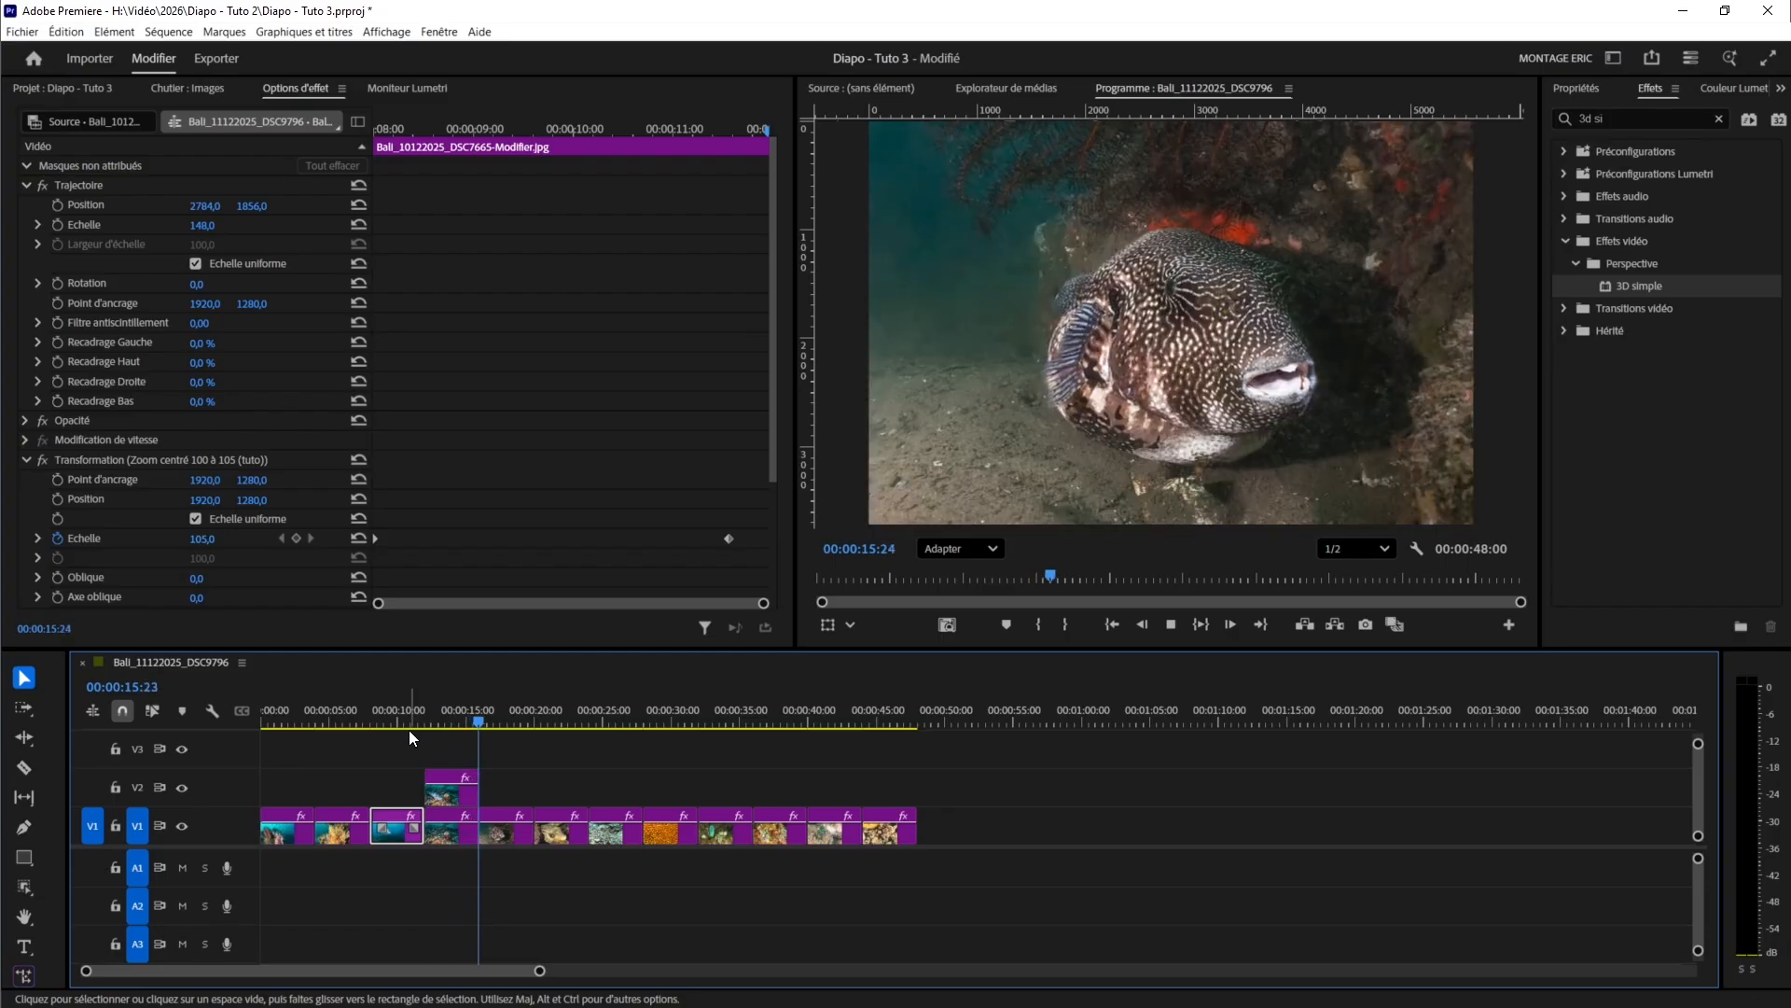
click(490, 810)
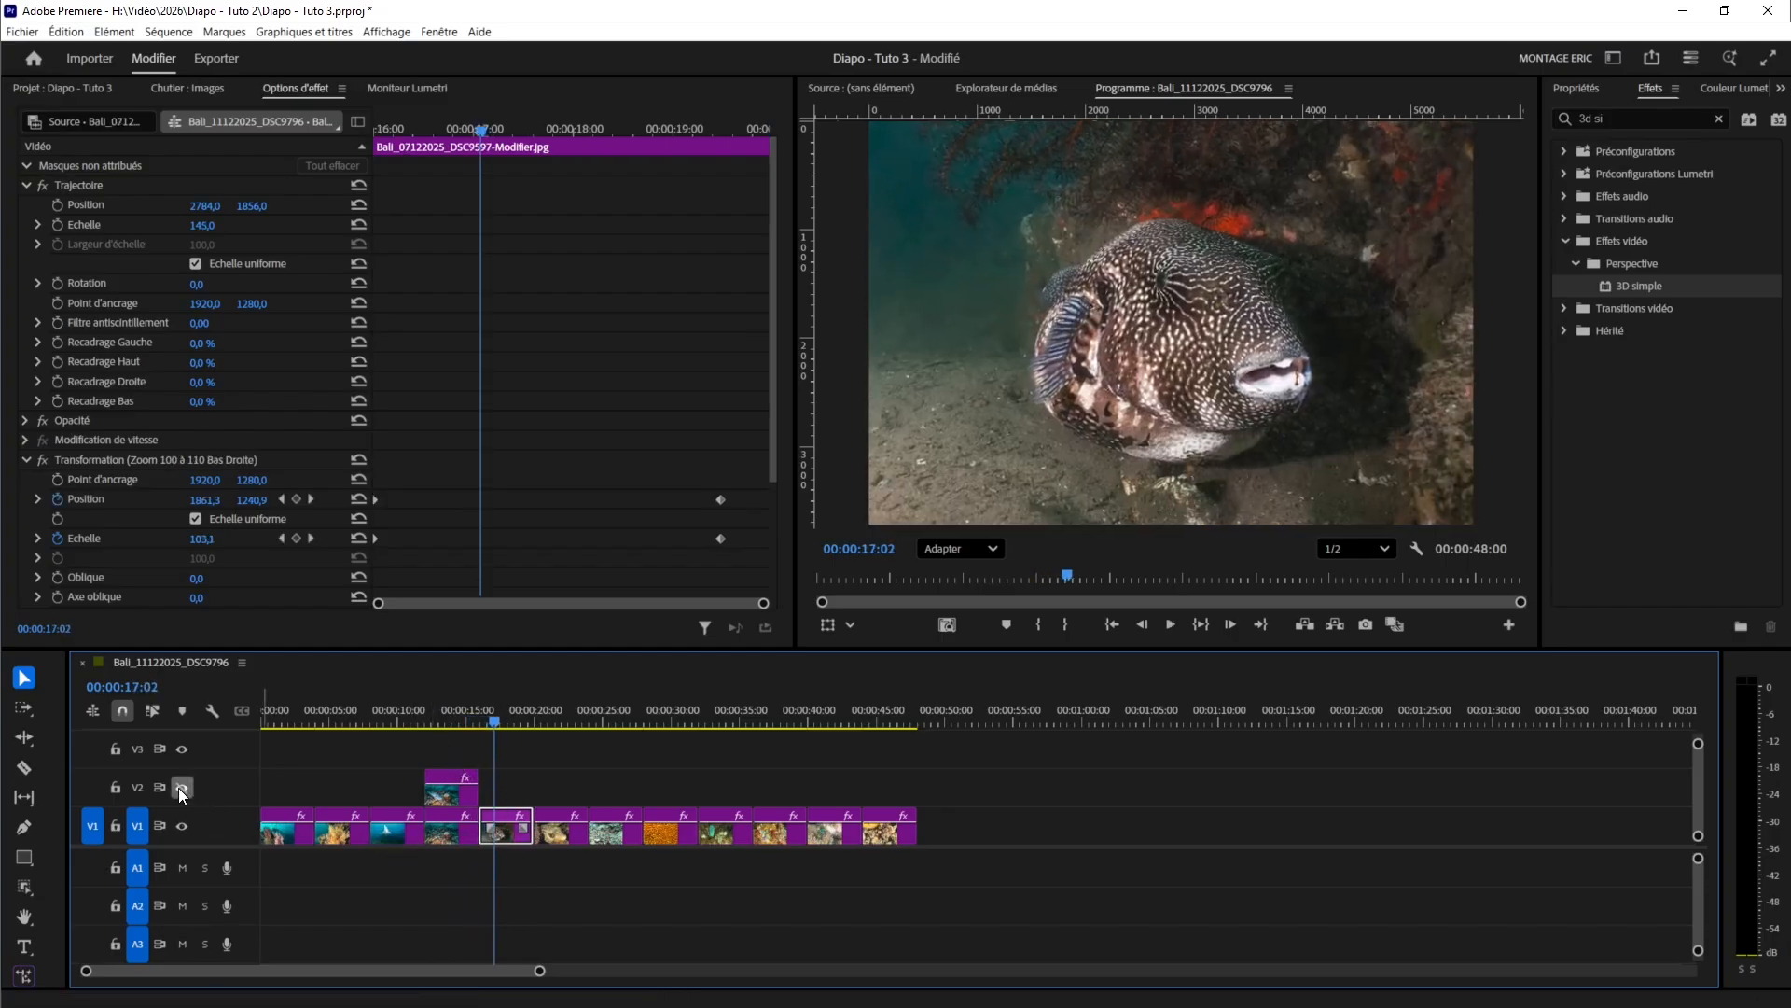
- View the background alone and the masked fish alone at 00:00:13:23 by hiding tracks V2 and V1 in turn, restoring both
click(451, 715)
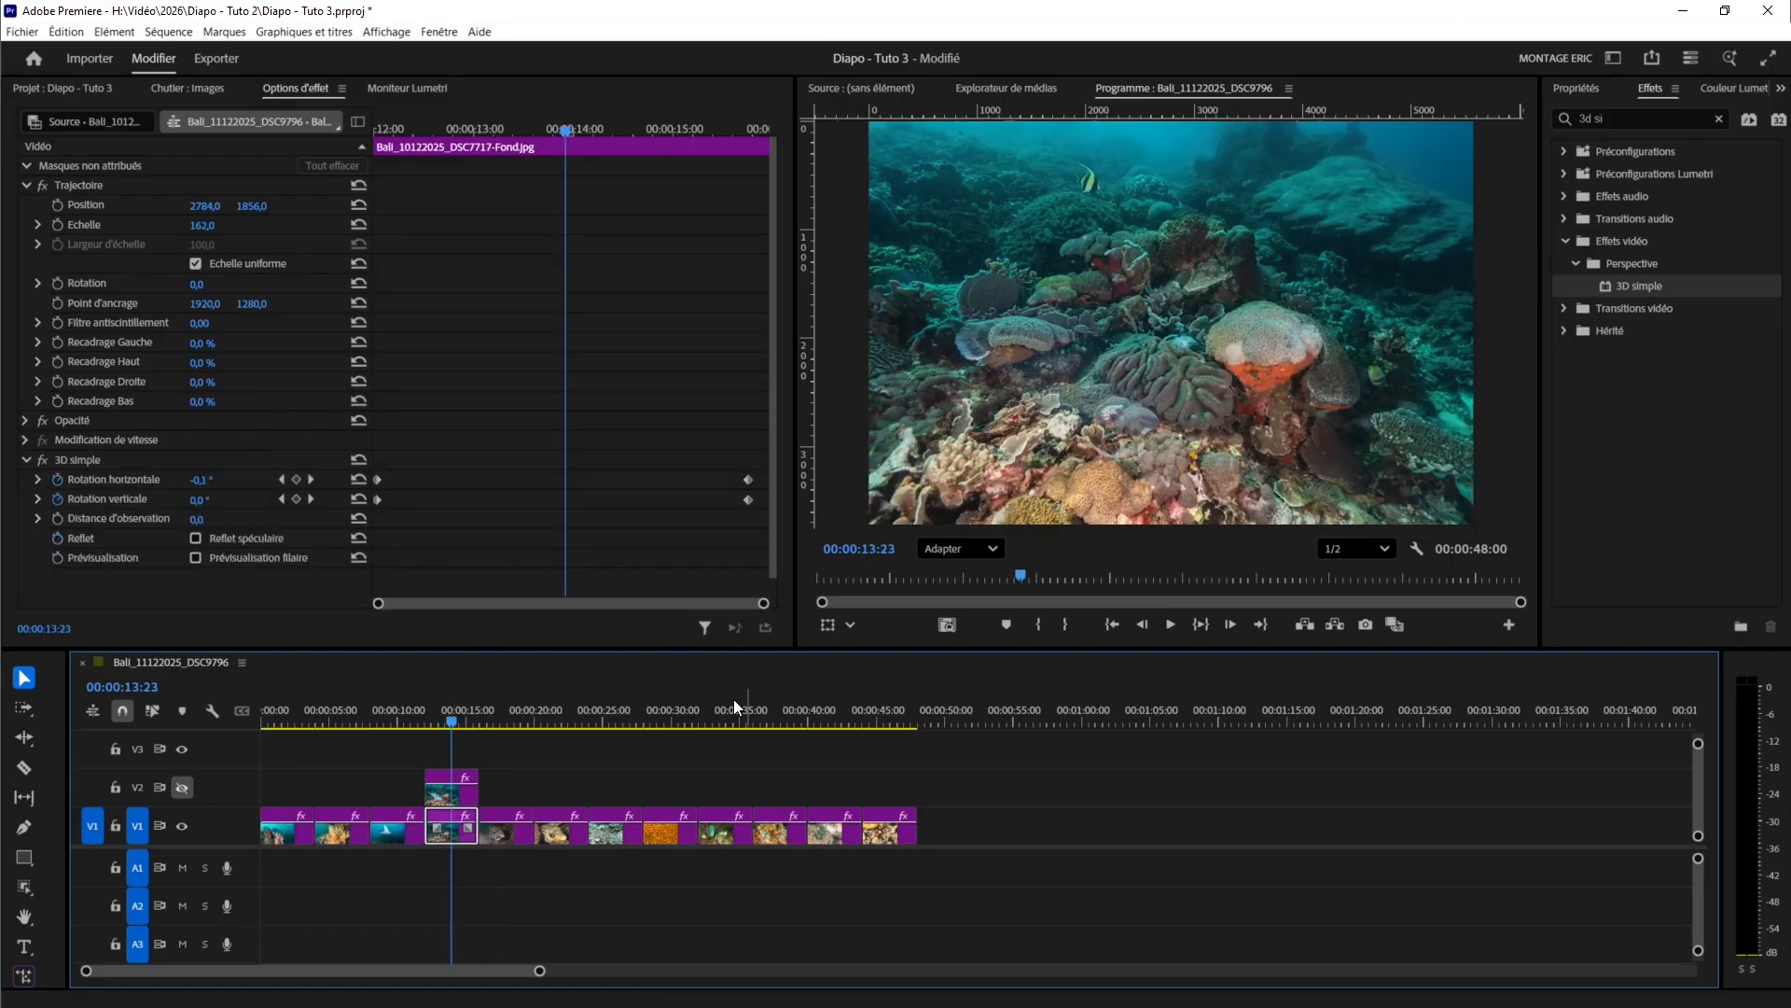
click(182, 795)
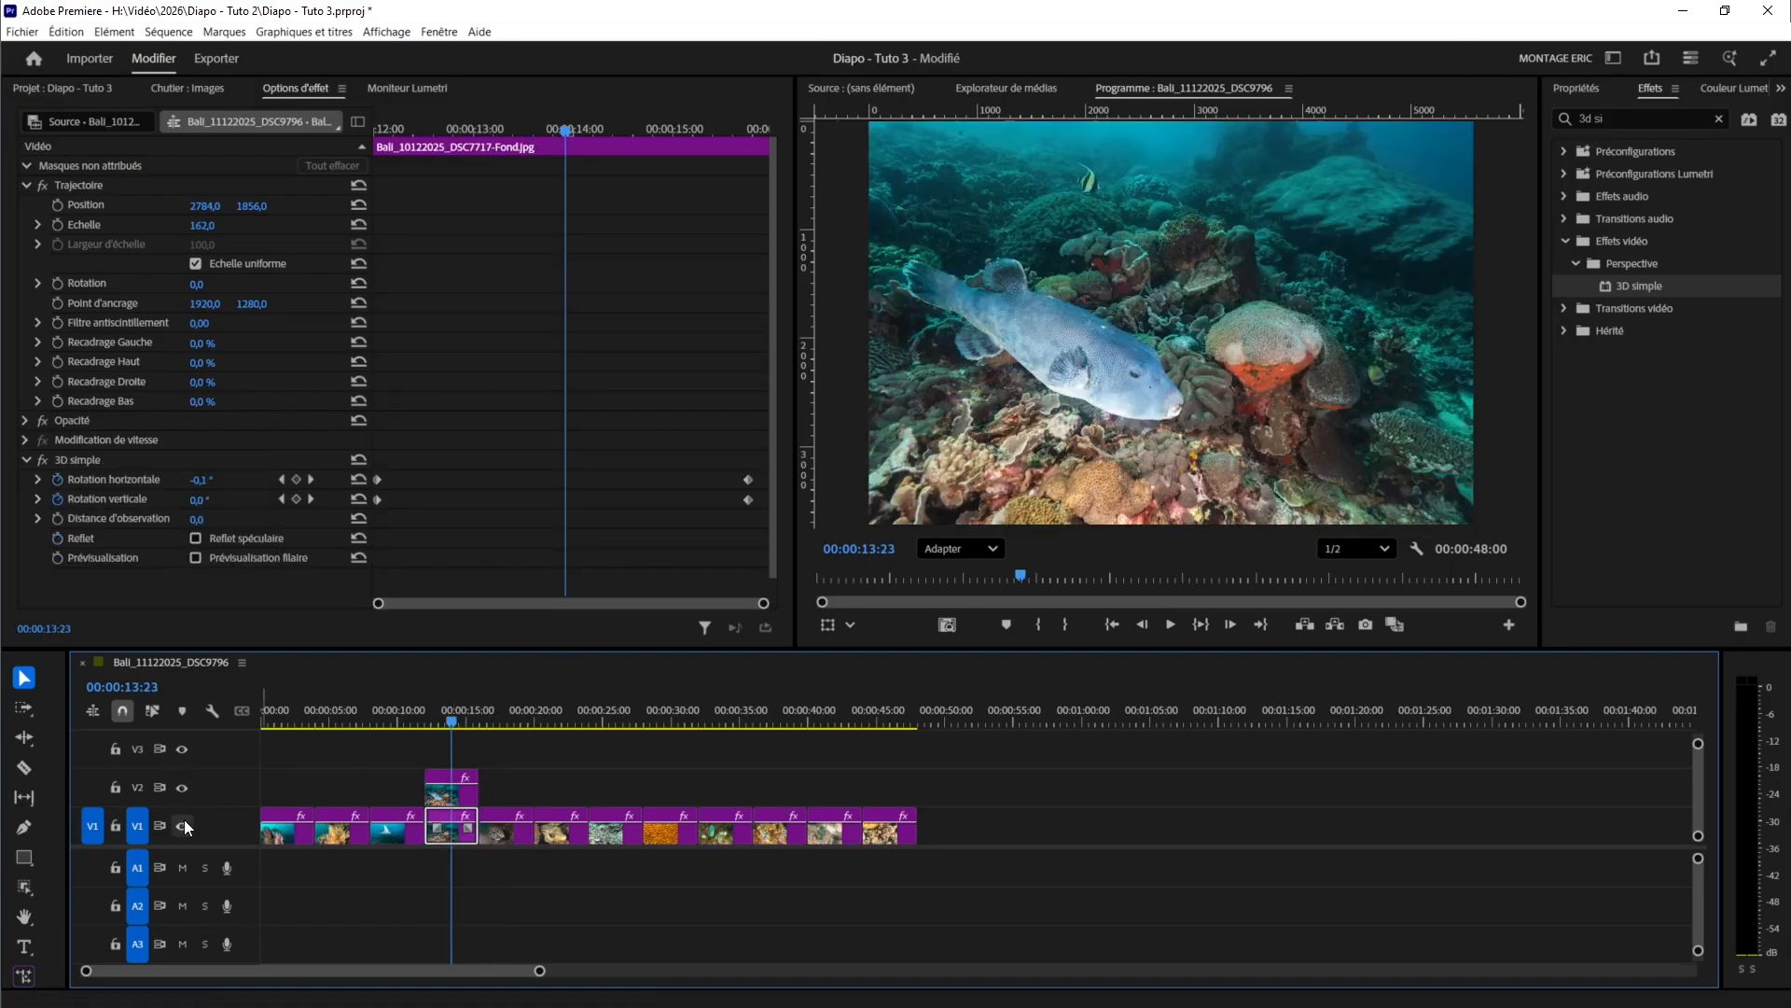
click(183, 820)
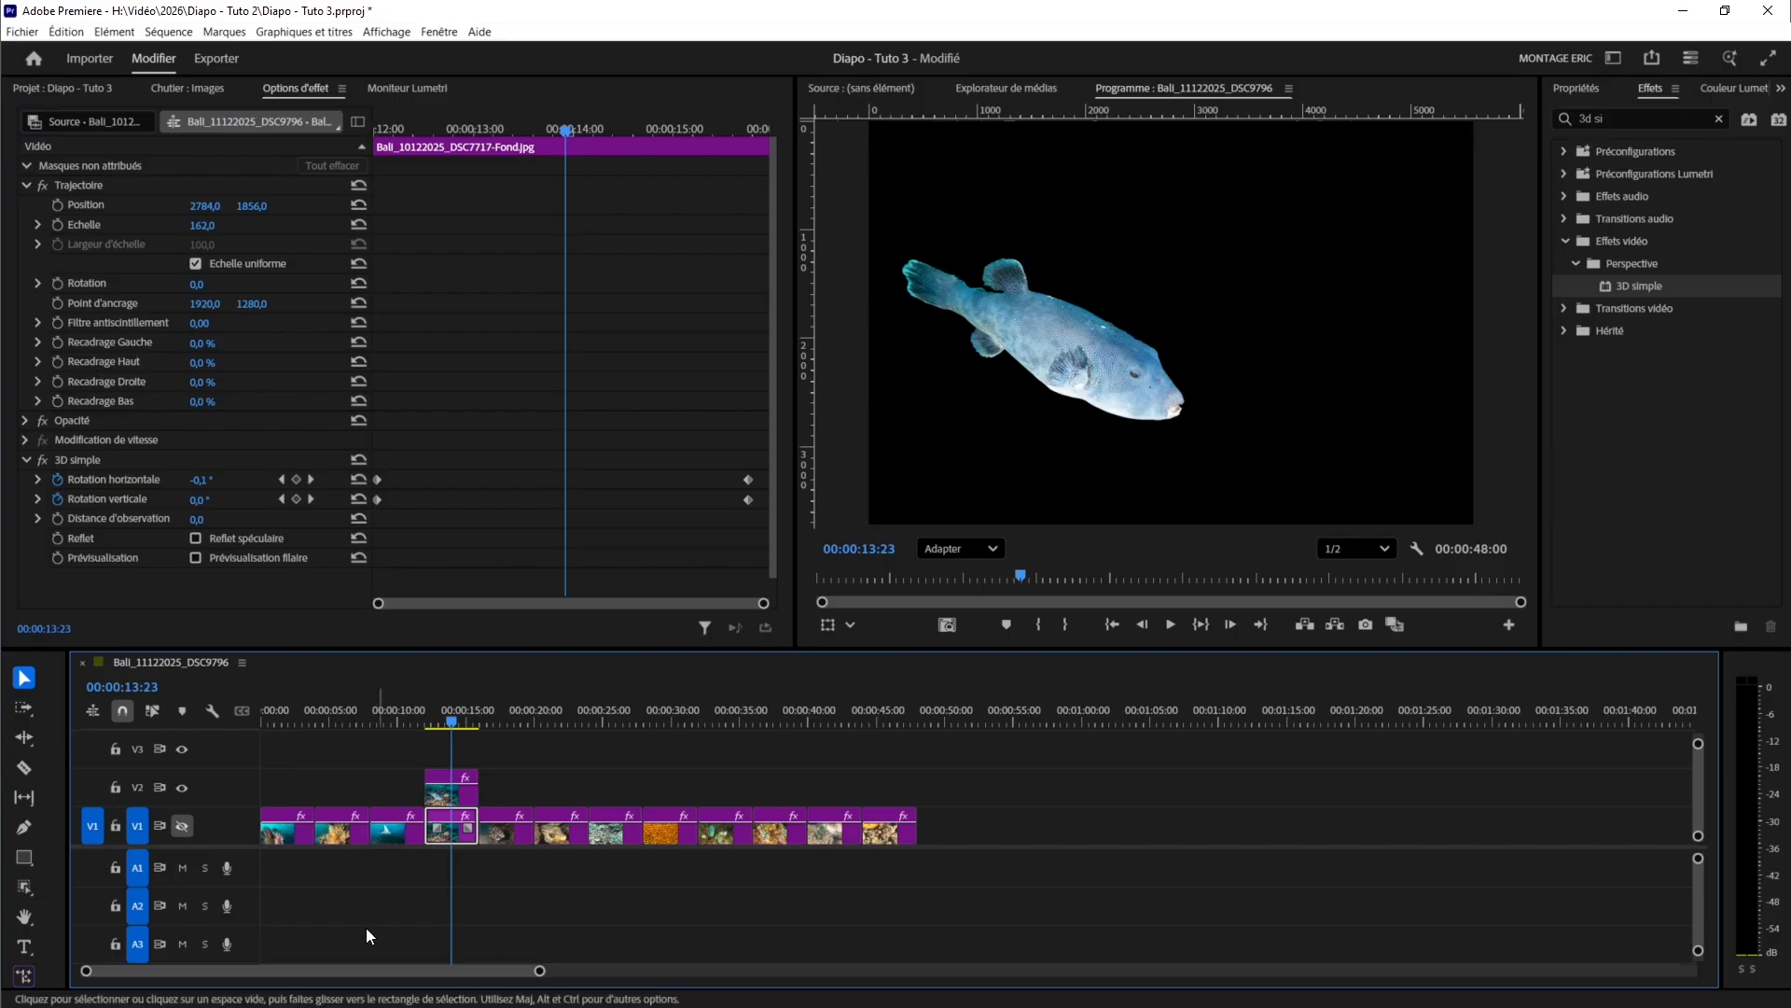
drag(448, 719, 261, 739)
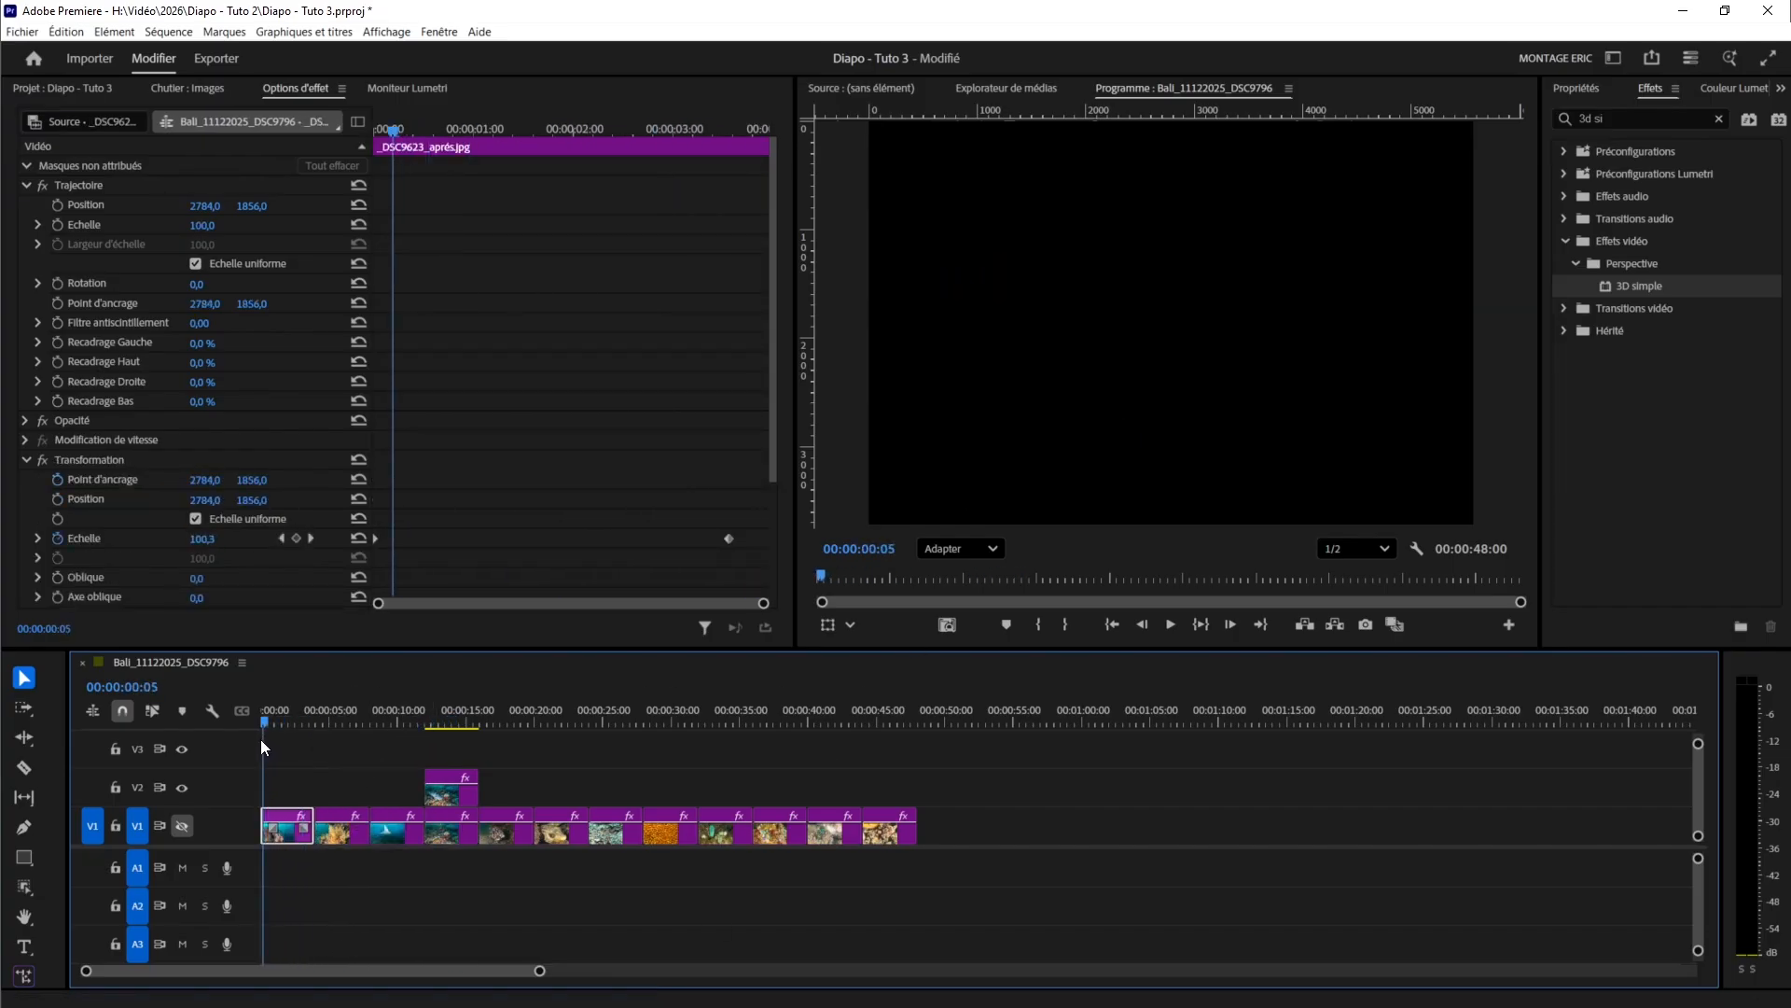
key(space)
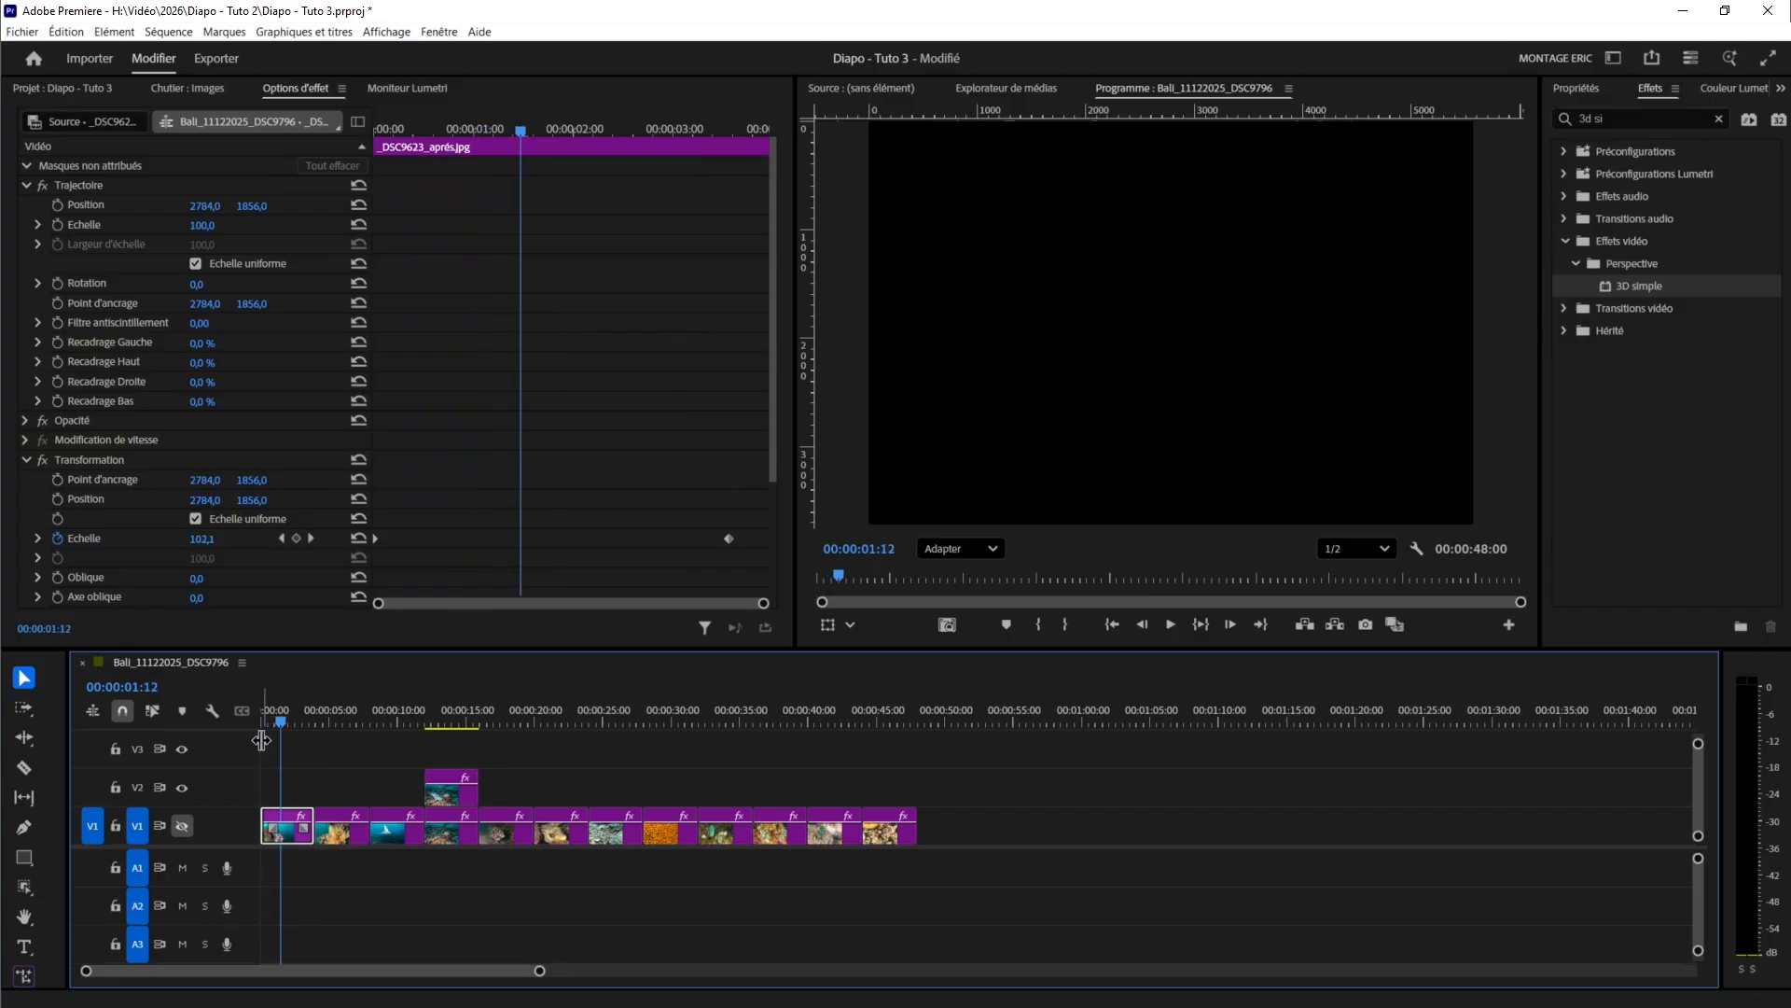
click(182, 825)
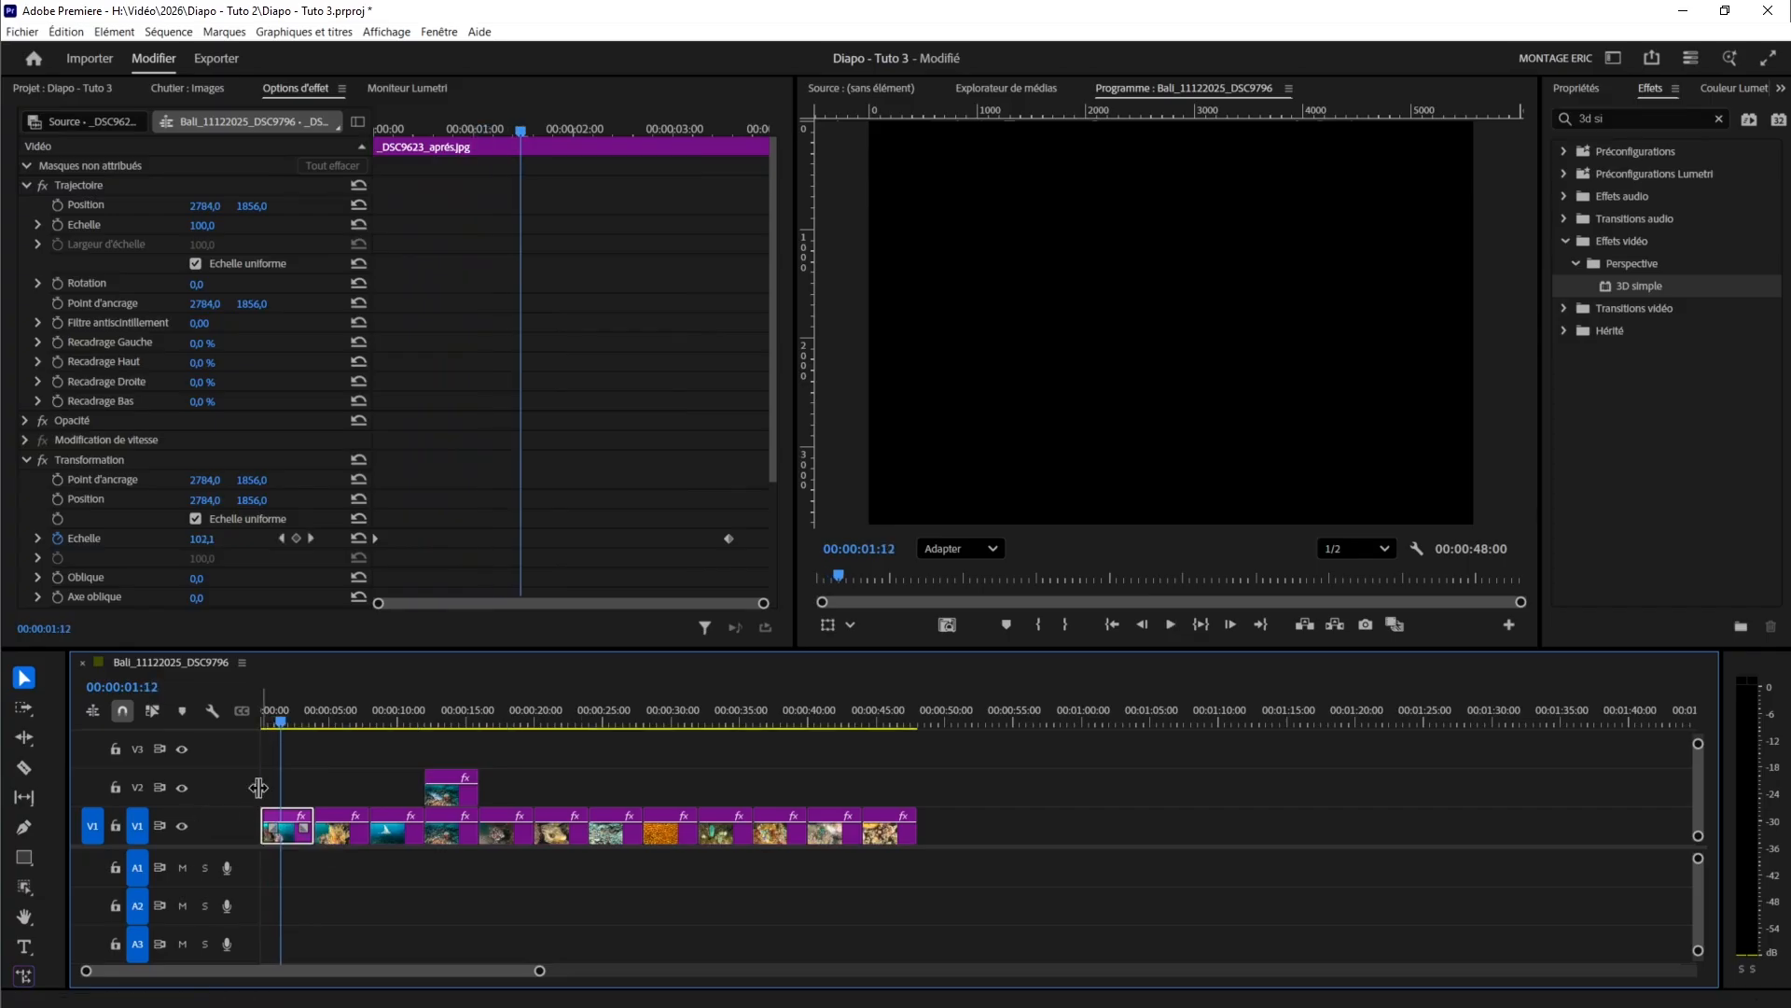
- Play the whole slideshow from the beginning of the sequence to review all the photo animations
click(264, 724)
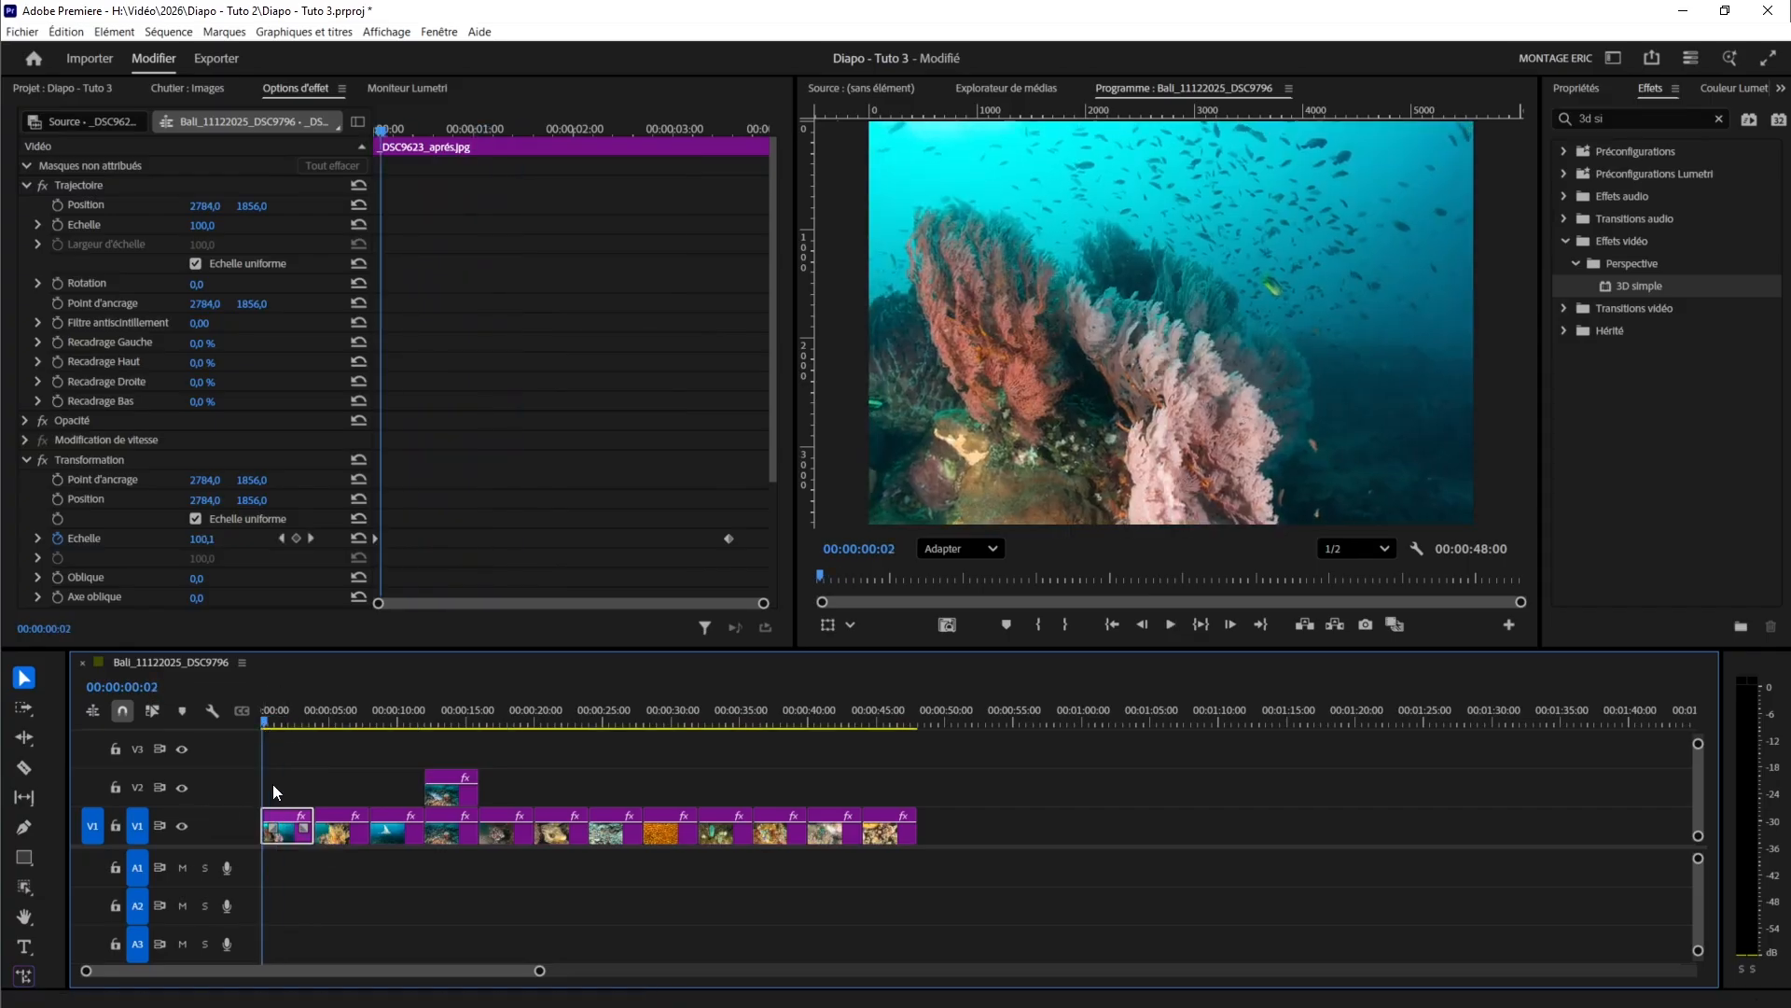
key(space)
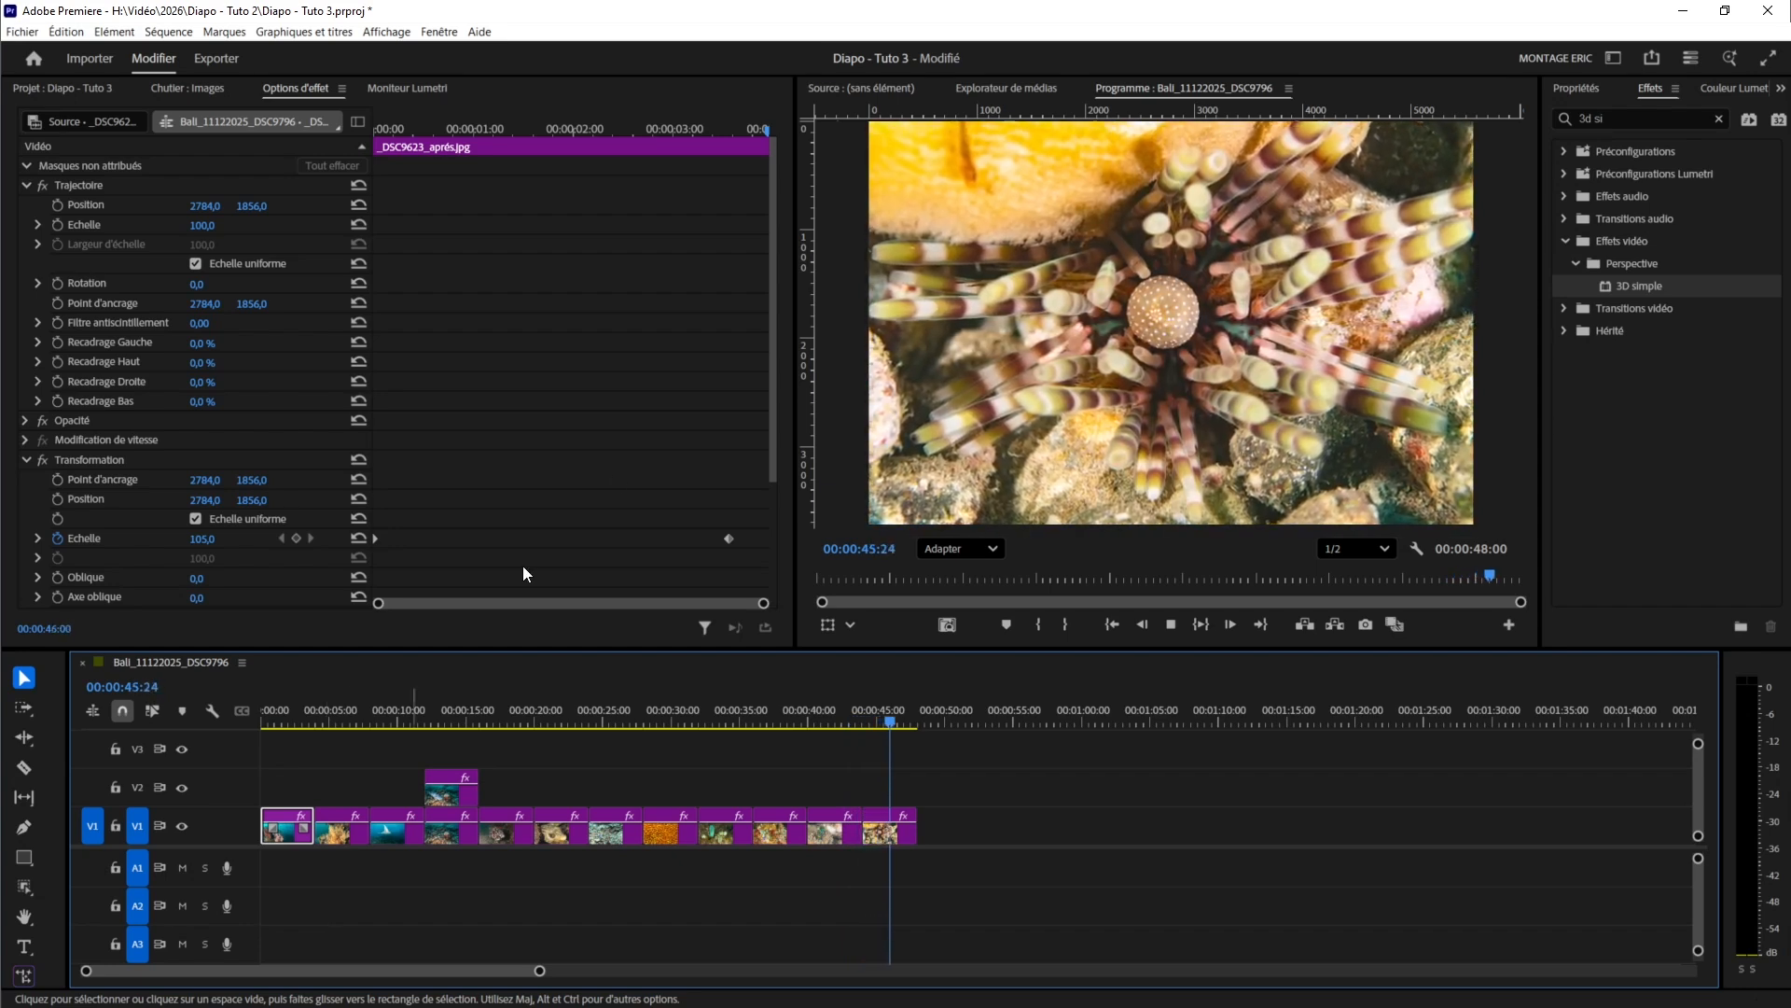
- Minimize the Premiere window and close the file explorer window showing the Bali folder
click(1684, 11)
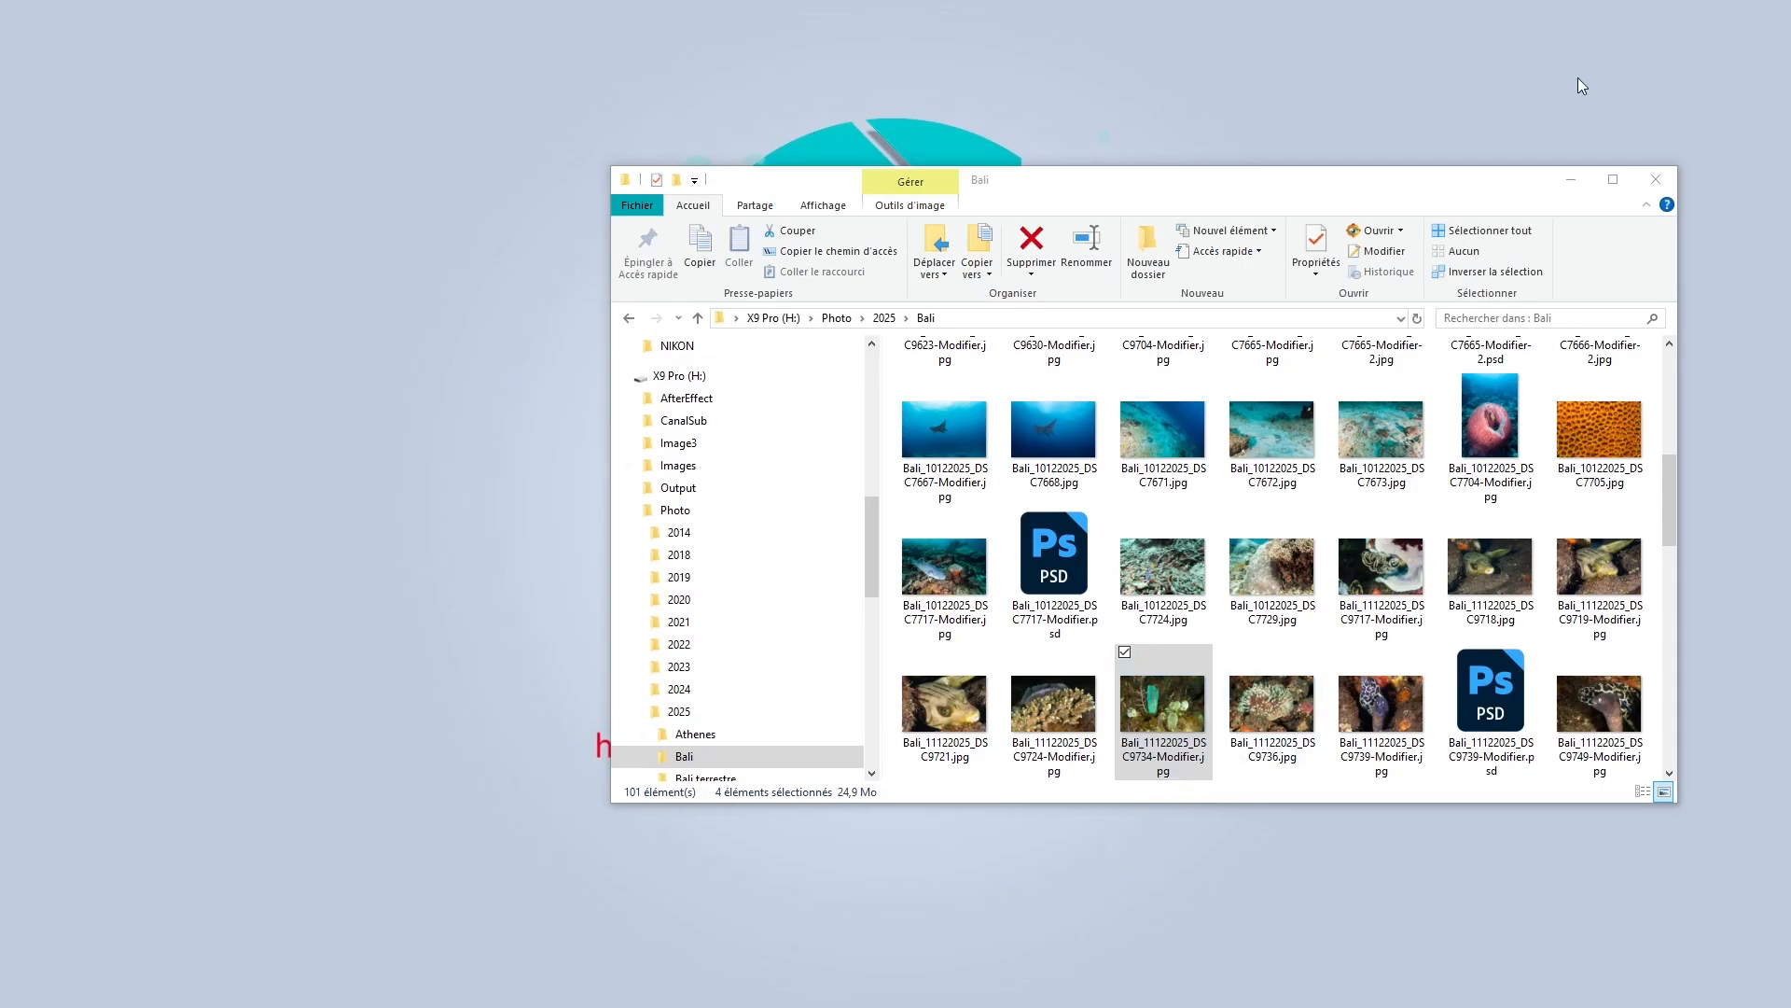
click(1661, 183)
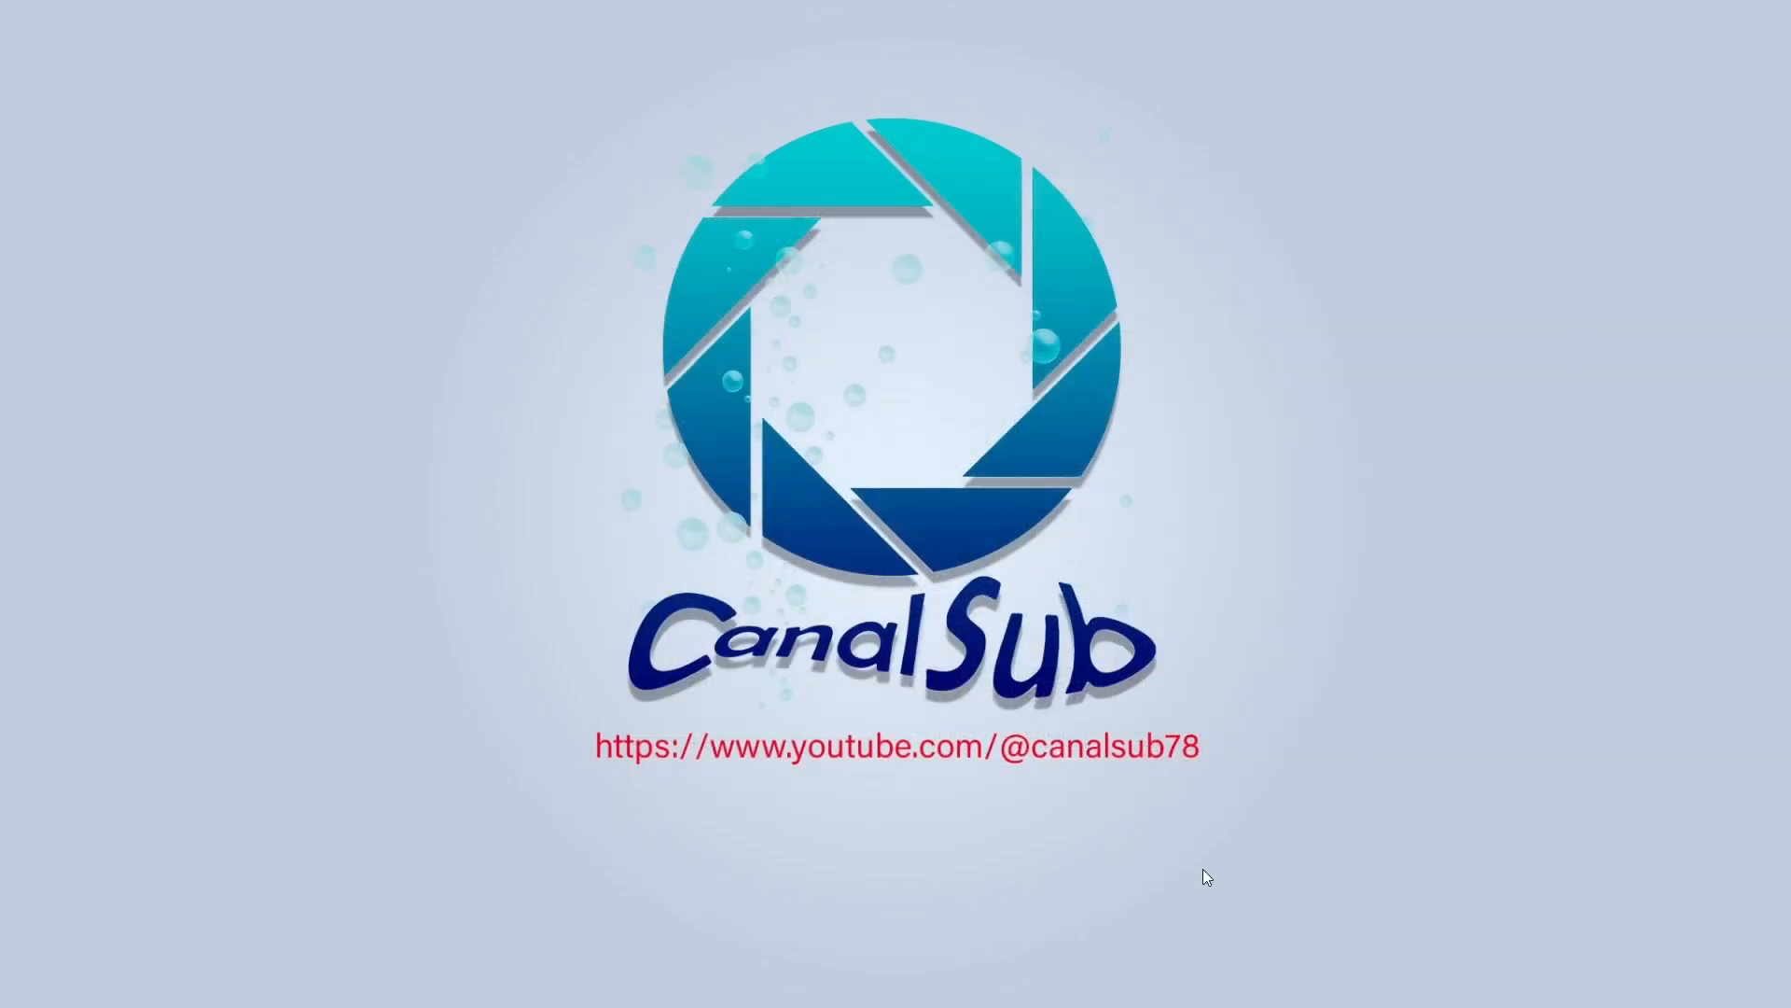